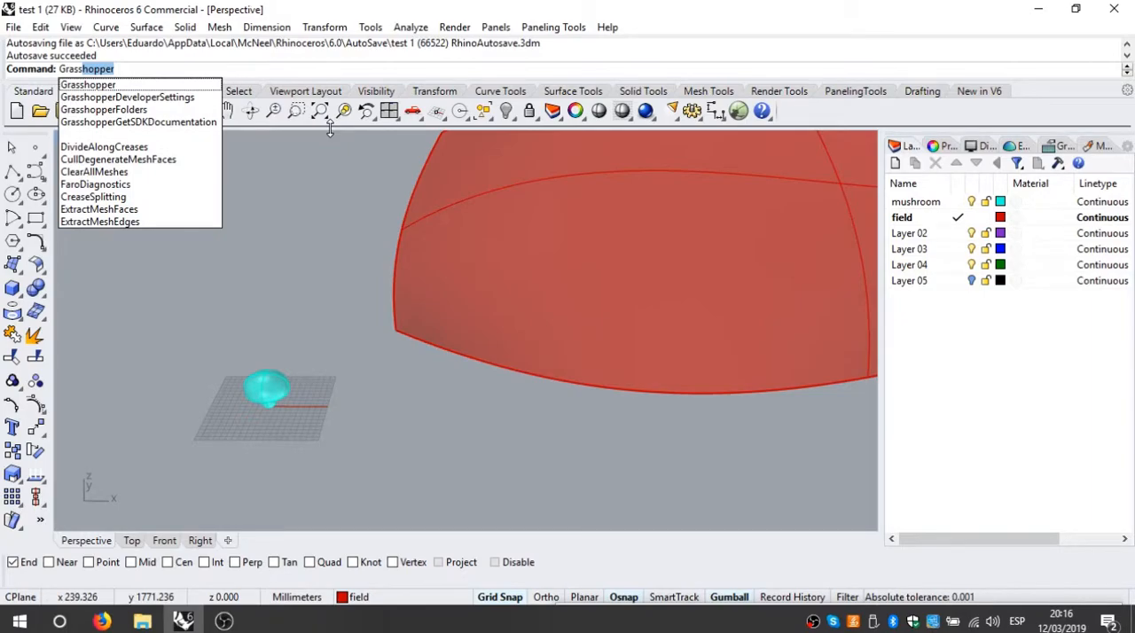
Step: Launch Grasshopper and tile it side by side with the Rhino window, enlarging the Perspective viewport
{"action": "key", "text": "Return"}
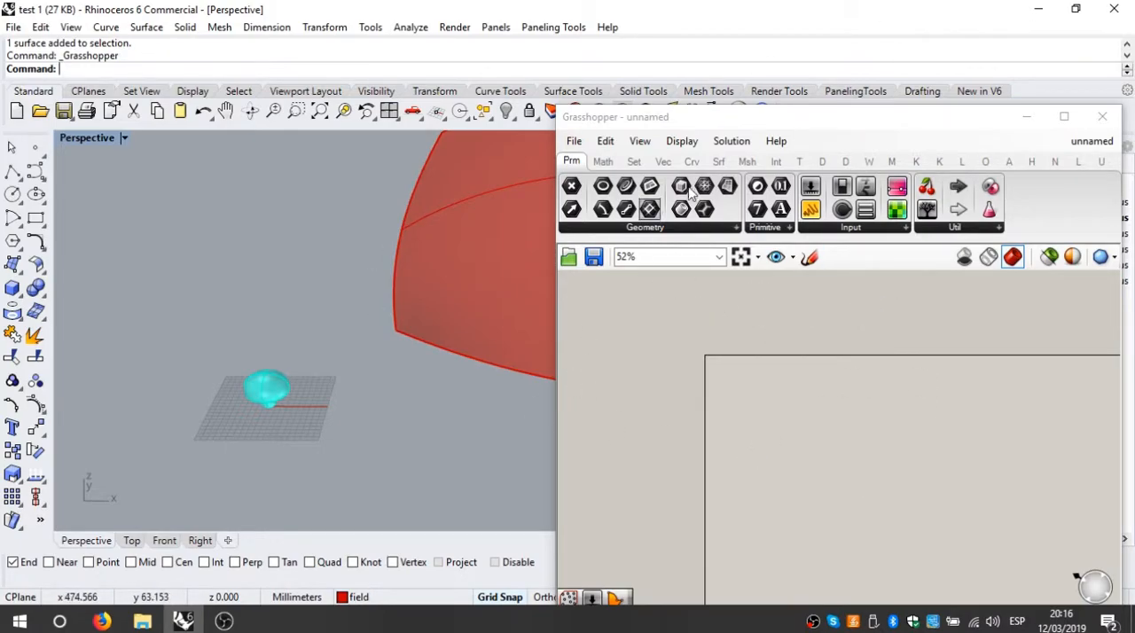
{"action": "left_click_drag", "start_coordinate": [805, 117], "coordinate": [856, 90]}
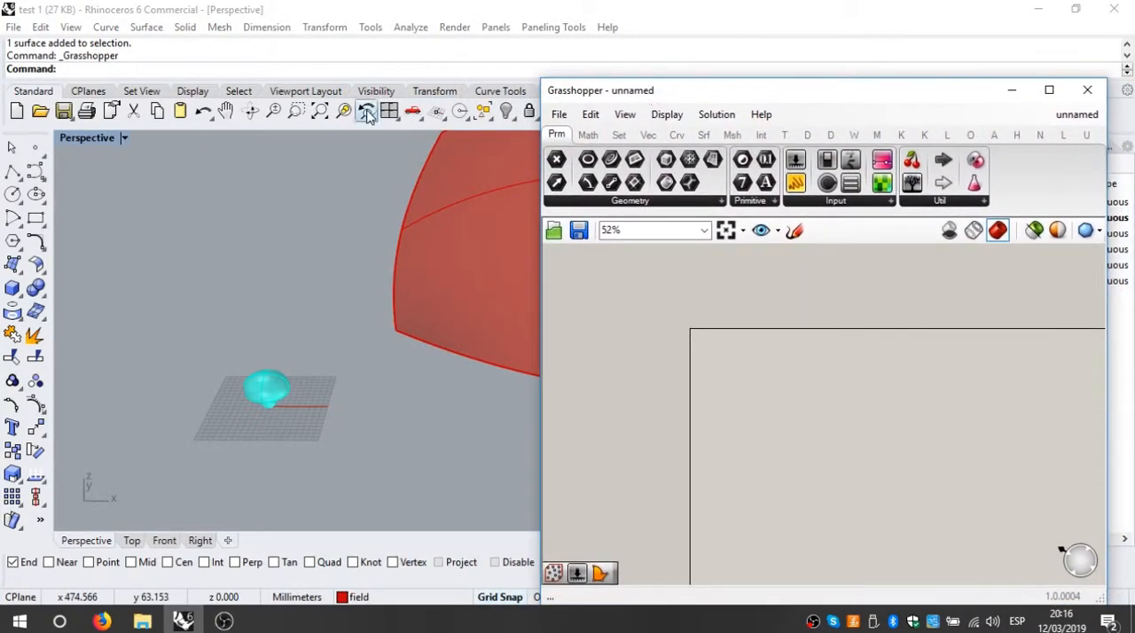
{"action": "left_click", "coordinate": [532, 9]}
{"action": "left_click_drag", "start_coordinate": [532, 9], "coordinate": [2, 186]}
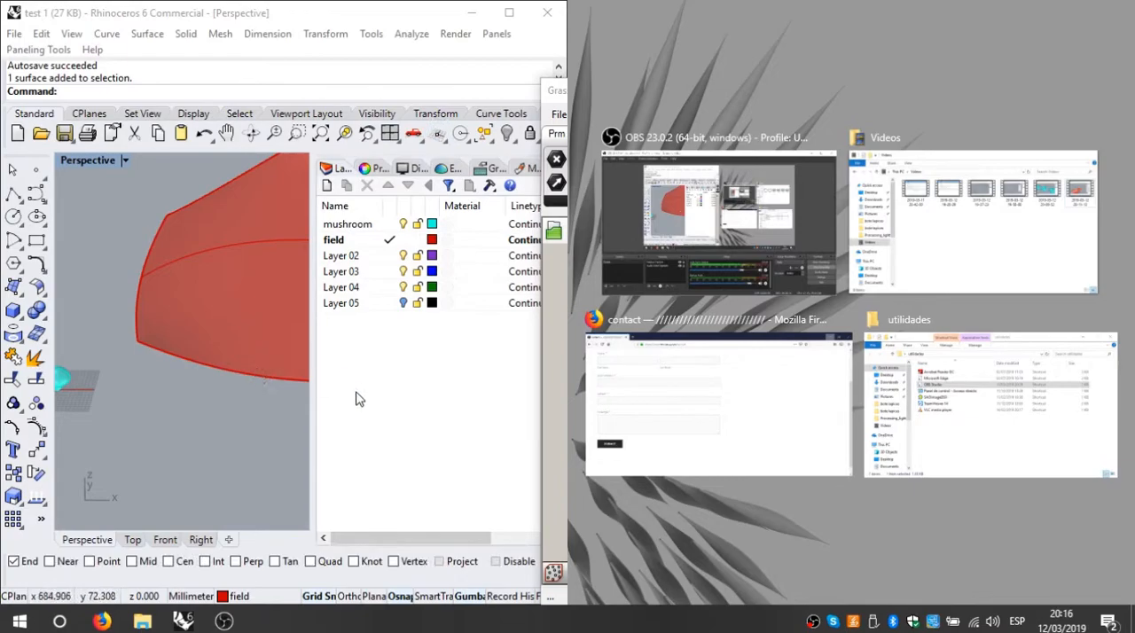
{"action": "left_click", "coordinate": [358, 398]}
{"action": "left_click_drag", "start_coordinate": [665, 105], "coordinate": [1134, 126]}
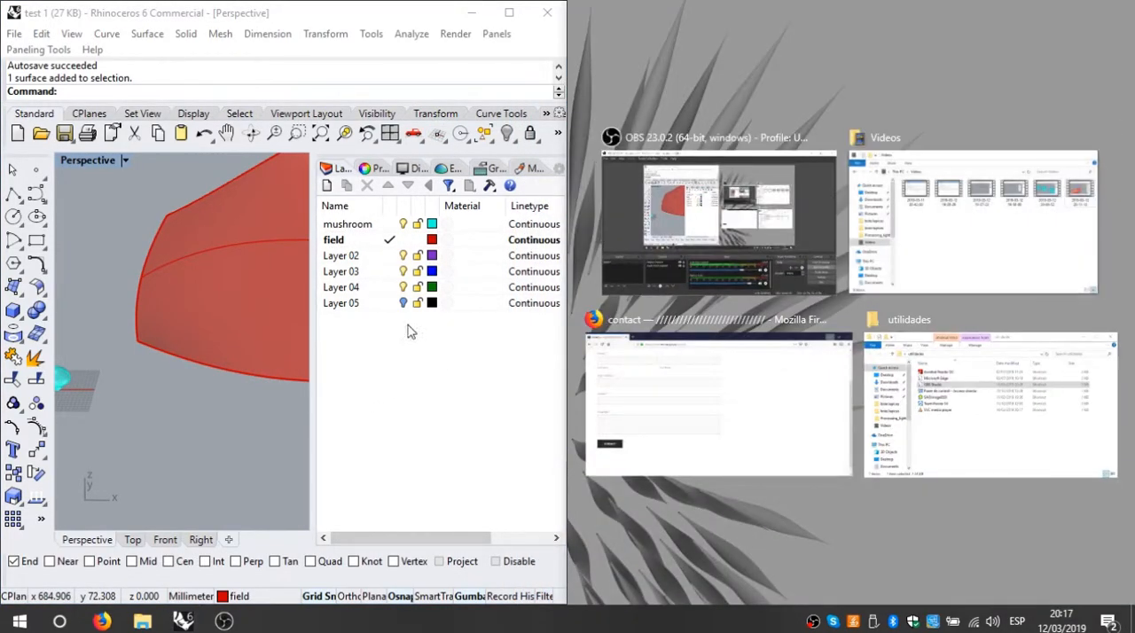
{"action": "left_click", "coordinate": [350, 393]}
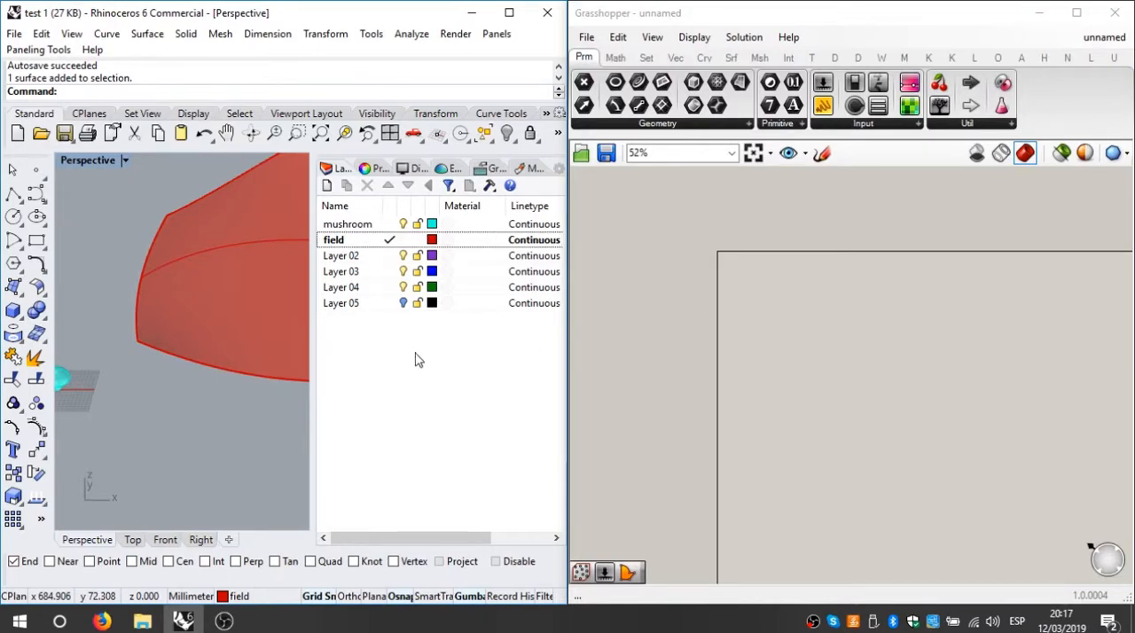
{"action": "left_click_drag", "start_coordinate": [314, 368], "coordinate": [488, 369]}
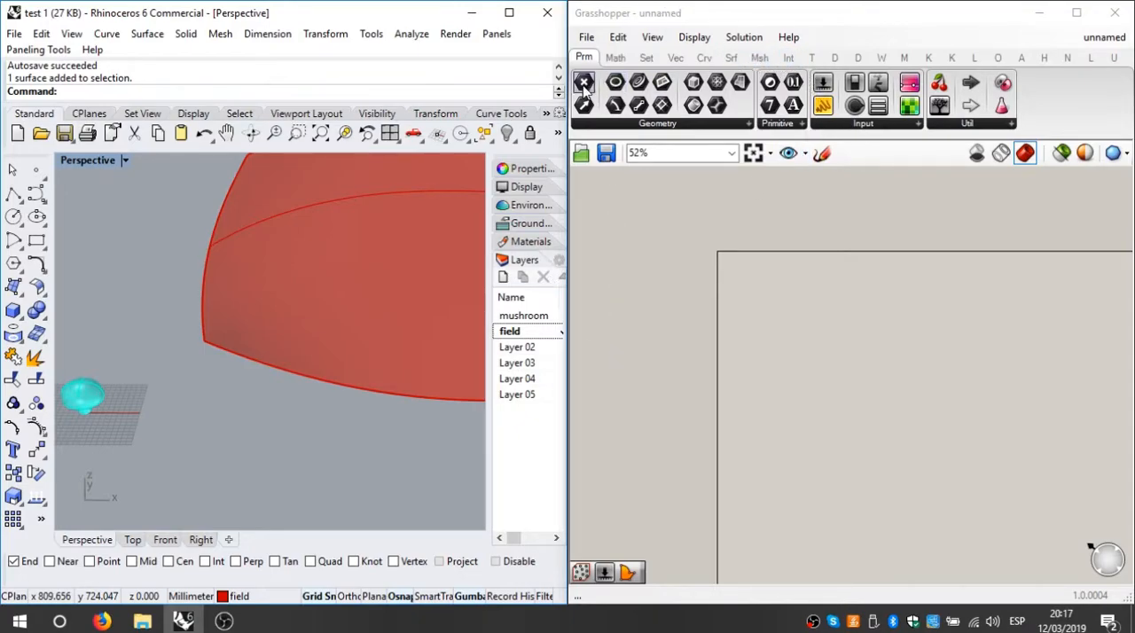
Step: Place a Surface geometry parameter on the Grasshopper canvas
{"action": "mouse_move", "coordinate": [585, 61]}
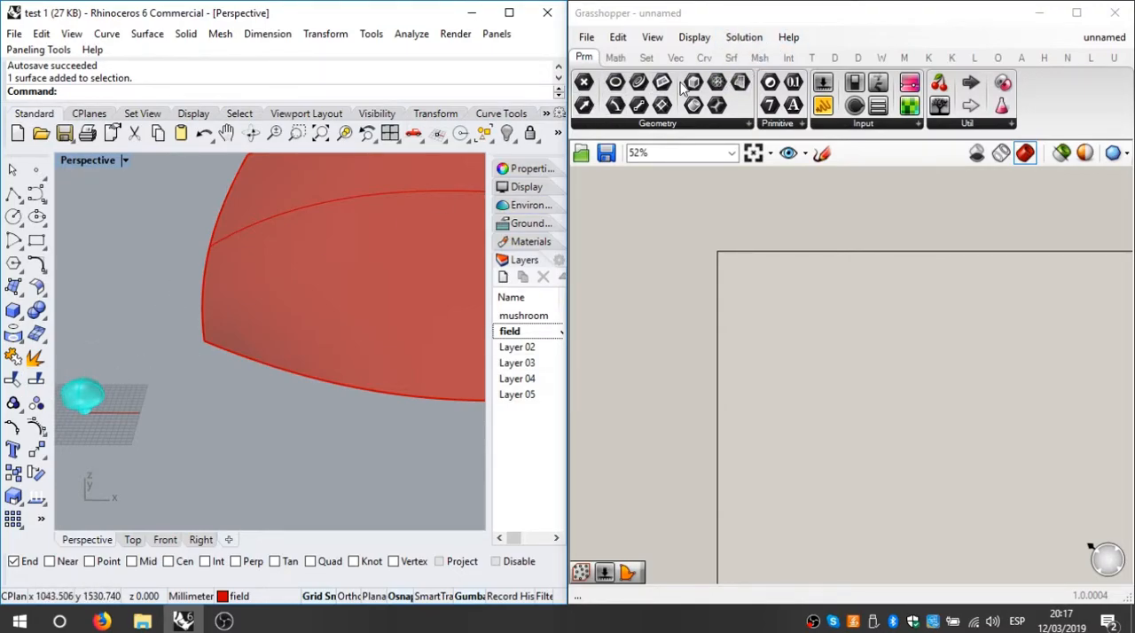
{"action": "left_click", "coordinate": [685, 123]}
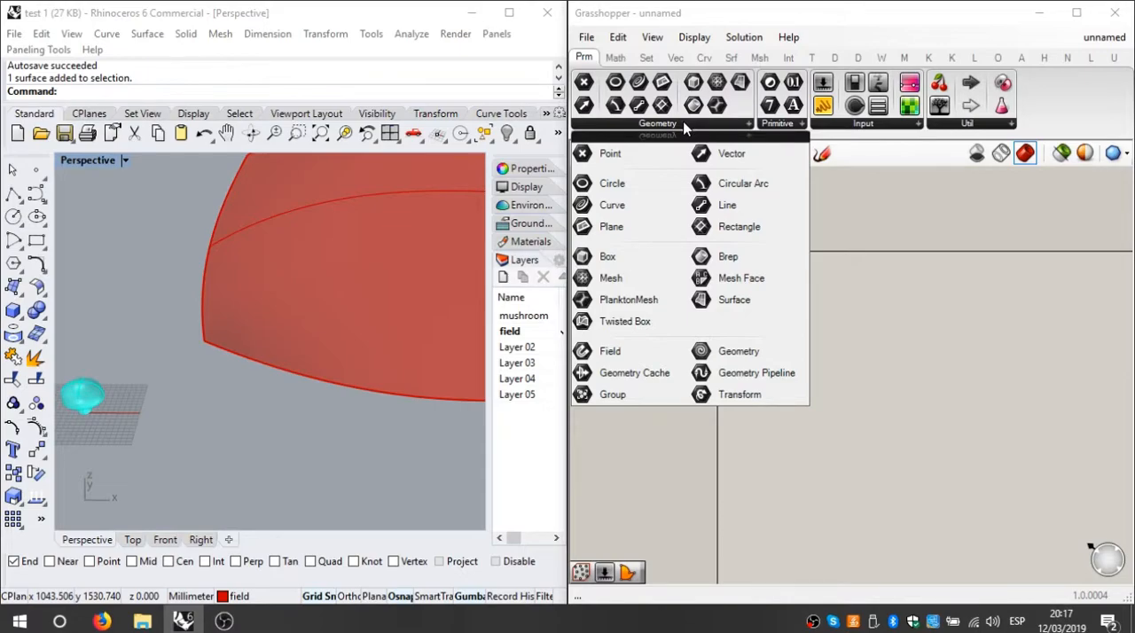
{"action": "left_click", "coordinate": [748, 300]}
{"action": "left_click", "coordinate": [792, 311]}
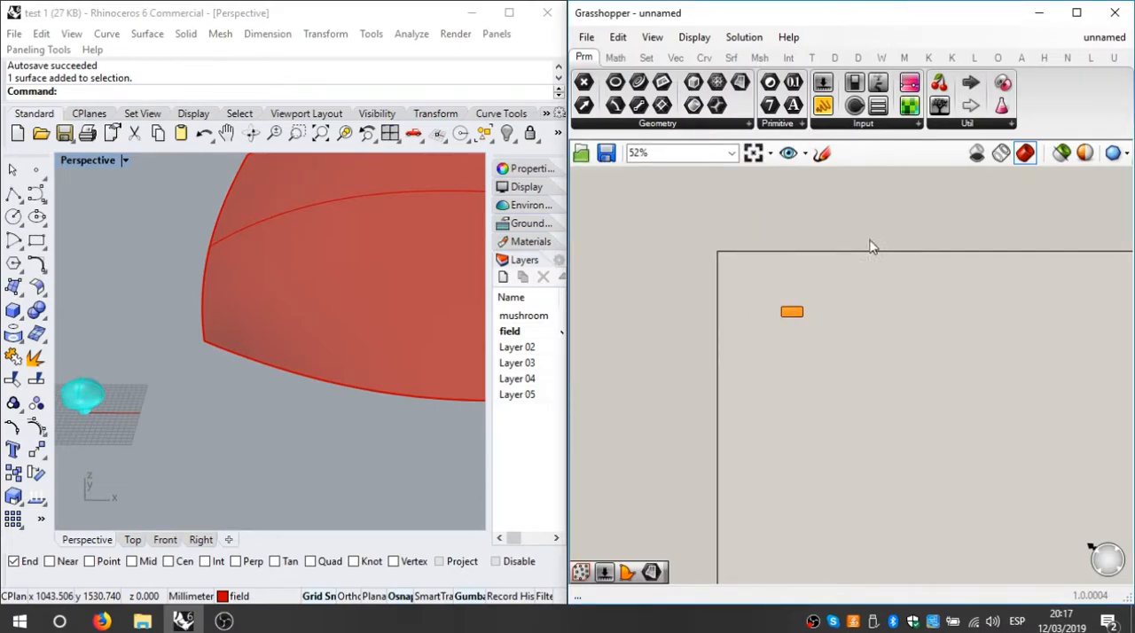
{"action": "scroll", "coordinate": [869, 375], "scroll_direction": "up", "scroll_amount": 3}
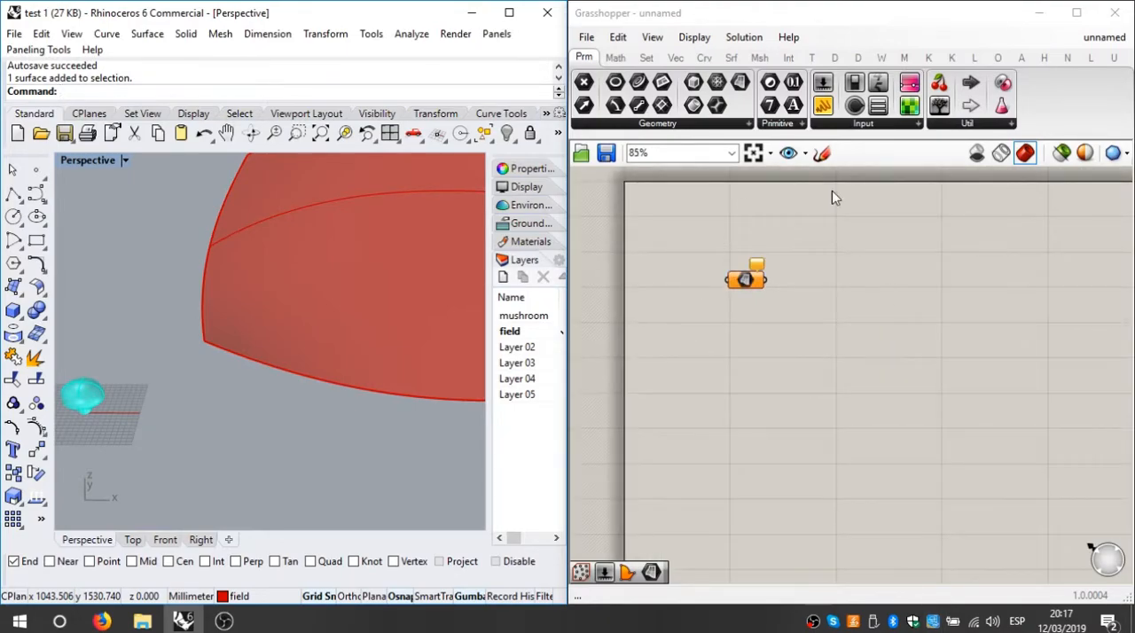
{"action": "left_click_drag", "start_coordinate": [755, 284], "coordinate": [924, 360]}
{"action": "scroll", "coordinate": [931, 359], "scroll_direction": "up", "scroll_amount": 4}
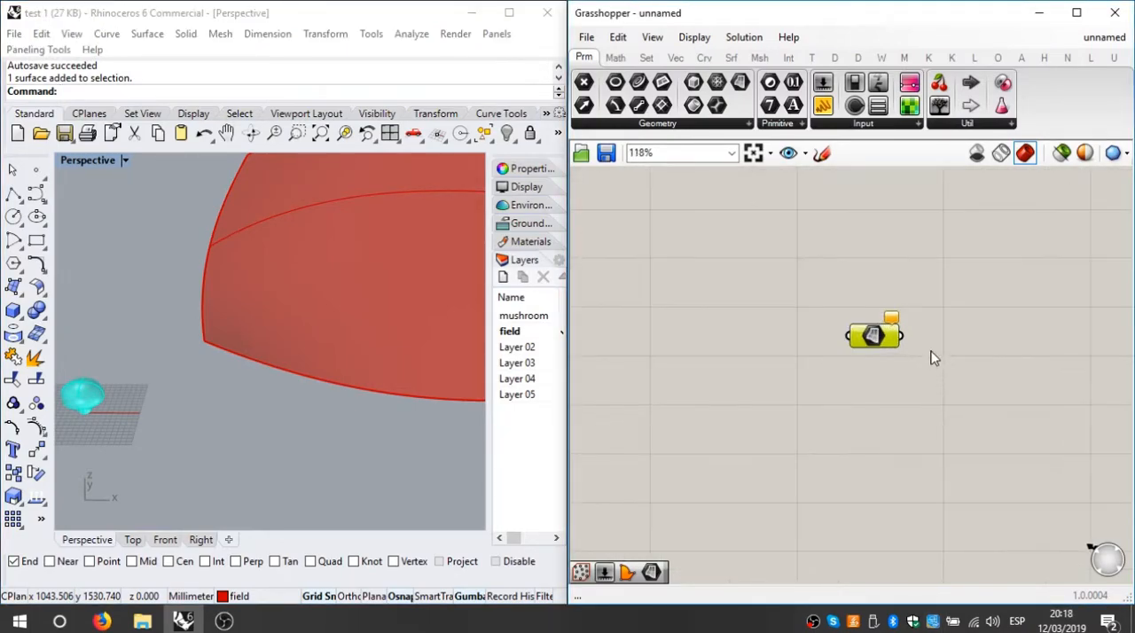
{"action": "scroll", "coordinate": [888, 336], "scroll_direction": "up", "scroll_amount": 5}
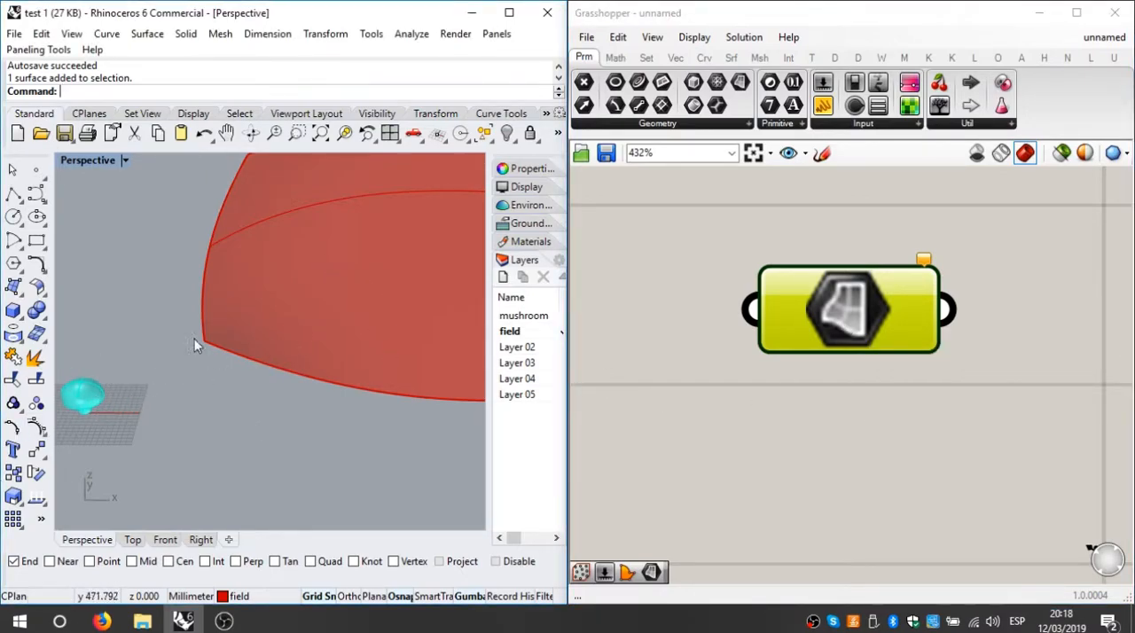
Step: Reference the mushroom surface from the model as the single surface in the Surface parameter
{"action": "right_click", "coordinate": [782, 310]}
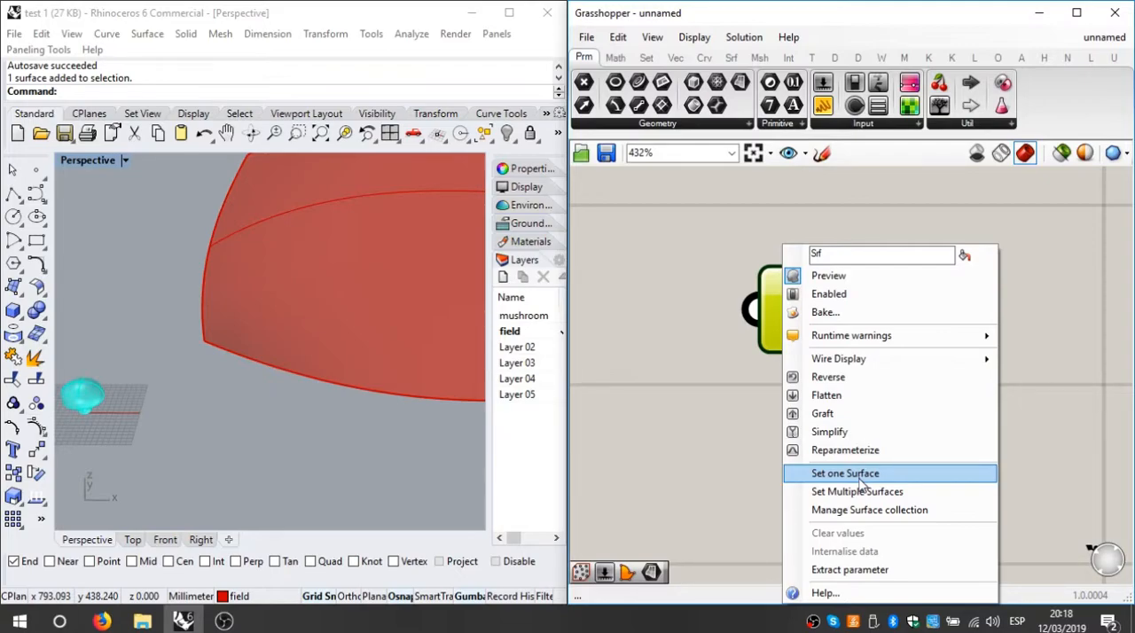
{"action": "left_click", "coordinate": [859, 486]}
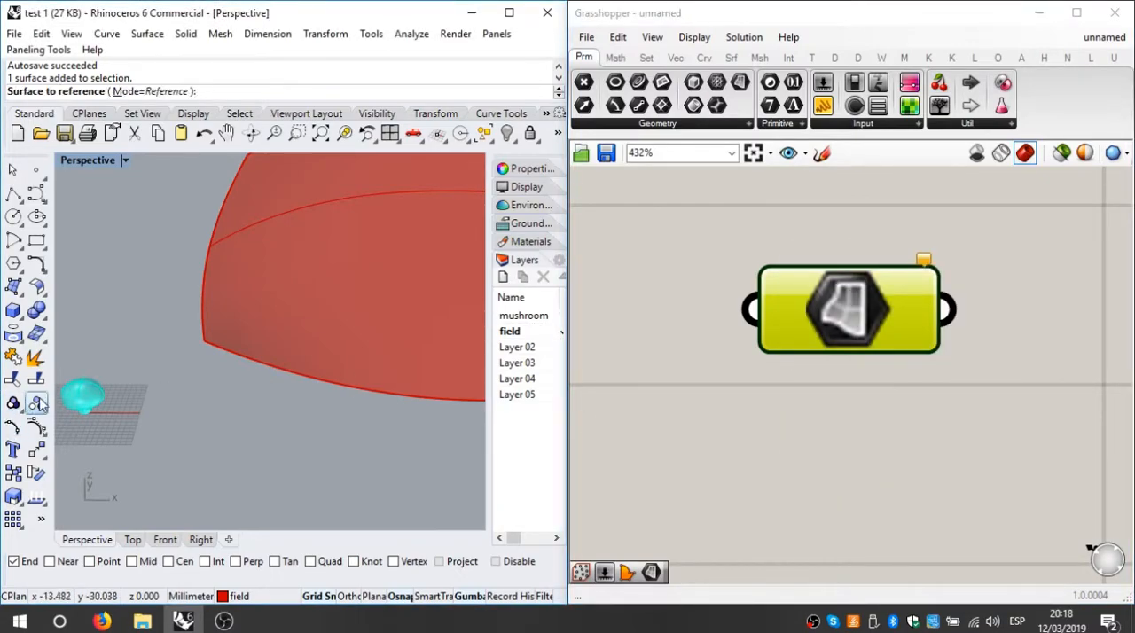
{"action": "left_click", "coordinate": [86, 401]}
{"action": "right_click_drag", "start_coordinate": [86, 400], "coordinate": [304, 349]}
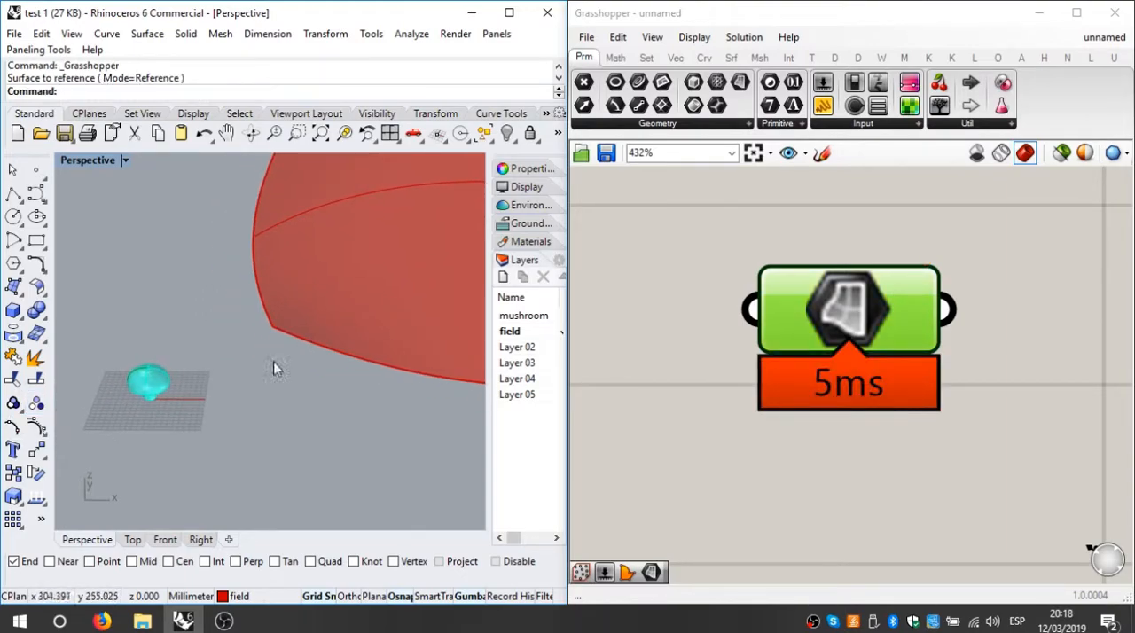
Step: Make Layer 03 the current layer and hide the mushroom layer
{"action": "left_click_drag", "start_coordinate": [489, 423], "coordinate": [438, 421]}
{"action": "double_click", "coordinate": [477, 271]}
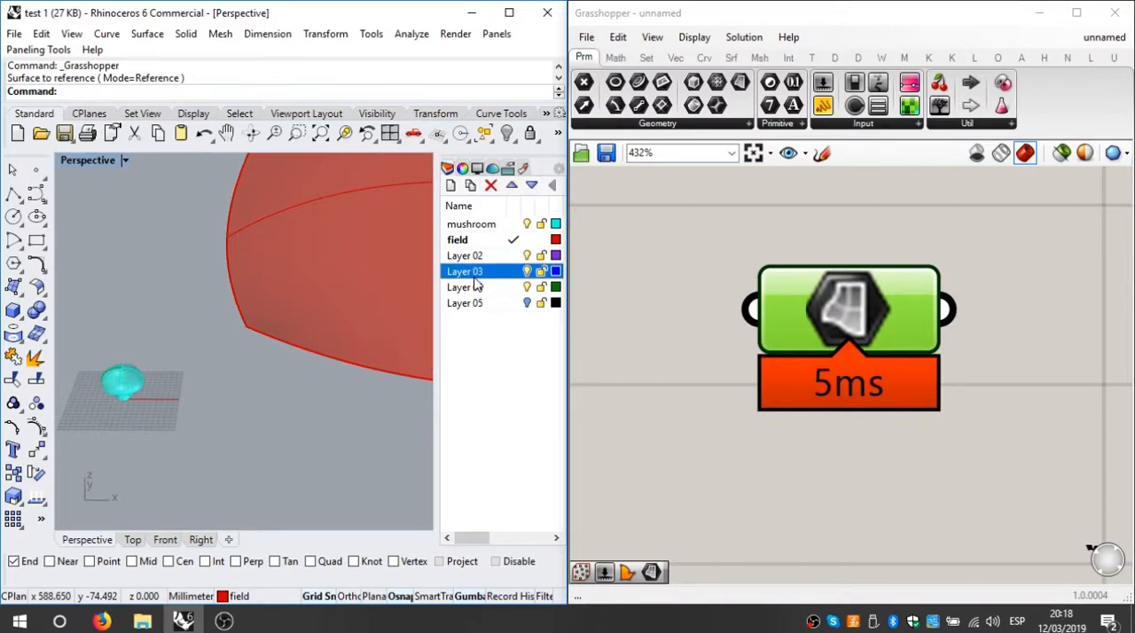
{"action": "left_click", "coordinate": [526, 224]}
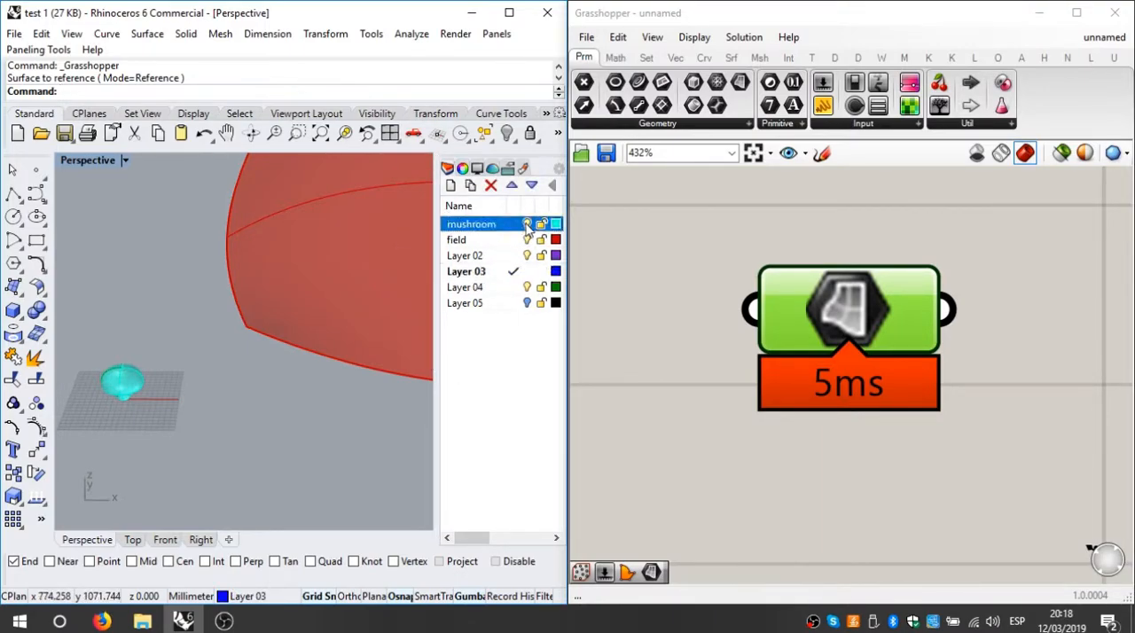
{"action": "right_click_drag", "start_coordinate": [220, 408], "coordinate": [287, 408], "text": "shift"}
{"action": "scroll", "coordinate": [190, 354], "scroll_direction": "up", "scroll_amount": 6}
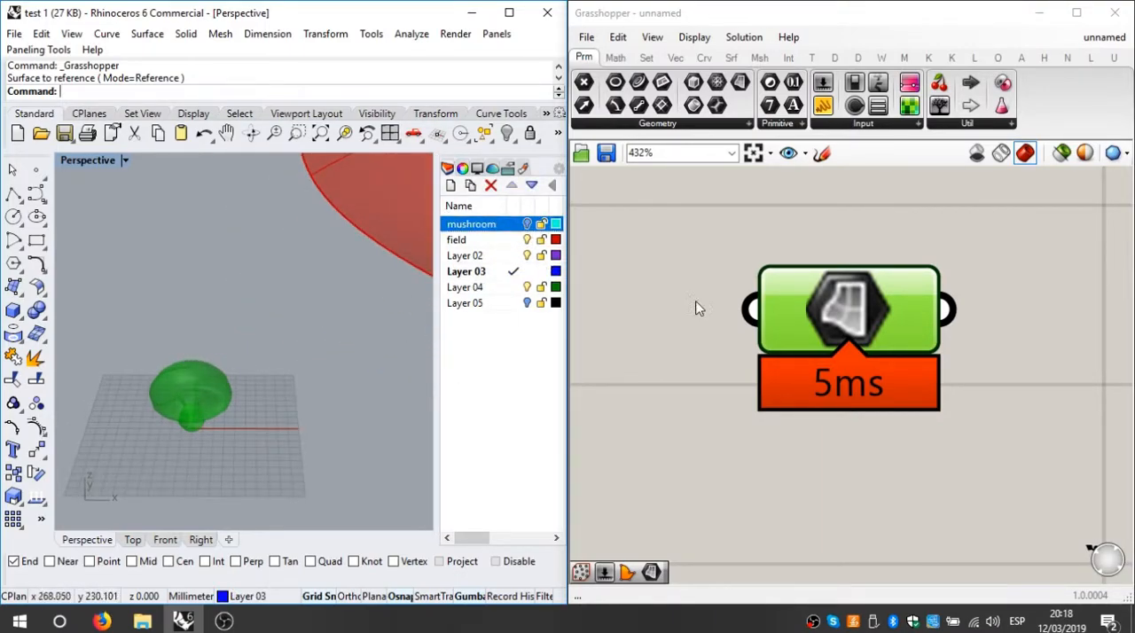
{"action": "left_click_drag", "start_coordinate": [849, 300], "coordinate": [884, 293]}
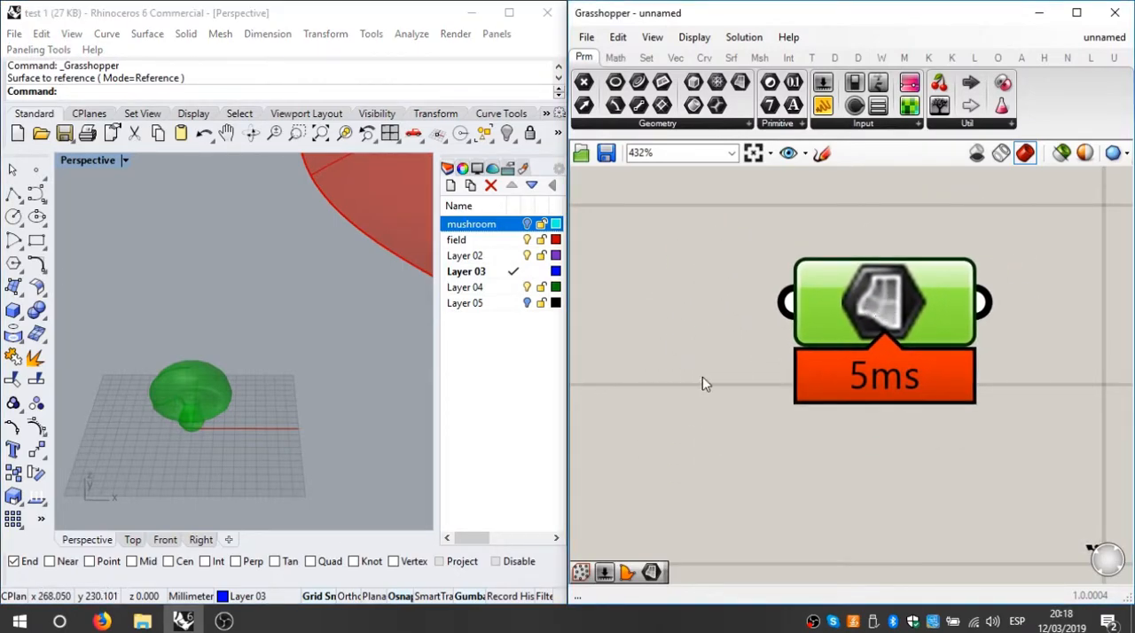
Step: Turn the mushroom layer back on and move the mushroom surface around to test its link to Grasshopper
{"action": "left_click", "coordinate": [334, 411]}
{"action": "scroll", "coordinate": [193, 397], "scroll_direction": "up", "scroll_amount": 5}
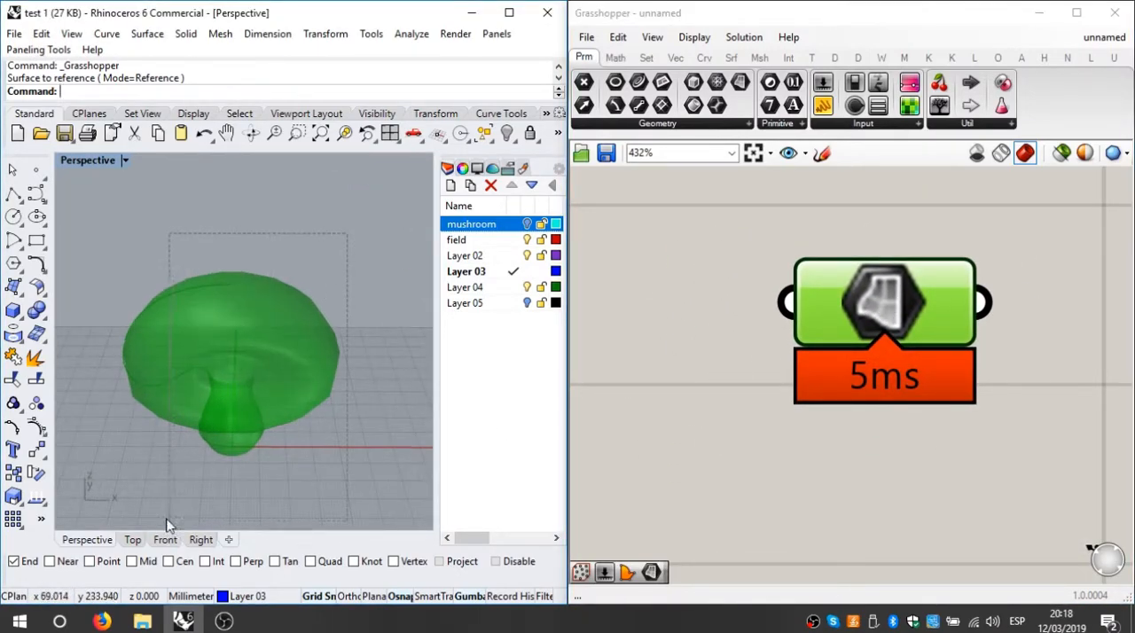
{"action": "left_click", "coordinate": [527, 224]}
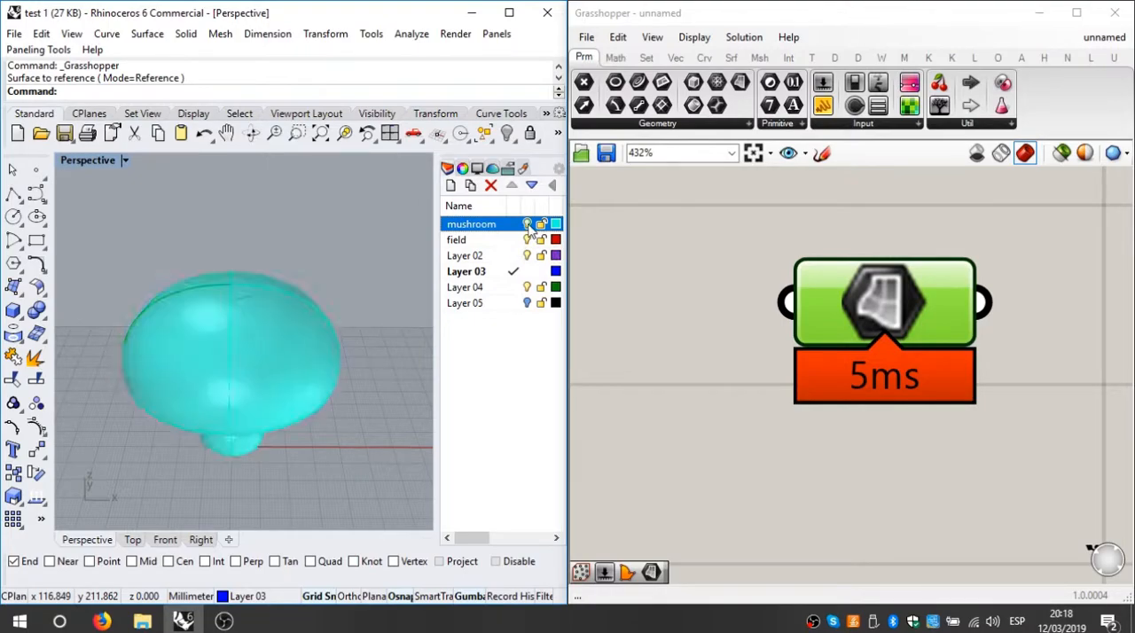
{"action": "left_click", "coordinate": [229, 386]}
{"action": "left_click_drag", "start_coordinate": [229, 387], "coordinate": [385, 393]}
{"action": "right_click_drag", "start_coordinate": [292, 514], "coordinate": [160, 493], "text": "shift"}
{"action": "left_click_drag", "start_coordinate": [266, 354], "coordinate": [355, 393]}
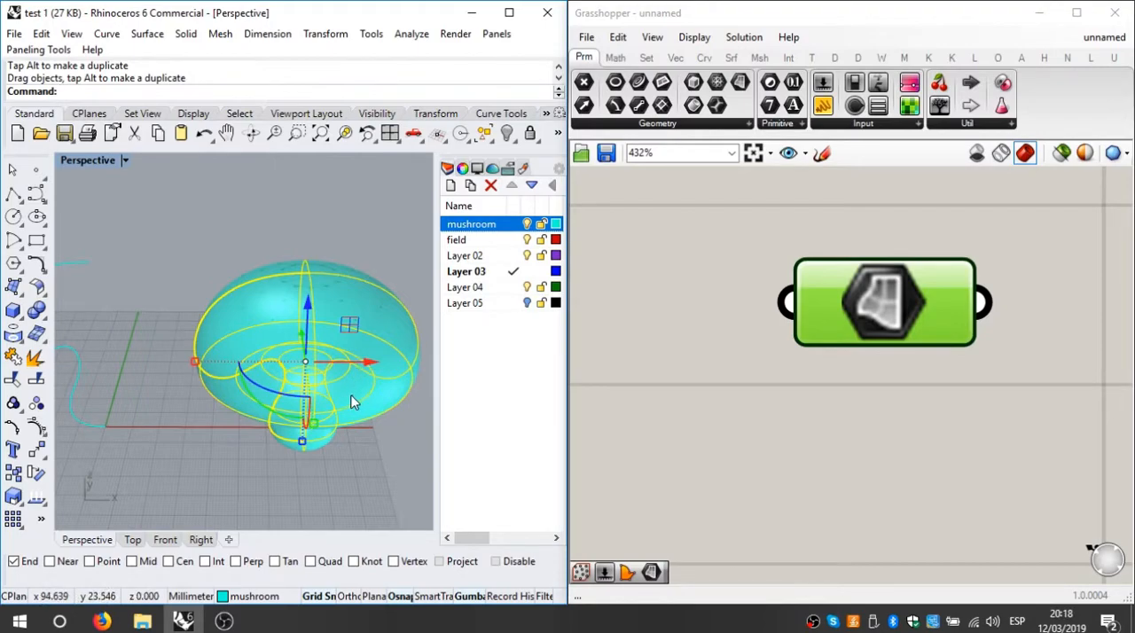
Step: Undo all the moves of the mushroom surface and deselect it
{"action": "key", "text": "ctrl+z"}
{"action": "key", "text": "ctrl+z"}
{"action": "key", "text": "ctrl+z"}
{"action": "key", "text": "ctrl+z"}
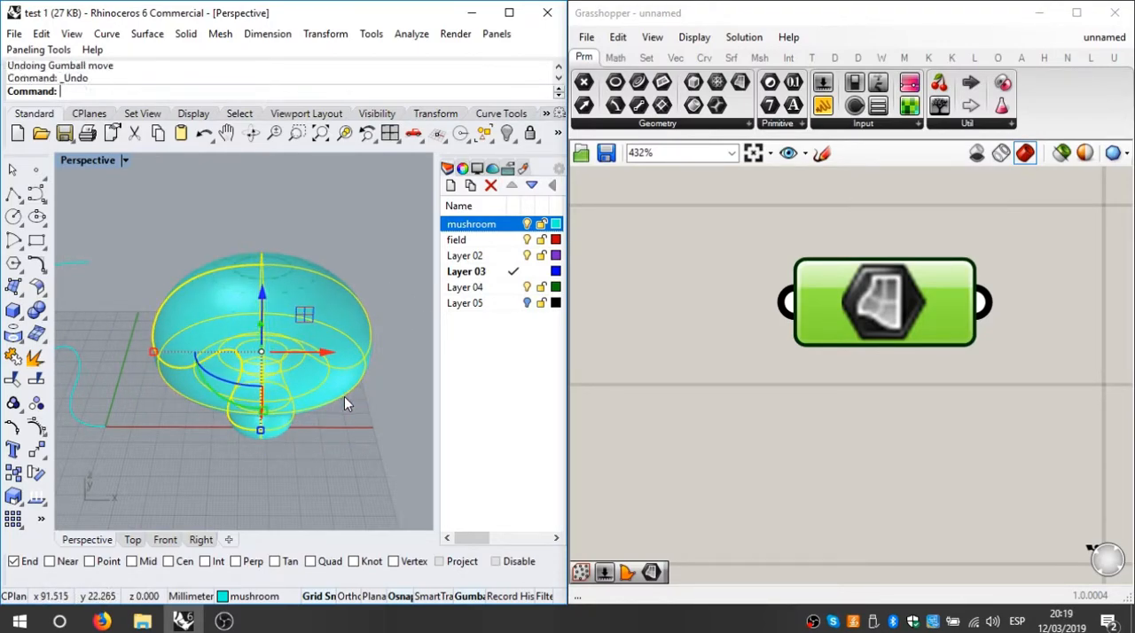
{"action": "key", "text": "ctrl+z"}
{"action": "key", "text": "ctrl+z"}
{"action": "key", "text": "ctrl+z"}
{"action": "key", "text": "ctrl+z"}
{"action": "key", "text": "ctrl+z"}
{"action": "key", "text": "ctrl+z"}
{"action": "key", "text": "ctrl+z"}
{"action": "key", "text": "ctrl+z"}
{"action": "key", "text": "ctrl+z"}
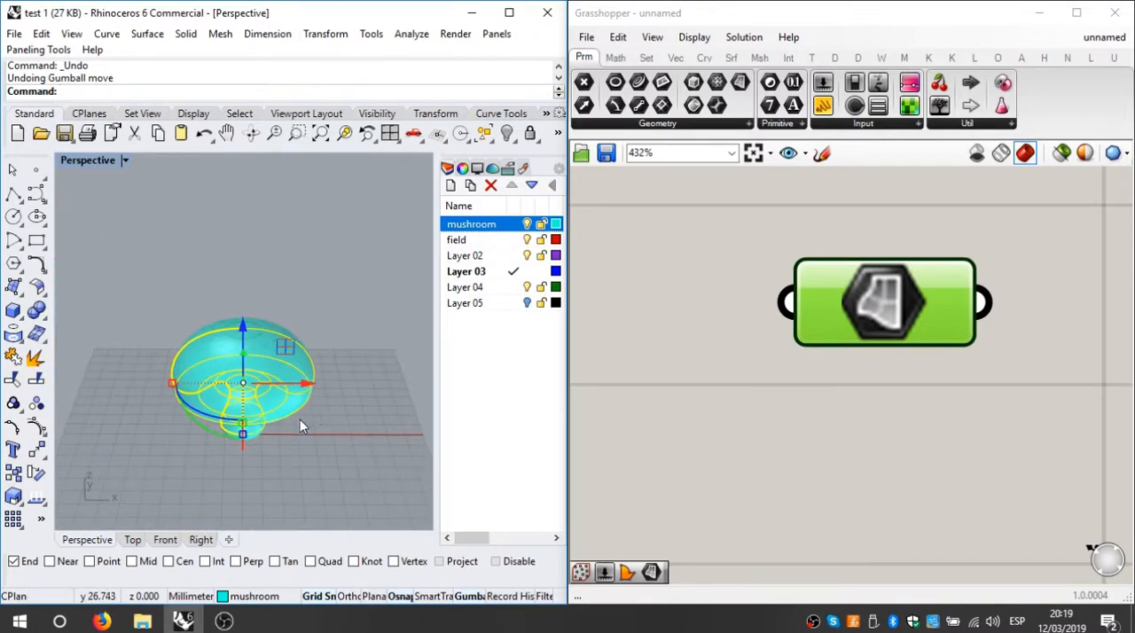
{"action": "left_click", "coordinate": [308, 465]}
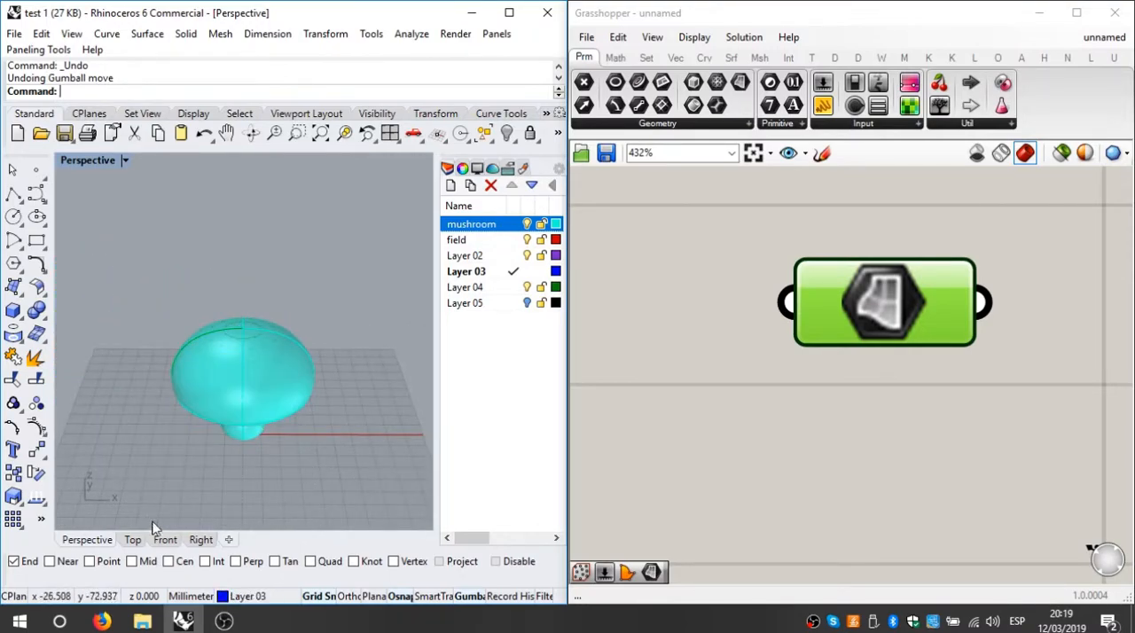
Step: Hide the mushroom layer and set Grasshopper's preview meshing to High Quality
{"action": "left_click", "coordinate": [526, 224]}
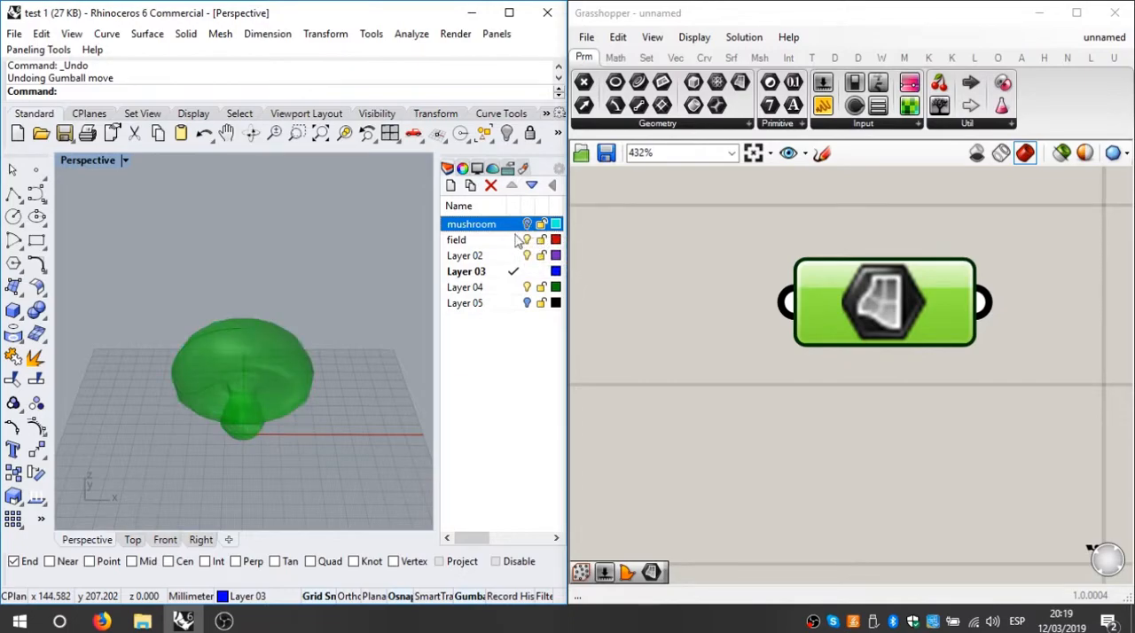
{"action": "scroll", "coordinate": [273, 371], "scroll_direction": "up", "scroll_amount": 4}
{"action": "right_click_drag", "start_coordinate": [273, 371], "coordinate": [304, 363]}
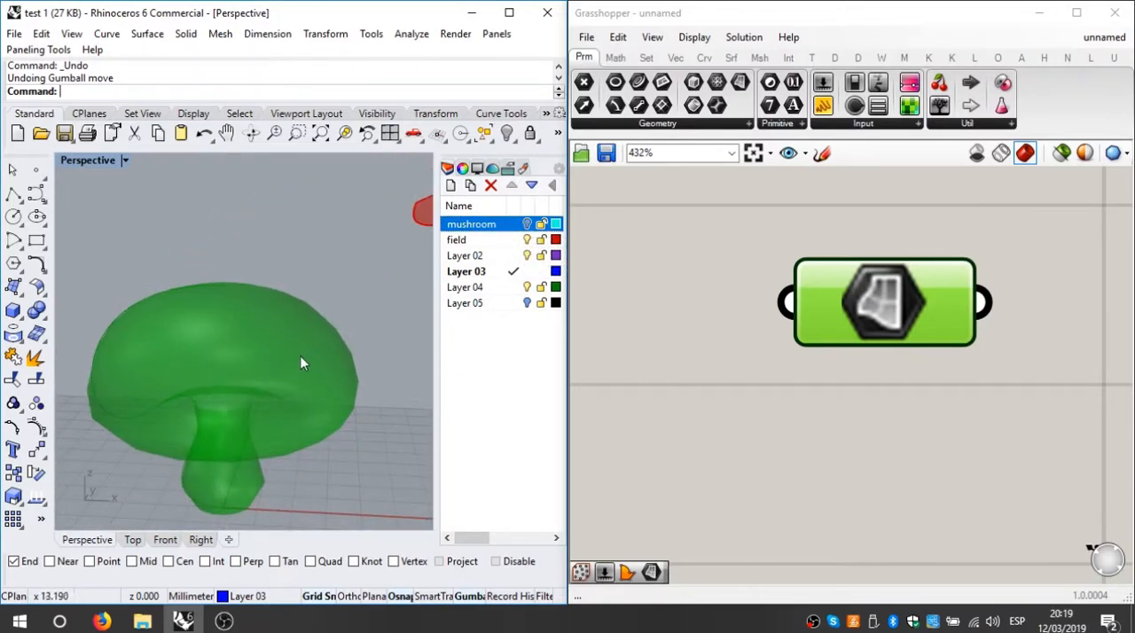
{"action": "left_click", "coordinate": [1122, 155]}
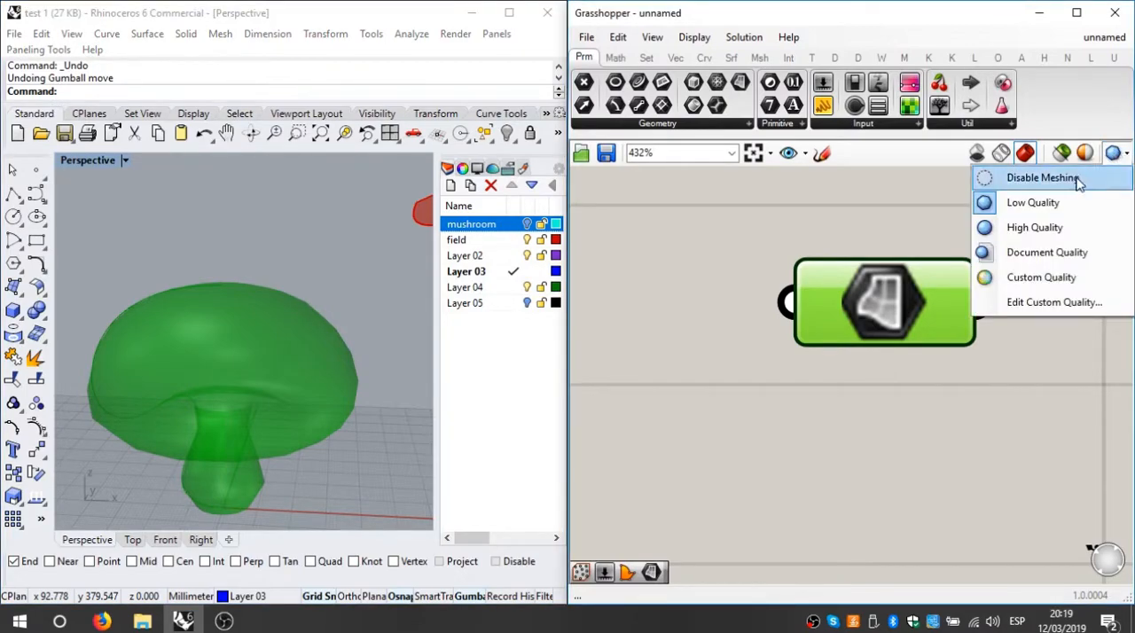
{"action": "left_click", "coordinate": [1036, 228]}
{"action": "right_click_drag", "start_coordinate": [135, 464], "coordinate": [211, 453]}
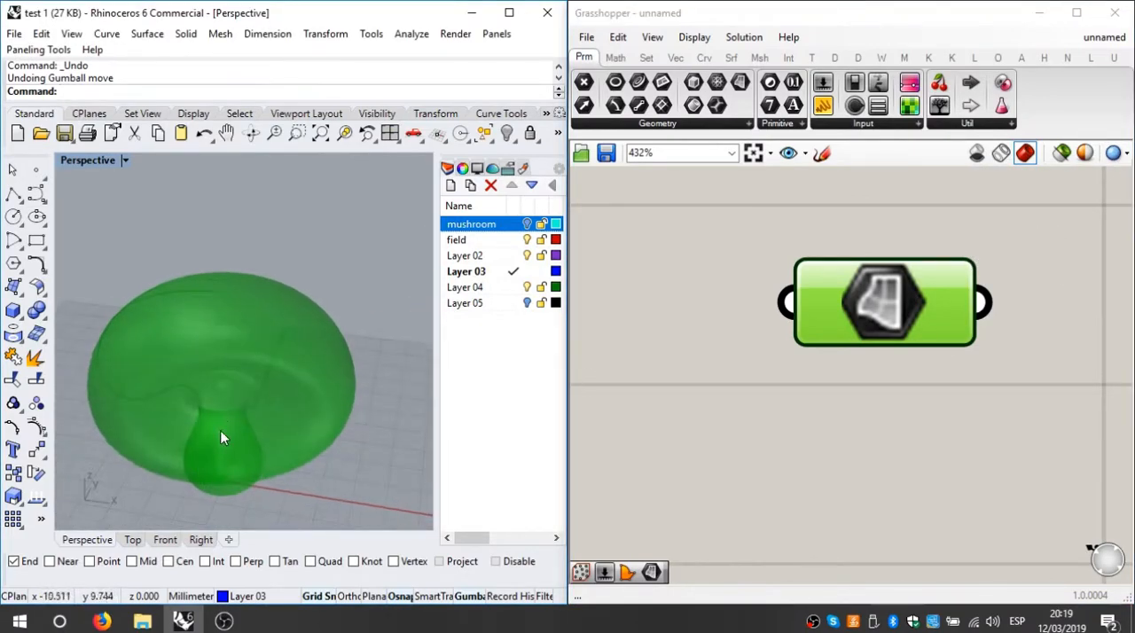
{"action": "scroll", "coordinate": [222, 451], "scroll_direction": "down", "scroll_amount": 8}
{"action": "right_click_drag", "start_coordinate": [285, 465], "coordinate": [307, 439]}
{"action": "scroll", "coordinate": [308, 437], "scroll_direction": "down", "scroll_amount": 5}
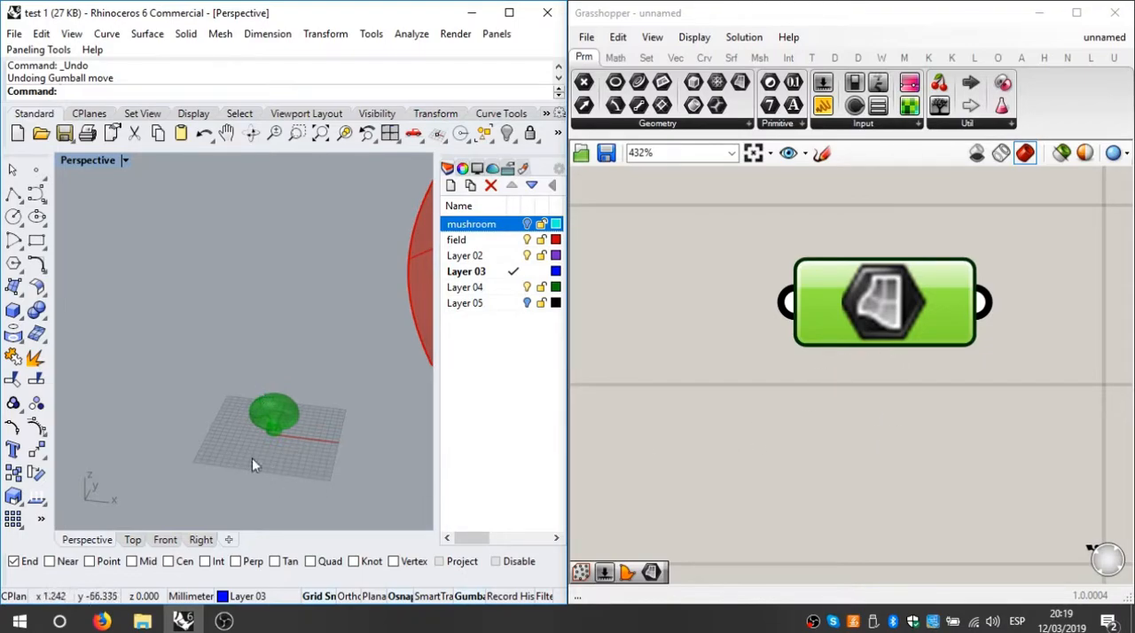
{"action": "scroll", "coordinate": [293, 408], "scroll_direction": "up", "scroll_amount": 3}
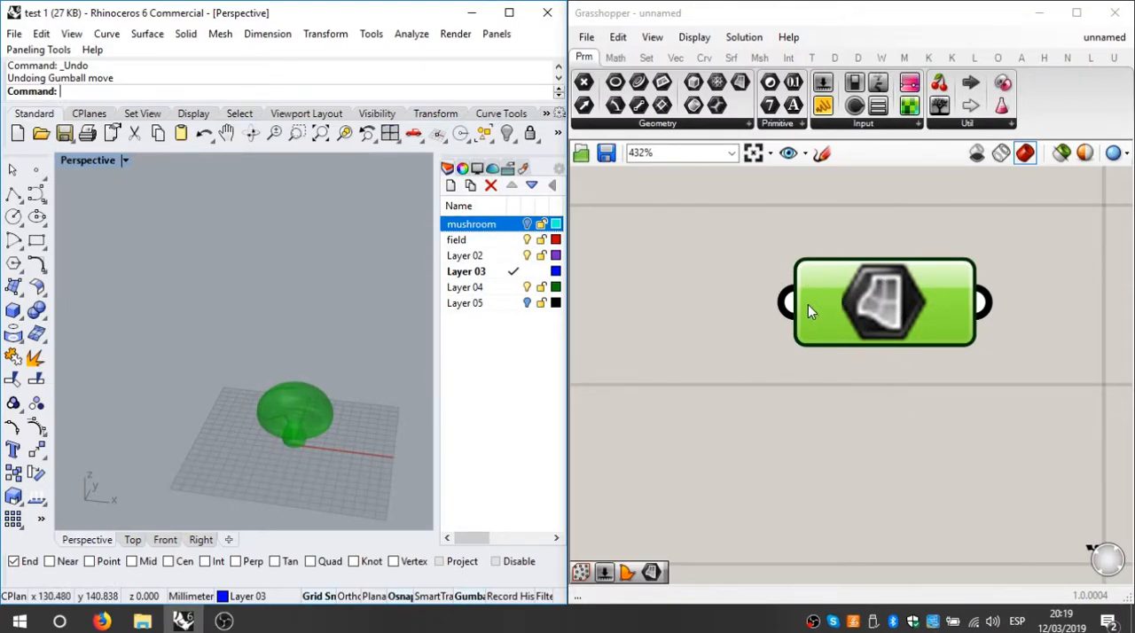
Step: Deselect the Surface parameter and reposition it slightly on the canvas
{"action": "left_click", "coordinate": [925, 410]}
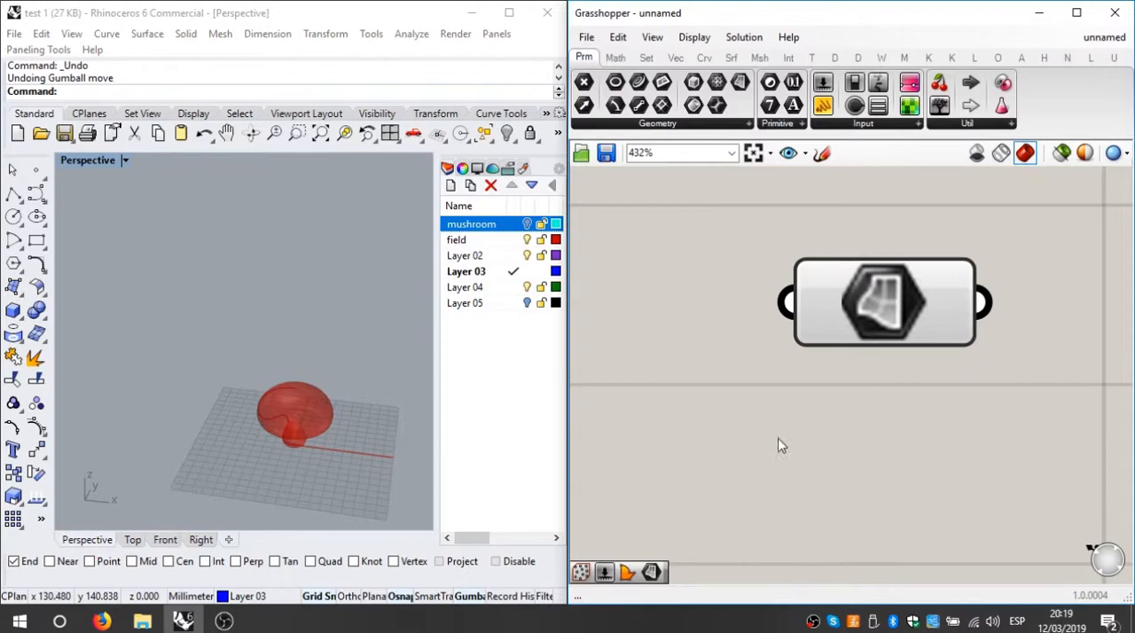
{"action": "middle_click", "coordinate": [997, 413]}
{"action": "right_click", "coordinate": [884, 436]}
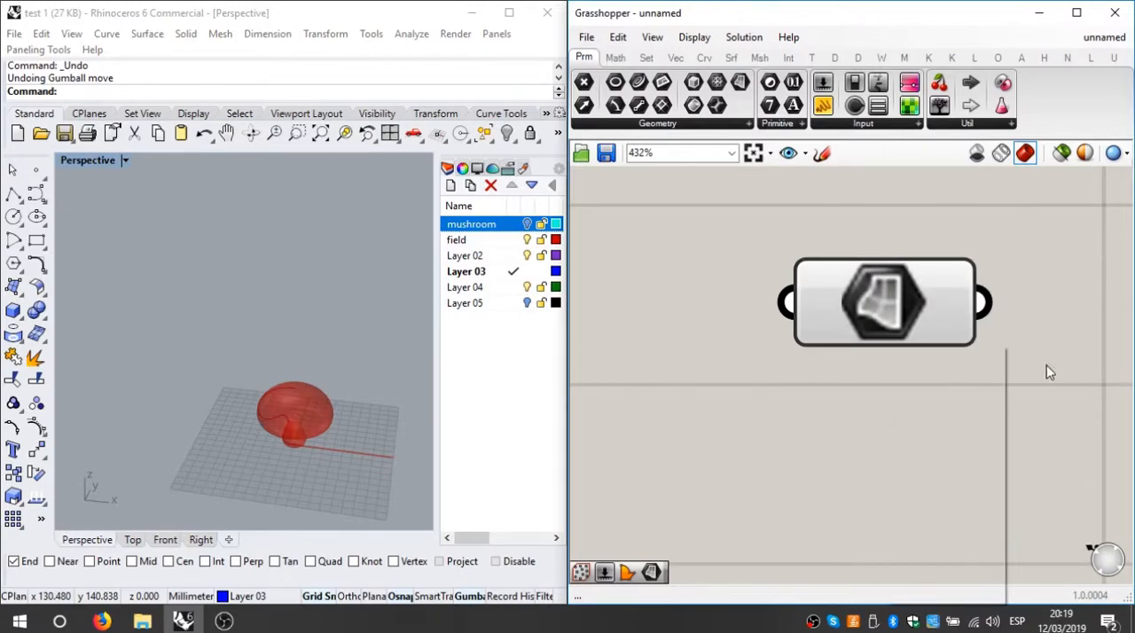
{"action": "left_click", "coordinate": [842, 358]}
{"action": "mouse_move", "coordinate": [876, 286]}
{"action": "left_mouse_down"}
{"action": "mouse_move", "coordinate": [820, 279]}
{"action": "mouse_move", "coordinate": [869, 300]}
{"action": "left_mouse_up"}
{"action": "left_click", "coordinate": [788, 376]}
Step: Examine the unselected mushroom preview and the nearby field surface in the Perspective viewport
{"action": "right_click_drag", "start_coordinate": [301, 471], "coordinate": [306, 450]}
{"action": "scroll", "coordinate": [305, 449], "scroll_direction": "up", "scroll_amount": 6}
{"action": "right_click_drag", "start_coordinate": [309, 381], "coordinate": [205, 404], "text": "shift"}
{"action": "scroll", "coordinate": [205, 407], "scroll_direction": "down", "scroll_amount": 15}
{"action": "scroll", "coordinate": [240, 401], "scroll_direction": "up", "scroll_amount": 3}
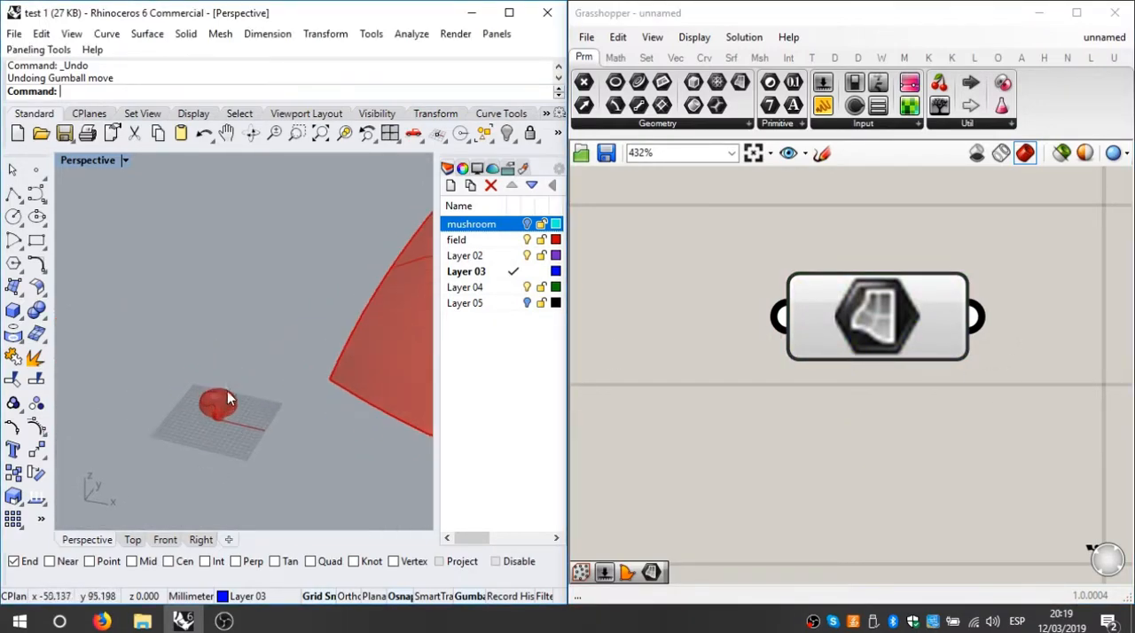
{"action": "scroll", "coordinate": [251, 417], "scroll_direction": "up", "scroll_amount": 3}
{"action": "scroll", "coordinate": [340, 401], "scroll_direction": "down", "scroll_amount": 7}
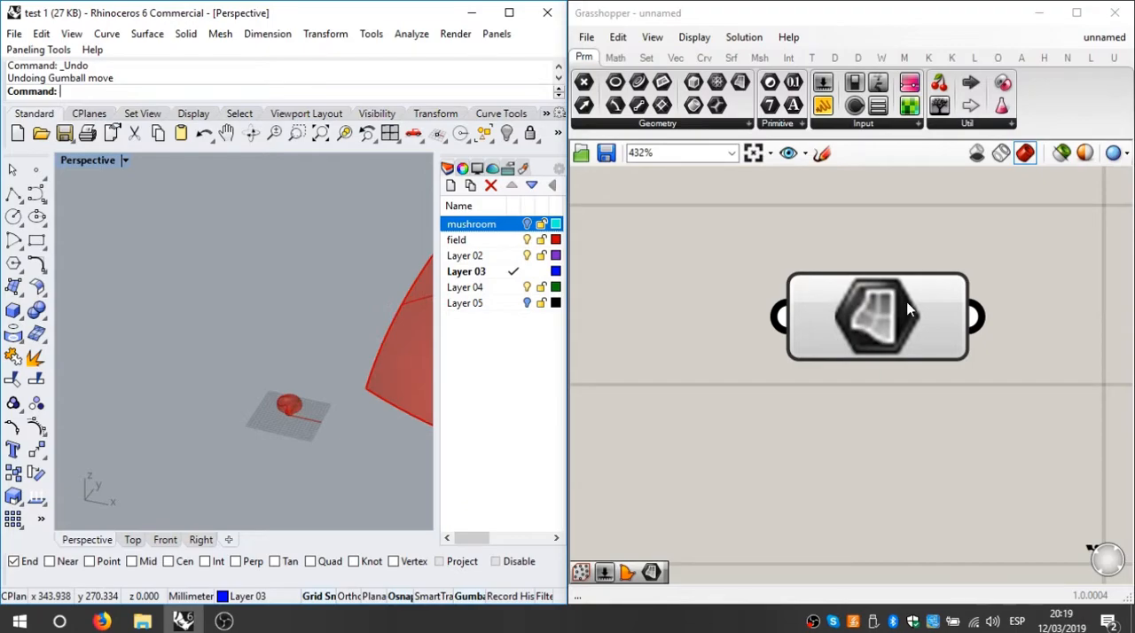
Step: Add a second Surface parameter to the canvas below the existing one
{"action": "right_click_drag", "start_coordinate": [348, 382], "coordinate": [275, 380], "text": "shift"}
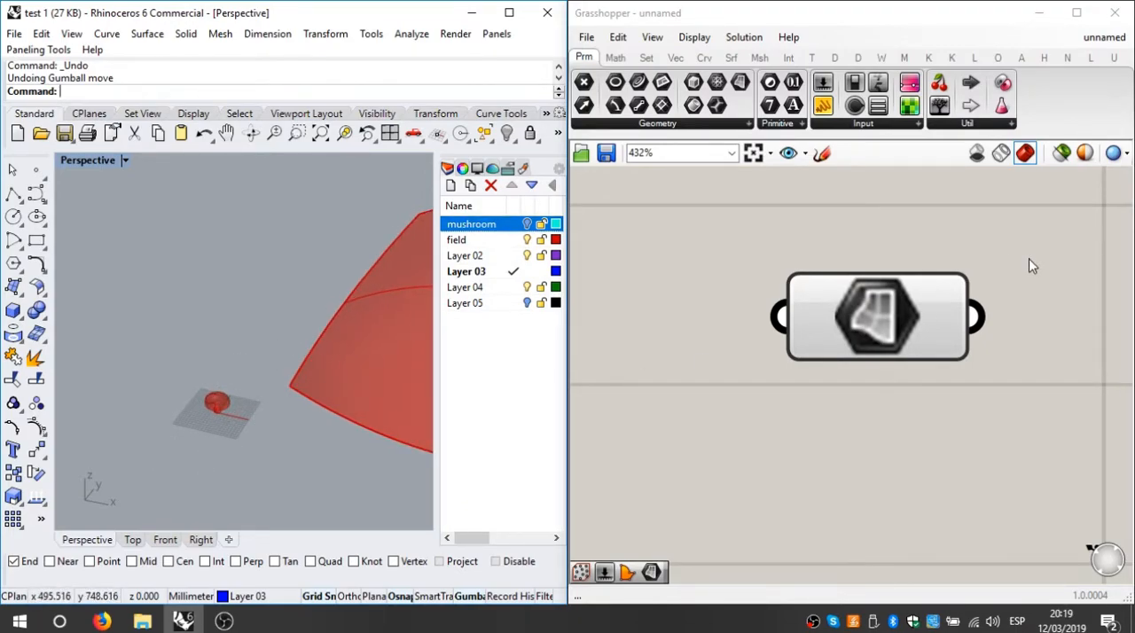
{"action": "scroll", "coordinate": [1026, 263], "scroll_direction": "down", "scroll_amount": 4}
{"action": "middle_click", "coordinate": [980, 331]}
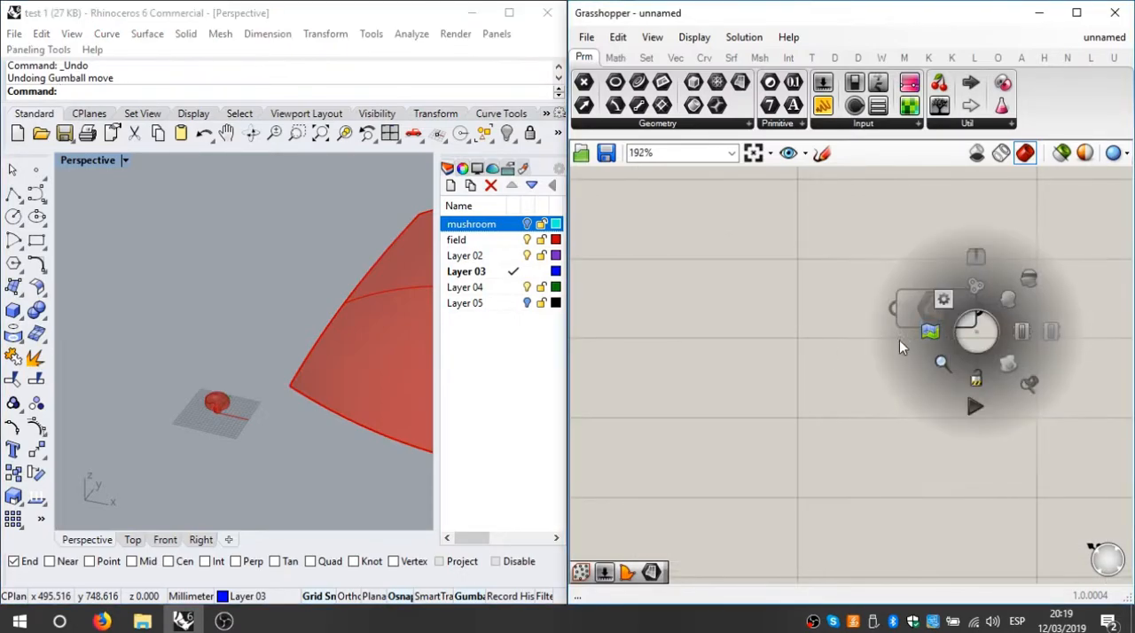
{"action": "right_click_drag", "start_coordinate": [868, 380], "coordinate": [699, 393]}
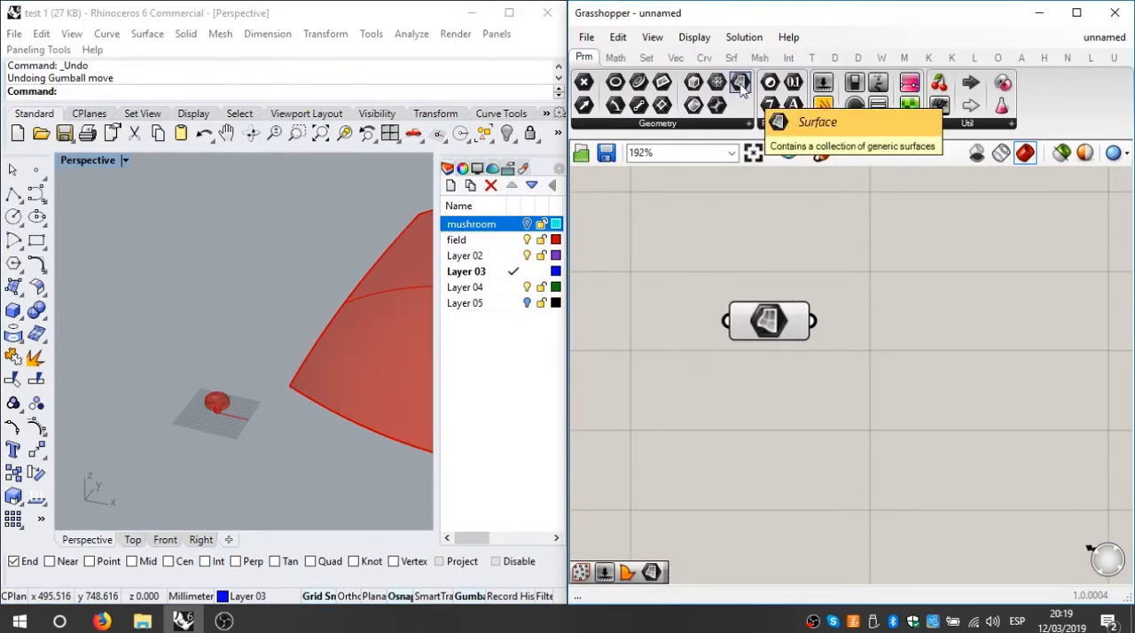
{"action": "left_click_drag", "start_coordinate": [740, 88], "coordinate": [783, 424]}
Step: Reference the large field surface from Rhino as the single surface of the second Surface parameter
{"action": "left_click", "coordinate": [194, 414]}
{"action": "right_click_drag", "start_coordinate": [194, 414], "coordinate": [65, 413], "text": "shift"}
{"action": "left_click", "coordinate": [285, 394]}
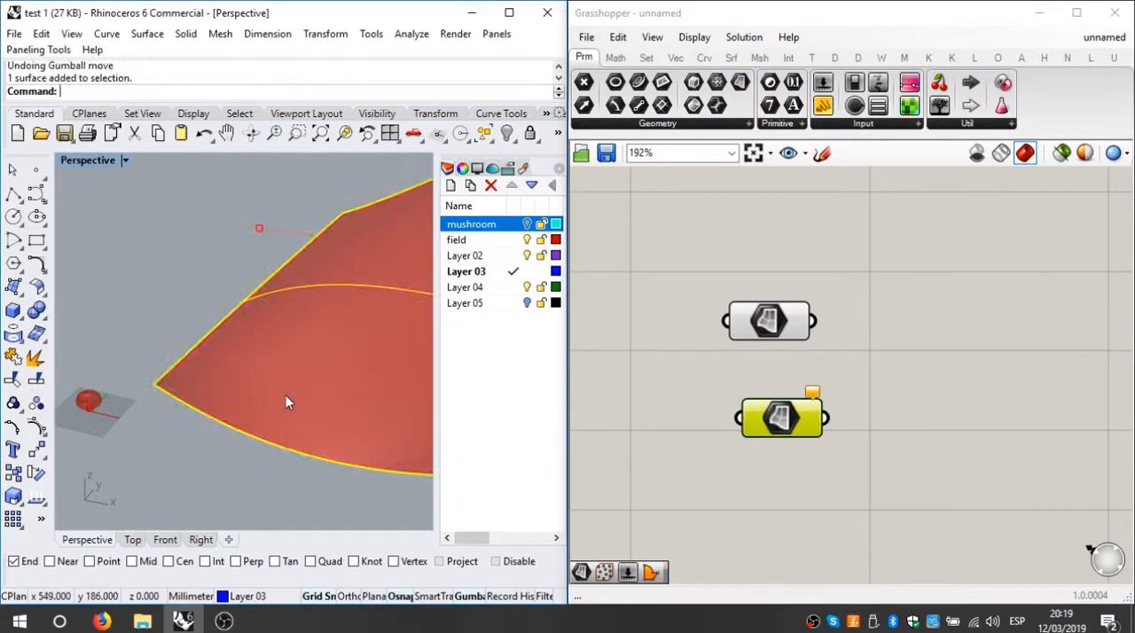
{"action": "right_click", "coordinate": [773, 418]}
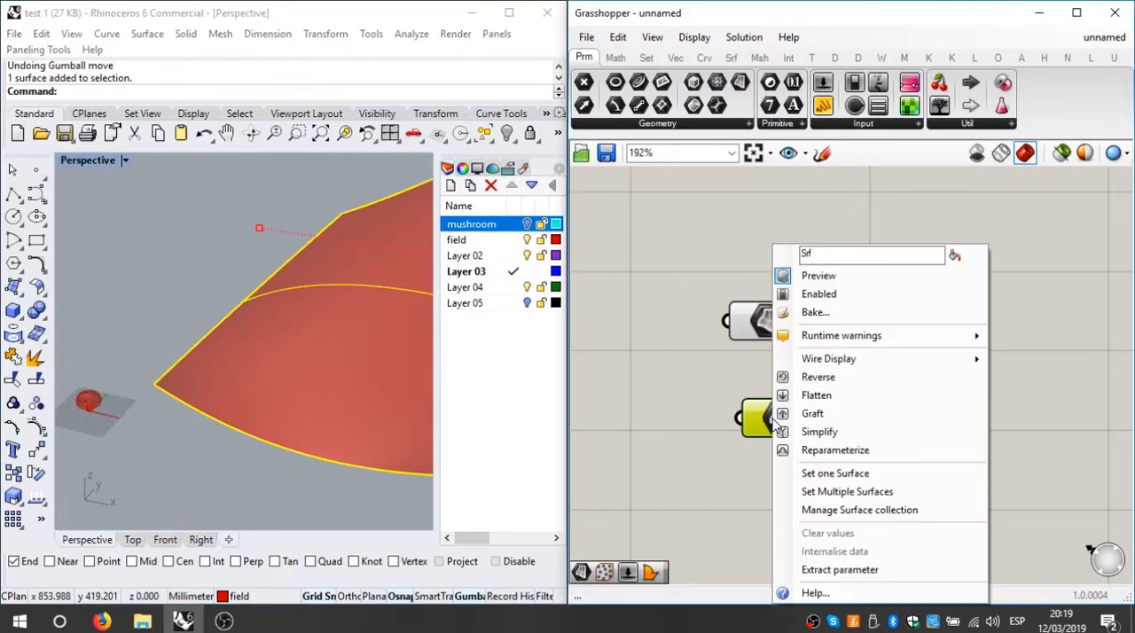
{"action": "left_click", "coordinate": [828, 477]}
{"action": "left_click", "coordinate": [313, 324]}
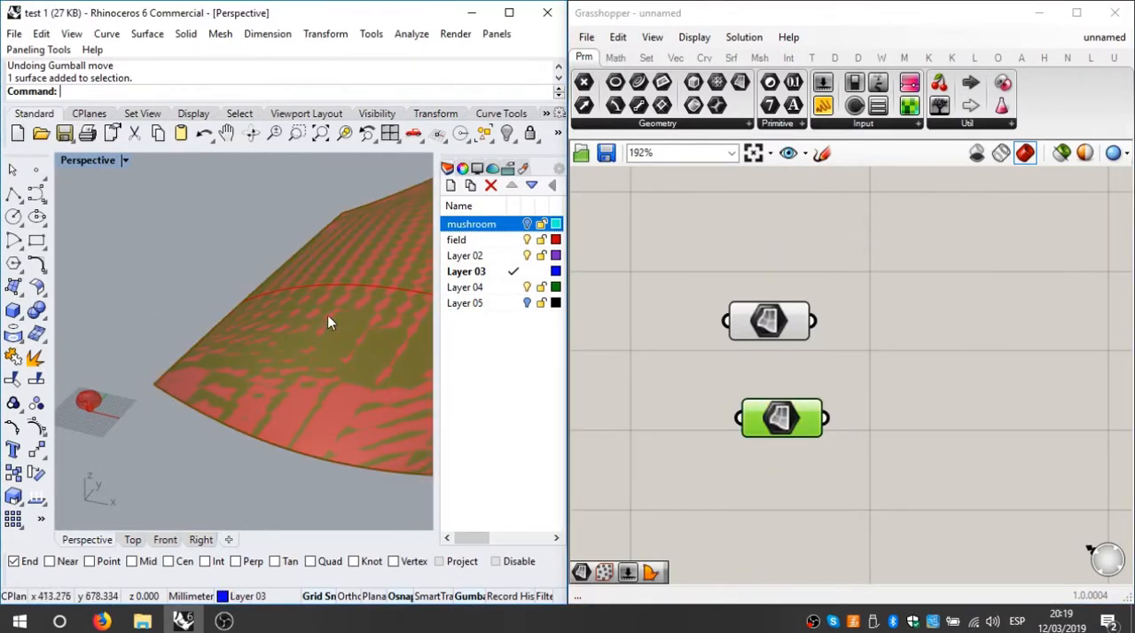
Step: Hide the field layer in Rhino so only the Grasshopper preview of the surface is displayed
{"action": "left_click", "coordinate": [528, 239]}
{"action": "right_click_drag", "start_coordinate": [250, 378], "coordinate": [282, 358], "text": "shift"}
{"action": "scroll", "coordinate": [178, 373], "scroll_direction": "down", "scroll_amount": 4}
Step: Line up the two Surface parameters one above the other on the canvas
{"action": "left_click", "coordinate": [857, 506]}
{"action": "left_click_drag", "start_coordinate": [986, 242], "coordinate": [574, 550]}
{"action": "left_click", "coordinate": [925, 290]}
{"action": "left_click_drag", "start_coordinate": [784, 428], "coordinate": [761, 423]}
{"action": "mouse_move", "coordinate": [776, 333]}
{"action": "left_mouse_down"}
{"action": "mouse_move", "coordinate": [863, 345]}
{"action": "mouse_move", "coordinate": [770, 342]}
{"action": "left_mouse_up"}
{"action": "mouse_move", "coordinate": [761, 416]}
{"action": "left_mouse_down"}
{"action": "mouse_move", "coordinate": [727, 416]}
{"action": "mouse_move", "coordinate": [767, 421]}
{"action": "left_mouse_up"}
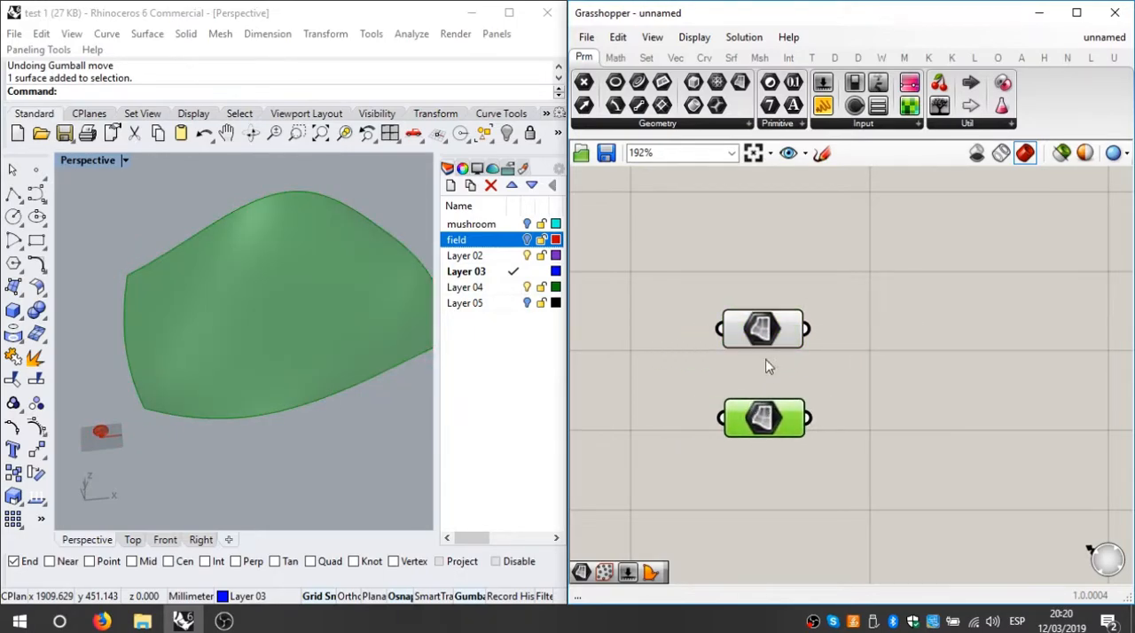
Step: Find the Populate Geometry component among the vector grid components and place it beside the two Surface parameters
{"action": "left_click", "coordinate": [518, 464]}
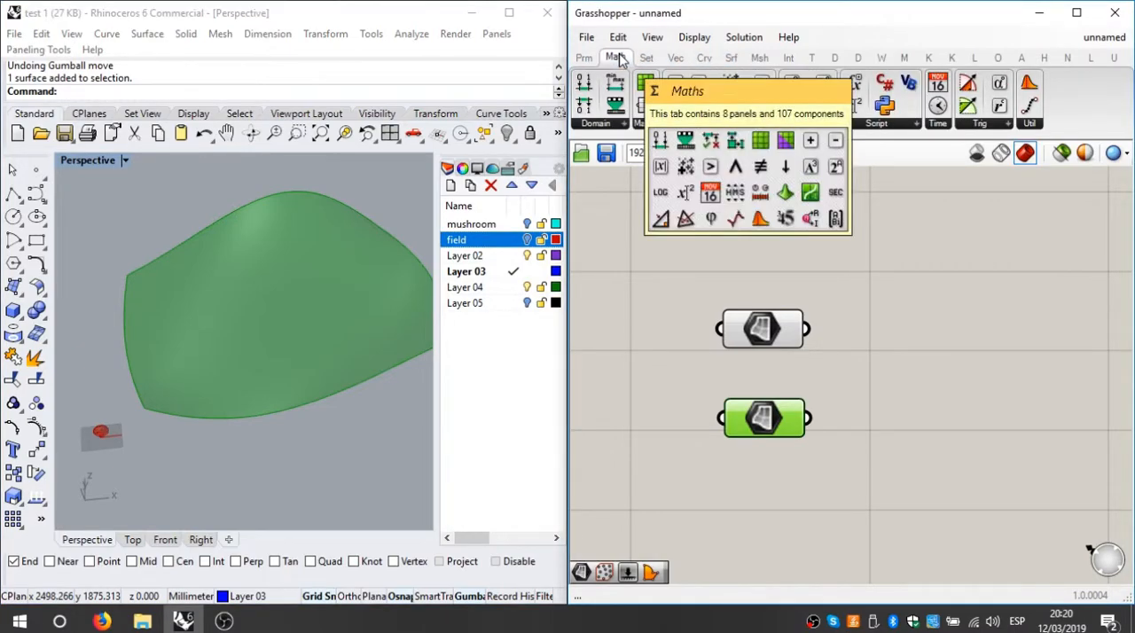
{"action": "left_click", "coordinate": [648, 59]}
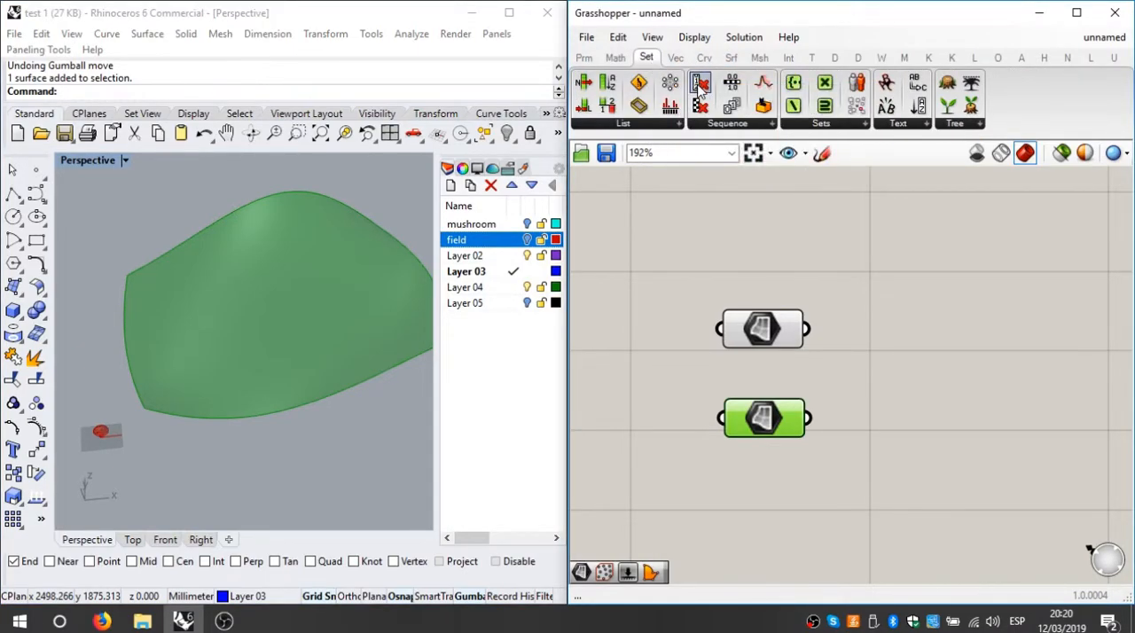
{"action": "left_click", "coordinate": [736, 126]}
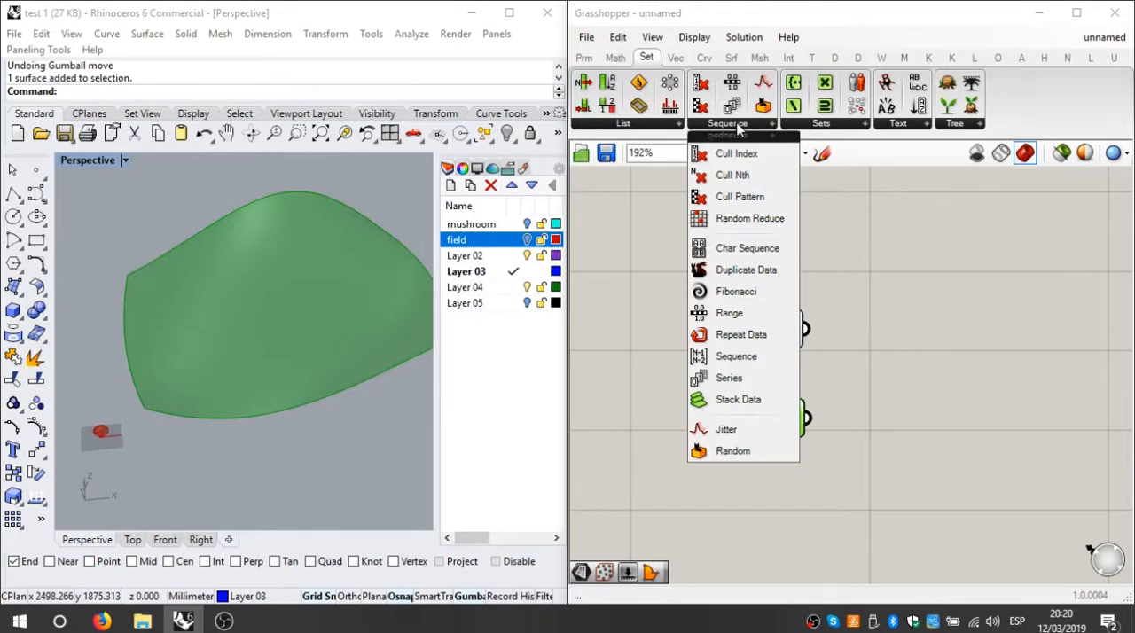
{"action": "left_click", "coordinate": [656, 126]}
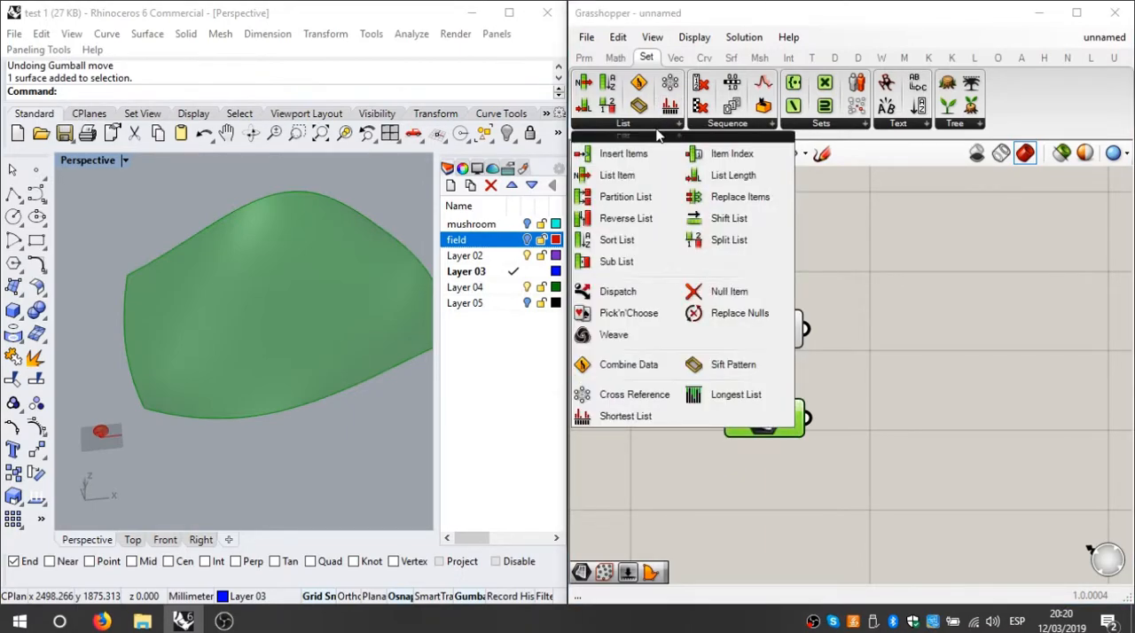
{"action": "left_click", "coordinate": [699, 58]}
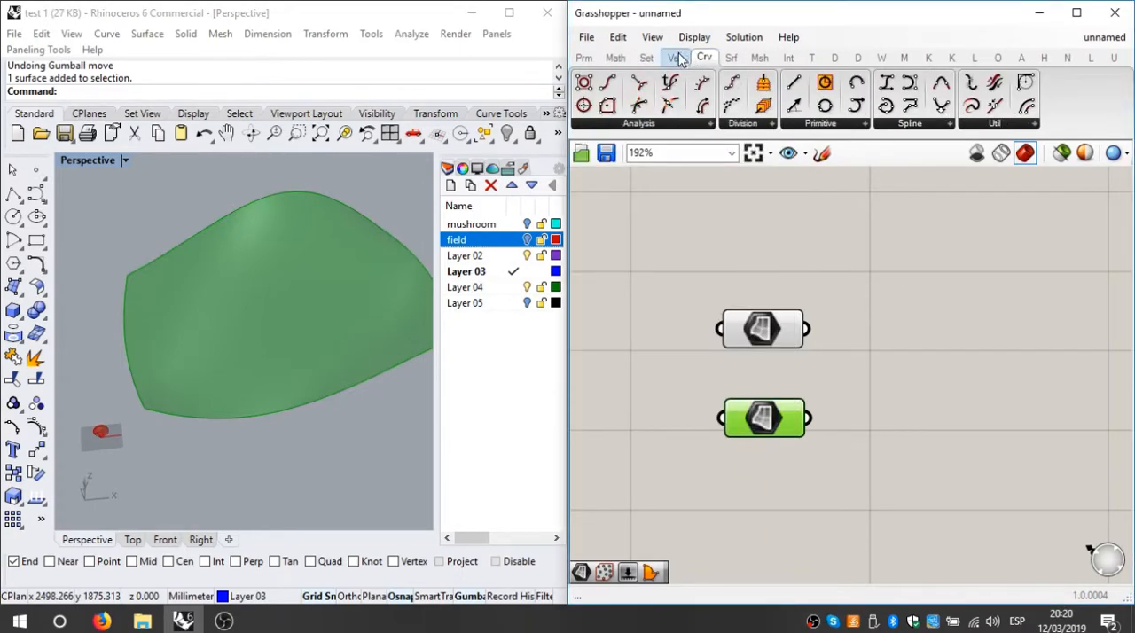
{"action": "left_click", "coordinate": [675, 56]}
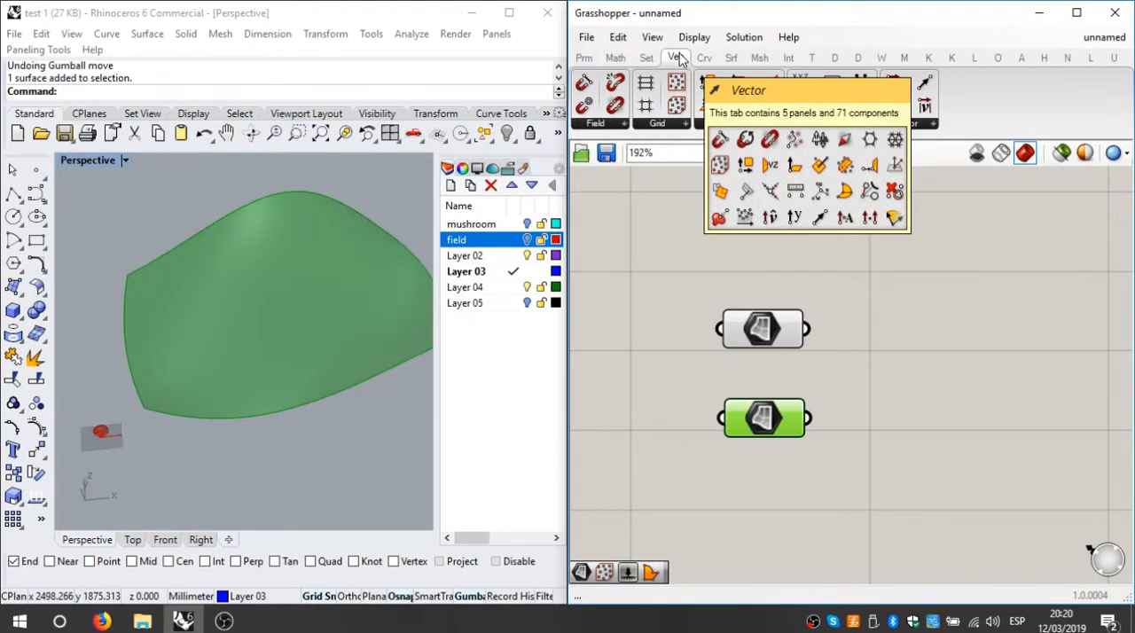
{"action": "left_click", "coordinate": [658, 125]}
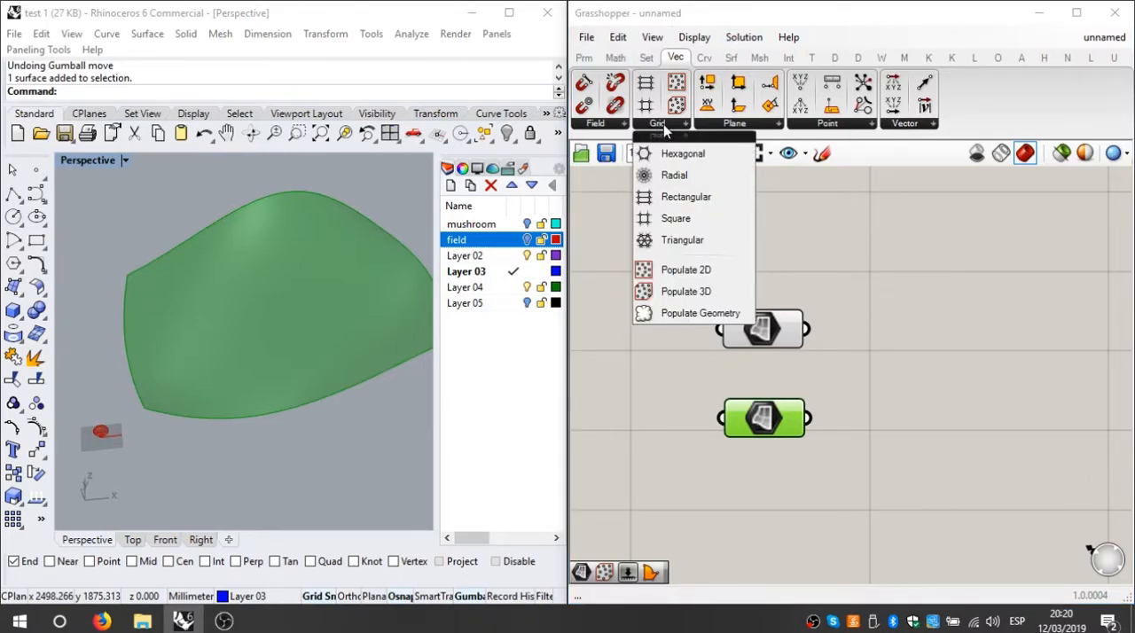
{"action": "left_click", "coordinate": [703, 314]}
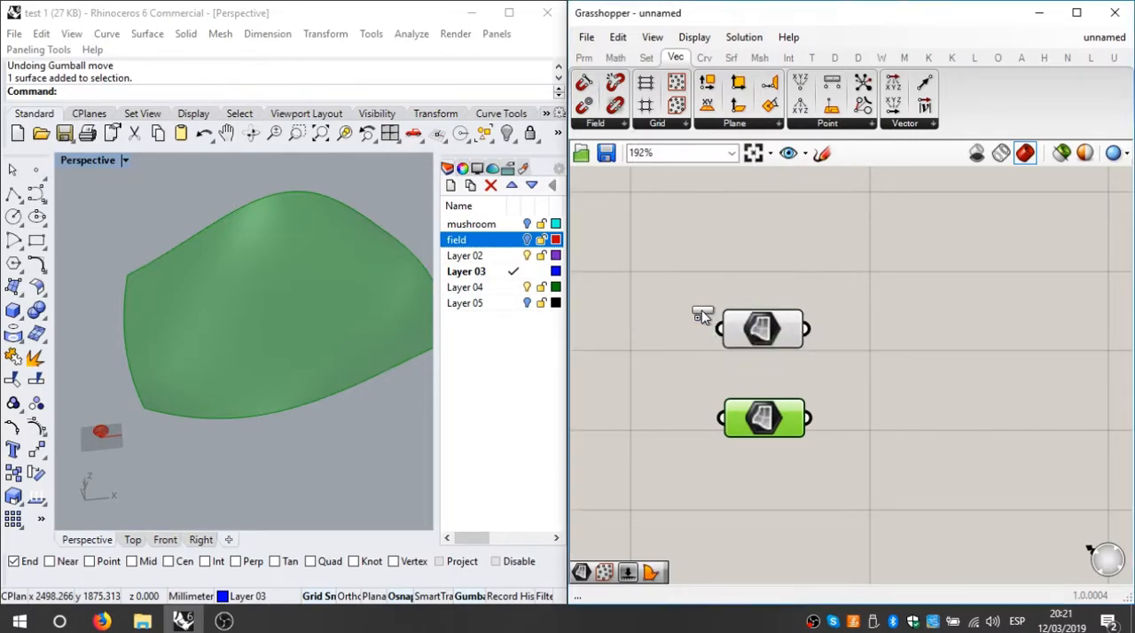
{"action": "left_click", "coordinate": [965, 344]}
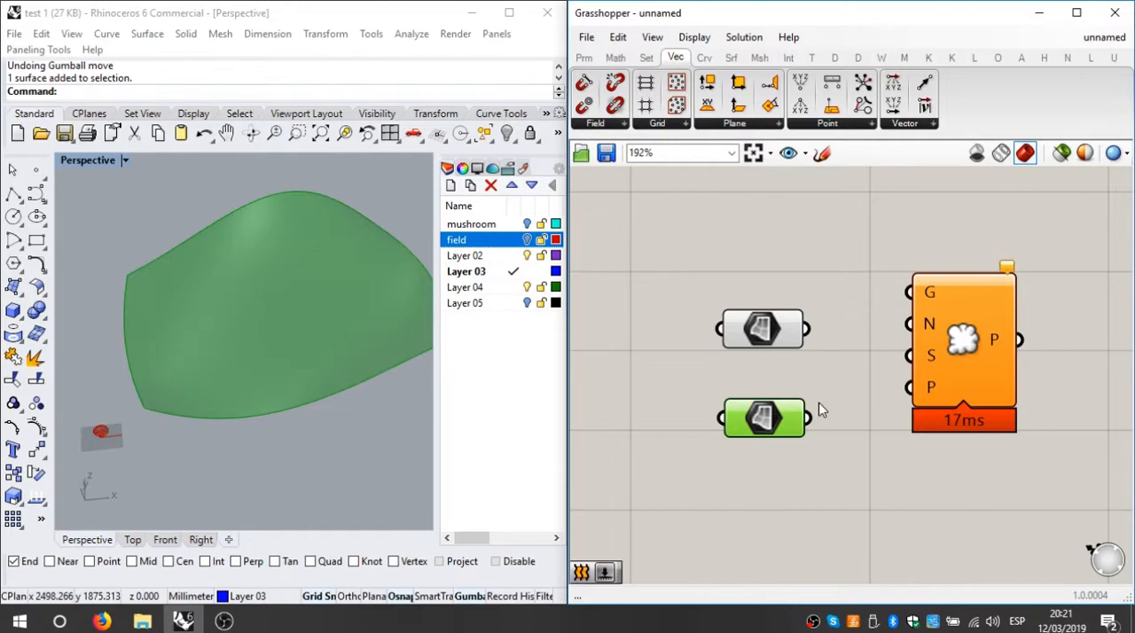
Step: Reposition the field Surface parameter and Populate Geometry, and connect the field surface to the component's Geometry (G) input
{"action": "mouse_move", "coordinate": [772, 418]}
{"action": "left_mouse_down"}
{"action": "mouse_move", "coordinate": [761, 426]}
{"action": "mouse_move", "coordinate": [764, 417]}
{"action": "mouse_move", "coordinate": [784, 432]}
{"action": "mouse_move", "coordinate": [772, 404]}
{"action": "left_mouse_up"}
{"action": "left_click_drag", "start_coordinate": [922, 316], "coordinate": [962, 401]}
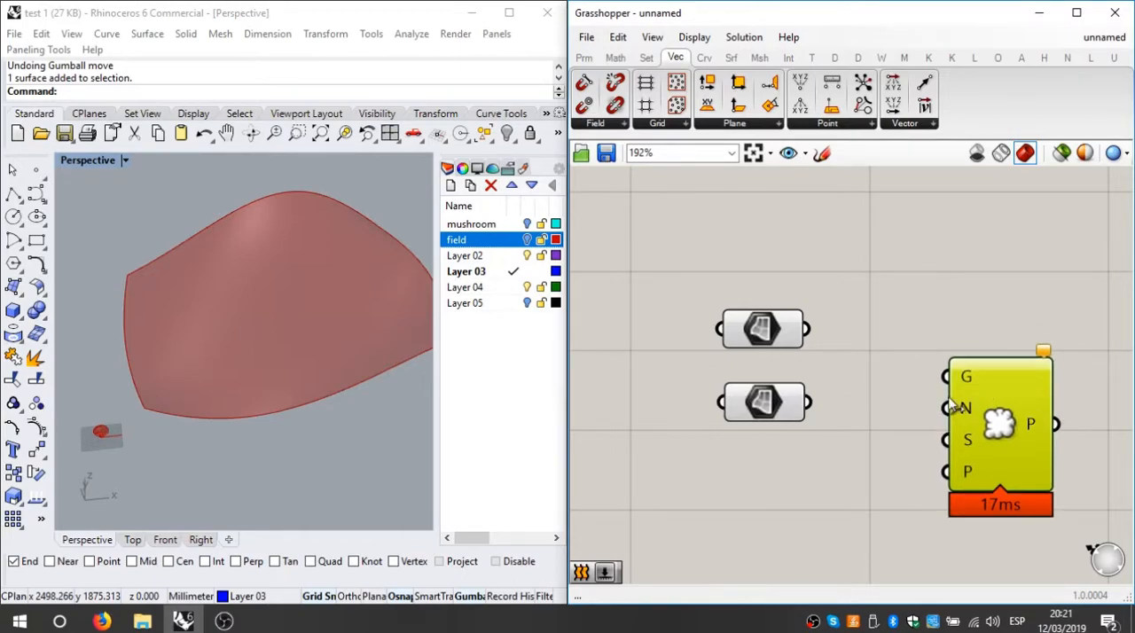
{"action": "left_click_drag", "start_coordinate": [808, 403], "coordinate": [950, 378]}
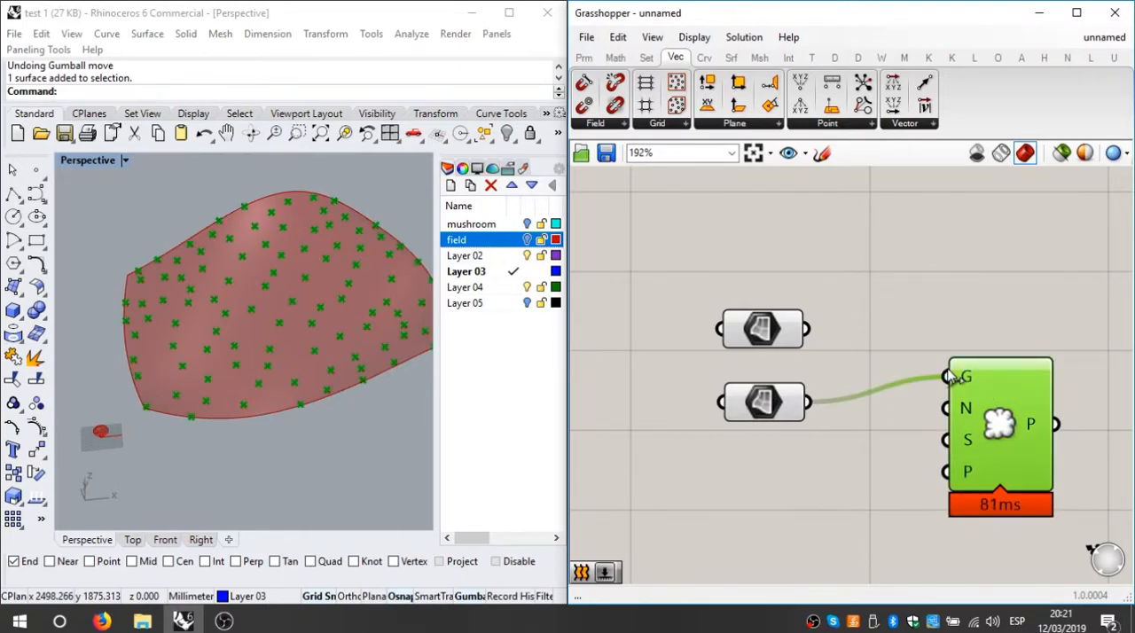
Step: Examine the distribution of the populated points over the field surface in the Perspective viewport
{"action": "scroll", "coordinate": [266, 417], "scroll_direction": "up", "scroll_amount": 5}
{"action": "scroll", "coordinate": [332, 390], "scroll_direction": "down", "scroll_amount": 2}
{"action": "scroll", "coordinate": [339, 374], "scroll_direction": "down", "scroll_amount": 5}
{"action": "right_click_drag", "start_coordinate": [339, 376], "coordinate": [297, 408]}
{"action": "scroll", "coordinate": [214, 355], "scroll_direction": "up", "scroll_amount": 6}
{"action": "scroll", "coordinate": [214, 356], "scroll_direction": "down", "scroll_amount": 1}
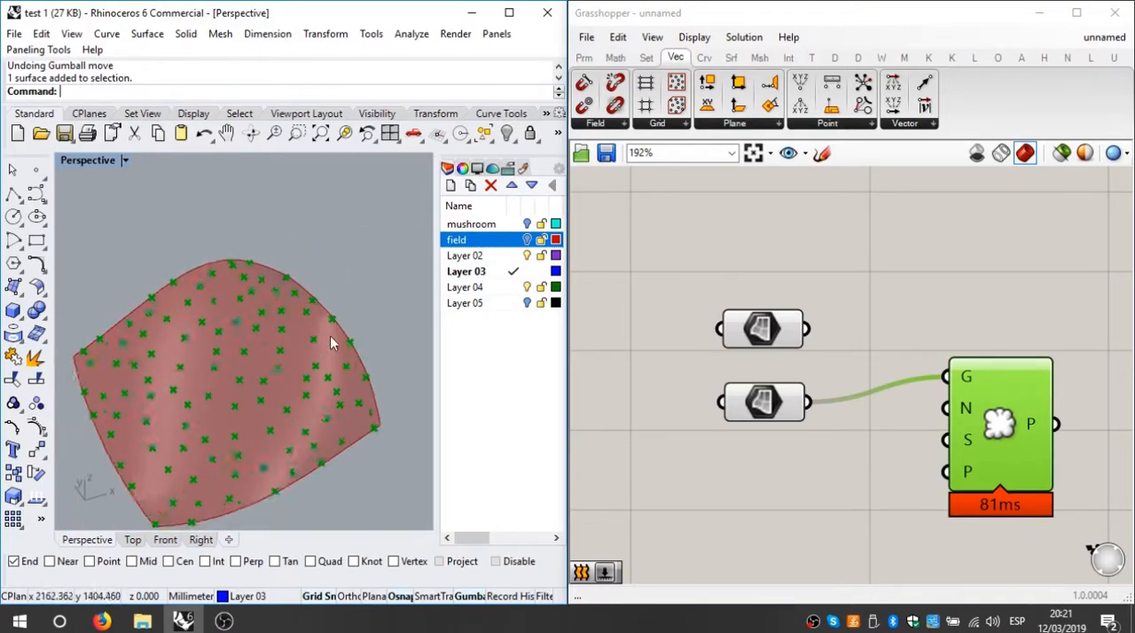
{"action": "scroll", "coordinate": [266, 341], "scroll_direction": "up", "scroll_amount": 8}
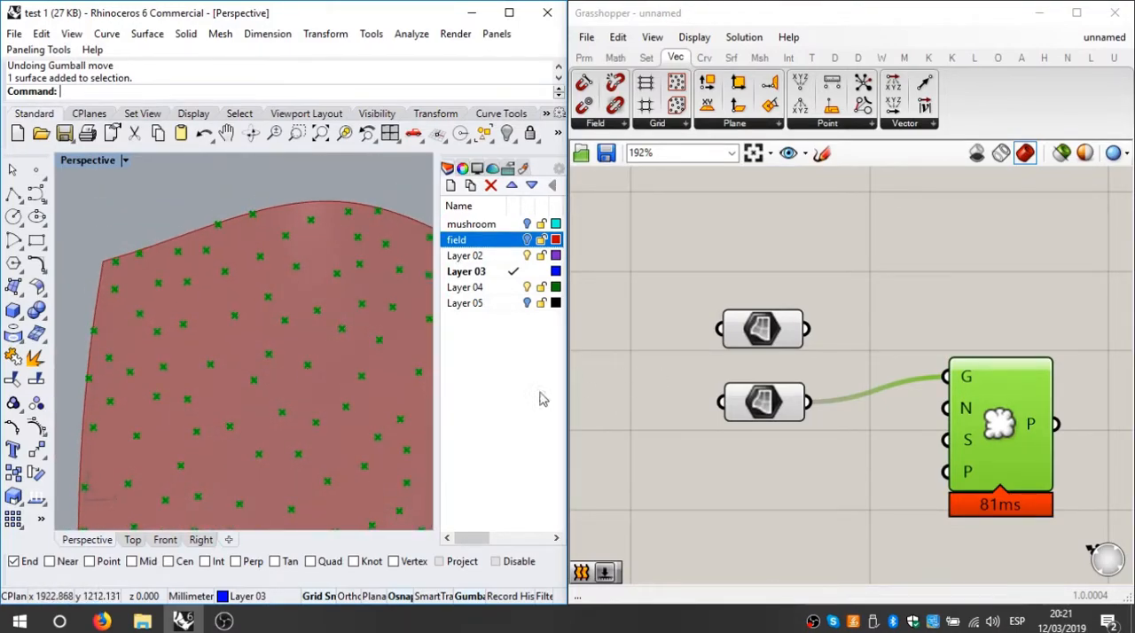
{"action": "scroll", "coordinate": [302, 375], "scroll_direction": "down", "scroll_amount": 6}
{"action": "right_click_drag", "start_coordinate": [293, 329], "coordinate": [304, 401]}
{"action": "scroll", "coordinate": [245, 336], "scroll_direction": "up", "scroll_amount": 5}
{"action": "scroll", "coordinate": [272, 336], "scroll_direction": "down", "scroll_amount": 5}
{"action": "scroll", "coordinate": [256, 346], "scroll_direction": "up", "scroll_amount": 4}
{"action": "right_click_drag", "start_coordinate": [255, 346], "coordinate": [385, 296]}
{"action": "right_click_drag", "start_coordinate": [156, 352], "coordinate": [211, 403]}
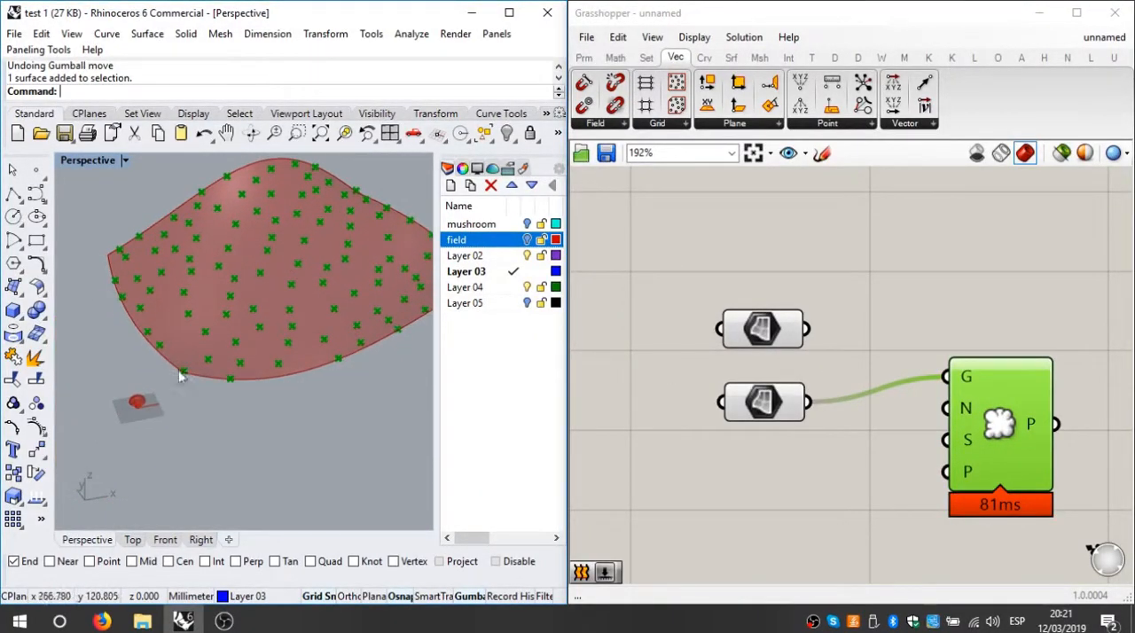
Step: Align Populate Geometry's Geometry input with the field Surface parameter's output and check the description of that input
{"action": "left_click_drag", "start_coordinate": [980, 432], "coordinate": [991, 450]}
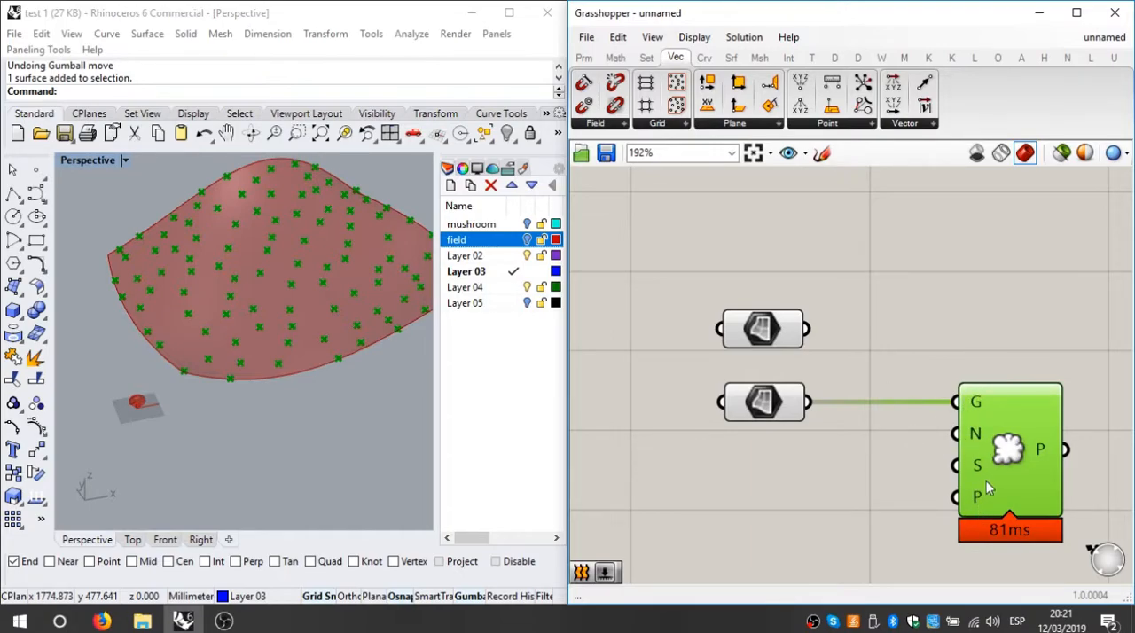
{"action": "right_click_drag", "start_coordinate": [902, 448], "coordinate": [991, 332]}
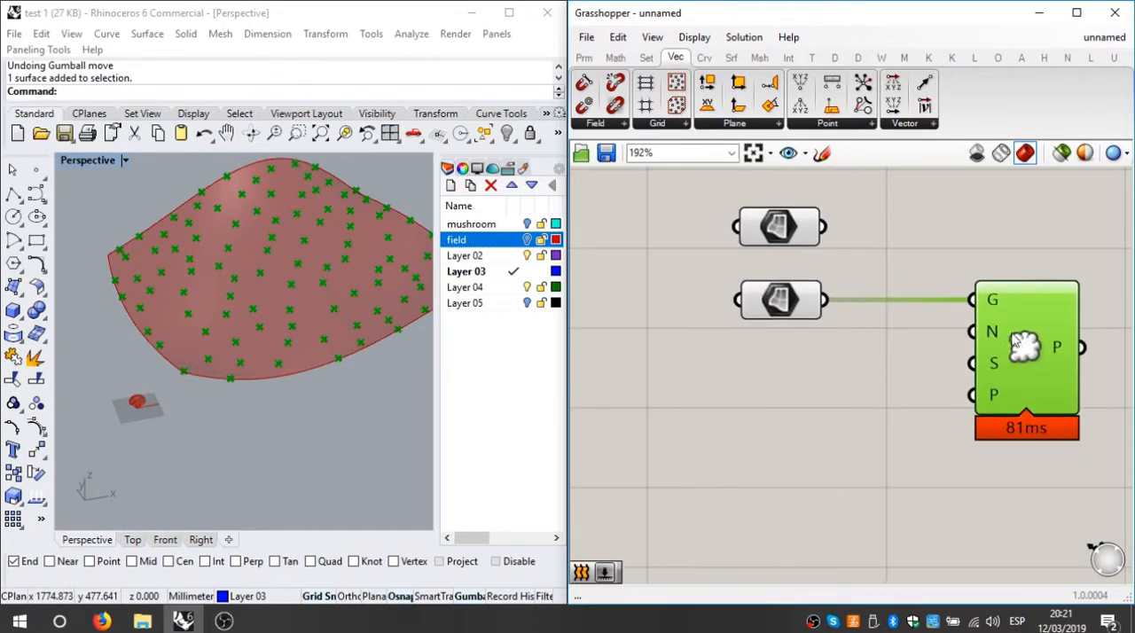
{"action": "scroll", "coordinate": [992, 331], "scroll_direction": "up", "scroll_amount": 1}
{"action": "mouse_move", "coordinate": [992, 331]}
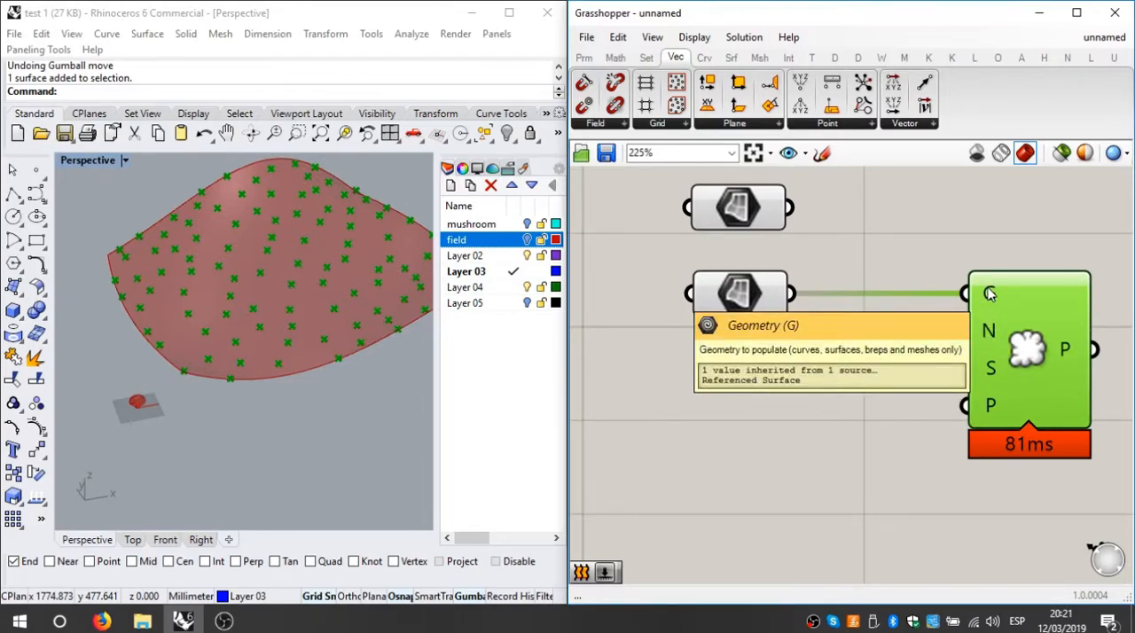
{"action": "mouse_move", "coordinate": [994, 305]}
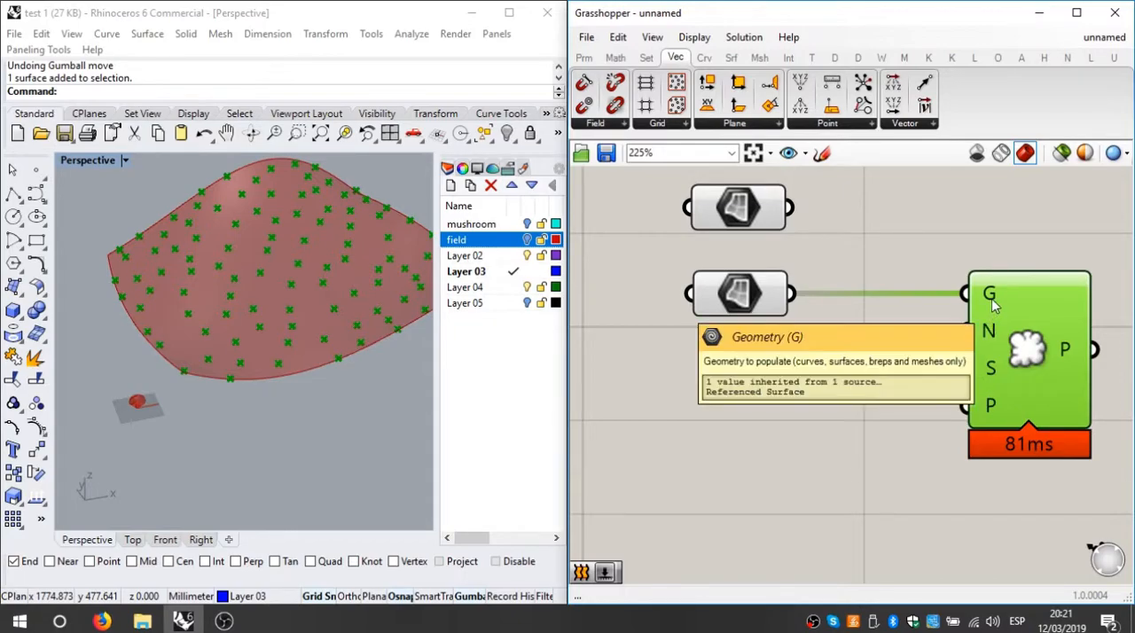
{"action": "mouse_move", "coordinate": [967, 295]}
{"action": "left_mouse_down"}
{"action": "mouse_move", "coordinate": [782, 301]}
{"action": "mouse_move", "coordinate": [966, 295]}
{"action": "left_mouse_up"}
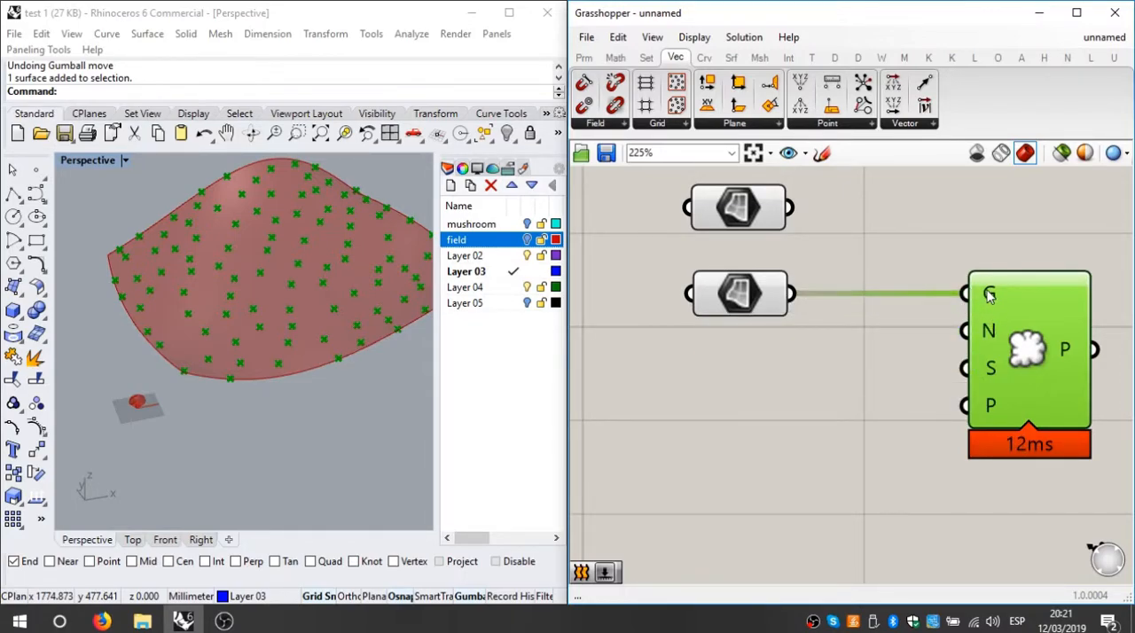
{"action": "mouse_move", "coordinate": [990, 295]}
Step: Add a number slider below the field Surface parameter and set its value to 0.126
{"action": "left_click", "coordinate": [583, 58]}
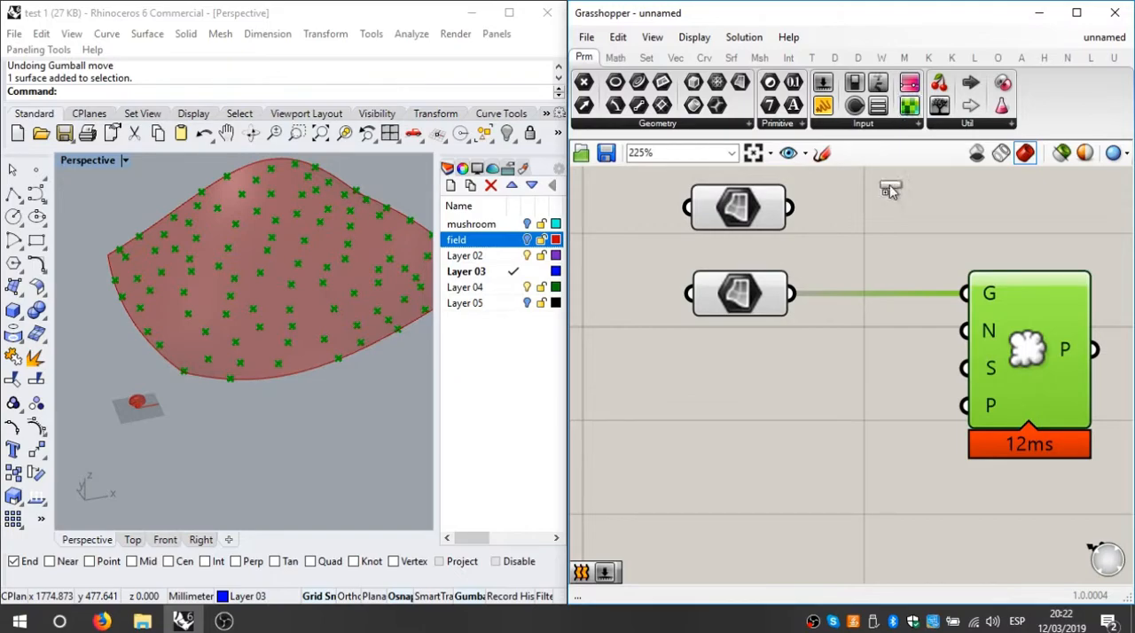
{"action": "left_click", "coordinate": [694, 388]}
{"action": "left_click_drag", "start_coordinate": [617, 393], "coordinate": [655, 388]}
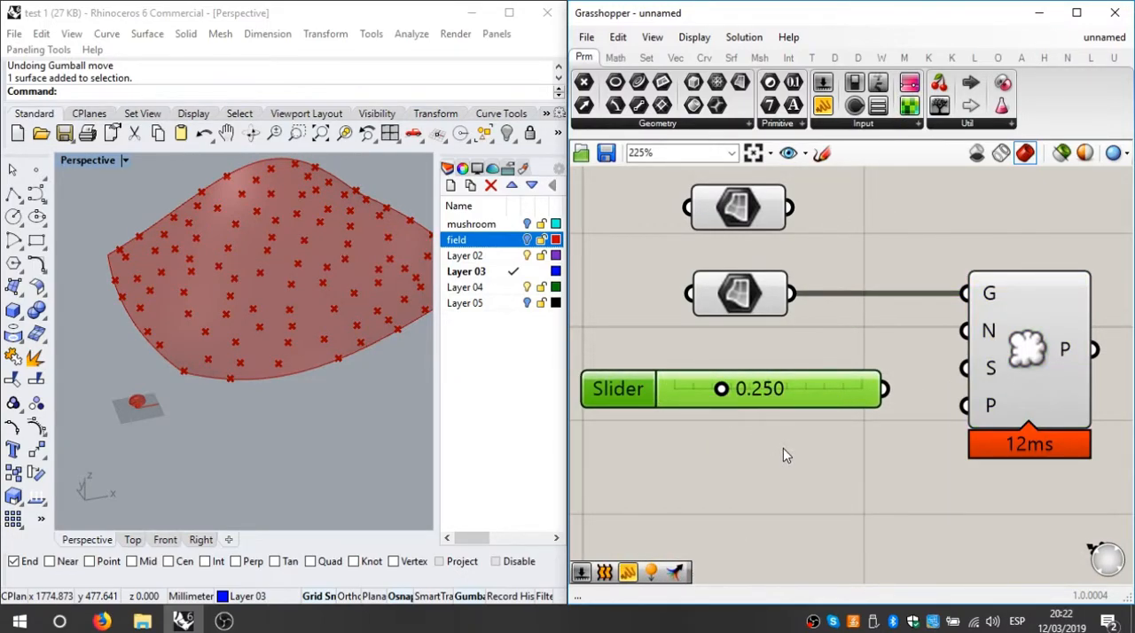
{"action": "left_click_drag", "start_coordinate": [721, 389], "coordinate": [698, 389]}
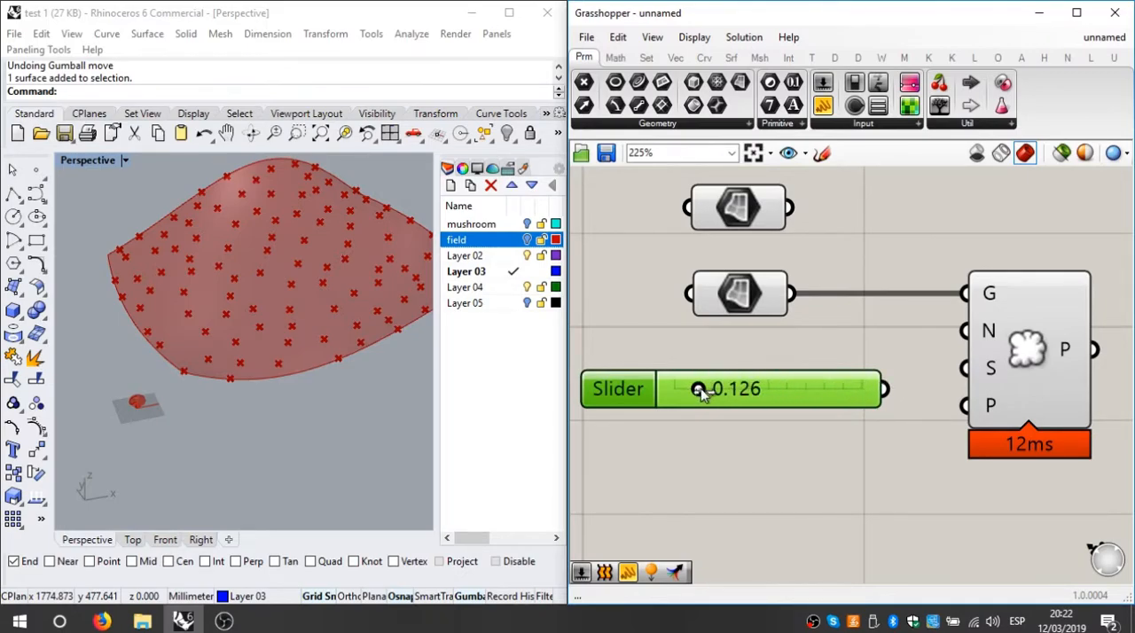
Step: Configure the number slider to use zero decimal digits and a maximum of 500
{"action": "double_click", "coordinate": [620, 389]}
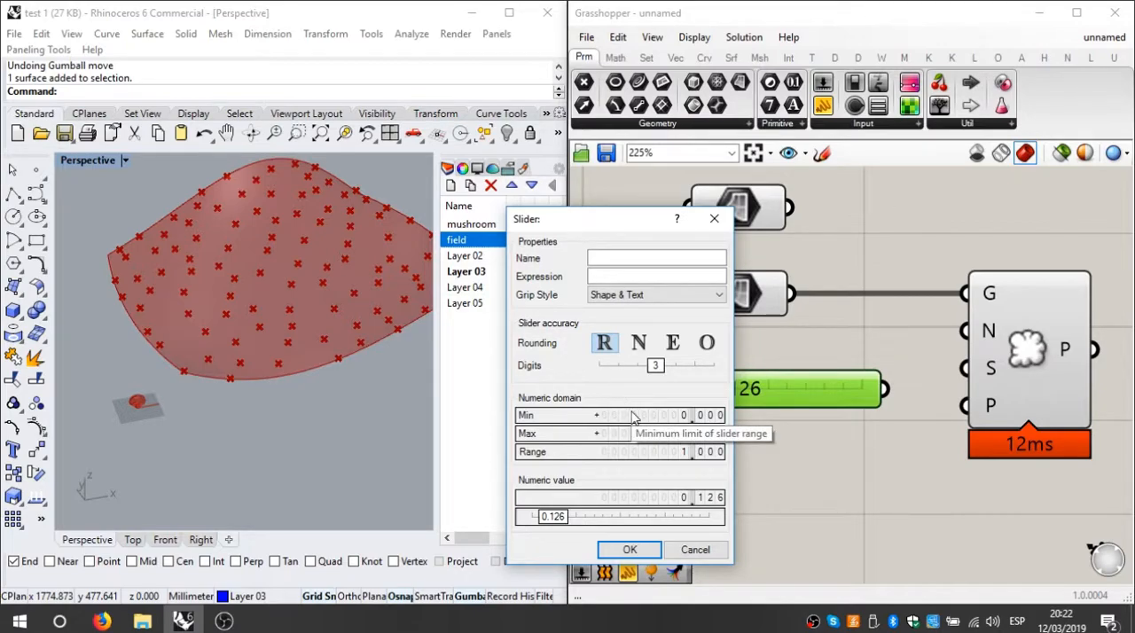
{"action": "left_click_drag", "start_coordinate": [655, 367], "coordinate": [589, 374]}
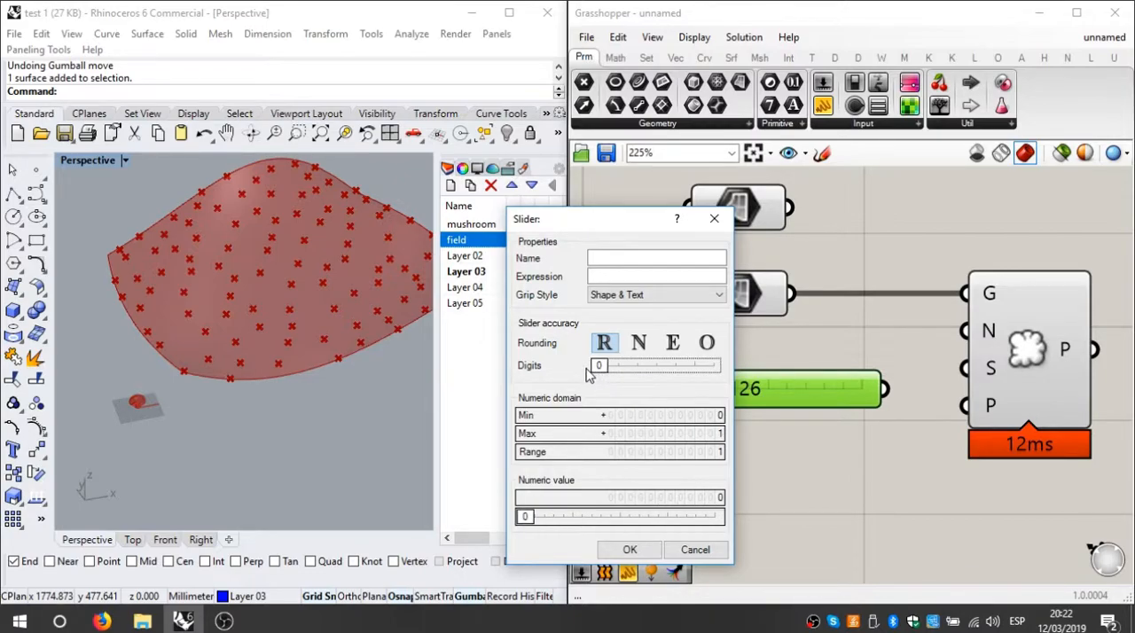
{"action": "double_click", "coordinate": [714, 421]}
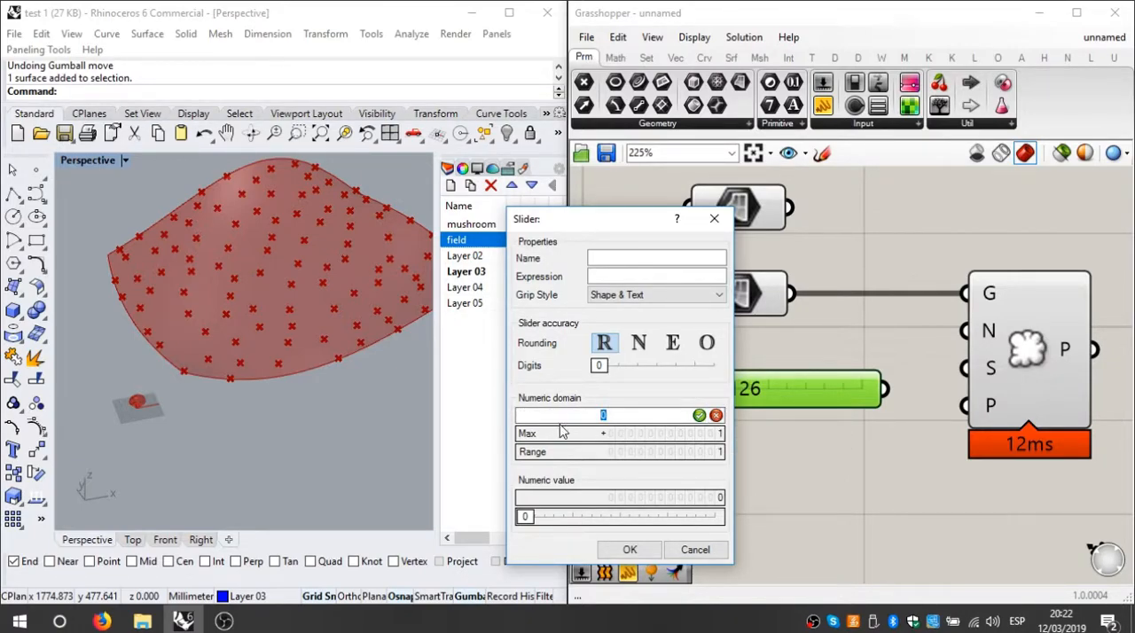
{"action": "left_click", "coordinate": [635, 437]}
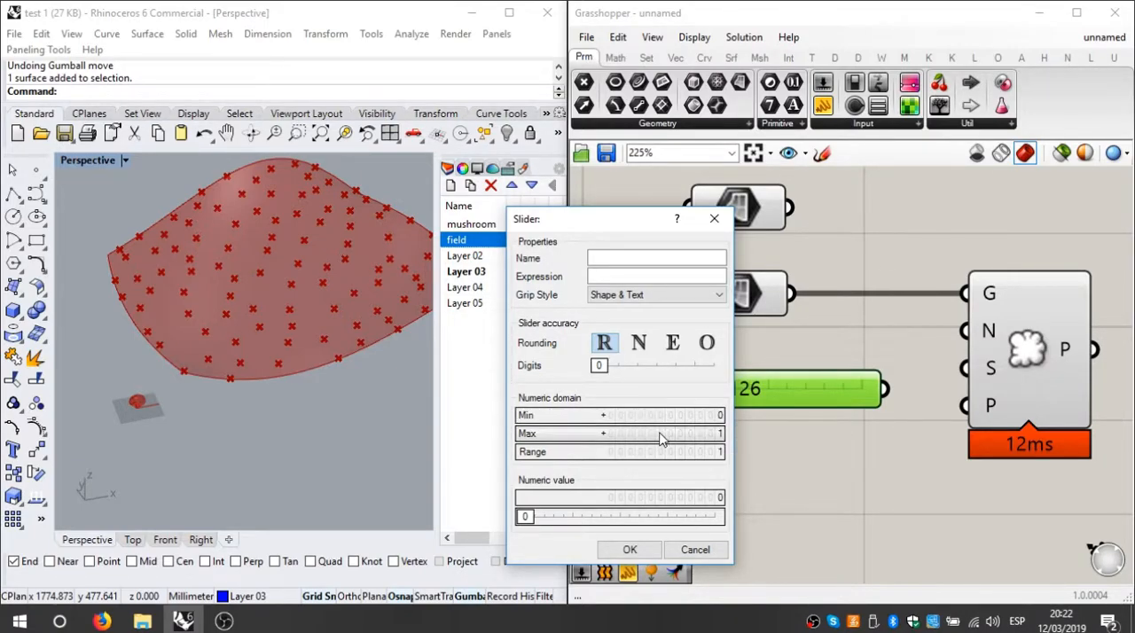
{"action": "double_click", "coordinate": [661, 437]}
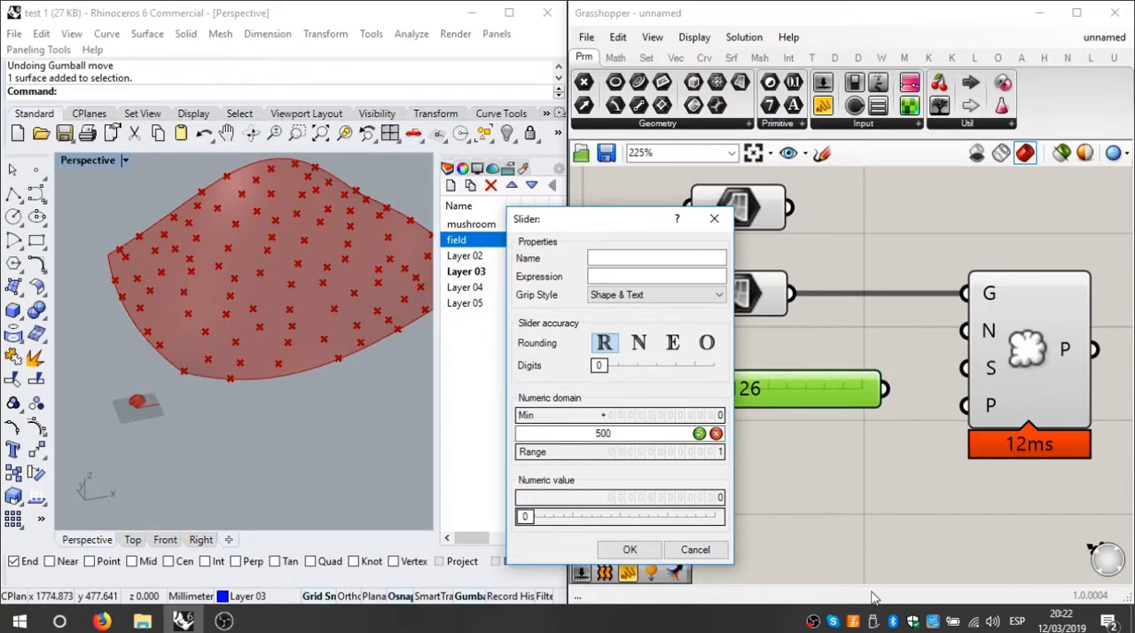
{"action": "left_click", "coordinate": [629, 550]}
{"action": "left_click", "coordinate": [630, 549]}
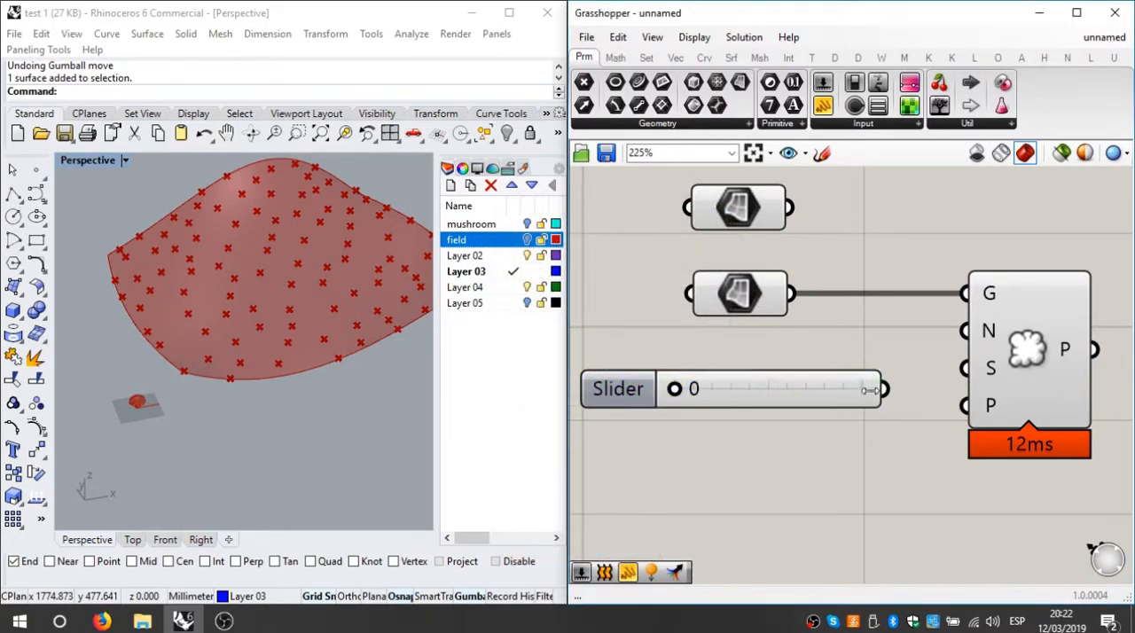
Step: Connect the slider to Populate Geometry's Count (N) input and set its value to 136
{"action": "left_click_drag", "start_coordinate": [883, 389], "coordinate": [965, 334]}
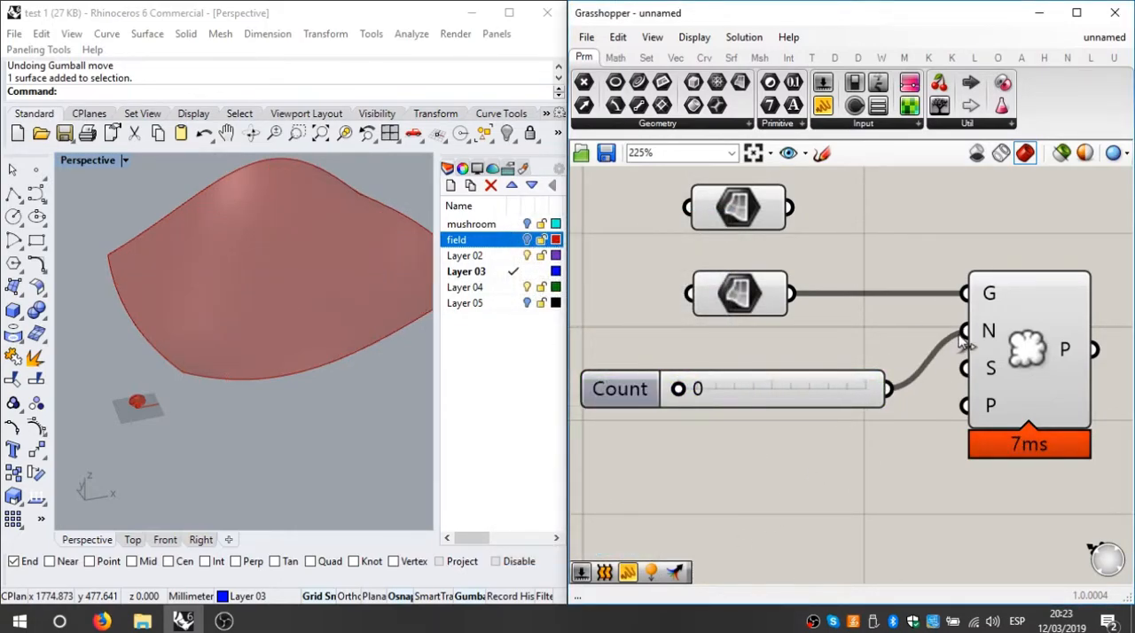
{"action": "left_click", "coordinate": [991, 355]}
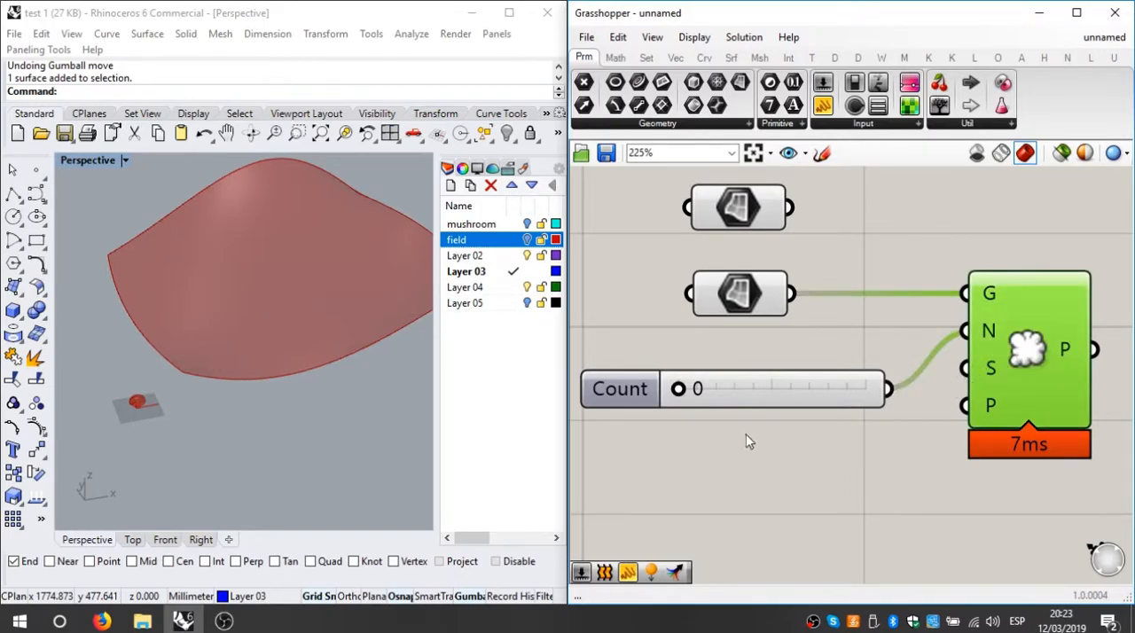
{"action": "right_click_drag", "start_coordinate": [275, 390], "coordinate": [309, 377]}
{"action": "left_click_drag", "start_coordinate": [678, 397], "coordinate": [730, 414]}
{"action": "scroll", "coordinate": [278, 342], "scroll_direction": "up", "scroll_amount": 5}
{"action": "scroll", "coordinate": [737, 423], "scroll_direction": "down", "scroll_amount": 3}
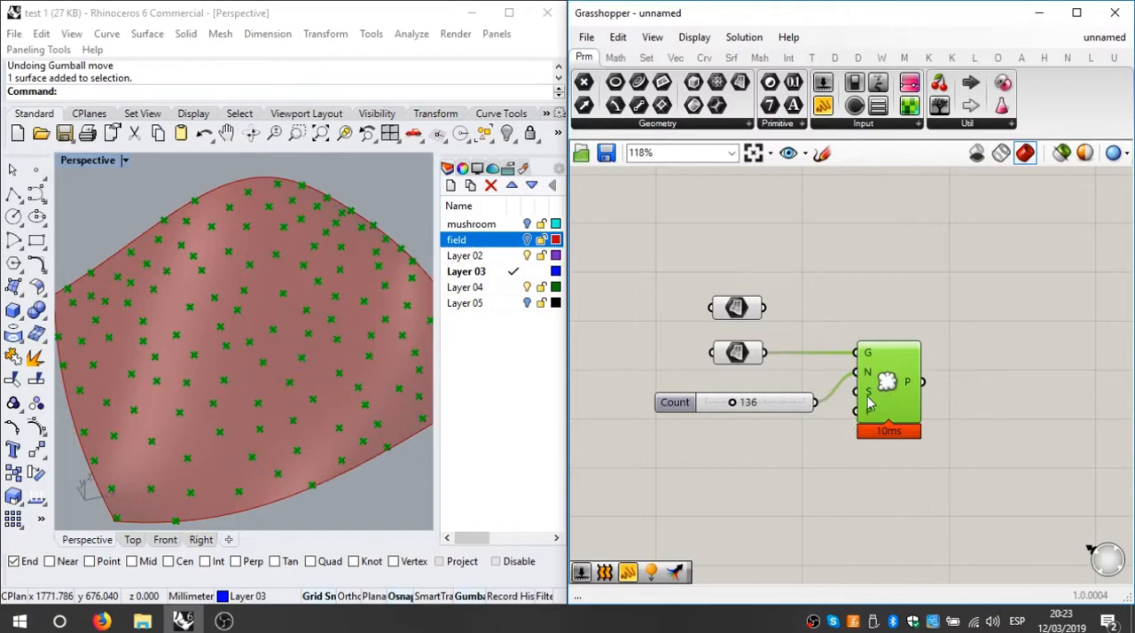
Step: Examine the mushroom's location relative to the populated points on the field surface in the Perspective viewport
{"action": "left_click", "coordinate": [506, 417]}
{"action": "right_click_drag", "start_coordinate": [300, 410], "coordinate": [339, 293], "text": "shift"}
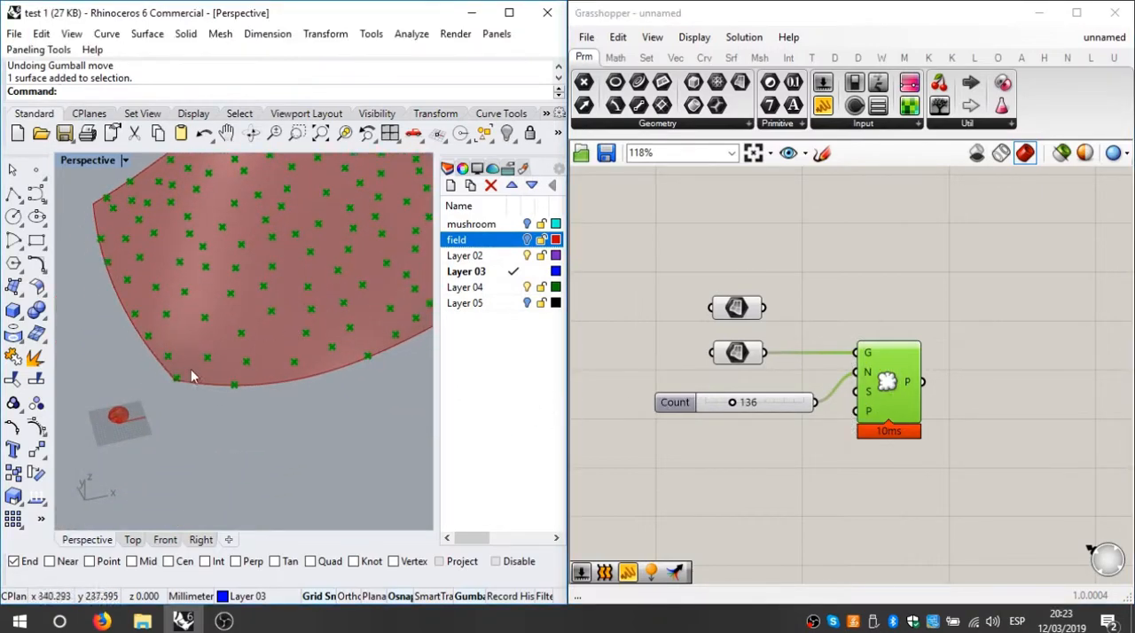
{"action": "scroll", "coordinate": [114, 429], "scroll_direction": "up", "scroll_amount": 4}
{"action": "right_click_drag", "start_coordinate": [126, 416], "coordinate": [156, 357]}
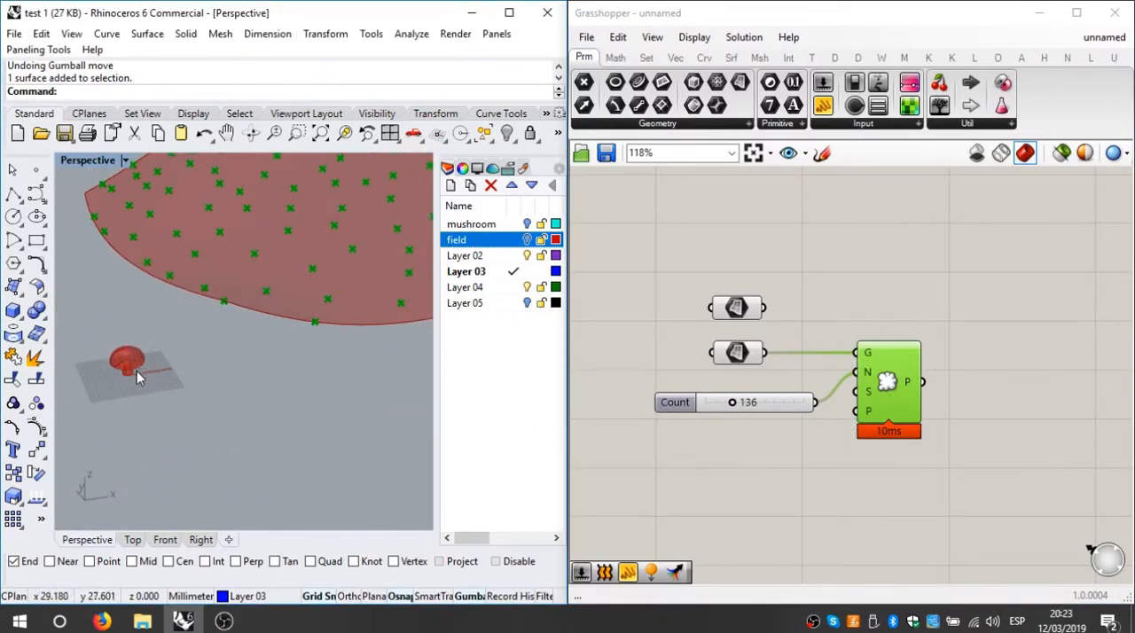
{"action": "right_click_drag", "start_coordinate": [235, 293], "coordinate": [469, 389]}
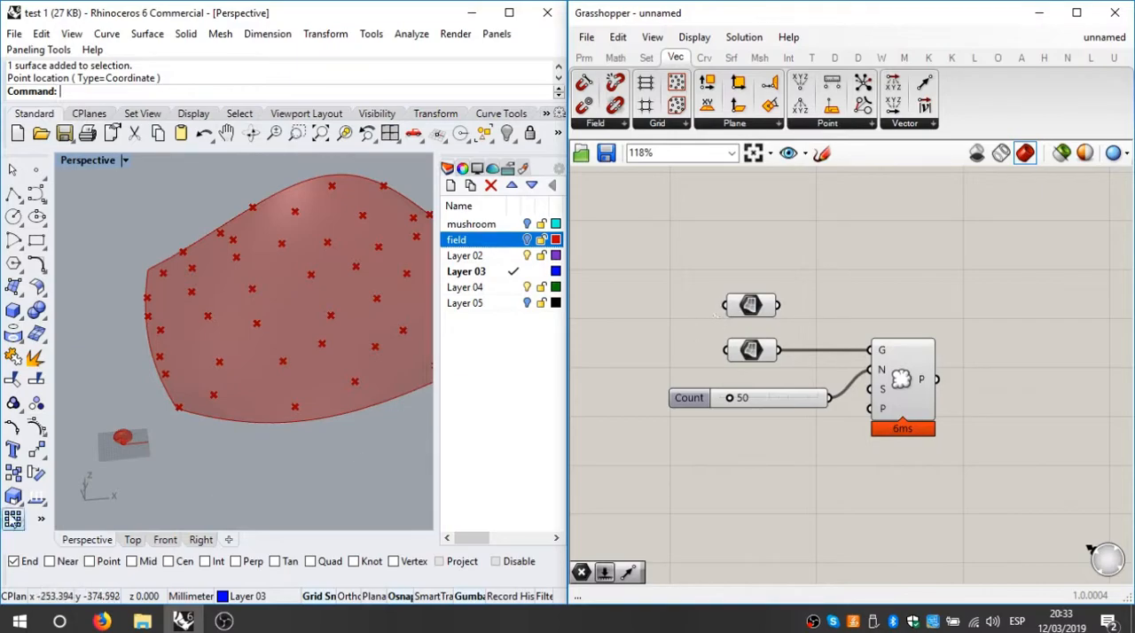
{"action": "right_click_drag", "start_coordinate": [190, 456], "coordinate": [97, 439]}
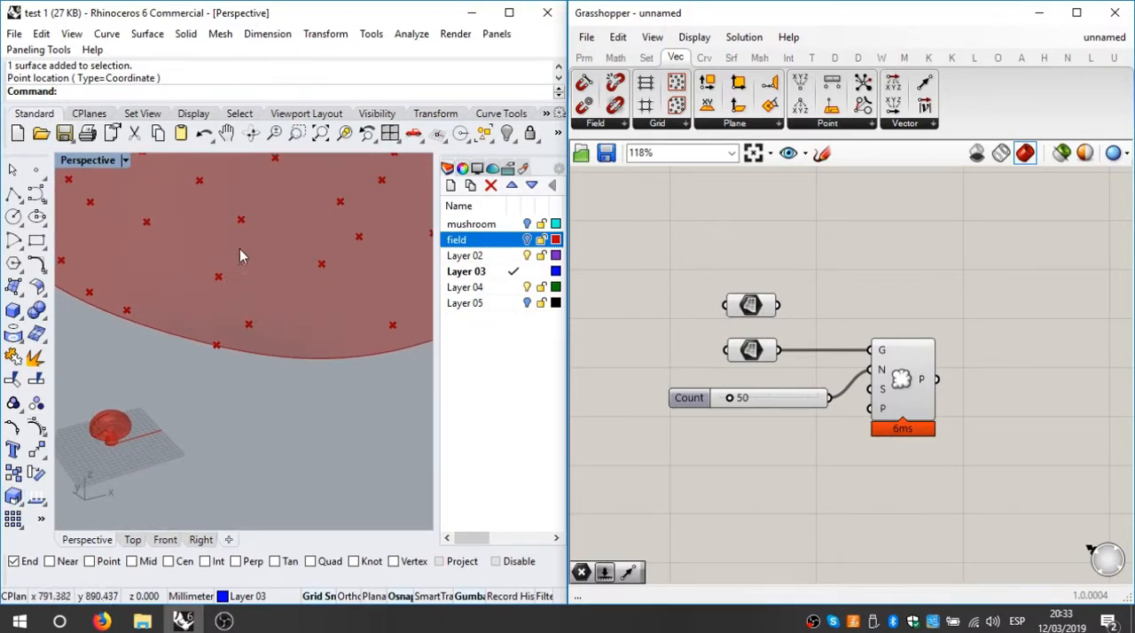
{"action": "right_click_drag", "start_coordinate": [278, 287], "coordinate": [236, 382]}
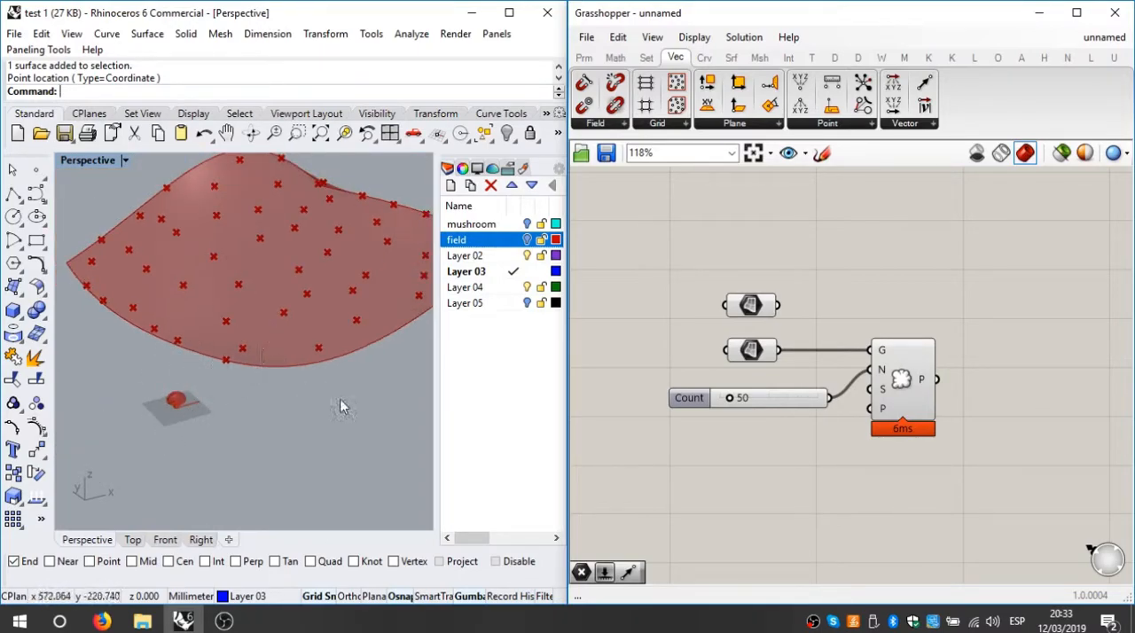
{"action": "right_click_drag", "start_coordinate": [321, 393], "coordinate": [320, 449]}
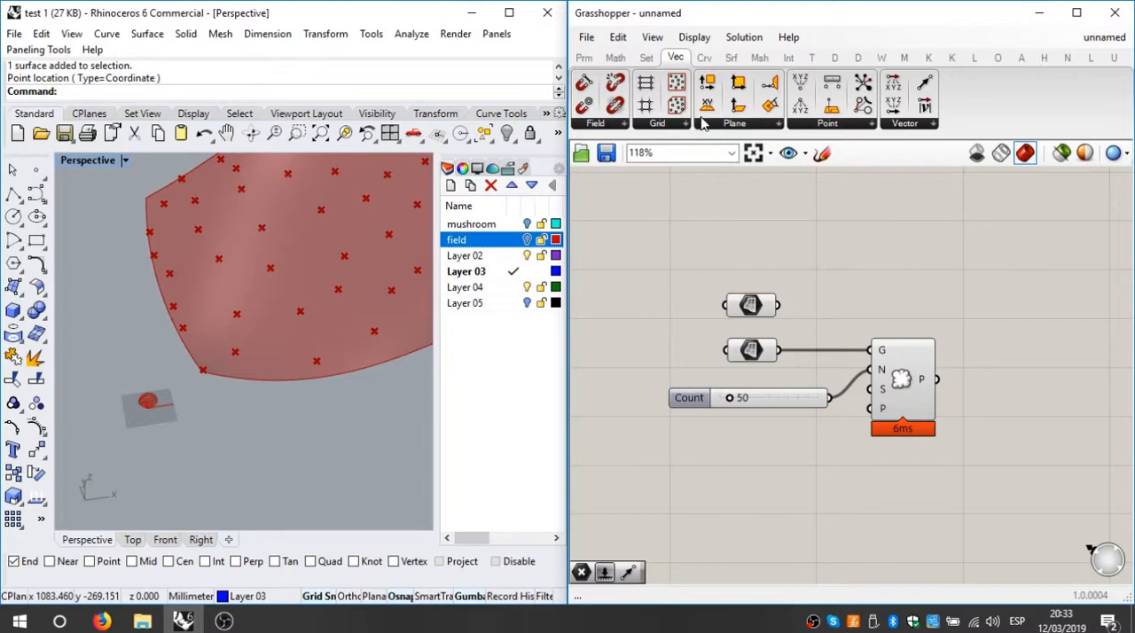
Step: Add a Vector 2Pt component to the canvas and position it above Populate Geometry
{"action": "left_click", "coordinate": [647, 58]}
{"action": "left_click", "coordinate": [677, 58]}
{"action": "mouse_move", "coordinate": [679, 58]}
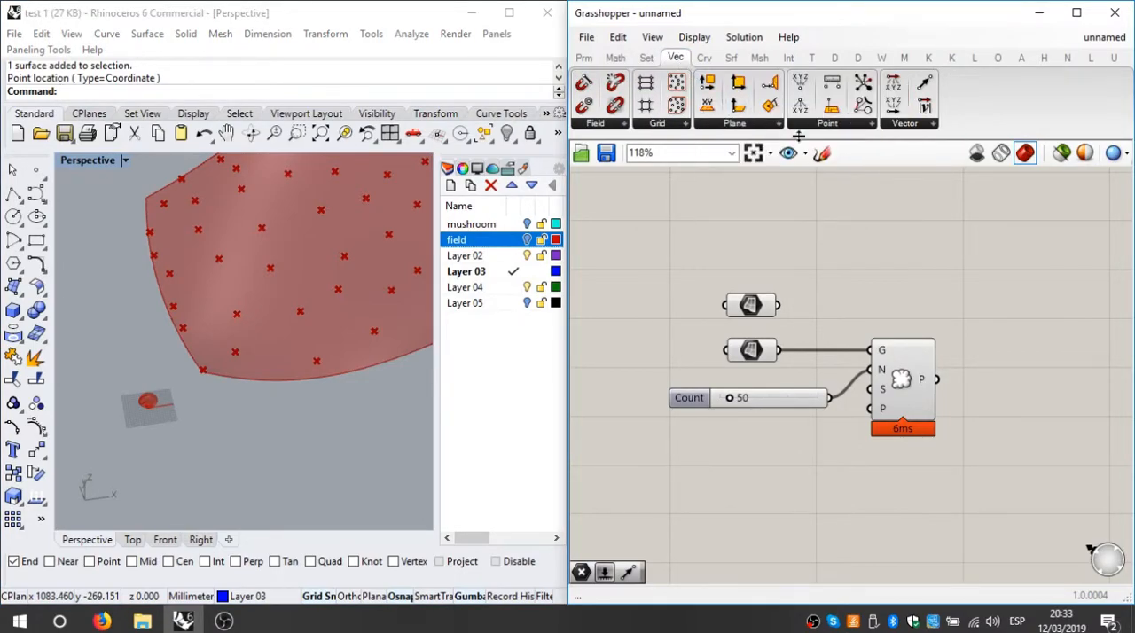
{"action": "left_click", "coordinate": [911, 125]}
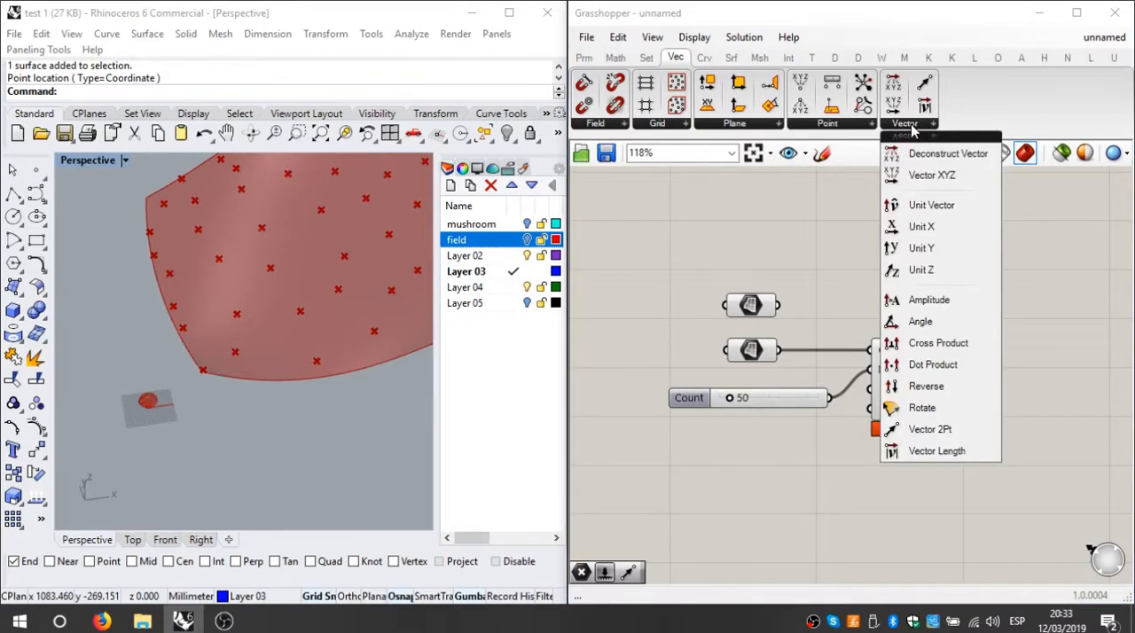
{"action": "left_click", "coordinate": [930, 430]}
{"action": "left_click", "coordinate": [913, 257]}
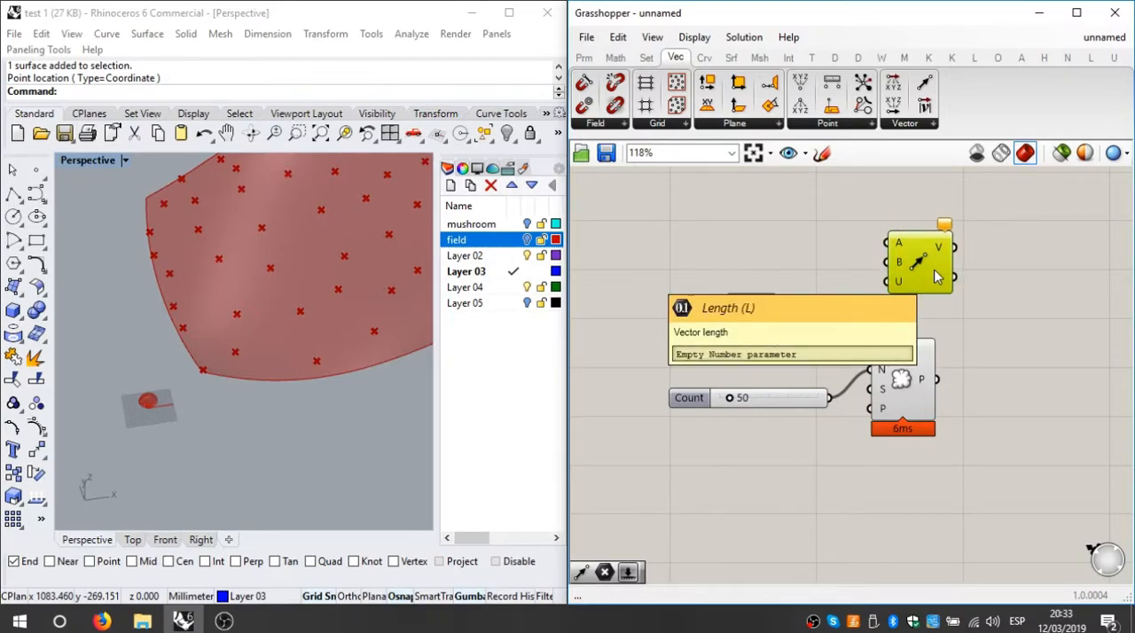
{"action": "left_click_drag", "start_coordinate": [922, 266], "coordinate": [939, 259]}
{"action": "left_click", "coordinate": [965, 308]}
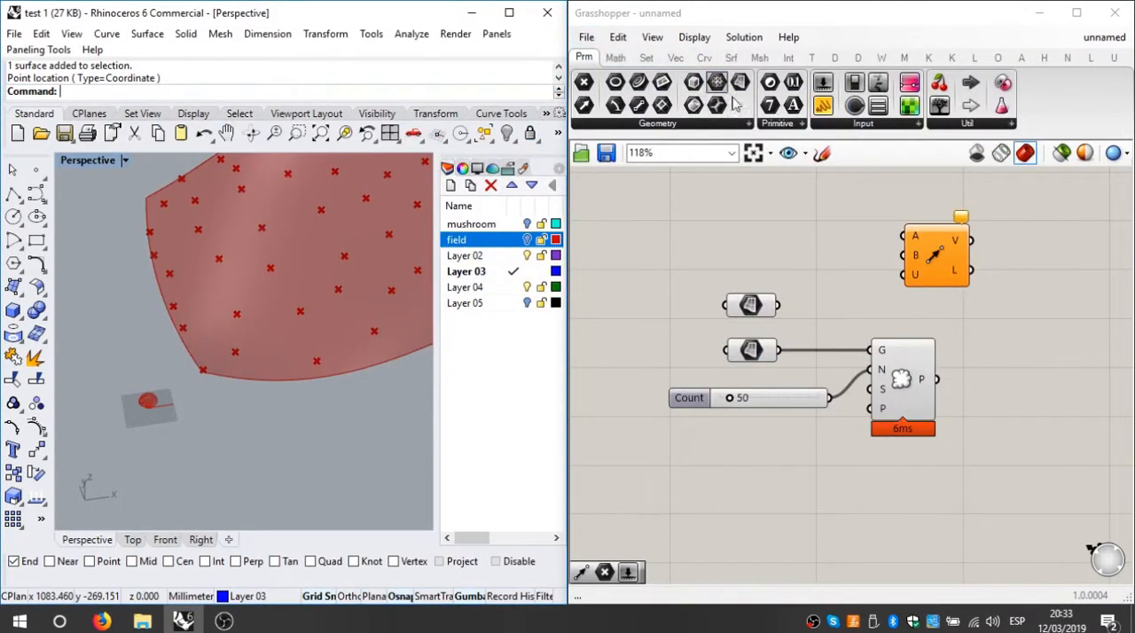
{"action": "left_click", "coordinate": [943, 257]}
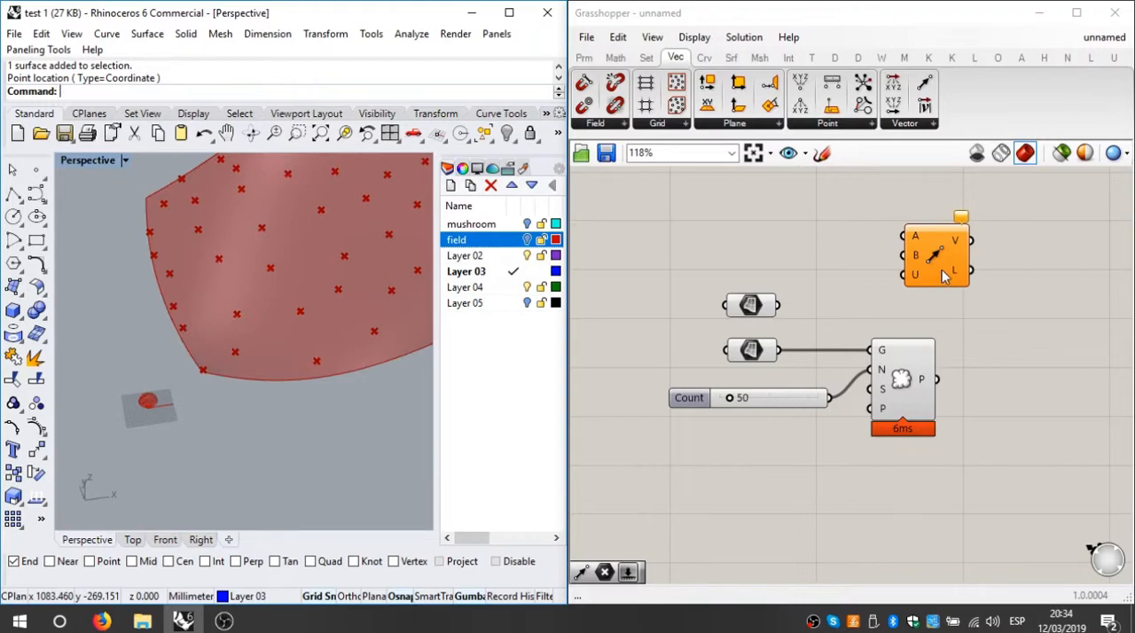
{"action": "left_click_drag", "start_coordinate": [943, 276], "coordinate": [958, 277]}
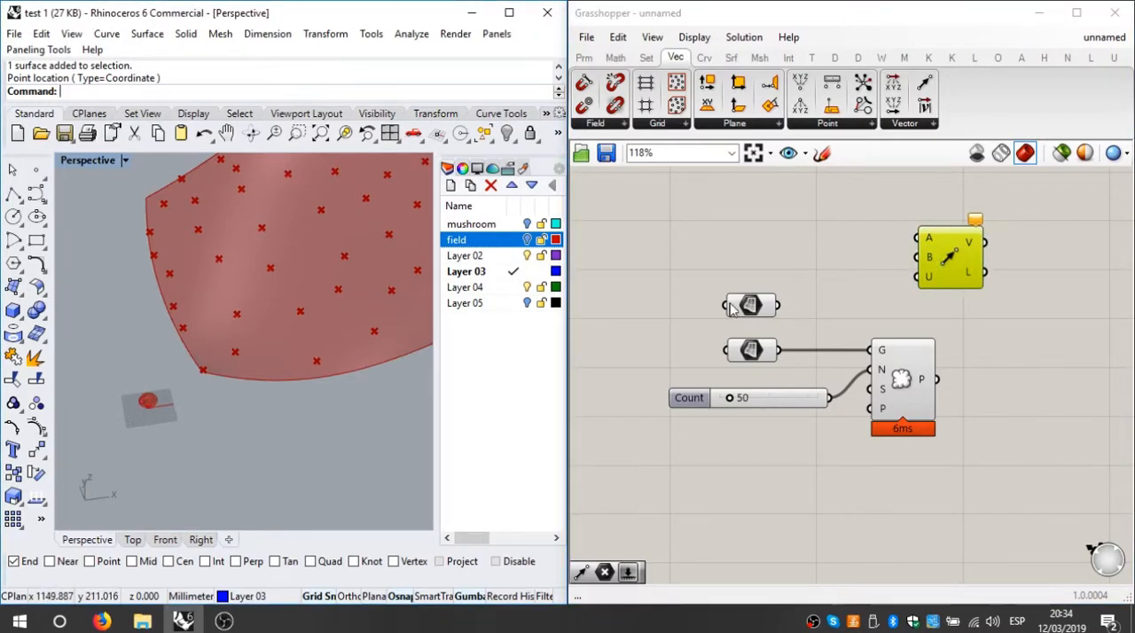
Step: Place a Rhino point object at the base of the mushroom's stem in the Perspective viewport
{"action": "left_click", "coordinate": [36, 174]}
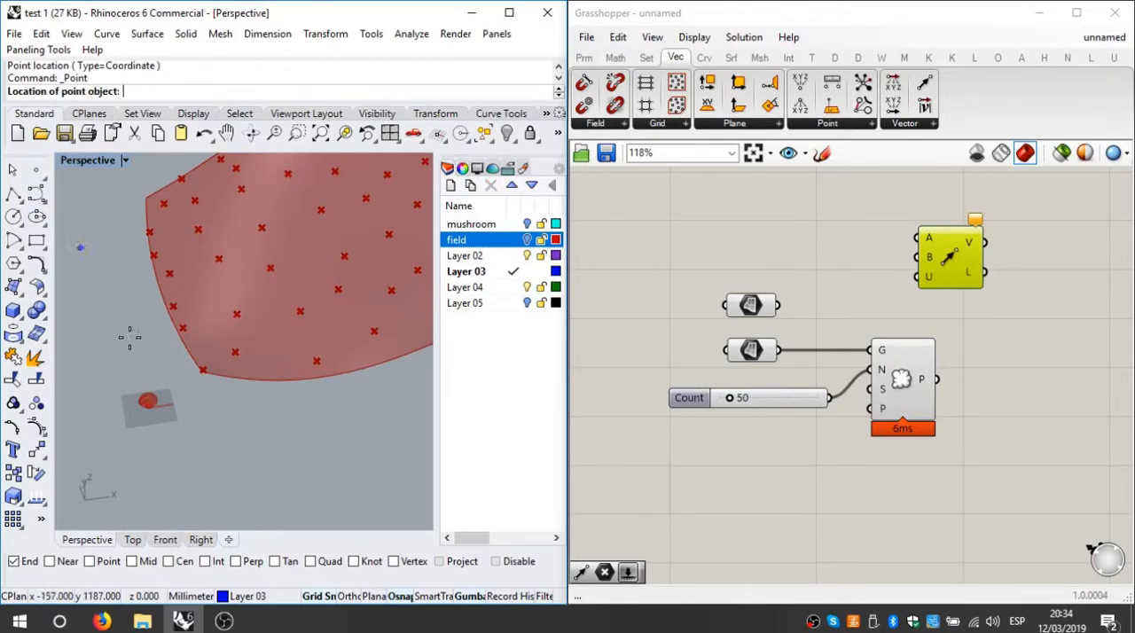
{"action": "scroll", "coordinate": [147, 398], "scroll_direction": "up", "scroll_amount": 3}
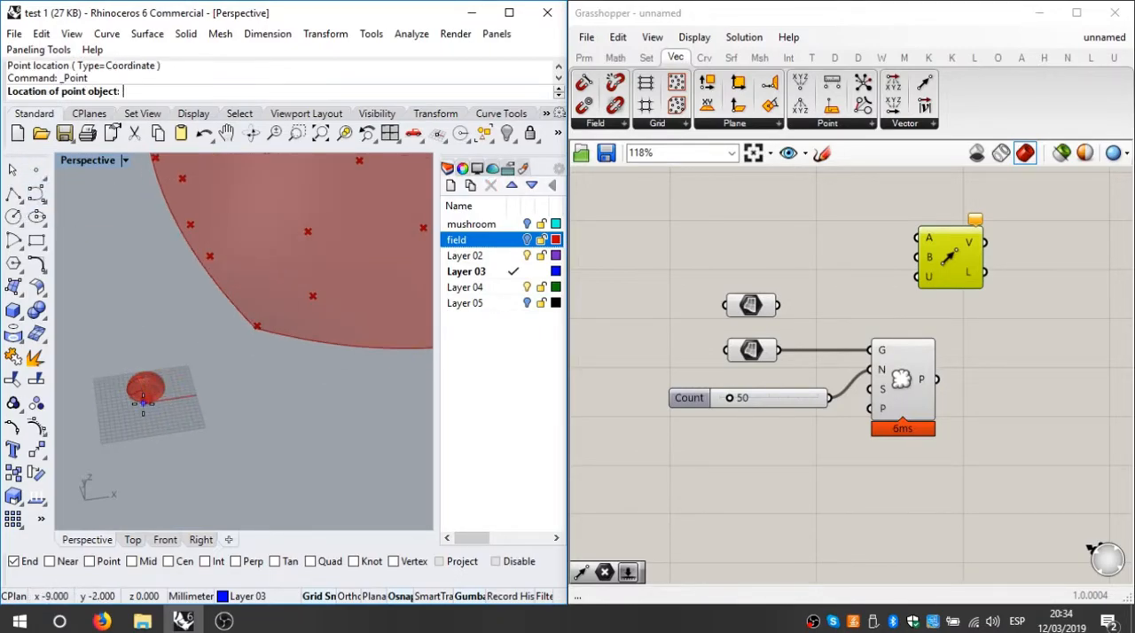
{"action": "left_click", "coordinate": [146, 395]}
{"action": "left_click", "coordinate": [592, 58]}
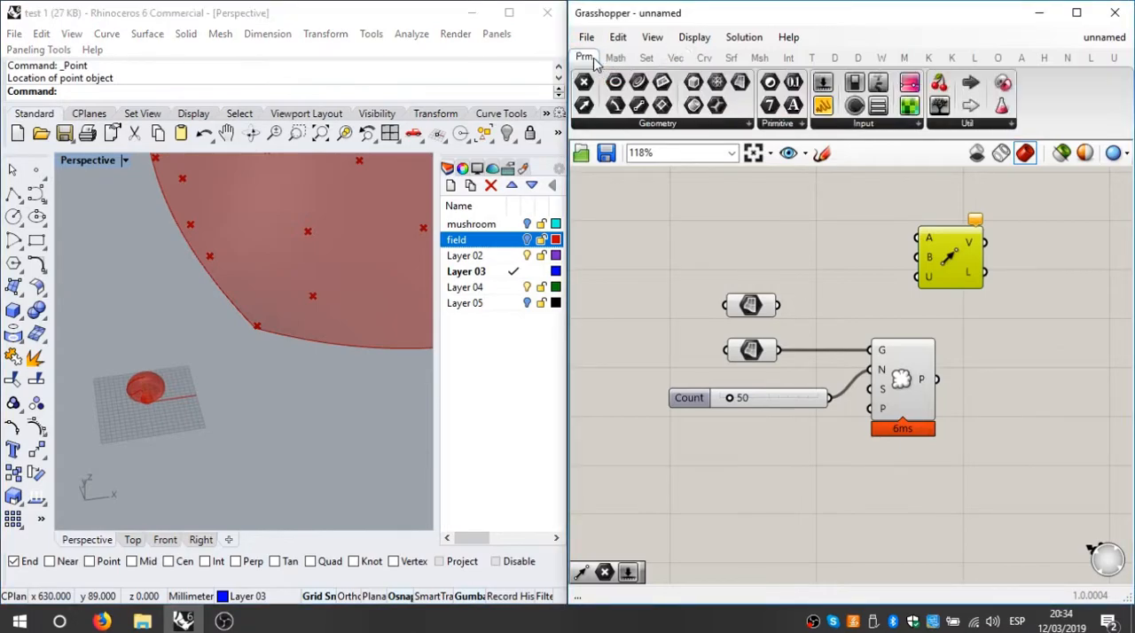
{"action": "left_click_drag", "start_coordinate": [585, 83], "coordinate": [774, 216]}
{"action": "right_click", "coordinate": [761, 218]}
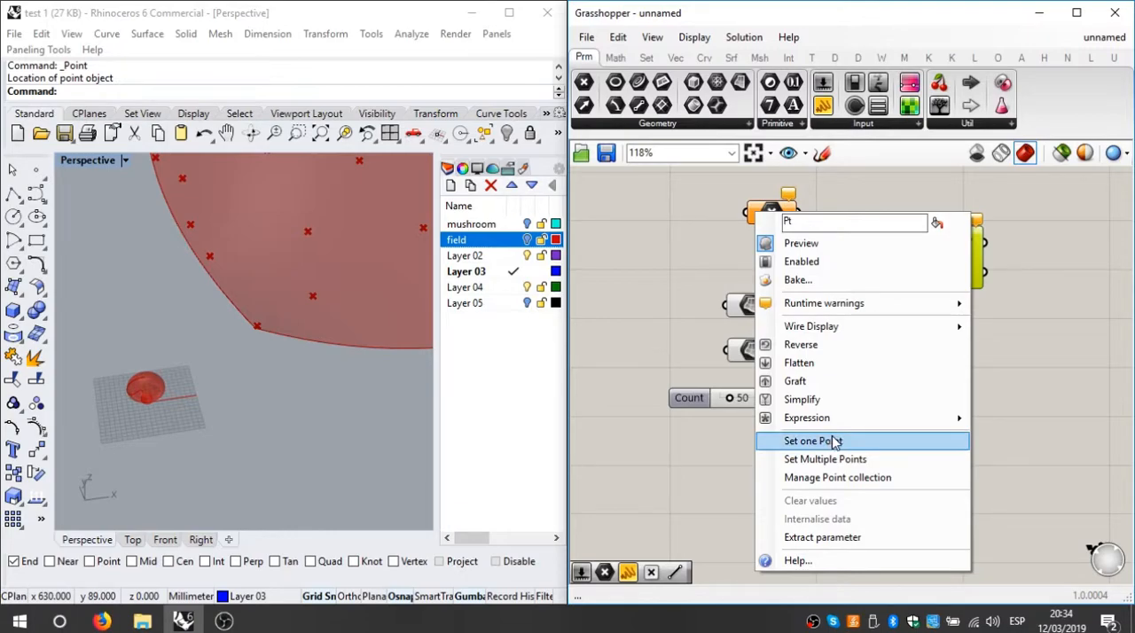
{"action": "key", "text": "Escape"}
{"action": "left_click_drag", "start_coordinate": [791, 255], "coordinate": [734, 215]}
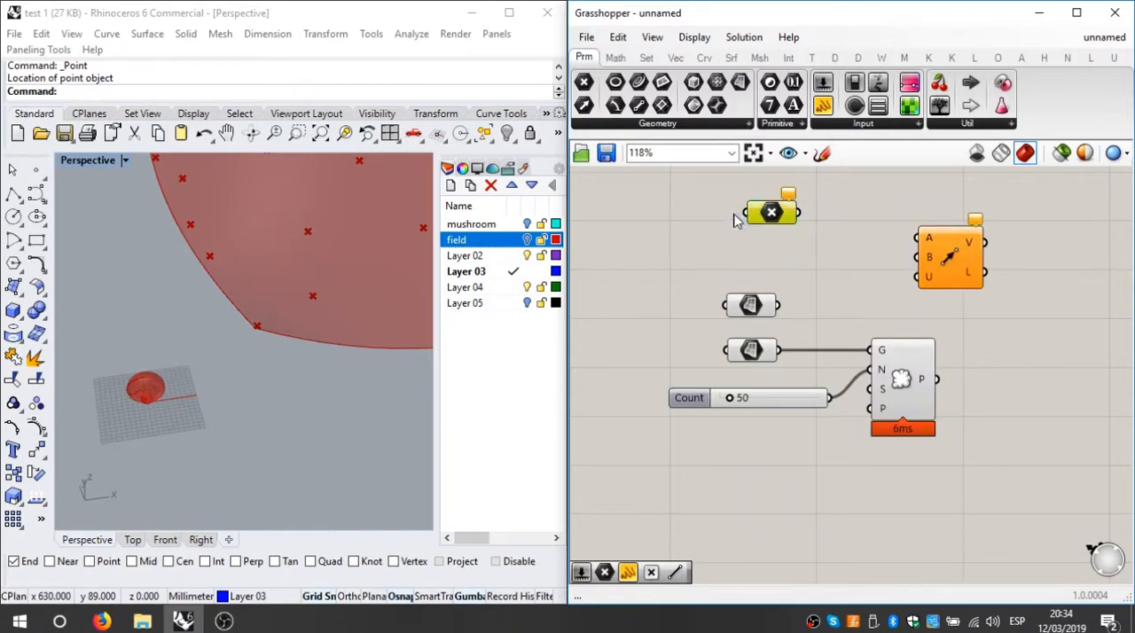
{"action": "key", "text": "Delete"}
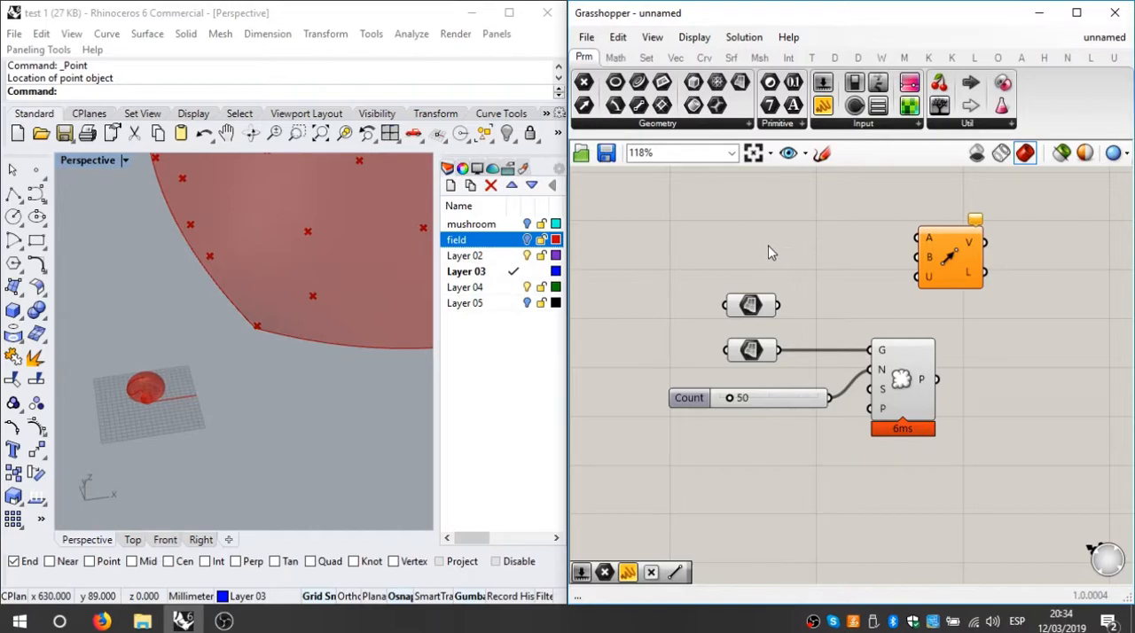
Step: Create a Point parameter with coordinates 0,0,0 above the surface parameters and check its stored value
{"action": "double_click", "coordinate": [768, 243]}
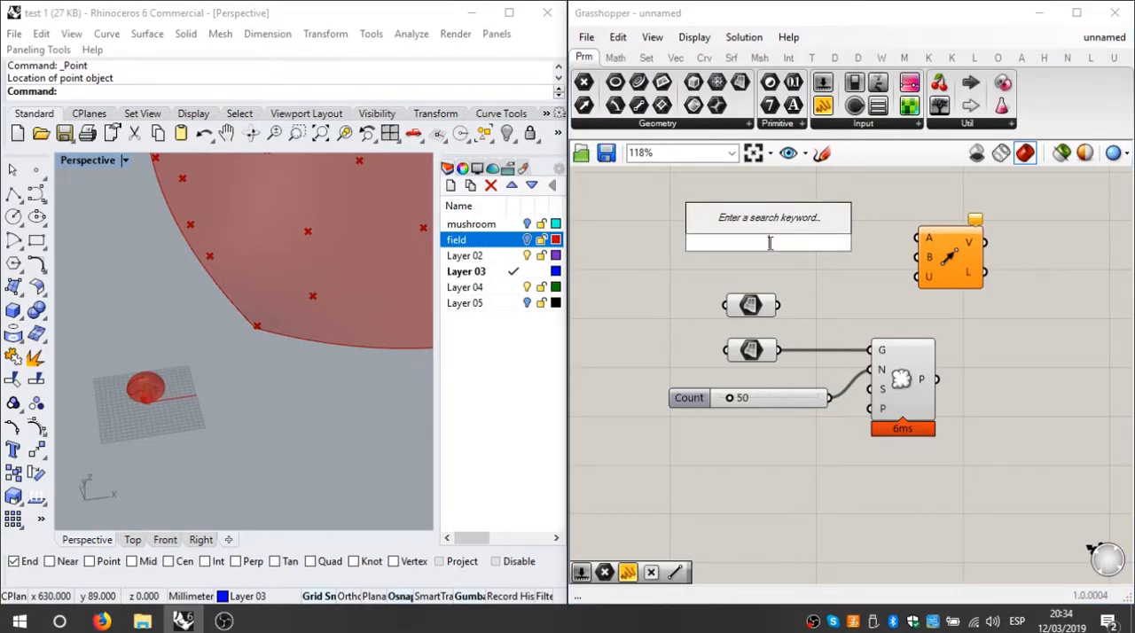
{"action": "type", "text": "0,0,0"}
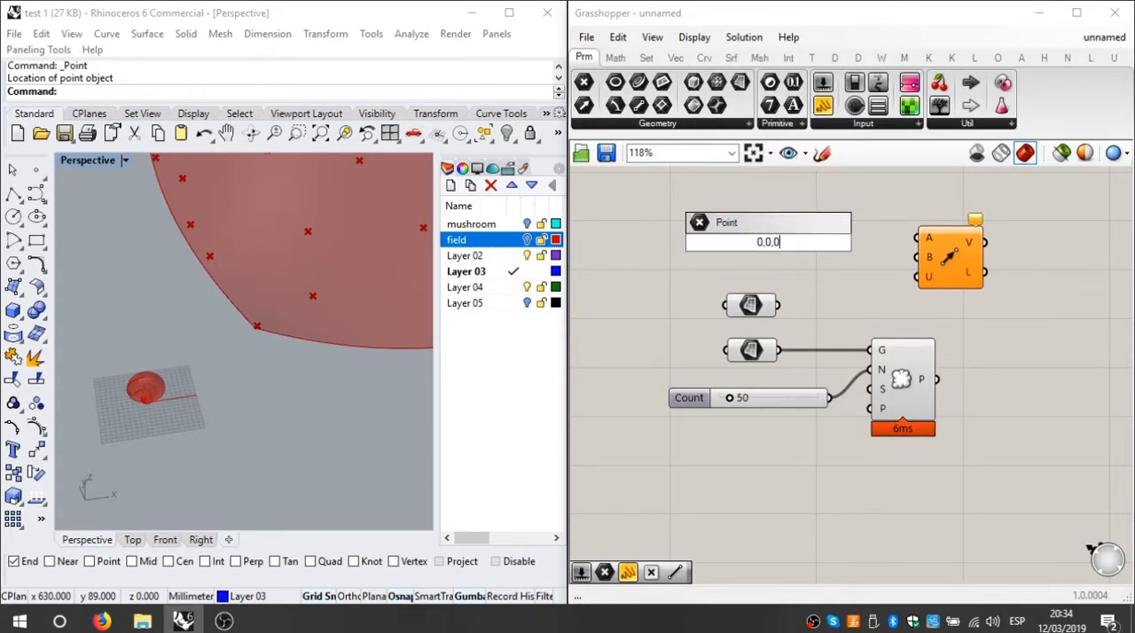
{"action": "key", "text": "Return"}
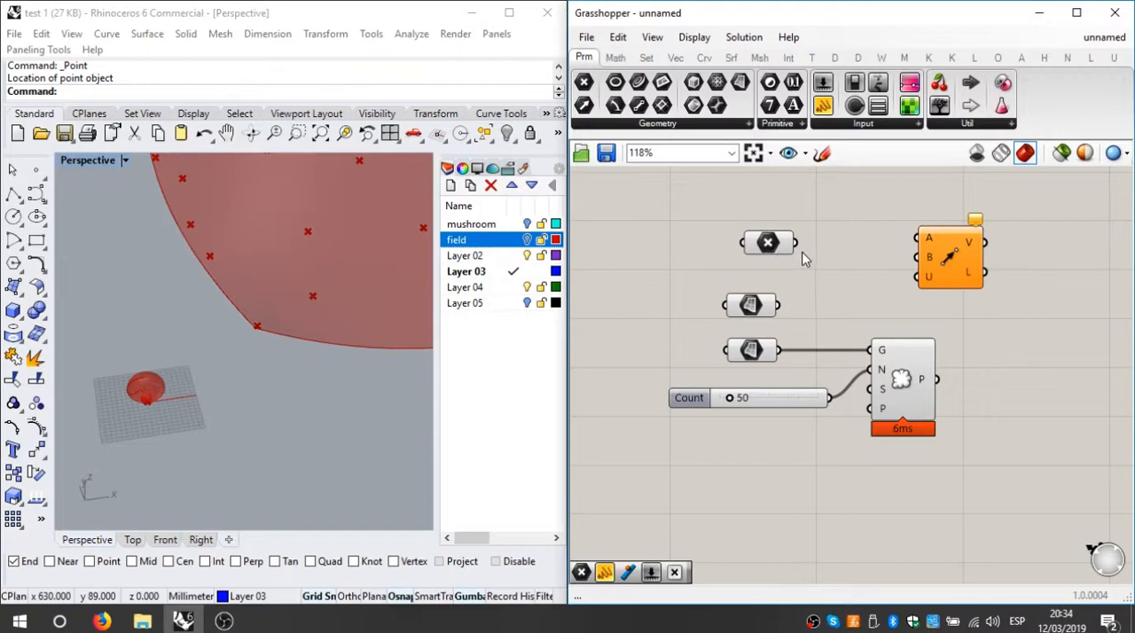
{"action": "mouse_move", "coordinate": [787, 255]}
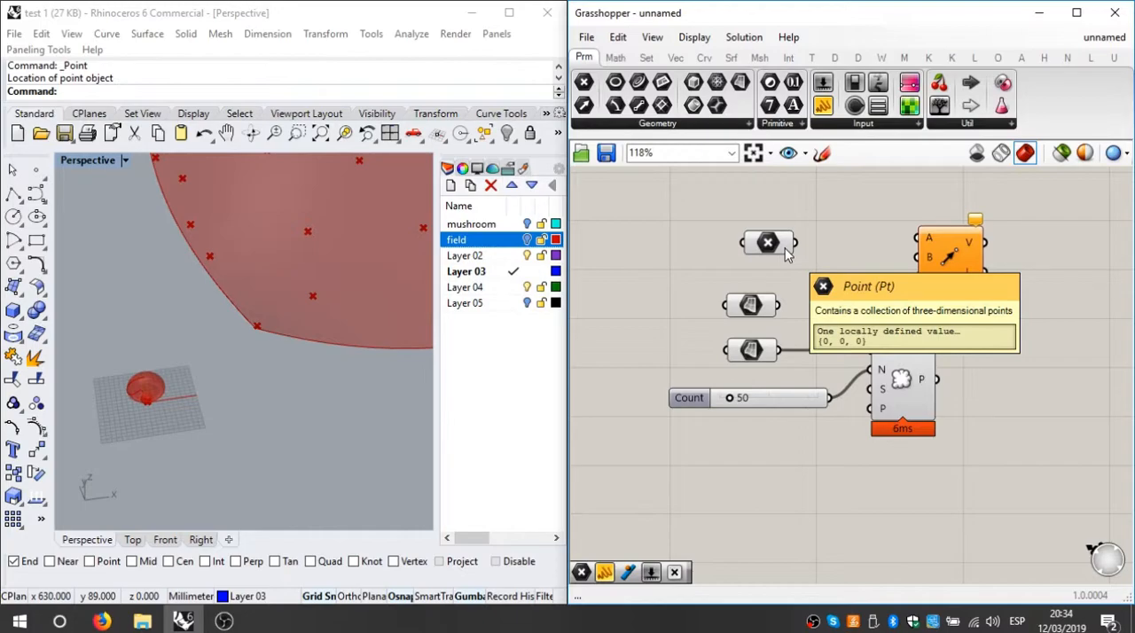
Step: Connect the Point parameter to Vector 2Pt's Point A input and align the two components
{"action": "left_click_drag", "start_coordinate": [796, 245], "coordinate": [834, 245]}
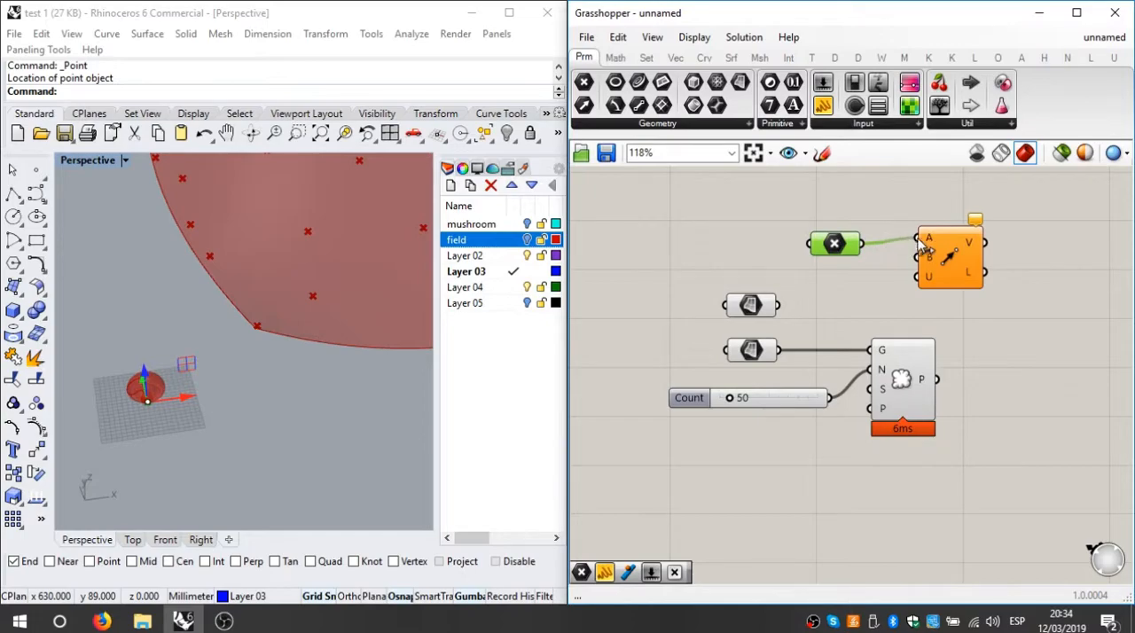
{"action": "mouse_move", "coordinate": [929, 245]}
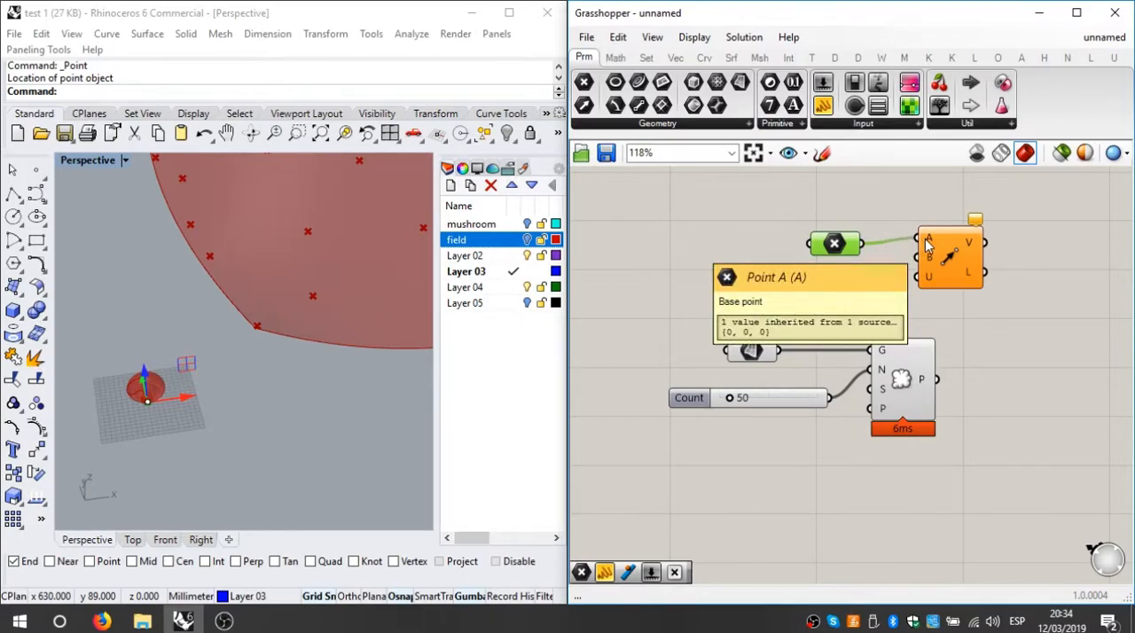
{"action": "left_click_drag", "start_coordinate": [834, 244], "coordinate": [843, 239]}
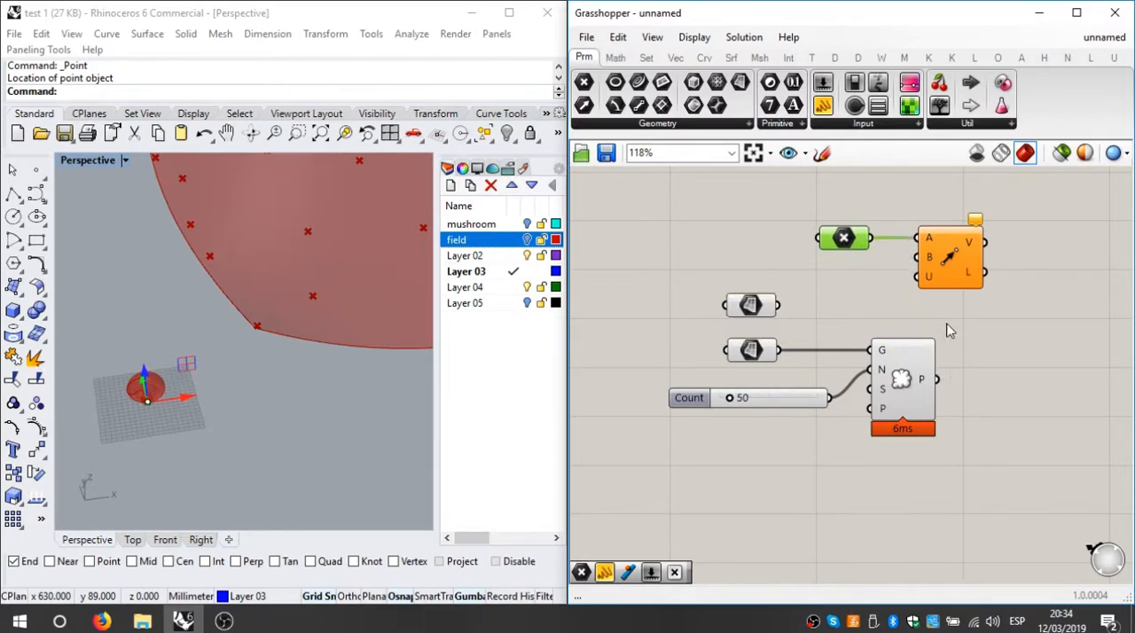
Step: Move the Point parameter and Vector 2Pt together farther to the right, past Populate Geometry
{"action": "left_click_drag", "start_coordinate": [968, 216], "coordinate": [823, 293]}
{"action": "left_click_drag", "start_coordinate": [962, 261], "coordinate": [1102, 259]}
{"action": "left_click", "coordinate": [1050, 387]}
{"action": "right_click_drag", "start_coordinate": [962, 397], "coordinate": [802, 407]}
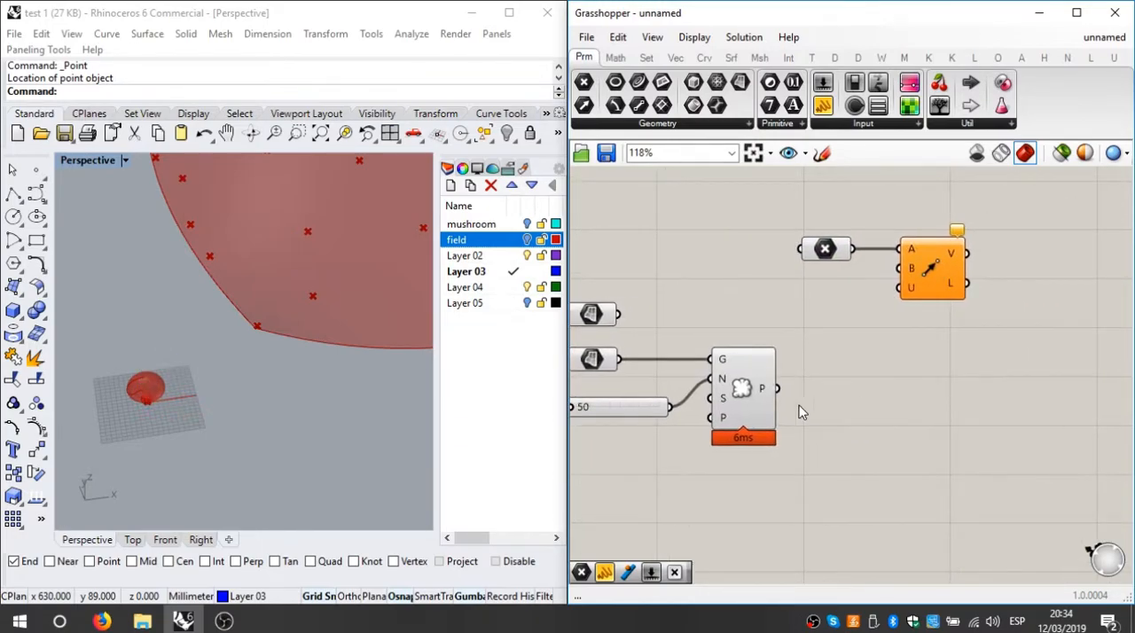
Step: Connect Populate Geometry's points output to Vector 2Pt's Point B input and inspect the populated field in Perspective
{"action": "left_click_drag", "start_coordinate": [778, 392], "coordinate": [898, 269]}
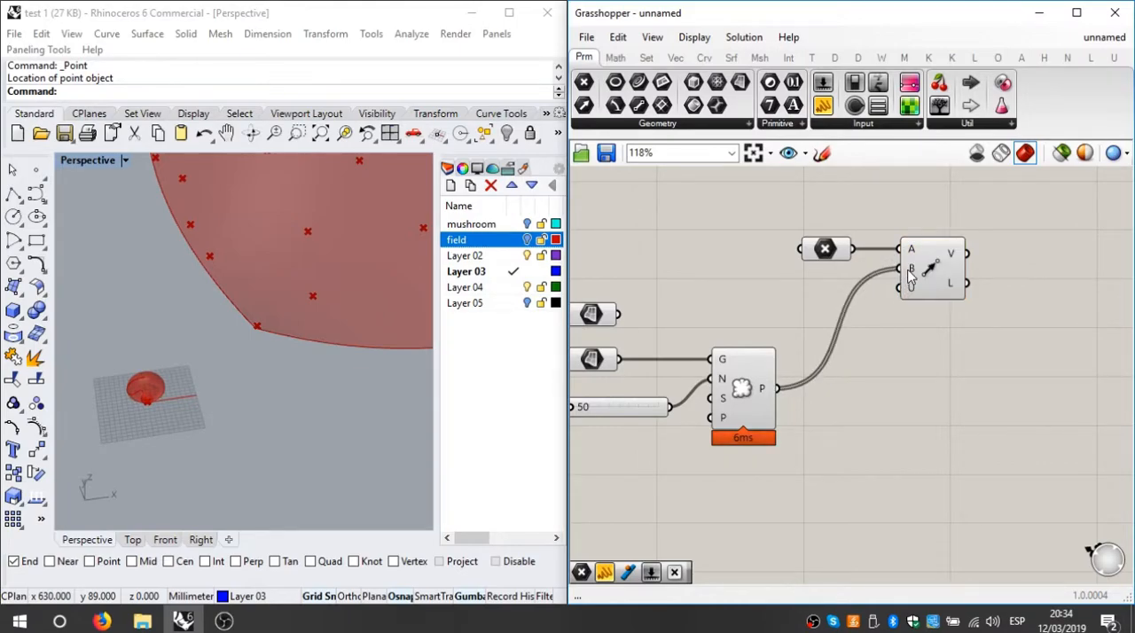
{"action": "mouse_move", "coordinate": [910, 277]}
{"action": "mouse_move", "coordinate": [951, 257]}
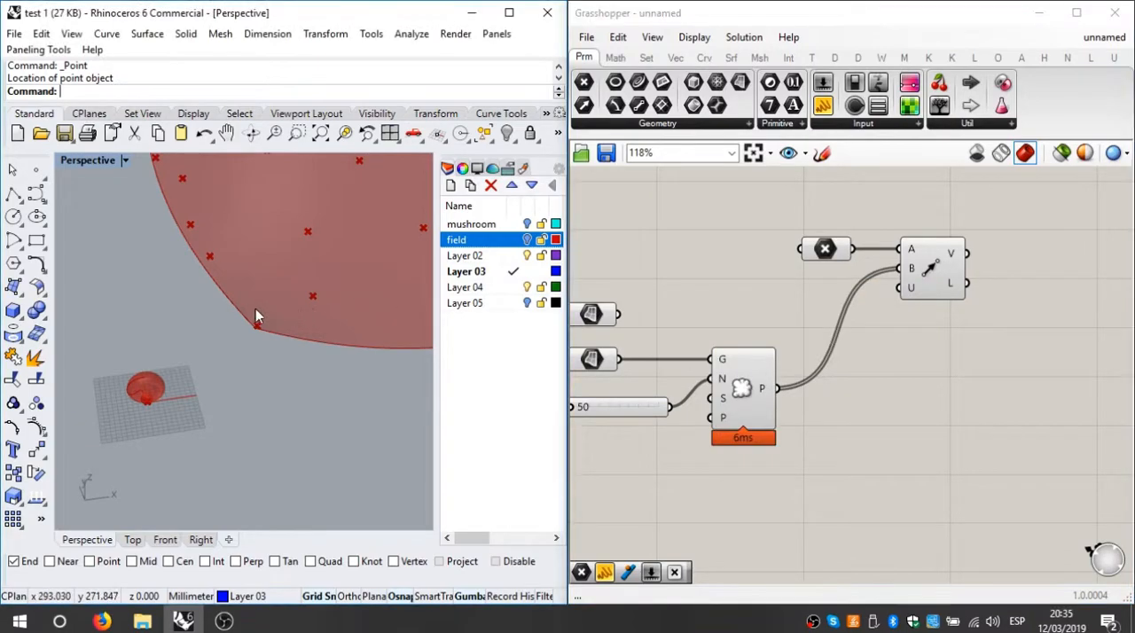
{"action": "right_click_drag", "start_coordinate": [256, 312], "coordinate": [213, 324]}
{"action": "scroll", "coordinate": [325, 262], "scroll_direction": "down", "scroll_amount": 7}
{"action": "right_click_drag", "start_coordinate": [328, 257], "coordinate": [210, 351], "text": "shift"}
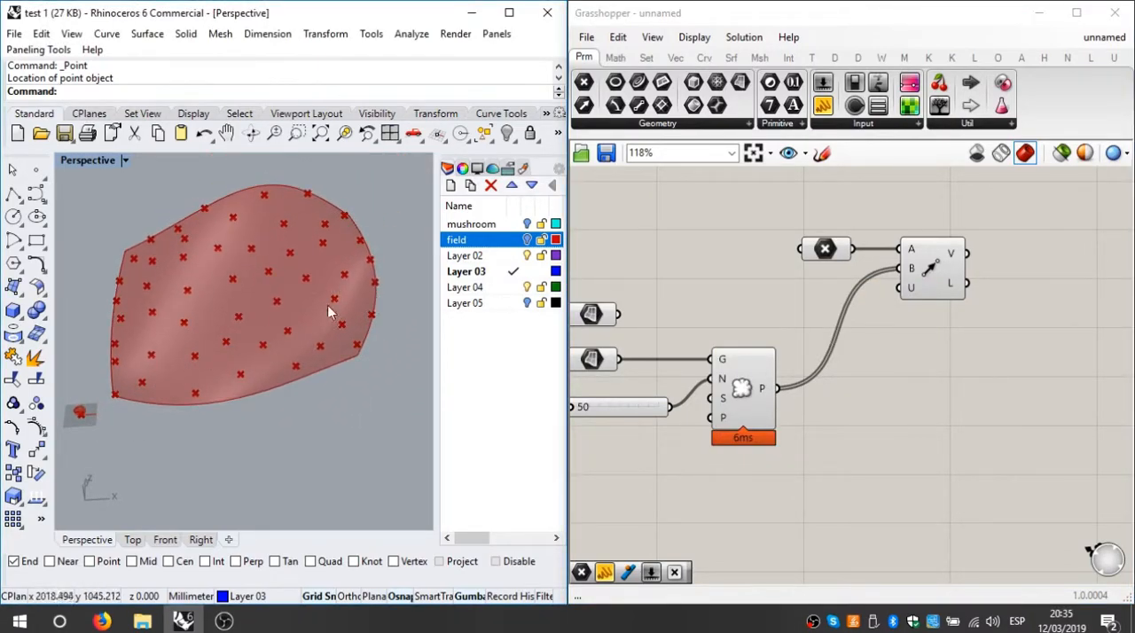
{"action": "scroll", "coordinate": [286, 321], "scroll_direction": "up", "scroll_amount": 4}
{"action": "left_click", "coordinate": [980, 301]}
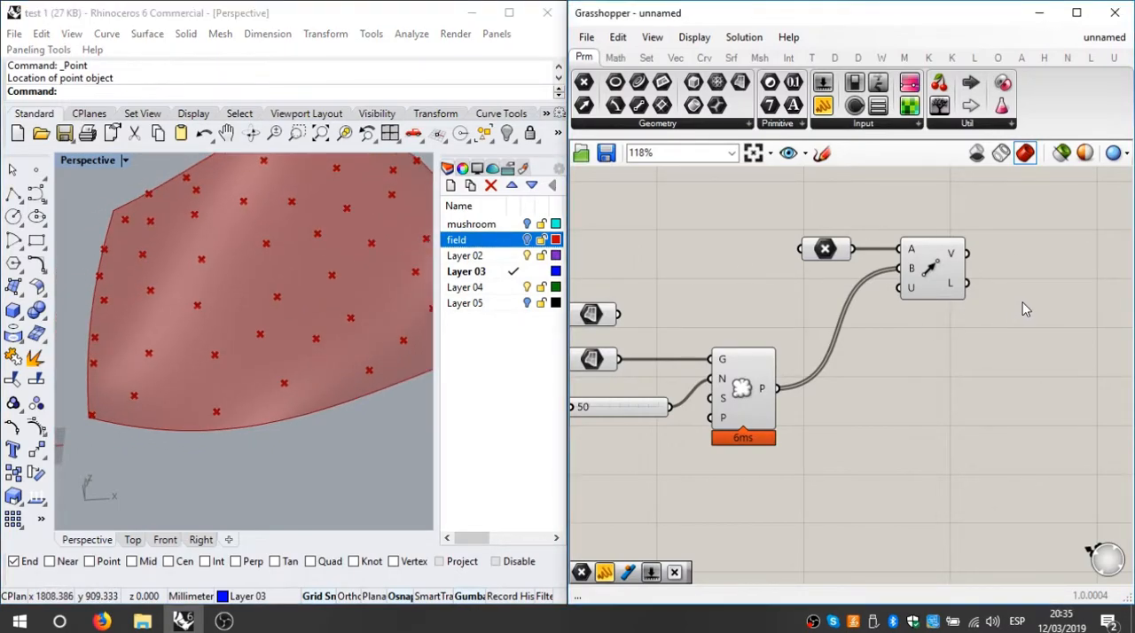
Step: Add a Vector Display component and place it beyond Vector 2Pt on the canvas
{"action": "double_click", "coordinate": [932, 370]}
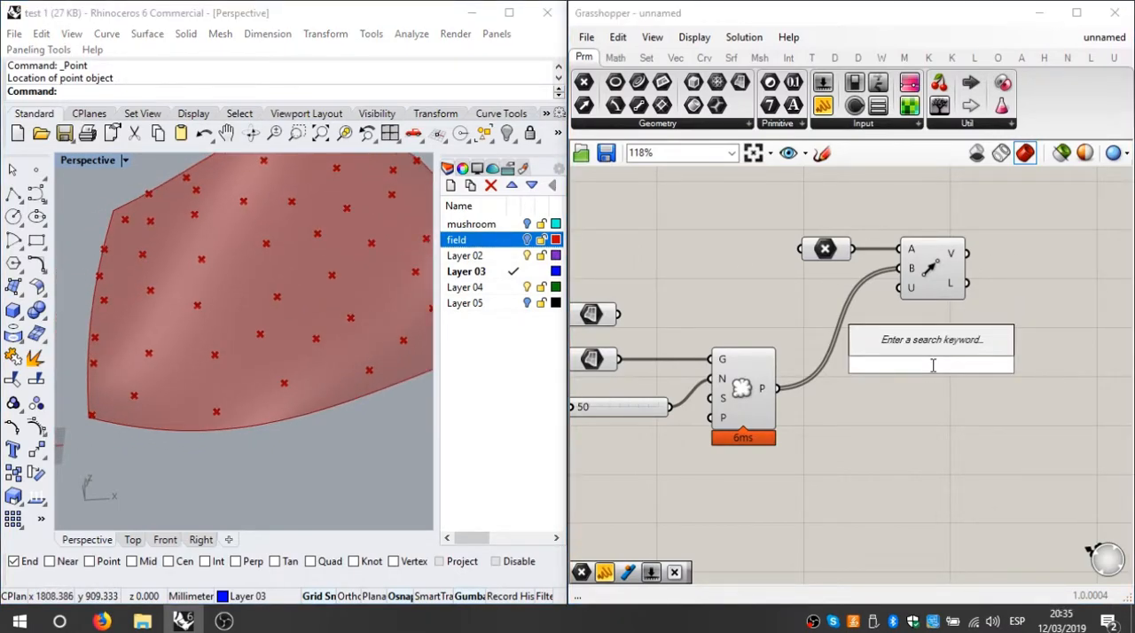
{"action": "type", "text": "vect"}
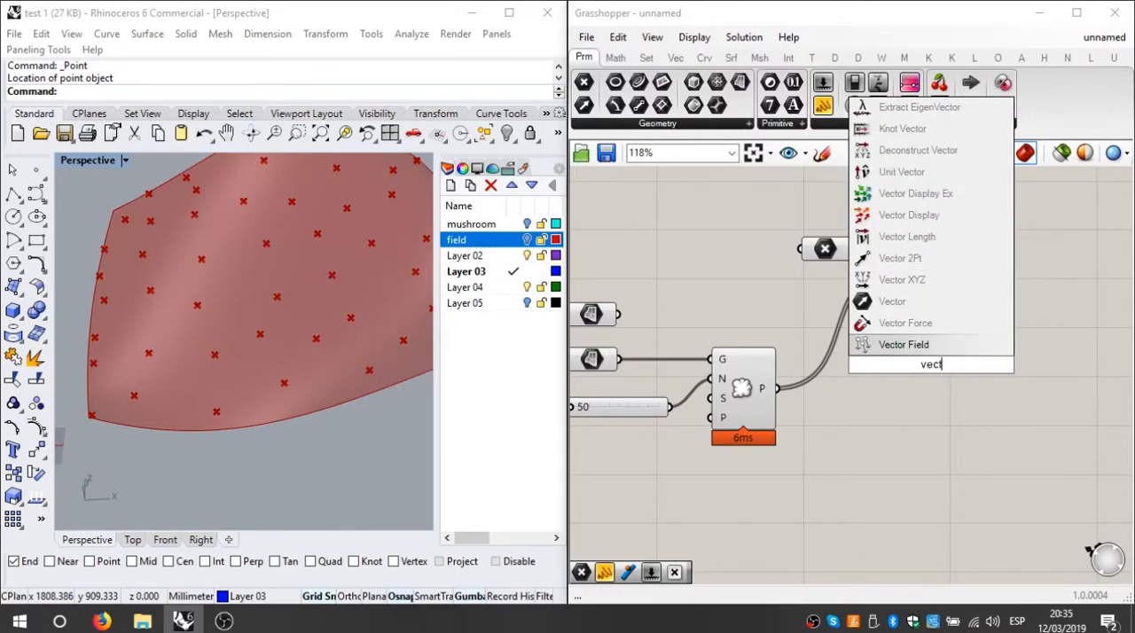
{"action": "left_click", "coordinate": [909, 214]}
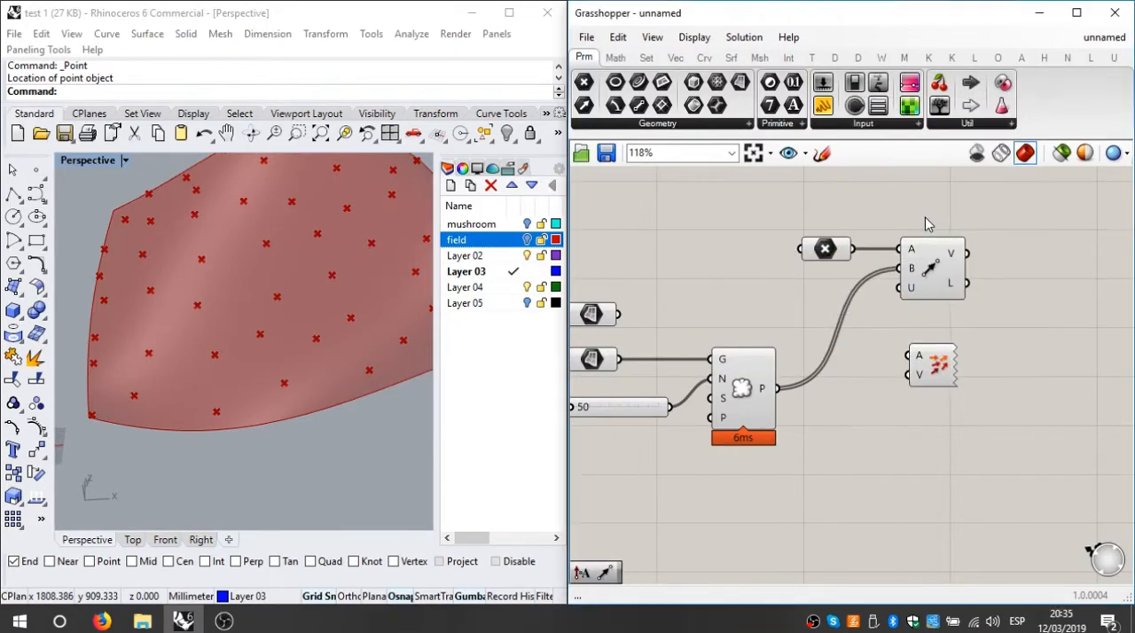
{"action": "left_click", "coordinate": [930, 371]}
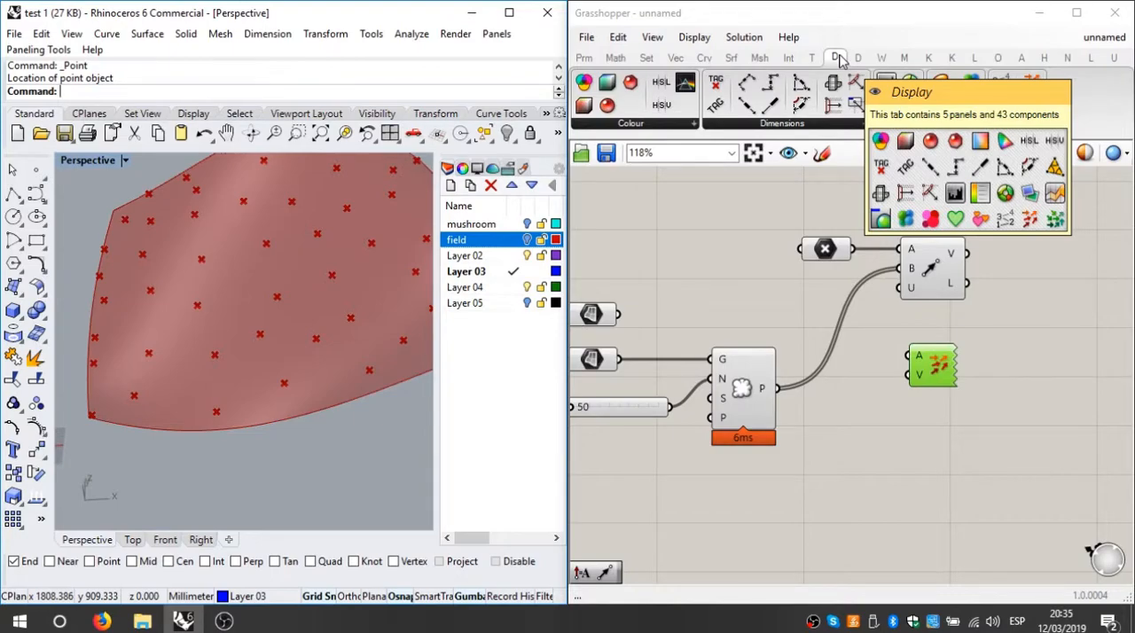
{"action": "left_click", "coordinate": [964, 315]}
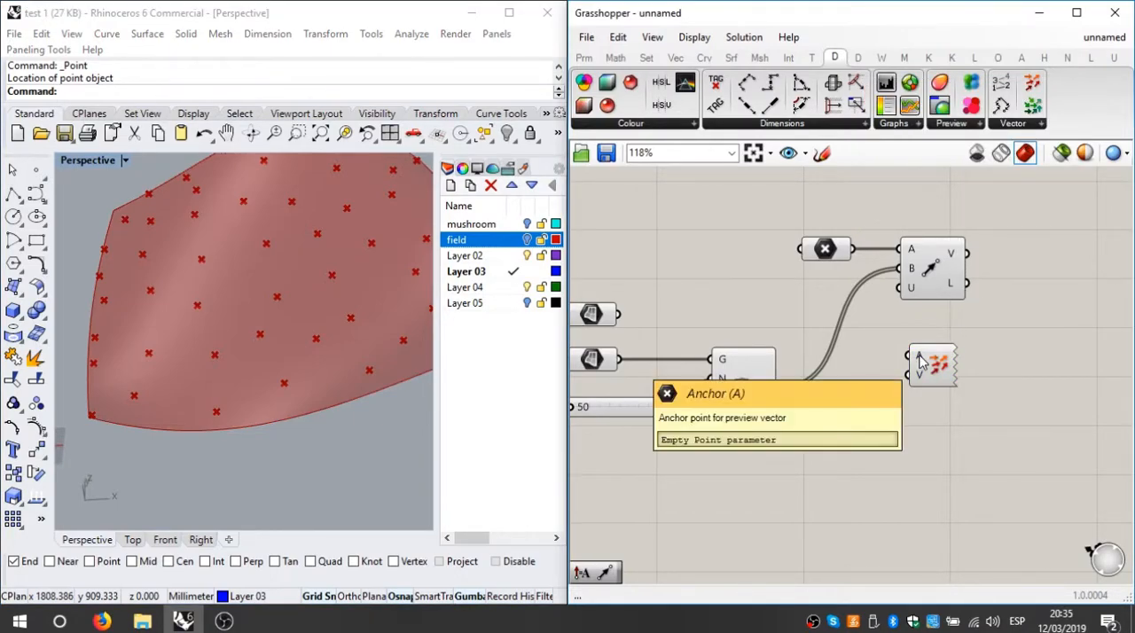
{"action": "left_click_drag", "start_coordinate": [924, 371], "coordinate": [1057, 344]}
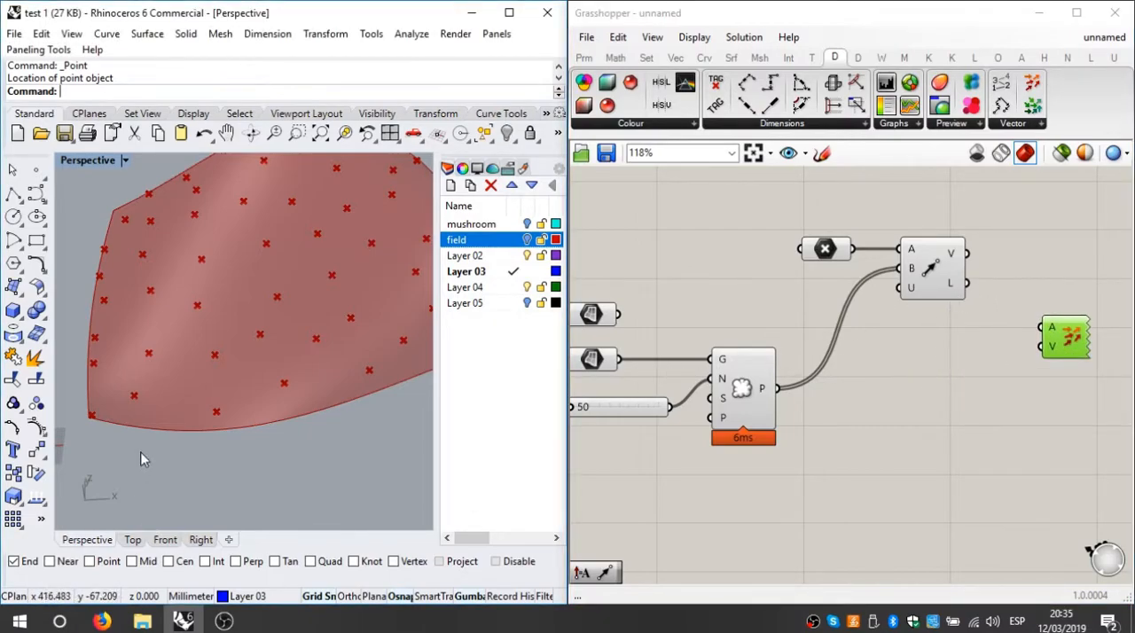
Step: Connect the Point parameter to Vector Display's Anchor and Vector 2Pt's vector output to its Vector input, and inspect the previewed vectors
{"action": "scroll", "coordinate": [169, 455], "scroll_direction": "down", "scroll_amount": 5}
{"action": "right_click_drag", "start_coordinate": [196, 455], "coordinate": [231, 428]}
{"action": "scroll", "coordinate": [186, 428], "scroll_direction": "up", "scroll_amount": 5}
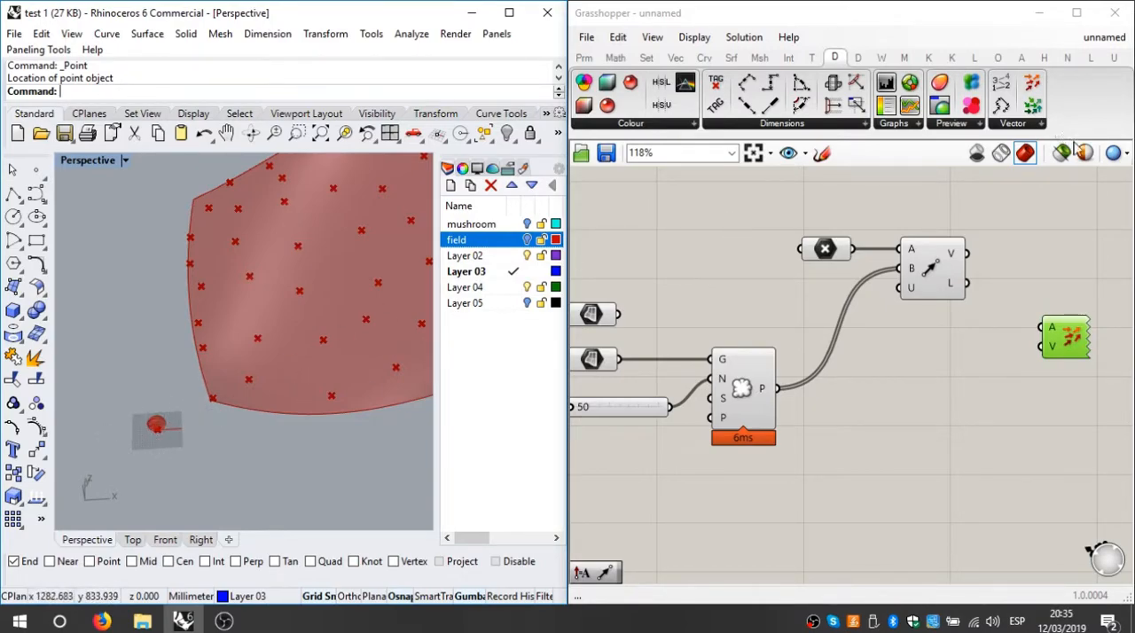
{"action": "mouse_move", "coordinate": [854, 252]}
{"action": "left_mouse_down"}
{"action": "mouse_move", "coordinate": [909, 292]}
{"action": "mouse_move", "coordinate": [1042, 328]}
{"action": "mouse_move", "coordinate": [1063, 323]}
{"action": "mouse_move", "coordinate": [1074, 195]}
{"action": "left_mouse_up"}
{"action": "mouse_move", "coordinate": [967, 253]}
{"action": "left_mouse_down"}
{"action": "mouse_move", "coordinate": [1001, 244]}
{"action": "mouse_move", "coordinate": [1049, 199]}
{"action": "left_mouse_up"}
{"action": "scroll", "coordinate": [356, 432], "scroll_direction": "up", "scroll_amount": 6}
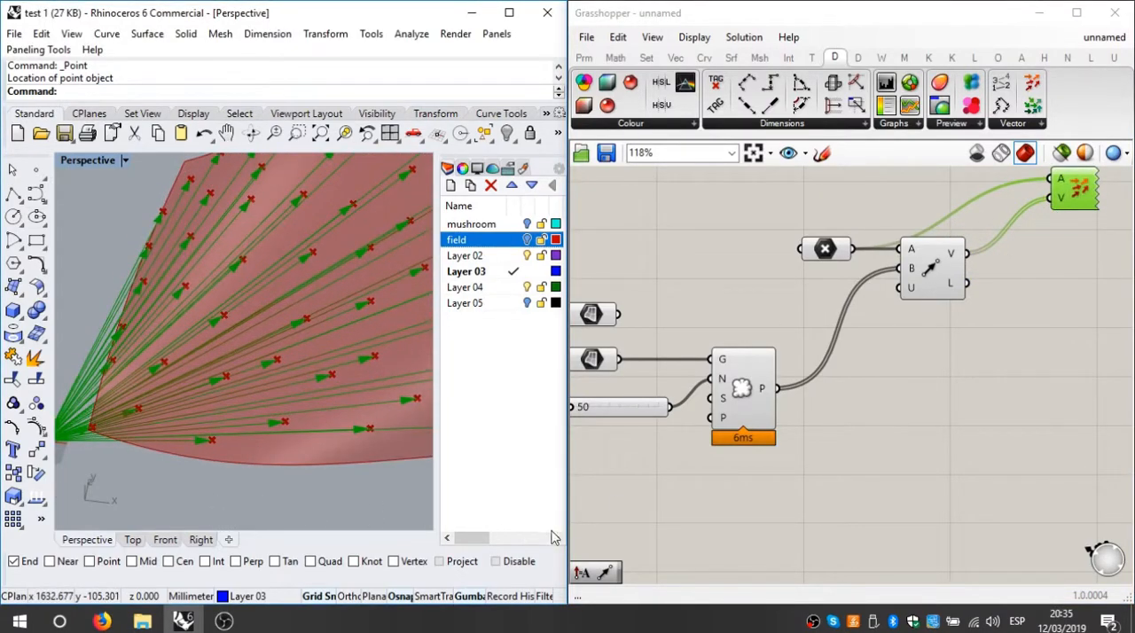
{"action": "scroll", "coordinate": [355, 426], "scroll_direction": "down", "scroll_amount": 5}
{"action": "right_click_drag", "start_coordinate": [307, 398], "coordinate": [133, 436]}
{"action": "scroll", "coordinate": [133, 437], "scroll_direction": "up", "scroll_amount": 2}
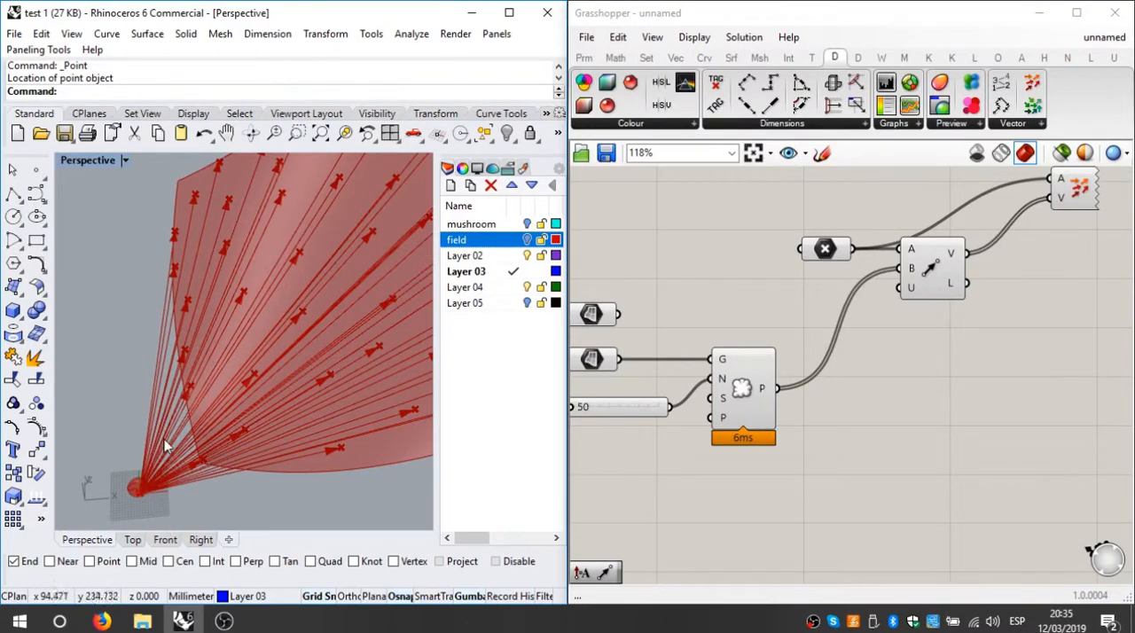
{"action": "right_click_drag", "start_coordinate": [158, 490], "coordinate": [208, 448]}
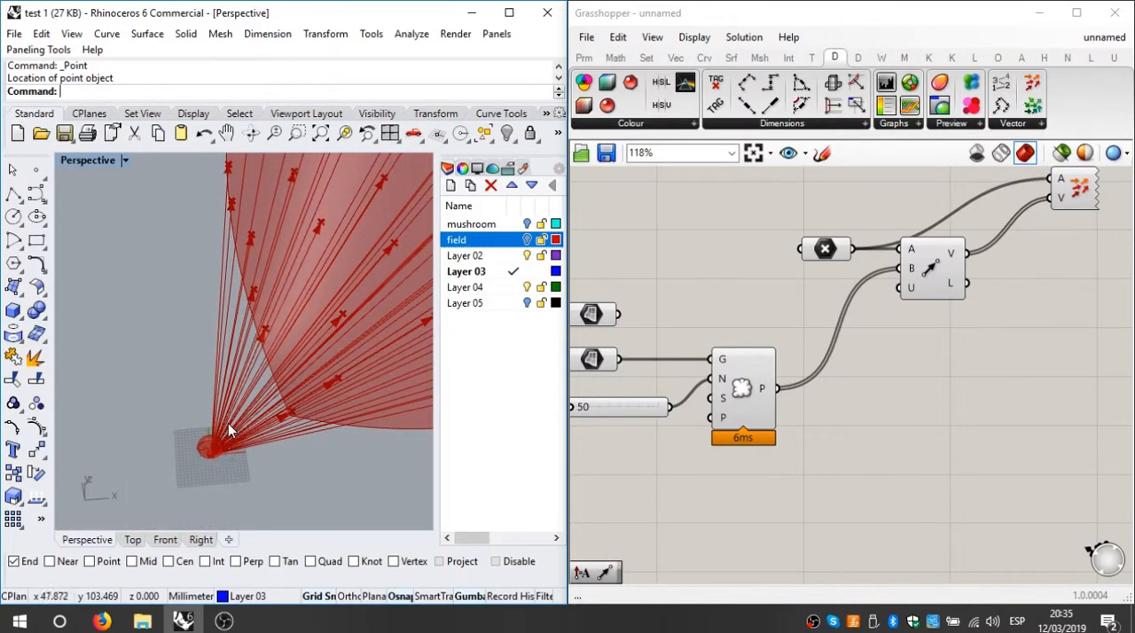
{"action": "right_click_drag", "start_coordinate": [307, 189], "coordinate": [406, 334]}
Step: Turn off the viewport preview of the Vector Display component
{"action": "right_click_drag", "start_coordinate": [970, 331], "coordinate": [892, 370]}
{"action": "left_click", "coordinate": [997, 235]}
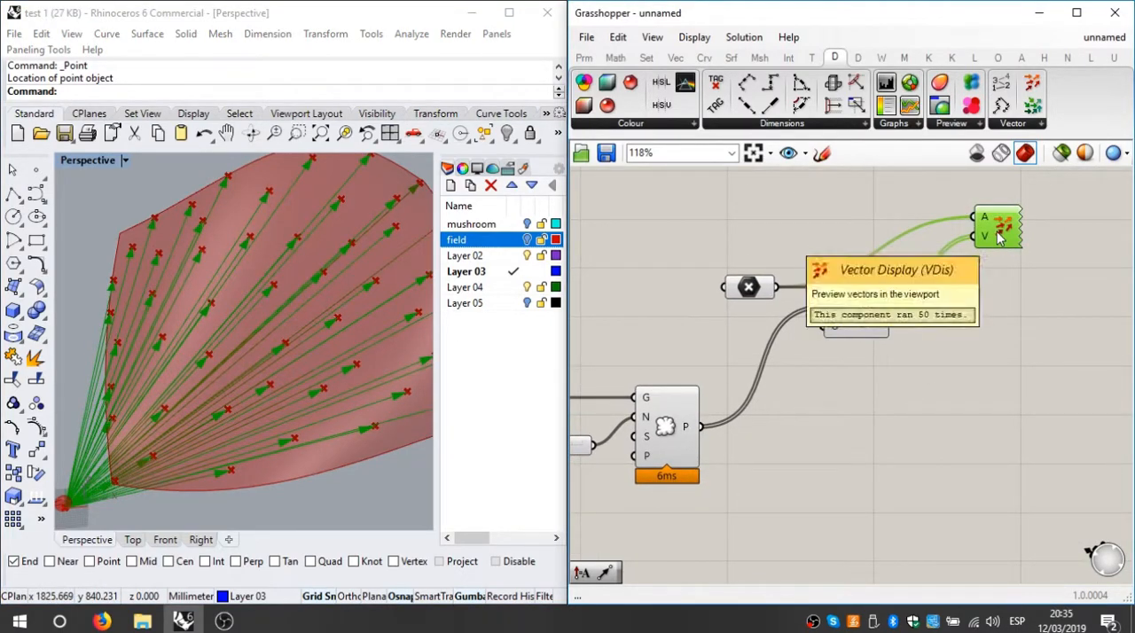
{"action": "left_click", "coordinate": [1018, 259]}
{"action": "left_click_drag", "start_coordinate": [1038, 275], "coordinate": [984, 185]}
{"action": "right_click", "coordinate": [1053, 204]}
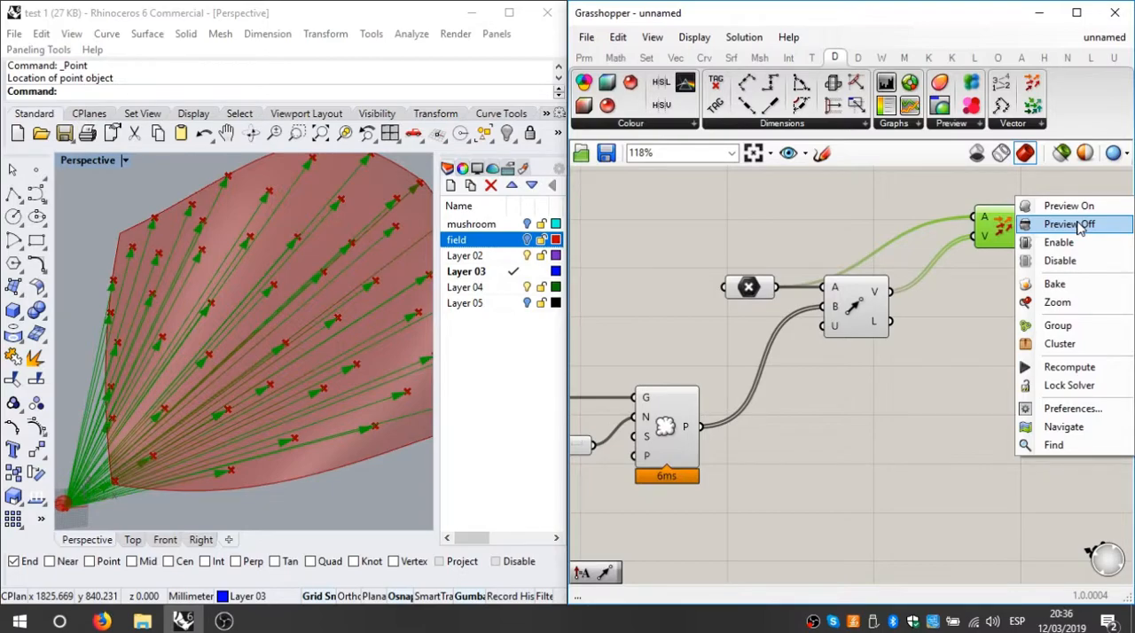
{"action": "left_click", "coordinate": [1080, 227]}
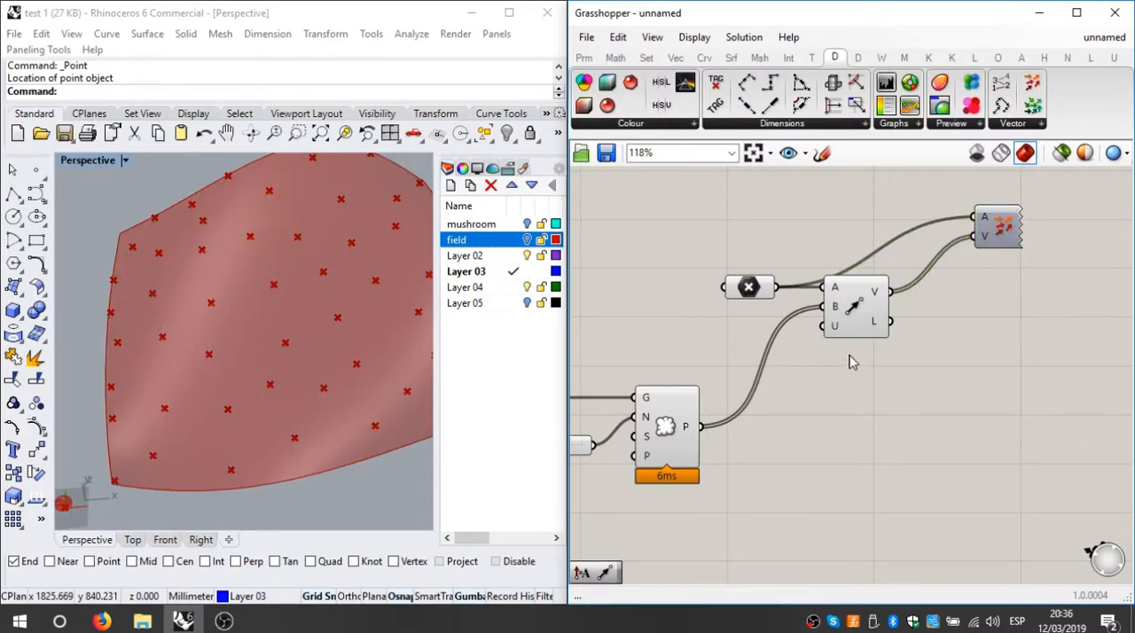
Step: Nudge Vector Display slightly up and left, and shift the Point parameter slightly away from Vector 2Pt
{"action": "left_click_drag", "start_coordinate": [986, 240], "coordinate": [962, 218]}
{"action": "left_click_drag", "start_coordinate": [749, 299], "coordinate": [735, 298]}
{"action": "left_click", "coordinate": [801, 248]}
Step: Turn off the preview of both surface parameters together
{"action": "scroll", "coordinate": [848, 270], "scroll_direction": "down", "scroll_amount": 2}
{"action": "left_click_drag", "start_coordinate": [870, 283], "coordinate": [803, 364]}
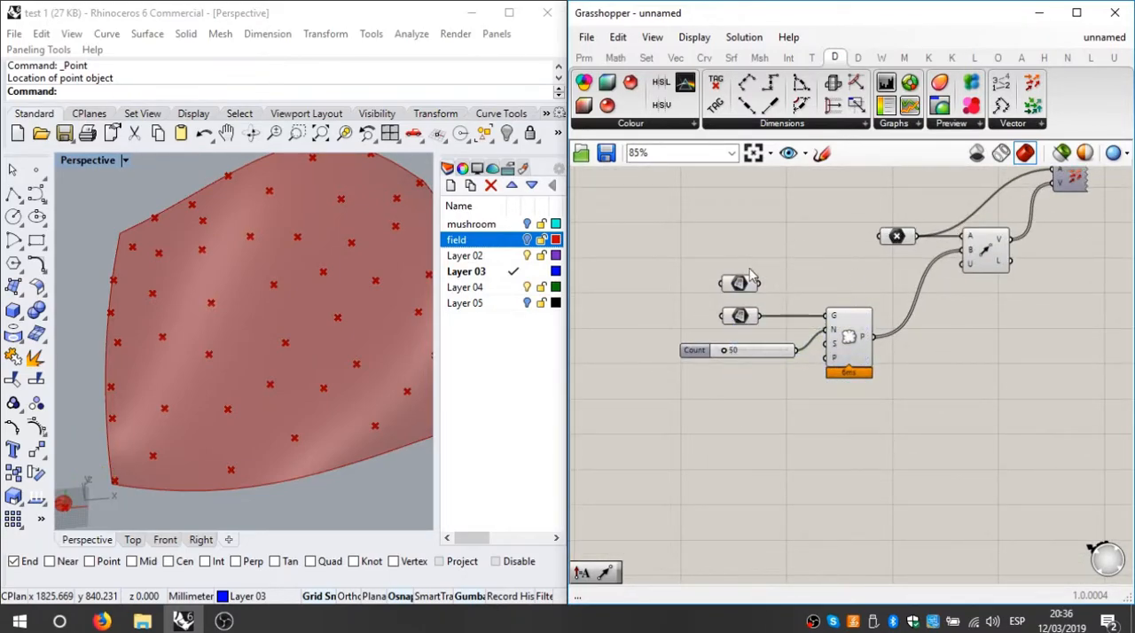
{"action": "left_click_drag", "start_coordinate": [751, 252], "coordinate": [714, 332]}
{"action": "right_click", "coordinate": [783, 234]}
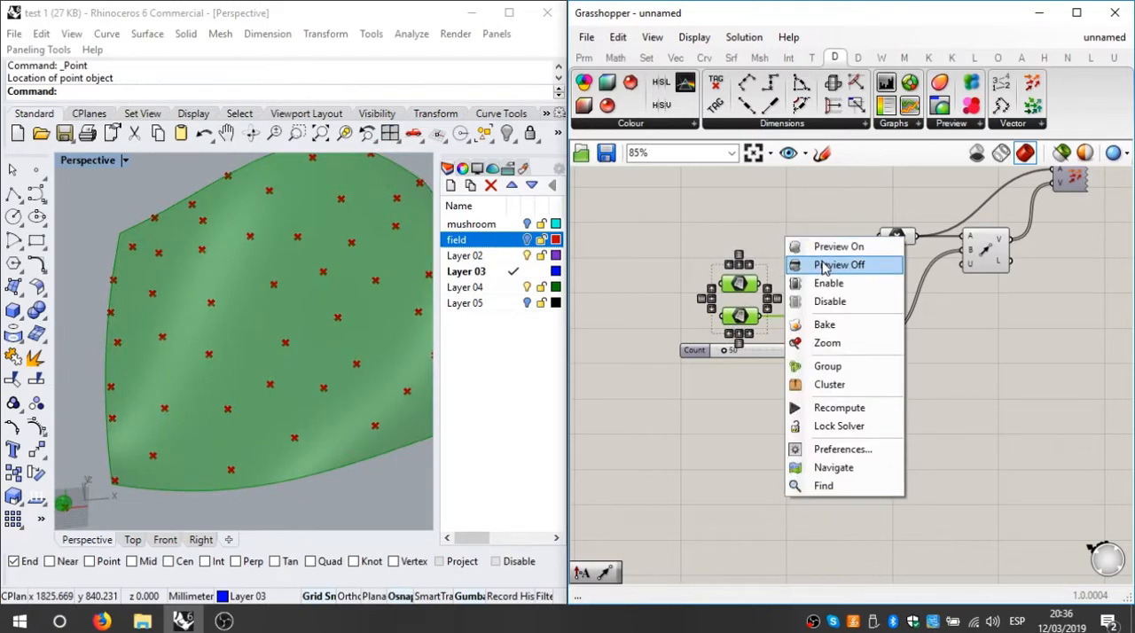
{"action": "left_click", "coordinate": [820, 261]}
Step: Turn the preview of the mushroom's surface parameter back on
{"action": "scroll", "coordinate": [736, 289], "scroll_direction": "up", "scroll_amount": 2}
{"action": "right_click", "coordinate": [741, 274]}
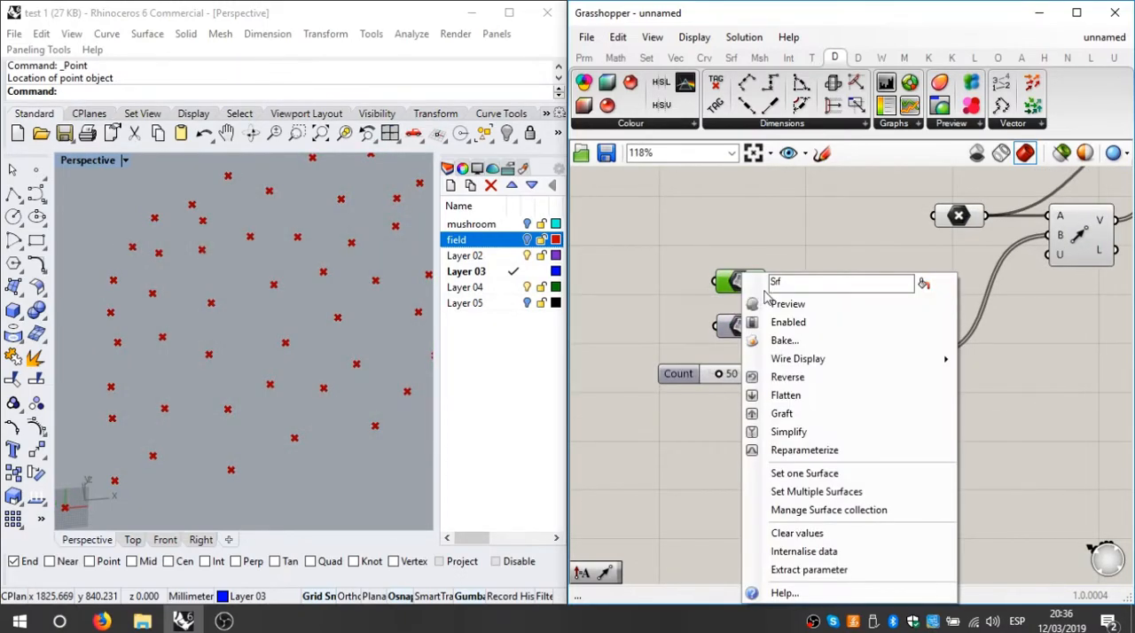
{"action": "left_click", "coordinate": [788, 307]}
{"action": "left_click", "coordinate": [818, 239]}
Step: Turn off the preview of the Point parameter that feeds Vector 2Pt
{"action": "right_click_drag", "start_coordinate": [839, 299], "coordinate": [794, 311]}
{"action": "left_click_drag", "start_coordinate": [894, 271], "coordinate": [853, 220]}
{"action": "right_click", "coordinate": [897, 188]}
{"action": "left_click", "coordinate": [940, 216]}
{"action": "left_click", "coordinate": [897, 314]}
Step: Turn the preview of the field's surface parameter back on and view the whole field in Perspective
{"action": "right_click_drag", "start_coordinate": [916, 328], "coordinate": [816, 317]}
{"action": "right_click_drag", "start_coordinate": [748, 337], "coordinate": [786, 341]}
{"action": "left_click", "coordinate": [637, 294]}
{"action": "left_click", "coordinate": [640, 332]}
{"action": "right_click", "coordinate": [631, 334]}
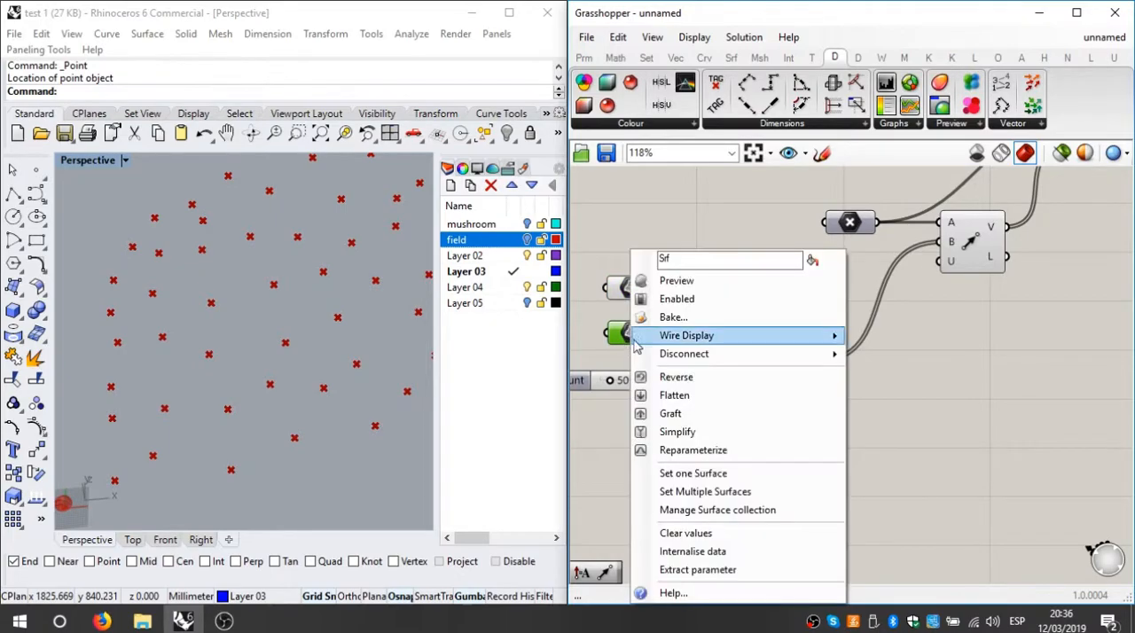
{"action": "left_click", "coordinate": [713, 282]}
{"action": "left_click", "coordinate": [714, 285]}
{"action": "right_click_drag", "start_coordinate": [413, 410], "coordinate": [369, 451]}
{"action": "scroll", "coordinate": [293, 411], "scroll_direction": "down", "scroll_amount": 6}
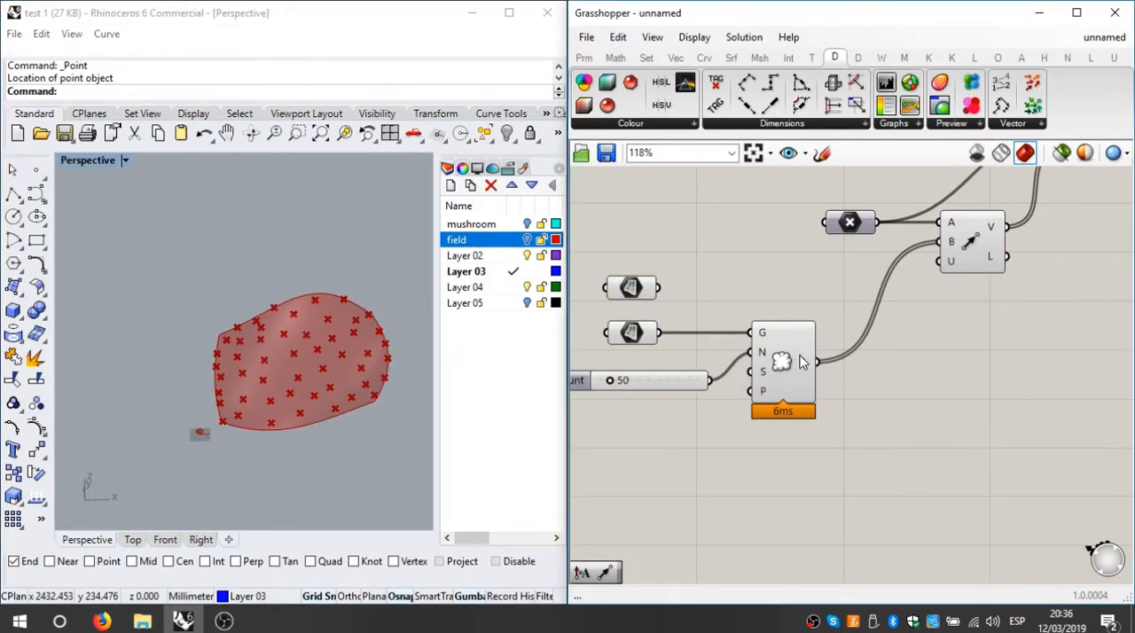
{"action": "left_click", "coordinate": [777, 372]}
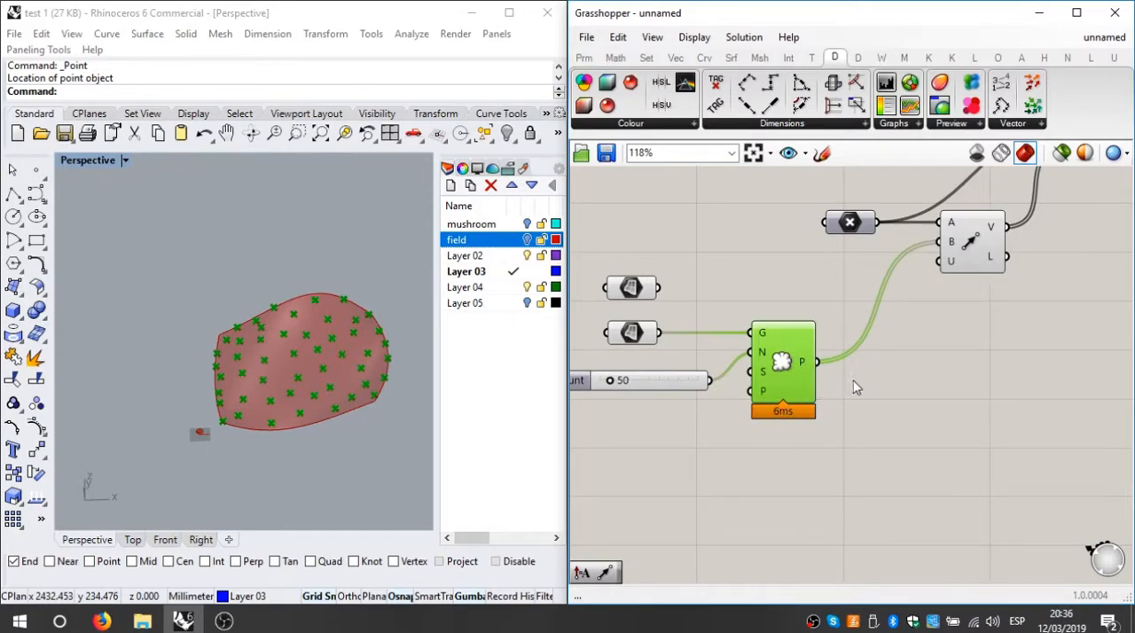
{"action": "scroll", "coordinate": [854, 388], "scroll_direction": "down", "scroll_amount": 3}
{"action": "left_click", "coordinate": [851, 355]}
{"action": "scroll", "coordinate": [877, 299], "scroll_direction": "up", "scroll_amount": 3}
{"action": "scroll", "coordinate": [868, 324], "scroll_direction": "down", "scroll_amount": 3}
{"action": "left_click_drag", "start_coordinate": [1017, 190], "coordinate": [614, 459]}
{"action": "left_click", "coordinate": [768, 324]}
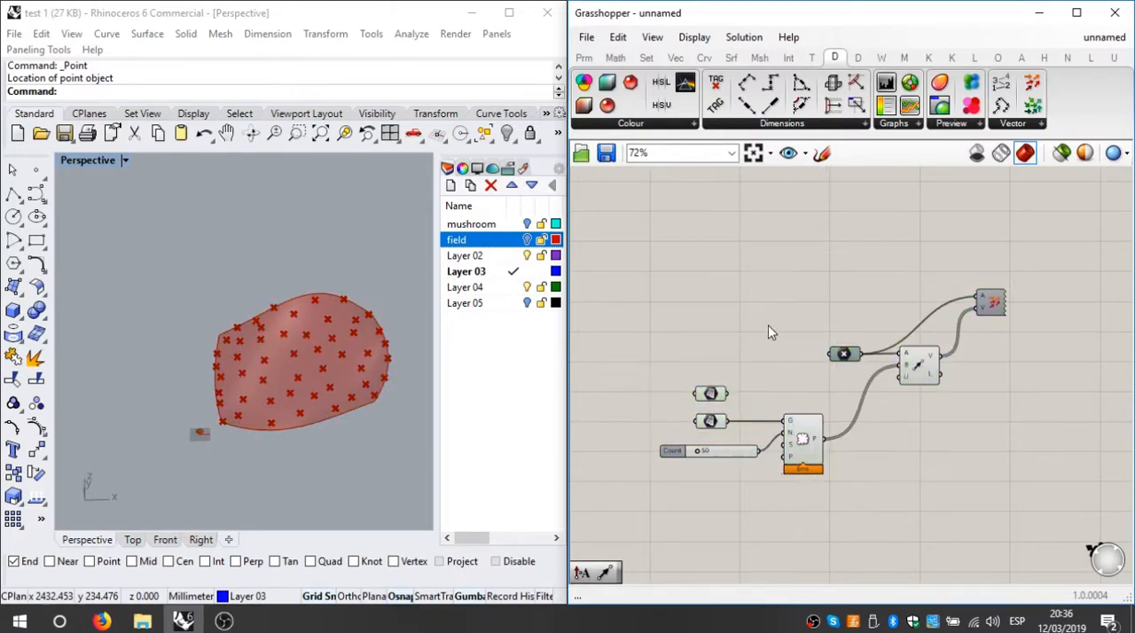
{"action": "scroll", "coordinate": [791, 389], "scroll_direction": "up", "scroll_amount": 2}
{"action": "right_click_drag", "start_coordinate": [833, 414], "coordinate": [741, 358]}
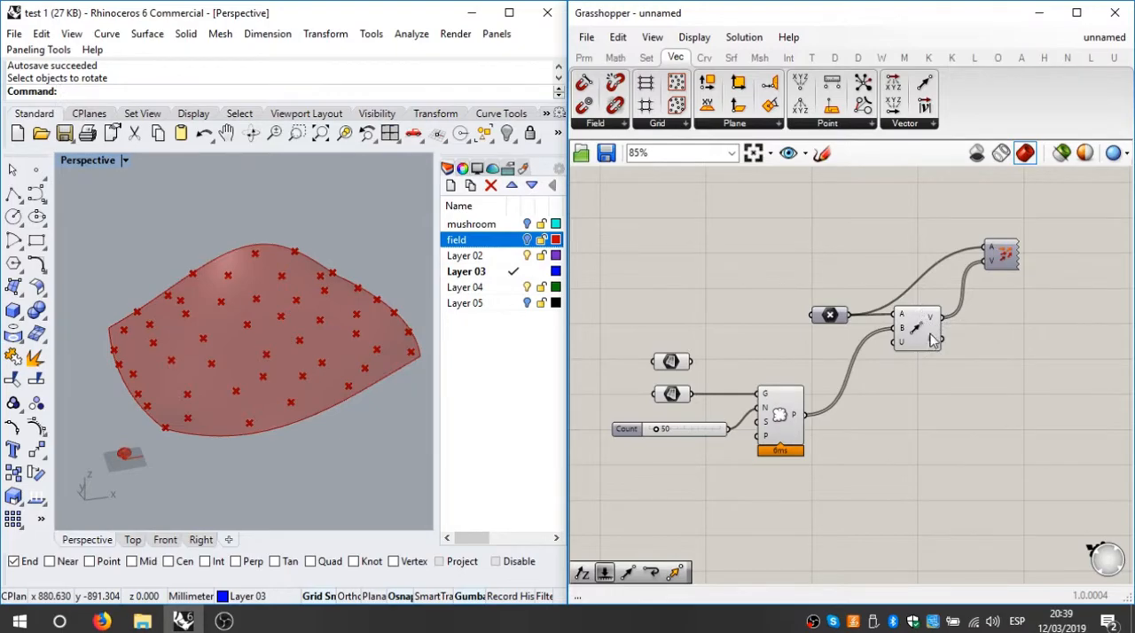
Step: Add a Euclidean Move component below and beyond Vector 2Pt on the canvas
{"action": "left_click", "coordinate": [808, 62]}
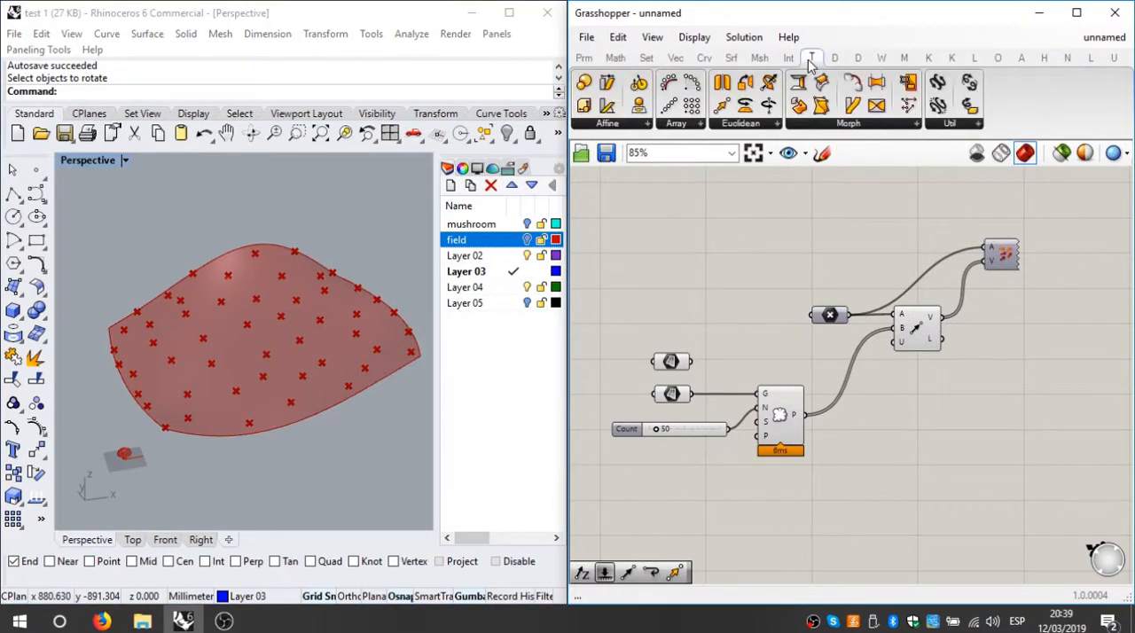
{"action": "left_click", "coordinate": [751, 125]}
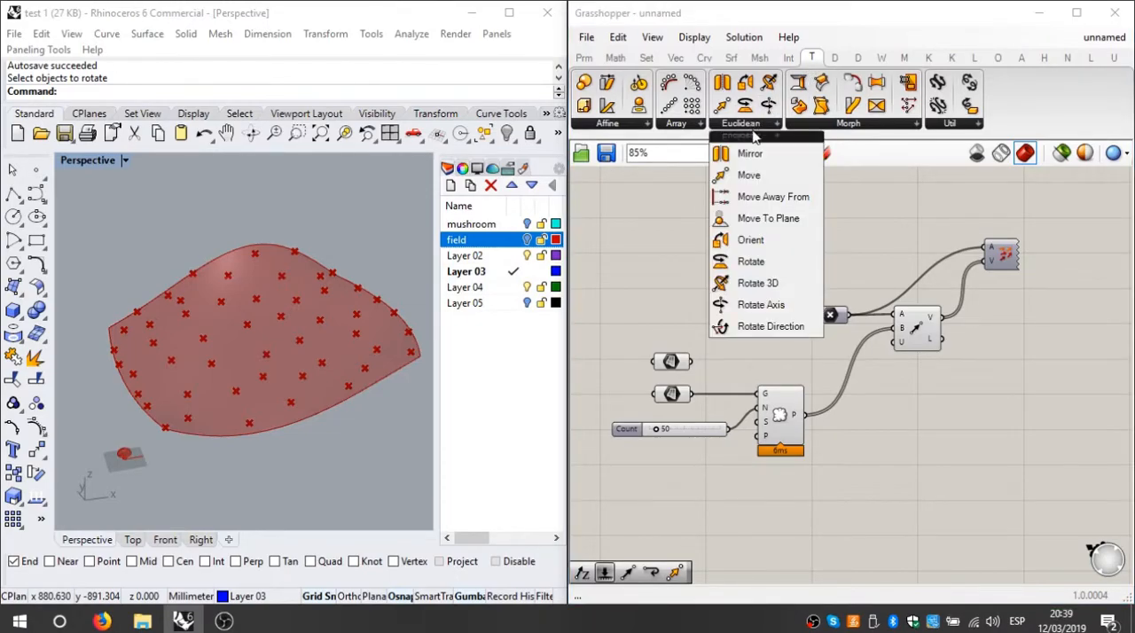
{"action": "left_click", "coordinate": [756, 175]}
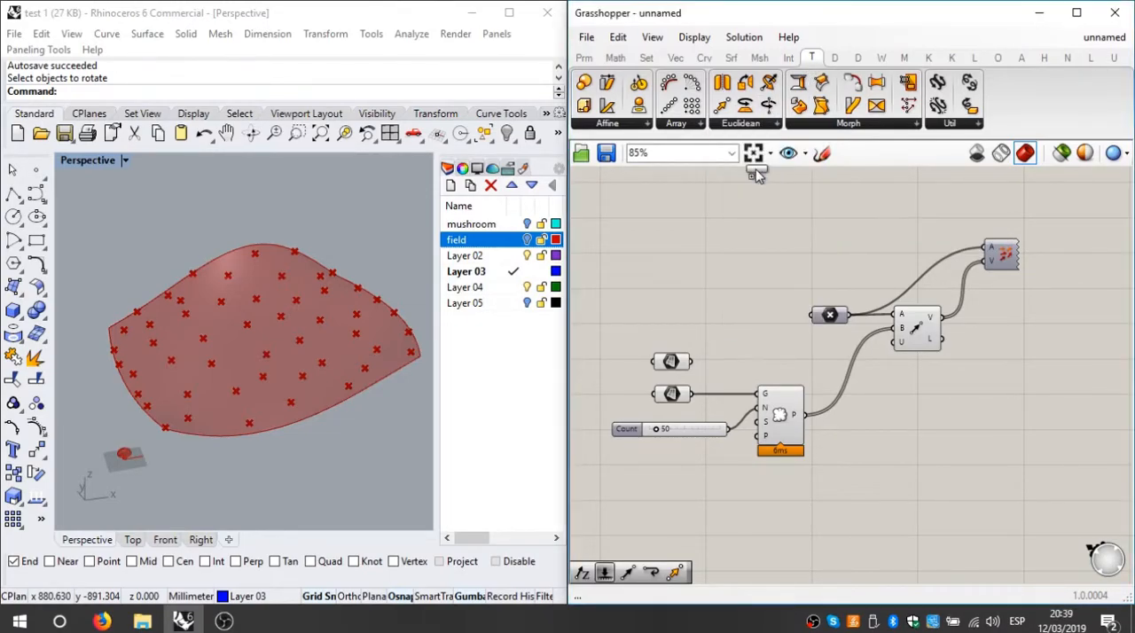
{"action": "left_click", "coordinate": [1004, 414]}
{"action": "right_click_drag", "start_coordinate": [1049, 451], "coordinate": [987, 421]}
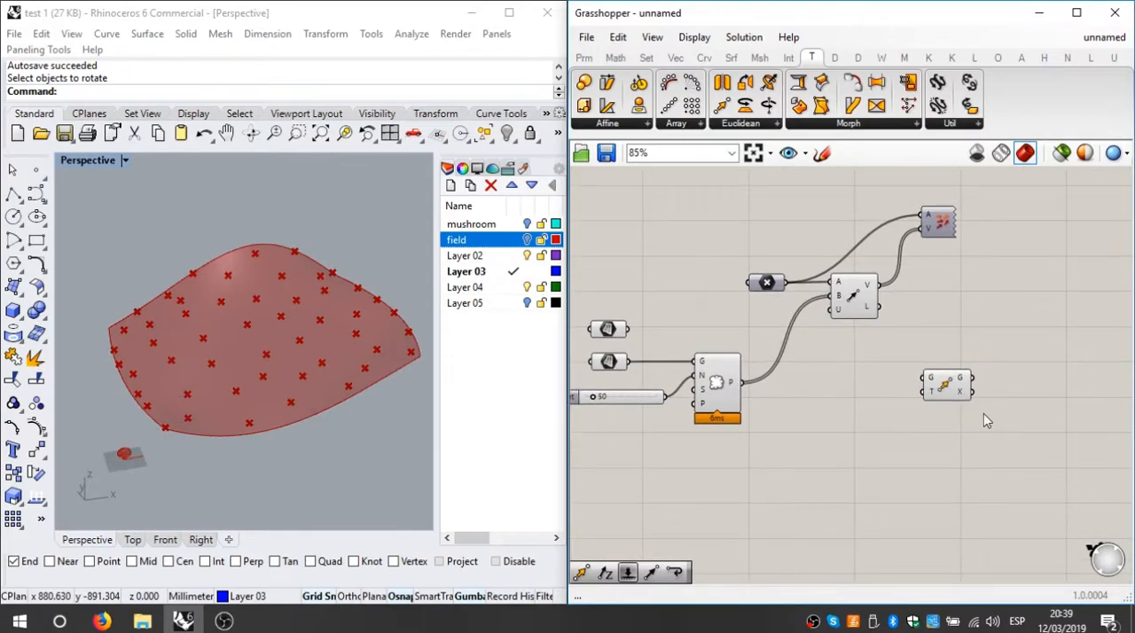
{"action": "scroll", "coordinate": [899, 420], "scroll_direction": "up", "scroll_amount": 3}
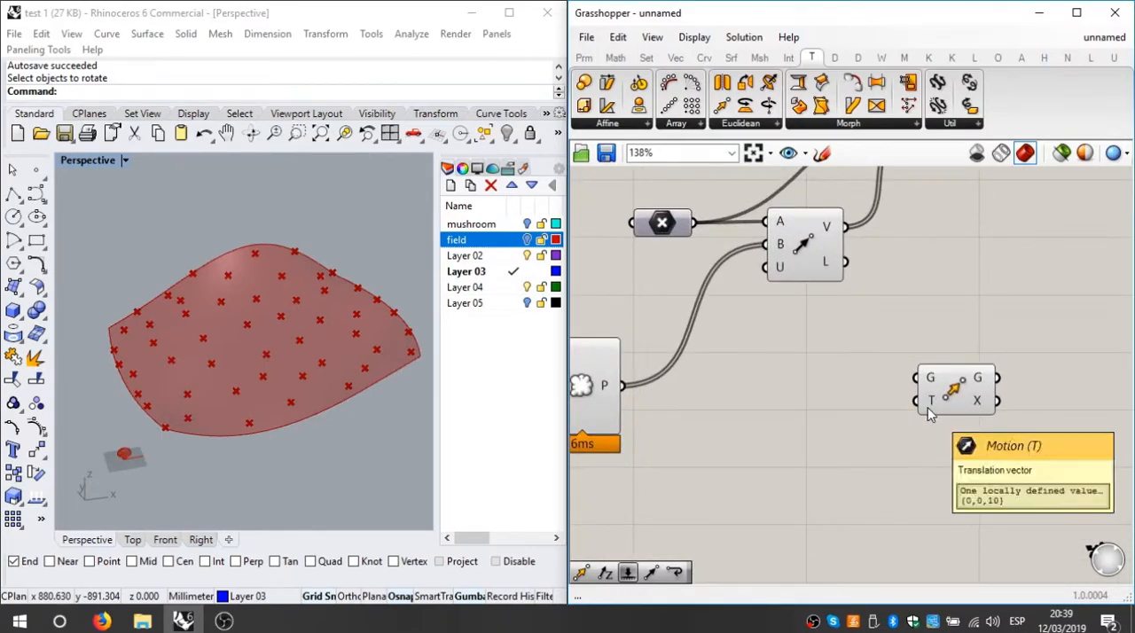
Step: Examine the Move component's inputs, the upper surface parameter and the mushroom geometry in the Perspective viewport
{"action": "scroll", "coordinate": [928, 409], "scroll_direction": "down", "scroll_amount": 3}
{"action": "scroll", "coordinate": [693, 345], "scroll_direction": "up", "scroll_amount": 2}
{"action": "scroll", "coordinate": [657, 320], "scroll_direction": "up", "scroll_amount": 1}
{"action": "left_click", "coordinate": [651, 314]}
{"action": "scroll", "coordinate": [213, 451], "scroll_direction": "up", "scroll_amount": 2}
{"action": "right_click_drag", "start_coordinate": [186, 454], "coordinate": [304, 383]}
{"action": "scroll", "coordinate": [304, 382], "scroll_direction": "up", "scroll_amount": 3}
{"action": "scroll", "coordinate": [430, 357], "scroll_direction": "up", "scroll_amount": 2}
Step: Rename the upper surface parameter, which holds the mushroom geometry, as mushroom
{"action": "left_click", "coordinate": [656, 306]}
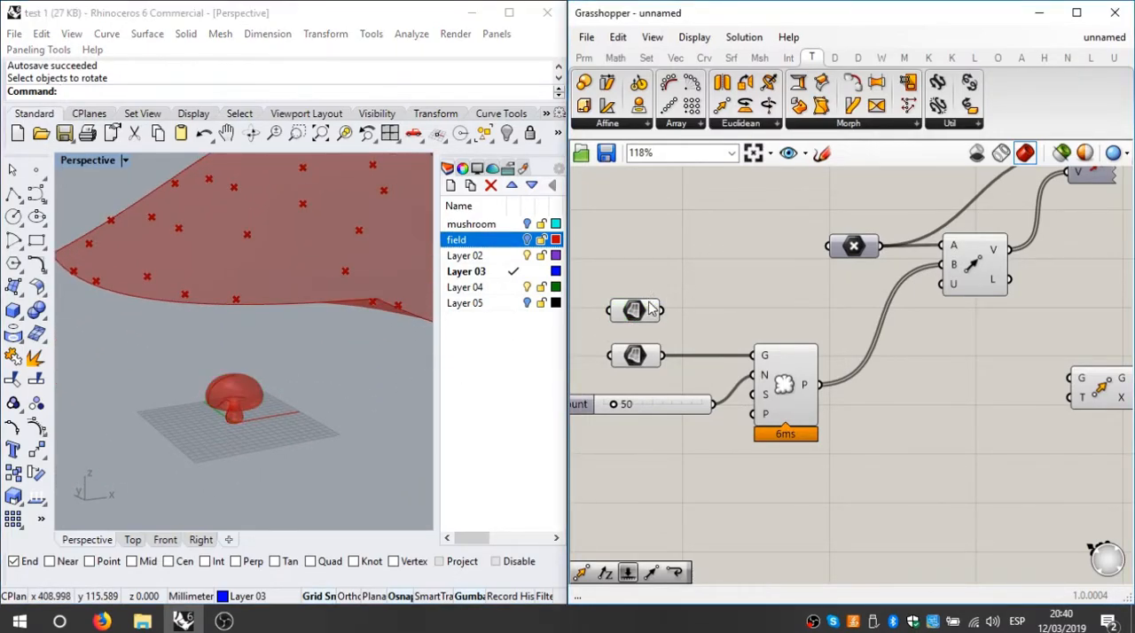
{"action": "left_click", "coordinate": [640, 310]}
{"action": "right_click", "coordinate": [643, 309]}
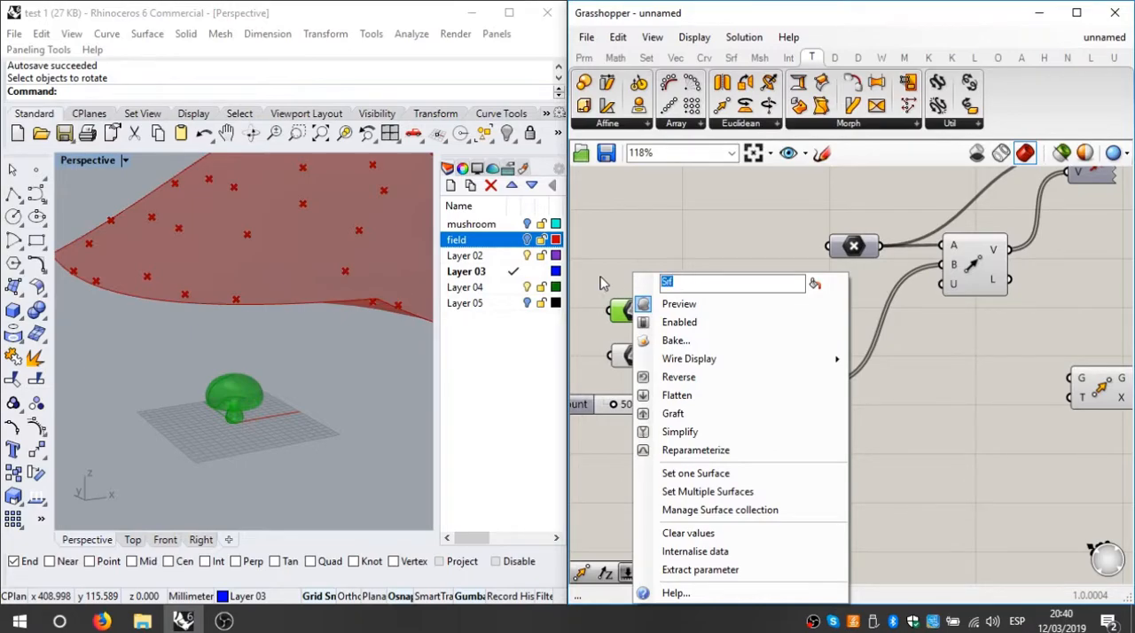
{"action": "left_click", "coordinate": [618, 248]}
{"action": "right_click", "coordinate": [642, 308]}
{"action": "left_click", "coordinate": [640, 310]}
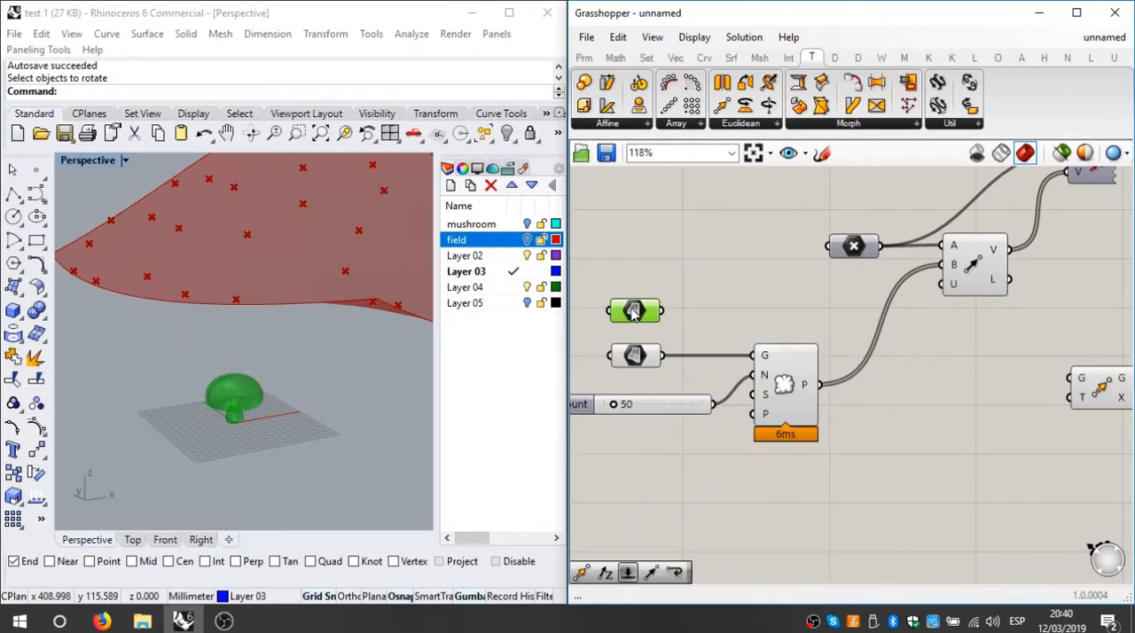
{"action": "right_click", "coordinate": [640, 309]}
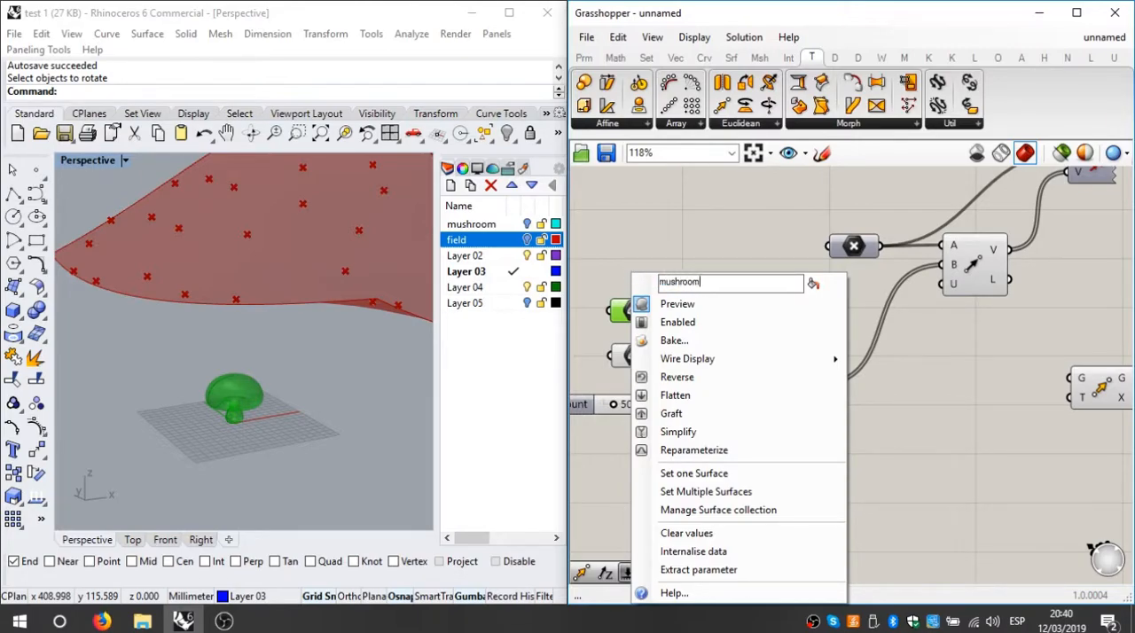
{"action": "left_click", "coordinate": [623, 240]}
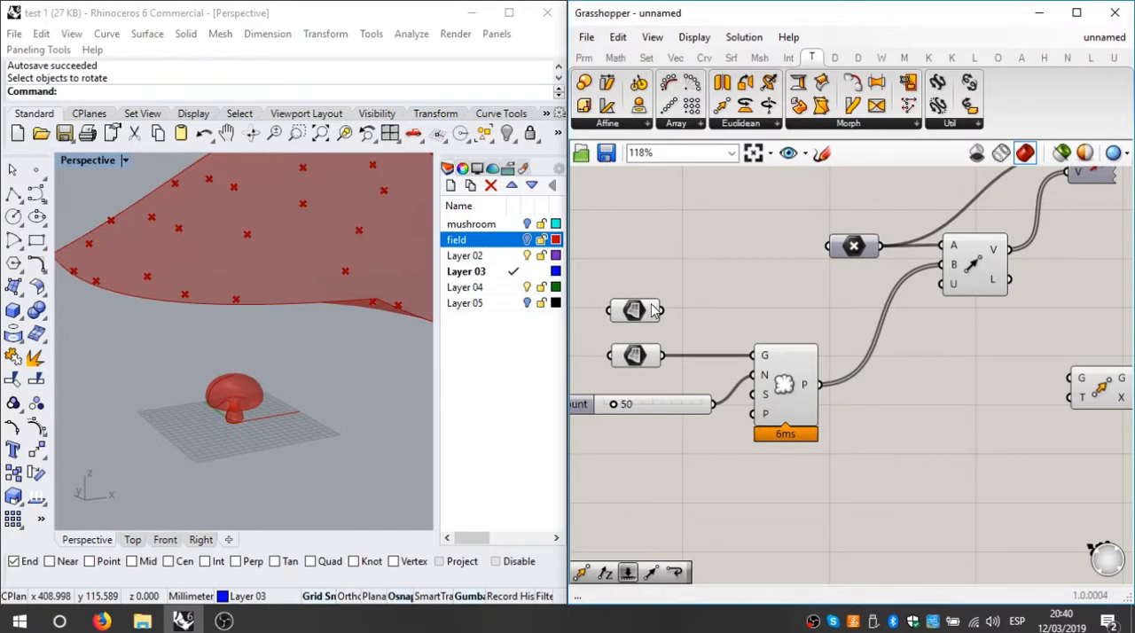
Step: Rename the lower surface parameter, which holds the field surface, as field and space the upper one farther above it
{"action": "mouse_move", "coordinate": [653, 310]}
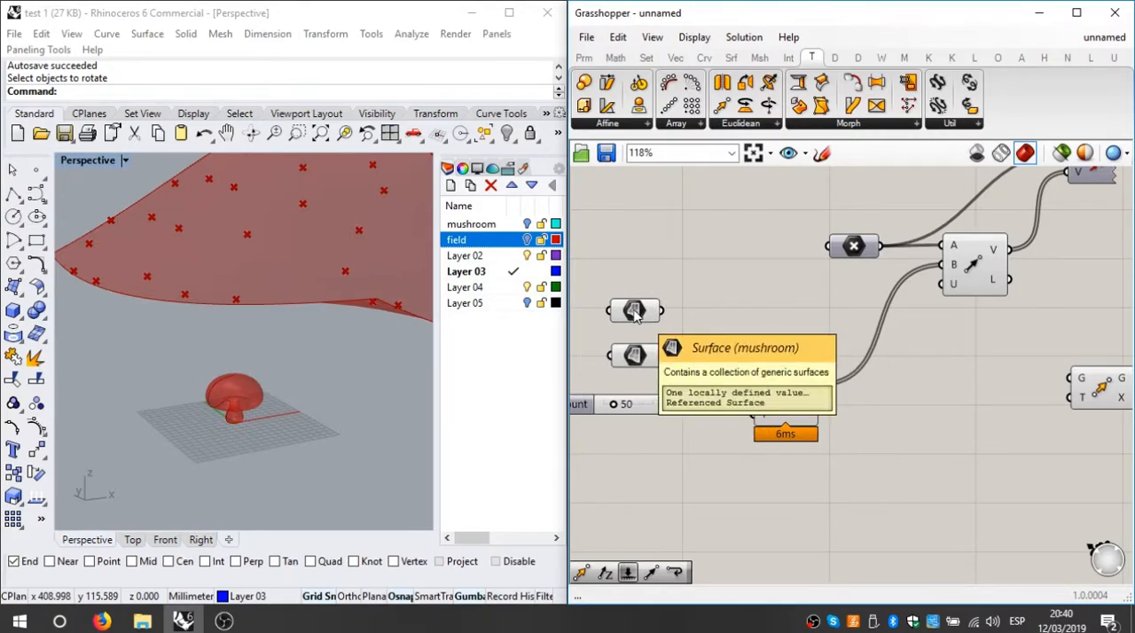
{"action": "right_click", "coordinate": [644, 355]}
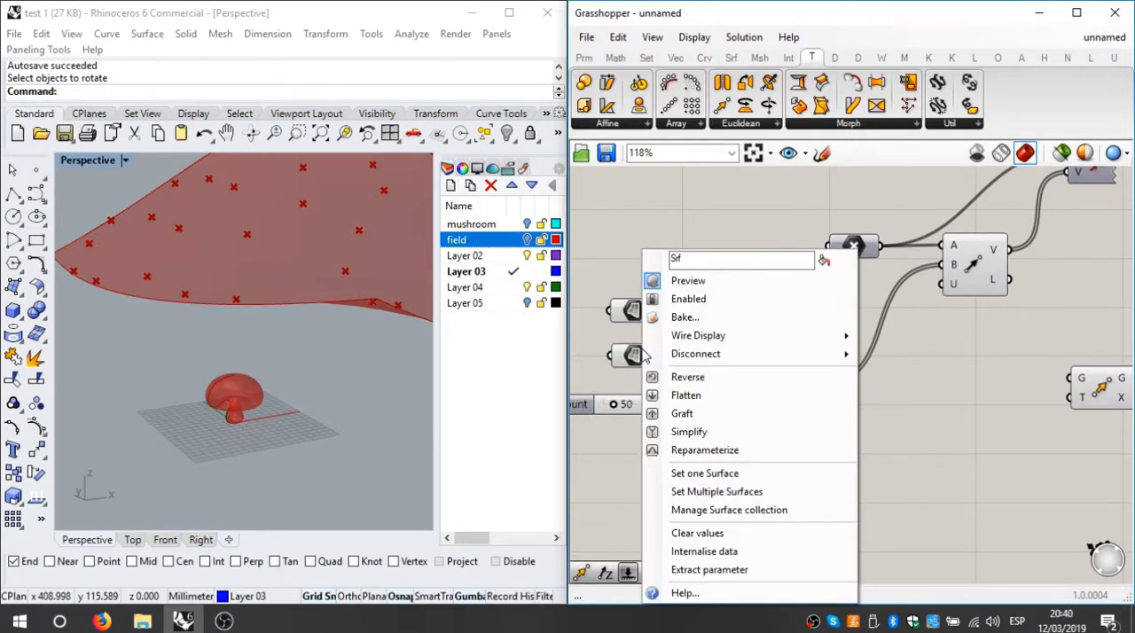
{"action": "double_click", "coordinate": [699, 255]}
{"action": "type", "text": "field"}
{"action": "key", "text": "Return"}
{"action": "left_click", "coordinate": [750, 234]}
{"action": "left_click", "coordinate": [536, 314]}
{"action": "scroll", "coordinate": [646, 319], "scroll_direction": "up", "scroll_amount": 2}
{"action": "left_click_drag", "start_coordinate": [638, 307], "coordinate": [645, 283]}
{"action": "scroll", "coordinate": [661, 310], "scroll_direction": "down", "scroll_amount": 1}
{"action": "left_click", "coordinate": [709, 294]}
{"action": "right_click_drag", "start_coordinate": [709, 299], "coordinate": [809, 318]}
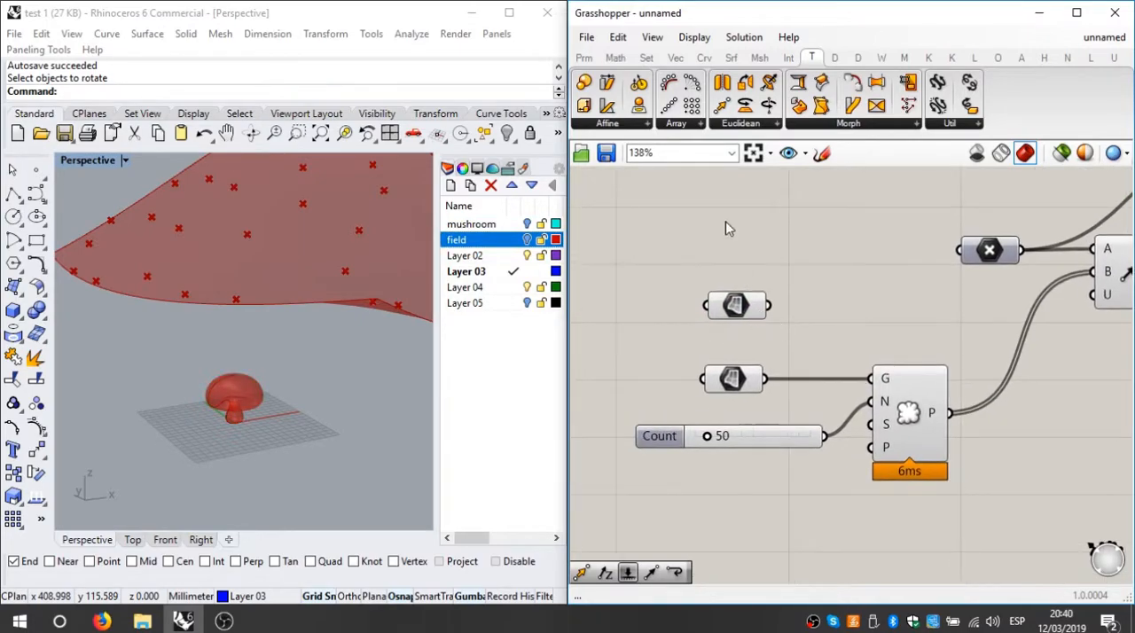
Step: Add a Scribble note above the surface parameters with the text field
{"action": "left_click", "coordinate": [584, 58]}
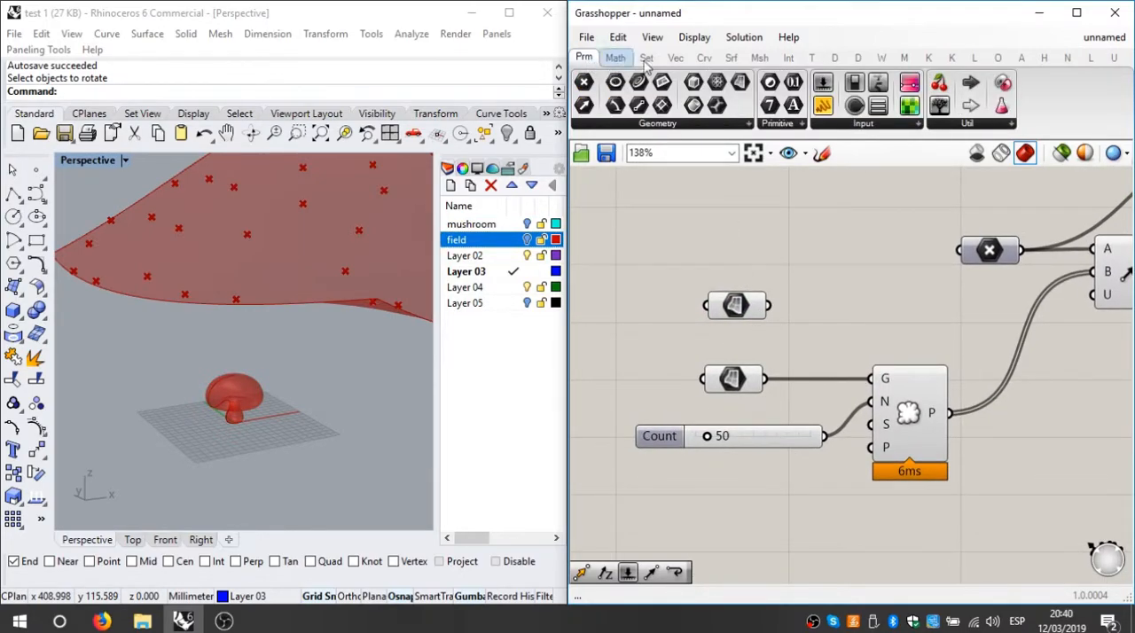
{"action": "left_click", "coordinate": [981, 126]}
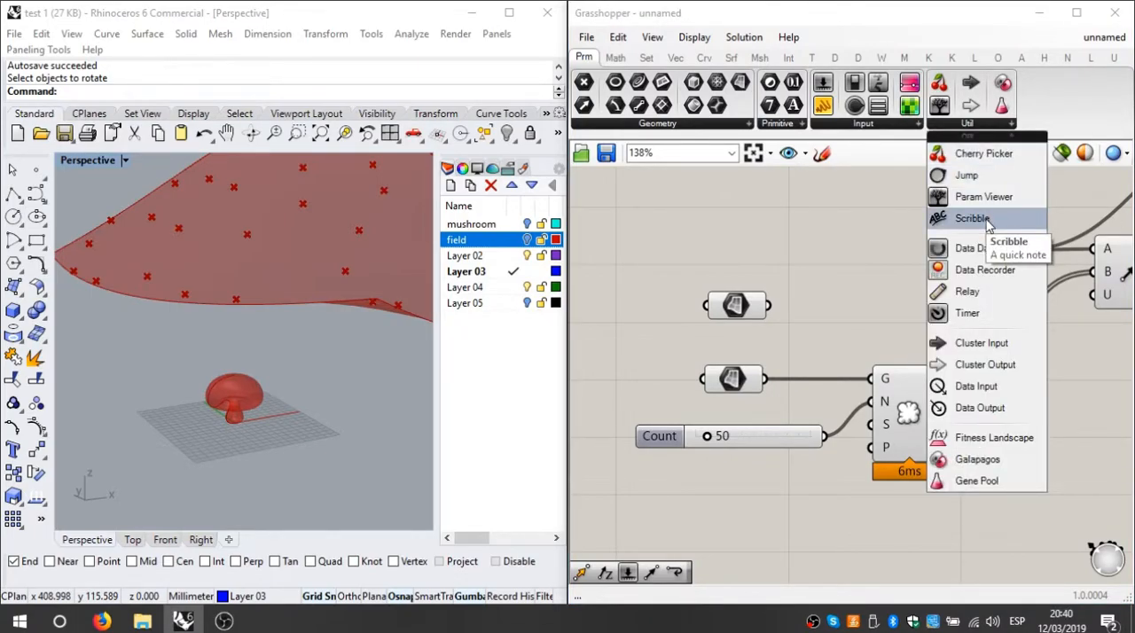
{"action": "left_click", "coordinate": [973, 218]}
{"action": "left_click", "coordinate": [706, 200]}
{"action": "mouse_move", "coordinate": [707, 200]}
{"action": "left_mouse_down"}
{"action": "mouse_move", "coordinate": [740, 367]}
{"action": "mouse_move", "coordinate": [714, 241]}
{"action": "left_mouse_up"}
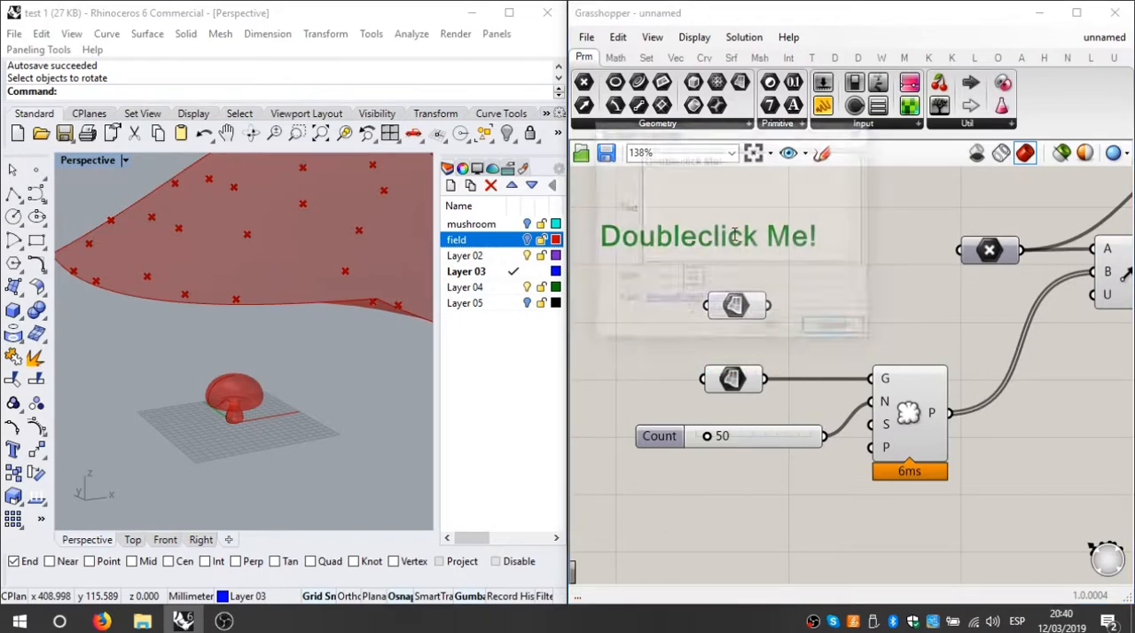
{"action": "double_click", "coordinate": [713, 237]}
{"action": "left_click_drag", "start_coordinate": [750, 173], "coordinate": [528, 133]}
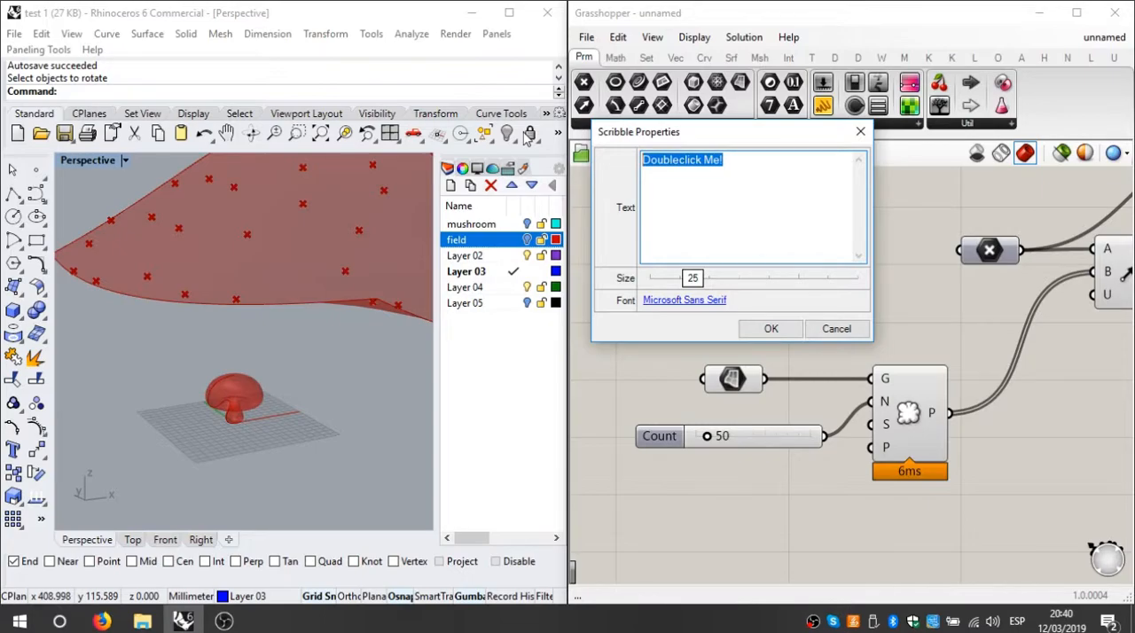
{"action": "type", "text": "field"}
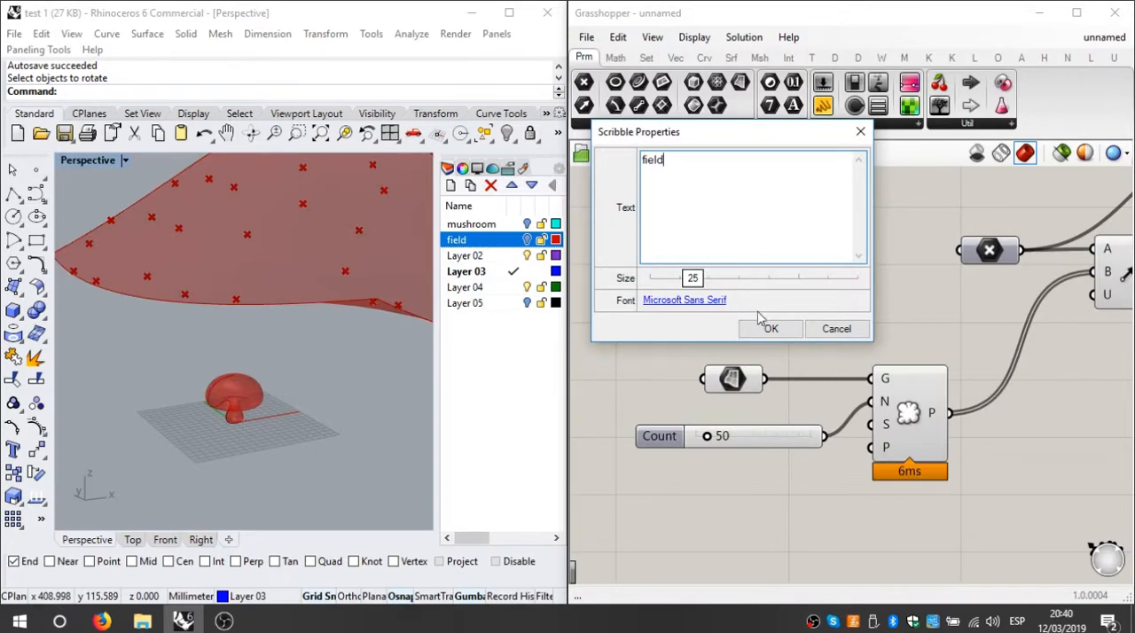
{"action": "left_click", "coordinate": [771, 328]}
Step: Reduce the field note's text size to 16 and align it directly above the field's surface parameter
{"action": "mouse_move", "coordinate": [633, 247]}
{"action": "left_mouse_down"}
{"action": "mouse_move", "coordinate": [728, 355]}
{"action": "mouse_move", "coordinate": [740, 352]}
{"action": "left_mouse_up"}
{"action": "double_click", "coordinate": [744, 355]}
{"action": "left_click_drag", "start_coordinate": [694, 396], "coordinate": [680, 395]}
{"action": "left_click", "coordinate": [768, 446]}
{"action": "left_click_drag", "start_coordinate": [741, 362], "coordinate": [681, 371]}
{"action": "right_click_drag", "start_coordinate": [664, 349], "coordinate": [687, 347]}
{"action": "mouse_move", "coordinate": [687, 347]}
{"action": "left_mouse_down"}
{"action": "mouse_move", "coordinate": [772, 351]}
{"action": "mouse_move", "coordinate": [753, 346]}
{"action": "left_mouse_up"}
{"action": "left_click_drag", "start_coordinate": [756, 306], "coordinate": [753, 290]}
{"action": "left_click", "coordinate": [774, 327]}
Step: Copy the field note above the upper surface parameter and change the copy's text to mushroom
{"action": "left_click", "coordinate": [758, 354]}
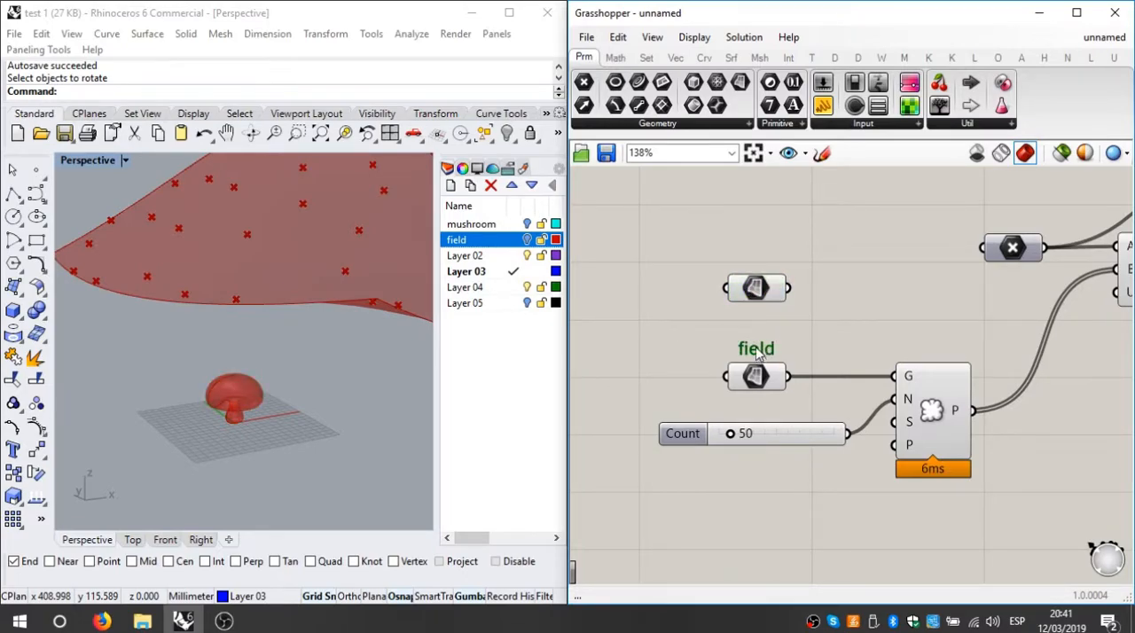
{"action": "mouse_move", "coordinate": [760, 354]}
{"action": "left_mouse_down", "text": "alt"}
{"action": "mouse_move", "coordinate": [766, 363]}
{"action": "mouse_move", "coordinate": [825, 329]}
{"action": "mouse_move", "coordinate": [758, 258]}
{"action": "left_mouse_up", "text": "alt"}
{"action": "double_click", "coordinate": [757, 257]}
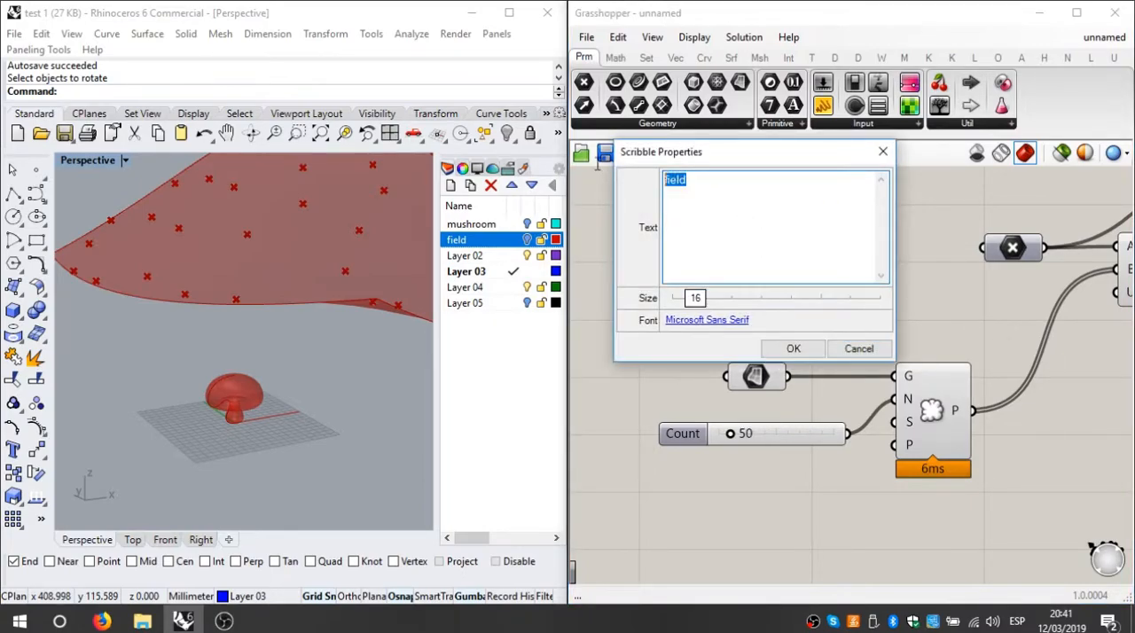
{"action": "type", "text": "mushroom"}
{"action": "left_click", "coordinate": [806, 352]}
{"action": "scroll", "coordinate": [907, 298], "scroll_direction": "down", "scroll_amount": 2}
{"action": "scroll", "coordinate": [869, 288], "scroll_direction": "up", "scroll_amount": 2}
{"action": "left_click", "coordinate": [796, 267]}
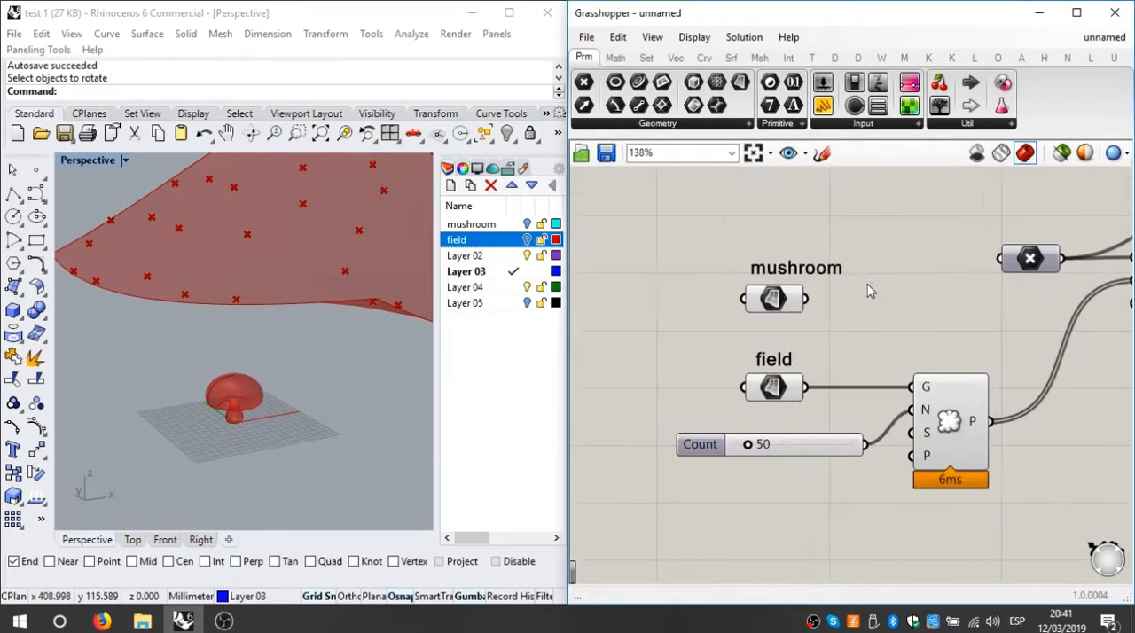
{"action": "left_click_drag", "start_coordinate": [797, 267], "coordinate": [798, 265]}
Step: Connect the mushroom surface parameter to the Move component's geometry input G
{"action": "scroll", "coordinate": [843, 282], "scroll_direction": "down", "scroll_amount": 3}
{"action": "right_click_drag", "start_coordinate": [910, 288], "coordinate": [829, 300]}
{"action": "left_click", "coordinate": [842, 327]}
{"action": "right_click_drag", "start_coordinate": [900, 333], "coordinate": [780, 334]}
{"action": "left_click_drag", "start_coordinate": [605, 309], "coordinate": [958, 358]}
{"action": "left_click", "coordinate": [990, 406]}
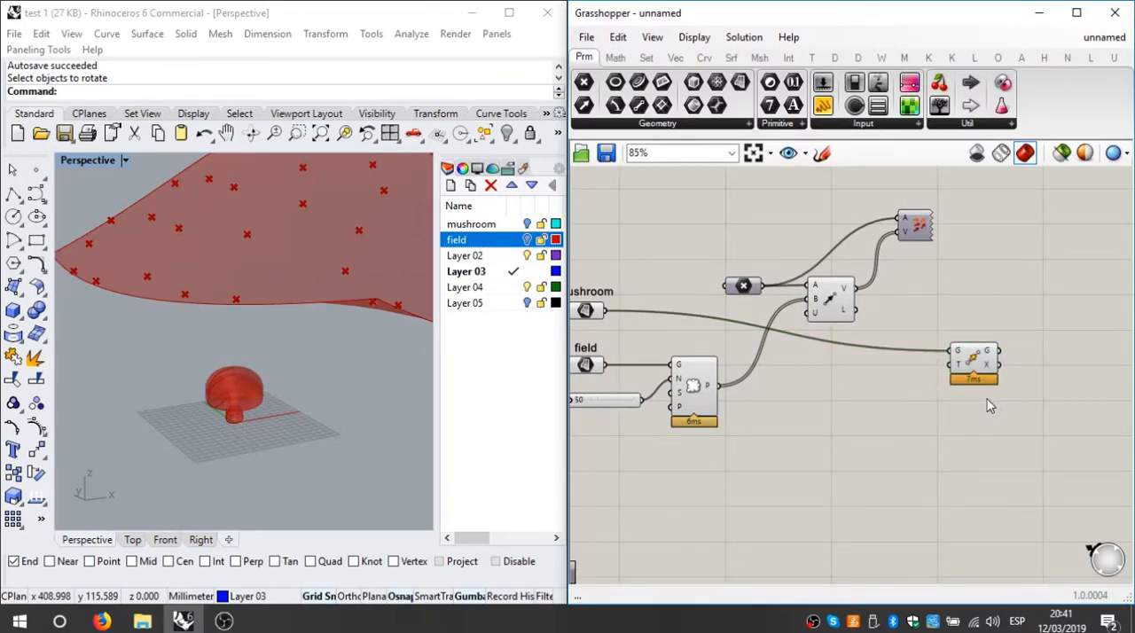
Step: Examine the Move component's motion input T and the mushroom's default displacement in the Perspective viewport
{"action": "left_click", "coordinate": [409, 430]}
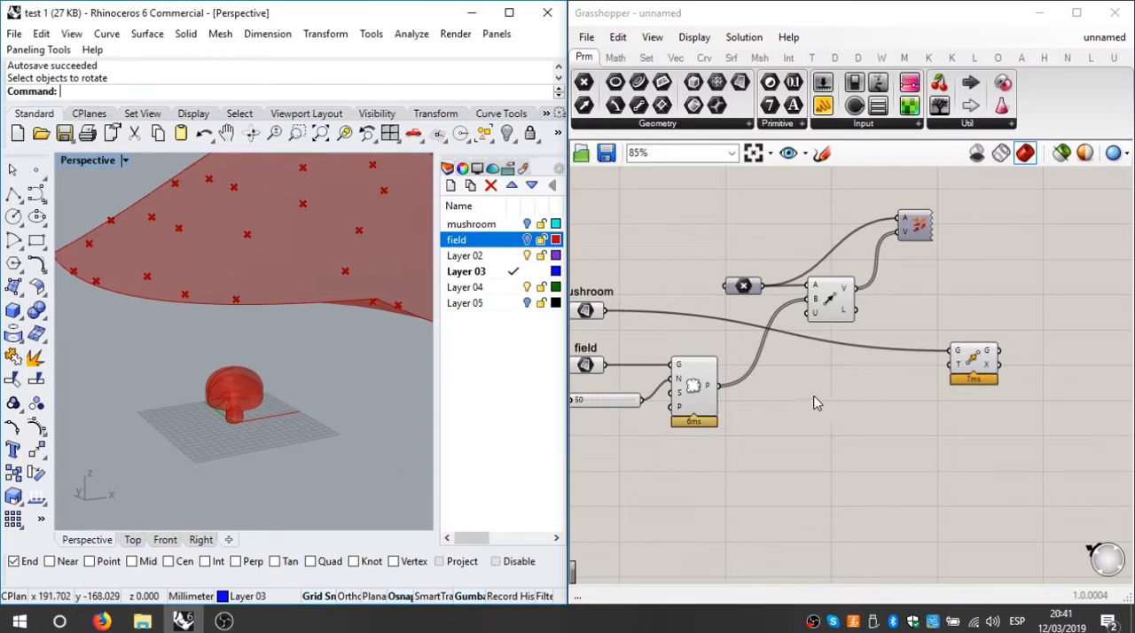
{"action": "scroll", "coordinate": [947, 388], "scroll_direction": "up", "scroll_amount": 4}
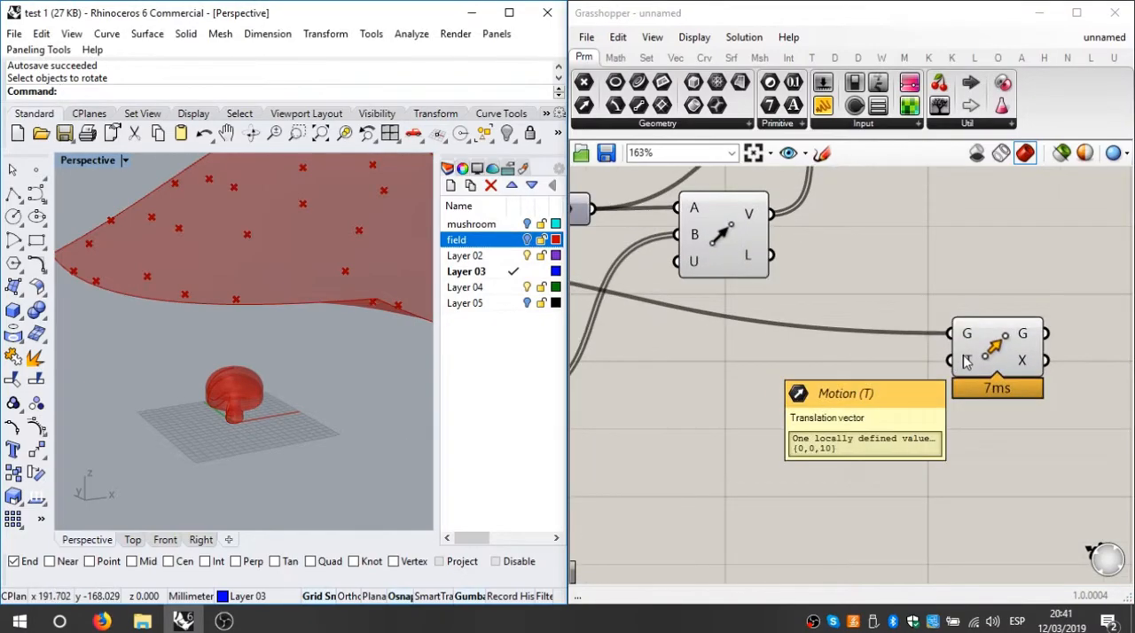
{"action": "right_click_drag", "start_coordinate": [246, 415], "coordinate": [175, 278]}
{"action": "right_click_drag", "start_coordinate": [903, 455], "coordinate": [907, 493]}
{"action": "scroll", "coordinate": [886, 443], "scroll_direction": "down", "scroll_amount": 1}
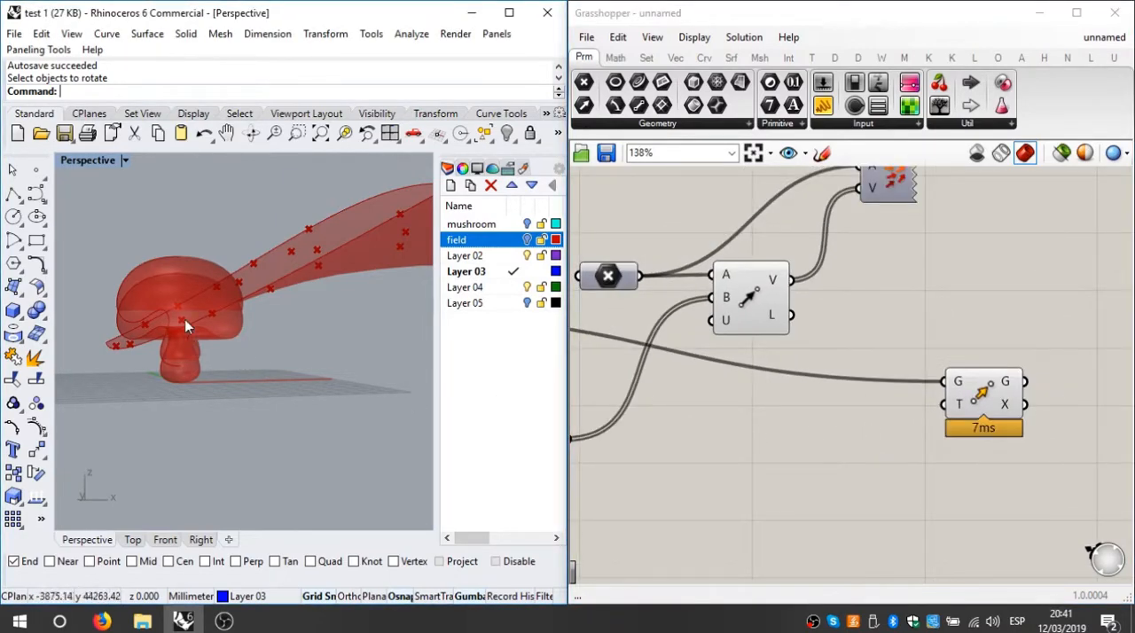
{"action": "mouse_move", "coordinate": [965, 407]}
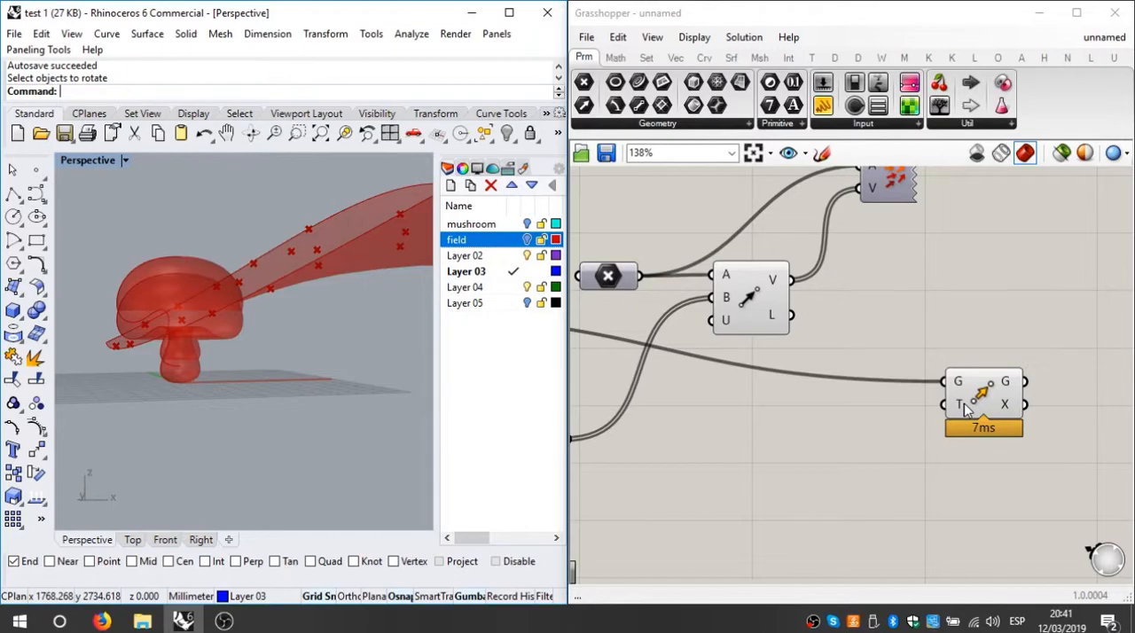
{"action": "right_click_drag", "start_coordinate": [78, 276], "coordinate": [128, 321]}
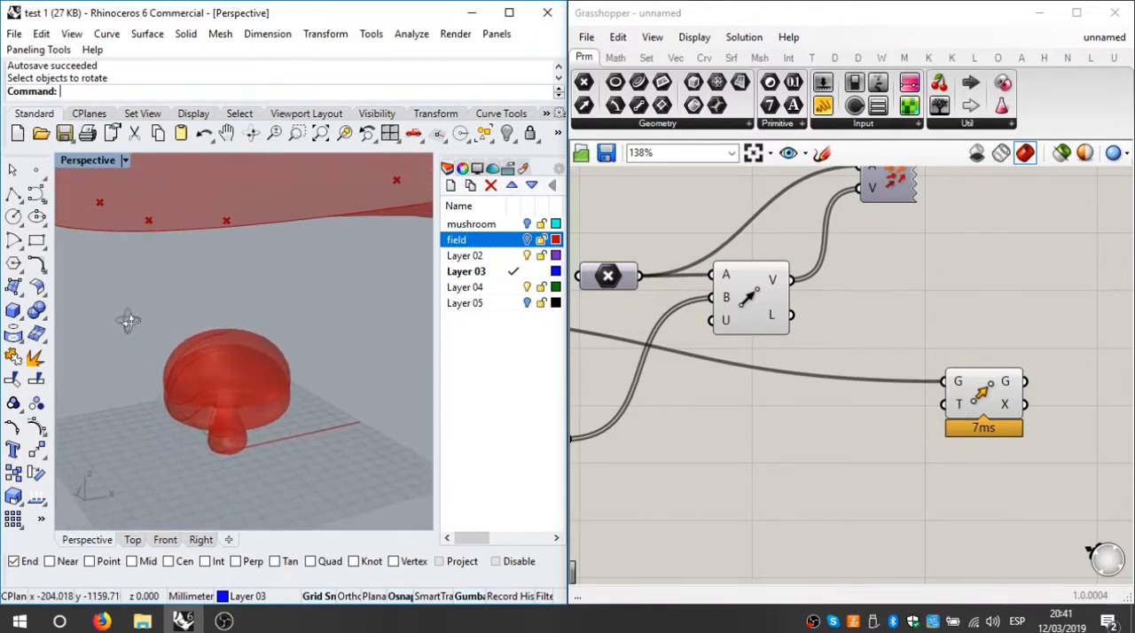
{"action": "left_click_drag", "start_coordinate": [1039, 316], "coordinate": [927, 470]}
{"action": "left_click", "coordinate": [913, 456]}
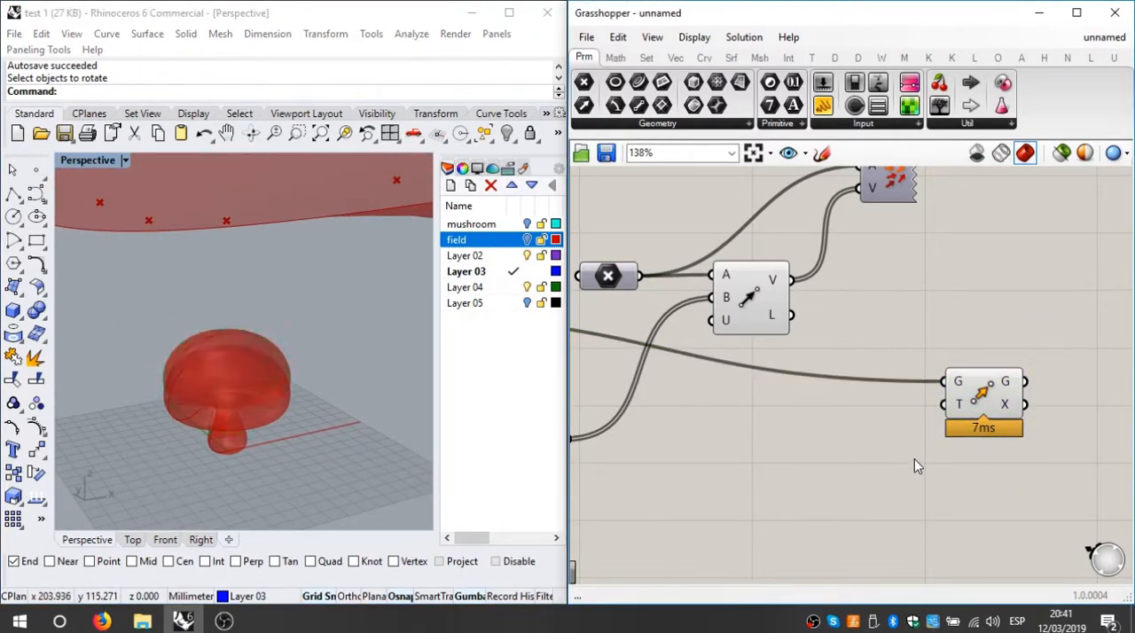
{"action": "right_click_drag", "start_coordinate": [936, 471], "coordinate": [917, 444]}
{"action": "right_click_drag", "start_coordinate": [905, 379], "coordinate": [921, 411]}
Step: Connect the Vector 2Pt output V to the Move component's motion input T and view the field in Perspective
{"action": "scroll", "coordinate": [817, 315], "scroll_direction": "down", "scroll_amount": 1}
{"action": "right_click_drag", "start_coordinate": [817, 318], "coordinate": [807, 324]}
{"action": "left_click_drag", "start_coordinate": [780, 298], "coordinate": [910, 409]}
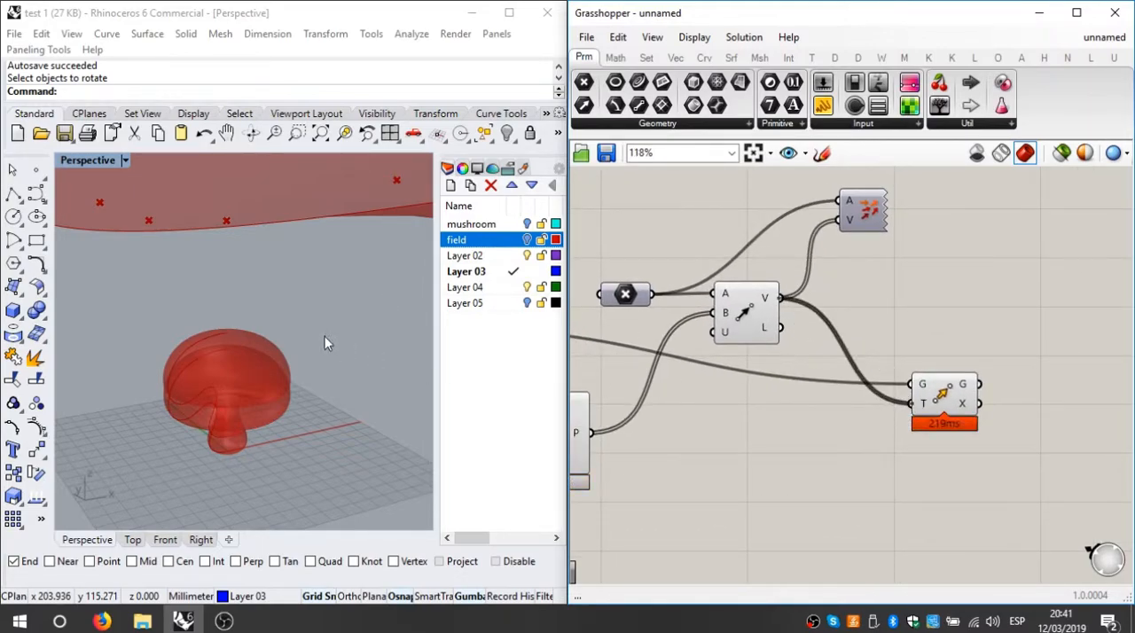
{"action": "right_click_drag", "start_coordinate": [303, 347], "coordinate": [285, 293]}
{"action": "right_click_drag", "start_coordinate": [286, 292], "coordinate": [285, 367], "text": "shift"}
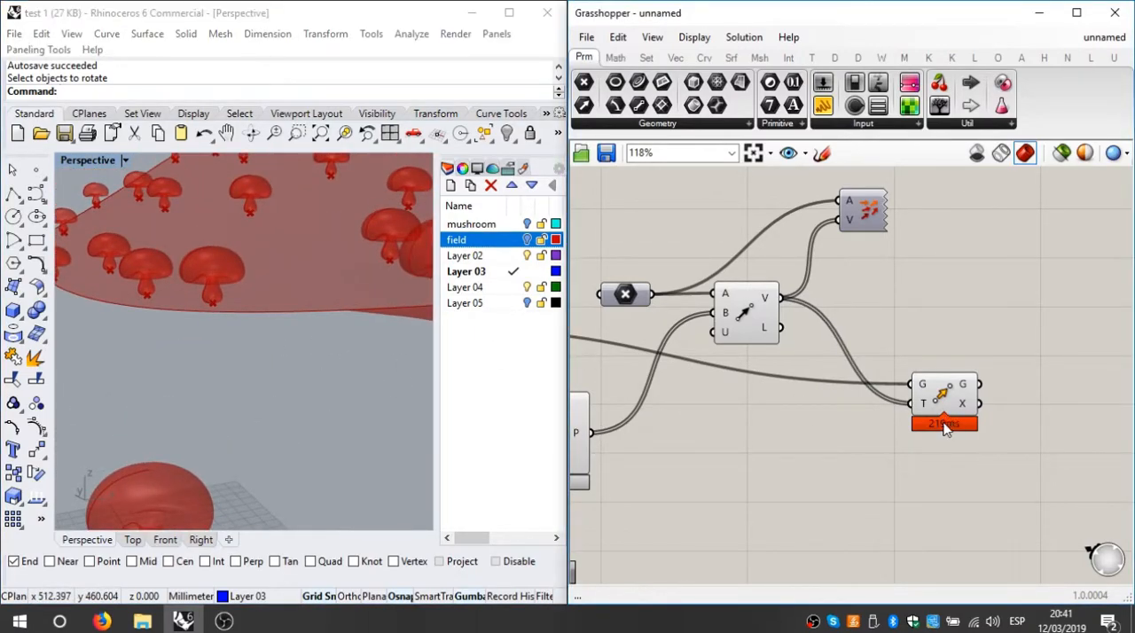
Step: Select the Move component to highlight its output and examine the mushroom copies across the whole field
{"action": "scroll", "coordinate": [945, 423], "scroll_direction": "up", "scroll_amount": 5}
{"action": "scroll", "coordinate": [889, 443], "scroll_direction": "down", "scroll_amount": 4}
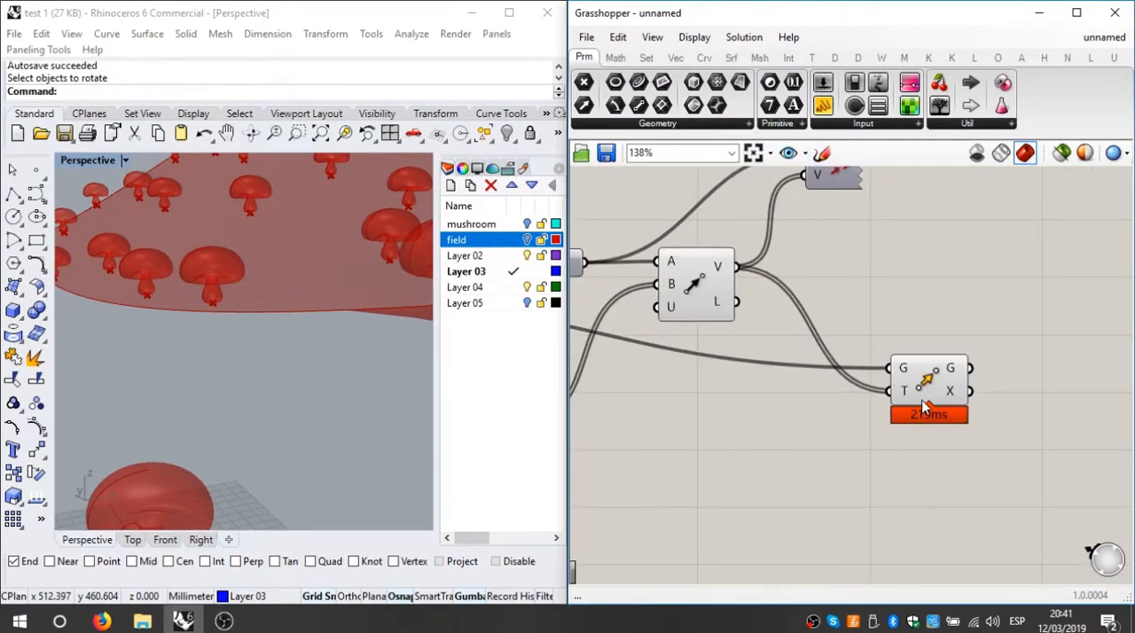
{"action": "left_click", "coordinate": [935, 380]}
{"action": "scroll", "coordinate": [938, 389], "scroll_direction": "up", "scroll_amount": 2}
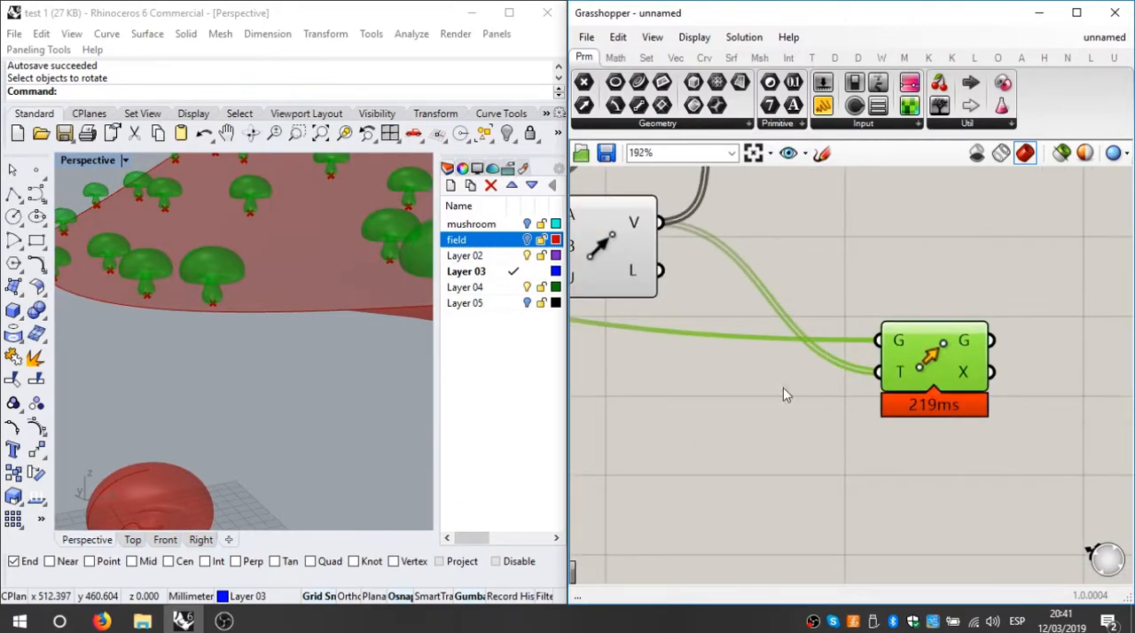
{"action": "right_click_drag", "start_coordinate": [407, 379], "coordinate": [304, 357]}
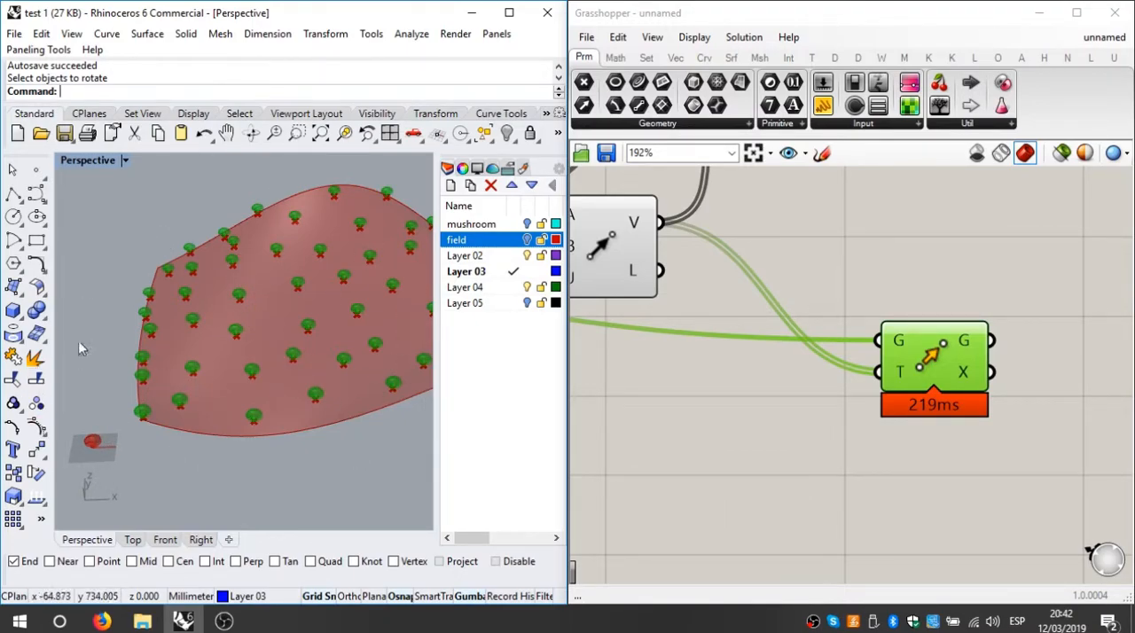
{"action": "right_click_drag", "start_coordinate": [271, 382], "coordinate": [223, 441]}
{"action": "scroll", "coordinate": [253, 398], "scroll_direction": "up", "scroll_amount": 3}
{"action": "scroll", "coordinate": [843, 423], "scroll_direction": "down", "scroll_amount": 3}
Step: Increase the Count slider feeding the field's population to 254 and view the denser distribution
{"action": "right_click_drag", "start_coordinate": [761, 442], "coordinate": [1038, 367]}
{"action": "scroll", "coordinate": [705, 390], "scroll_direction": "up", "scroll_amount": 4}
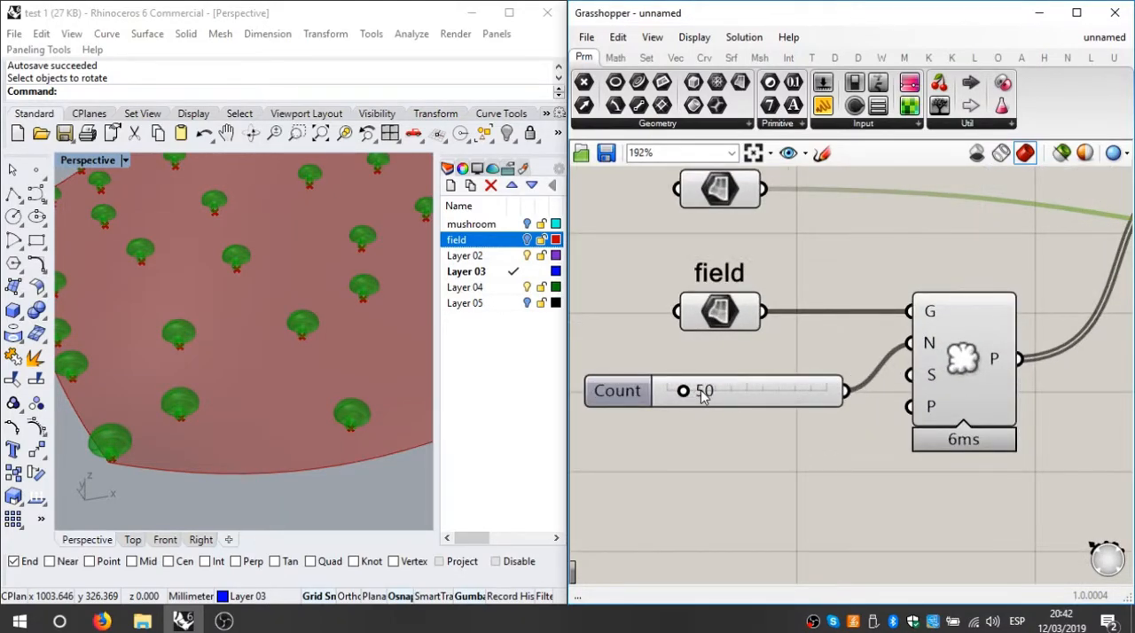
{"action": "left_click_drag", "start_coordinate": [687, 397], "coordinate": [762, 401]}
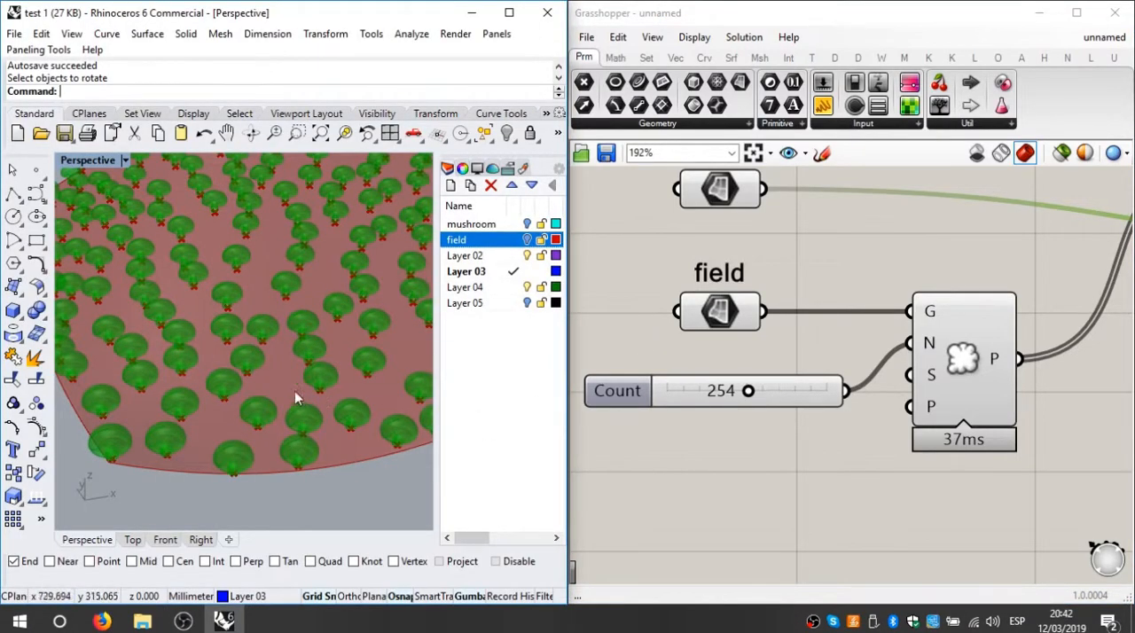
{"action": "mouse_move", "coordinate": [295, 426]}
{"action": "right_mouse_down", "text": "shift"}
{"action": "mouse_move", "coordinate": [278, 464]}
{"action": "mouse_move", "coordinate": [281, 398]}
{"action": "mouse_move", "coordinate": [317, 342]}
{"action": "mouse_move", "coordinate": [331, 426]}
{"action": "mouse_move", "coordinate": [240, 458]}
{"action": "mouse_move", "coordinate": [296, 438]}
{"action": "mouse_move", "coordinate": [311, 415]}
{"action": "right_mouse_up", "text": "shift"}
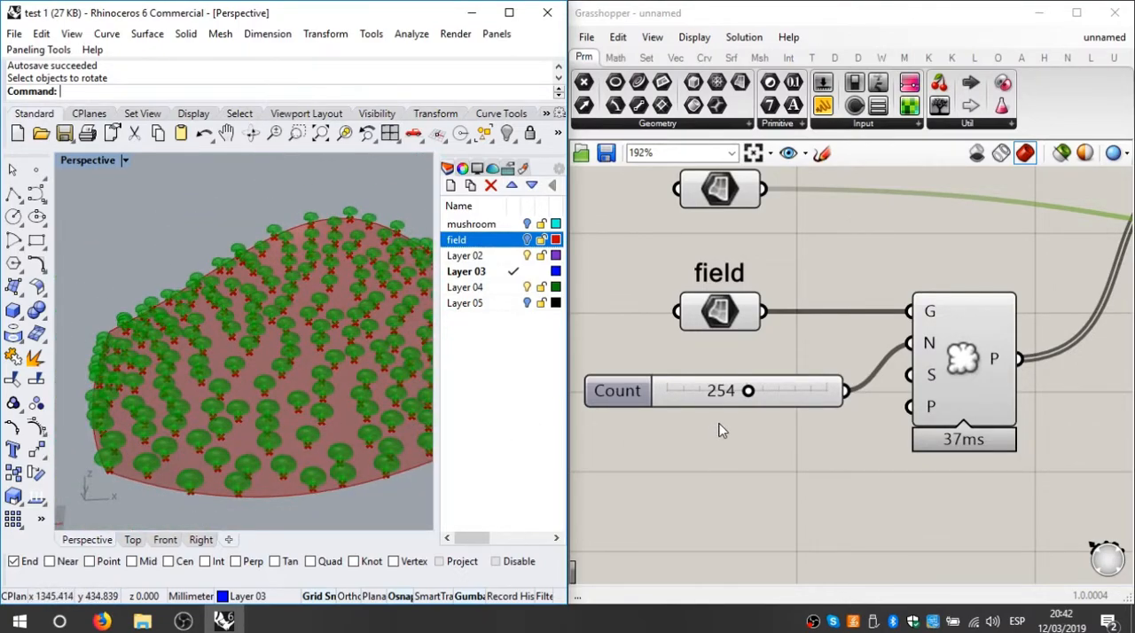
Step: Set the Count slider feeding the field's population to 10
{"action": "double_click", "coordinate": [718, 391]}
{"action": "type", "text": "10"}
{"action": "key", "text": "Return"}
Step: Examine the reduced set of mushroom copies and the original mushroom in the Perspective viewport
{"action": "right_click_drag", "start_coordinate": [185, 345], "coordinate": [211, 394]}
{"action": "scroll", "coordinate": [271, 317], "scroll_direction": "down", "scroll_amount": 4}
{"action": "scroll", "coordinate": [211, 397], "scroll_direction": "up", "scroll_amount": 5}
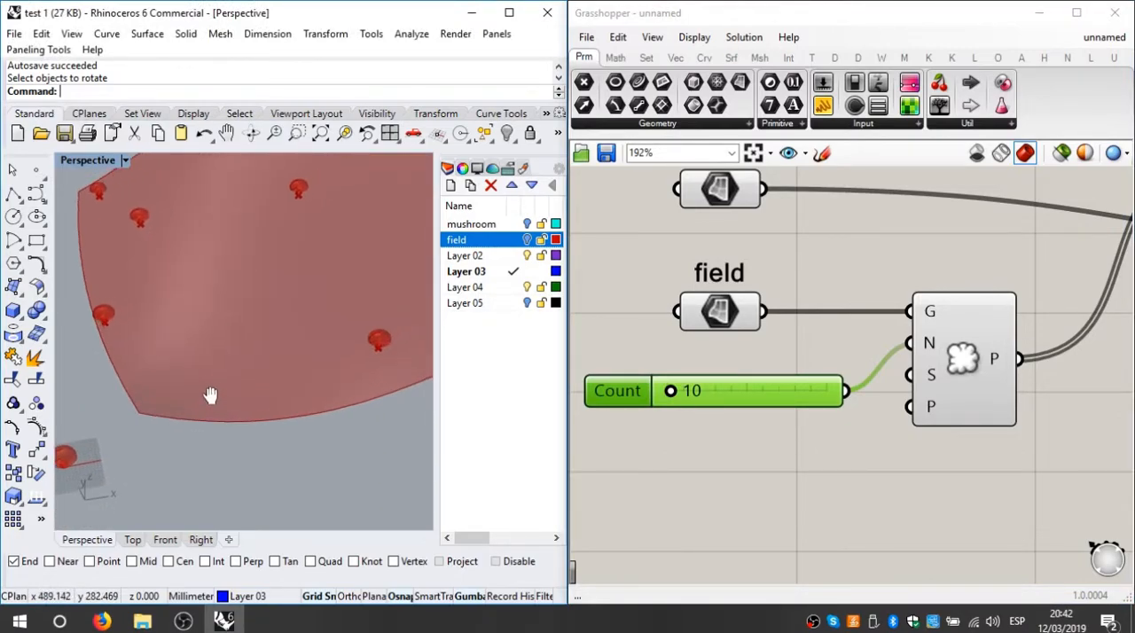
{"action": "scroll", "coordinate": [211, 395], "scroll_direction": "down", "scroll_amount": 5}
{"action": "right_click_drag", "start_coordinate": [290, 387], "coordinate": [180, 450]}
{"action": "scroll", "coordinate": [128, 425], "scroll_direction": "up", "scroll_amount": 6}
{"action": "scroll", "coordinate": [102, 455], "scroll_direction": "up", "scroll_amount": 3}
{"action": "scroll", "coordinate": [102, 455], "scroll_direction": "up", "scroll_amount": 2}
{"action": "scroll", "coordinate": [227, 370], "scroll_direction": "down", "scroll_amount": 5}
{"action": "scroll", "coordinate": [172, 419], "scroll_direction": "up", "scroll_amount": 6}
{"action": "scroll", "coordinate": [225, 366], "scroll_direction": "down", "scroll_amount": 6}
{"action": "right_click_drag", "start_coordinate": [225, 366], "coordinate": [231, 407]}
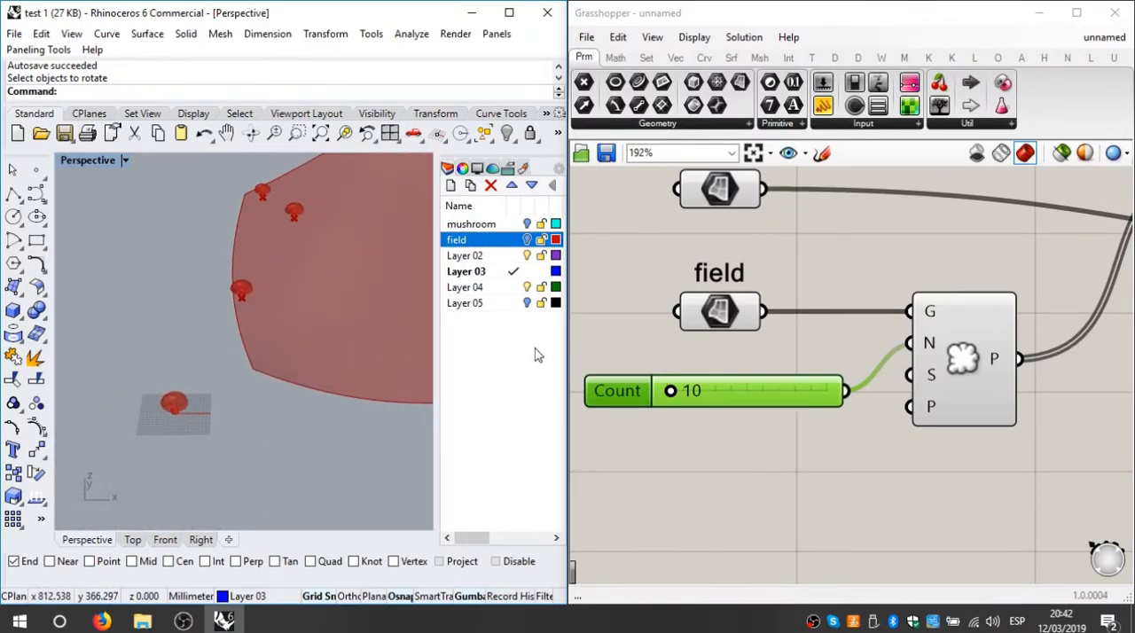
Step: Review the complete definition on the canvas, from the mushroom and field parameters through to the Move component
{"action": "scroll", "coordinate": [906, 393], "scroll_direction": "down", "scroll_amount": 3}
{"action": "right_click_drag", "start_coordinate": [1078, 328], "coordinate": [938, 353]}
{"action": "scroll", "coordinate": [938, 353], "scroll_direction": "down", "scroll_amount": 2}
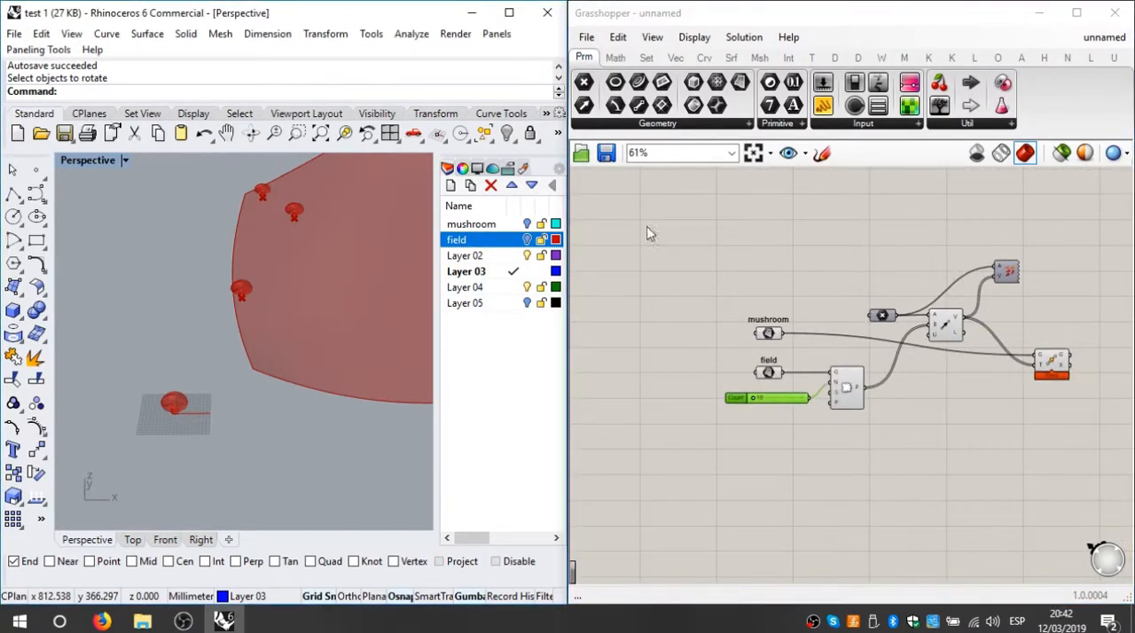
{"action": "scroll", "coordinate": [913, 293], "scroll_direction": "up", "scroll_amount": 1}
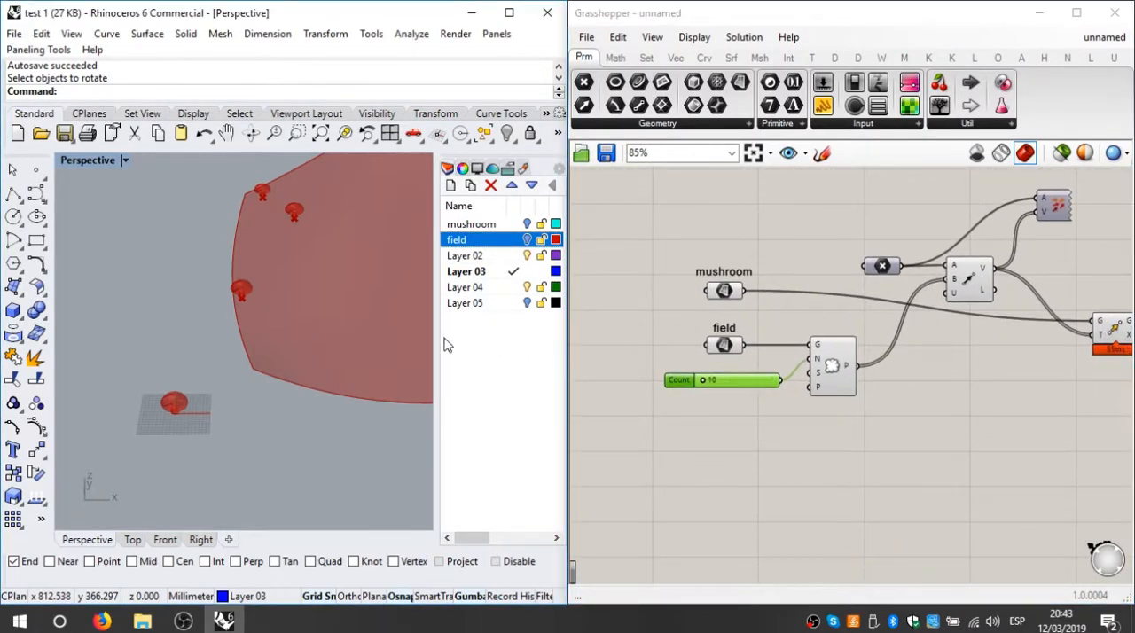
{"action": "scroll", "coordinate": [155, 418], "scroll_direction": "up", "scroll_amount": 9}
{"action": "scroll", "coordinate": [215, 393], "scroll_direction": "down", "scroll_amount": 6}
{"action": "right_click_drag", "start_coordinate": [270, 345], "coordinate": [245, 368], "text": "shift"}
{"action": "middle_click", "coordinate": [1039, 383]}
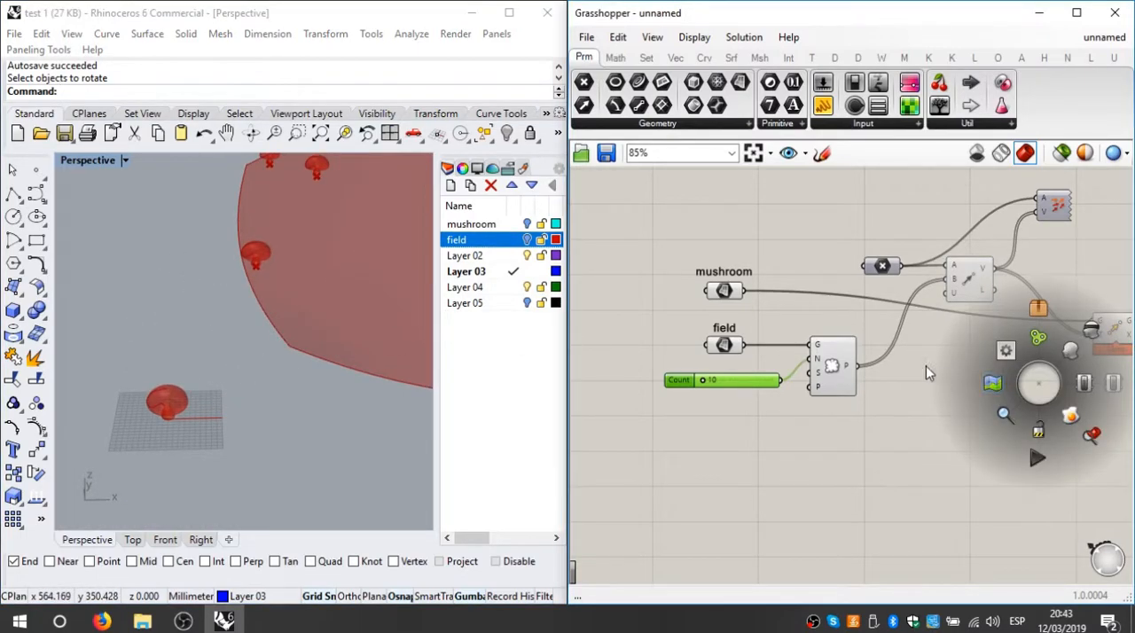
{"action": "scroll", "coordinate": [922, 383], "scroll_direction": "down", "scroll_amount": 3}
Step: Turn on the mushroom layer and view the original mushroom on the grid in Perspective
{"action": "right_click_drag", "start_coordinate": [365, 425], "coordinate": [239, 408]}
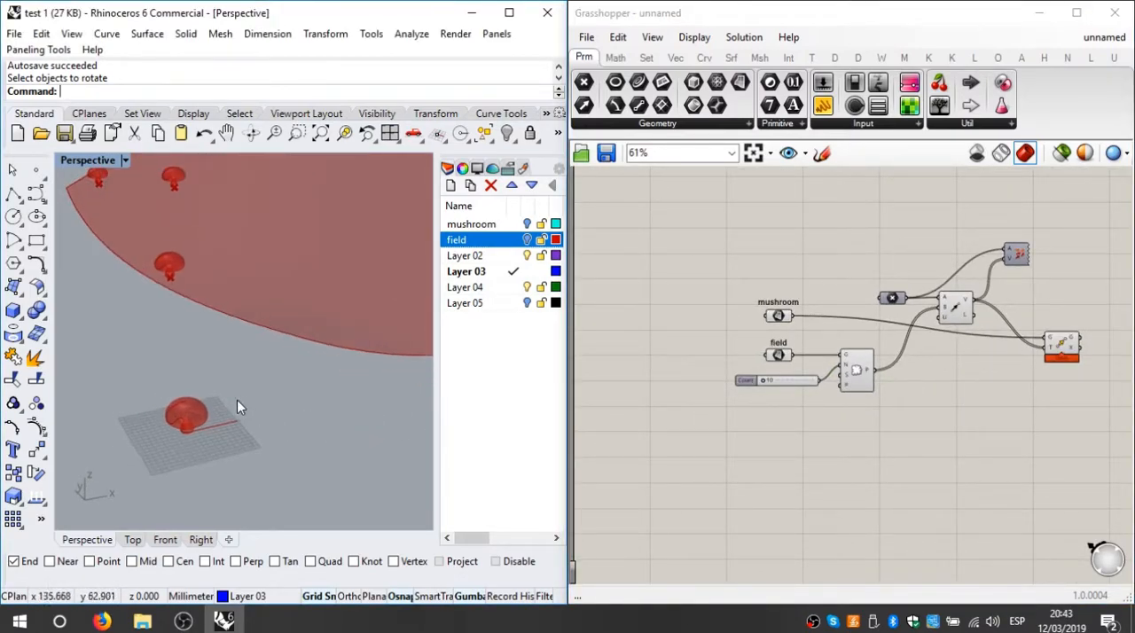
{"action": "scroll", "coordinate": [191, 412], "scroll_direction": "up", "scroll_amount": 3}
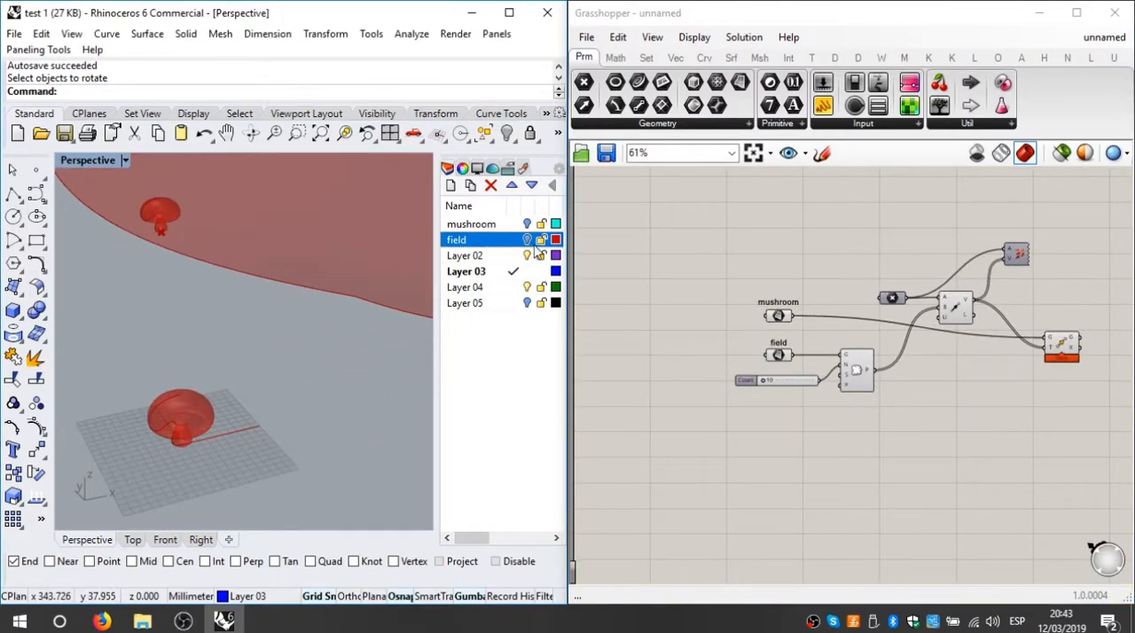
{"action": "left_click", "coordinate": [523, 225]}
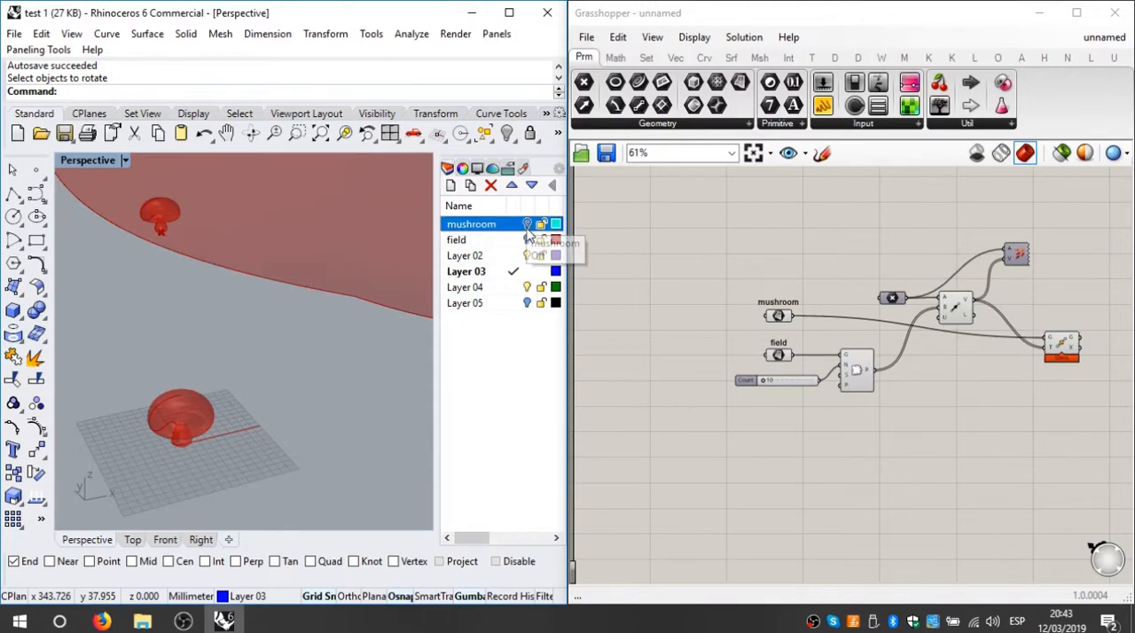
{"action": "right_click_drag", "start_coordinate": [364, 370], "coordinate": [269, 427]}
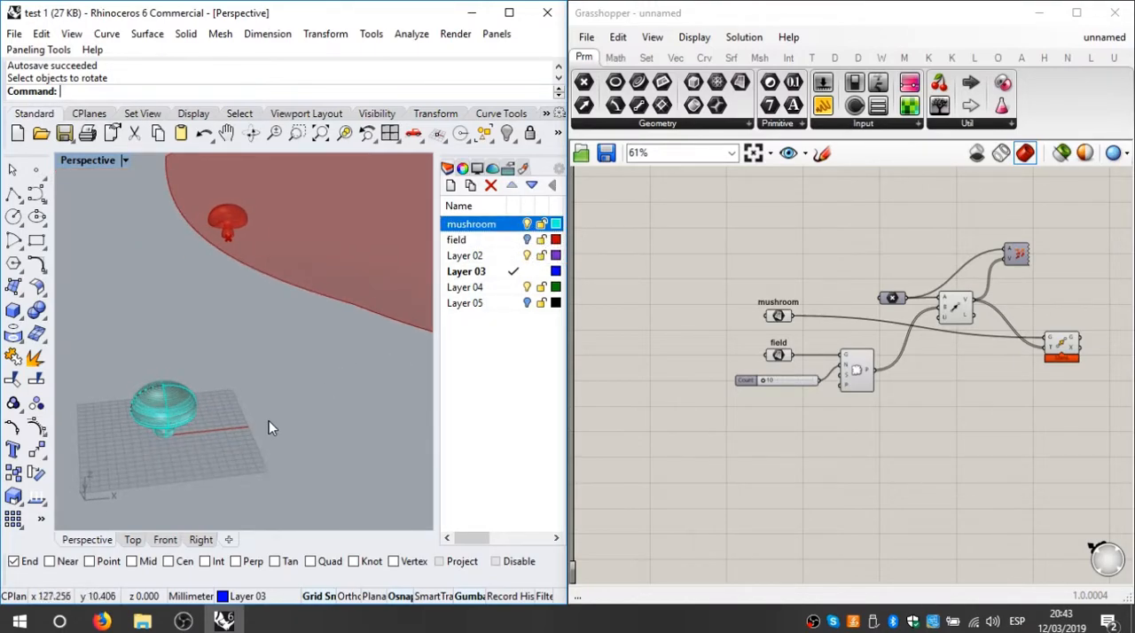
Step: Disable all components of the Grasshopper definition
{"action": "left_click", "coordinate": [687, 380]}
{"action": "left_click_drag", "start_coordinate": [1085, 215], "coordinate": [692, 470]}
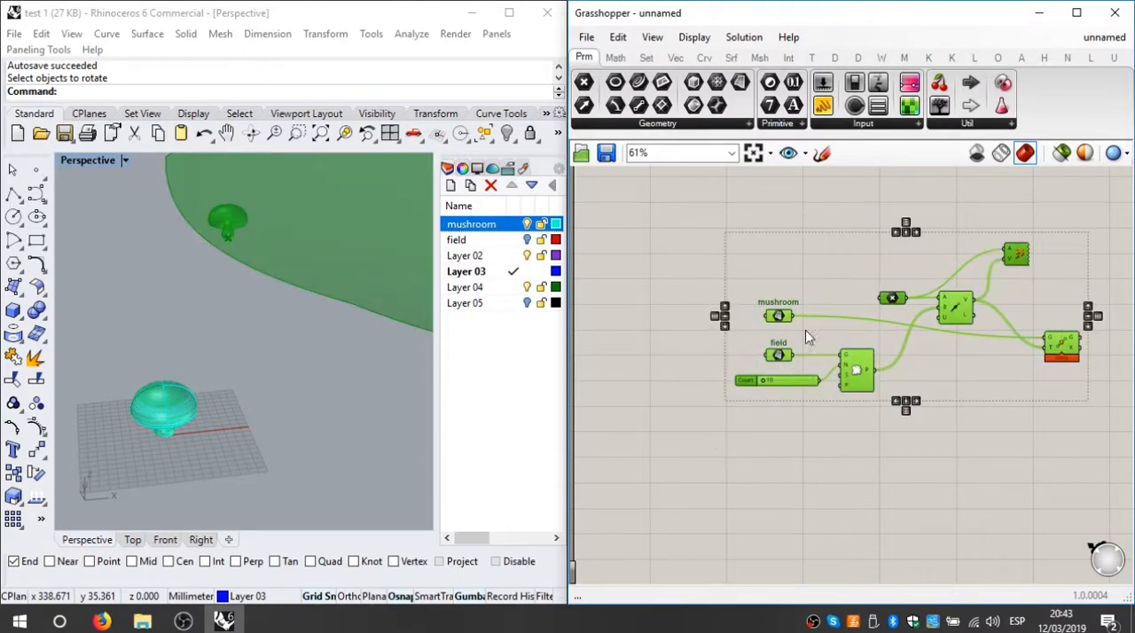
{"action": "right_click", "coordinate": [819, 210]}
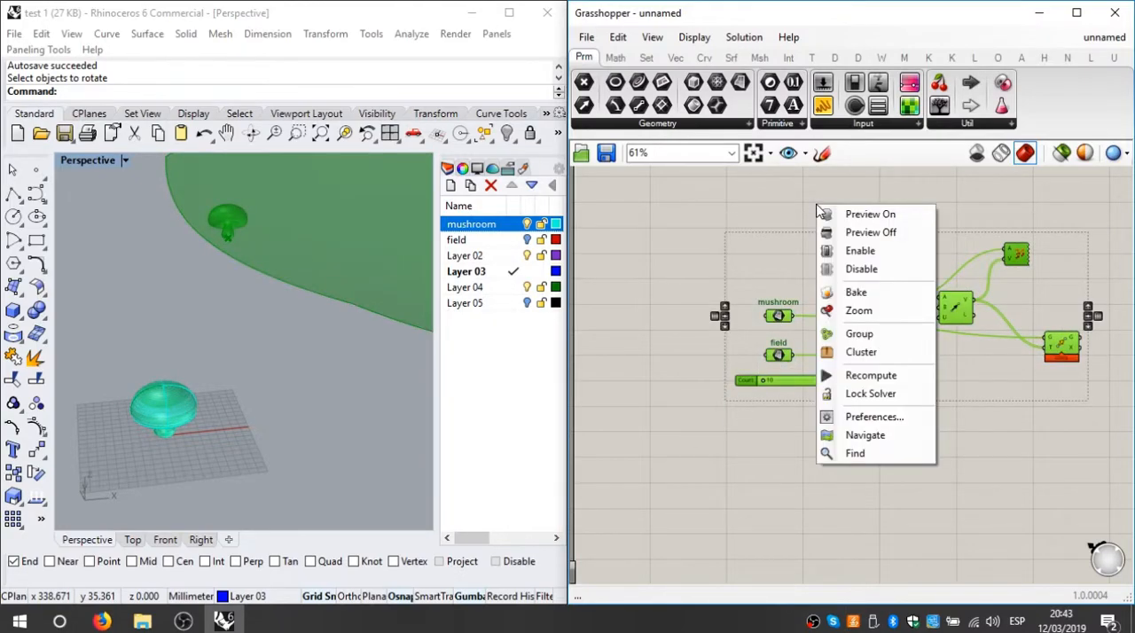
{"action": "left_click", "coordinate": [858, 269]}
Step: Create a polygon mesh from the original mushroom surface in Rhino, with a density of 0.46
{"action": "right_click_drag", "start_coordinate": [235, 388], "coordinate": [313, 356]}
{"action": "scroll", "coordinate": [313, 357], "scroll_direction": "up", "scroll_amount": 5}
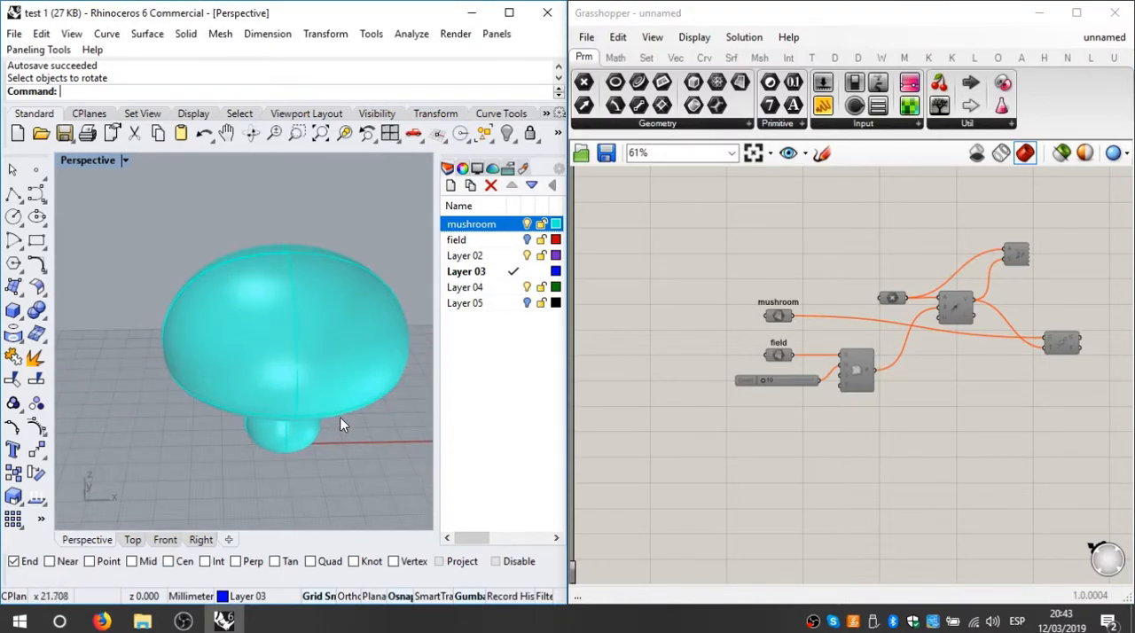
{"action": "scroll", "coordinate": [339, 417], "scroll_direction": "down", "scroll_amount": 1}
{"action": "left_click", "coordinate": [330, 415]}
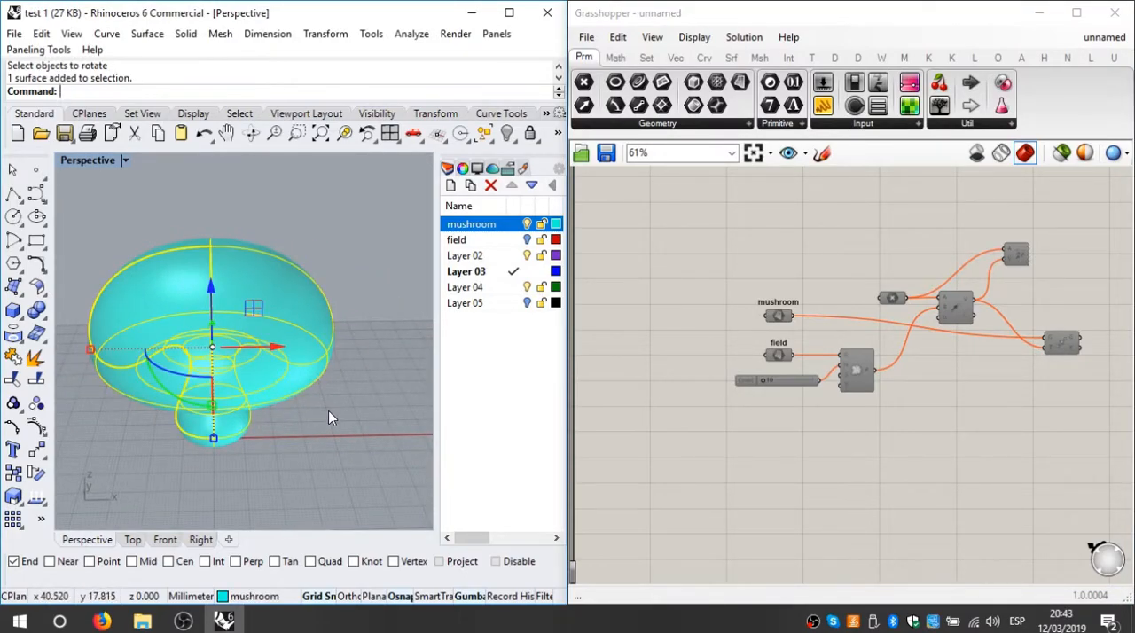
{"action": "type", "text": "Mesh"}
{"action": "key", "text": "Return"}
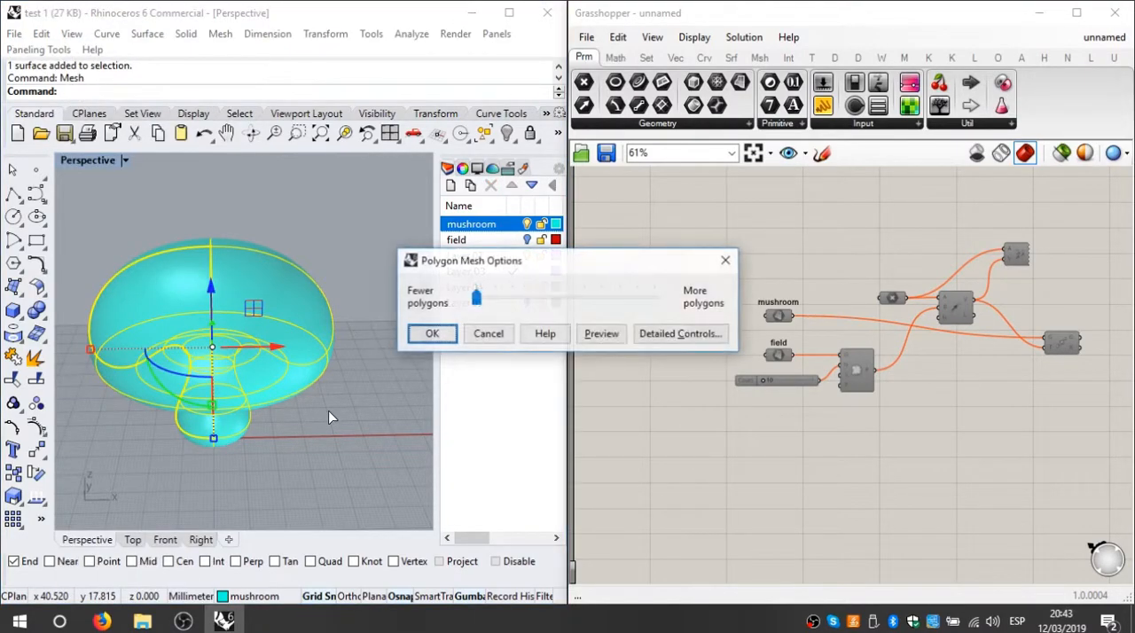
{"action": "left_click_drag", "start_coordinate": [476, 299], "coordinate": [584, 299]}
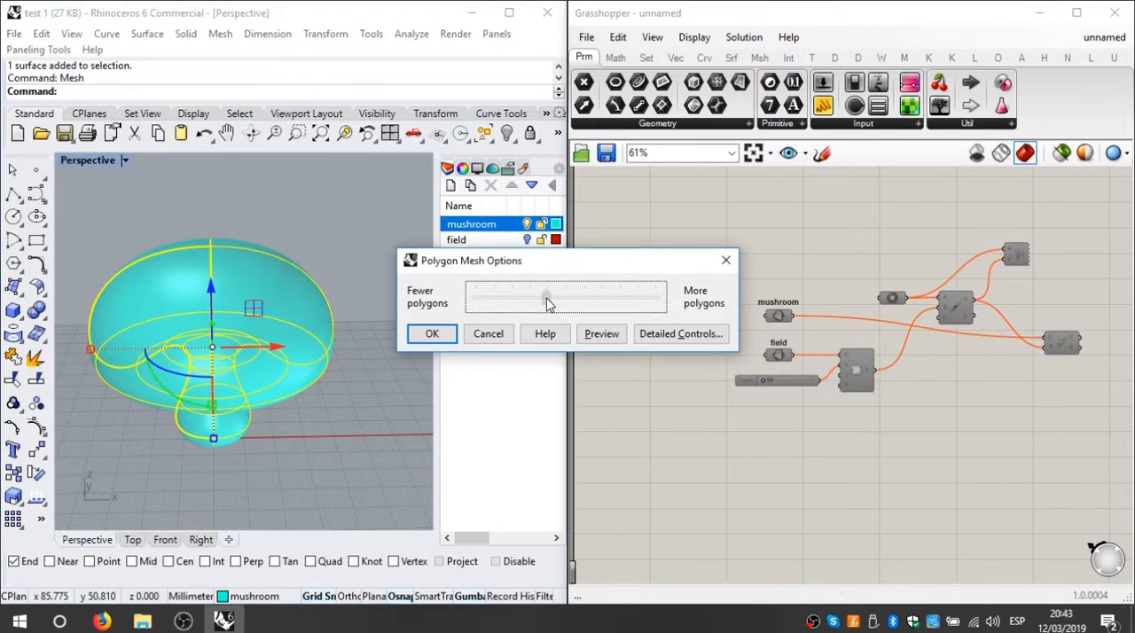
{"action": "left_click", "coordinate": [676, 335]}
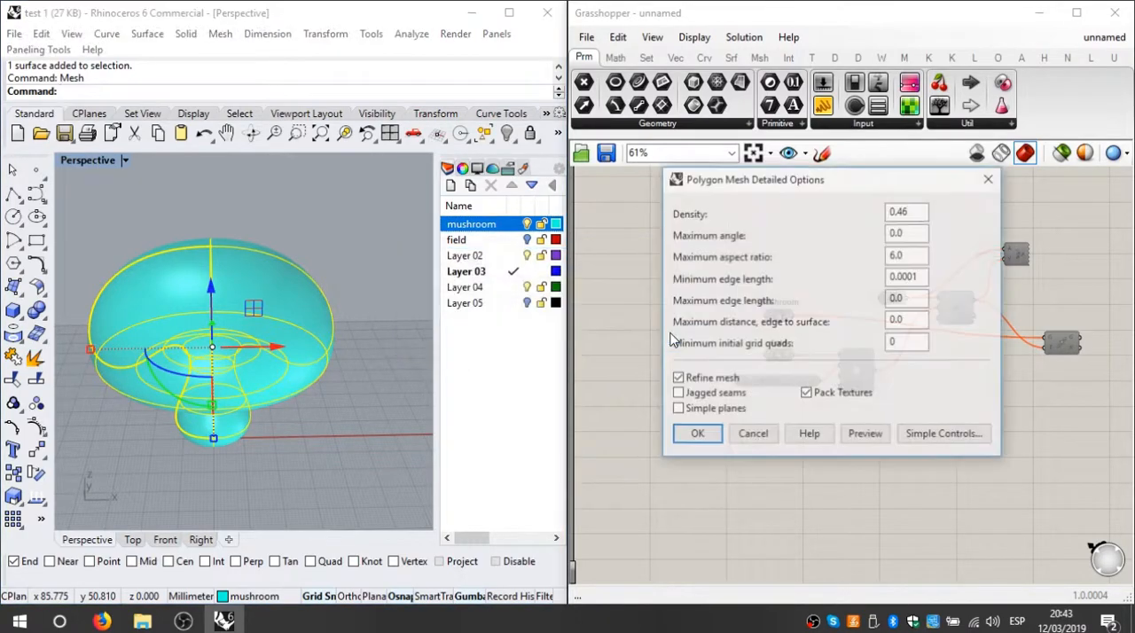
{"action": "left_click_drag", "start_coordinate": [890, 184], "coordinate": [842, 183]}
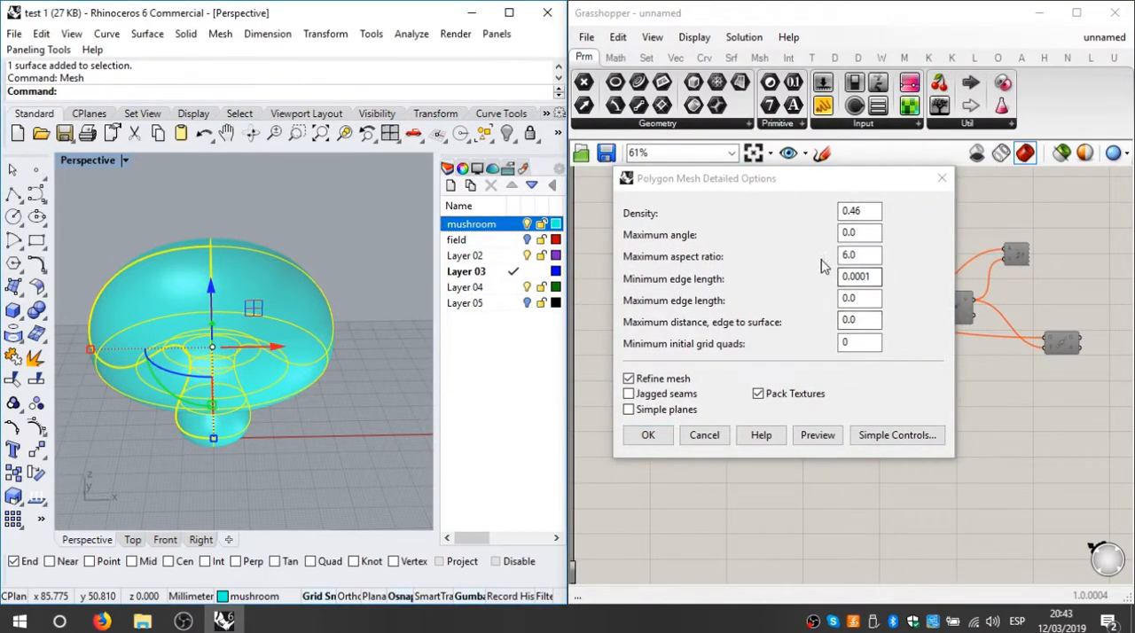
{"action": "left_click", "coordinate": [648, 438]}
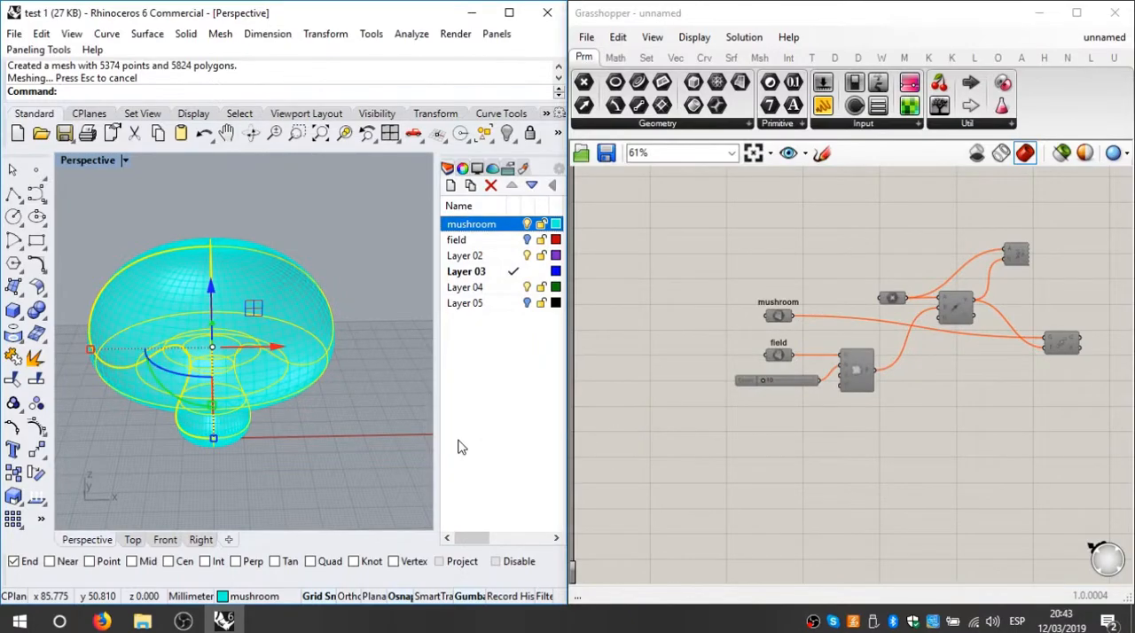
Step: Inspect the mushroom's new mesh and the surface it overlaps in the Perspective viewport
{"action": "left_click", "coordinate": [250, 338]}
{"action": "right_click_drag", "start_coordinate": [306, 434], "coordinate": [350, 400]}
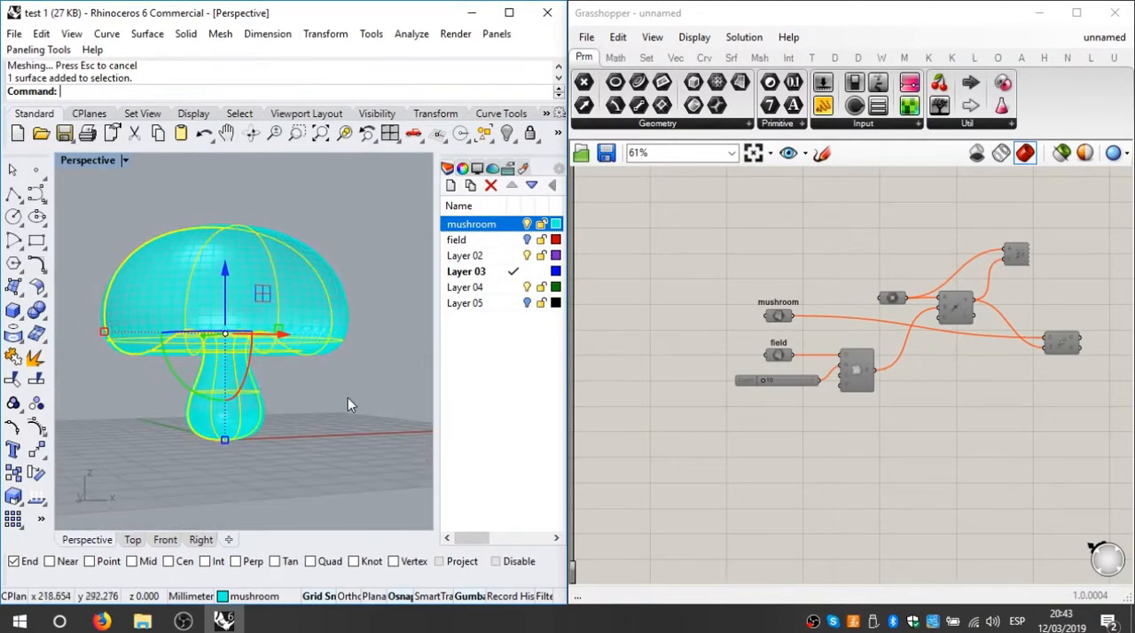
{"action": "left_click", "coordinate": [350, 400]}
{"action": "scroll", "coordinate": [268, 421], "scroll_direction": "up", "scroll_amount": 7}
{"action": "right_click_drag", "start_coordinate": [274, 426], "coordinate": [332, 333]}
{"action": "scroll", "coordinate": [243, 458], "scroll_direction": "down", "scroll_amount": 5}
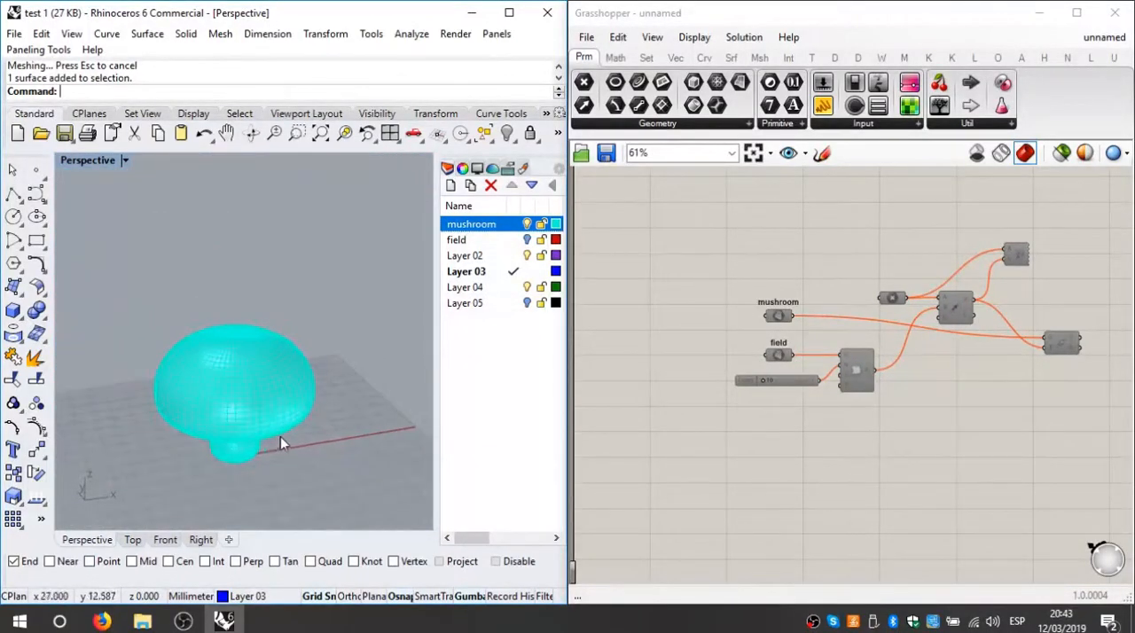
{"action": "left_click", "coordinate": [203, 417]}
{"action": "scroll", "coordinate": [233, 349], "scroll_direction": "up", "scroll_amount": 3}
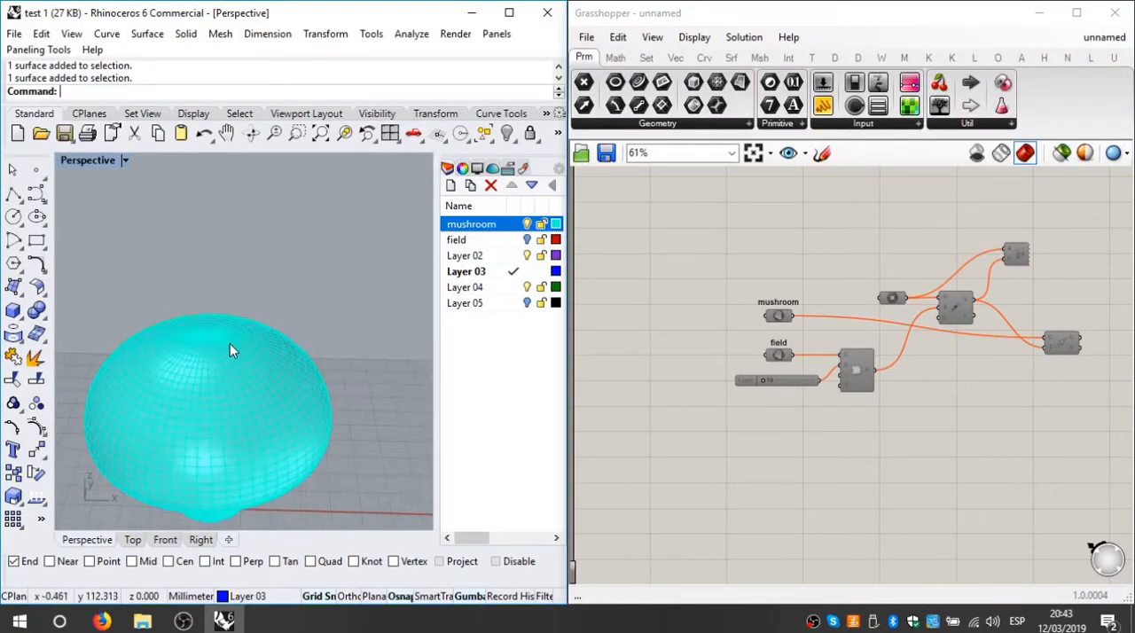
{"action": "left_click", "coordinate": [256, 359]}
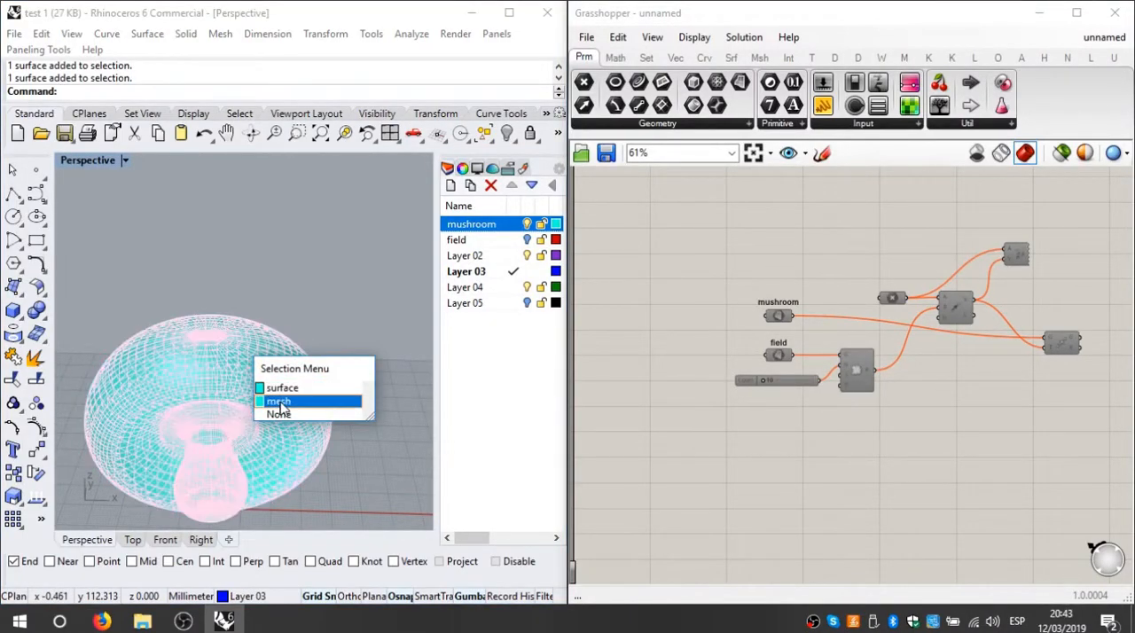
Step: Add a Mesh parameter to the Grasshopper canvas, directly above the mushroom surface parameter
{"action": "scroll", "coordinate": [771, 346], "scroll_direction": "up", "scroll_amount": 3}
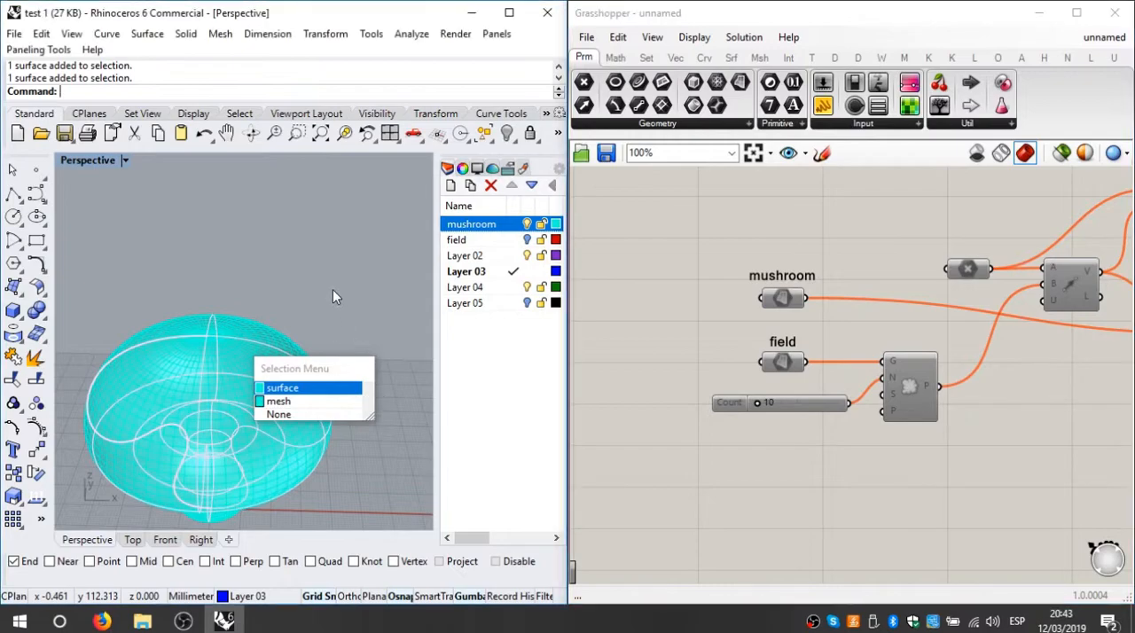
{"action": "scroll", "coordinate": [798, 381], "scroll_direction": "up", "scroll_amount": 2}
{"action": "double_click", "coordinate": [707, 208]}
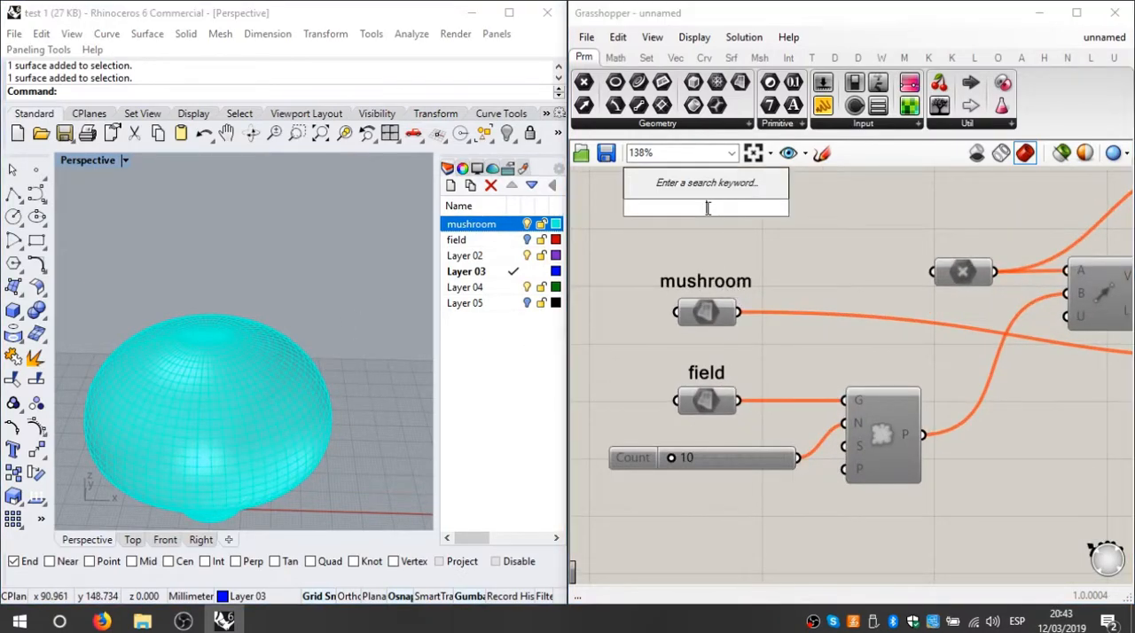
{"action": "type", "text": "mesh"}
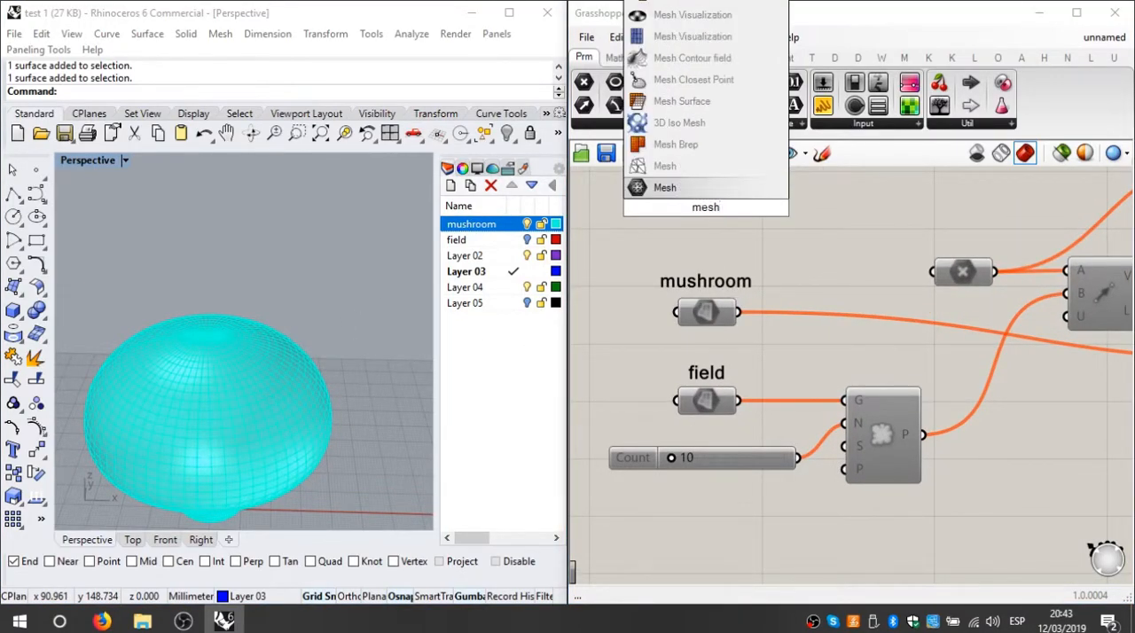
{"action": "key", "text": "Escape"}
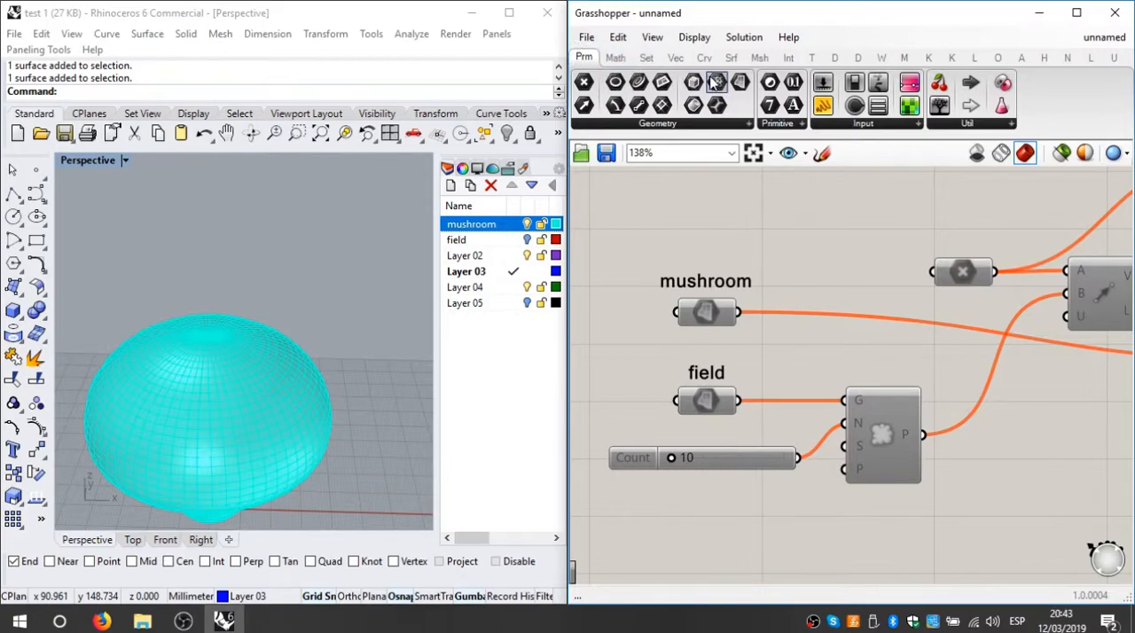
{"action": "left_click_drag", "start_coordinate": [716, 81], "coordinate": [708, 239]}
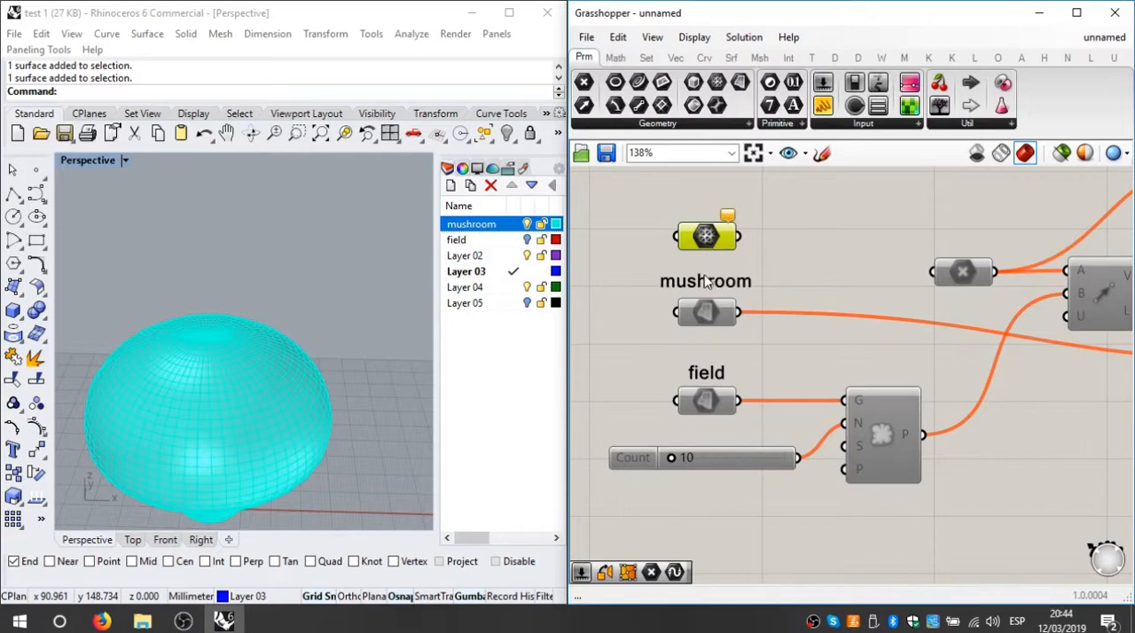
Step: Reference the mushroom's mesh, rather than its surface, in the new Mesh parameter as a single mesh
{"action": "left_click", "coordinate": [252, 395]}
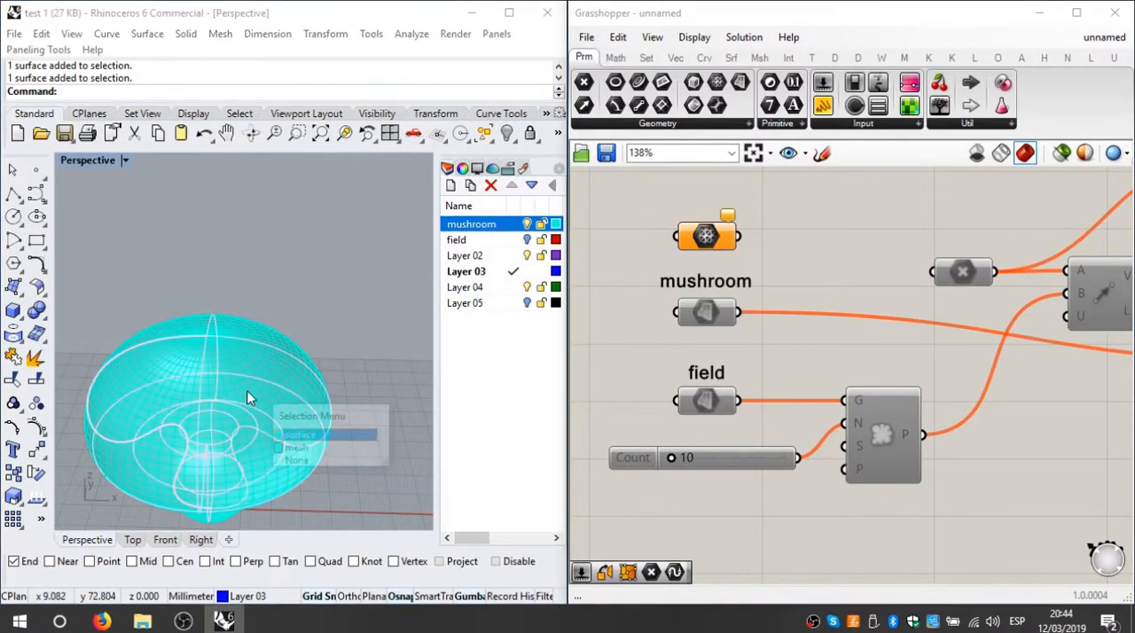
{"action": "left_click", "coordinate": [317, 449]}
{"action": "right_click", "coordinate": [691, 243]}
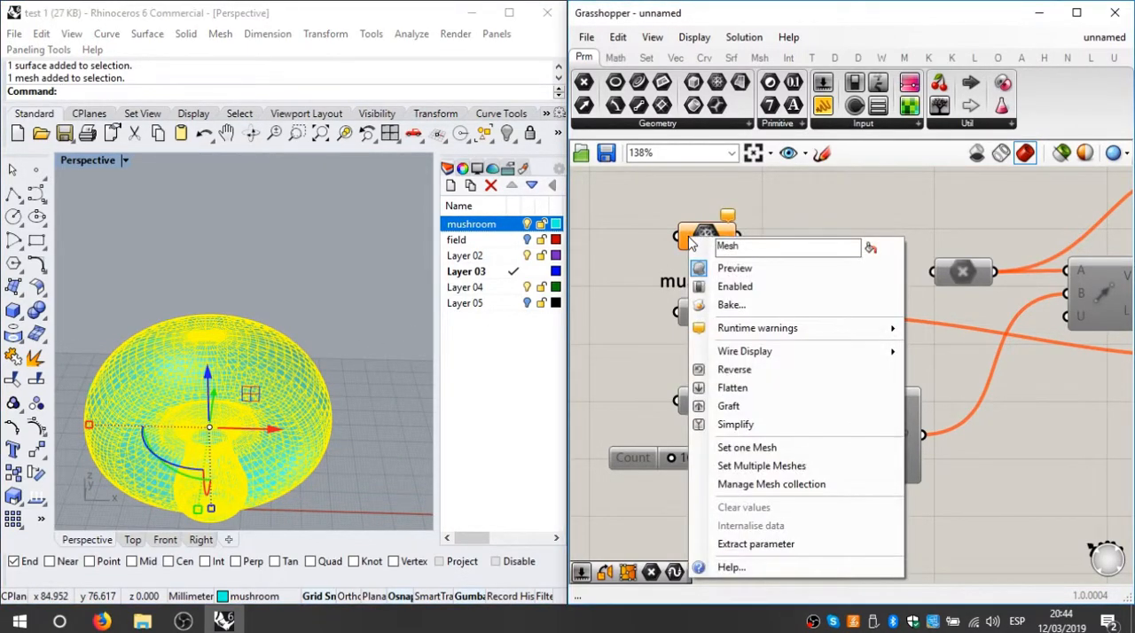
{"action": "left_click", "coordinate": [747, 447]}
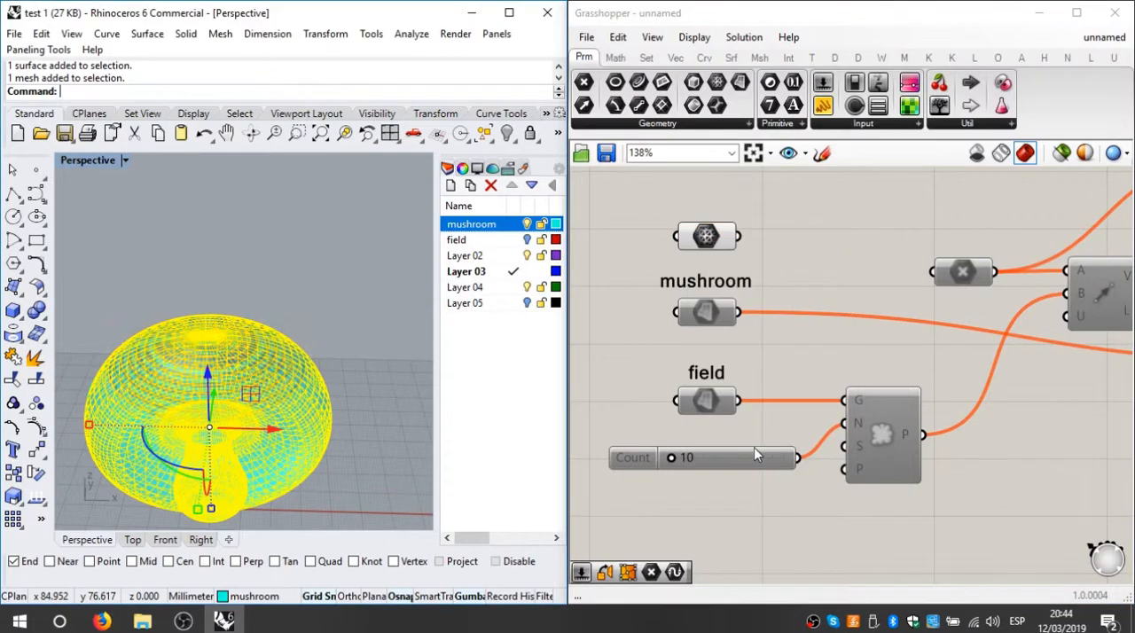
{"action": "left_click", "coordinate": [304, 249]}
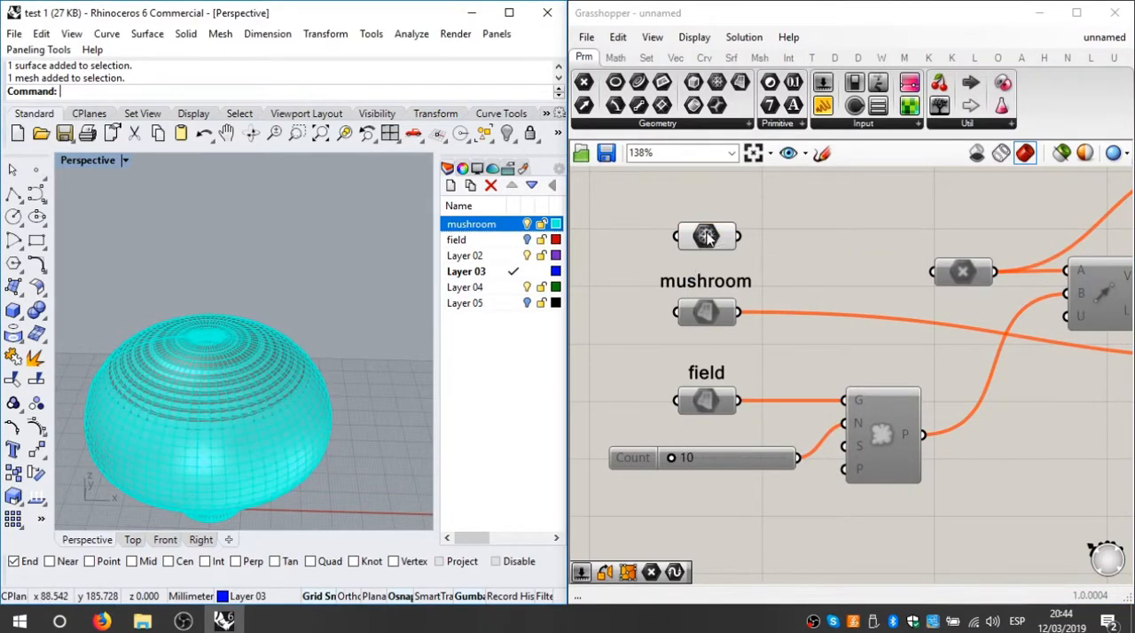
{"action": "mouse_move", "coordinate": [707, 236]}
Step: Connect the Mesh parameter to the Move component's geometry input in place of the mushroom surface parameter
{"action": "scroll", "coordinate": [719, 238], "scroll_direction": "down", "scroll_amount": 3}
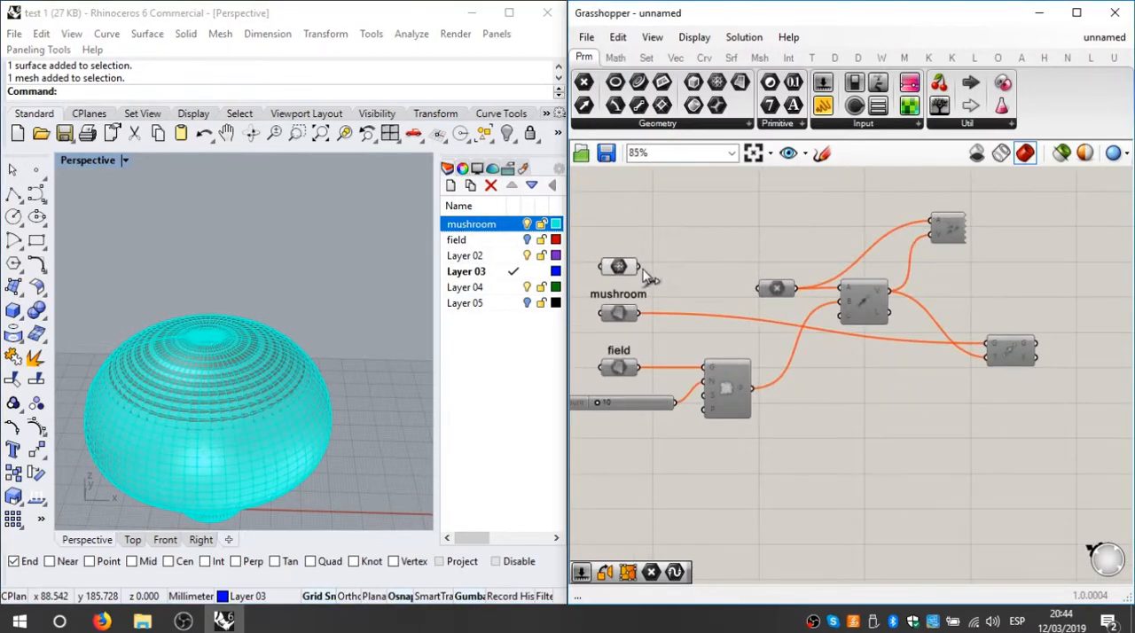
{"action": "left_click_drag", "start_coordinate": [646, 270], "coordinate": [997, 346]}
{"action": "right_click_drag", "start_coordinate": [797, 352], "coordinate": [809, 317]}
{"action": "left_click_drag", "start_coordinate": [639, 234], "coordinate": [635, 241]}
{"action": "left_click", "coordinate": [740, 212]}
Step: Enable all components of the definition again
{"action": "scroll", "coordinate": [780, 235], "scroll_direction": "down", "scroll_amount": 2}
{"action": "left_click_drag", "start_coordinate": [1020, 172], "coordinate": [572, 398]}
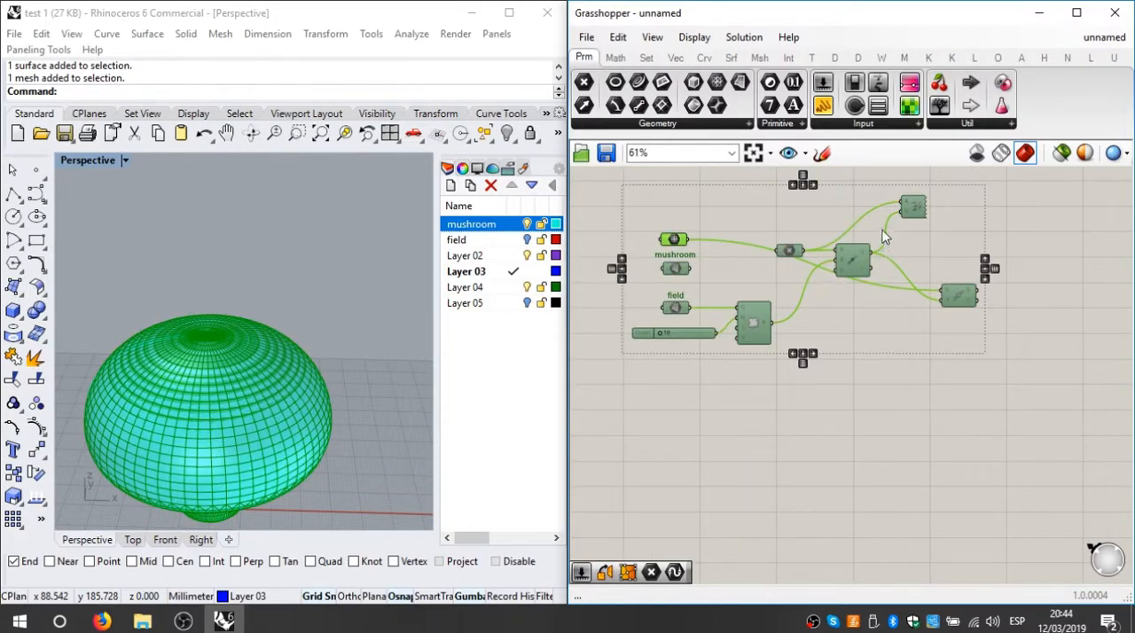
{"action": "right_click", "coordinate": [796, 210]}
{"action": "left_click", "coordinate": [847, 256]}
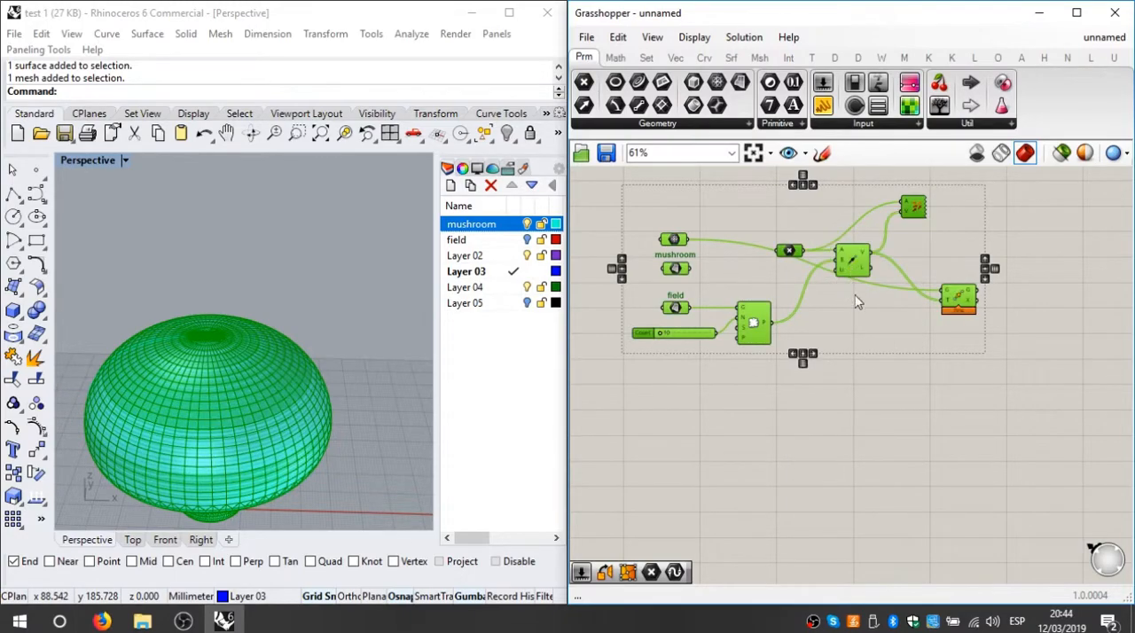
{"action": "left_click", "coordinate": [900, 404]}
Step: Check the Move component's computation time and view the mesh copies on the field in Perspective
{"action": "scroll", "coordinate": [975, 306], "scroll_direction": "up", "scroll_amount": 6}
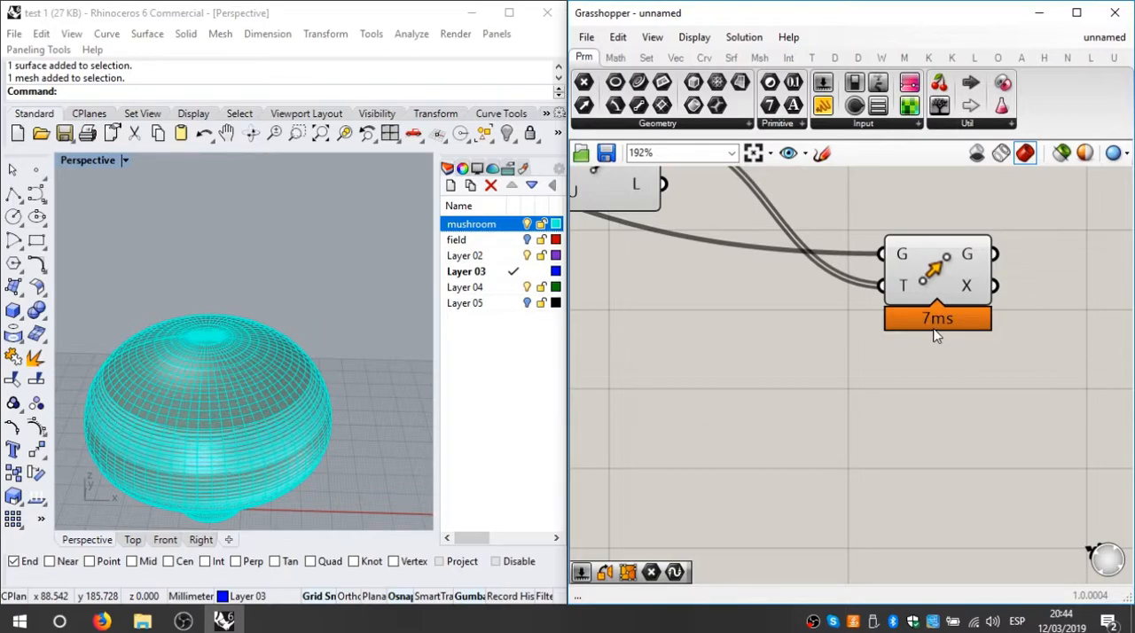
{"action": "scroll", "coordinate": [937, 336], "scroll_direction": "down", "scroll_amount": 5}
{"action": "scroll", "coordinate": [352, 313], "scroll_direction": "up", "scroll_amount": 3}
{"action": "scroll", "coordinate": [368, 306], "scroll_direction": "down", "scroll_amount": 8}
{"action": "scroll", "coordinate": [369, 304], "scroll_direction": "down", "scroll_amount": 1}
{"action": "right_click_drag", "start_coordinate": [370, 304], "coordinate": [241, 431], "text": "shift"}
{"action": "scroll", "coordinate": [758, 296], "scroll_direction": "down", "scroll_amount": 1}
Step: Raise the field population's Count slider to 296 and view the denser mushroom copies in Perspective
{"action": "right_click_drag", "start_coordinate": [759, 296], "coordinate": [1051, 342]}
{"action": "scroll", "coordinate": [715, 399], "scroll_direction": "up", "scroll_amount": 3}
{"action": "left_click_drag", "start_coordinate": [715, 398], "coordinate": [783, 397]}
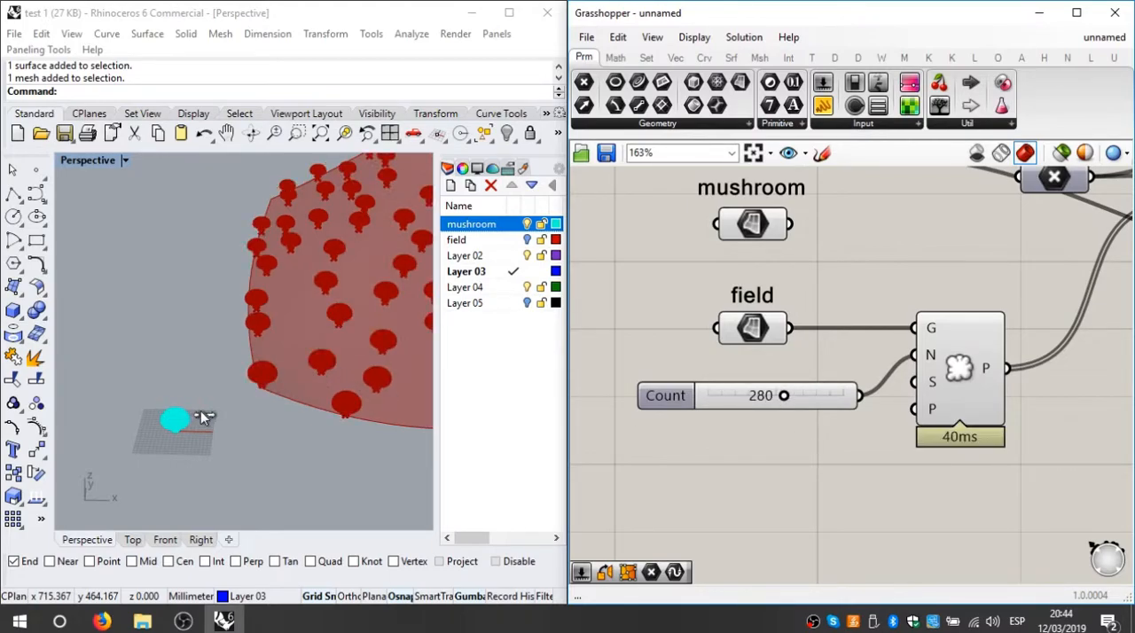
{"action": "right_click_drag", "start_coordinate": [354, 350], "coordinate": [396, 390], "text": "shift"}
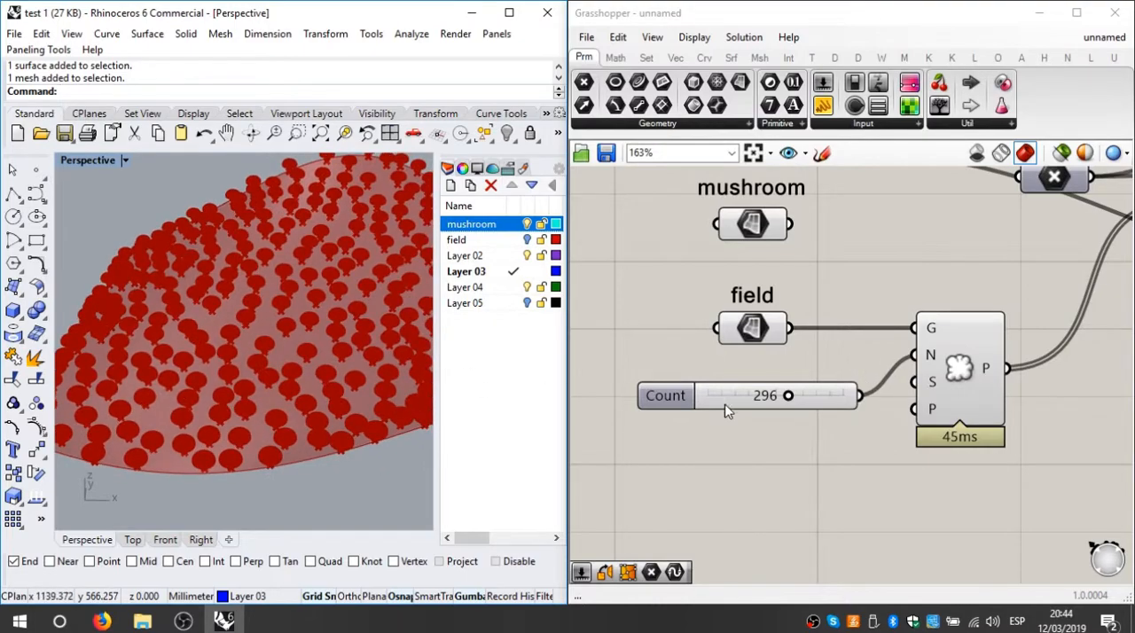
Step: Set the Count slider's maximum to 200
{"action": "double_click", "coordinate": [666, 395]}
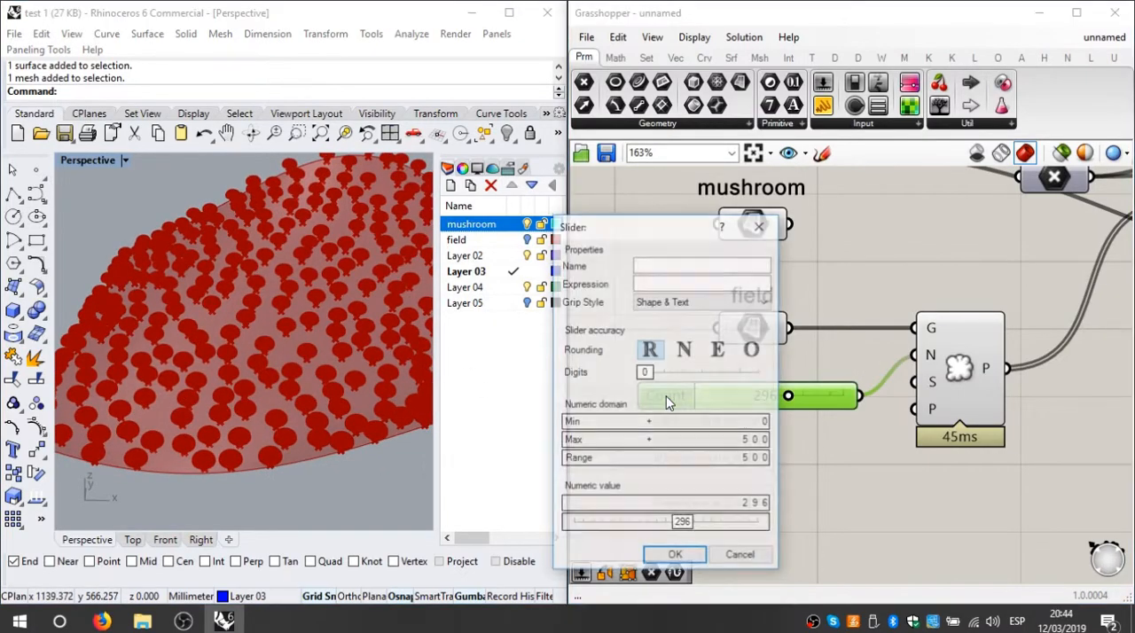
{"action": "double_click", "coordinate": [710, 440]}
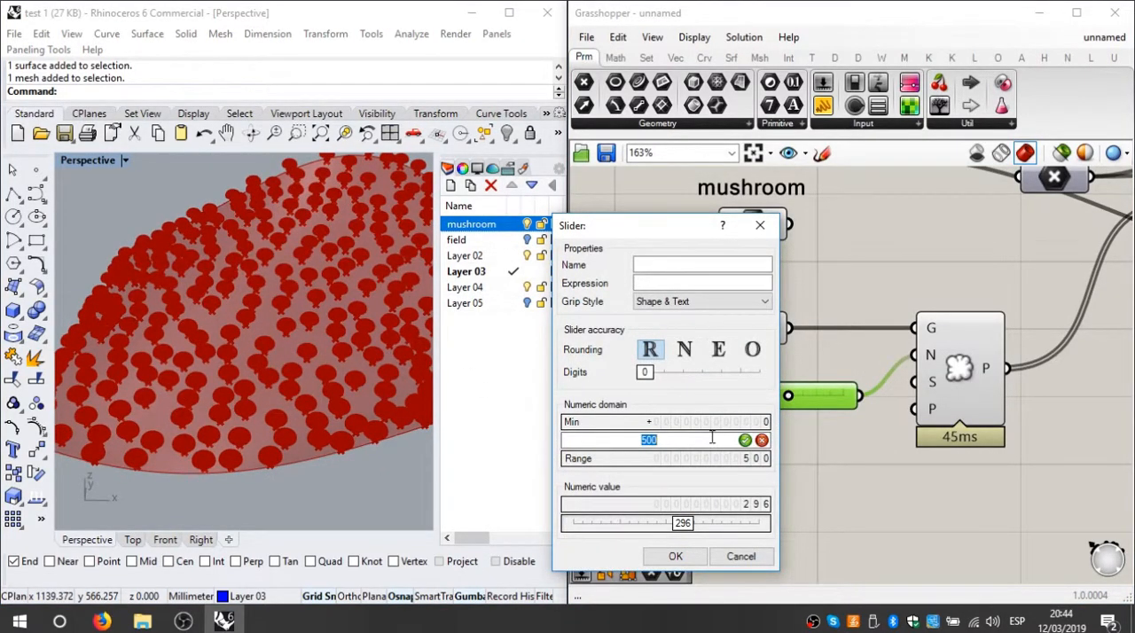
{"action": "key", "text": "Return"}
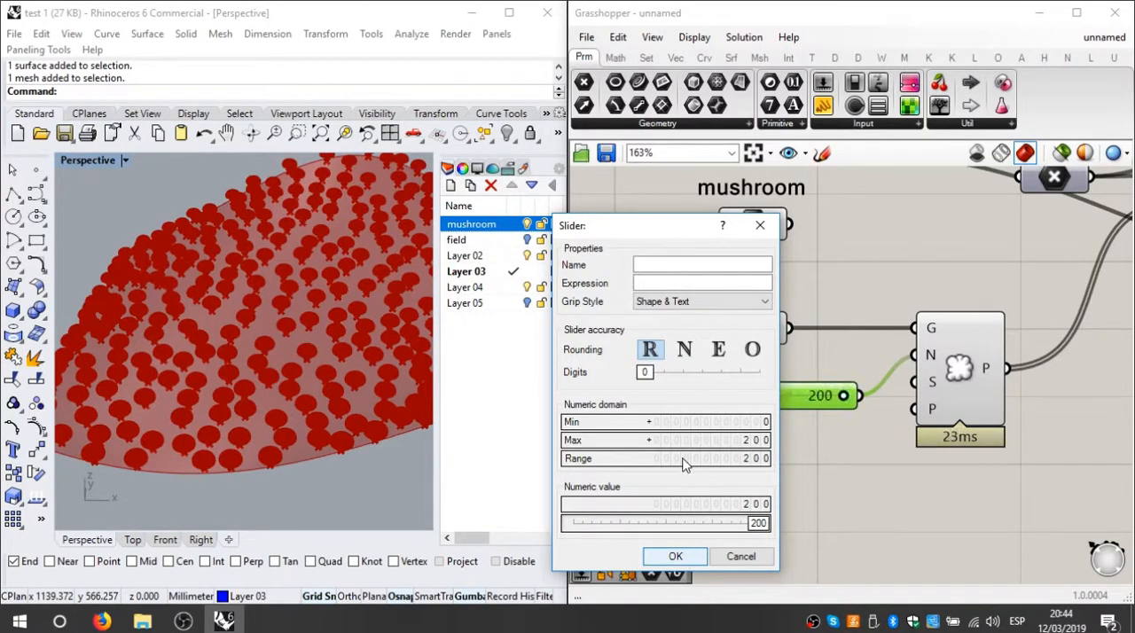
{"action": "left_click", "coordinate": [675, 556]}
Step: Set the Count slider to 26, with the whole field of mushrooms in view
{"action": "right_click_drag", "start_coordinate": [238, 349], "coordinate": [341, 335]}
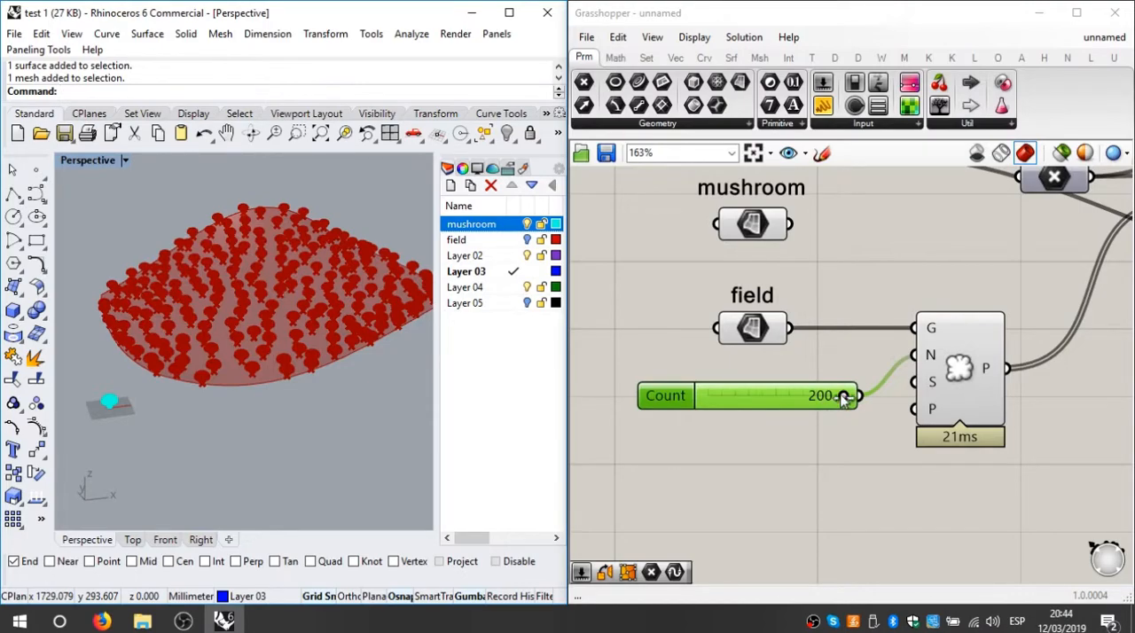
{"action": "left_click_drag", "start_coordinate": [844, 399], "coordinate": [841, 398]}
{"action": "left_click_drag", "start_coordinate": [704, 398], "coordinate": [727, 408]}
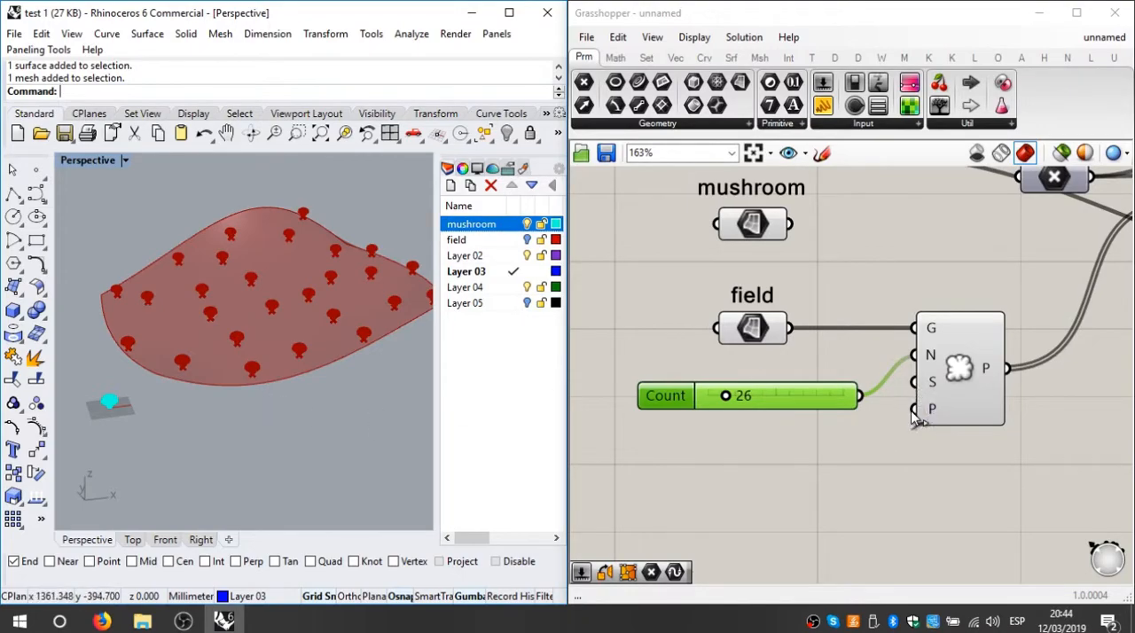
Step: Reposition the Move component higher on the canvas, above the vector components
{"action": "right_click_drag", "start_coordinate": [903, 425], "coordinate": [781, 438]}
{"action": "scroll", "coordinate": [781, 438], "scroll_direction": "down", "scroll_amount": 5}
{"action": "right_click_drag", "start_coordinate": [1003, 390], "coordinate": [851, 382]}
{"action": "scroll", "coordinate": [851, 382], "scroll_direction": "up", "scroll_amount": 2}
{"action": "scroll", "coordinate": [908, 367], "scroll_direction": "down", "scroll_amount": 1}
{"action": "scroll", "coordinate": [920, 366], "scroll_direction": "up", "scroll_amount": 1}
{"action": "left_click_drag", "start_coordinate": [910, 358], "coordinate": [935, 184]}
{"action": "right_click_drag", "start_coordinate": [912, 199], "coordinate": [960, 264]}
{"action": "left_click_drag", "start_coordinate": [982, 256], "coordinate": [1016, 236]}
Step: Raise the Mesh parameter in line with the Move component and set the unused mushroom surface parameter aside
{"action": "scroll", "coordinate": [993, 272], "scroll_direction": "down", "scroll_amount": 3}
{"action": "right_click_drag", "start_coordinate": [803, 325], "coordinate": [850, 359]}
{"action": "scroll", "coordinate": [851, 359], "scroll_direction": "up", "scroll_amount": 2}
{"action": "left_click_drag", "start_coordinate": [698, 338], "coordinate": [697, 246]}
{"action": "left_click", "coordinate": [750, 324]}
{"action": "left_click_drag", "start_coordinate": [751, 322], "coordinate": [574, 358]}
Step: Relocate the mushroom label from the surface parameter to just above the Mesh parameter
{"action": "scroll", "coordinate": [658, 351], "scroll_direction": "down", "scroll_amount": 1}
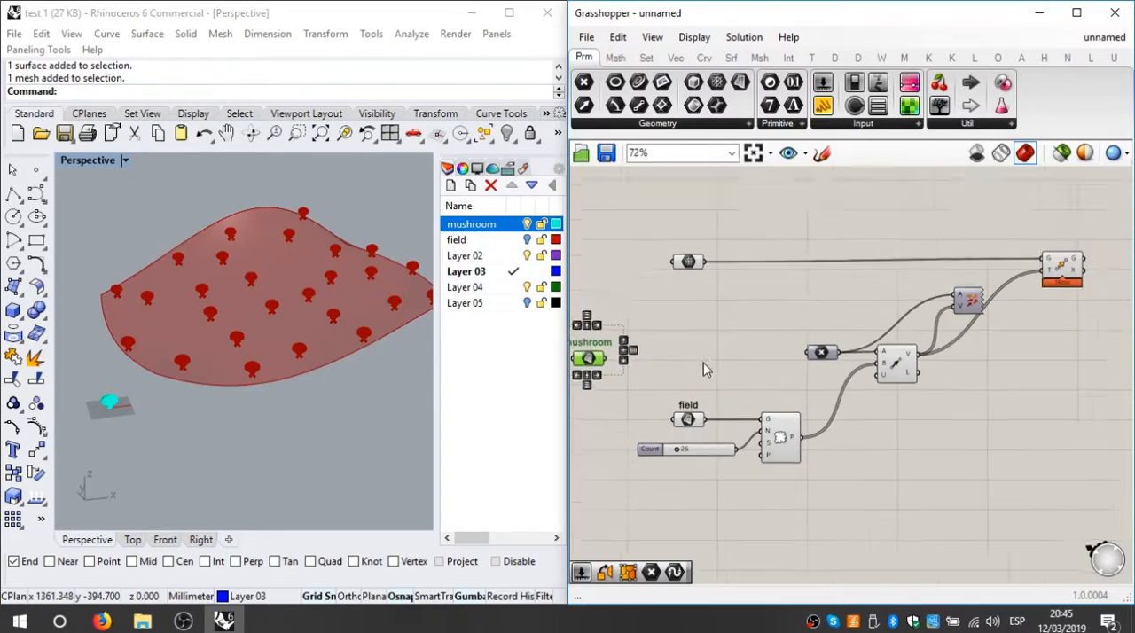
{"action": "right_click_drag", "start_coordinate": [700, 364], "coordinate": [800, 402]}
{"action": "left_click_drag", "start_coordinate": [808, 391], "coordinate": [787, 397]}
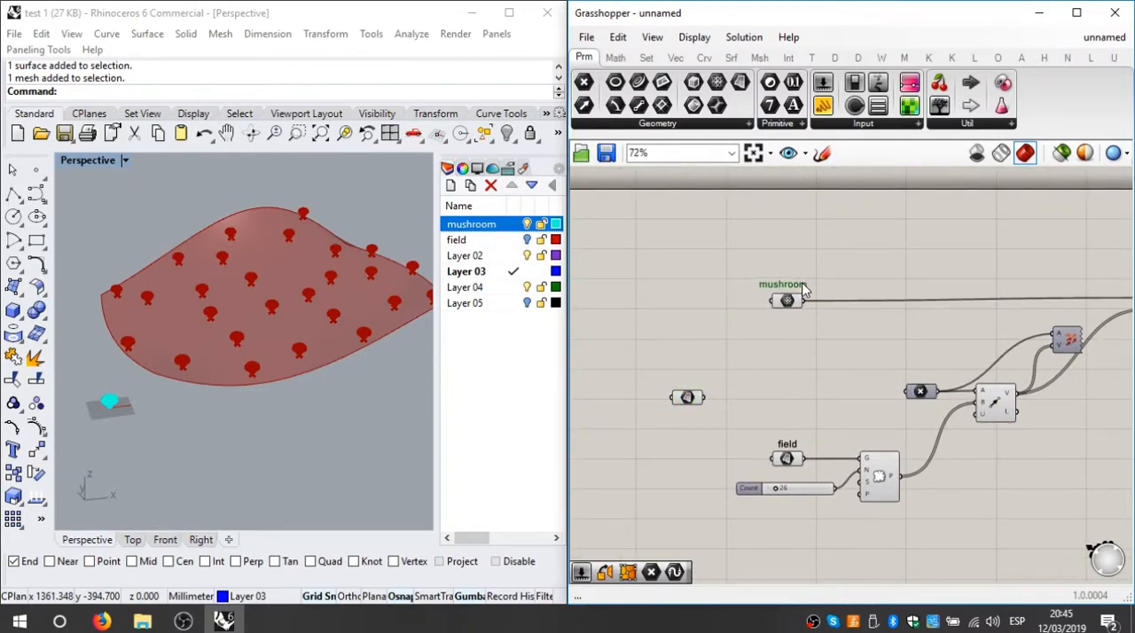
Step: Align the mushroom label and its Mesh parameter with the Move component so their connecting wire runs straight
{"action": "right_click_drag", "start_coordinate": [812, 409], "coordinate": [671, 417]}
{"action": "scroll", "coordinate": [703, 446], "scroll_direction": "up", "scroll_amount": 2}
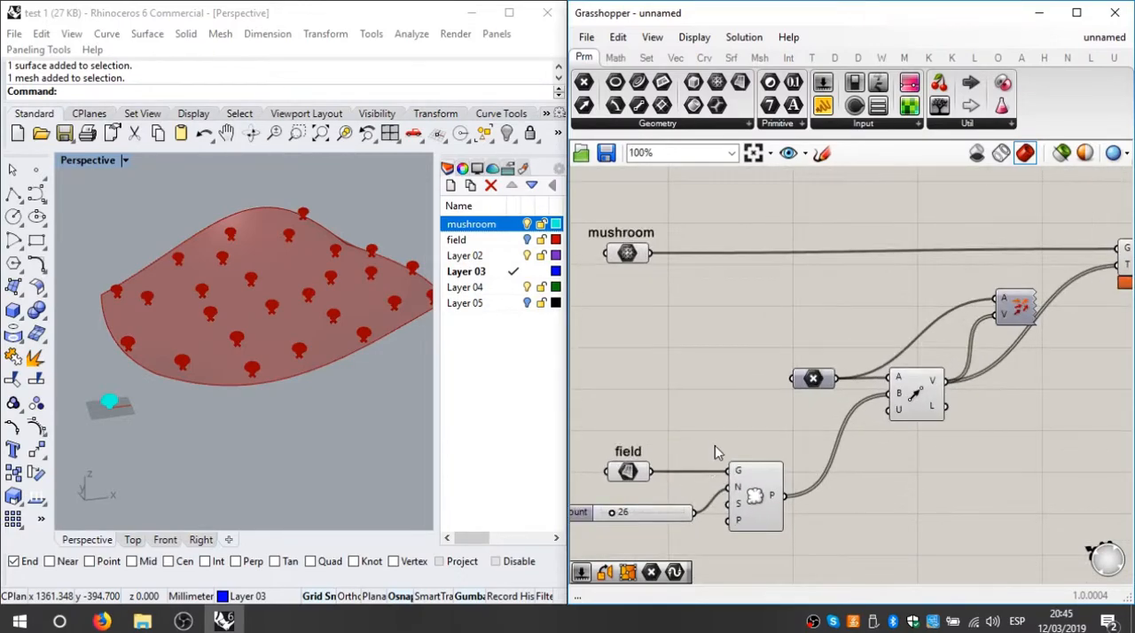
{"action": "right_click_drag", "start_coordinate": [795, 308], "coordinate": [737, 304]}
{"action": "right_click_drag", "start_coordinate": [632, 221], "coordinate": [708, 252]}
{"action": "left_click_drag", "start_coordinate": [696, 233], "coordinate": [650, 291]}
{"action": "left_click", "coordinate": [804, 328]}
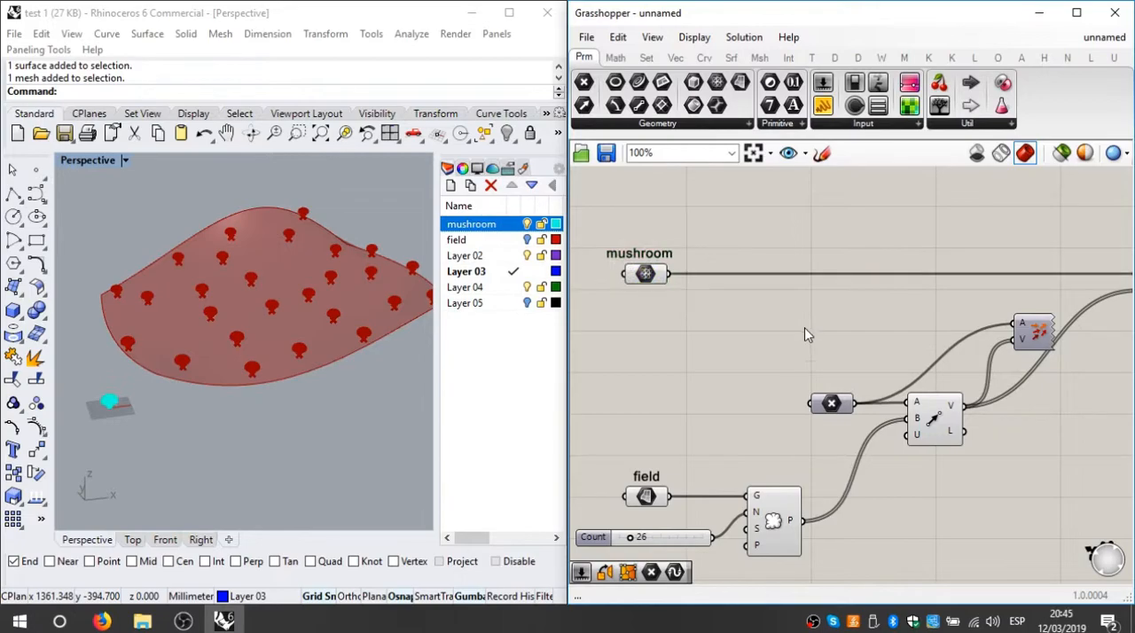
Step: Add an Orient component below the Move component and look up where it sits among the Euclidean transform components
{"action": "scroll", "coordinate": [804, 329], "scroll_direction": "down", "scroll_amount": 2}
{"action": "right_click_drag", "start_coordinate": [803, 328], "coordinate": [676, 328]}
{"action": "double_click", "coordinate": [884, 387]}
{"action": "type", "text": "orien"}
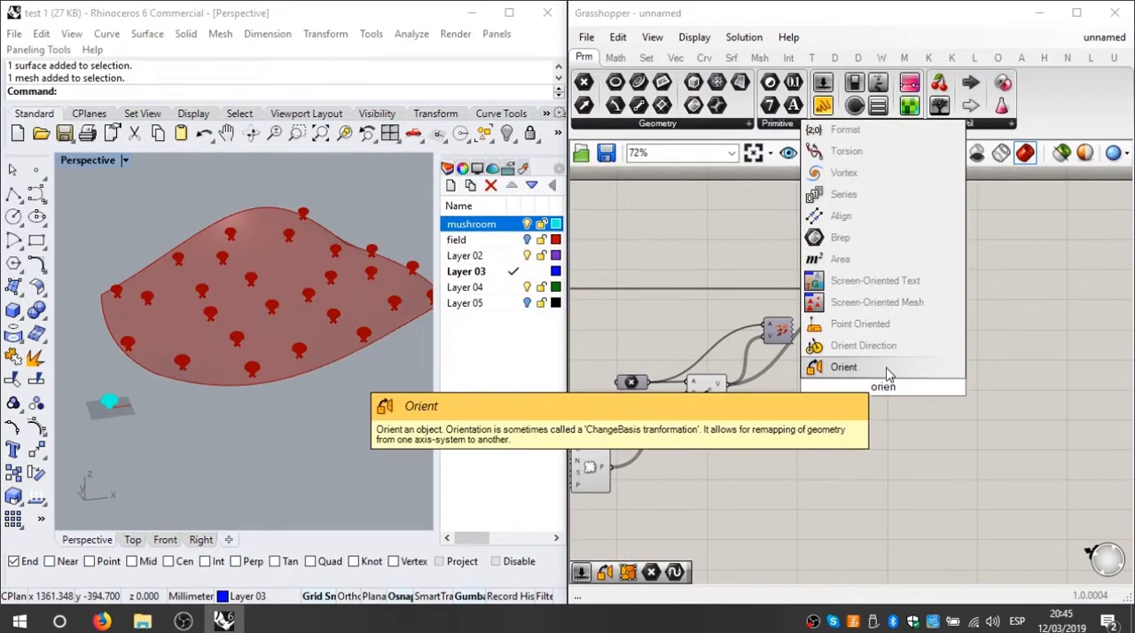
{"action": "left_click", "coordinate": [891, 371]}
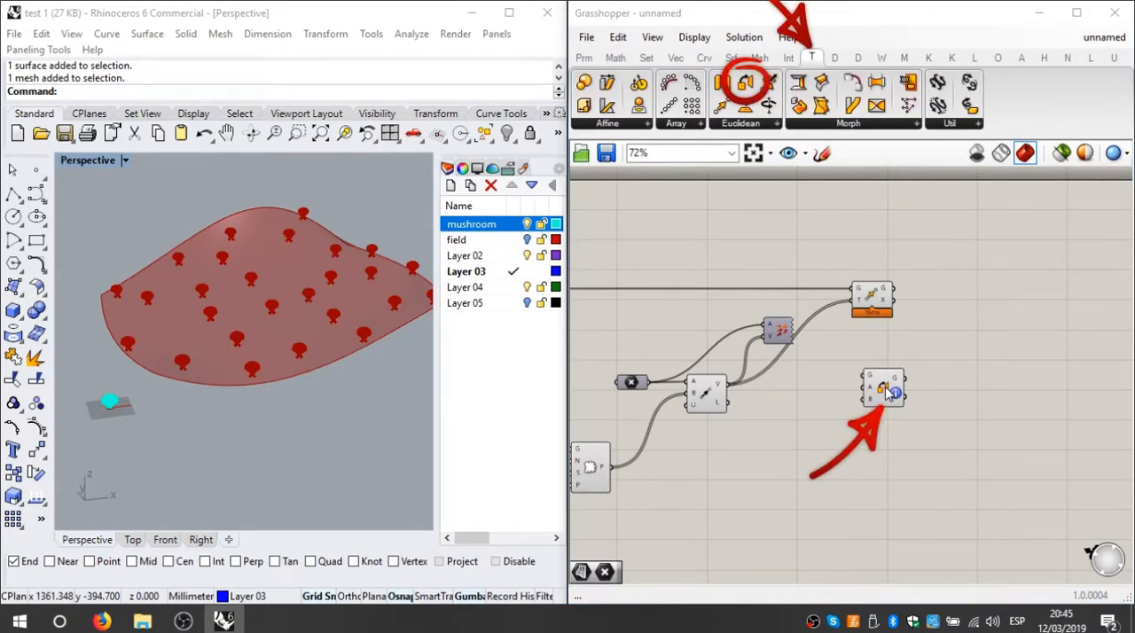
{"action": "left_click", "coordinate": [766, 126]}
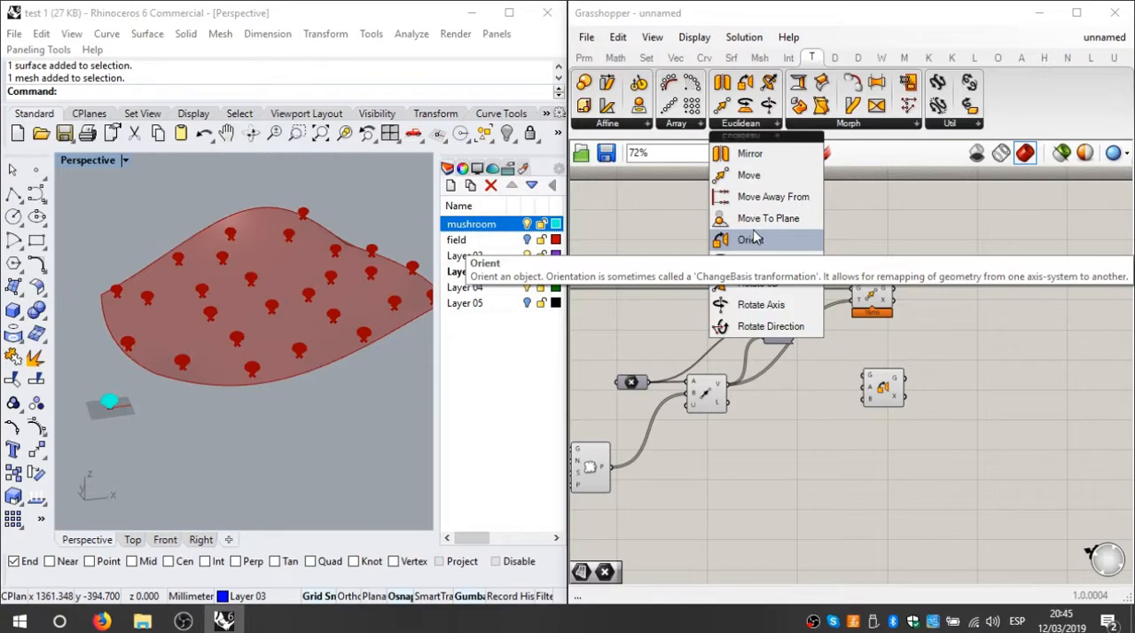
Step: Connect the mushroom mesh to the Orient component's geometry input G and the reference point to its input A
{"action": "right_click_drag", "start_coordinate": [883, 385], "coordinate": [1006, 320]}
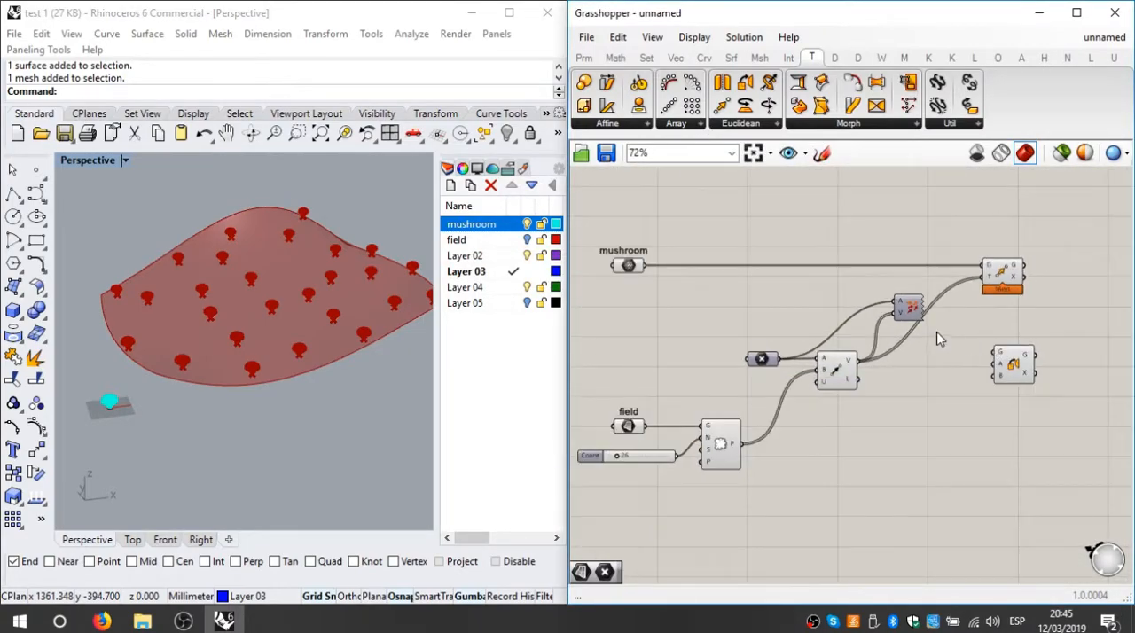
{"action": "left_click_drag", "start_coordinate": [645, 266], "coordinate": [994, 352]}
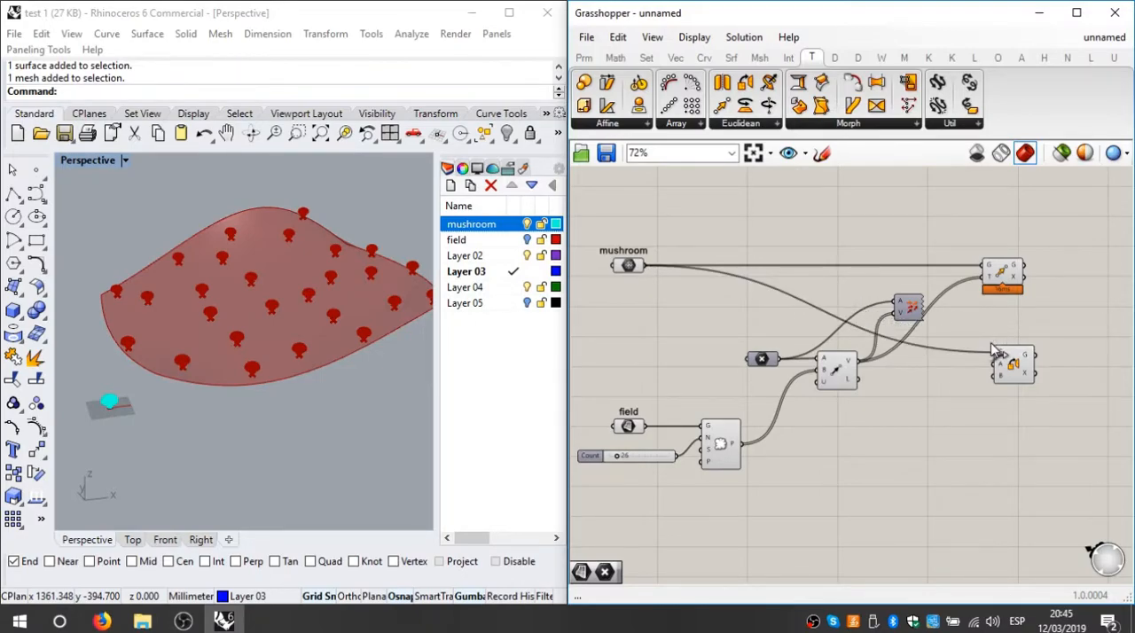
{"action": "scroll", "coordinate": [1006, 368], "scroll_direction": "up", "scroll_amount": 2}
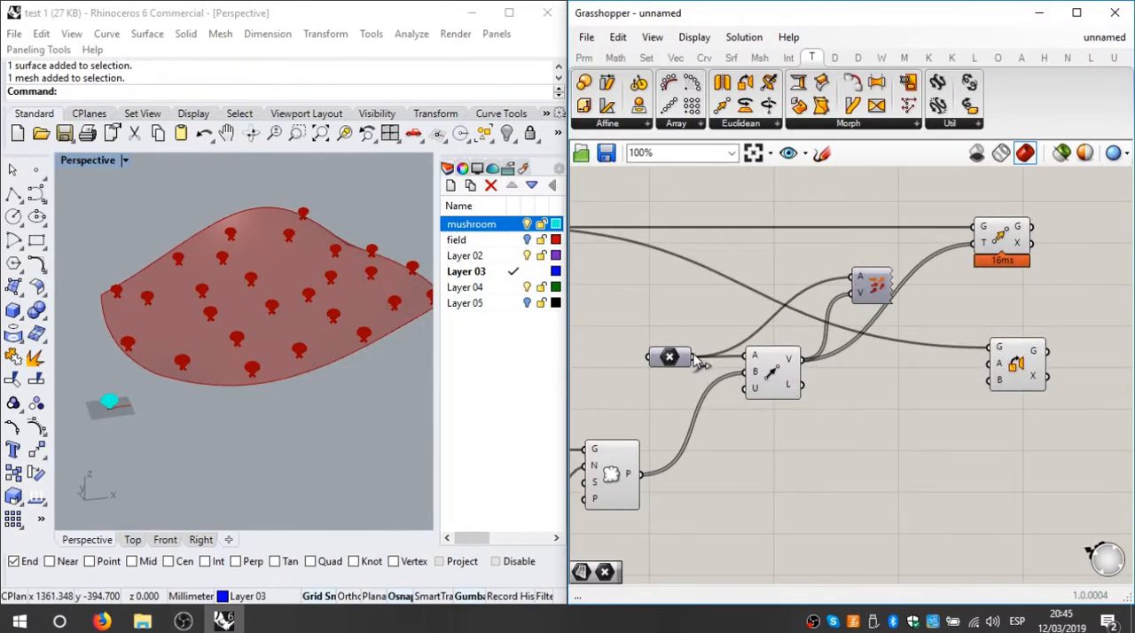
{"action": "left_click_drag", "start_coordinate": [691, 358], "coordinate": [989, 363]}
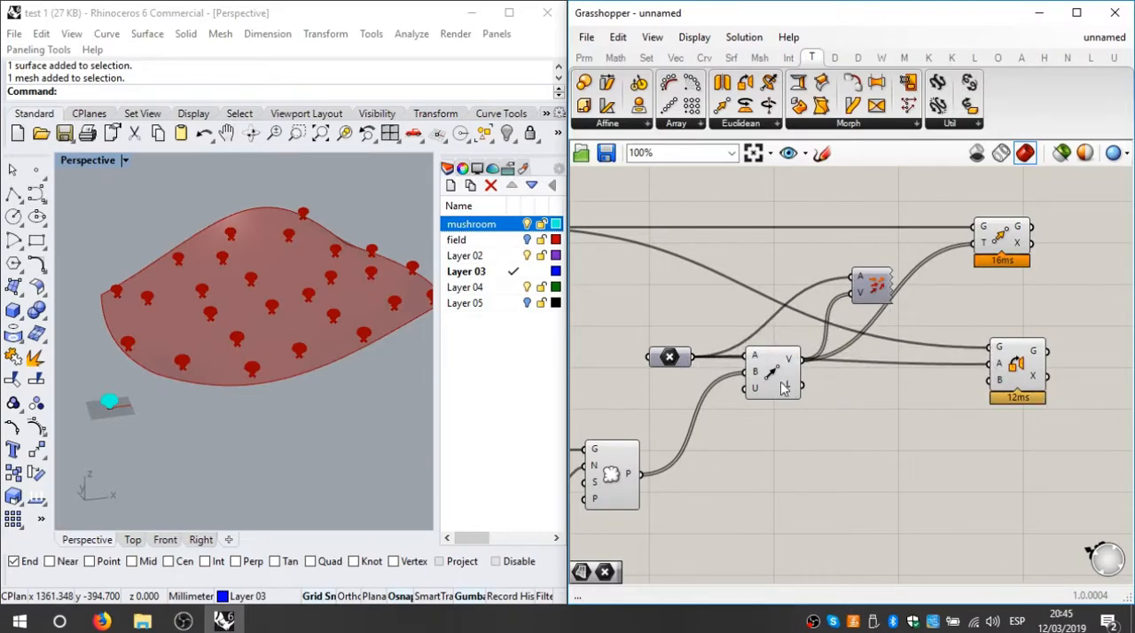
Step: Raise the reference point parameter above the vector component and connect the populated field points to Orient's input B
{"action": "left_click_drag", "start_coordinate": [674, 364], "coordinate": [665, 335]}
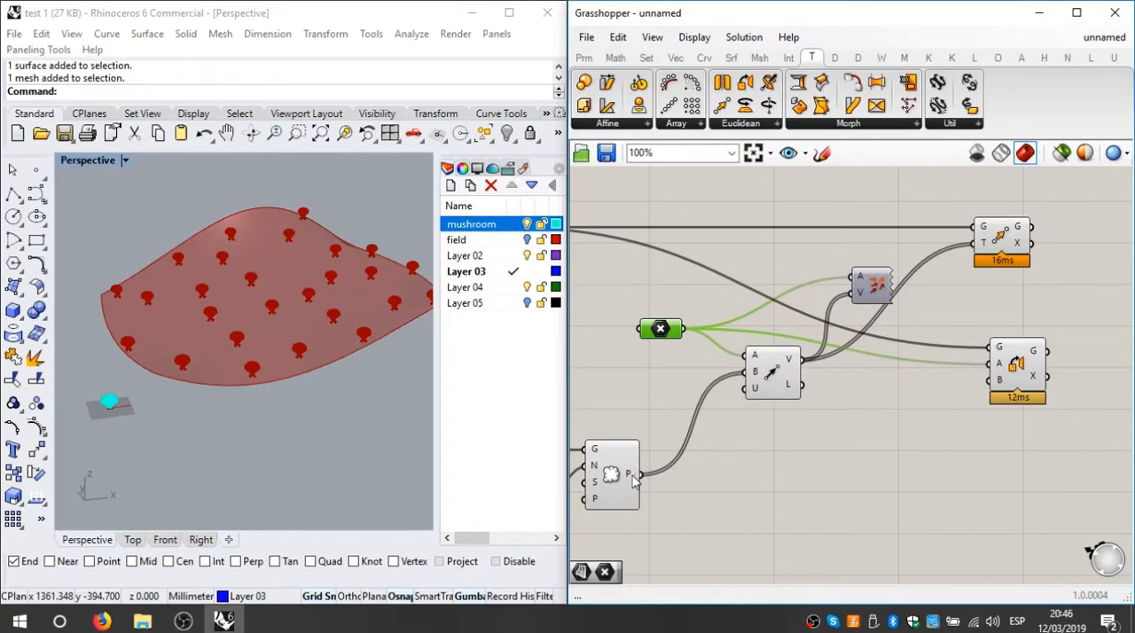
{"action": "mouse_move", "coordinate": [633, 478]}
{"action": "left_click_drag", "start_coordinate": [635, 479], "coordinate": [993, 382]}
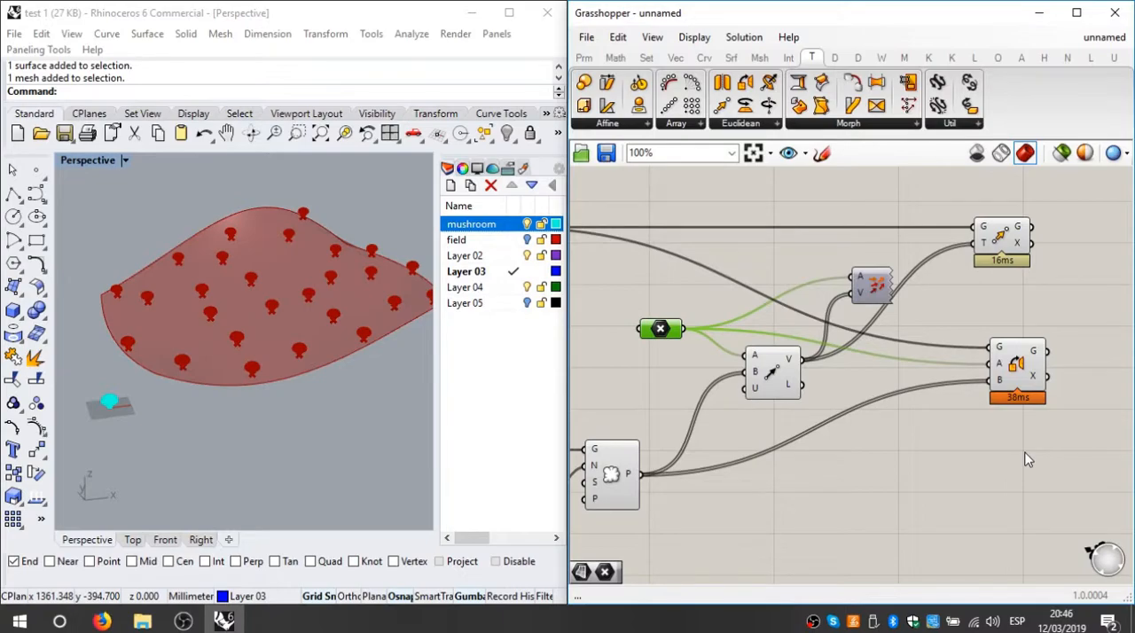
Step: Nudge the Orient and Move components into line and compare the computation times shown beneath them
{"action": "left_click", "coordinate": [1003, 379]}
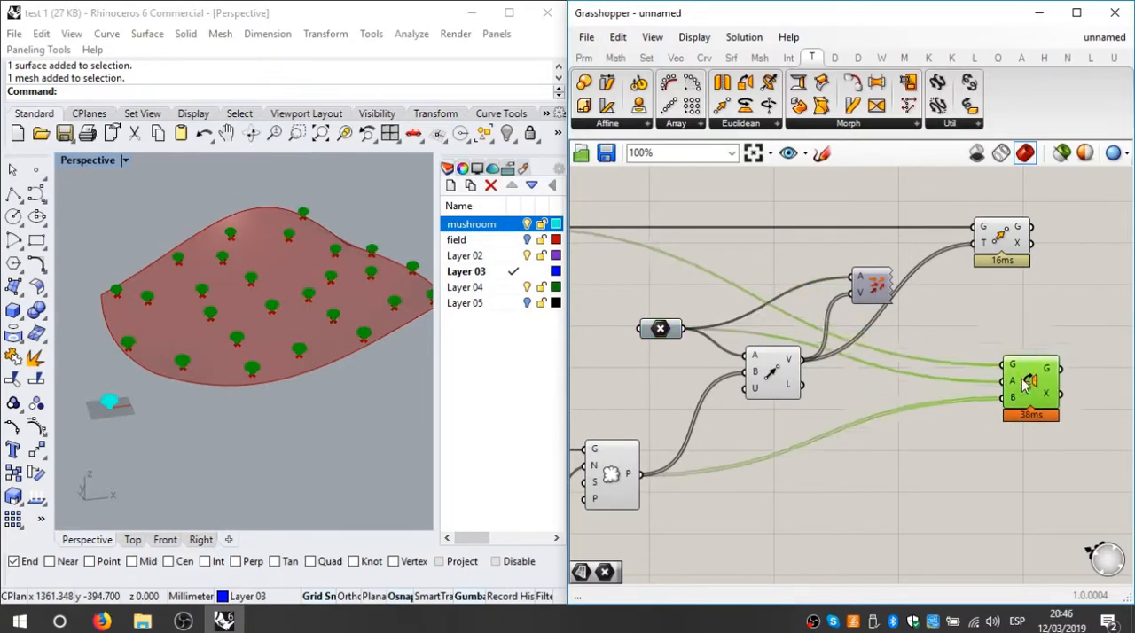
{"action": "scroll", "coordinate": [932, 418], "scroll_direction": "down", "scroll_amount": 2}
{"action": "scroll", "coordinate": [1007, 420], "scroll_direction": "up", "scroll_amount": 3}
{"action": "scroll", "coordinate": [1007, 420], "scroll_direction": "up", "scroll_amount": 2}
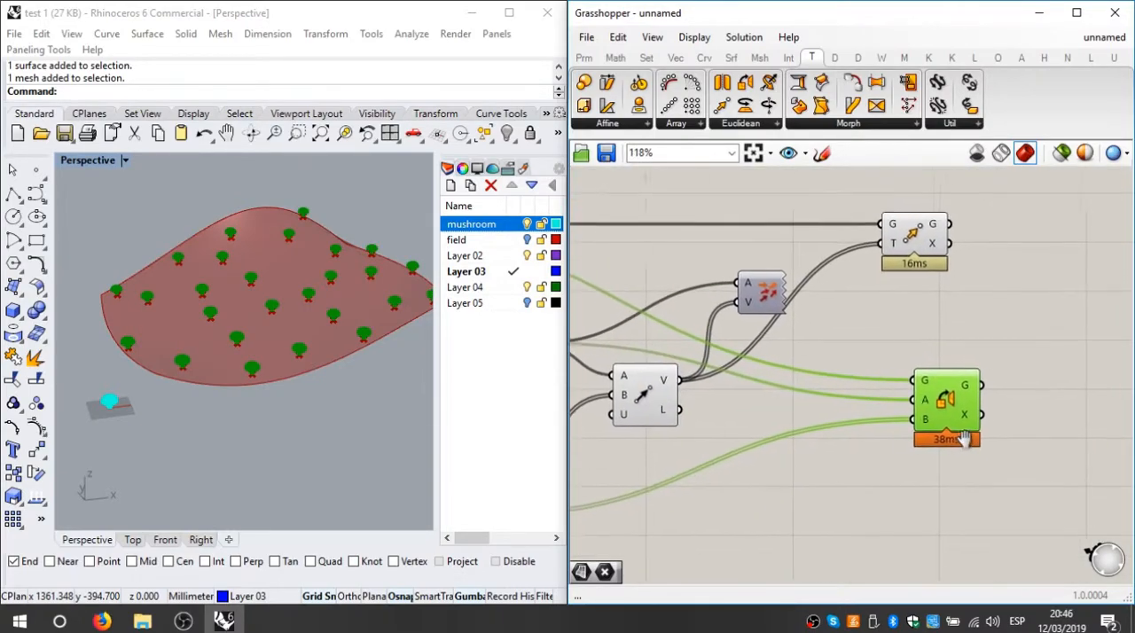
{"action": "left_click_drag", "start_coordinate": [943, 403], "coordinate": [925, 399]}
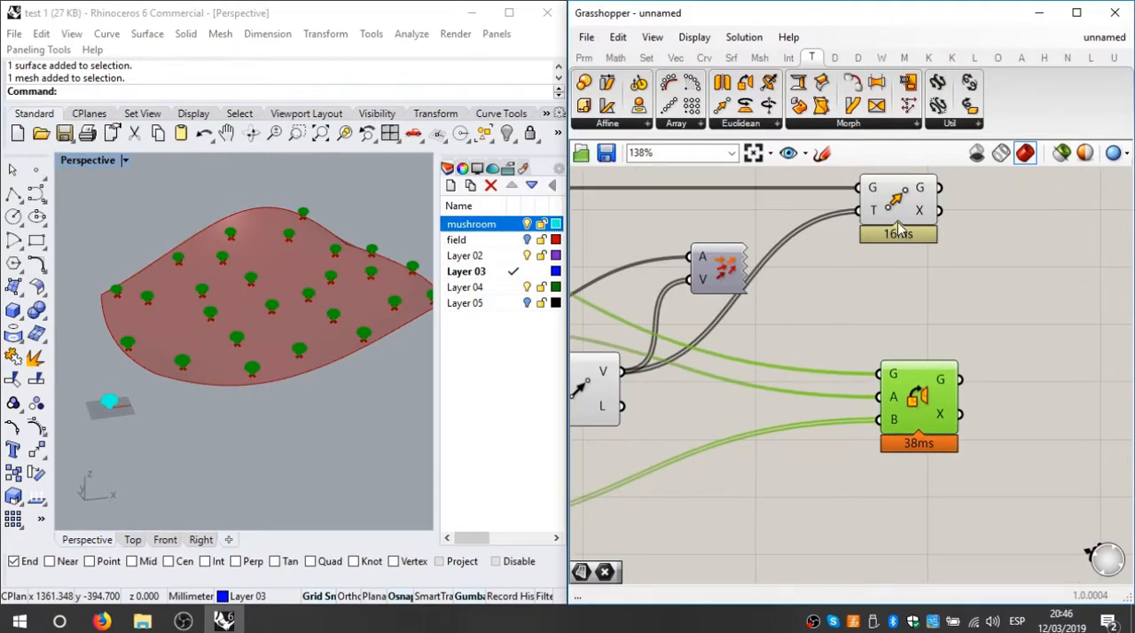
{"action": "left_click_drag", "start_coordinate": [896, 222], "coordinate": [923, 209]}
{"action": "scroll", "coordinate": [950, 309], "scroll_direction": "down", "scroll_amount": 5}
{"action": "scroll", "coordinate": [867, 383], "scroll_direction": "up", "scroll_amount": 2}
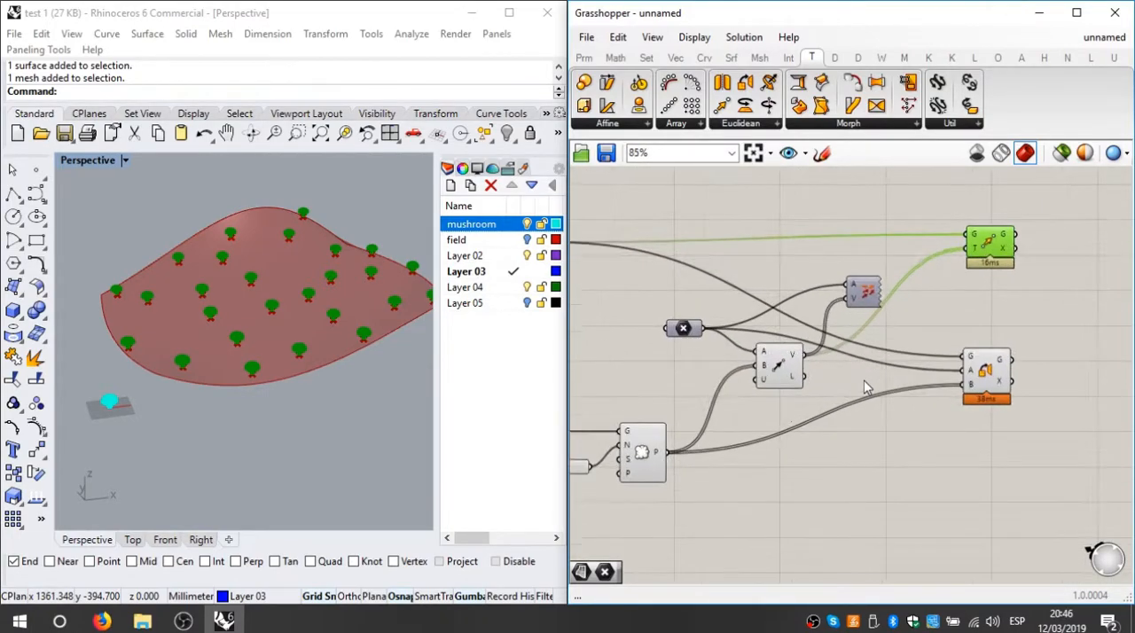
{"action": "scroll", "coordinate": [867, 387], "scroll_direction": "down", "scroll_amount": 1}
Step: Set the Count slider of the field points to 82
{"action": "left_click_drag", "start_coordinate": [792, 372], "coordinate": [784, 384]}
{"action": "right_click_drag", "start_coordinate": [681, 484], "coordinate": [930, 426]}
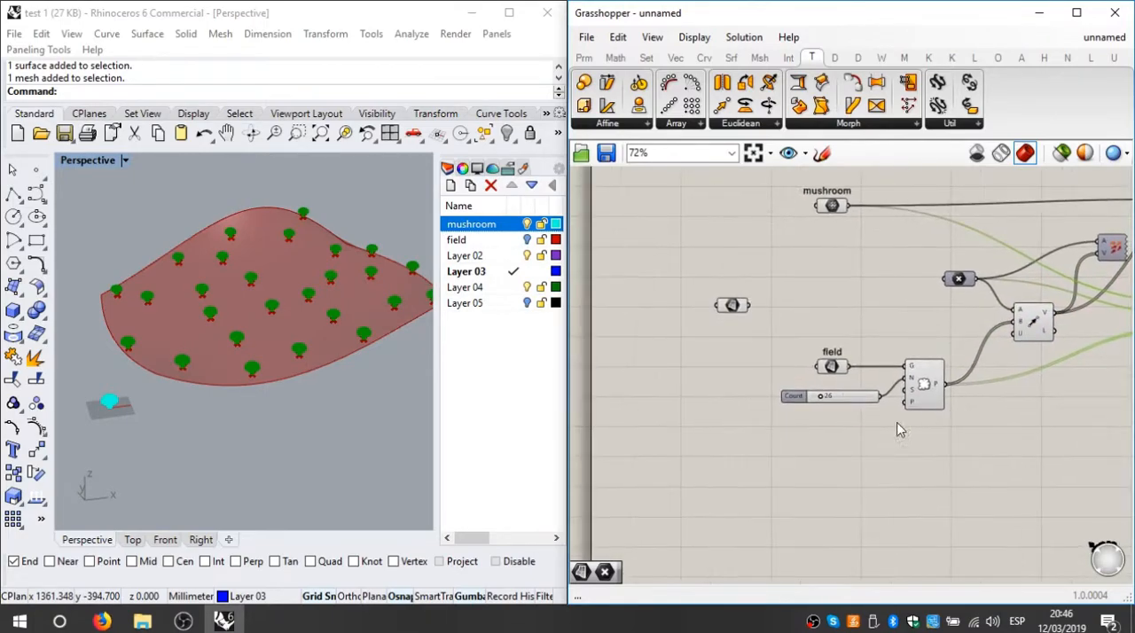
{"action": "scroll", "coordinate": [838, 412], "scroll_direction": "up", "scroll_amount": 3}
{"action": "left_click_drag", "start_coordinate": [817, 391], "coordinate": [818, 451]}
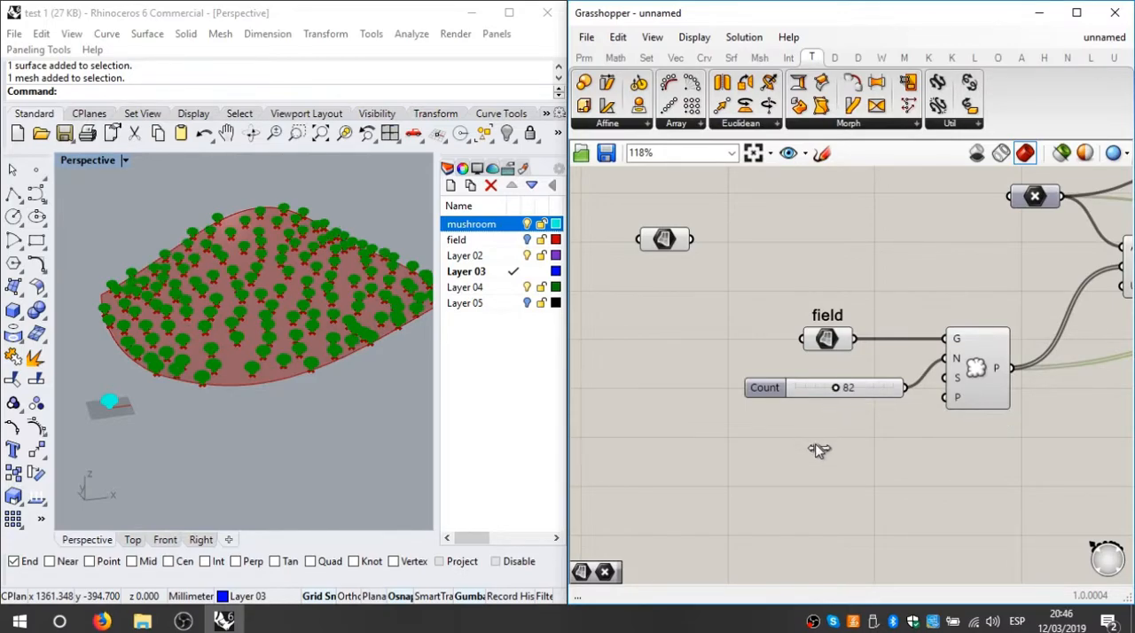
Step: Reposition Orient directly under the Move component and compare both computation times for the larger number of mushrooms
{"action": "scroll", "coordinate": [851, 461], "scroll_direction": "down", "scroll_amount": 4}
{"action": "right_click_drag", "start_coordinate": [993, 435], "coordinate": [857, 426]}
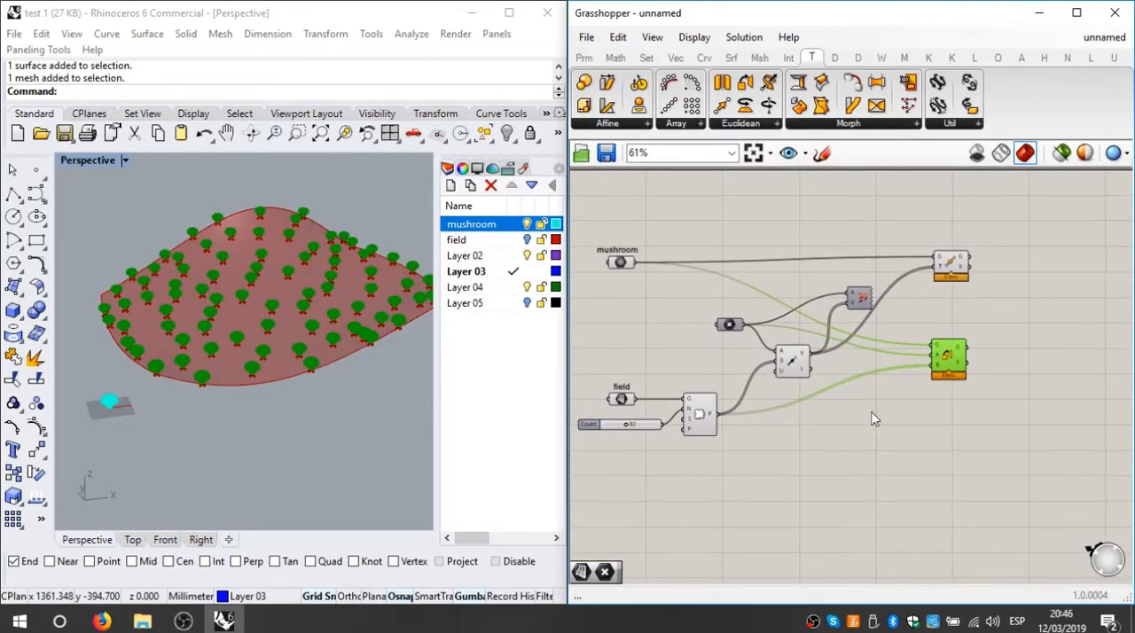
{"action": "mouse_move", "coordinate": [955, 371]}
{"action": "left_mouse_down"}
{"action": "mouse_move", "coordinate": [959, 390]}
{"action": "mouse_move", "coordinate": [958, 352]}
{"action": "left_mouse_up"}
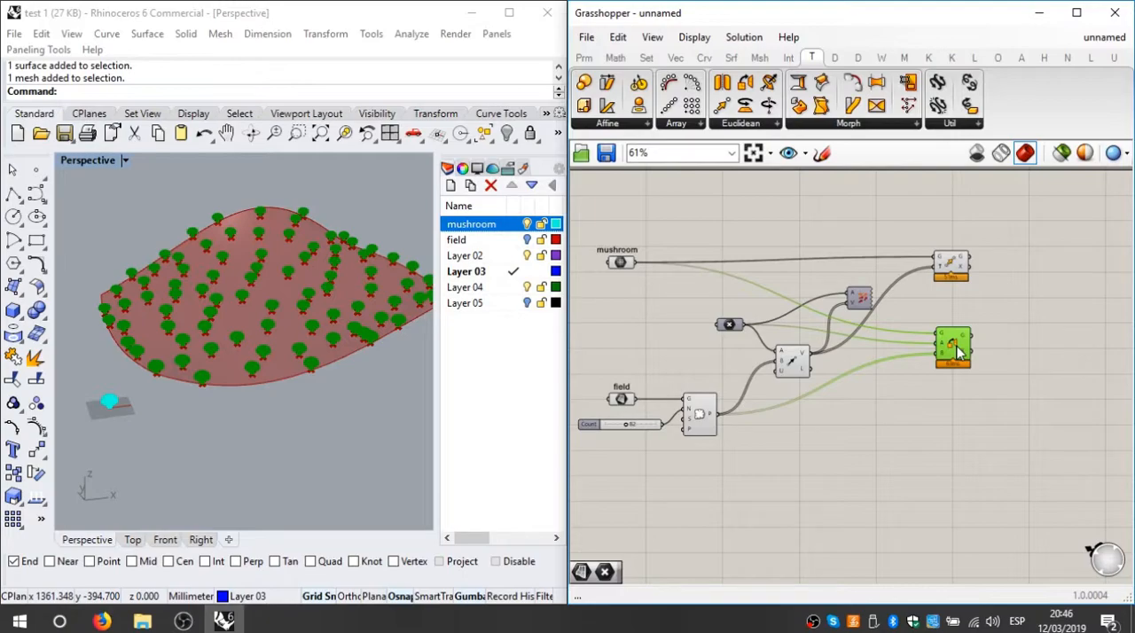
{"action": "left_click", "coordinate": [978, 392]}
{"action": "scroll", "coordinate": [955, 273], "scroll_direction": "up", "scroll_amount": 3}
{"action": "mouse_move", "coordinate": [962, 253]}
{"action": "left_mouse_down"}
{"action": "mouse_move", "coordinate": [981, 263]}
{"action": "mouse_move", "coordinate": [968, 253]}
{"action": "left_mouse_up"}
{"action": "left_click", "coordinate": [954, 328]}
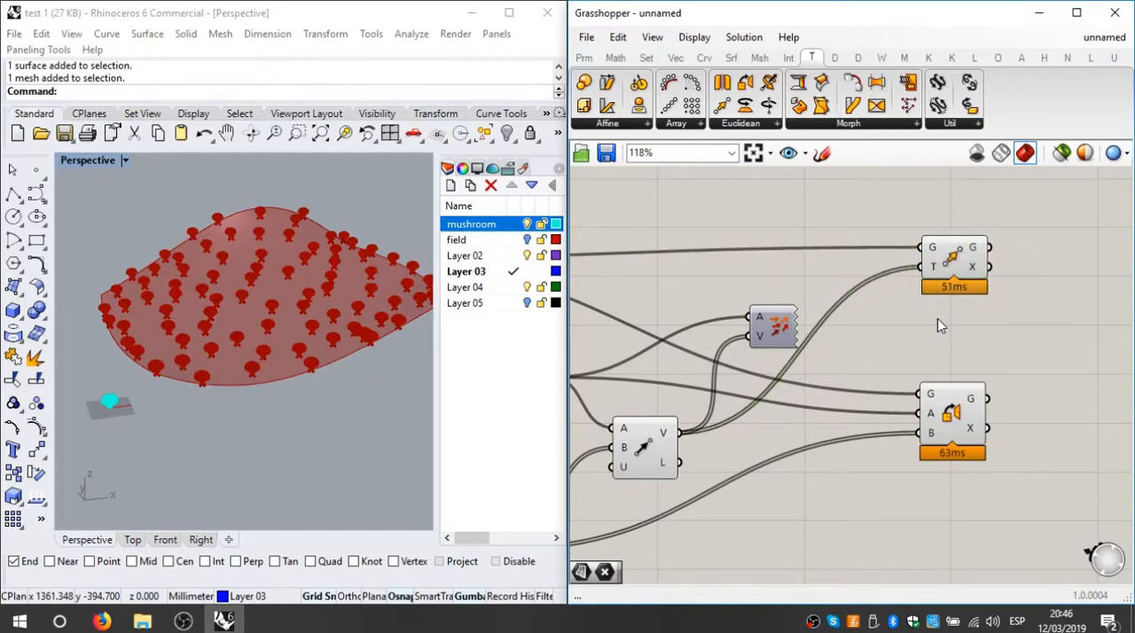
Step: Delete the Orient component
{"action": "left_click_drag", "start_coordinate": [999, 331], "coordinate": [940, 467]}
{"action": "left_click", "coordinate": [988, 373]}
{"action": "left_click_drag", "start_coordinate": [987, 345], "coordinate": [934, 471]}
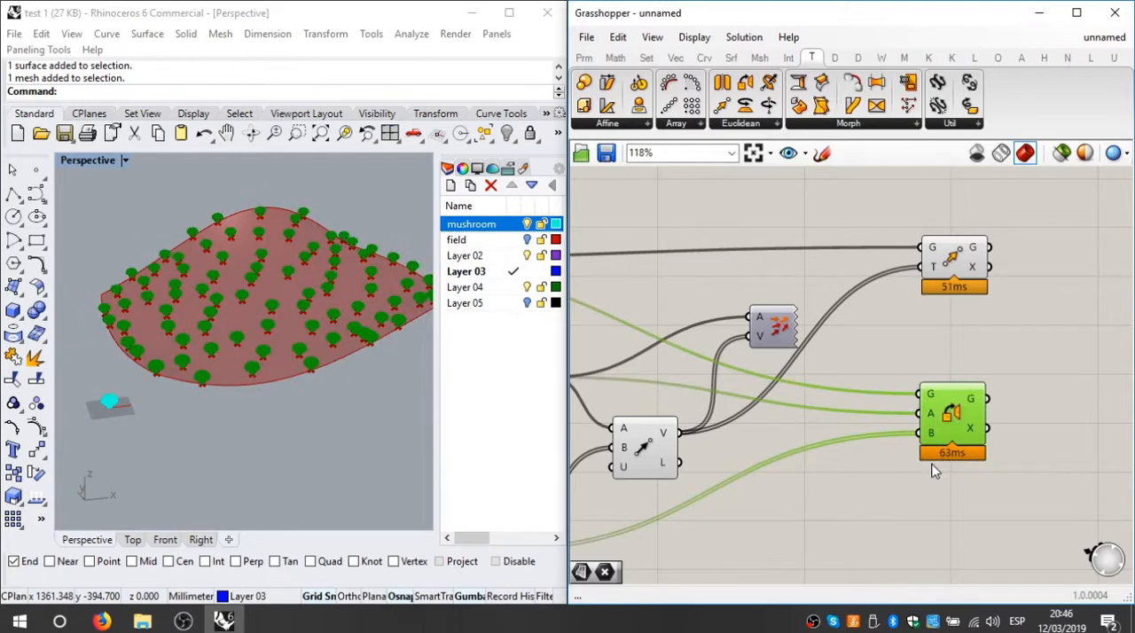
{"action": "key", "text": "Delete"}
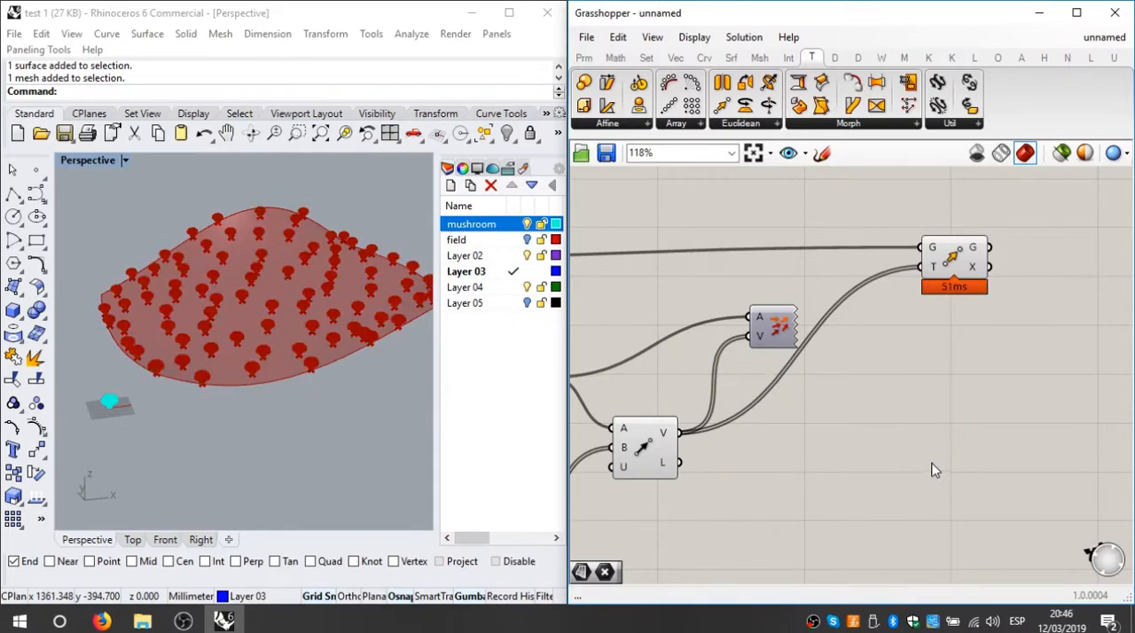
Step: Nudge the Move component slightly, then undo that shift and the deletion of the Orient component
{"action": "left_click_drag", "start_coordinate": [948, 260], "coordinate": [946, 264]}
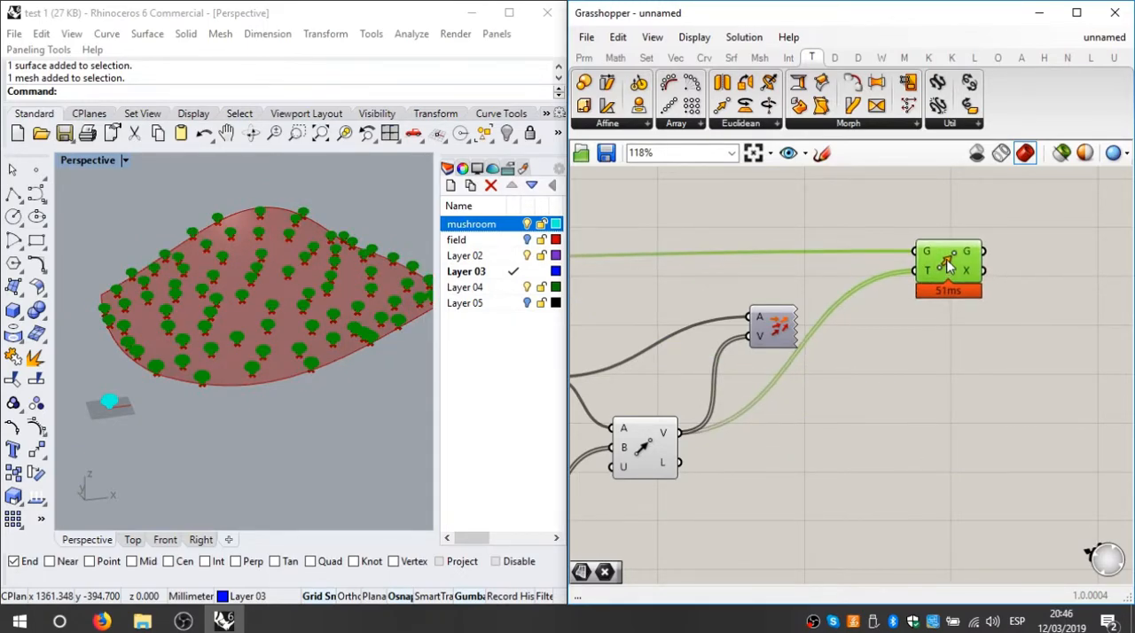
{"action": "key", "text": "ctrl+z"}
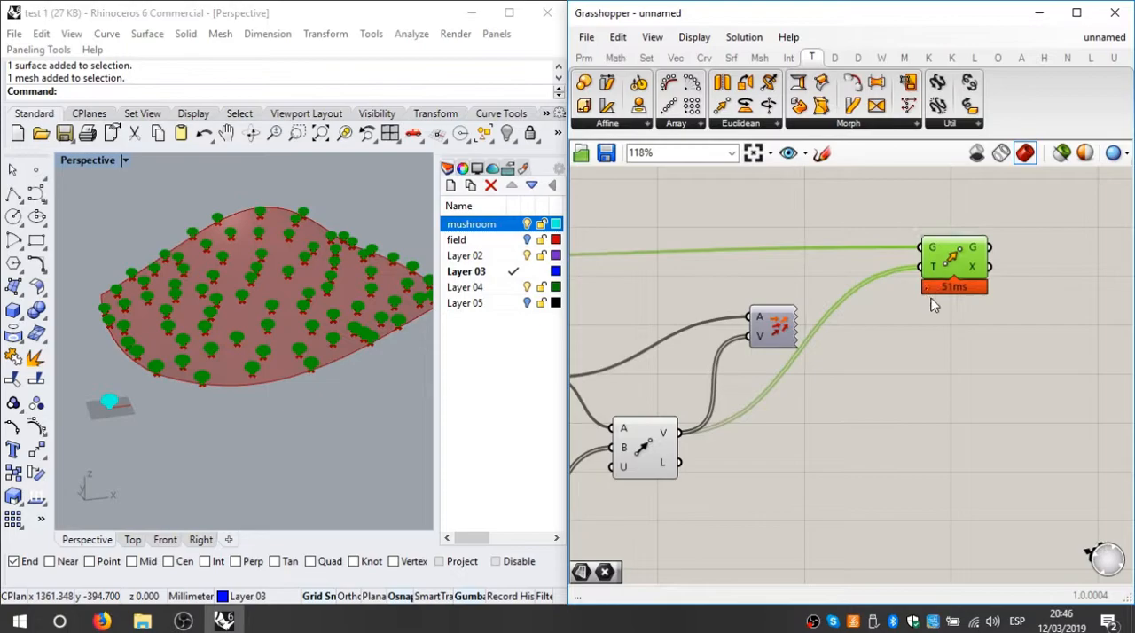
{"action": "left_click", "coordinate": [999, 414]}
{"action": "key", "text": "ctrl+z"}
Step: Remove the Orient component again and shift the remaining Move component slightly
{"action": "left_click", "coordinate": [1034, 343]}
{"action": "left_click_drag", "start_coordinate": [1033, 344], "coordinate": [929, 496]}
{"action": "key", "text": "Delete"}
{"action": "mouse_move", "coordinate": [967, 261]}
{"action": "left_mouse_down"}
{"action": "mouse_move", "coordinate": [972, 314]}
{"action": "mouse_move", "coordinate": [960, 275]}
{"action": "left_mouse_up"}
{"action": "left_click", "coordinate": [935, 342]}
Step: Turn off the preview of the component that populates the field with points
{"action": "scroll", "coordinate": [935, 354], "scroll_direction": "down", "scroll_amount": 2}
{"action": "right_click_drag", "start_coordinate": [898, 383], "coordinate": [1073, 312]}
{"action": "scroll", "coordinate": [924, 392], "scroll_direction": "up", "scroll_amount": 2}
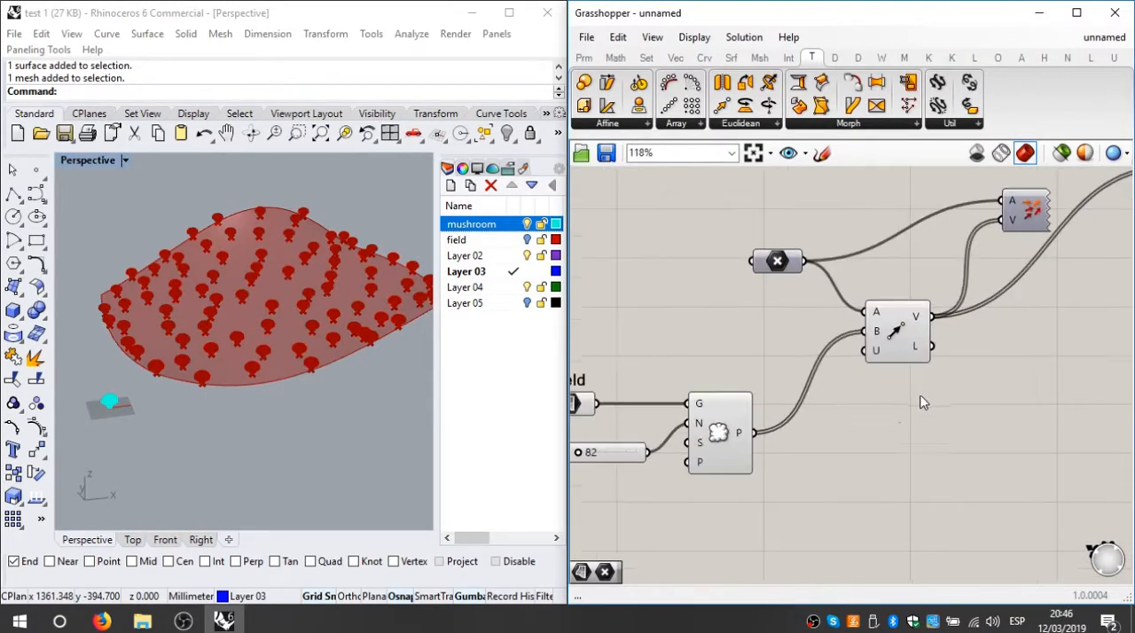
{"action": "left_click_drag", "start_coordinate": [795, 358], "coordinate": [743, 477]}
{"action": "key", "text": "ctrl+q"}
{"action": "left_click", "coordinate": [849, 456]}
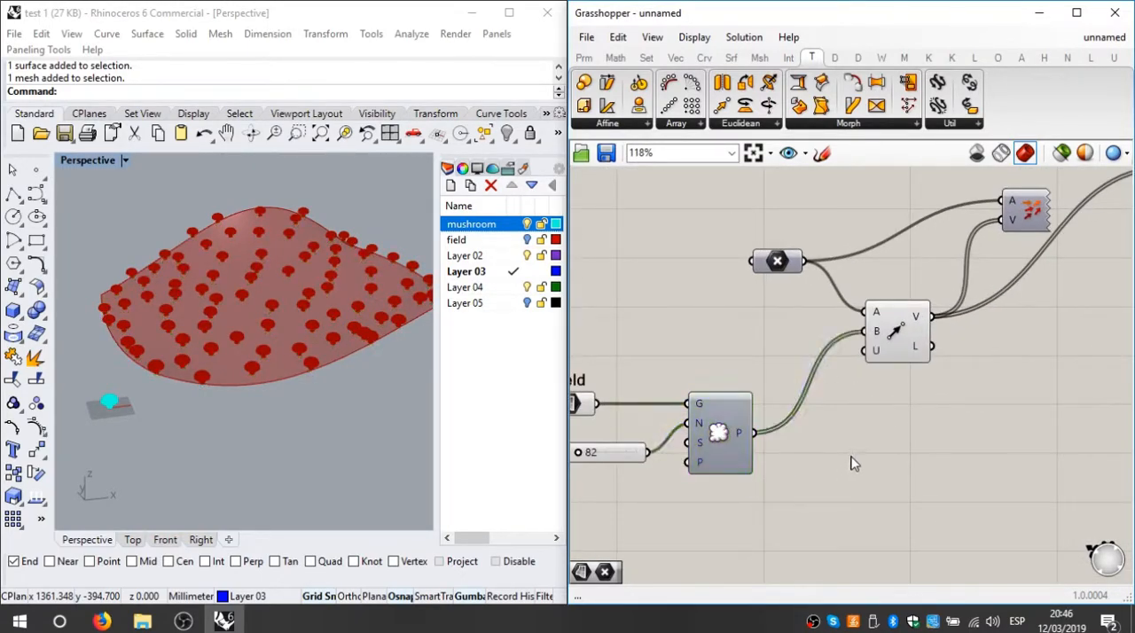
Step: Toggle the populate component's preview on and back off to compare the view with and without its points
{"action": "left_click", "coordinate": [726, 422]}
{"action": "right_click", "coordinate": [720, 422]}
{"action": "left_click", "coordinate": [756, 453]}
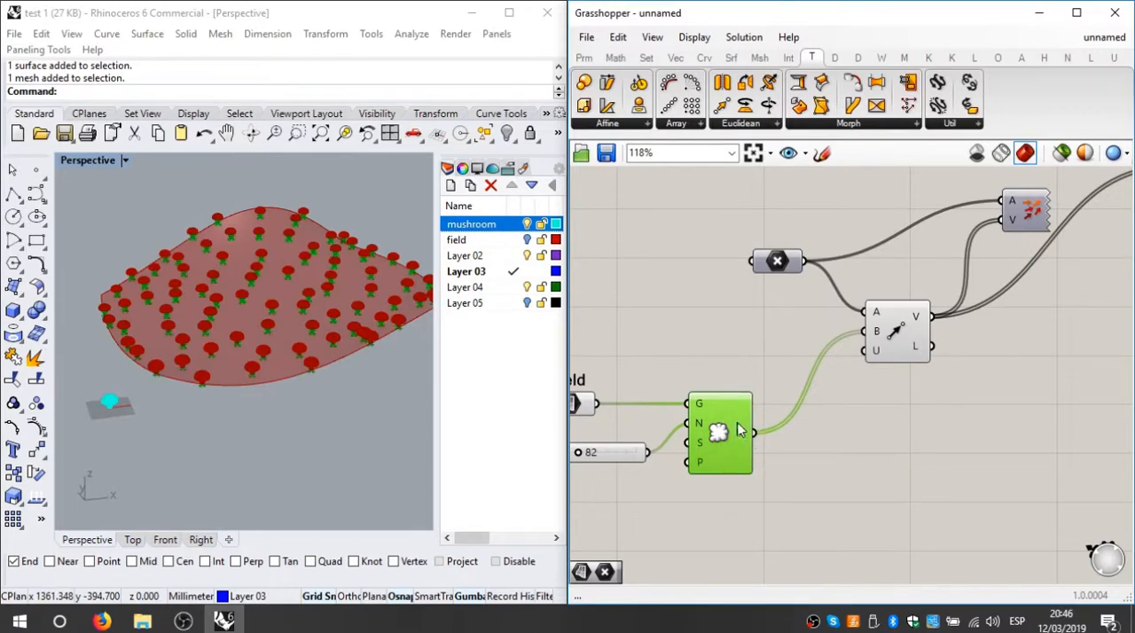
{"action": "right_click", "coordinate": [741, 431]}
{"action": "left_click", "coordinate": [761, 492]}
{"action": "right_click", "coordinate": [748, 313]}
{"action": "left_click", "coordinate": [798, 344]}
Step: Examine from several angles and distances how the mushrooms stand on the field in Rhino's perspective view
{"action": "left_click", "coordinate": [172, 472]}
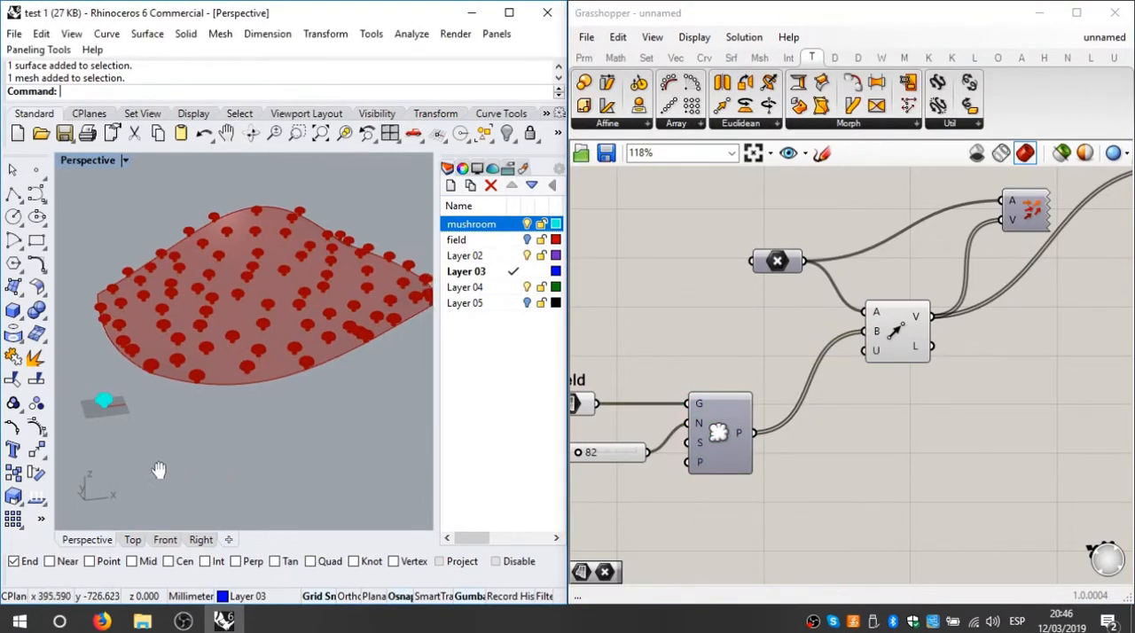
{"action": "right_click_drag", "start_coordinate": [172, 472], "coordinate": [125, 463], "text": "shift"}
{"action": "scroll", "coordinate": [125, 302], "scroll_direction": "up", "scroll_amount": 6}
{"action": "right_click_drag", "start_coordinate": [128, 309], "coordinate": [321, 305]}
{"action": "scroll", "coordinate": [294, 424], "scroll_direction": "down", "scroll_amount": 3}
{"action": "right_click_drag", "start_coordinate": [290, 417], "coordinate": [365, 373]}
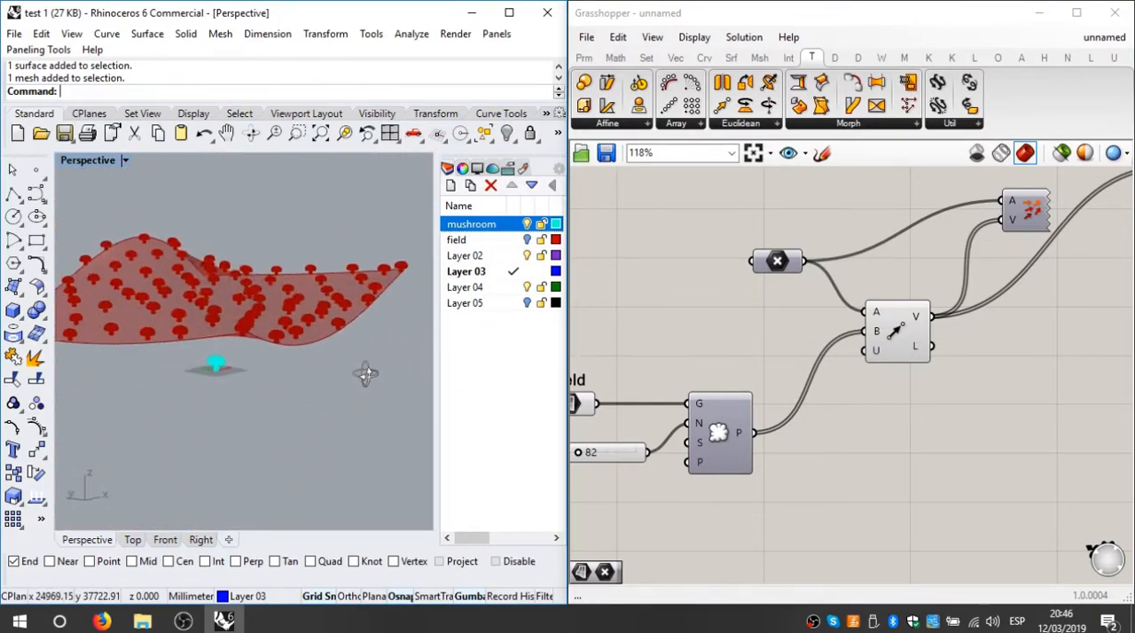
{"action": "scroll", "coordinate": [204, 275], "scroll_direction": "up", "scroll_amount": 10}
{"action": "scroll", "coordinate": [301, 332], "scroll_direction": "down", "scroll_amount": 10}
{"action": "right_click_drag", "start_coordinate": [346, 317], "coordinate": [213, 328]}
{"action": "right_click_drag", "start_coordinate": [312, 481], "coordinate": [264, 470]}
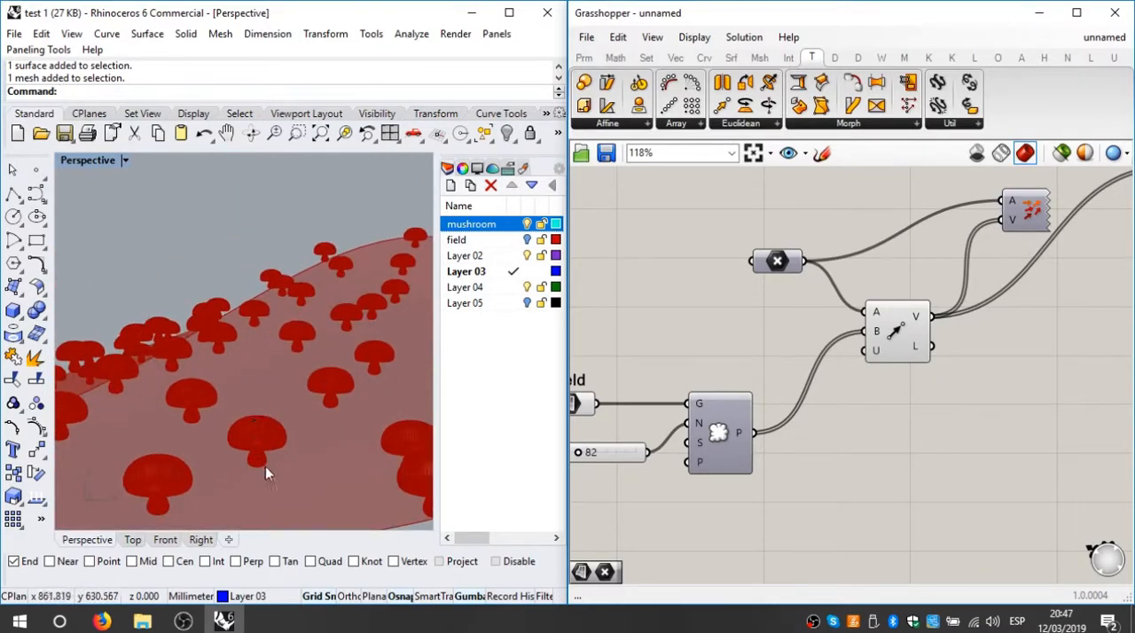
{"action": "mouse_move", "coordinate": [251, 389]}
{"action": "right_mouse_down"}
{"action": "mouse_move", "coordinate": [260, 426]}
{"action": "mouse_move", "coordinate": [264, 387]}
{"action": "mouse_move", "coordinate": [271, 423]}
{"action": "mouse_move", "coordinate": [235, 390]}
{"action": "right_mouse_up"}
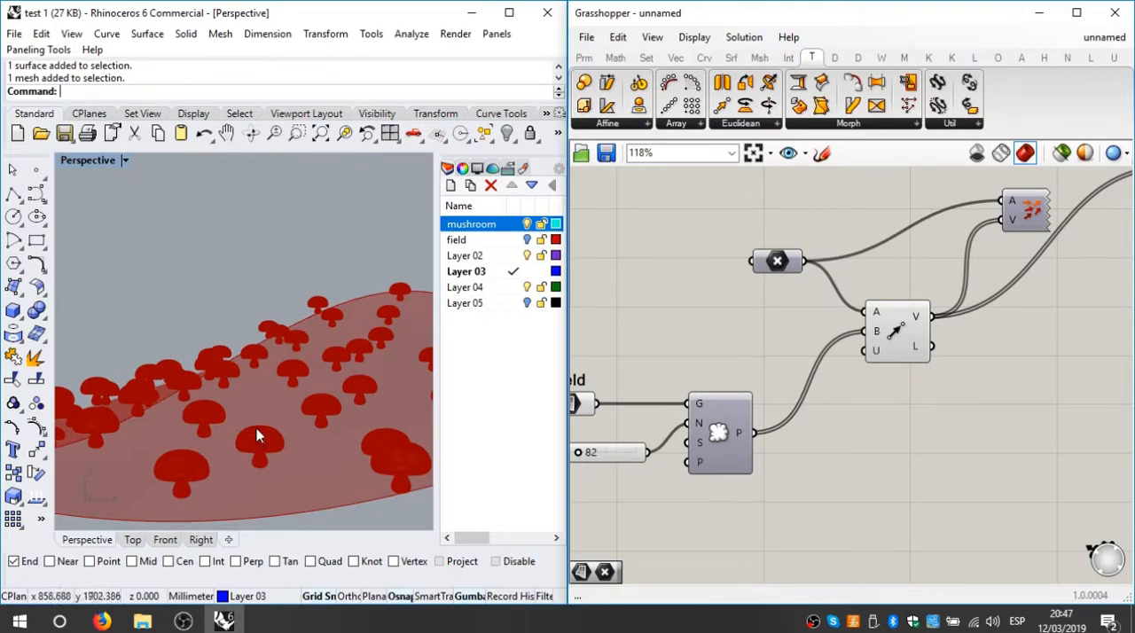
{"action": "right_click_drag", "start_coordinate": [257, 422], "coordinate": [295, 369]}
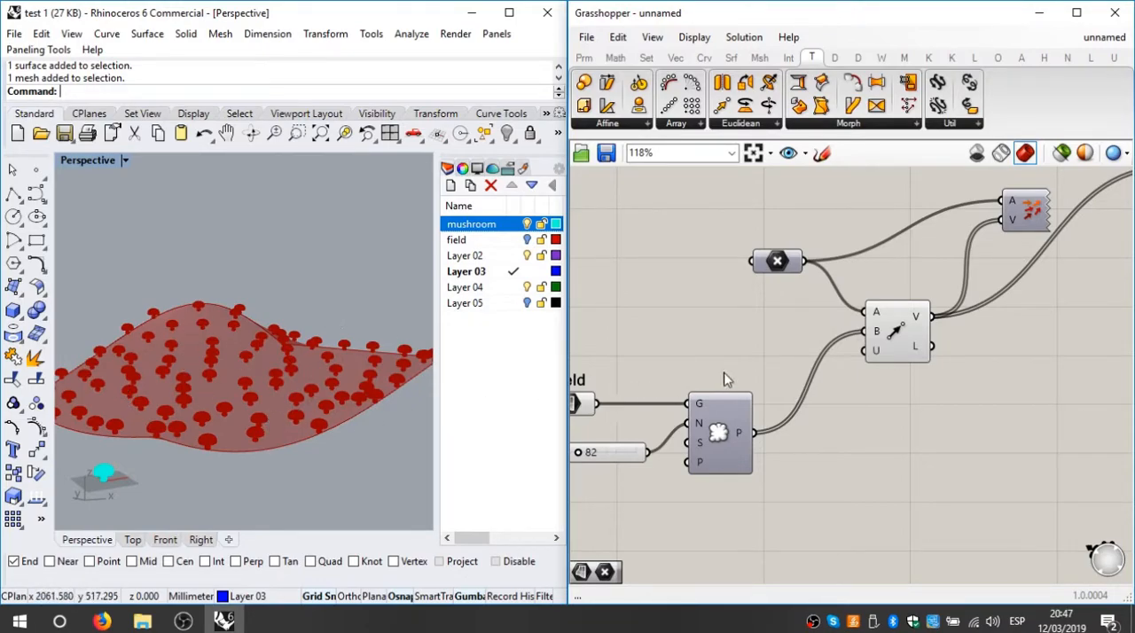
Step: Add a List Length component to the Grasshopper canvas, below and after the component that populates the field
{"action": "scroll", "coordinate": [752, 344], "scroll_direction": "down", "scroll_amount": 5}
{"action": "right_click_drag", "start_coordinate": [794, 348], "coordinate": [795, 404]}
{"action": "left_click", "coordinate": [675, 59]}
{"action": "left_click", "coordinate": [647, 58]}
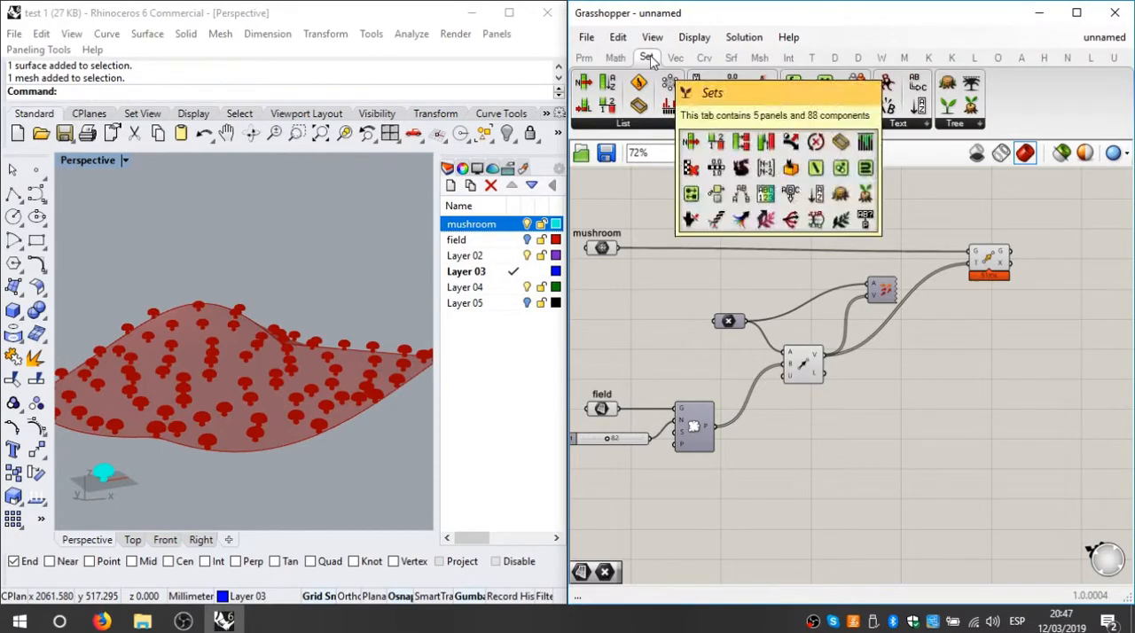
{"action": "left_click", "coordinate": [653, 126]}
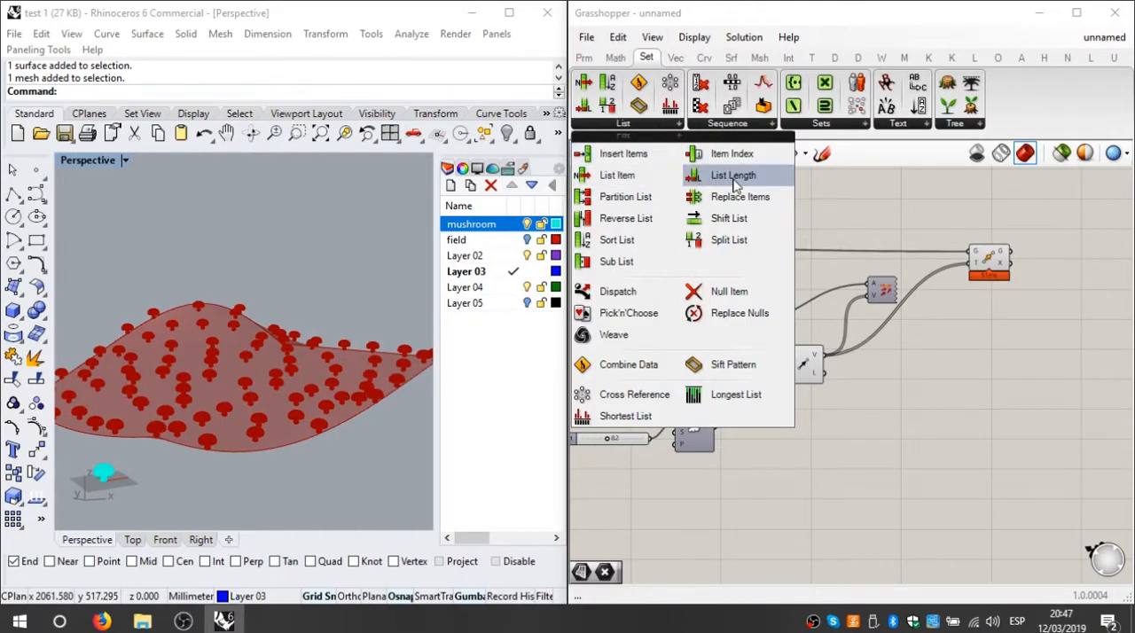
{"action": "left_click_drag", "start_coordinate": [733, 177], "coordinate": [797, 490]}
{"action": "right_click_drag", "start_coordinate": [803, 459], "coordinate": [842, 409]}
{"action": "scroll", "coordinate": [887, 324], "scroll_direction": "up", "scroll_amount": 2}
{"action": "scroll", "coordinate": [740, 366], "scroll_direction": "up", "scroll_amount": 1}
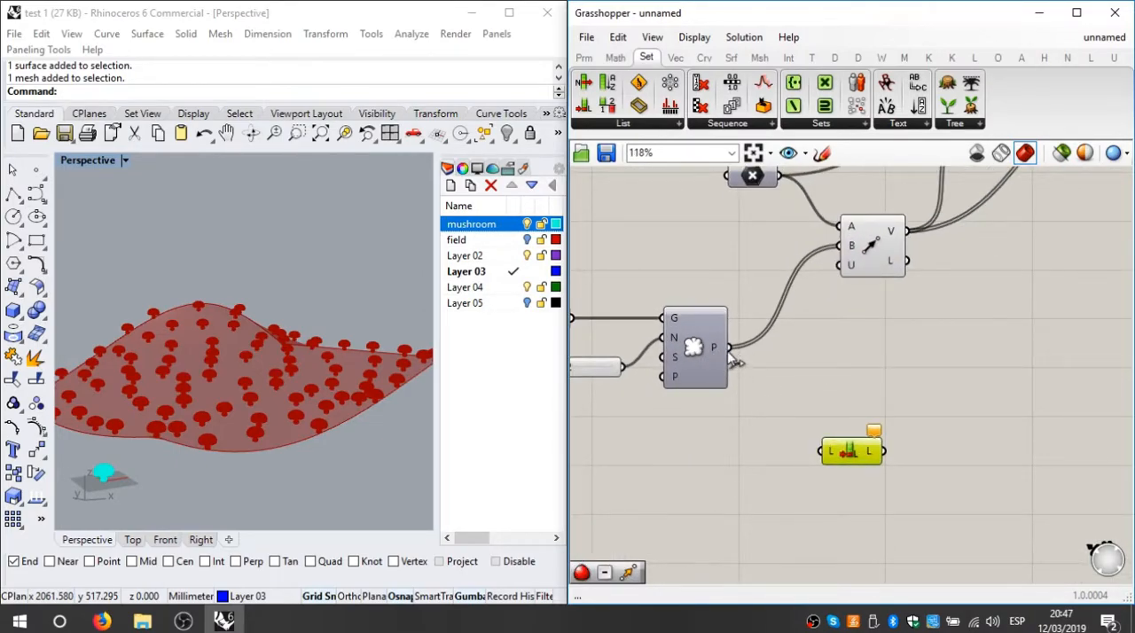
Step: Connect the populate component's point output to the List Length input and check the length output's value
{"action": "left_click_drag", "start_coordinate": [728, 349], "coordinate": [821, 451]}
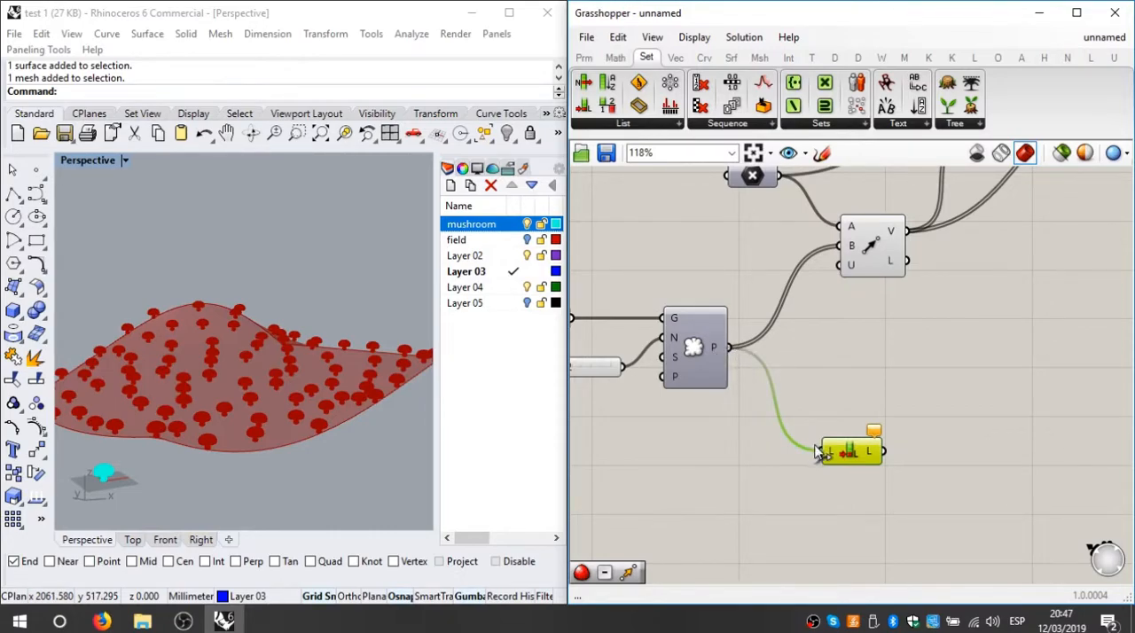
{"action": "right_click_drag", "start_coordinate": [768, 426], "coordinate": [861, 352]}
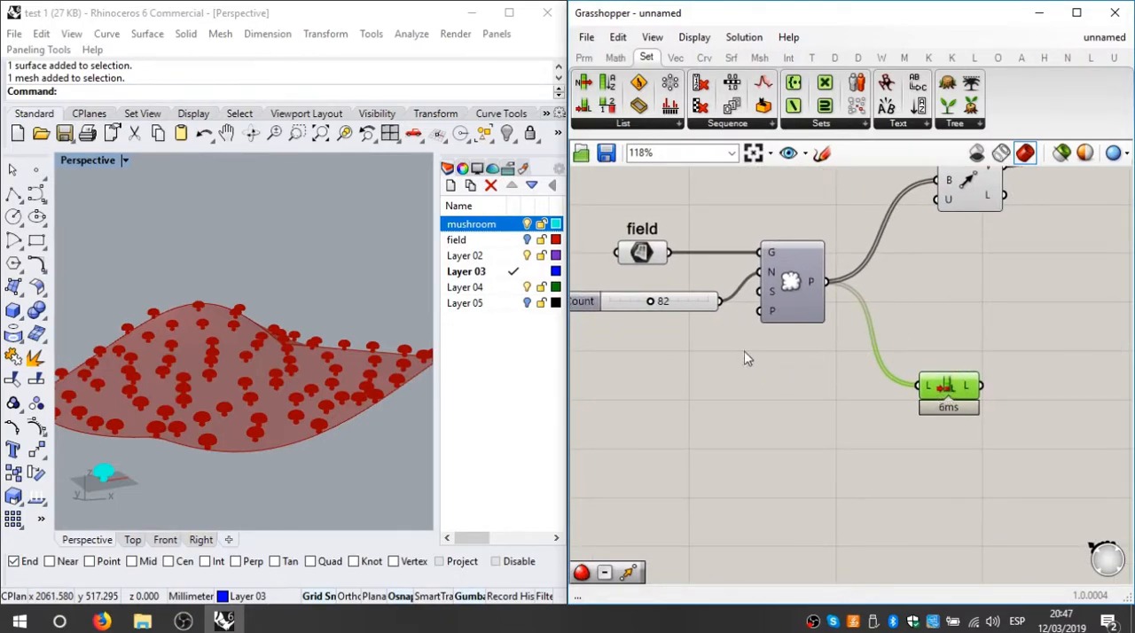
{"action": "mouse_move", "coordinate": [970, 396]}
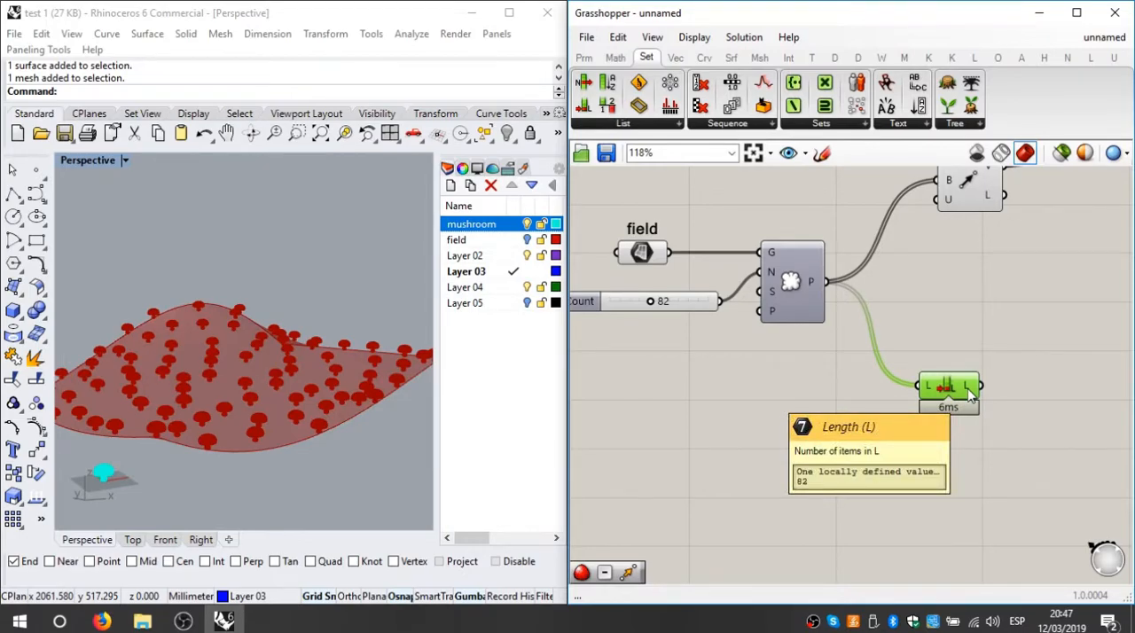
Step: Add a Random component to the Grasshopper canvas, after and slightly below the List Length component
{"action": "scroll", "coordinate": [886, 373], "scroll_direction": "down", "scroll_amount": 4}
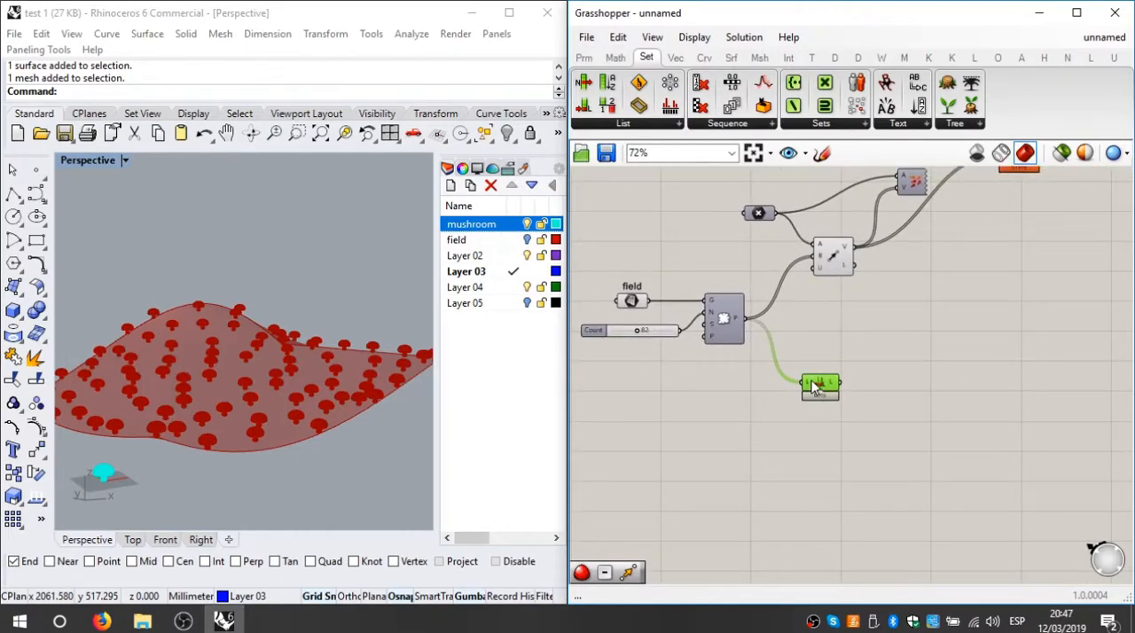
{"action": "scroll", "coordinate": [814, 390], "scroll_direction": "up", "scroll_amount": 1}
{"action": "scroll", "coordinate": [856, 319], "scroll_direction": "down", "scroll_amount": 2}
{"action": "scroll", "coordinate": [858, 305], "scroll_direction": "up", "scroll_amount": 2}
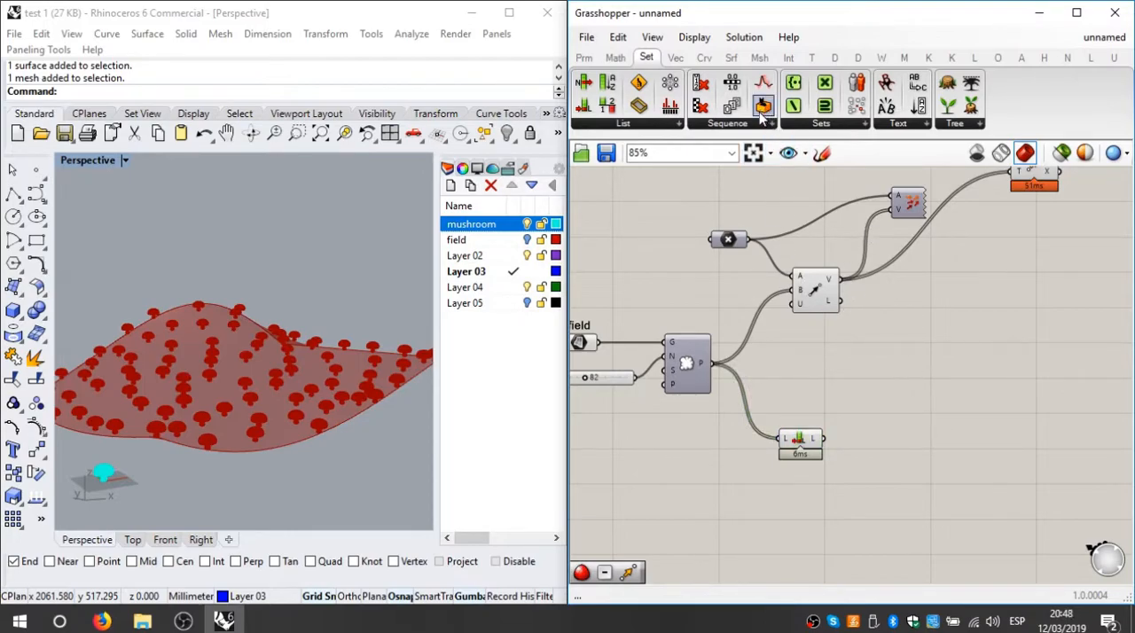
{"action": "left_click_drag", "start_coordinate": [763, 105], "coordinate": [968, 460]}
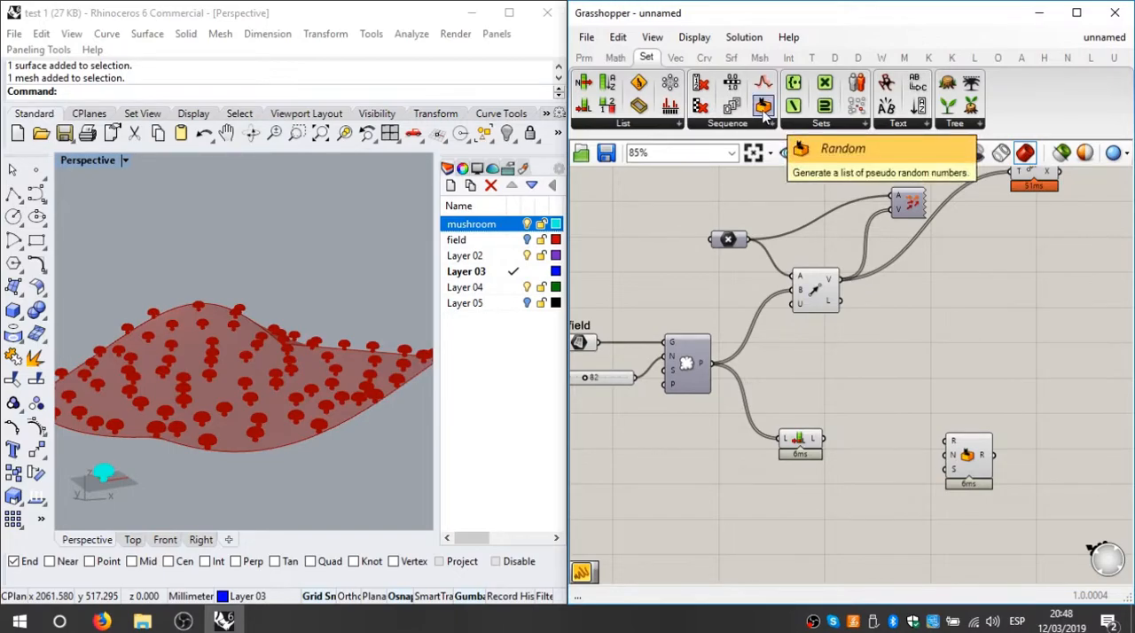
{"action": "left_click_drag", "start_coordinate": [964, 451], "coordinate": [973, 479]}
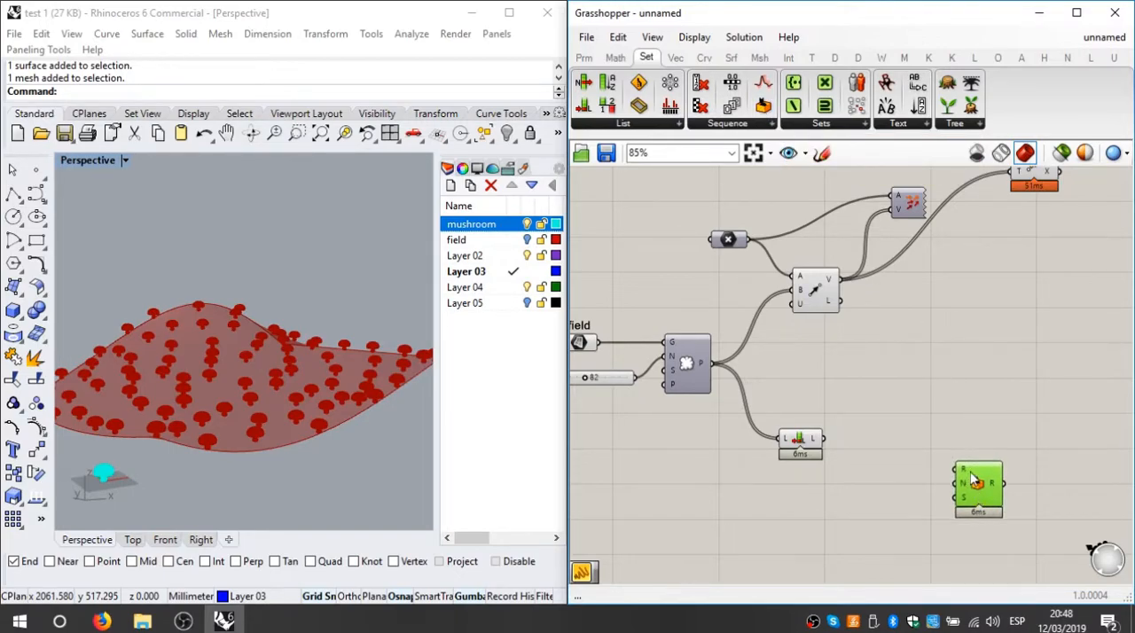
{"action": "middle_click", "coordinate": [902, 397]}
{"action": "left_click", "coordinate": [785, 389]}
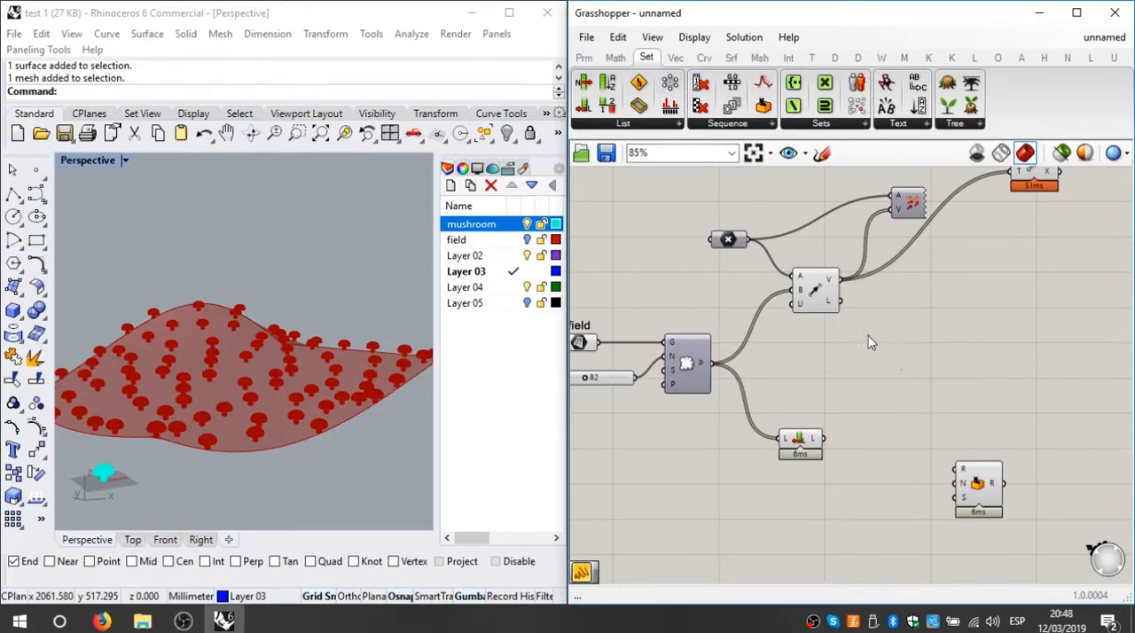
Step: Look for the Scale component by searching for "scal" from the empty canvas area above the Random component
{"action": "left_click", "coordinate": [615, 57]}
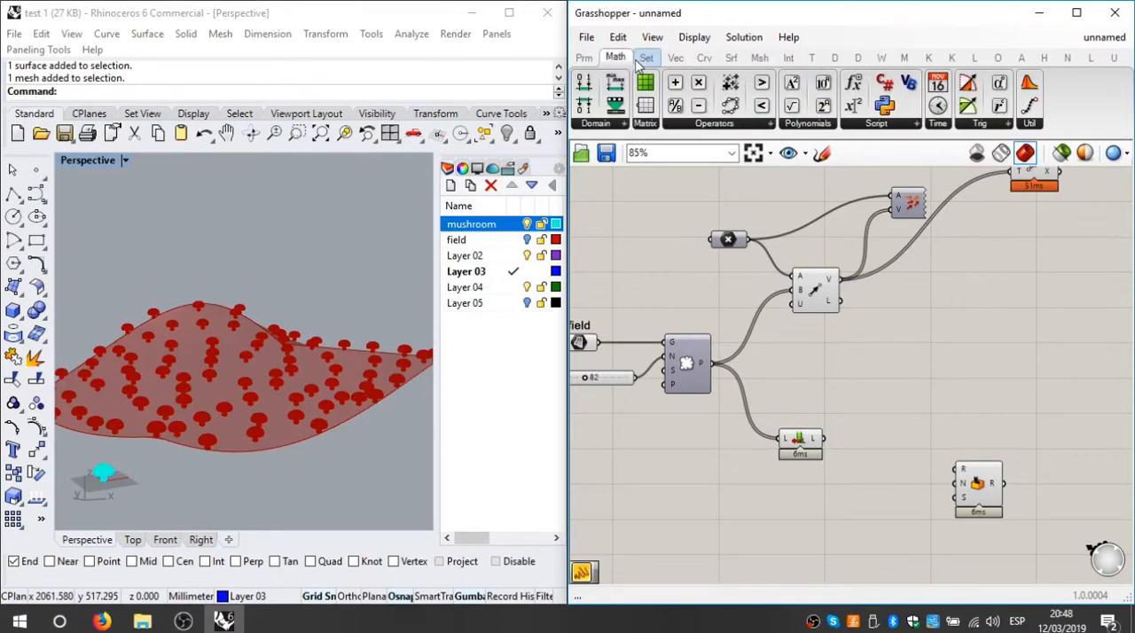
{"action": "left_click", "coordinate": [759, 58]}
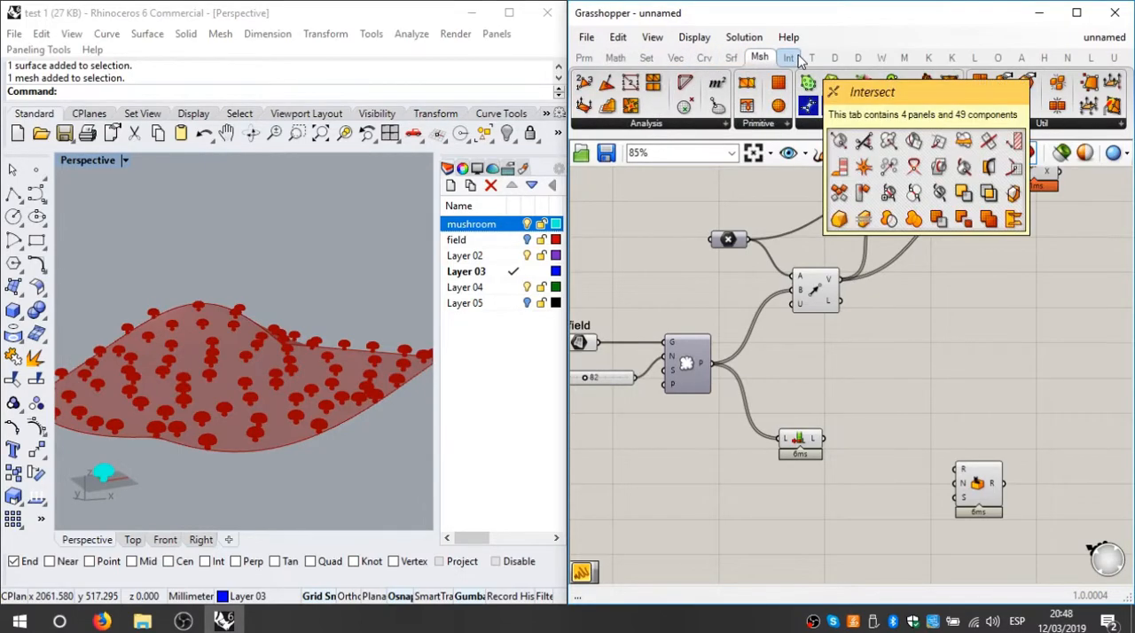
{"action": "left_click", "coordinate": [789, 57]}
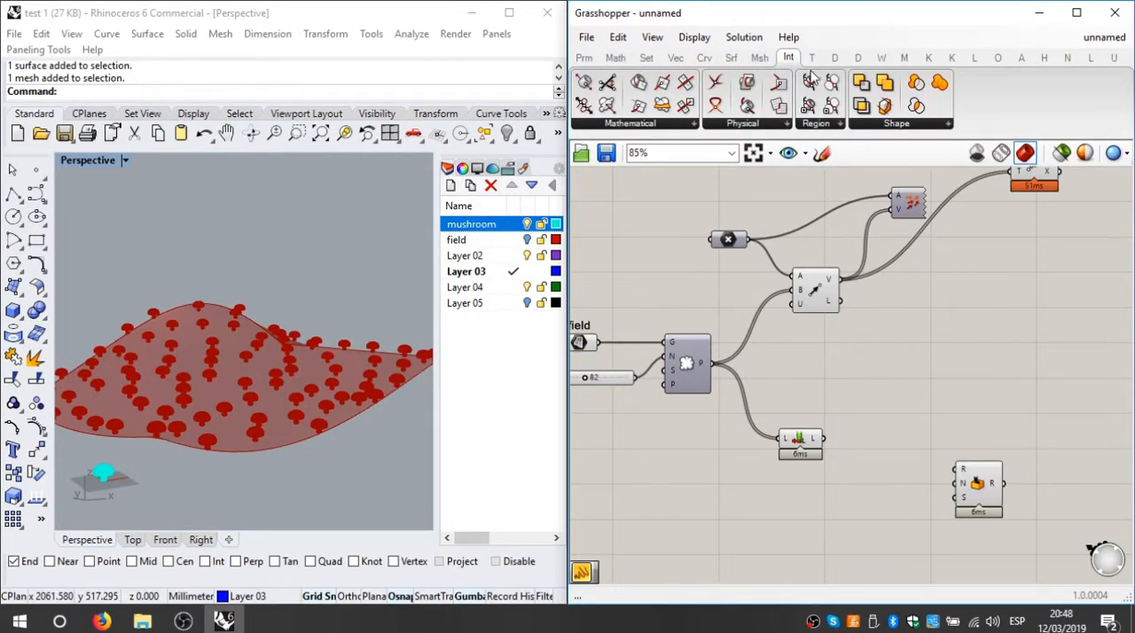
{"action": "double_click", "coordinate": [959, 397]}
{"action": "type", "text": "scal"}
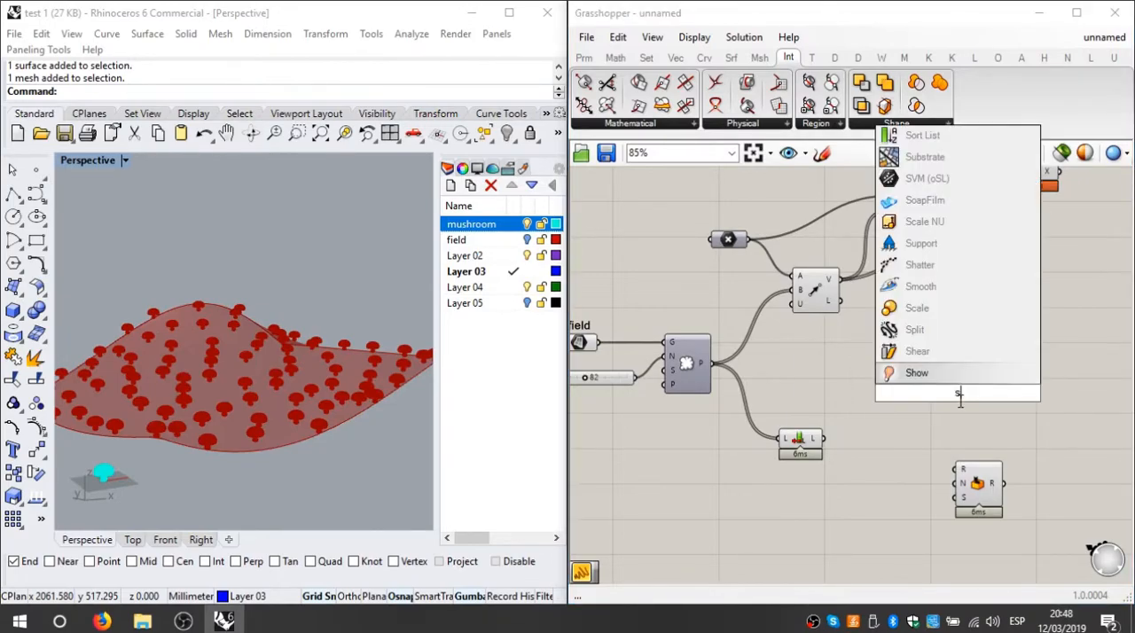
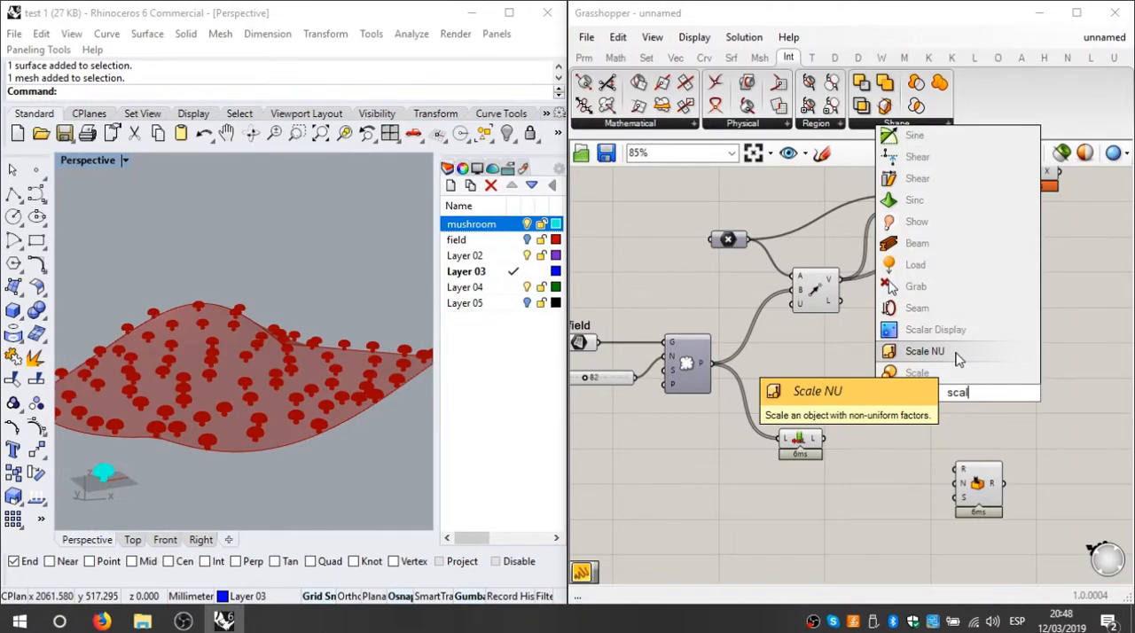
Step: Add a Scale NU component to the canvas, just above the Random component
{"action": "left_click", "coordinate": [957, 357]}
{"action": "left_click_drag", "start_coordinate": [963, 408], "coordinate": [945, 383]}
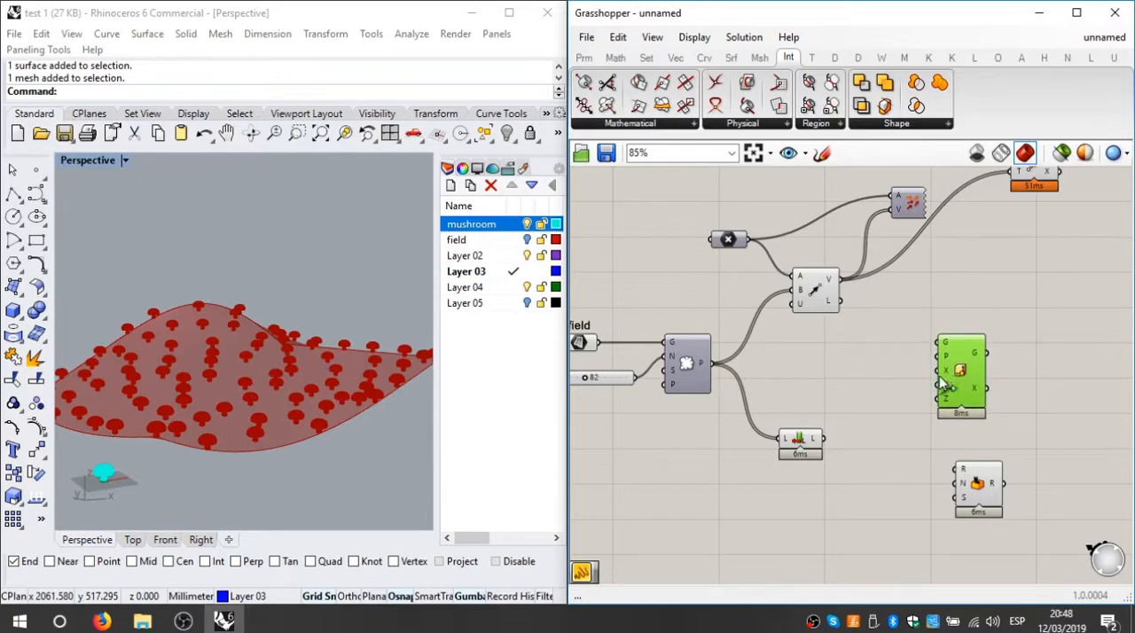
{"action": "scroll", "coordinate": [876, 324], "scroll_direction": "down", "scroll_amount": 3}
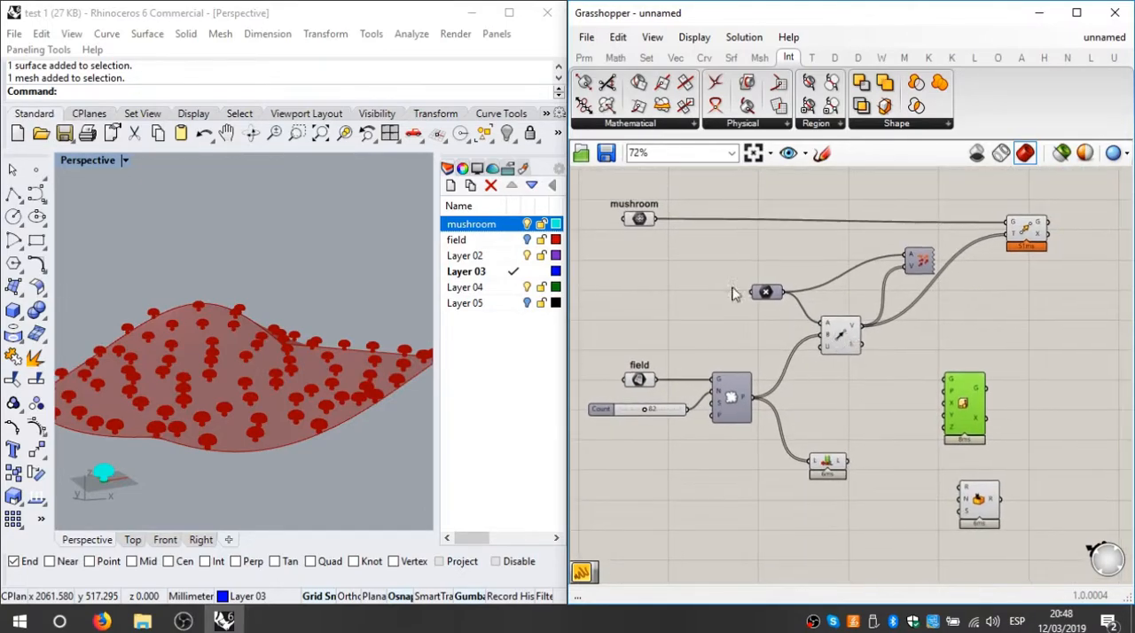
Step: Move the Scale NU and Random components together to the empty area above the rest of the definition
{"action": "left_click_drag", "start_coordinate": [933, 355], "coordinate": [1028, 532]}
{"action": "left_click_drag", "start_coordinate": [965, 449], "coordinate": [1012, 412]}
{"action": "scroll", "coordinate": [1025, 413], "scroll_direction": "down", "scroll_amount": 3}
{"action": "right_click_drag", "start_coordinate": [1024, 413], "coordinate": [889, 429]}
{"action": "left_click_drag", "start_coordinate": [901, 395], "coordinate": [845, 484]}
{"action": "left_click_drag", "start_coordinate": [851, 429], "coordinate": [967, 198]}
Step: Shift the mushroom and field definition down, and place Scale NU and Random closer above it
{"action": "left_click_drag", "start_coordinate": [897, 237], "coordinate": [538, 498]}
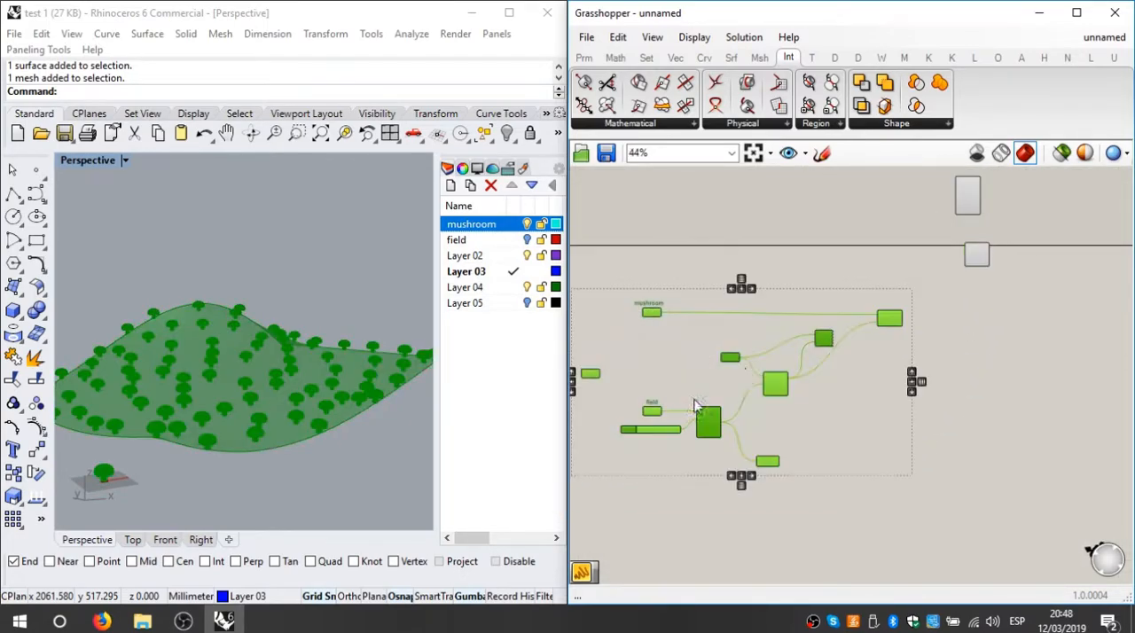
{"action": "left_click_drag", "start_coordinate": [774, 383], "coordinate": [803, 513]}
{"action": "left_click", "coordinate": [984, 300]}
{"action": "left_click_drag", "start_coordinate": [1000, 310], "coordinate": [923, 195]}
{"action": "left_click_drag", "start_coordinate": [973, 190], "coordinate": [829, 330]}
{"action": "right_click_drag", "start_coordinate": [873, 447], "coordinate": [895, 334]}
Step: Align the point parameter horizontally with the vector display component it feeds
{"action": "scroll", "coordinate": [852, 355], "scroll_direction": "up", "scroll_amount": 4}
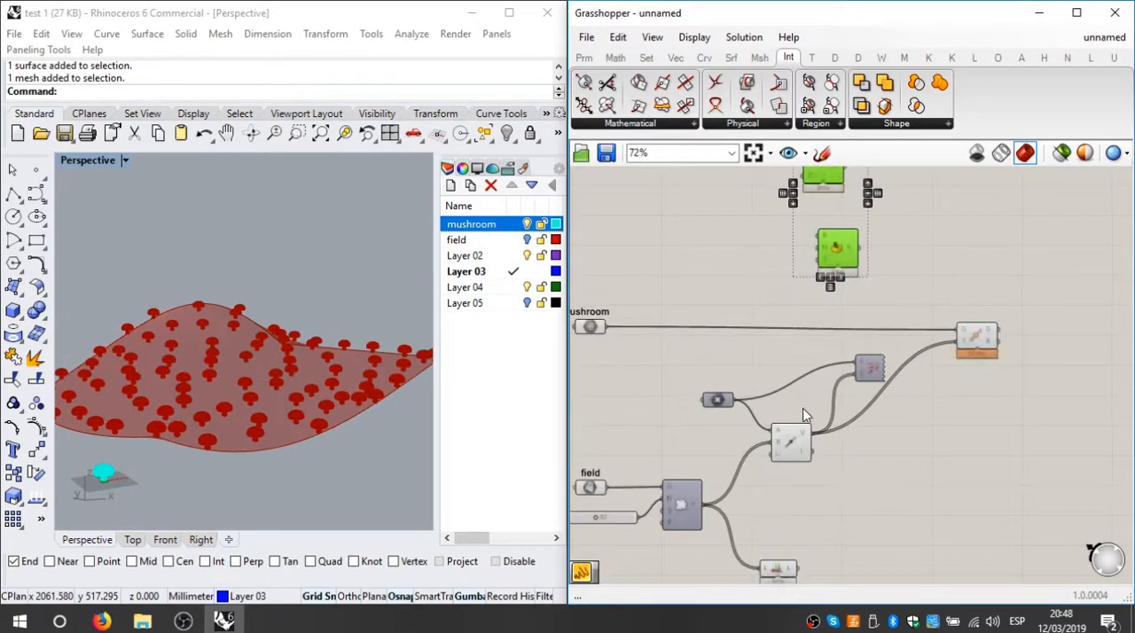
{"action": "left_click", "coordinate": [891, 359]}
{"action": "left_click_drag", "start_coordinate": [691, 404], "coordinate": [671, 359]}
Step: Delete the unconnected component lying before the mushroom and field parameters
{"action": "scroll", "coordinate": [727, 360], "scroll_direction": "down", "scroll_amount": 3}
{"action": "right_click_drag", "start_coordinate": [750, 372], "coordinate": [939, 380]}
{"action": "scroll", "coordinate": [943, 320], "scroll_direction": "up", "scroll_amount": 1}
{"action": "scroll", "coordinate": [798, 341], "scroll_direction": "up", "scroll_amount": 2}
{"action": "left_click", "coordinate": [734, 334]}
{"action": "scroll", "coordinate": [762, 382], "scroll_direction": "down", "scroll_amount": 2}
{"action": "left_click_drag", "start_coordinate": [737, 375], "coordinate": [671, 432]}
{"action": "key", "text": "Delete"}
Step: Separate the Random component from Scale NU and delete it from the canvas
{"action": "right_click_drag", "start_coordinate": [827, 362], "coordinate": [695, 385]}
{"action": "scroll", "coordinate": [740, 370], "scroll_direction": "down", "scroll_amount": 2}
{"action": "right_click_drag", "start_coordinate": [834, 315], "coordinate": [815, 336]}
{"action": "scroll", "coordinate": [821, 326], "scroll_direction": "up", "scroll_amount": 2}
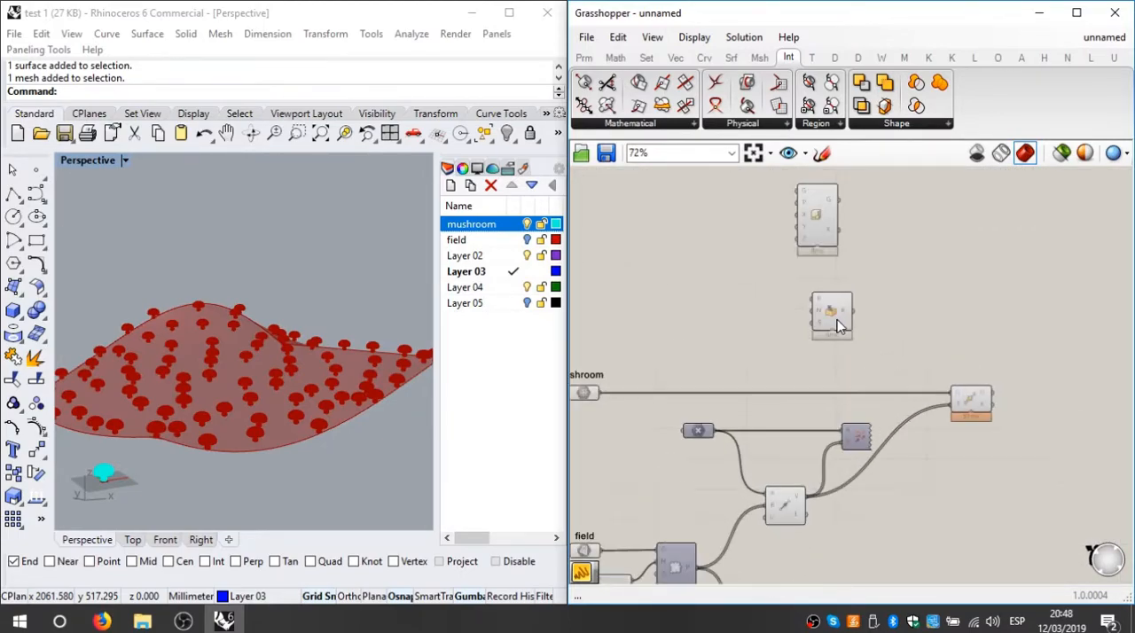
{"action": "left_click_drag", "start_coordinate": [845, 318], "coordinate": [939, 288]}
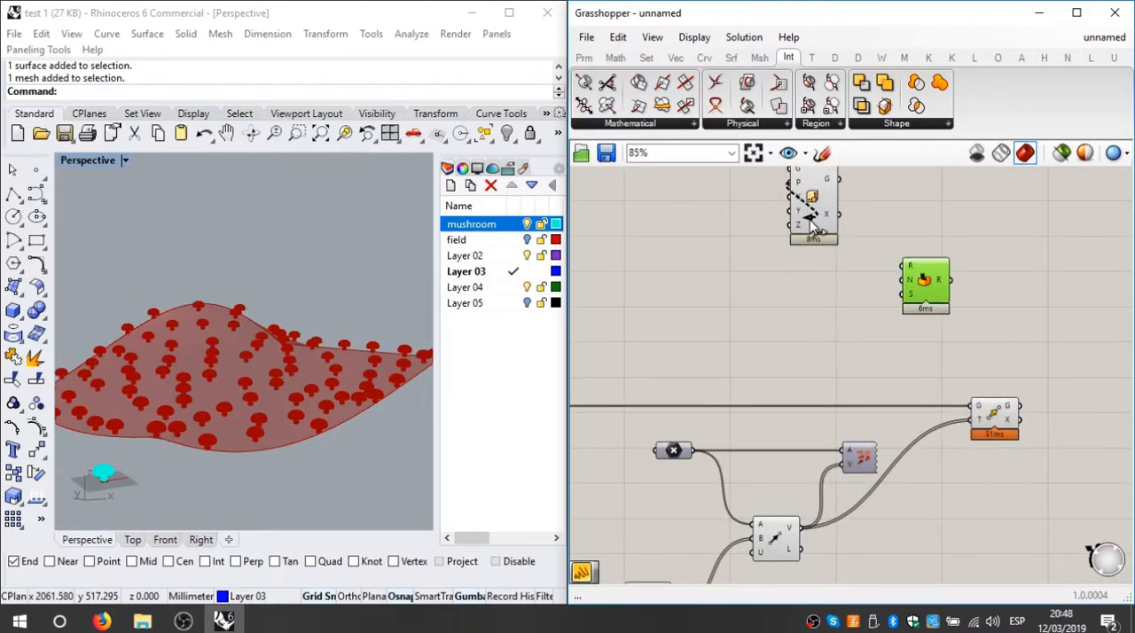
{"action": "left_click_drag", "start_coordinate": [816, 204], "coordinate": [795, 257]}
{"action": "right_click_drag", "start_coordinate": [848, 262], "coordinate": [912, 328]}
{"action": "left_click", "coordinate": [990, 342]}
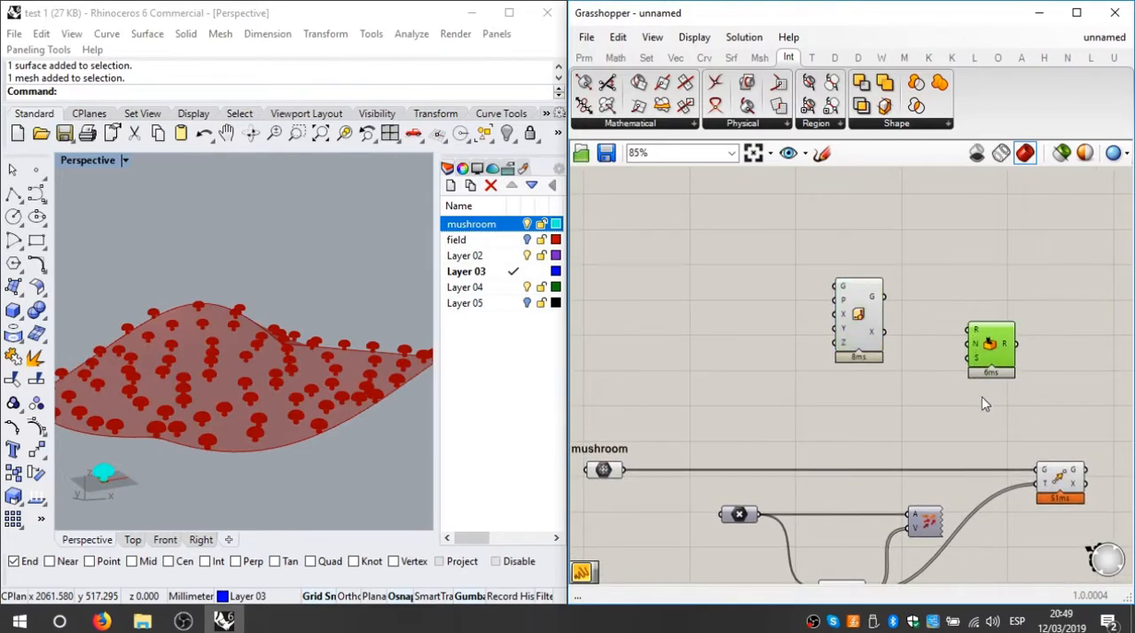
{"action": "key", "text": "Delete"}
{"action": "scroll", "coordinate": [985, 396], "scroll_direction": "down", "scroll_amount": 2}
{"action": "scroll", "coordinate": [883, 516], "scroll_direction": "up", "scroll_amount": 2}
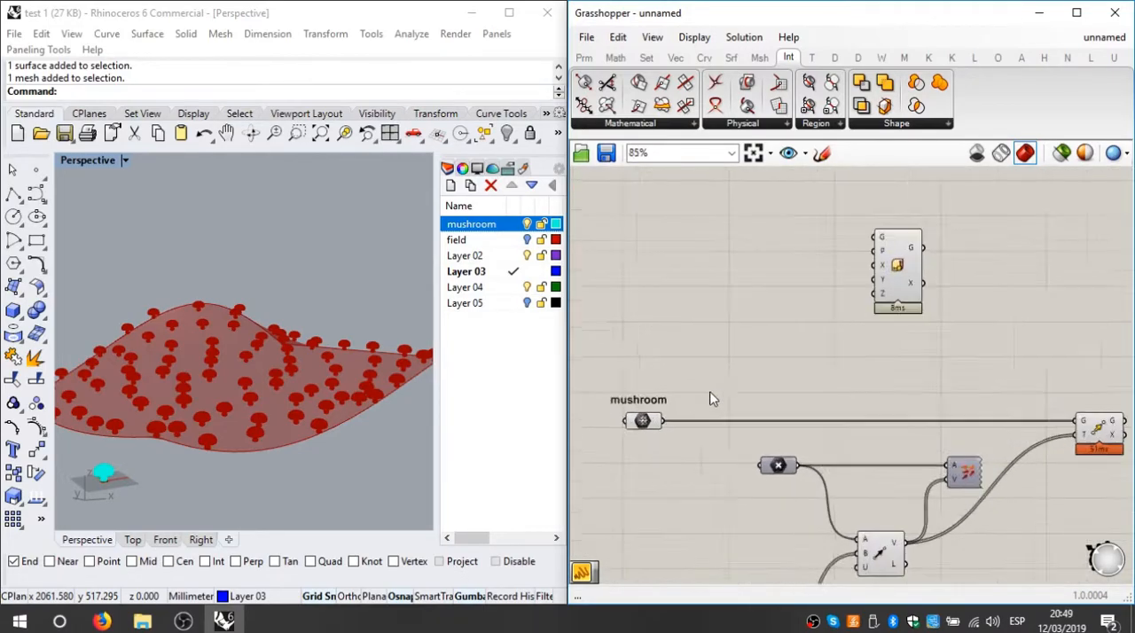
Step: Place Scale NU after the Move component and connect Move's geometry output to Scale NU's geometry input
{"action": "left_click", "coordinate": [649, 422]}
{"action": "right_click_drag", "start_coordinate": [945, 423], "coordinate": [776, 367]}
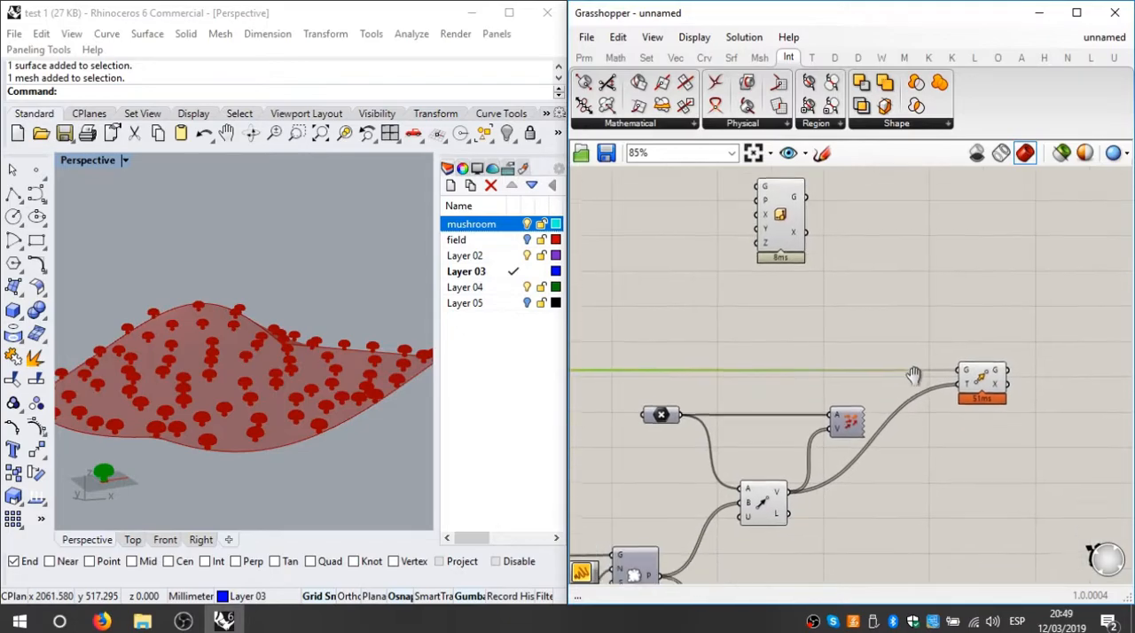
{"action": "left_click", "coordinate": [982, 377]}
{"action": "left_click", "coordinate": [990, 328]}
{"action": "scroll", "coordinate": [990, 331], "scroll_direction": "down", "scroll_amount": 3}
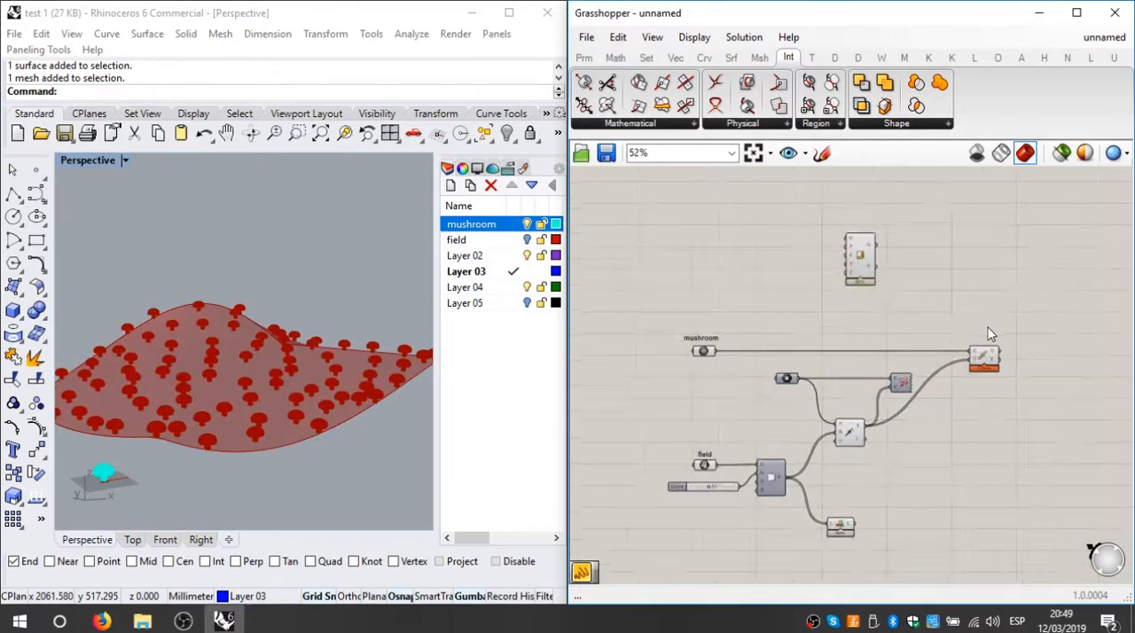
{"action": "left_click_drag", "start_coordinate": [866, 254], "coordinate": [1126, 294]}
{"action": "right_click_drag", "start_coordinate": [1031, 365], "coordinate": [921, 390]}
{"action": "scroll", "coordinate": [862, 388], "scroll_direction": "up", "scroll_amount": 3}
{"action": "scroll", "coordinate": [858, 390], "scroll_direction": "up", "scroll_amount": 1}
{"action": "scroll", "coordinate": [843, 374], "scroll_direction": "down", "scroll_amount": 1}
{"action": "left_click_drag", "start_coordinate": [842, 366], "coordinate": [1081, 246]}
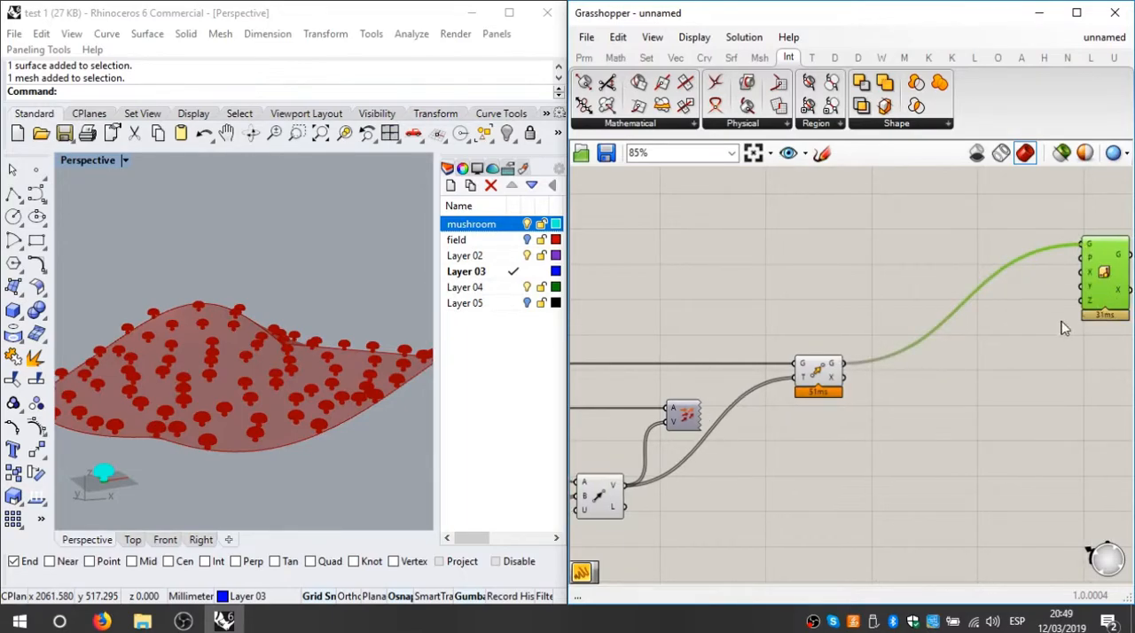
Step: Examine Scale NU's base plane input and its mushroom preview up close in the Rhino viewport
{"action": "right_click_drag", "start_coordinate": [1067, 321], "coordinate": [960, 336]}
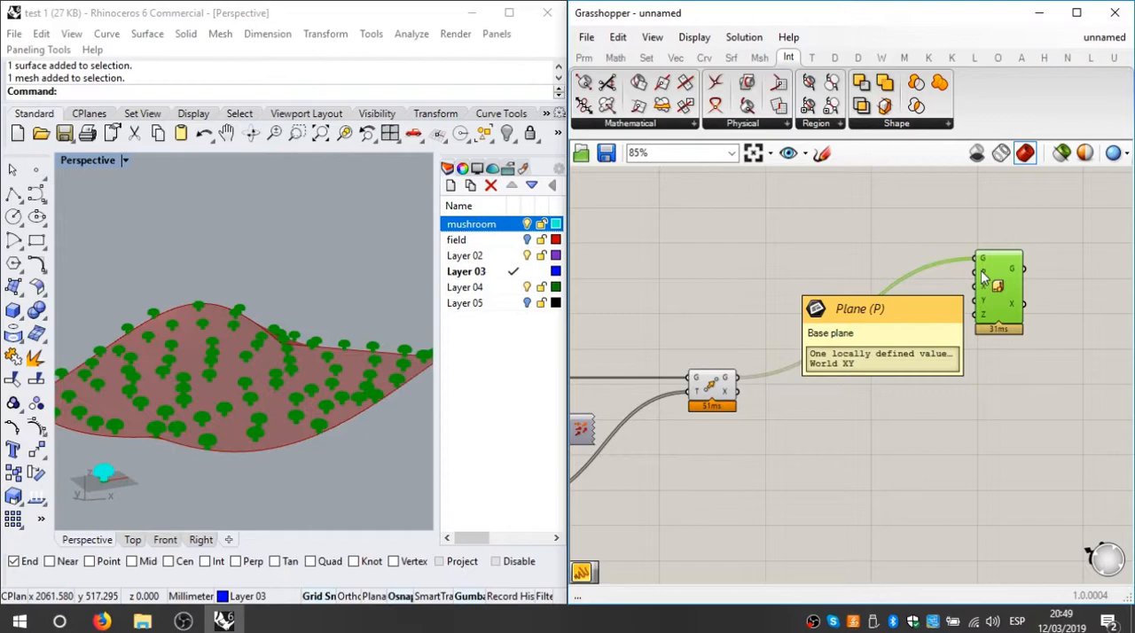
{"action": "scroll", "coordinate": [982, 279], "scroll_direction": "down", "scroll_amount": 2}
{"action": "right_click_drag", "start_coordinate": [902, 343], "coordinate": [1000, 311]}
{"action": "scroll", "coordinate": [781, 405], "scroll_direction": "up", "scroll_amount": 2}
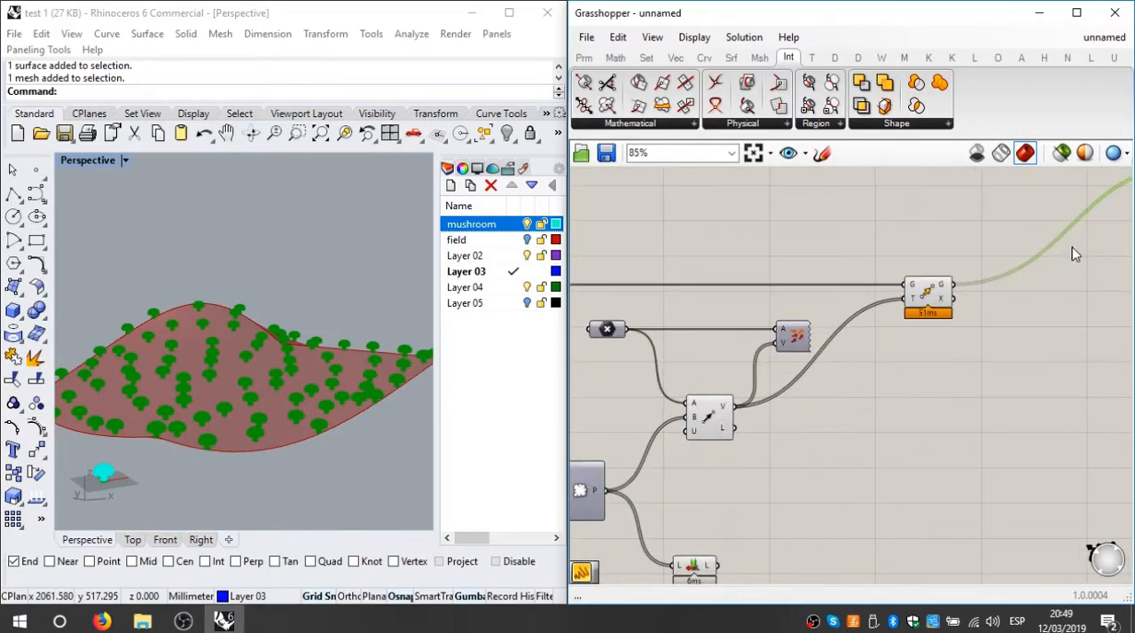
{"action": "right_click_drag", "start_coordinate": [1071, 253], "coordinate": [868, 338]}
{"action": "scroll", "coordinate": [1005, 240], "scroll_direction": "up", "scroll_amount": 2}
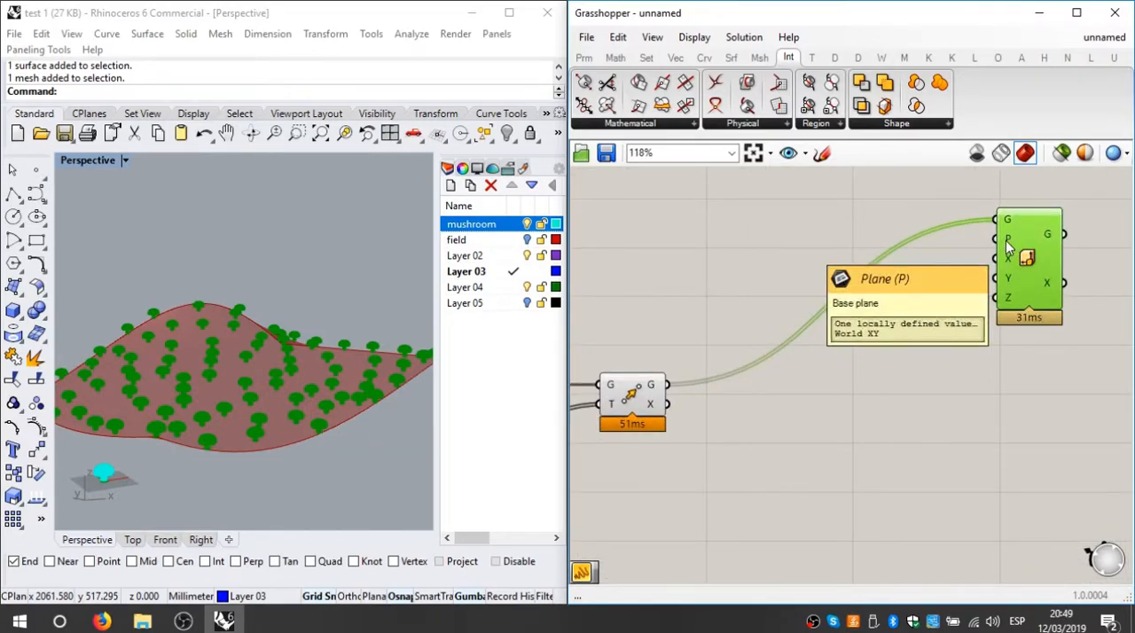
{"action": "scroll", "coordinate": [222, 424], "scroll_direction": "up", "scroll_amount": 8}
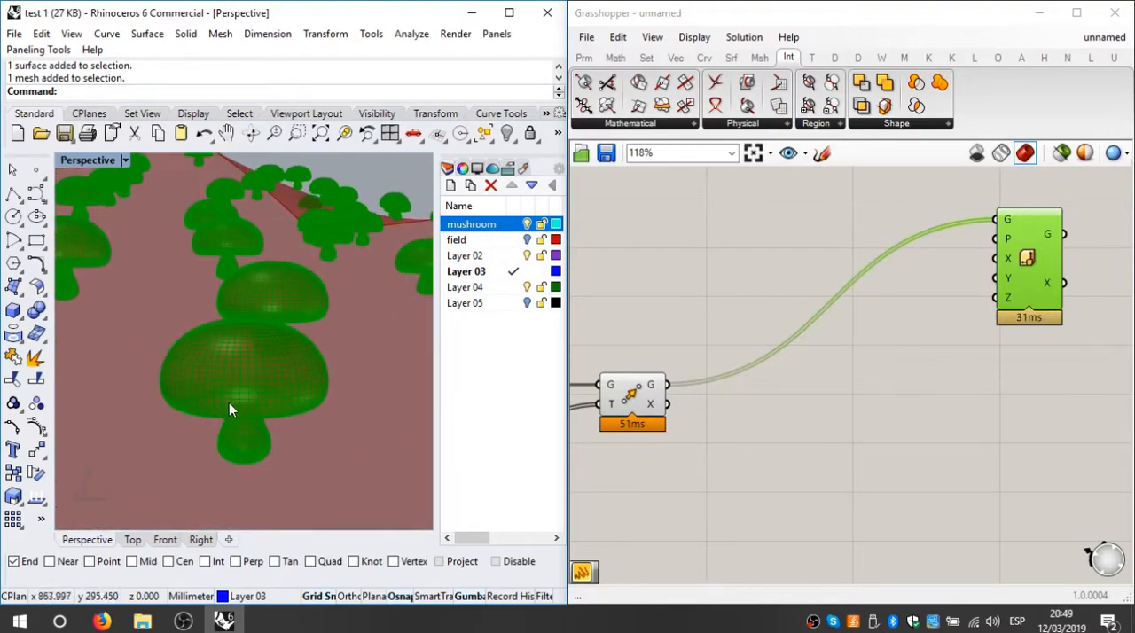
Step: Turn on the preview of the populate component and view its points at the mushroom bases in Rhino
{"action": "scroll", "coordinate": [278, 392], "scroll_direction": "down", "scroll_amount": 4}
{"action": "right_click_drag", "start_coordinate": [777, 373], "coordinate": [935, 335]}
{"action": "scroll", "coordinate": [736, 408], "scroll_direction": "down", "scroll_amount": 3}
{"action": "right_click_drag", "start_coordinate": [661, 461], "coordinate": [831, 370]}
{"action": "left_click", "coordinate": [645, 445]}
{"action": "right_click", "coordinate": [645, 445]}
{"action": "left_click", "coordinate": [683, 476]}
{"action": "right_click_drag", "start_coordinate": [304, 319], "coordinate": [290, 341]}
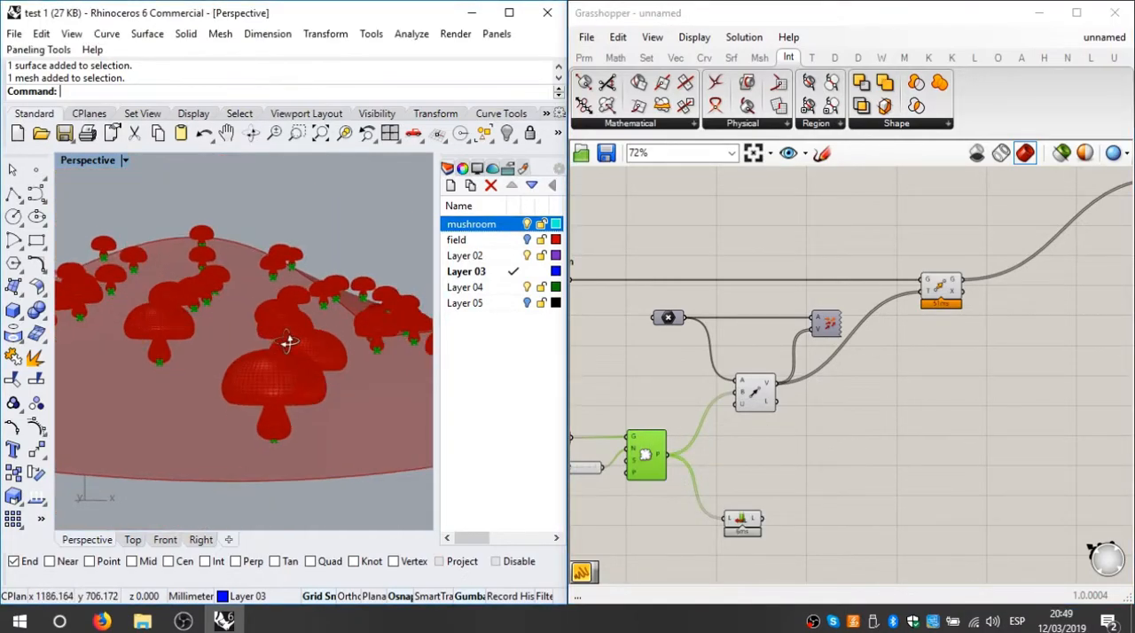
Step: Connect the populate component's point output to Scale NU's plane input and check the scaled mushrooms in the viewport
{"action": "right_click_drag", "start_coordinate": [800, 430], "coordinate": [773, 460]}
{"action": "scroll", "coordinate": [781, 461], "scroll_direction": "down", "scroll_amount": 3}
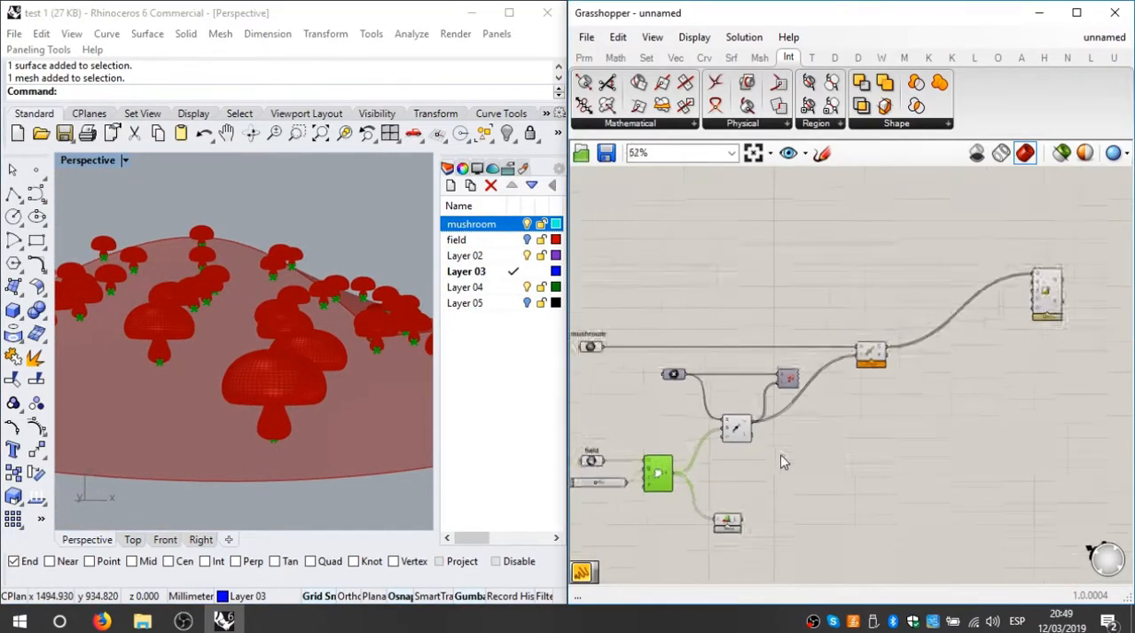
{"action": "scroll", "coordinate": [929, 316], "scroll_direction": "up", "scroll_amount": 6}
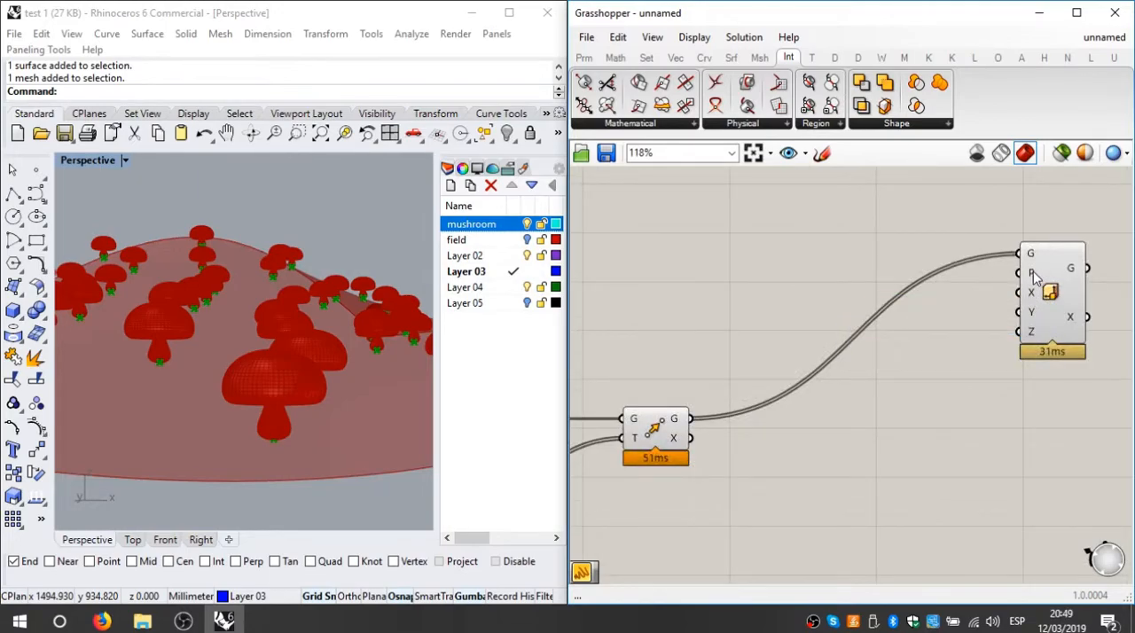
{"action": "mouse_move", "coordinate": [1035, 277]}
{"action": "scroll", "coordinate": [1035, 277], "scroll_direction": "down", "scroll_amount": 2}
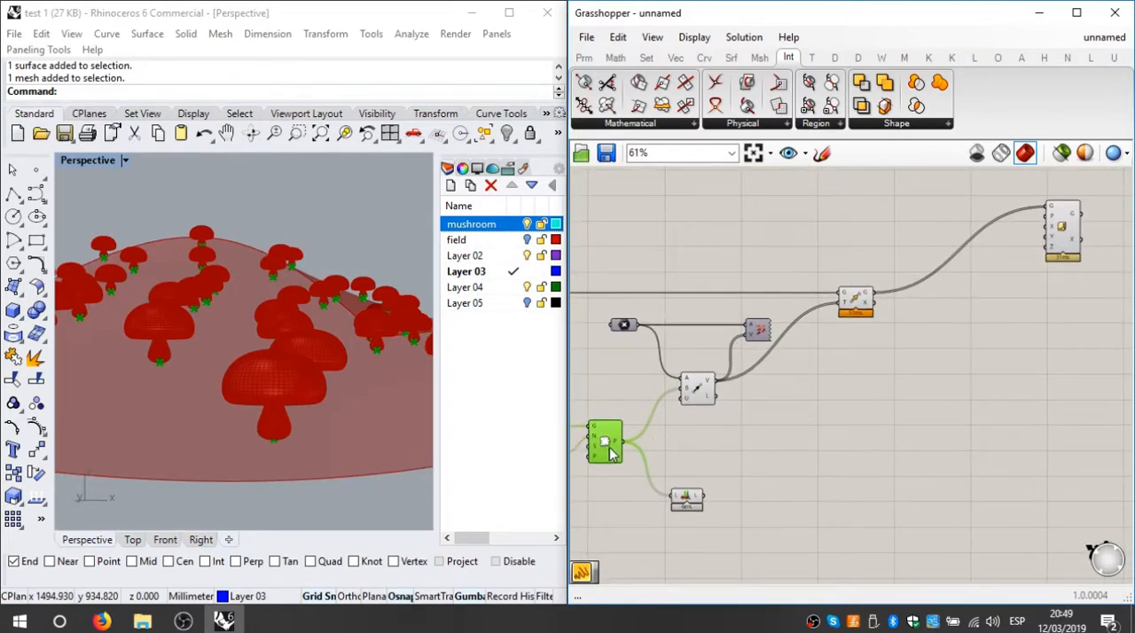
{"action": "left_click_drag", "start_coordinate": [624, 444], "coordinate": [1041, 324]}
{"action": "left_click", "coordinate": [862, 381]}
{"action": "left_click", "coordinate": [546, 376]}
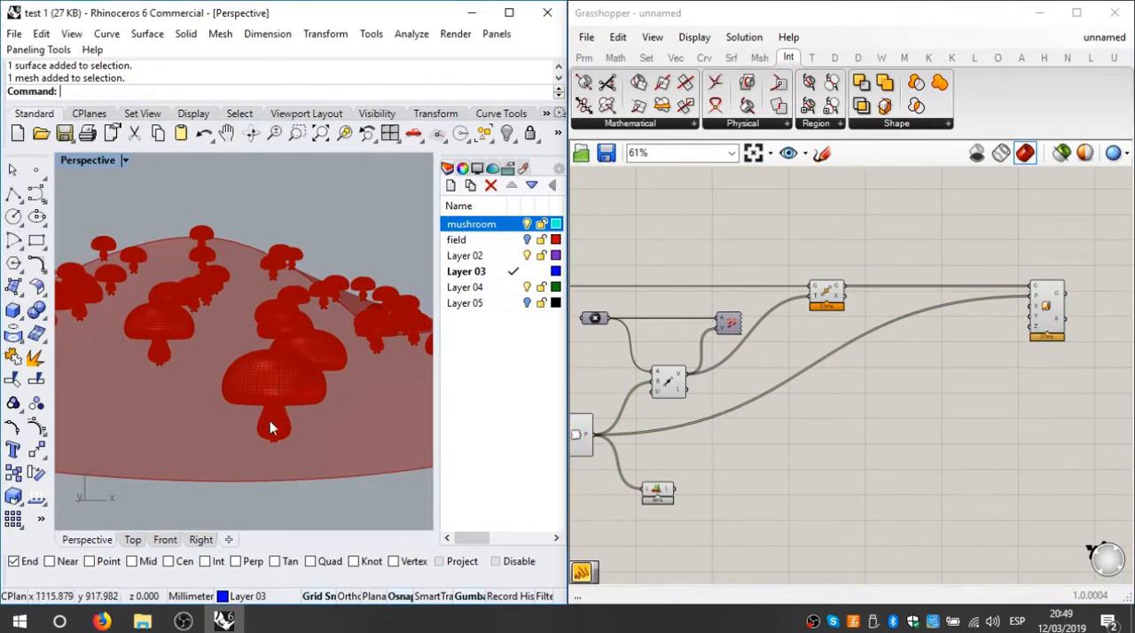
Step: Add a number slider beside Scale NU and connect it to the Z scale input
{"action": "scroll", "coordinate": [1018, 323], "scroll_direction": "up", "scroll_amount": 4}
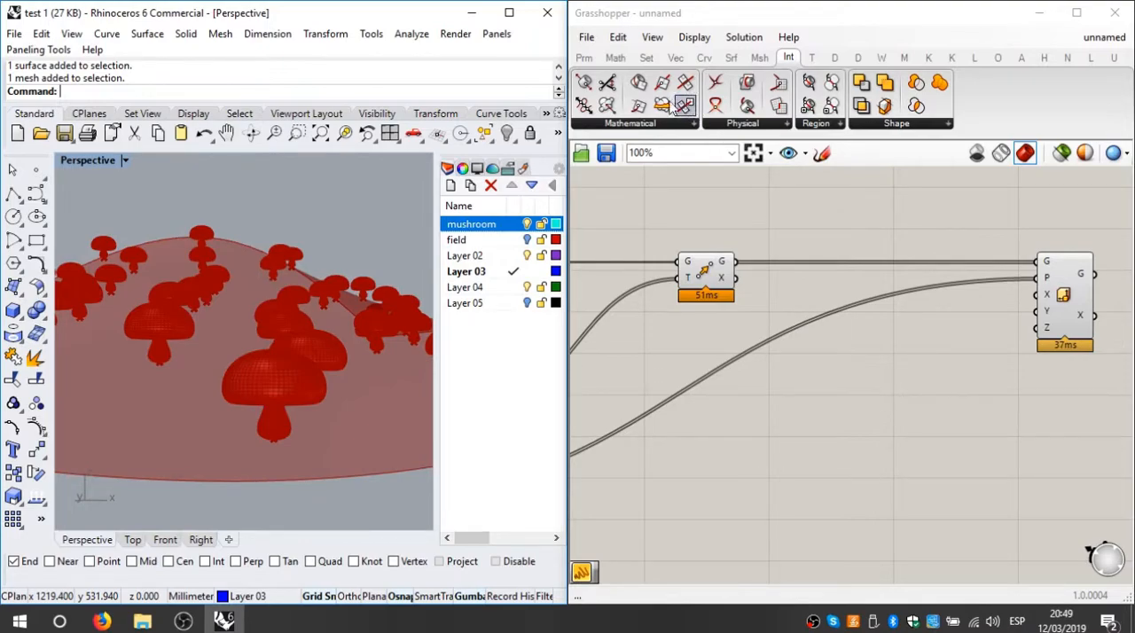
{"action": "left_click", "coordinate": [583, 57]}
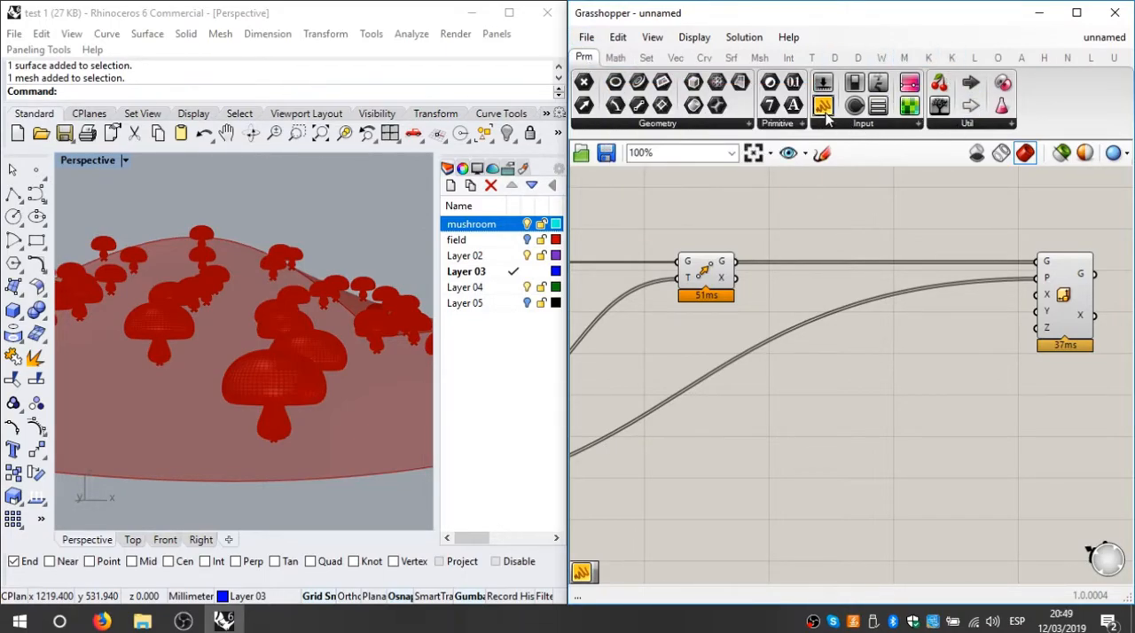
{"action": "left_click_drag", "start_coordinate": [826, 89], "coordinate": [1039, 328]}
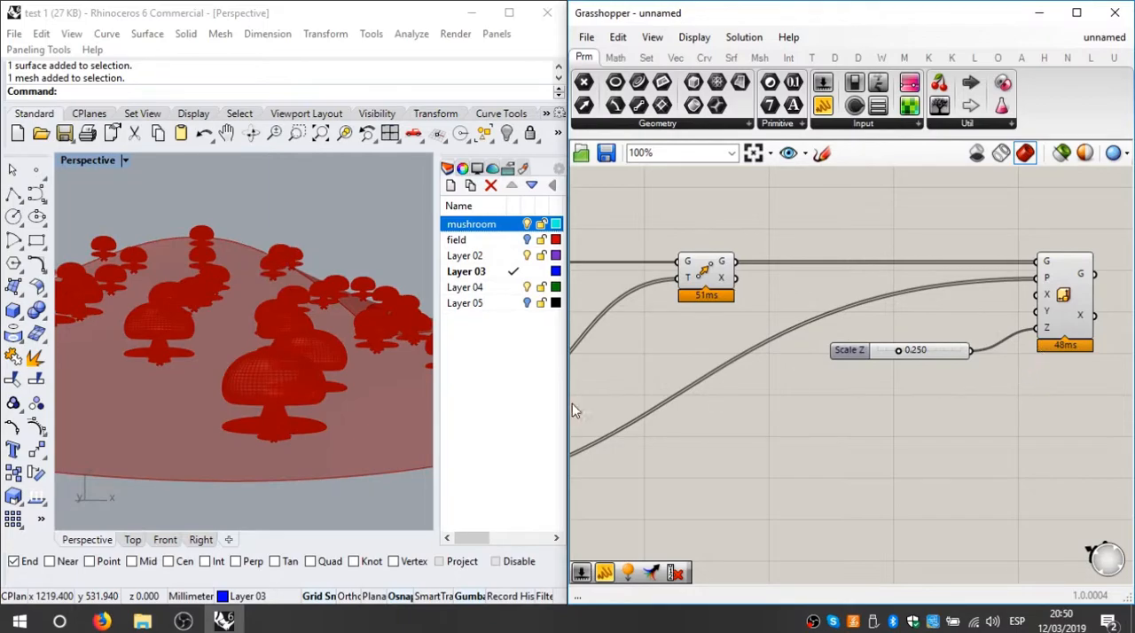
Step: Raise the Z scale slider to 0.547 to test the mushrooms' height
{"action": "scroll", "coordinate": [913, 360], "scroll_direction": "up", "scroll_amount": 2}
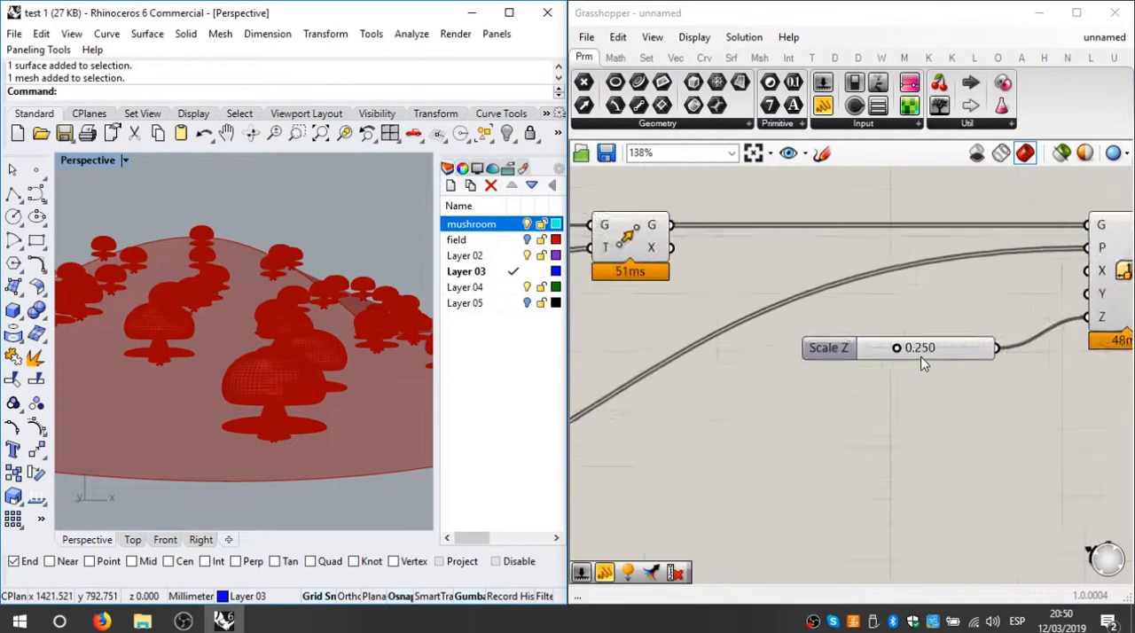
{"action": "scroll", "coordinate": [919, 363], "scroll_direction": "up", "scroll_amount": 2}
{"action": "left_click_drag", "start_coordinate": [884, 342], "coordinate": [927, 334]}
{"action": "right_click_drag", "start_coordinate": [947, 423], "coordinate": [879, 402]}
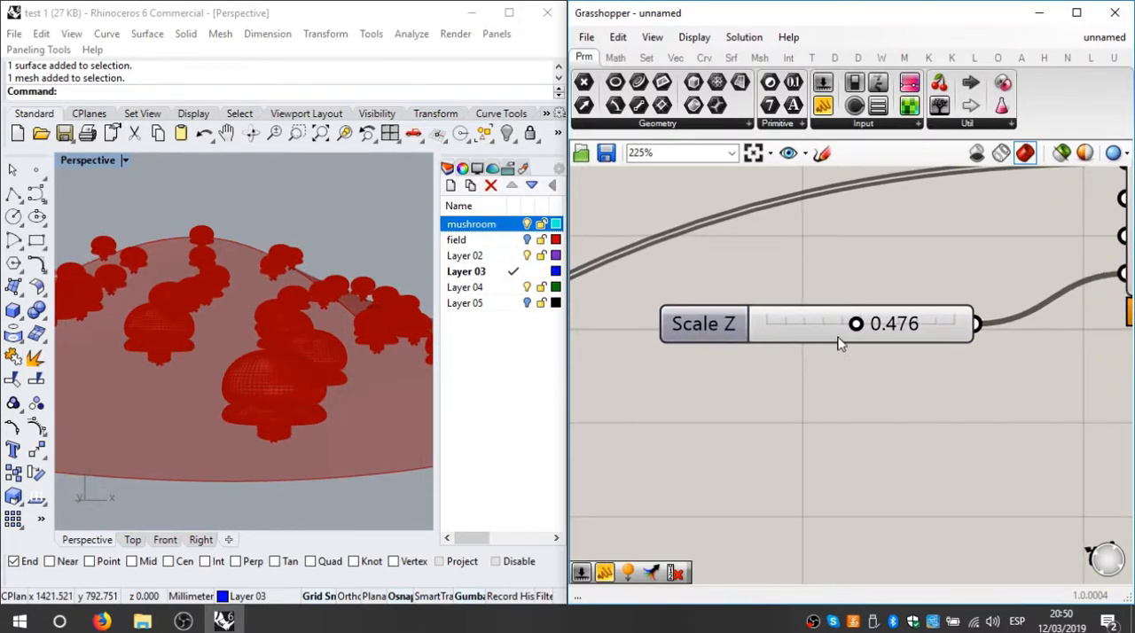
{"action": "mouse_move", "coordinate": [859, 327]}
{"action": "left_mouse_down"}
{"action": "mouse_move", "coordinate": [823, 324]}
{"action": "mouse_move", "coordinate": [982, 325]}
{"action": "mouse_move", "coordinate": [861, 323]}
{"action": "mouse_move", "coordinate": [876, 324]}
{"action": "left_mouse_up"}
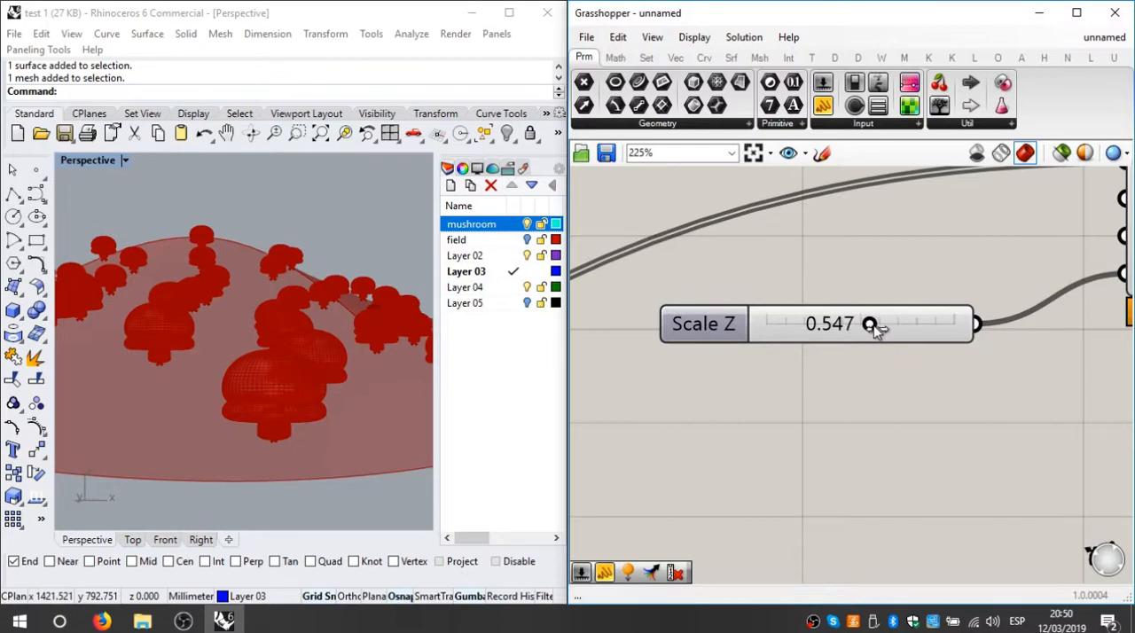
Step: Set the Z scale slider's range from 0.5 to 1.5 and raise its value to 1.500
{"action": "double_click", "coordinate": [707, 325]}
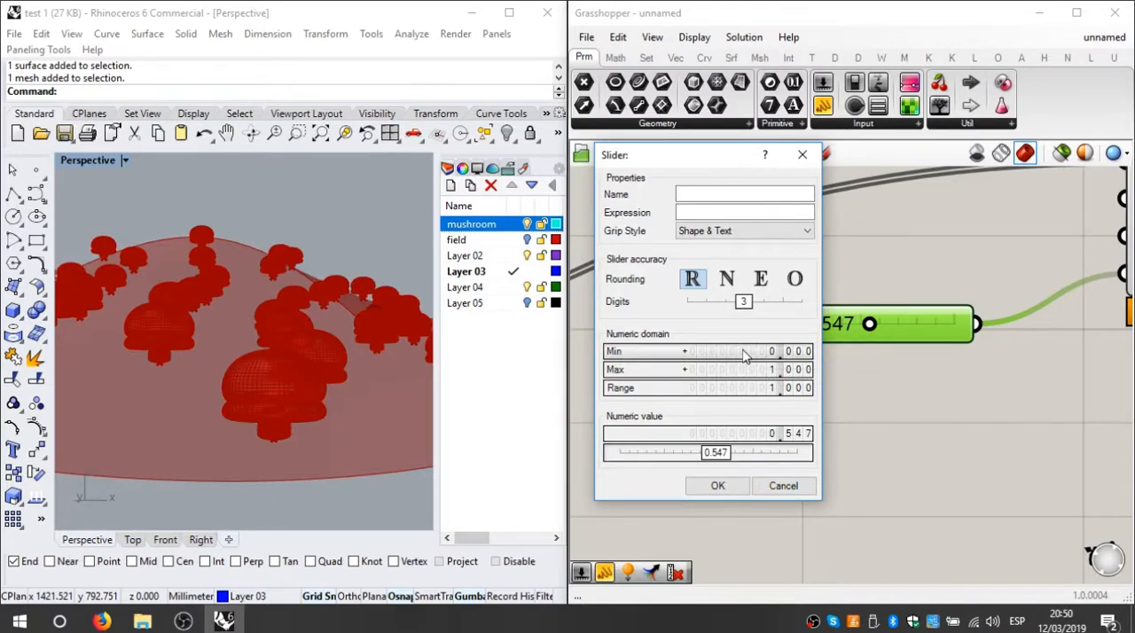
{"action": "double_click", "coordinate": [743, 351]}
{"action": "key", "text": "BackSpace"}
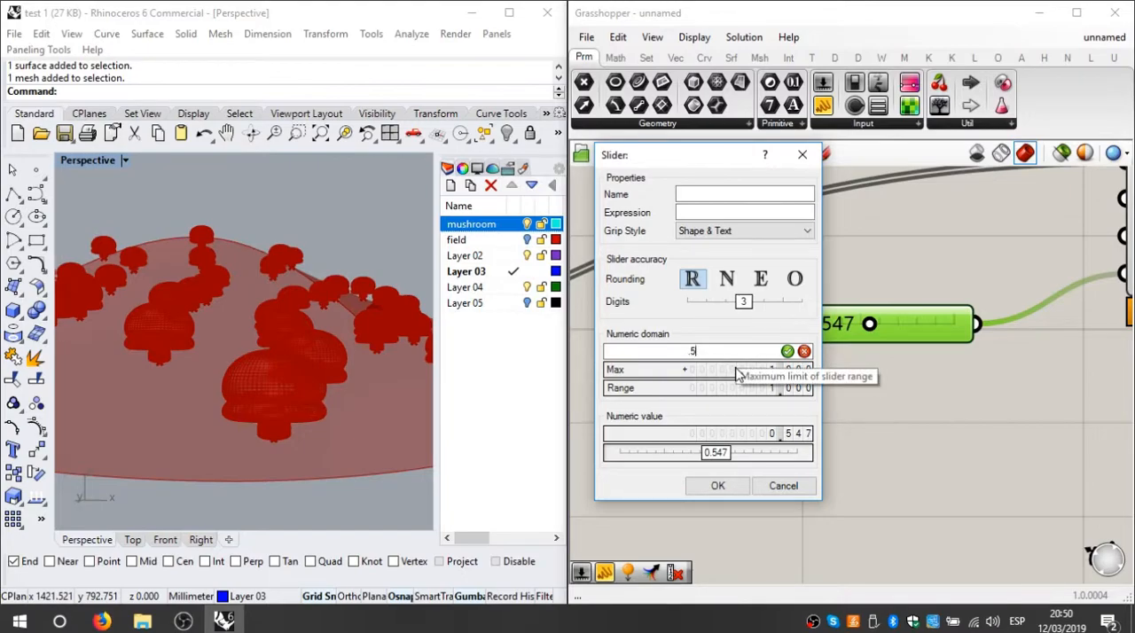
{"action": "key", "text": "Return"}
{"action": "double_click", "coordinate": [705, 368]}
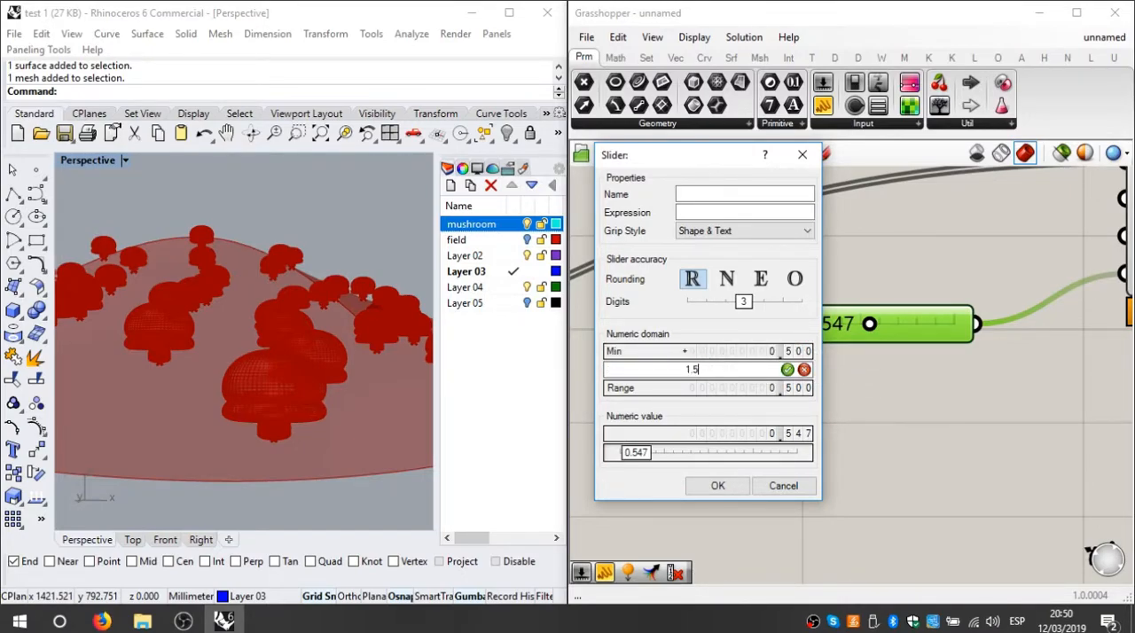
{"action": "left_click", "coordinate": [720, 484]}
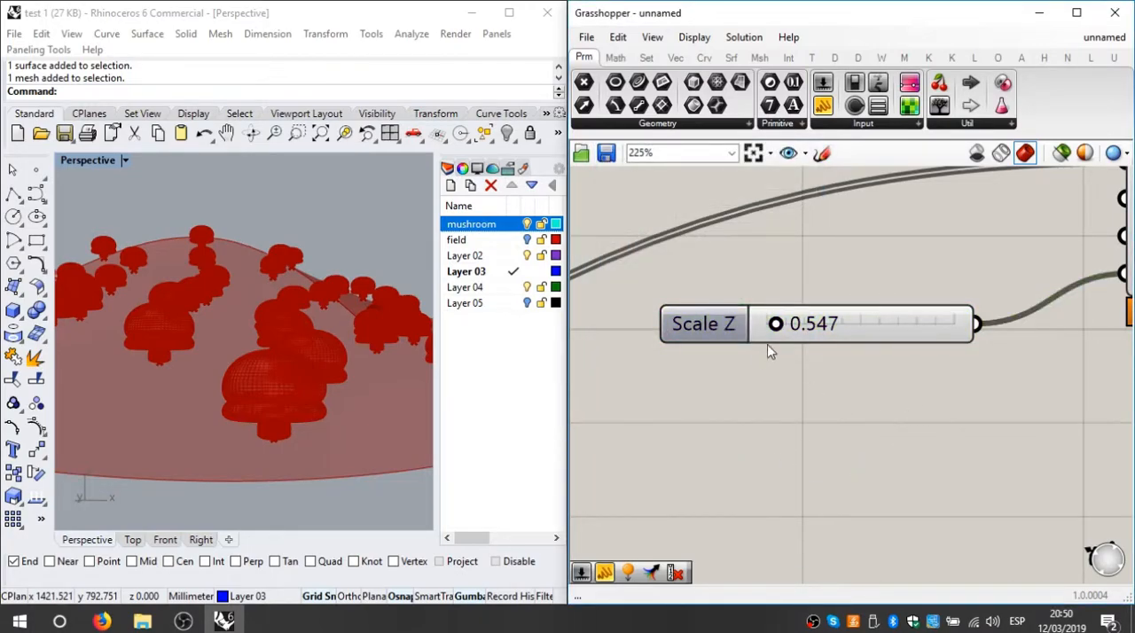
{"action": "left_click_drag", "start_coordinate": [777, 325], "coordinate": [989, 328]}
{"action": "right_click_drag", "start_coordinate": [373, 266], "coordinate": [318, 297]}
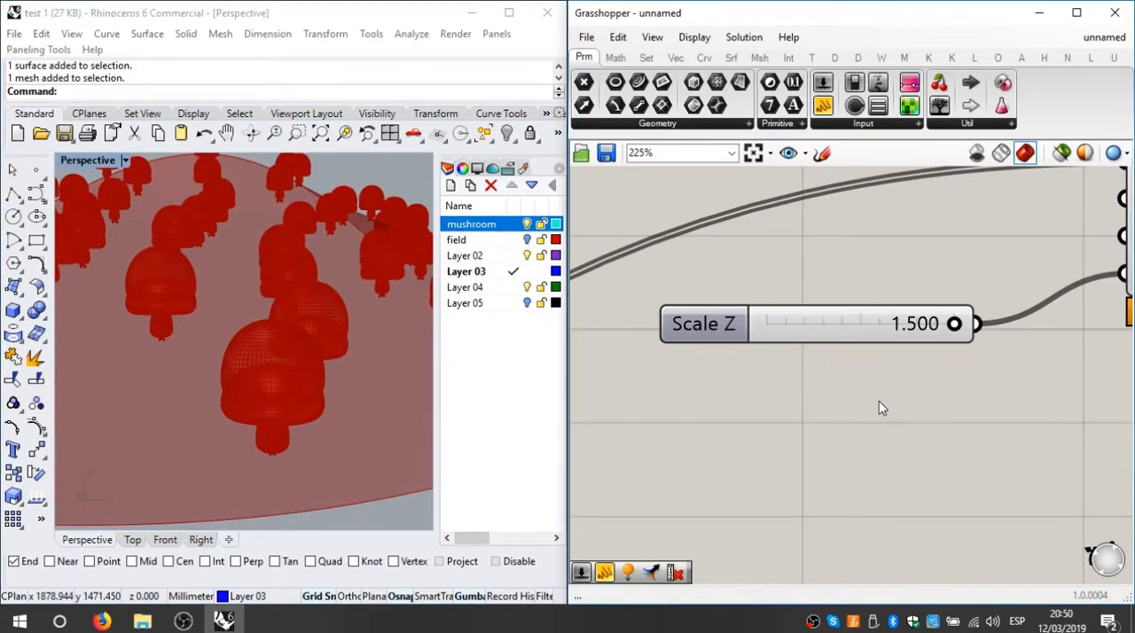
Step: Change the Z scale slider's maximum limit to 2.2
{"action": "double_click", "coordinate": [742, 322]}
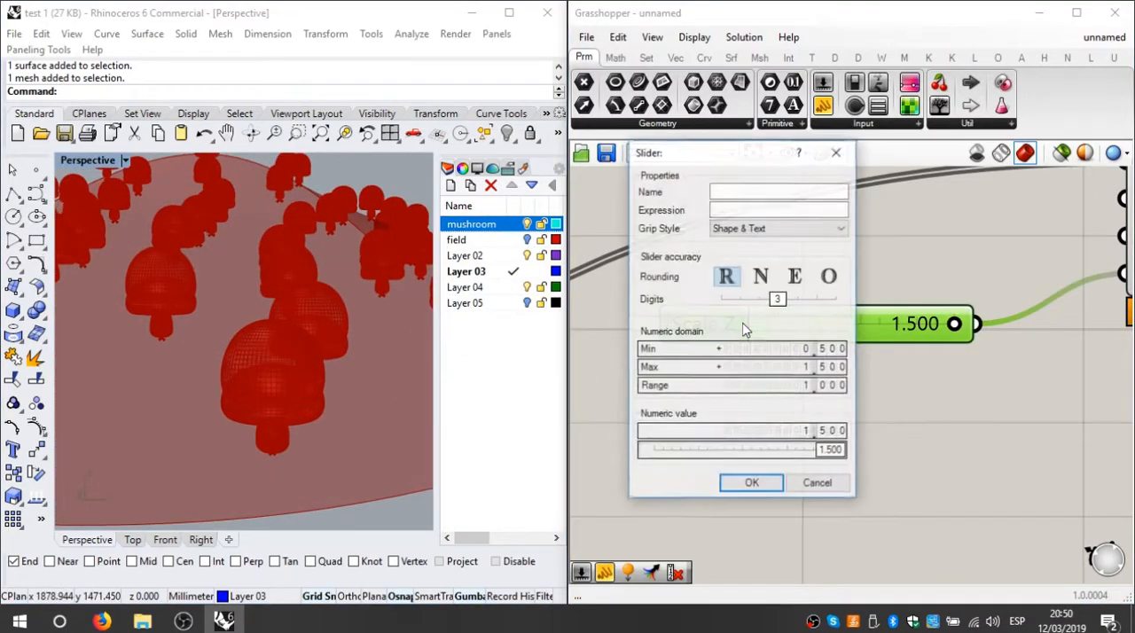
{"action": "double_click", "coordinate": [790, 366]}
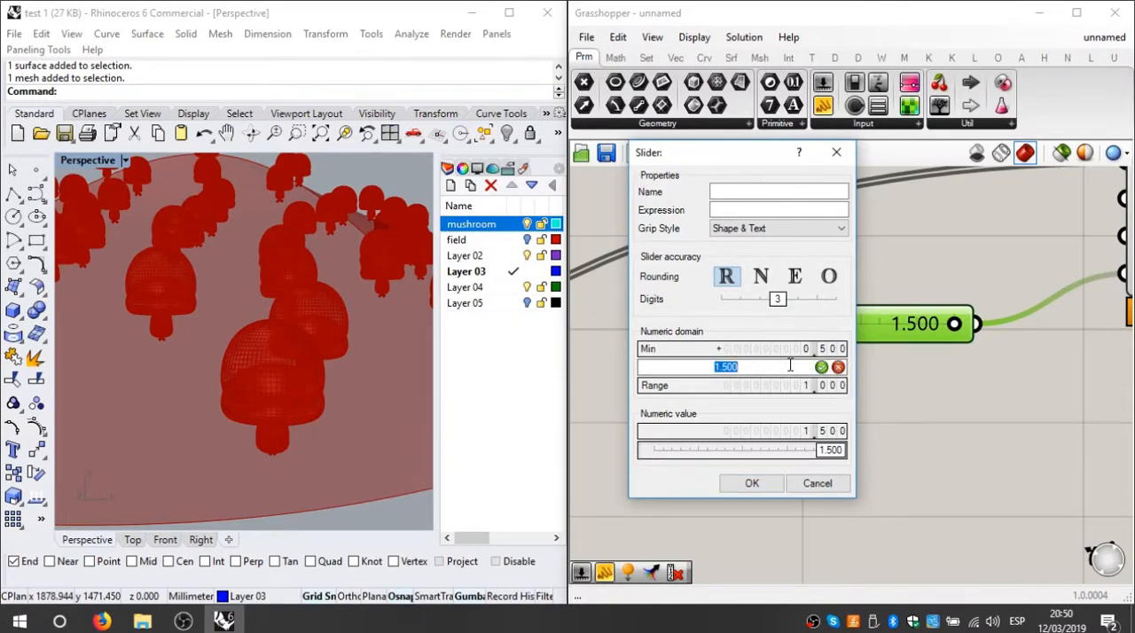
{"action": "type", "text": "2.2"}
{"action": "left_click", "coordinate": [751, 483]}
Step: Set the Z scale slider's value to 2.200 and inspect the stretched mushrooms in the viewport
{"action": "left_click_drag", "start_coordinate": [879, 324], "coordinate": [983, 324]}
{"action": "right_click_drag", "start_coordinate": [345, 325], "coordinate": [246, 362]}
{"action": "left_click", "coordinate": [833, 355]}
{"action": "mouse_move", "coordinate": [955, 327]}
{"action": "left_mouse_down"}
{"action": "mouse_move", "coordinate": [720, 322]}
{"action": "mouse_move", "coordinate": [964, 326]}
{"action": "left_mouse_up"}
{"action": "scroll", "coordinate": [798, 391], "scroll_direction": "down", "scroll_amount": 2}
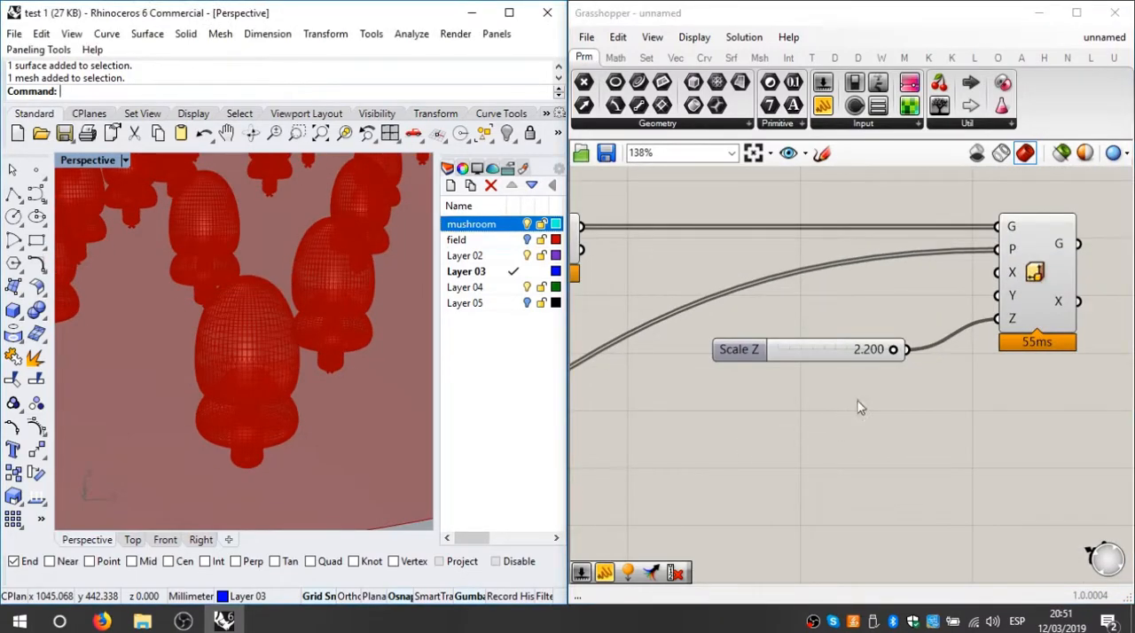
{"action": "left_click_drag", "start_coordinate": [894, 352], "coordinate": [925, 350]}
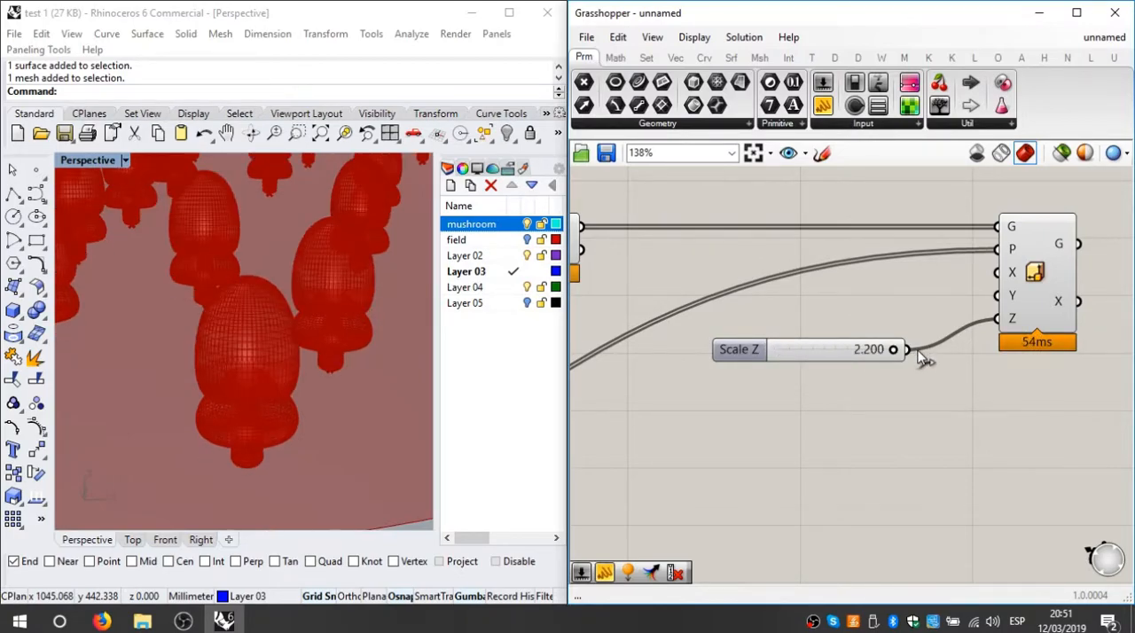
Step: Examine the stretched mushrooms across the field and the Z scale slider's connection to Scale NU
{"action": "scroll", "coordinate": [253, 325], "scroll_direction": "down", "scroll_amount": 4}
{"action": "right_click_drag", "start_coordinate": [253, 325], "coordinate": [332, 398]}
{"action": "right_click_drag", "start_coordinate": [843, 416], "coordinate": [819, 417]}
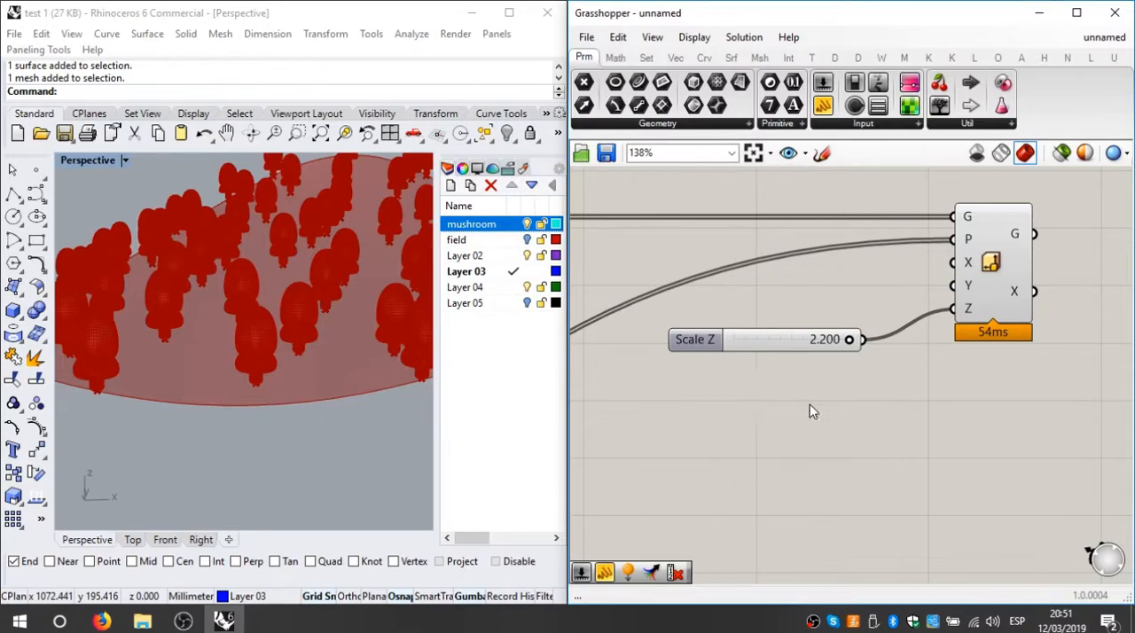
{"action": "scroll", "coordinate": [808, 414], "scroll_direction": "down", "scroll_amount": 3}
{"action": "scroll", "coordinate": [802, 388], "scroll_direction": "up", "scroll_amount": 3}
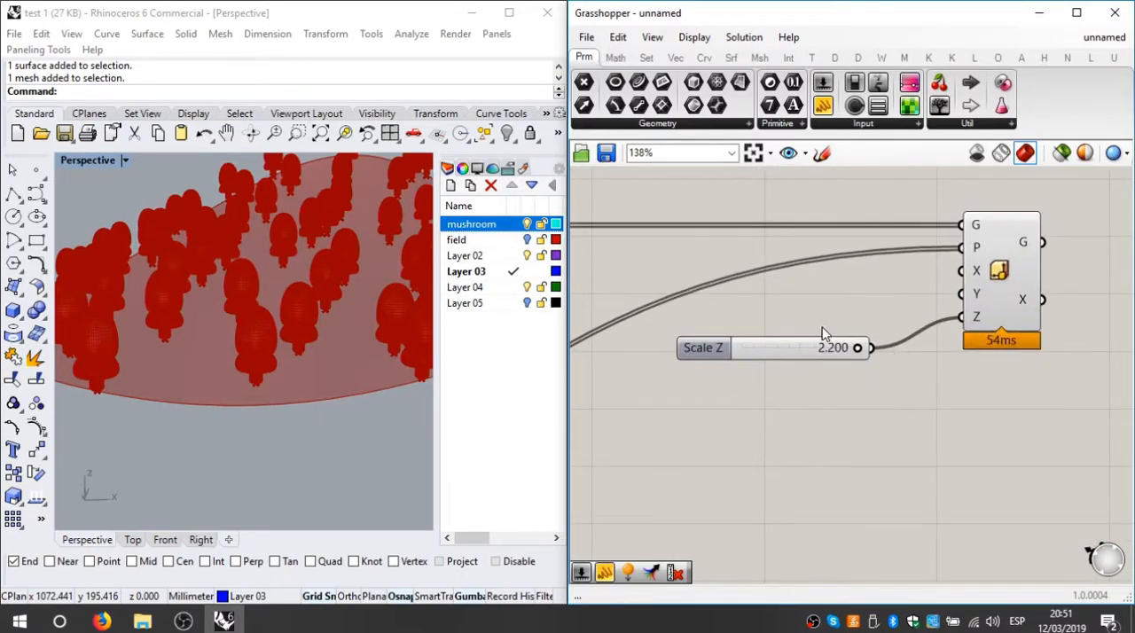
{"action": "left_click_drag", "start_coordinate": [858, 348], "coordinate": [952, 320]}
{"action": "scroll", "coordinate": [781, 322], "scroll_direction": "down", "scroll_amount": 4}
{"action": "right_click_drag", "start_coordinate": [818, 403], "coordinate": [968, 358]}
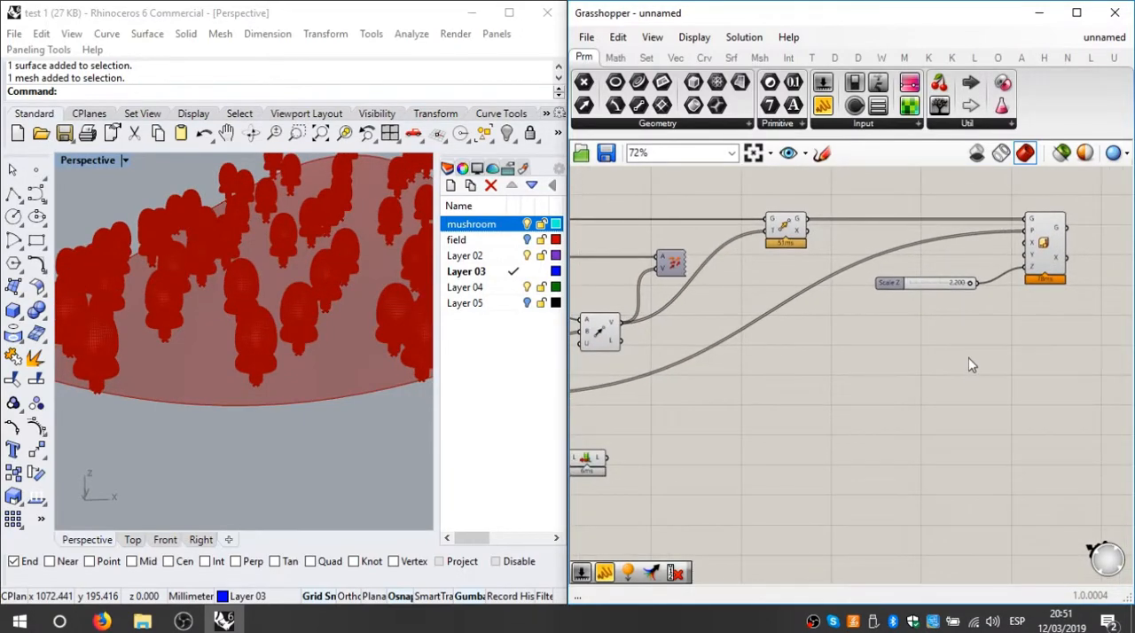
Step: Set the Count slider feeding the field's Populate Geometry component to 50
{"action": "right_click_drag", "start_coordinate": [804, 402], "coordinate": [896, 325]}
{"action": "scroll", "coordinate": [680, 390], "scroll_direction": "up", "scroll_amount": 2}
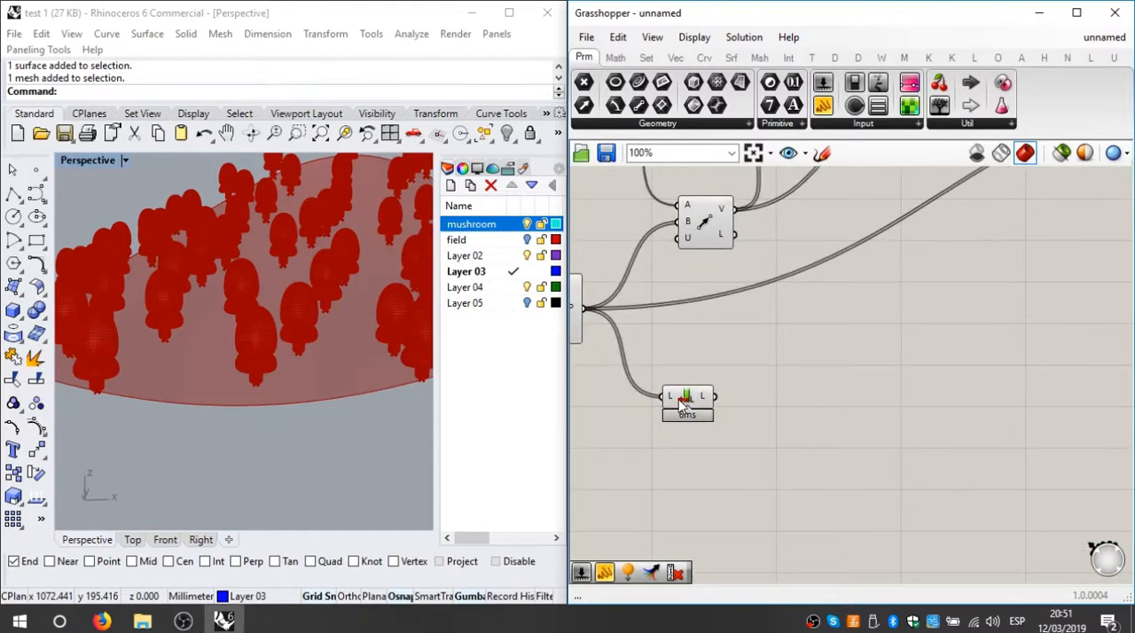
{"action": "right_click_drag", "start_coordinate": [651, 392], "coordinate": [896, 365]}
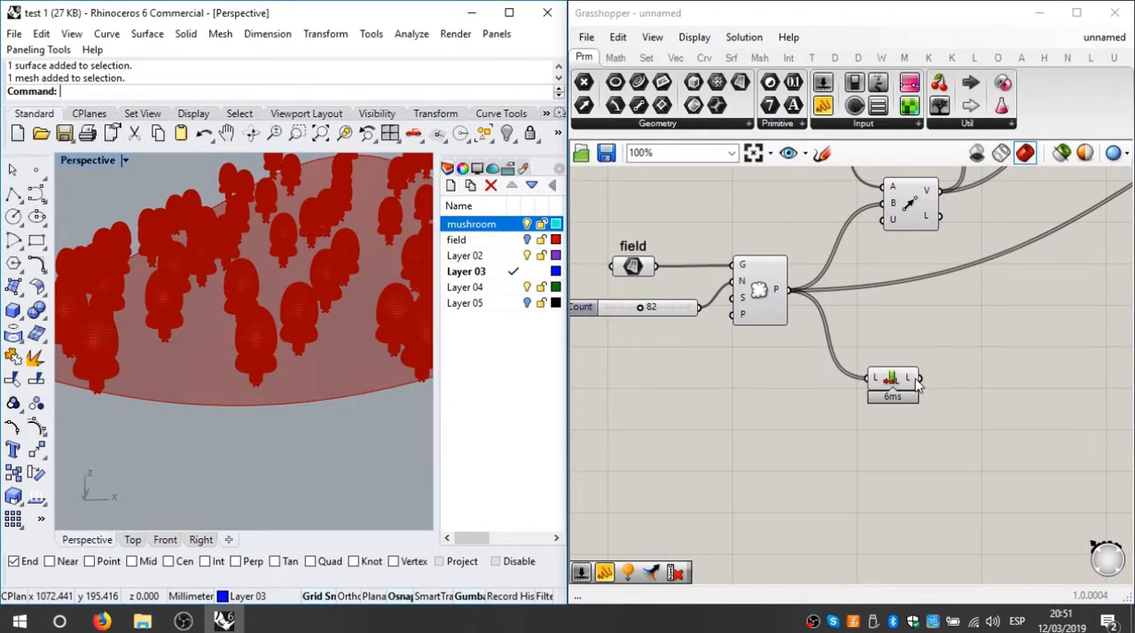
{"action": "double_click", "coordinate": [657, 307]}
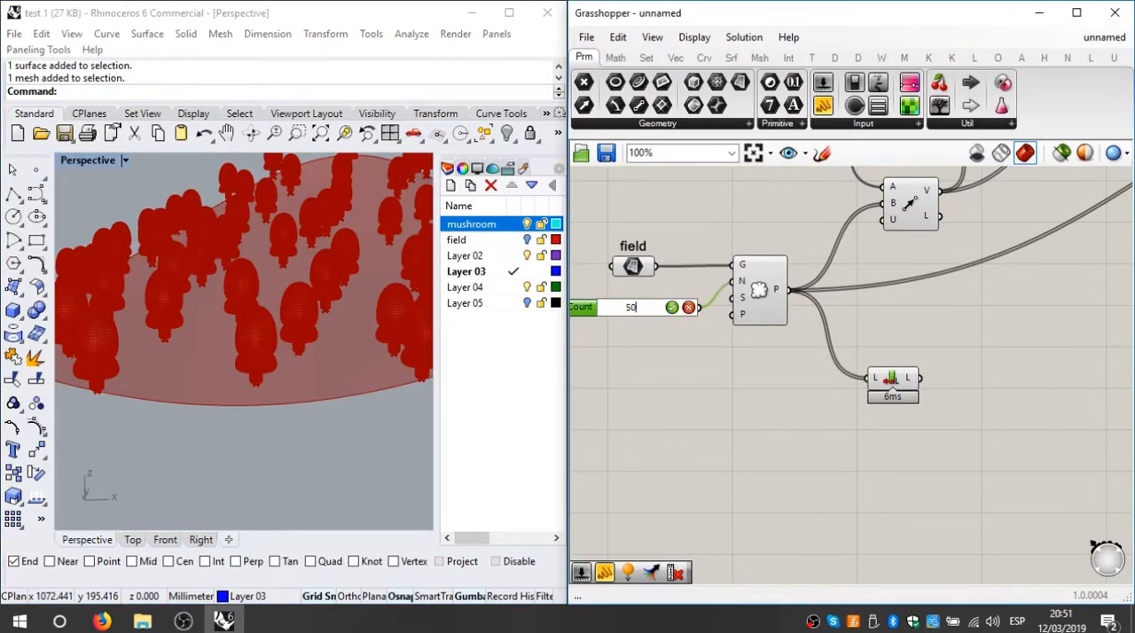
{"action": "type", "text": "50"}
{"action": "key", "text": "Return"}
{"action": "scroll", "coordinate": [1020, 368], "scroll_direction": "down", "scroll_amount": 4}
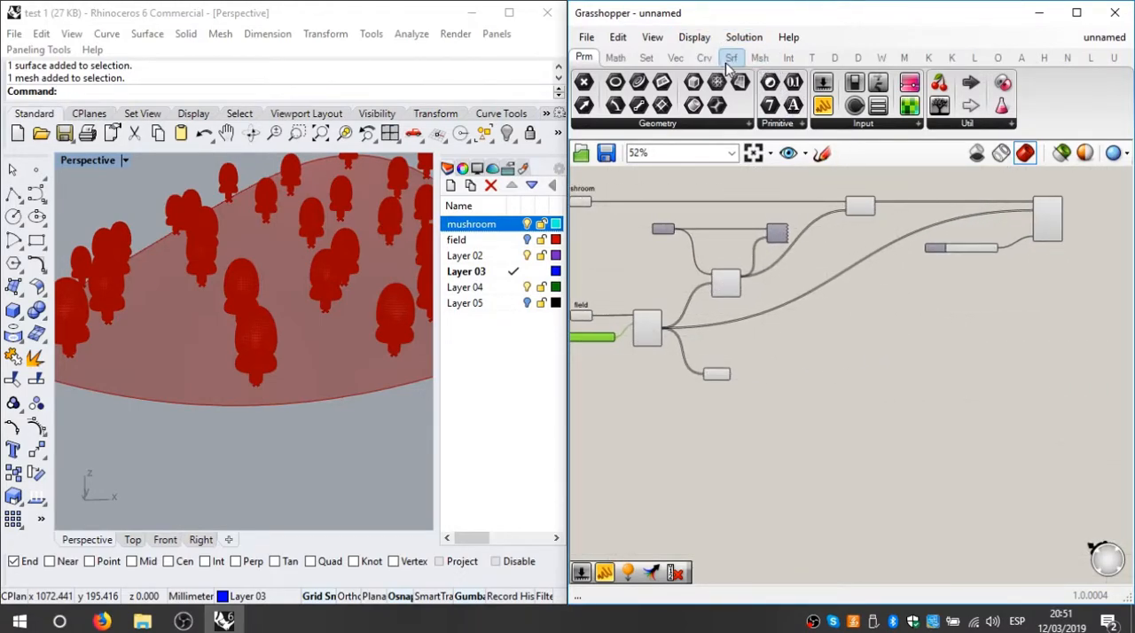
Step: Add a Random component to the canvas below the Scale NU part of the definition
{"action": "left_click", "coordinate": [808, 58]}
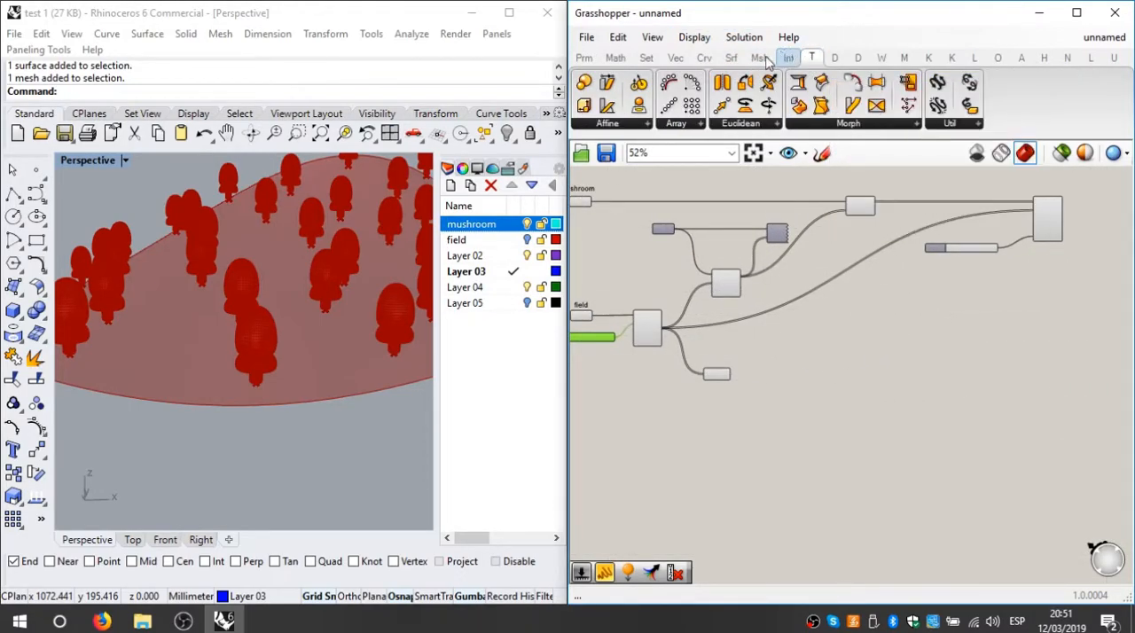
{"action": "left_click", "coordinate": [731, 58]}
{"action": "left_click", "coordinate": [675, 58]}
{"action": "left_click", "coordinate": [707, 59]}
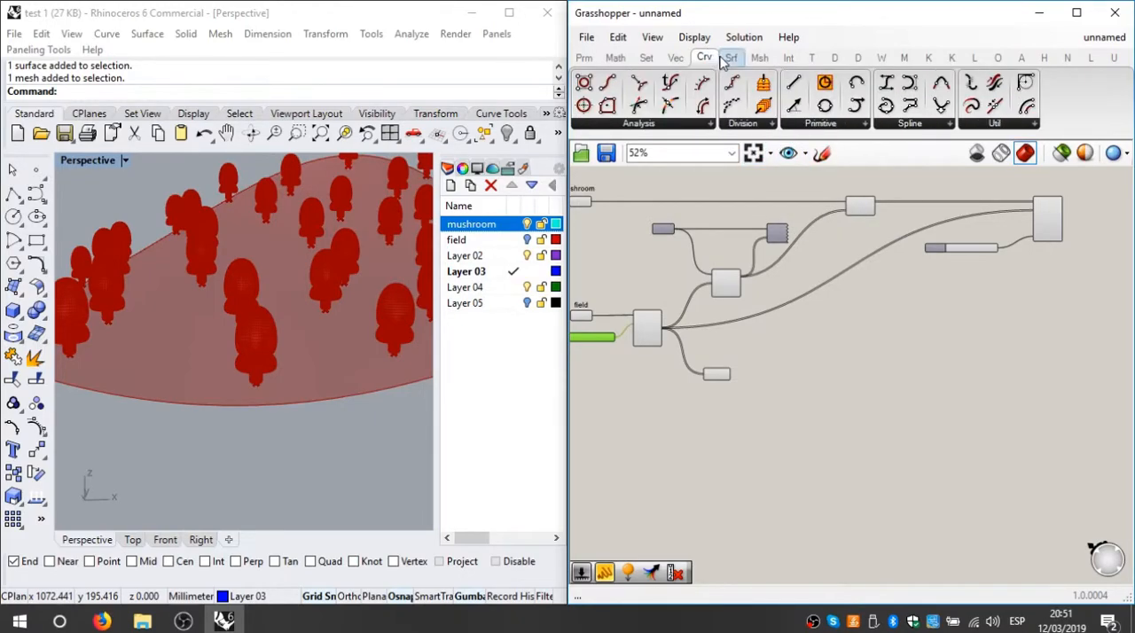
{"action": "left_click", "coordinate": [788, 58]}
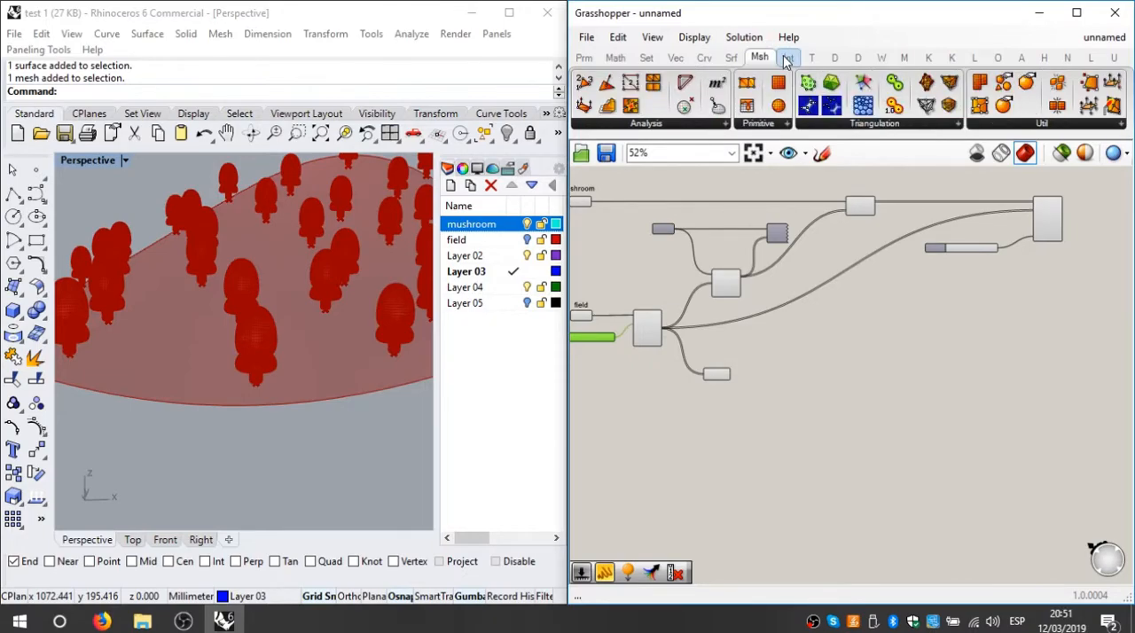
{"action": "left_click", "coordinate": [616, 57]}
{"action": "left_click", "coordinate": [646, 57]}
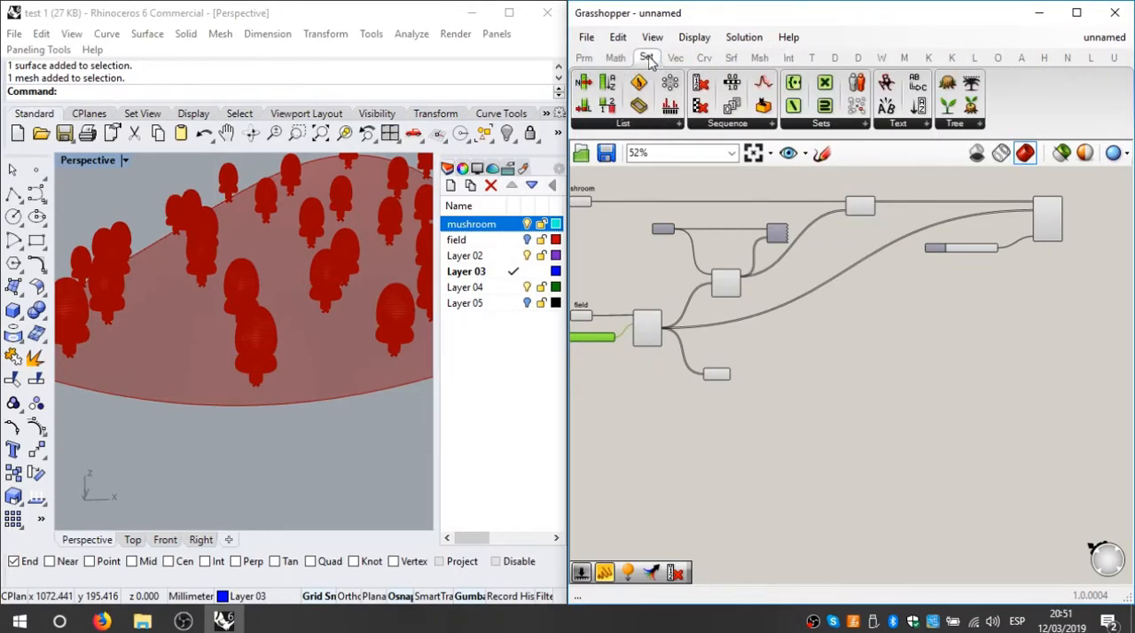
{"action": "left_click", "coordinate": [764, 106]}
{"action": "left_click", "coordinate": [856, 328]}
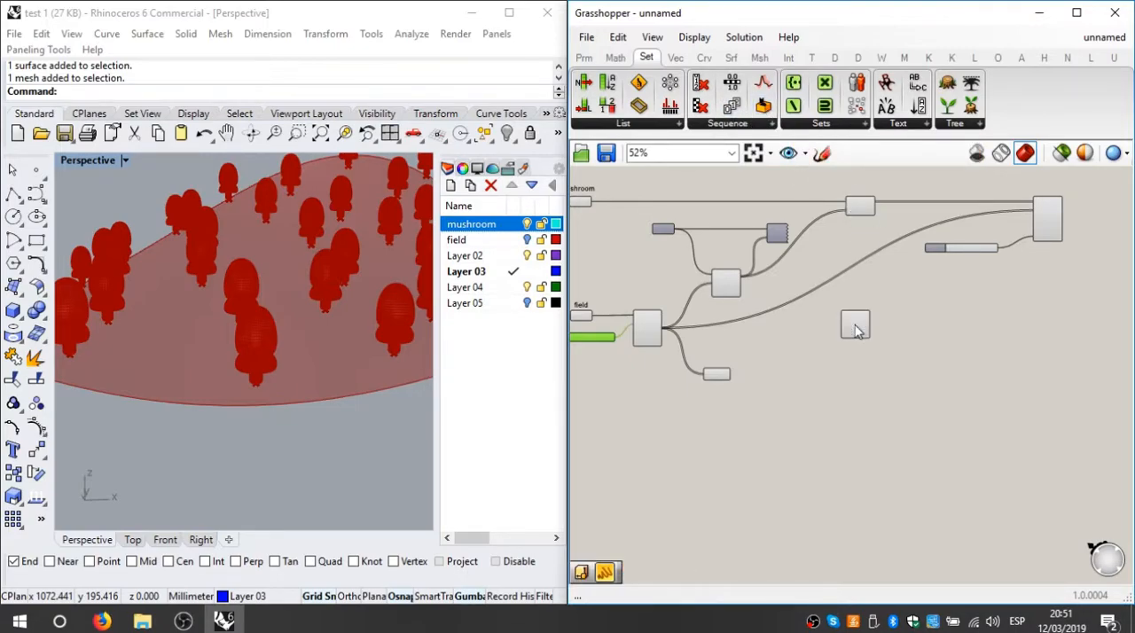
Step: Inspect the range, number and seed inputs of the Random component
{"action": "scroll", "coordinate": [888, 341], "scroll_direction": "up", "scroll_amount": 5}
{"action": "scroll", "coordinate": [887, 341], "scroll_direction": "down", "scroll_amount": 4}
{"action": "right_click_drag", "start_coordinate": [864, 355], "coordinate": [801, 364]}
{"action": "scroll", "coordinate": [865, 327], "scroll_direction": "up", "scroll_amount": 1}
{"action": "scroll", "coordinate": [756, 347], "scroll_direction": "up", "scroll_amount": 2}
{"action": "mouse_move", "coordinate": [745, 334]}
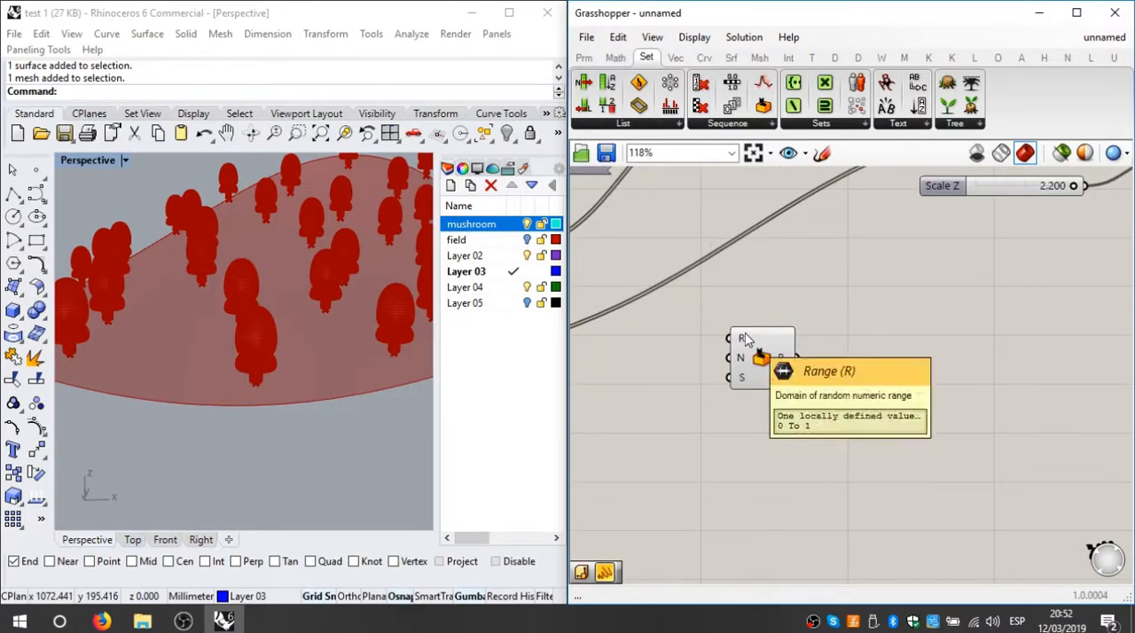
{"action": "mouse_move", "coordinate": [743, 360]}
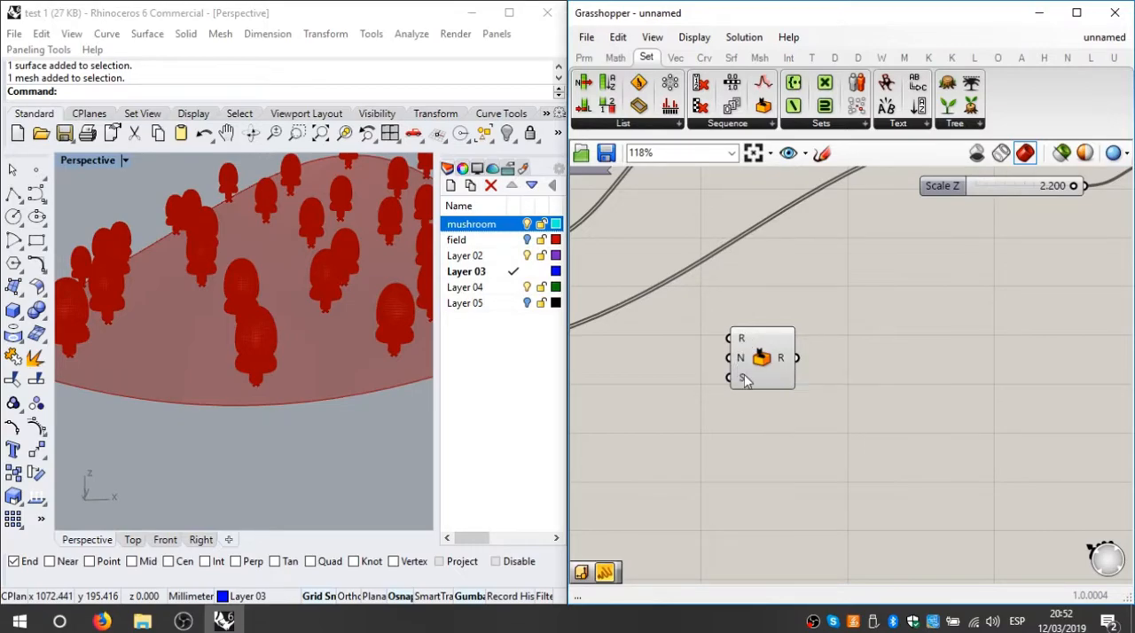
{"action": "mouse_move", "coordinate": [745, 379]}
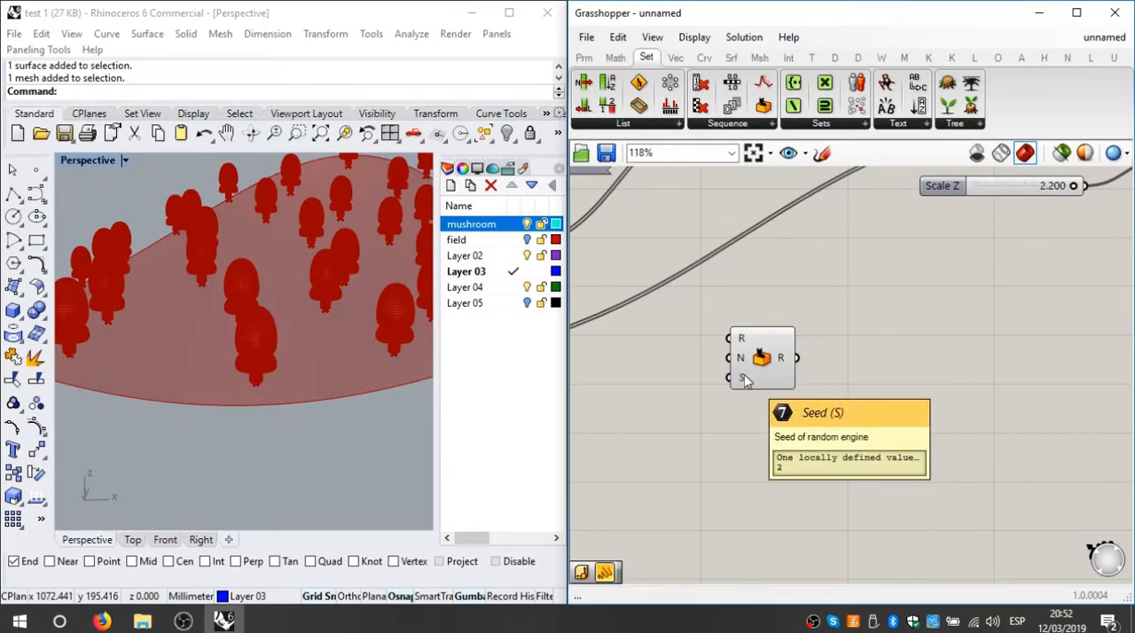
Step: Examine the seed input of the Populate Geometry component alongside its field and Count inputs
{"action": "scroll", "coordinate": [745, 378], "scroll_direction": "down", "scroll_amount": 3}
{"action": "right_click_drag", "start_coordinate": [758, 375], "coordinate": [1011, 304]}
{"action": "scroll", "coordinate": [690, 315], "scroll_direction": "up", "scroll_amount": 4}
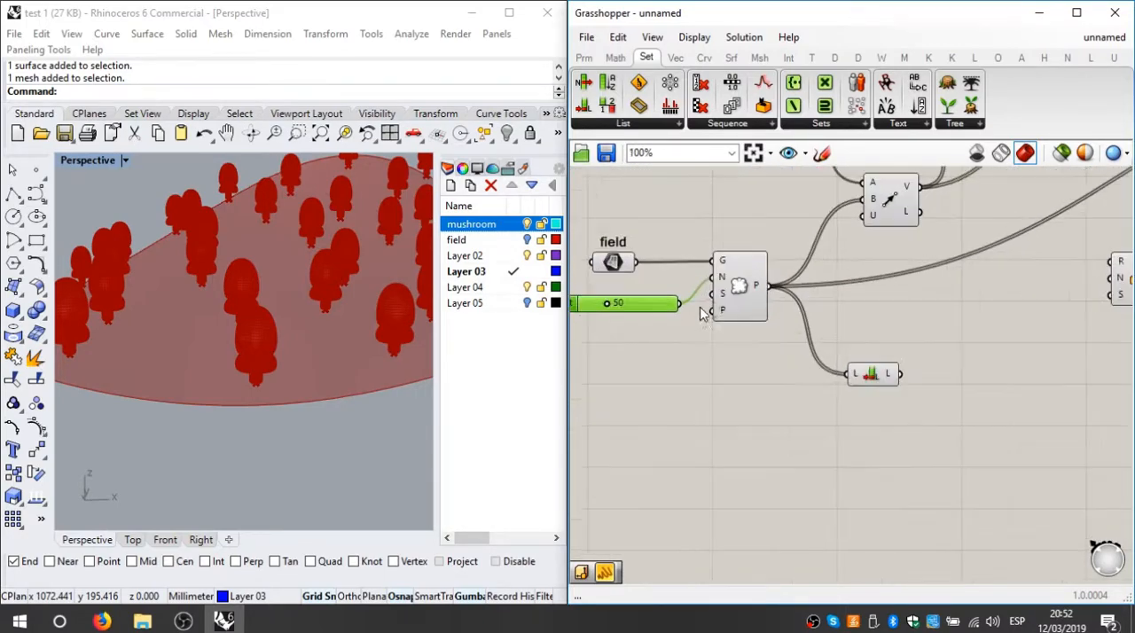
{"action": "mouse_move", "coordinate": [725, 295]}
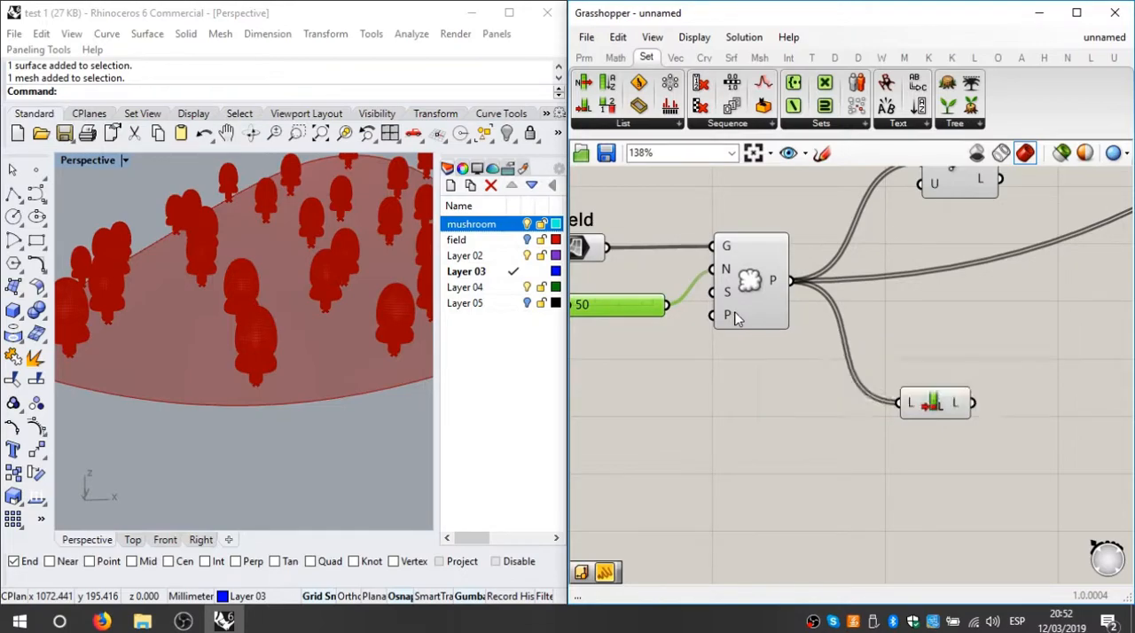
{"action": "right_click_drag", "start_coordinate": [732, 320], "coordinate": [780, 358]}
{"action": "mouse_move", "coordinate": [678, 326]}
{"action": "left_mouse_down"}
{"action": "mouse_move", "coordinate": [661, 318]}
{"action": "mouse_move", "coordinate": [670, 310]}
{"action": "left_mouse_up"}
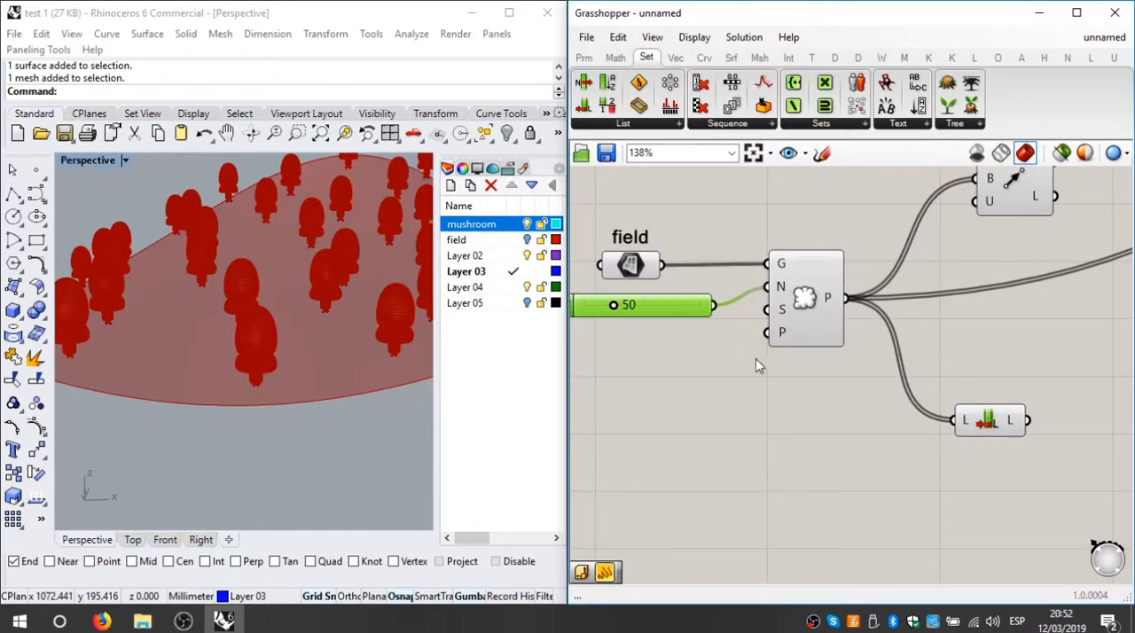
{"action": "scroll", "coordinate": [791, 333], "scroll_direction": "up", "scroll_amount": 2}
{"action": "right_click_drag", "start_coordinate": [954, 572], "coordinate": [810, 427]}
{"action": "scroll", "coordinate": [909, 281], "scroll_direction": "down", "scroll_amount": 3}
{"action": "scroll", "coordinate": [811, 427], "scroll_direction": "down", "scroll_amount": 2}
{"action": "scroll", "coordinate": [810, 434], "scroll_direction": "up", "scroll_amount": 2}
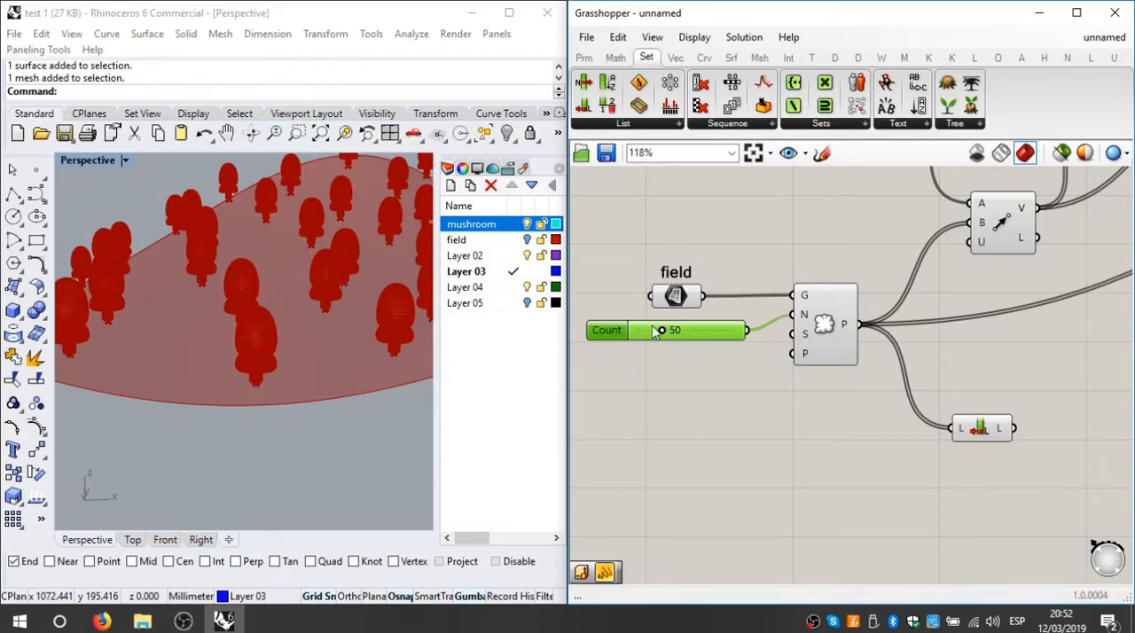
Step: Add a number slider below the Count slider with 0 decimal digits and a maximum of 10
{"action": "left_click", "coordinate": [584, 57]}
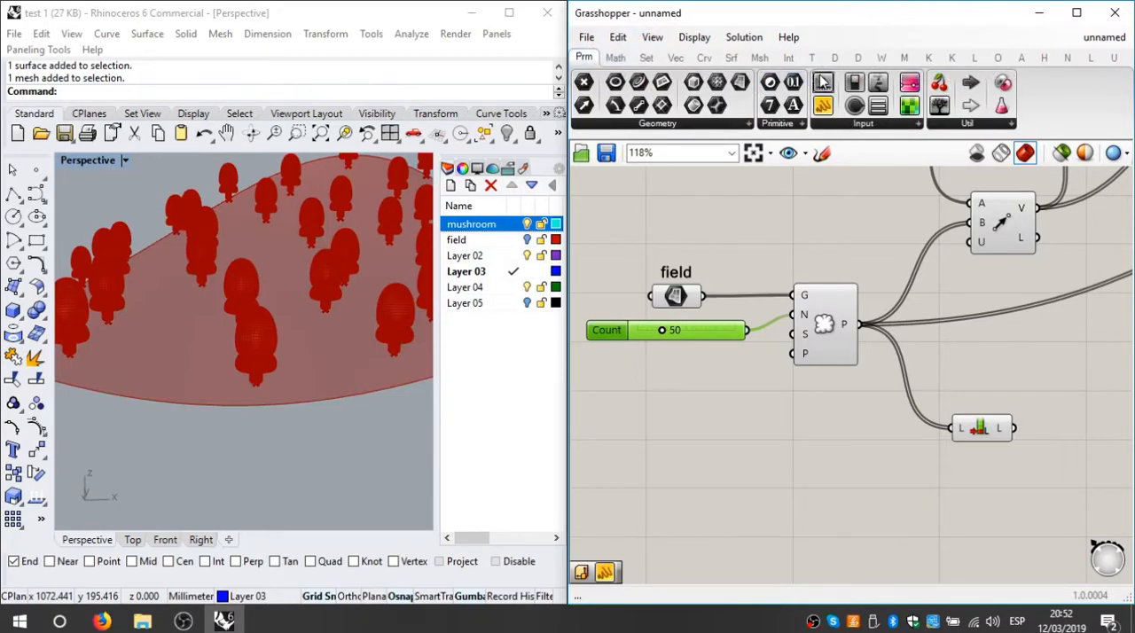
{"action": "left_click_drag", "start_coordinate": [804, 133], "coordinate": [714, 392]}
{"action": "scroll", "coordinate": [698, 395], "scroll_direction": "up", "scroll_amount": 2}
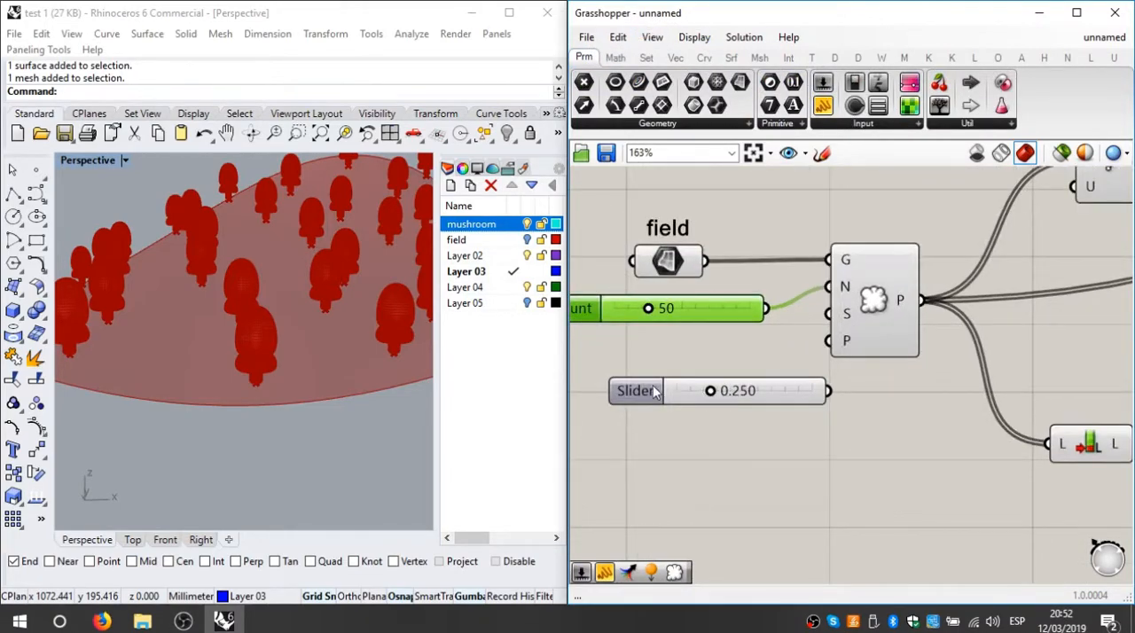
{"action": "double_click", "coordinate": [657, 392]}
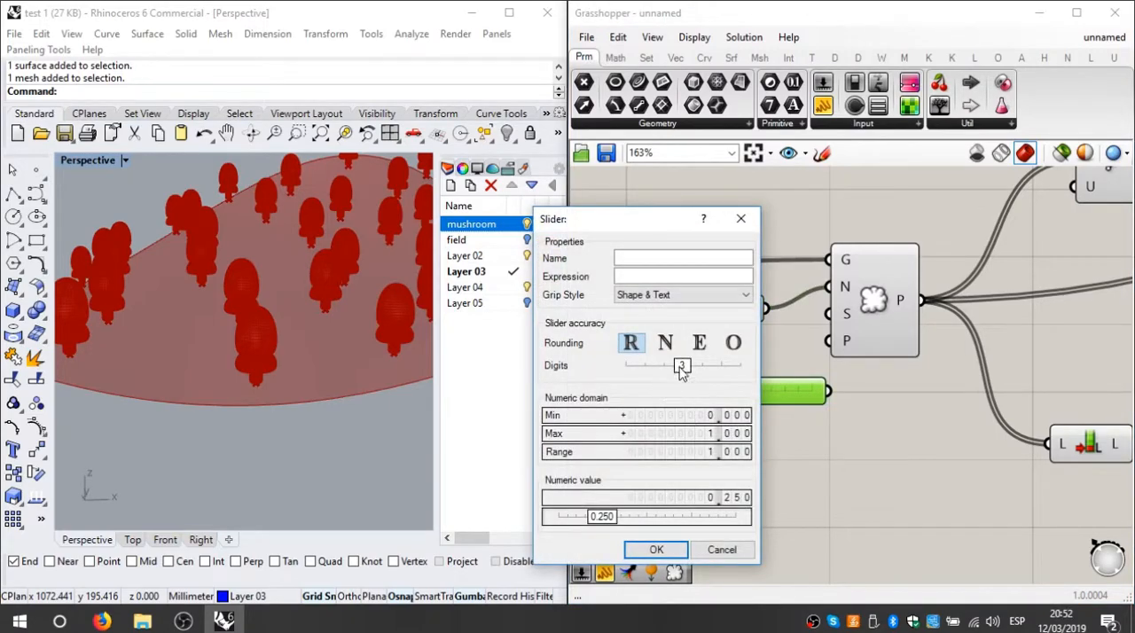
{"action": "left_click_drag", "start_coordinate": [680, 367], "coordinate": [607, 372]}
{"action": "left_click", "coordinate": [729, 417]}
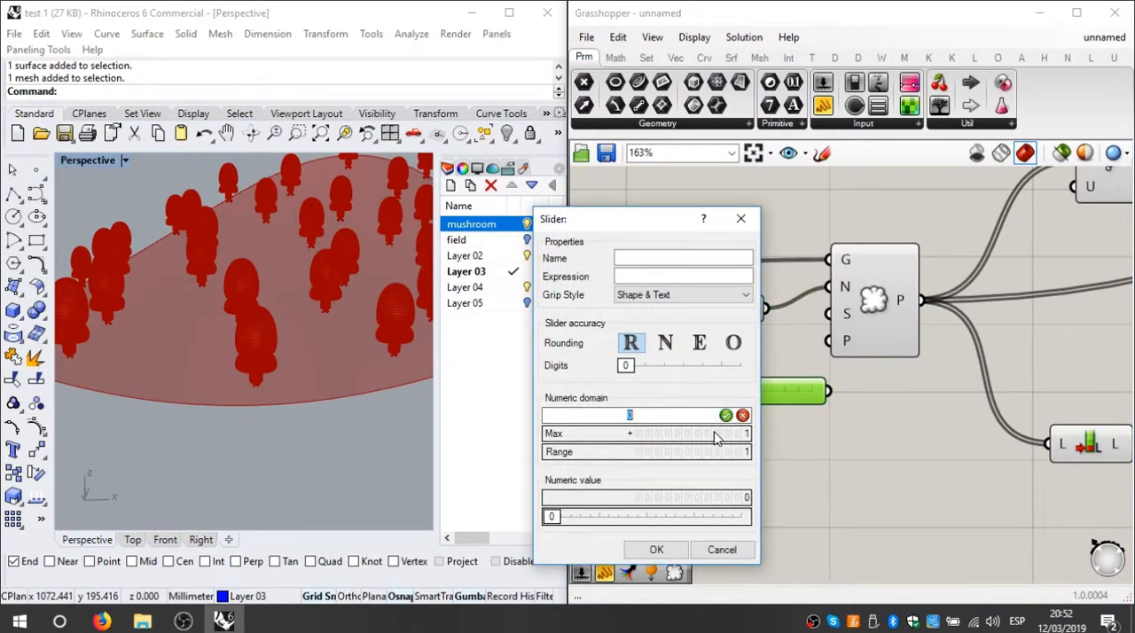
{"action": "left_click", "coordinate": [715, 433]}
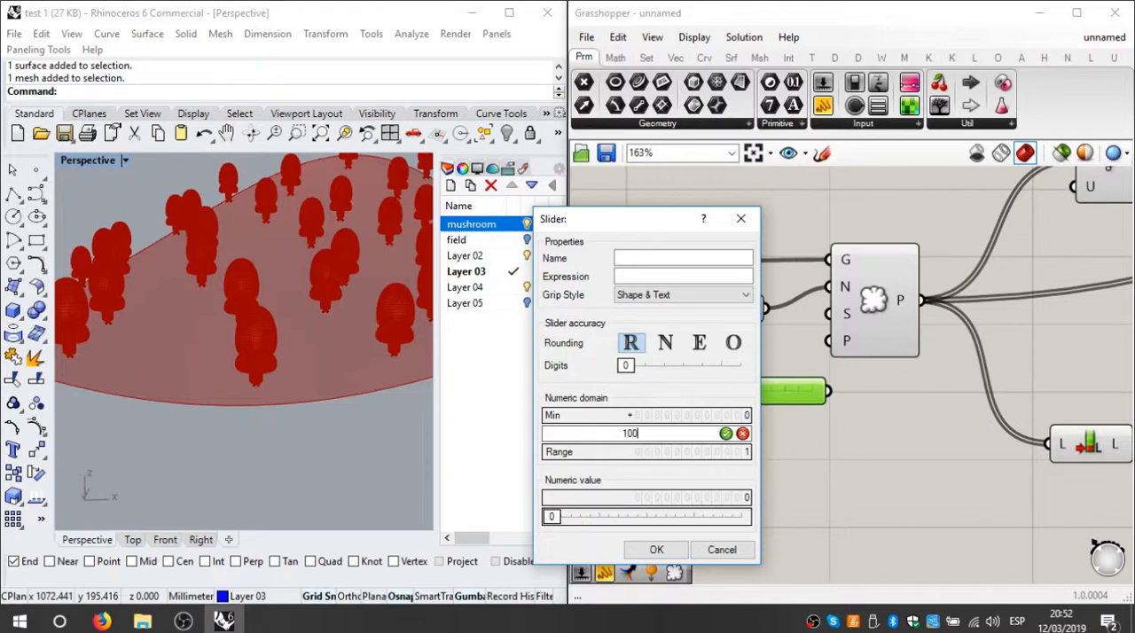
{"action": "type", "text": "10"}
{"action": "left_click", "coordinate": [656, 550]}
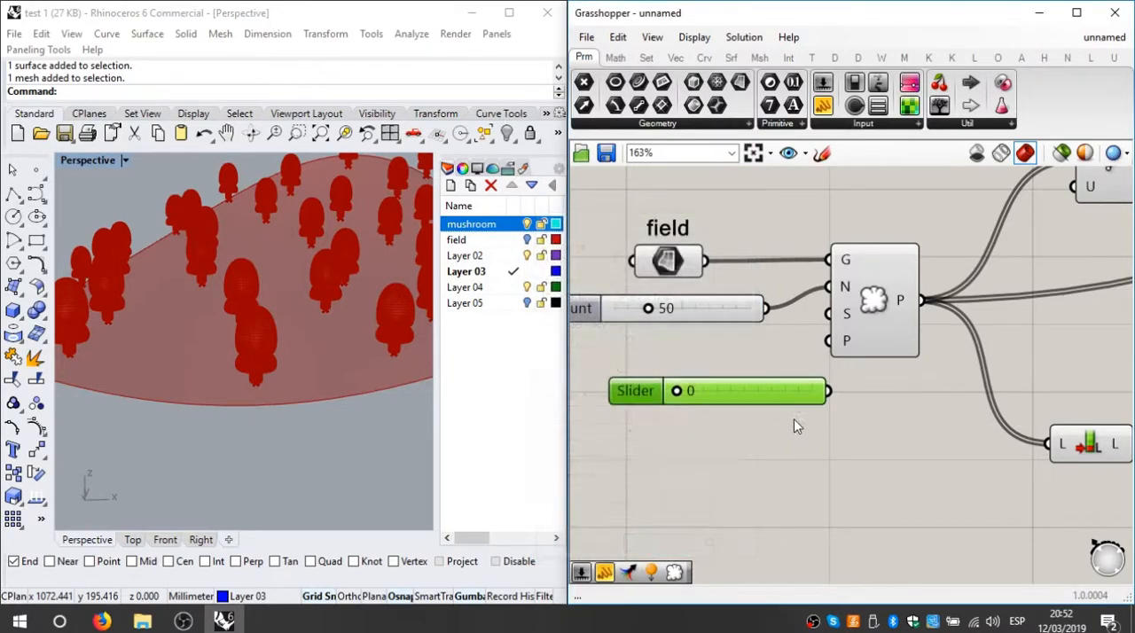
Step: Connect the new slider to Populate Geometry's seed input and set the seed to 7 to redistribute the mushrooms
{"action": "left_click_drag", "start_coordinate": [831, 391], "coordinate": [828, 313]}
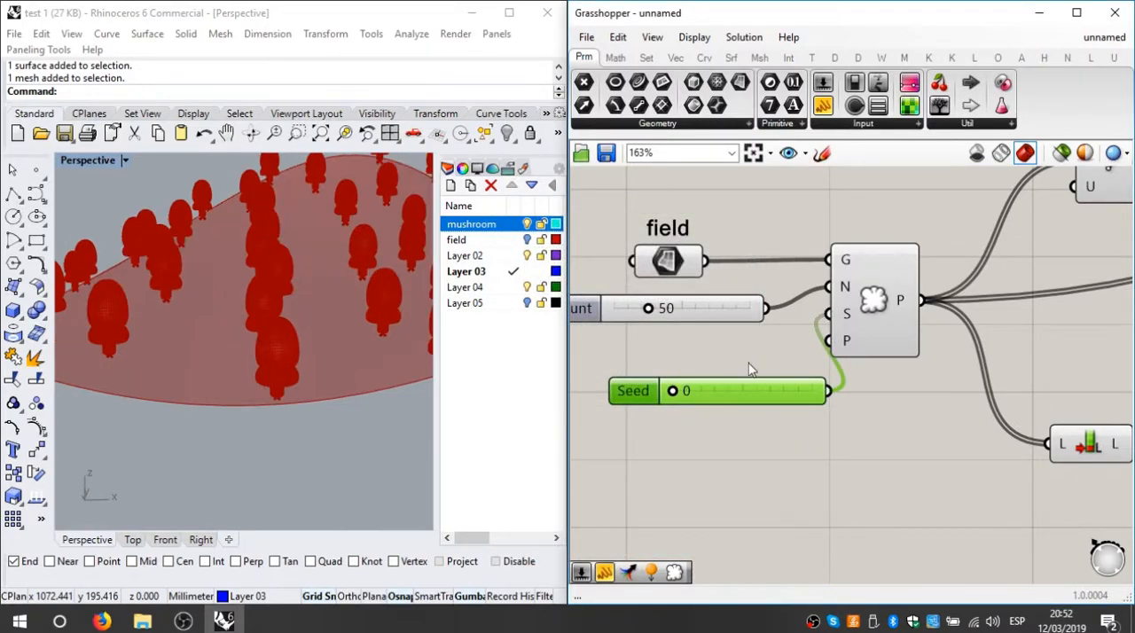
{"action": "right_click_drag", "start_coordinate": [346, 267], "coordinate": [264, 443]}
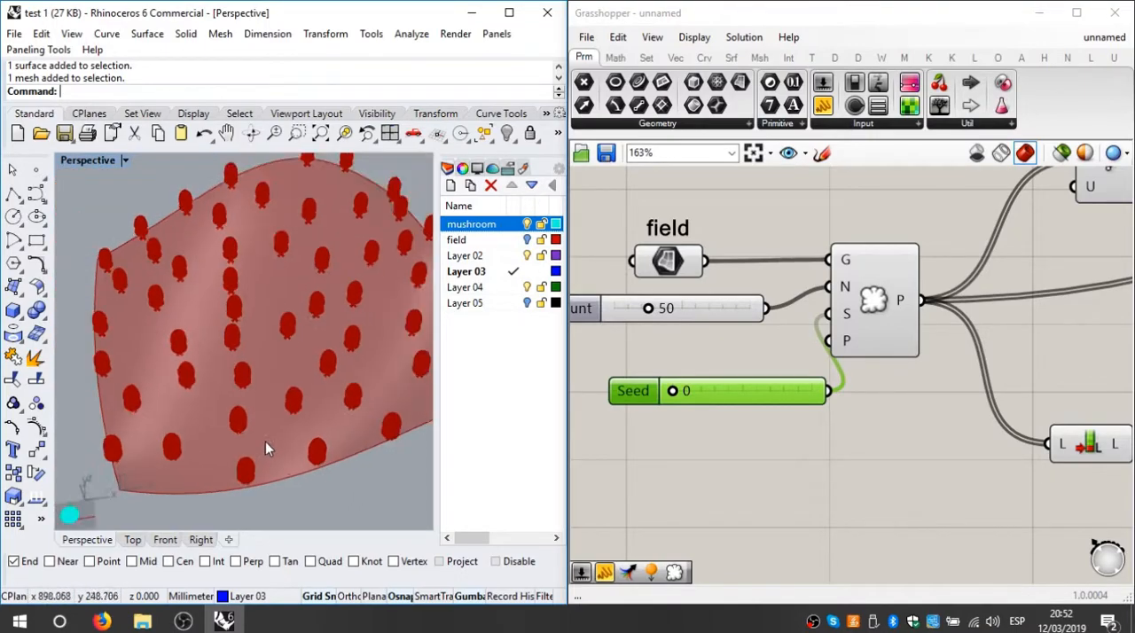
{"action": "left_click_drag", "start_coordinate": [676, 393], "coordinate": [764, 401]}
{"action": "scroll", "coordinate": [807, 436], "scroll_direction": "down", "scroll_amount": 3}
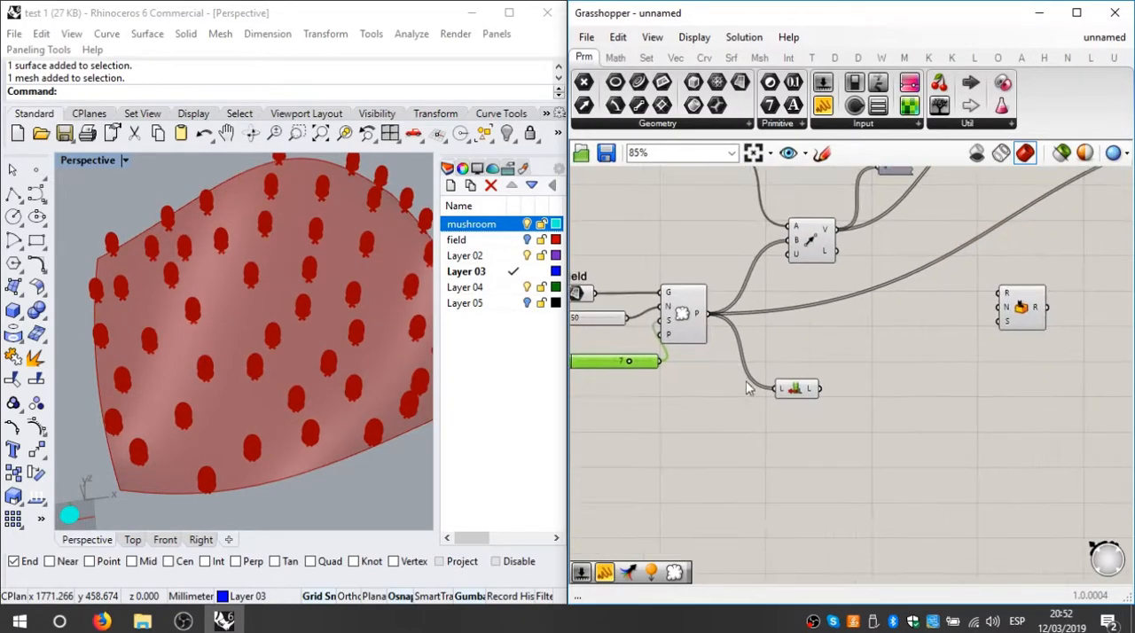
{"action": "scroll", "coordinate": [638, 353], "scroll_direction": "down", "scroll_amount": 1}
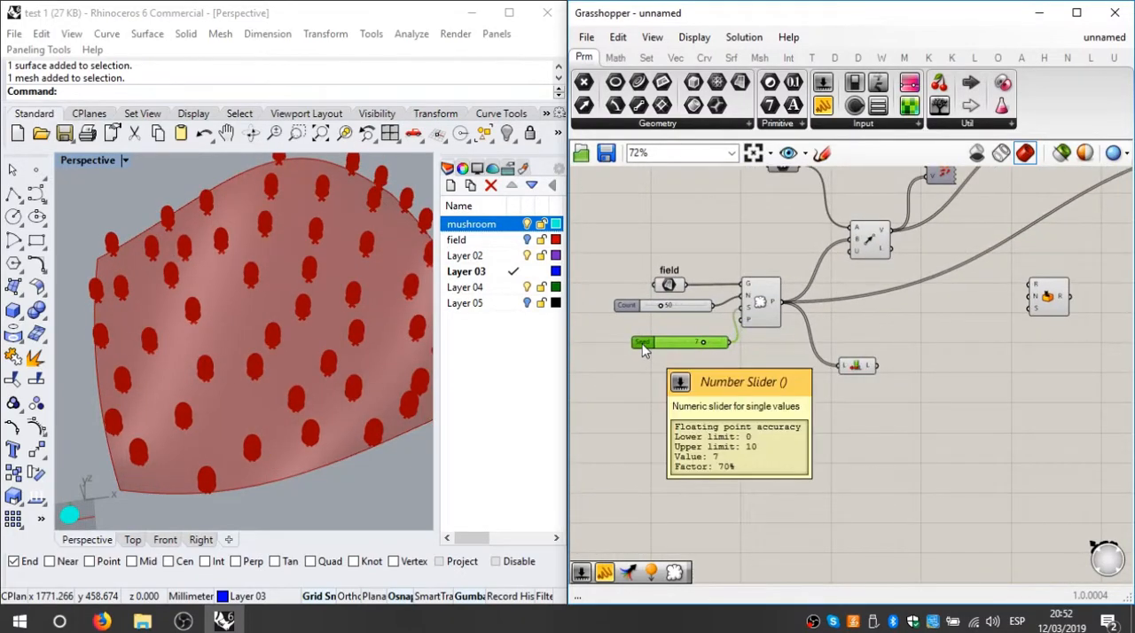
Step: Duplicate the Seed slider and place the copy near the Random component
{"action": "left_click", "coordinate": [642, 344]}
{"action": "key", "text": "ctrl+c"}
{"action": "key", "text": "ctrl+v"}
{"action": "scroll", "coordinate": [739, 378], "scroll_direction": "down", "scroll_amount": 3}
{"action": "left_click_drag", "start_coordinate": [661, 351], "coordinate": [879, 365]}
{"action": "scroll", "coordinate": [877, 357], "scroll_direction": "up", "scroll_amount": 4}
{"action": "right_click_drag", "start_coordinate": [972, 375], "coordinate": [900, 390]}
Step: Connect the duplicated Seed slider to the Random component's seed input and tidy their placement
{"action": "scroll", "coordinate": [903, 379], "scroll_direction": "up", "scroll_amount": 2}
{"action": "left_click_drag", "start_coordinate": [903, 379], "coordinate": [870, 317]}
{"action": "left_click_drag", "start_coordinate": [905, 298], "coordinate": [1029, 326]}
{"action": "scroll", "coordinate": [971, 365], "scroll_direction": "down", "scroll_amount": 2}
{"action": "scroll", "coordinate": [873, 377], "scroll_direction": "up", "scroll_amount": 2}
{"action": "right_click_drag", "start_coordinate": [848, 378], "coordinate": [768, 378]}
{"action": "scroll", "coordinate": [847, 364], "scroll_direction": "down", "scroll_amount": 1}
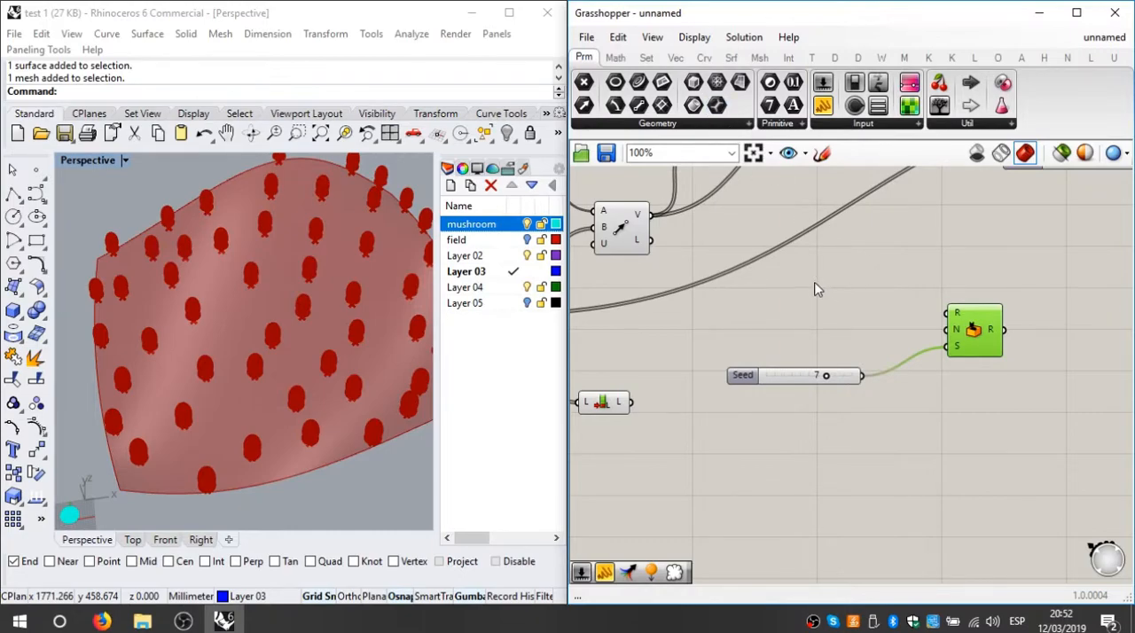
Step: Add a Construct Domain component beside the Random component's range input
{"action": "mouse_move", "coordinate": [955, 319]}
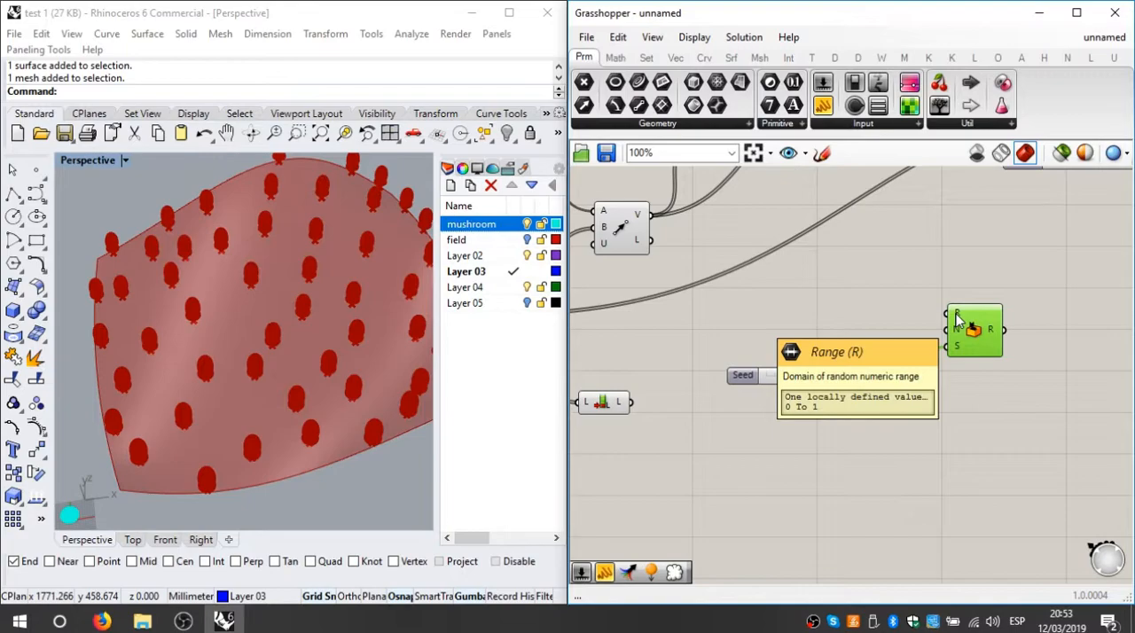
{"action": "double_click", "coordinate": [839, 319]}
{"action": "type", "text": "co"}
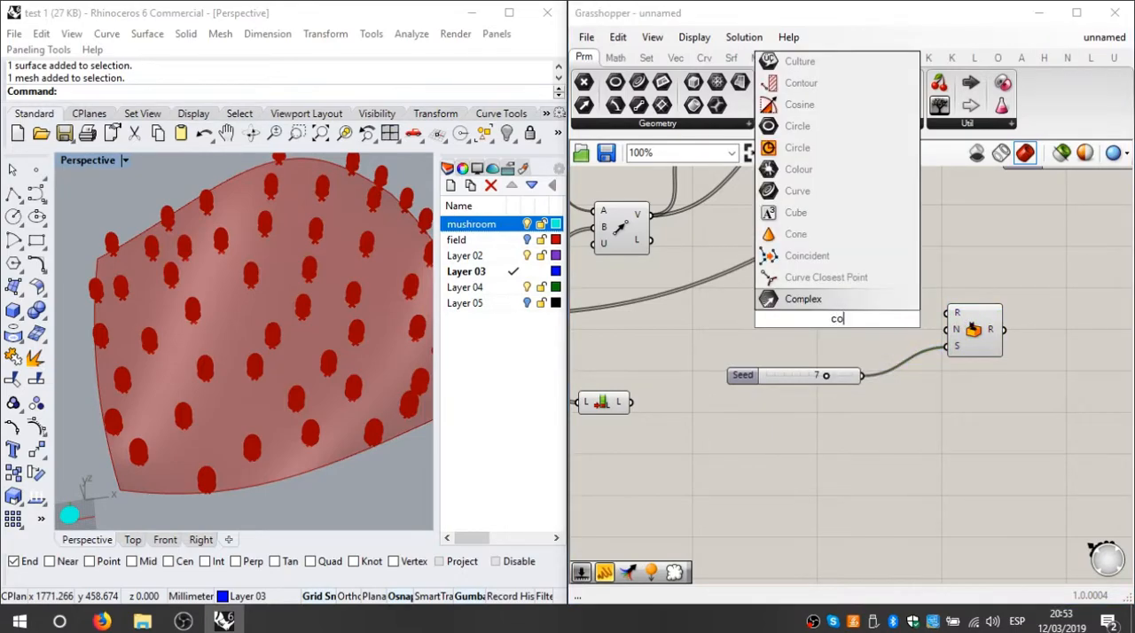
{"action": "type", "text": "ntruct domain"}
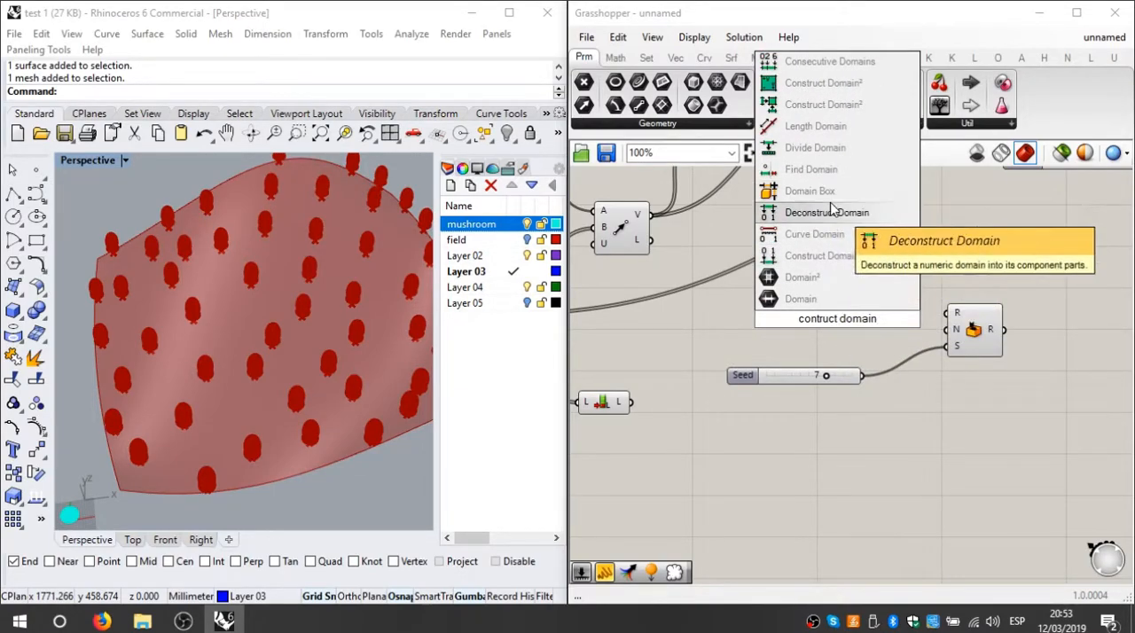
{"action": "left_click", "coordinate": [856, 257]}
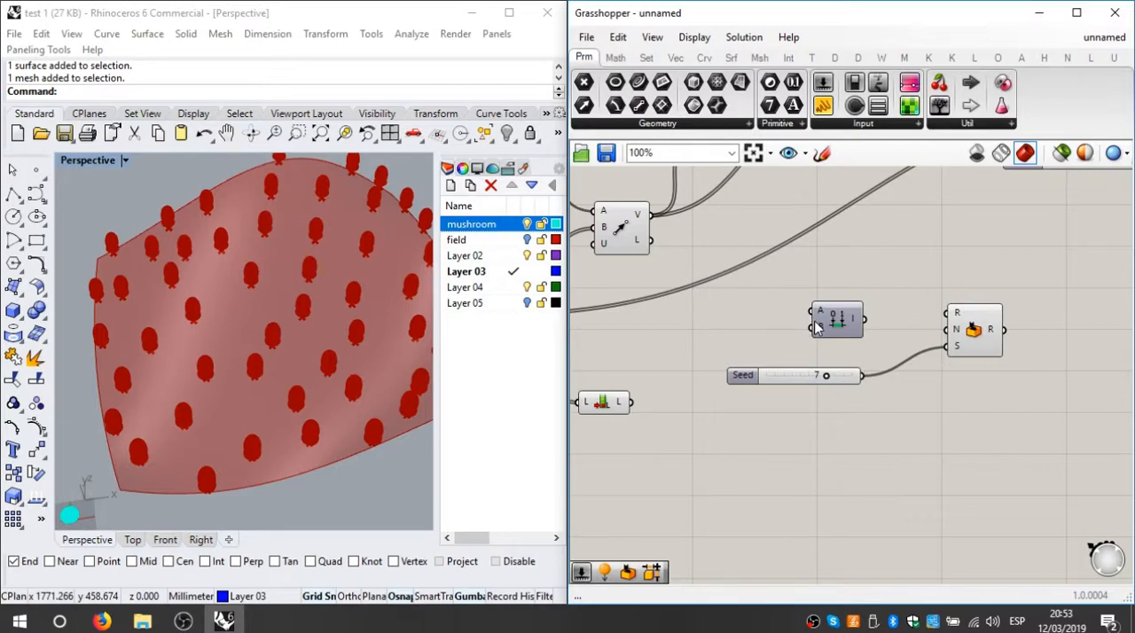
{"action": "scroll", "coordinate": [817, 327], "scroll_direction": "down", "scroll_amount": 4}
{"action": "scroll", "coordinate": [964, 209], "scroll_direction": "up", "scroll_amount": 4}
{"action": "left_click", "coordinate": [982, 207]}
{"action": "left_click_drag", "start_coordinate": [944, 206], "coordinate": [1070, 203]}
{"action": "right_click_drag", "start_coordinate": [850, 294], "coordinate": [1015, 267]}
{"action": "scroll", "coordinate": [828, 328], "scroll_direction": "up", "scroll_amount": 1}
{"action": "scroll", "coordinate": [830, 329], "scroll_direction": "up", "scroll_amount": 1}
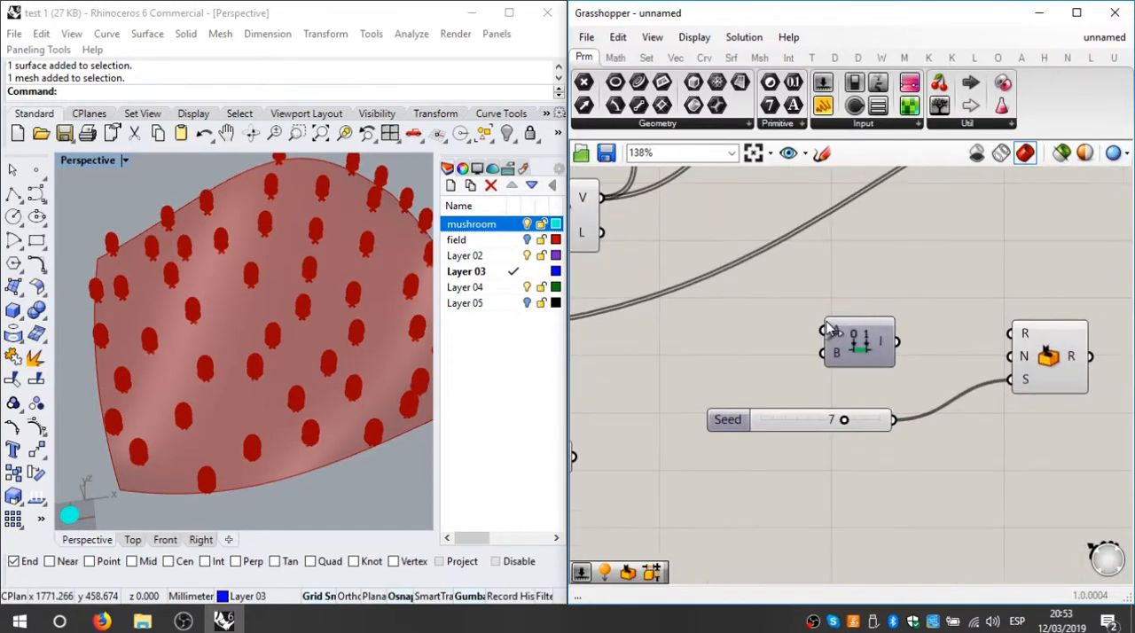
{"action": "right_click", "coordinate": [833, 330]}
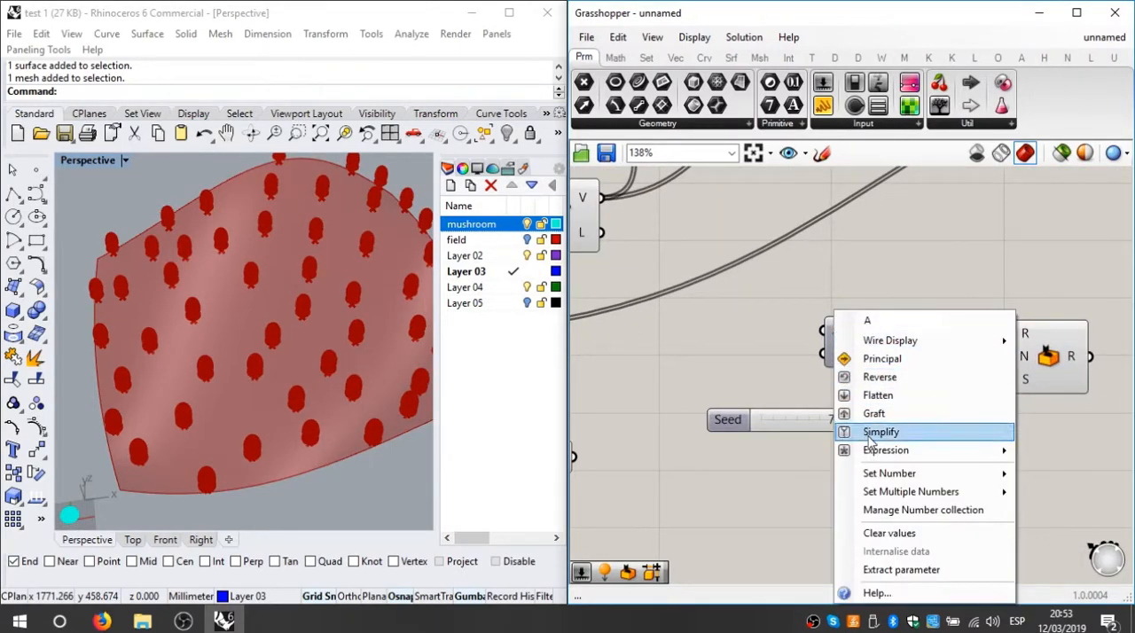
{"action": "left_click", "coordinate": [815, 335]}
{"action": "scroll", "coordinate": [827, 334], "scroll_direction": "up", "scroll_amount": 2}
{"action": "right_click", "coordinate": [840, 330]}
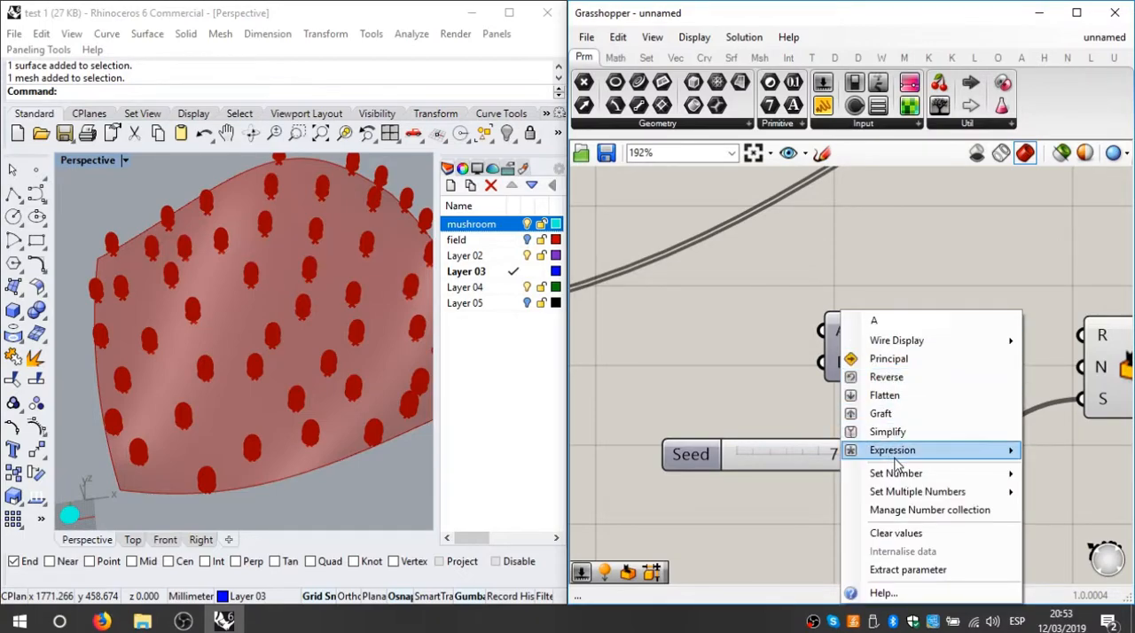
{"action": "mouse_move", "coordinate": [909, 478]}
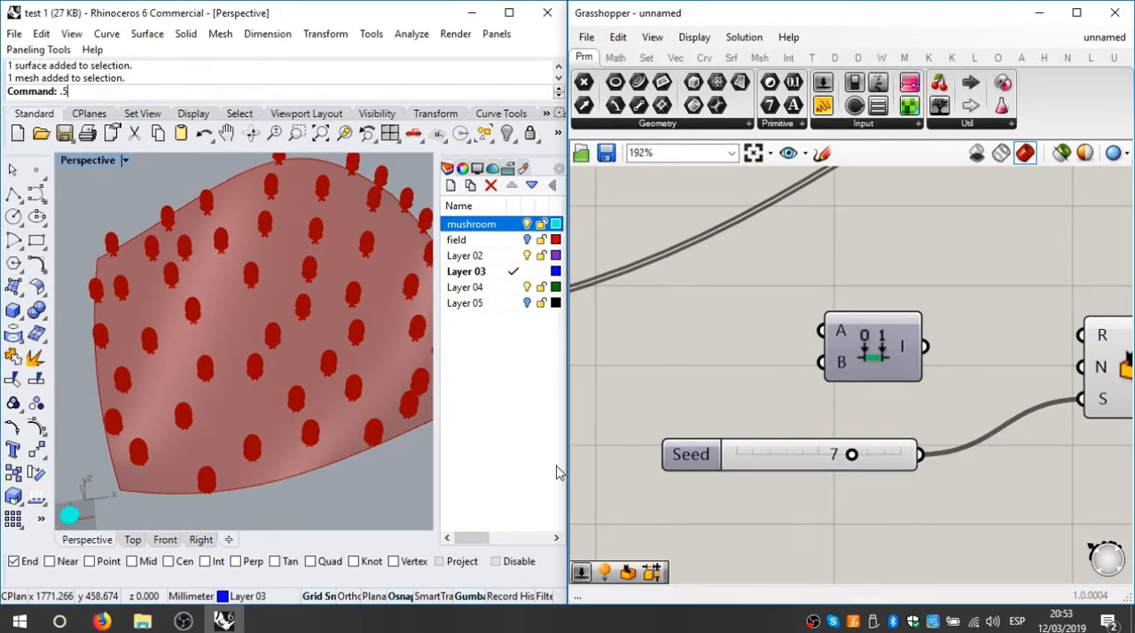
Step: Set the start value A of the Construct Domain component to 0.5
{"action": "right_click", "coordinate": [839, 333]}
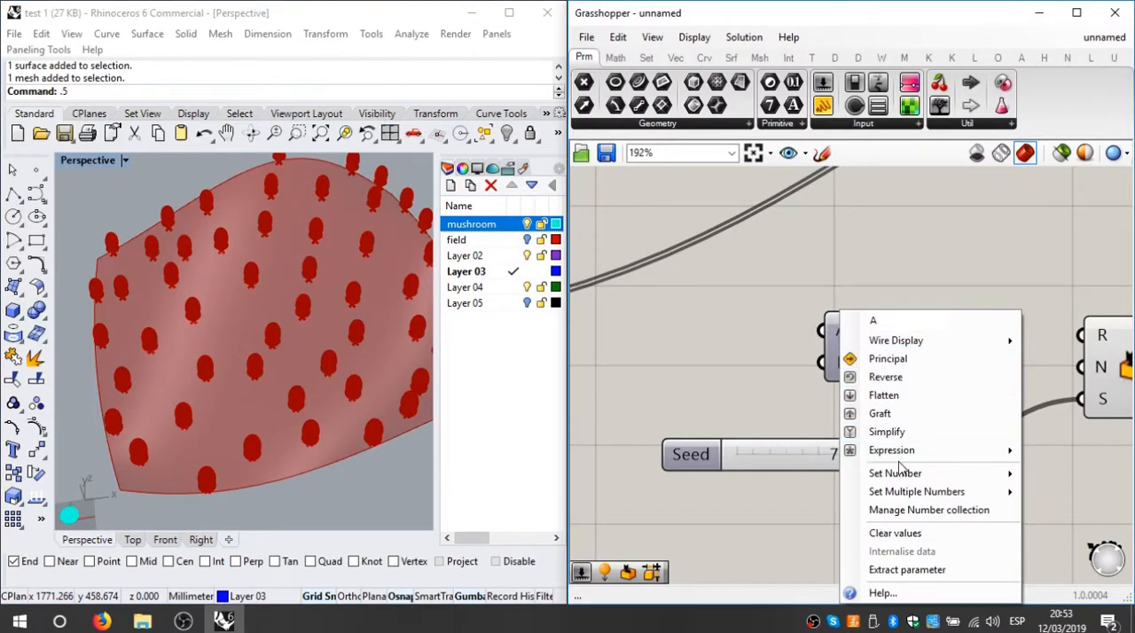
{"action": "mouse_move", "coordinate": [915, 481]}
{"action": "left_click", "coordinate": [749, 484]}
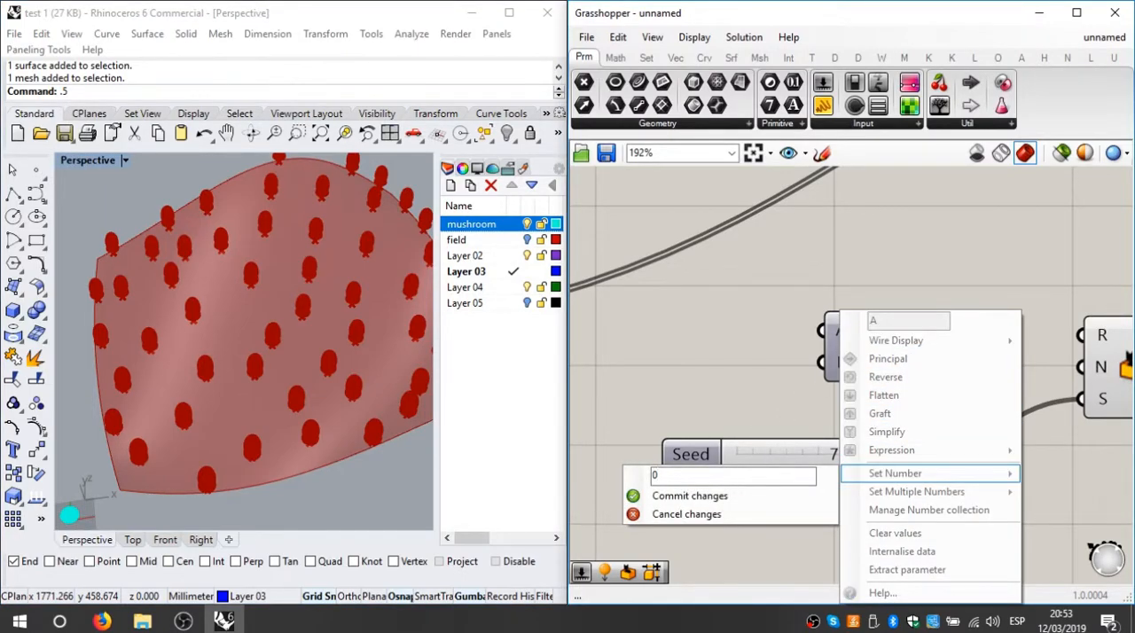
{"action": "type", "text": ".5"}
{"action": "left_click", "coordinate": [716, 501]}
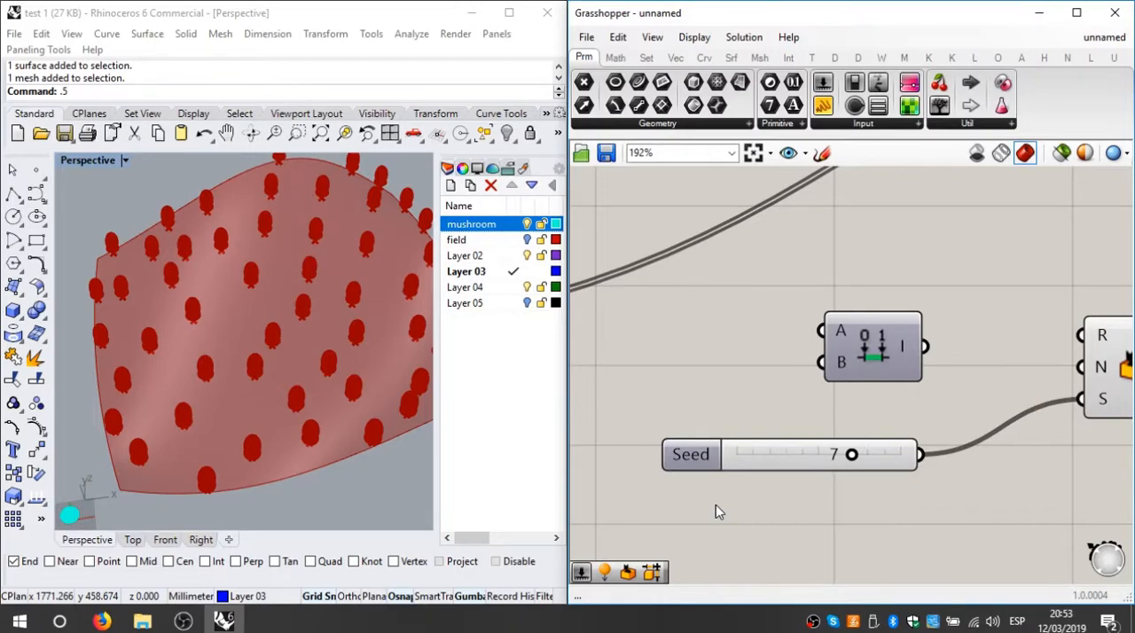
Step: Replace the end value B of the Construct Domain component and commit the change
{"action": "right_click", "coordinate": [842, 366]}
{"action": "mouse_move", "coordinate": [919, 479]}
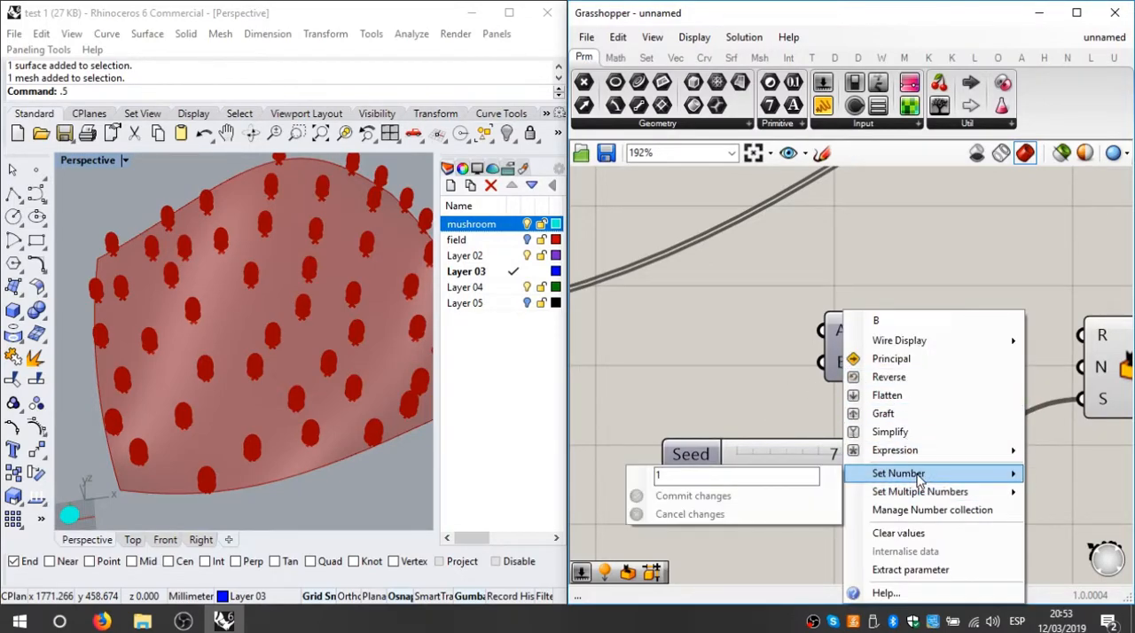
{"action": "left_click_drag", "start_coordinate": [735, 479], "coordinate": [640, 467]}
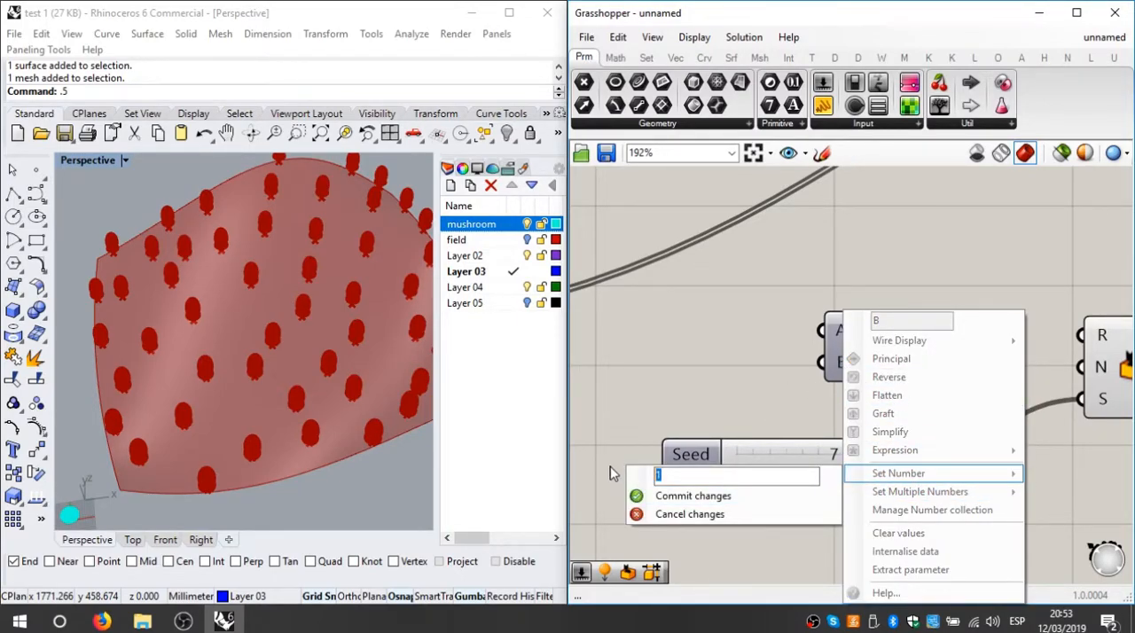
{"action": "left_click", "coordinate": [679, 497]}
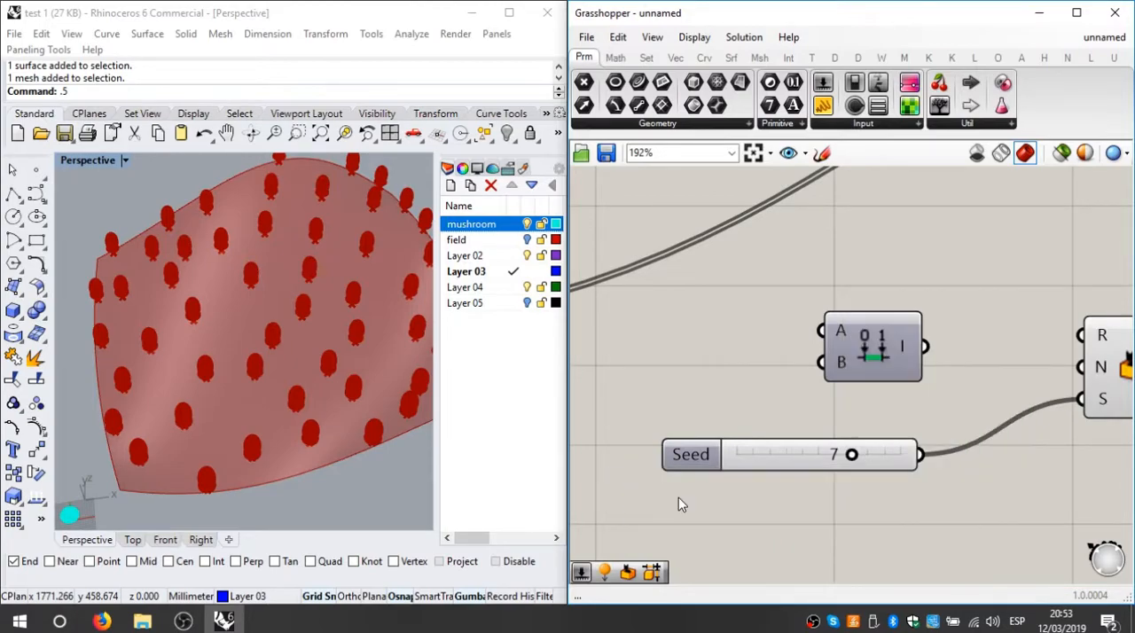
Step: Connect the Construct Domain output to the Random component's range input
{"action": "right_click_drag", "start_coordinate": [877, 372], "coordinate": [808, 380]}
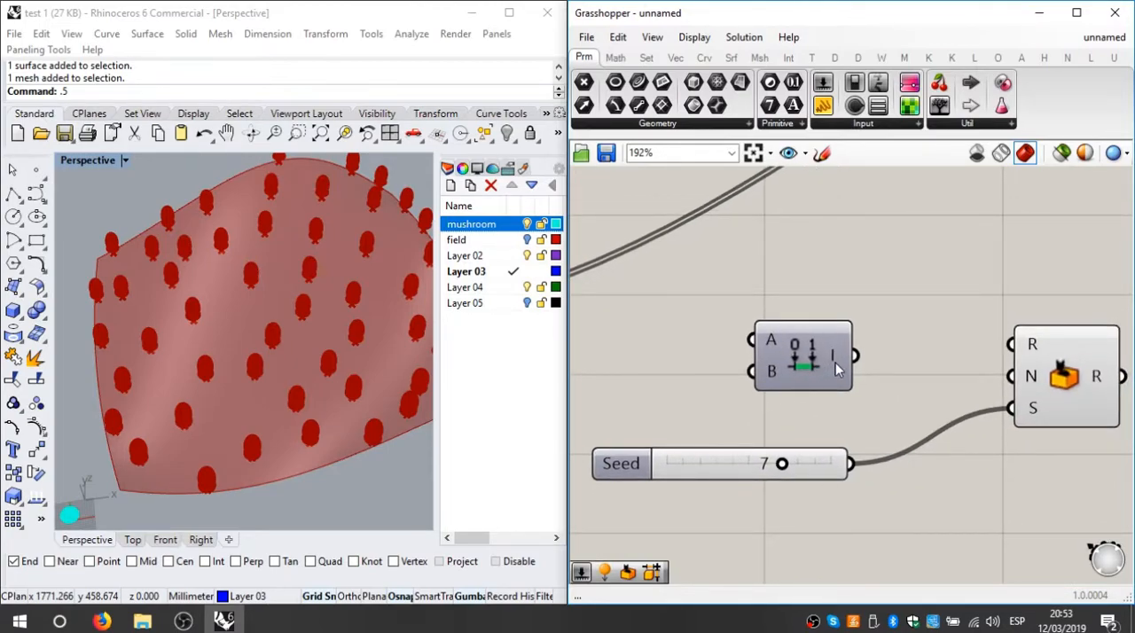
{"action": "mouse_move", "coordinate": [835, 362]}
{"action": "right_click_drag", "start_coordinate": [902, 346], "coordinate": [842, 361]}
{"action": "left_click_drag", "start_coordinate": [814, 371], "coordinate": [964, 353]}
{"action": "scroll", "coordinate": [824, 379], "scroll_direction": "down", "scroll_amount": 2}
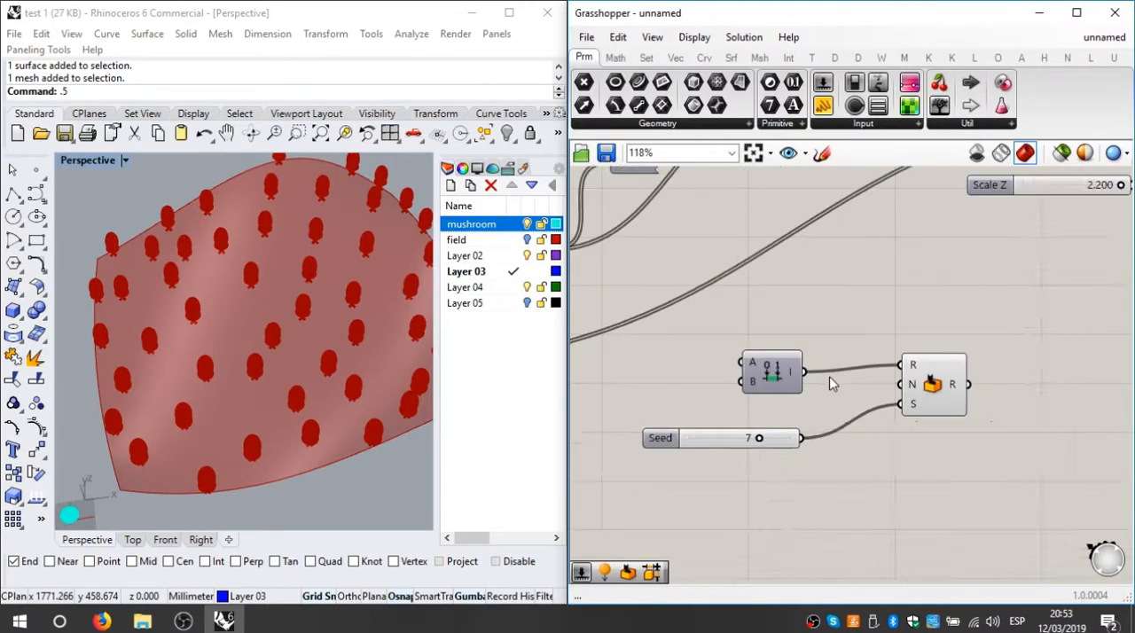
Step: Connect the List Length output of the populated points to the Random component's number input
{"action": "right_click_drag", "start_coordinate": [840, 380], "coordinate": [990, 315]}
{"action": "scroll", "coordinate": [986, 316], "scroll_direction": "down", "scroll_amount": 1}
{"action": "left_click_drag", "start_coordinate": [721, 390], "coordinate": [1069, 315]}
{"action": "scroll", "coordinate": [736, 416], "scroll_direction": "up", "scroll_amount": 1}
{"action": "scroll", "coordinate": [736, 417], "scroll_direction": "up", "scroll_amount": 1}
{"action": "left_click_drag", "start_coordinate": [603, 411], "coordinate": [618, 345]}
{"action": "scroll", "coordinate": [619, 346], "scroll_direction": "down", "scroll_amount": 2}
{"action": "right_click_drag", "start_coordinate": [625, 347], "coordinate": [692, 317]}
{"action": "scroll", "coordinate": [796, 311], "scroll_direction": "down", "scroll_amount": 1}
{"action": "scroll", "coordinate": [883, 310], "scroll_direction": "up", "scroll_amount": 2}
{"action": "left_click_drag", "start_coordinate": [890, 309], "coordinate": [885, 294]}
{"action": "right_click_drag", "start_coordinate": [1129, 351], "coordinate": [940, 380]}
Step: Add a Panel and place it below the Seed slider that feeds the Random component
{"action": "scroll", "coordinate": [886, 361], "scroll_direction": "up", "scroll_amount": 3}
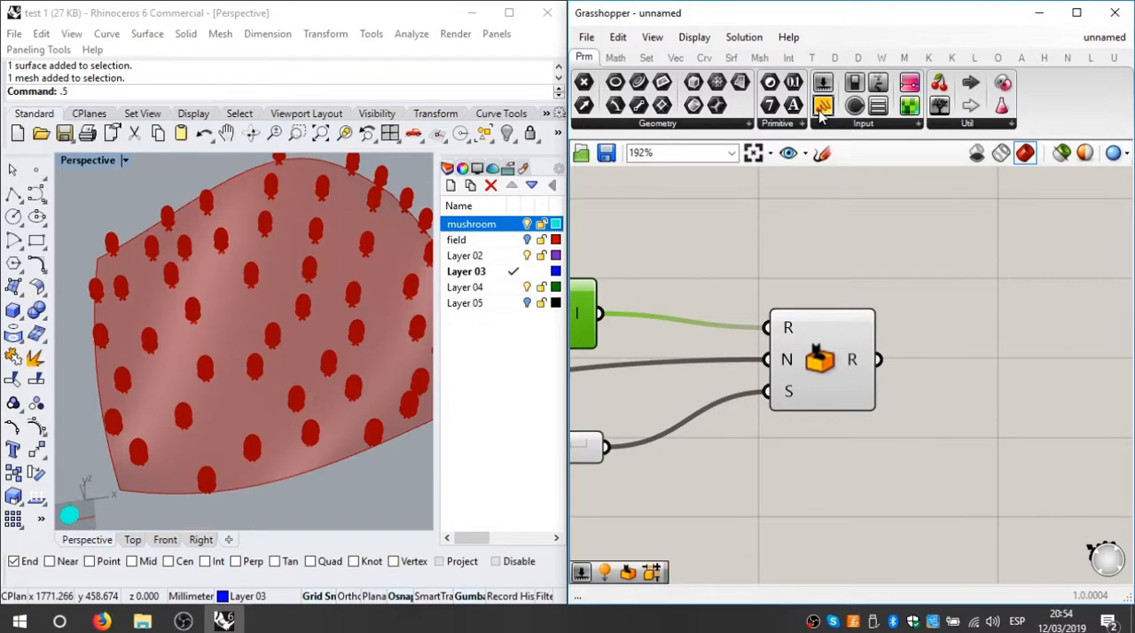
{"action": "left_click_drag", "start_coordinate": [821, 114], "coordinate": [1020, 306]}
{"action": "scroll", "coordinate": [1021, 311], "scroll_direction": "down", "scroll_amount": 4}
{"action": "right_click_drag", "start_coordinate": [1039, 330], "coordinate": [868, 327]}
{"action": "scroll", "coordinate": [866, 327], "scroll_direction": "down", "scroll_amount": 2}
{"action": "left_click_drag", "start_coordinate": [853, 333], "coordinate": [717, 416]}
{"action": "scroll", "coordinate": [977, 335], "scroll_direction": "up", "scroll_amount": 2}
{"action": "scroll", "coordinate": [977, 329], "scroll_direction": "down", "scroll_amount": 3}
{"action": "right_click_drag", "start_coordinate": [759, 396], "coordinate": [979, 342]}
Step: Enter 7 as the panel's content and turn off its multiline data option
{"action": "scroll", "coordinate": [969, 328], "scroll_direction": "up", "scroll_amount": 2}
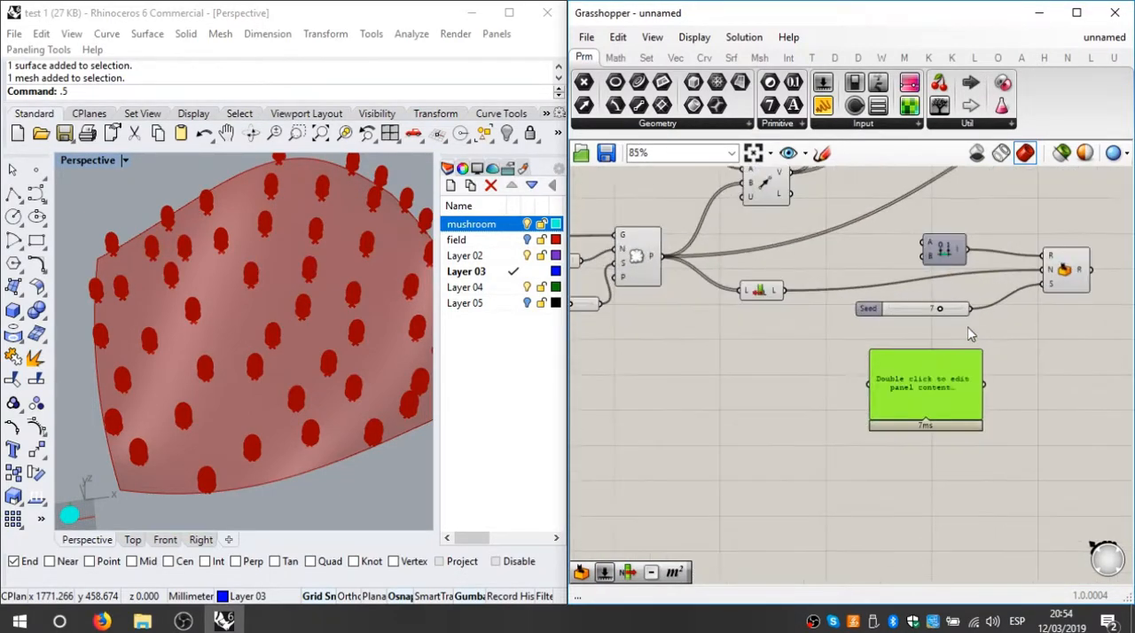
{"action": "scroll", "coordinate": [922, 321], "scroll_direction": "up", "scroll_amount": 3}
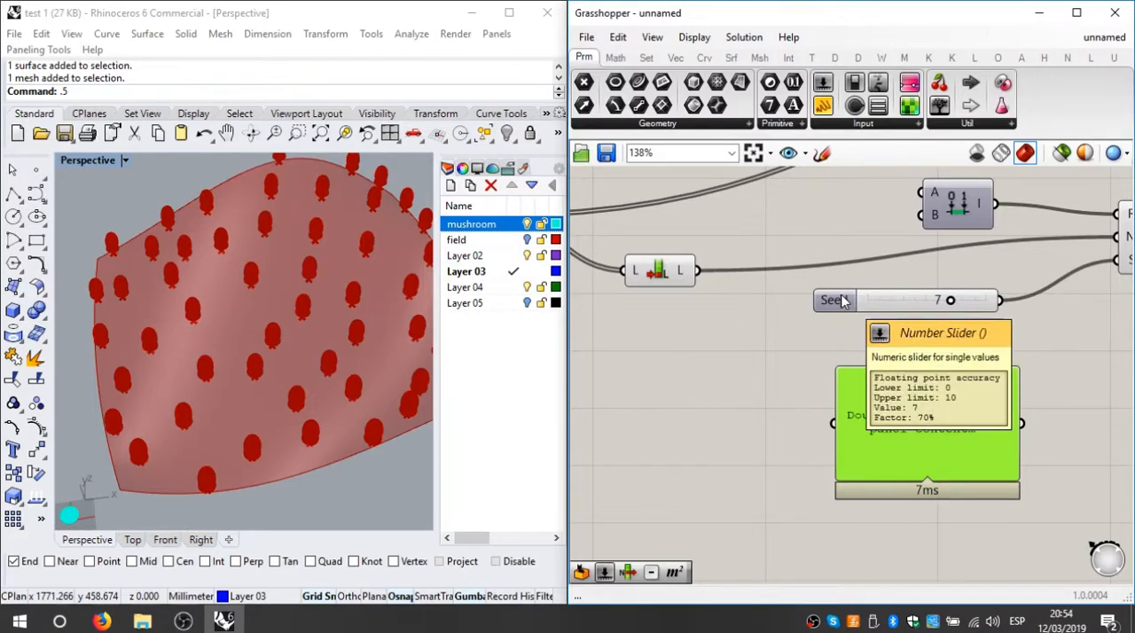
{"action": "scroll", "coordinate": [914, 360], "scroll_direction": "down", "scroll_amount": 2}
{"action": "scroll", "coordinate": [911, 390], "scroll_direction": "up", "scroll_amount": 2}
{"action": "double_click", "coordinate": [912, 392]}
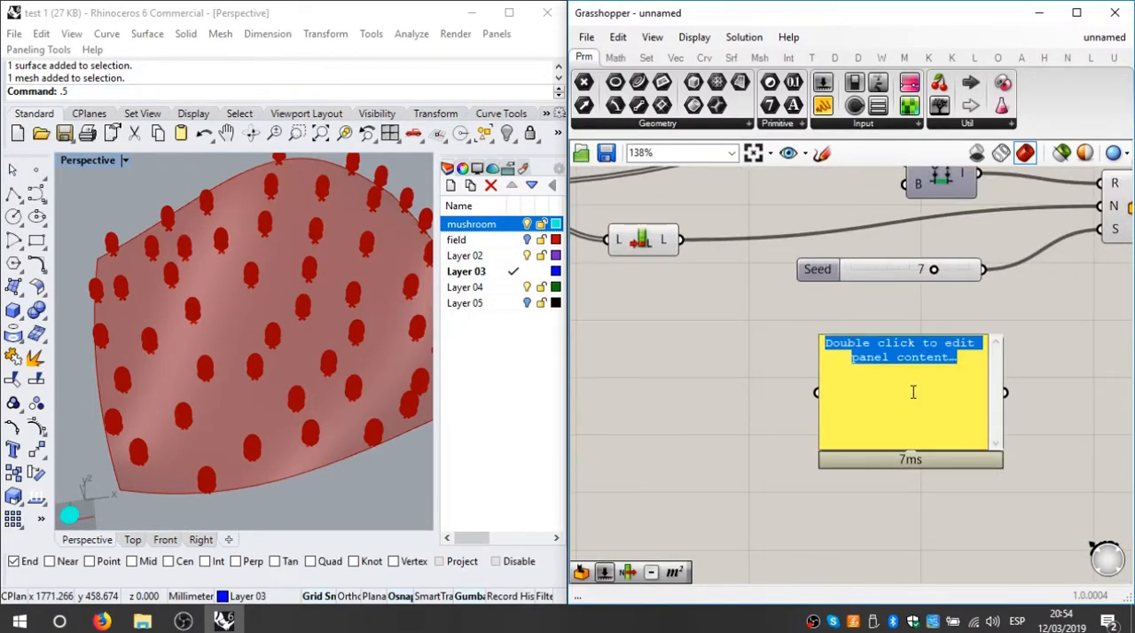
{"action": "type", "text": "7"}
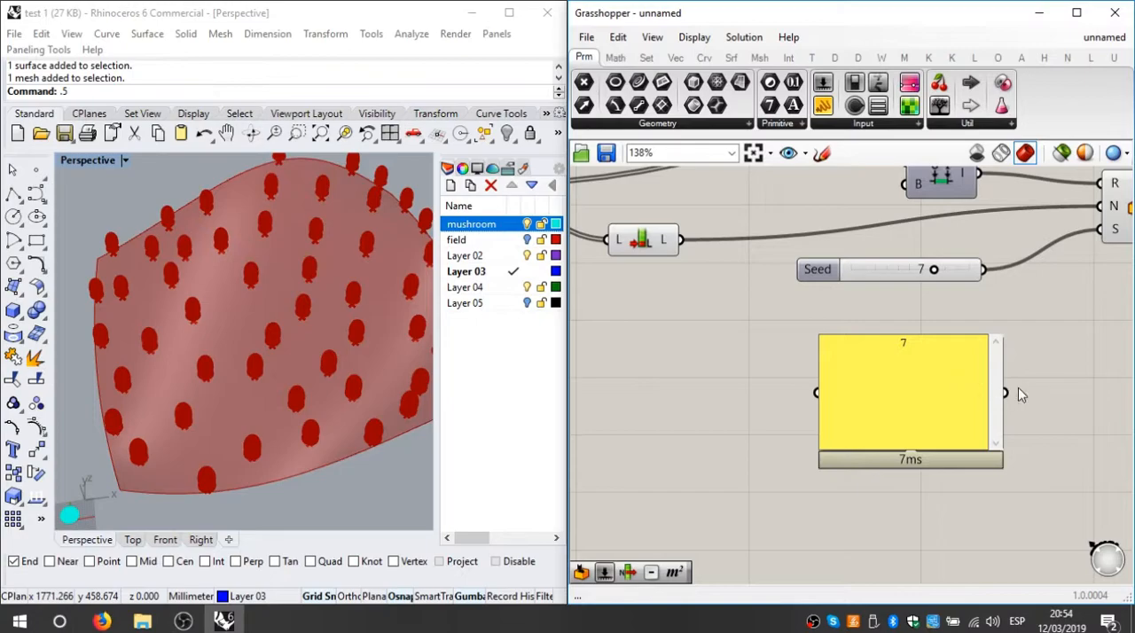
{"action": "left_click", "coordinate": [1087, 349]}
{"action": "right_click_drag", "start_coordinate": [930, 375], "coordinate": [873, 397]}
{"action": "right_click", "coordinate": [847, 406]}
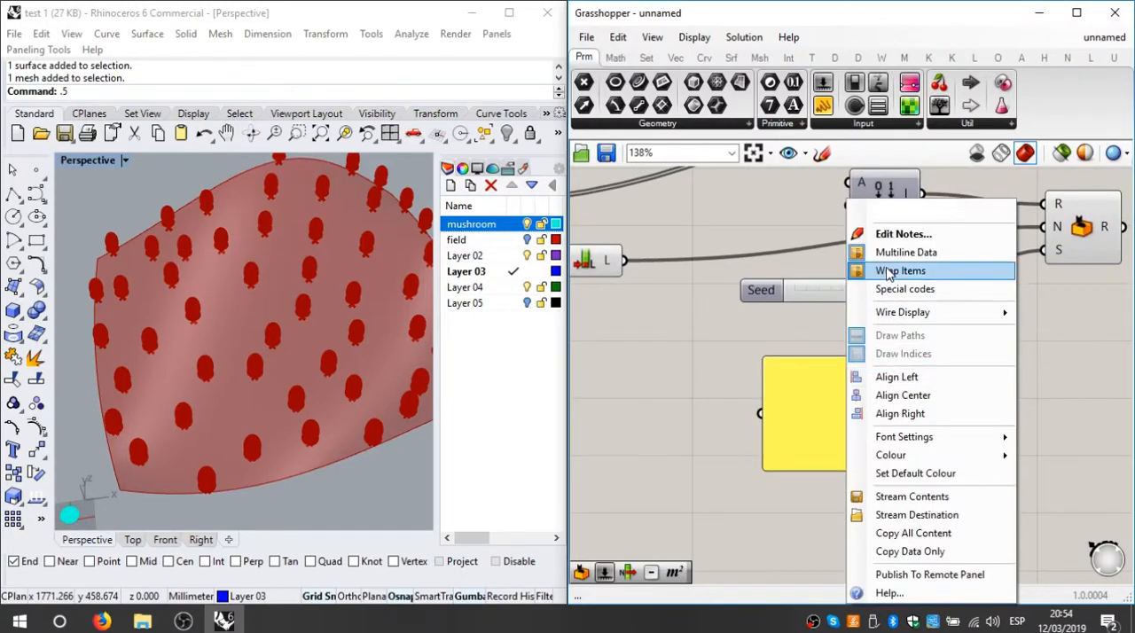
{"action": "left_click", "coordinate": [895, 252]}
Step: Feed the Random component's seed input from the panel in place of the slider, then restore the slider connection
{"action": "right_click_drag", "start_coordinate": [927, 405], "coordinate": [813, 423]}
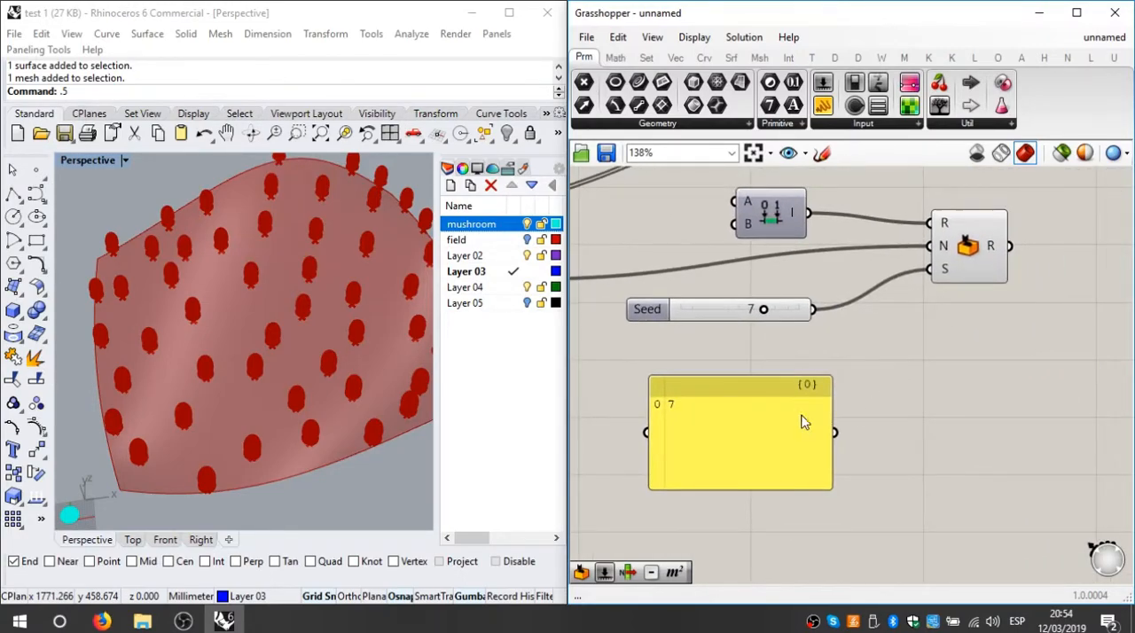
{"action": "left_click_drag", "start_coordinate": [833, 433], "coordinate": [930, 270]}
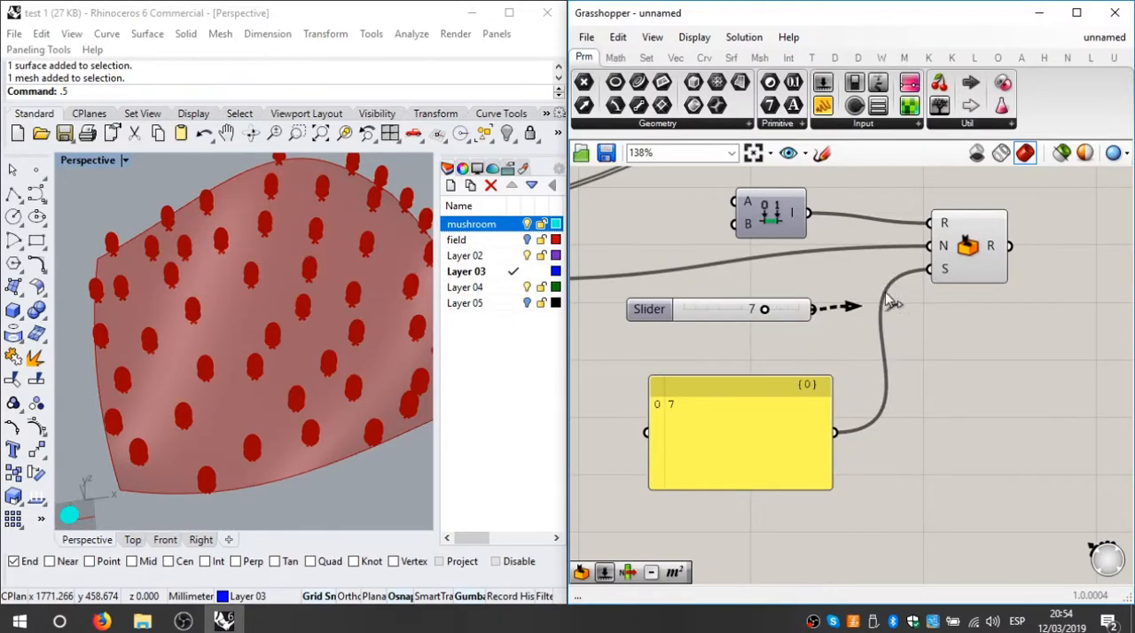
{"action": "key", "text": "ctrl+z"}
{"action": "left_click_drag", "start_coordinate": [816, 310], "coordinate": [930, 270]}
Step: Change the panel's content to 2 and connect it to the Random component's seed input
{"action": "double_click", "coordinate": [692, 418]}
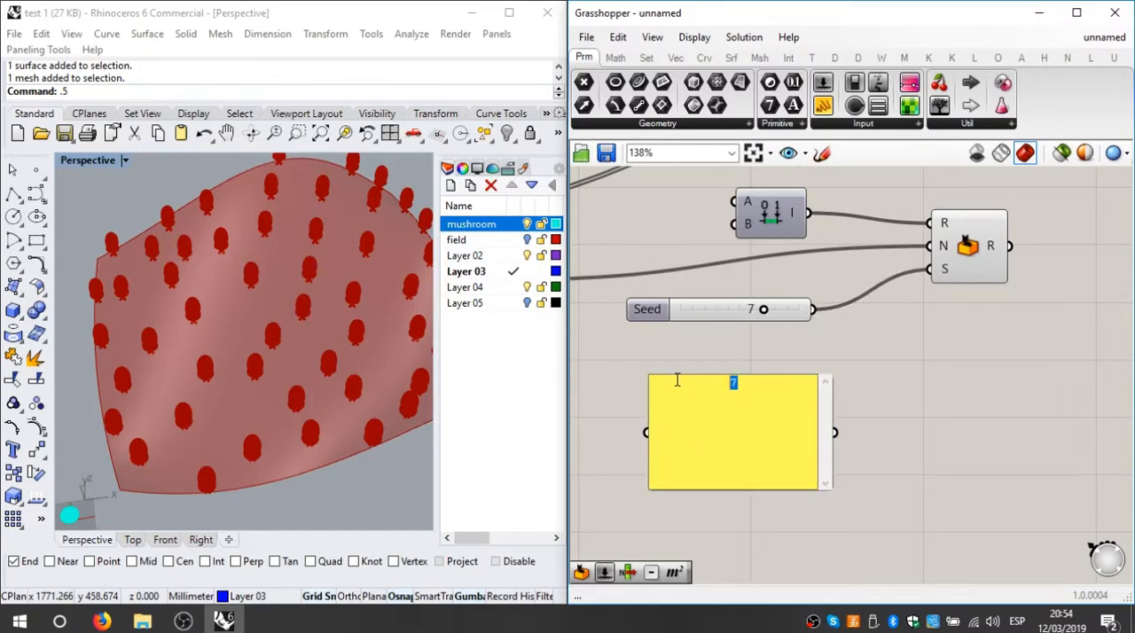
{"action": "left_click", "coordinate": [931, 412]}
{"action": "left_click_drag", "start_coordinate": [834, 434], "coordinate": [930, 270]}
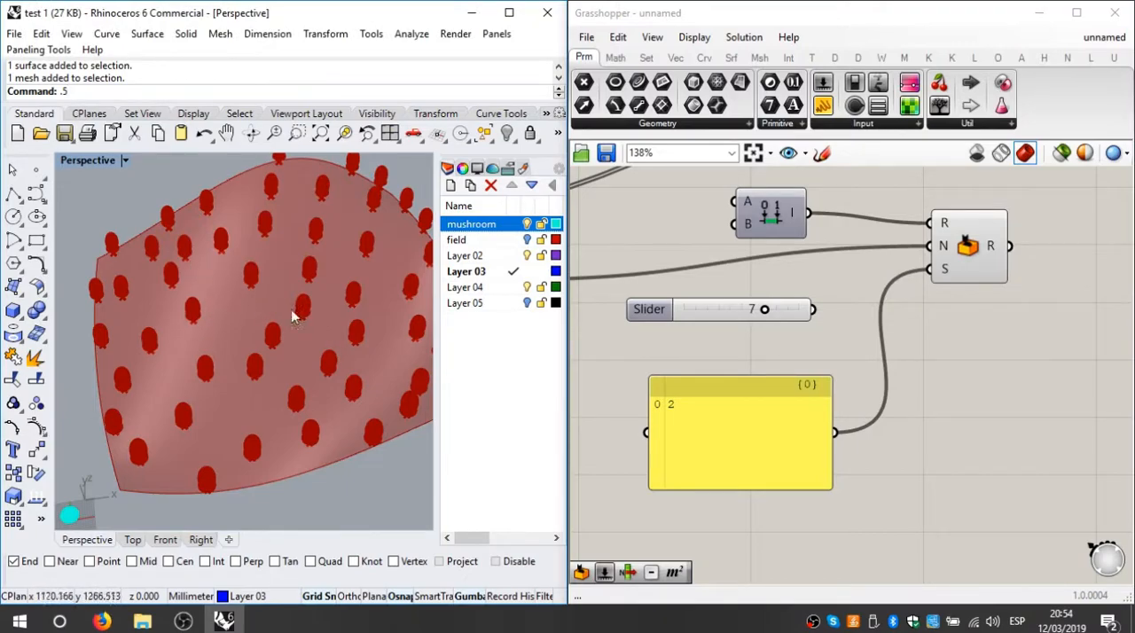
Step: Move the panel below Populate Geometry's Seed slider, try it on the seed input, and reconnect the slider
{"action": "scroll", "coordinate": [839, 319], "scroll_direction": "down", "scroll_amount": 2}
{"action": "right_click_drag", "start_coordinate": [787, 381], "coordinate": [868, 362]}
{"action": "left_click_drag", "start_coordinate": [867, 363], "coordinate": [624, 379]}
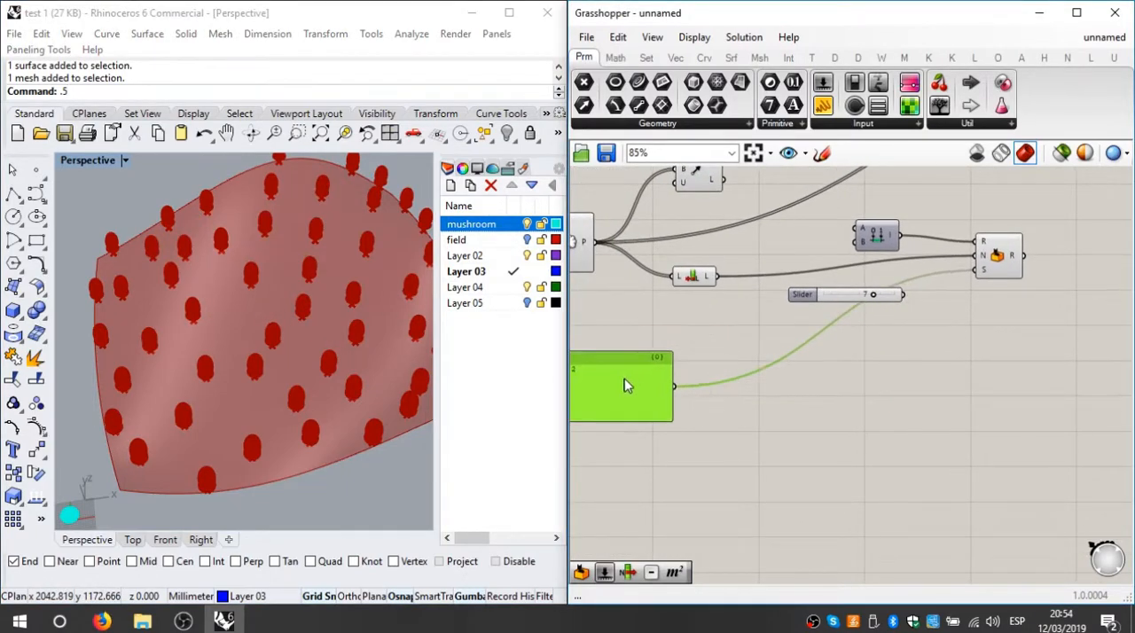
{"action": "right_click_drag", "start_coordinate": [614, 366], "coordinate": [890, 345]}
{"action": "scroll", "coordinate": [887, 343], "scroll_direction": "up", "scroll_amount": 2}
{"action": "left_click_drag", "start_coordinate": [899, 350], "coordinate": [692, 312]}
{"action": "scroll", "coordinate": [693, 312], "scroll_direction": "up", "scroll_amount": 2}
{"action": "right_click_drag", "start_coordinate": [700, 314], "coordinate": [732, 417]}
{"action": "left_click_drag", "start_coordinate": [843, 456], "coordinate": [890, 247]}
{"action": "left_click_drag", "start_coordinate": [872, 328], "coordinate": [890, 247]}
Step: Change the panel's content to 7, try it on Populate Geometry's seed input again, and reconnect the slider
{"action": "double_click", "coordinate": [680, 426]}
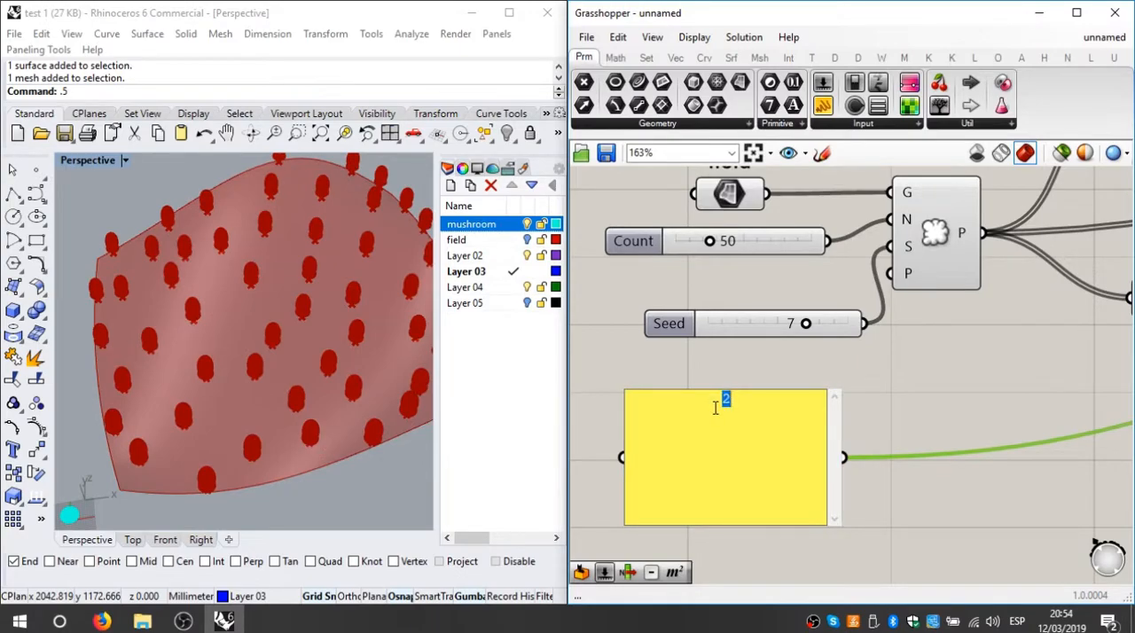
{"action": "type", "text": "7"}
{"action": "left_click", "coordinate": [913, 390]}
{"action": "left_click_drag", "start_coordinate": [844, 458], "coordinate": [887, 249]}
{"action": "left_click_drag", "start_coordinate": [864, 324], "coordinate": [890, 247]}
Step: Move the panel beside the Random component, try to feed it Random's output, and delete the panel
{"action": "left_click", "coordinate": [765, 397]}
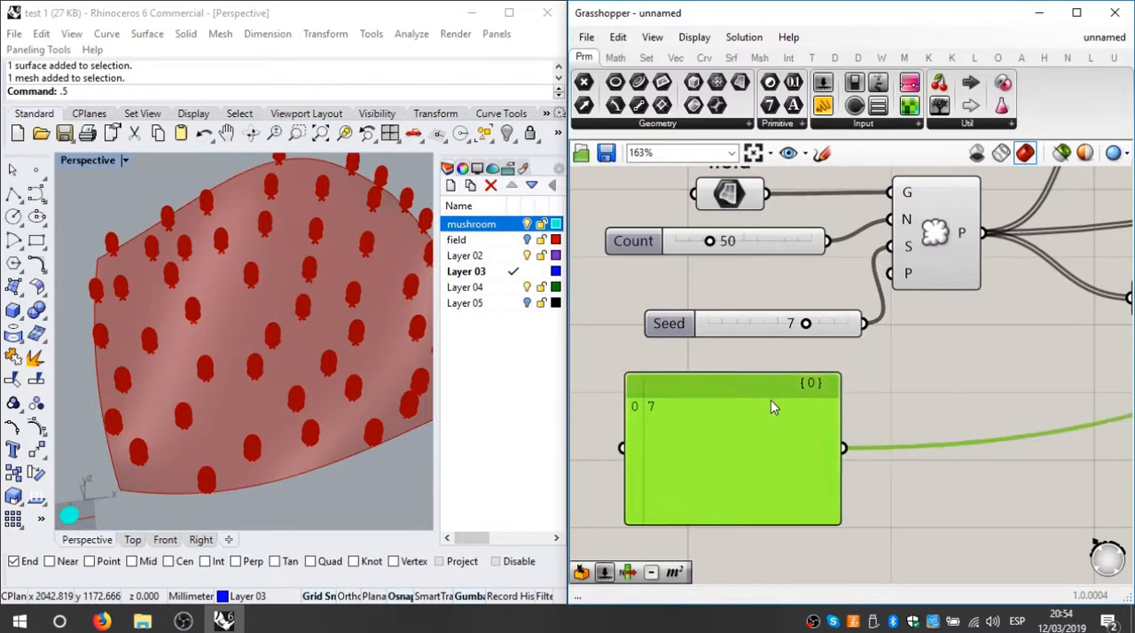
{"action": "scroll", "coordinate": [809, 415], "scroll_direction": "down", "scroll_amount": 5}
{"action": "scroll", "coordinate": [873, 424], "scroll_direction": "up", "scroll_amount": 6}
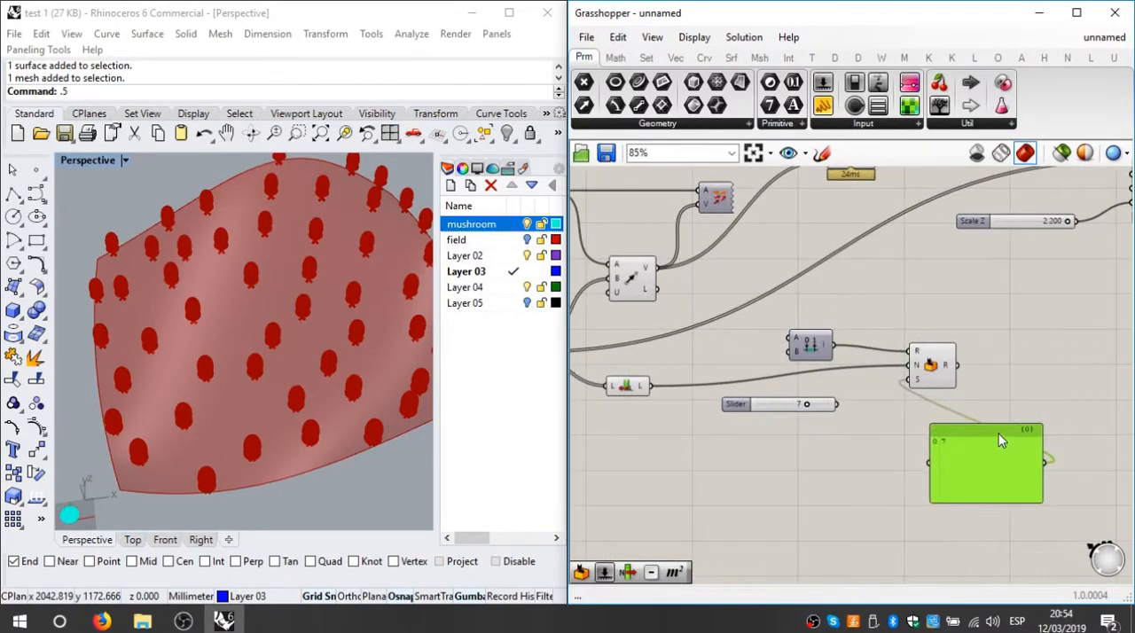
{"action": "left_click_drag", "start_coordinate": [838, 282], "coordinate": [771, 501]}
{"action": "right_click_drag", "start_coordinate": [888, 387], "coordinate": [860, 329]}
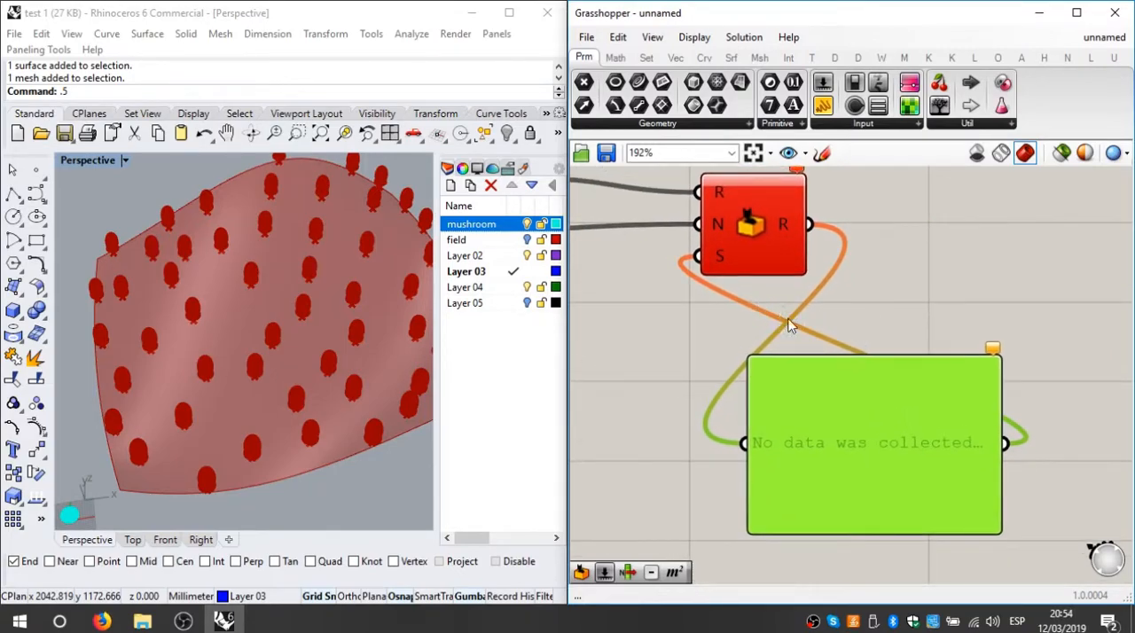
{"action": "key", "text": "Delete"}
Step: Add a new Panel, connect the Random component's output to it, and enlarge it to list the values
{"action": "double_click", "coordinate": [853, 250]}
{"action": "left_click_drag", "start_coordinate": [821, 113], "coordinate": [942, 304]}
{"action": "left_click_drag", "start_coordinate": [823, 235], "coordinate": [1007, 306]}
{"action": "scroll", "coordinate": [976, 341], "scroll_direction": "down", "scroll_amount": 2}
{"action": "left_click_drag", "start_coordinate": [1052, 363], "coordinate": [1018, 506]}
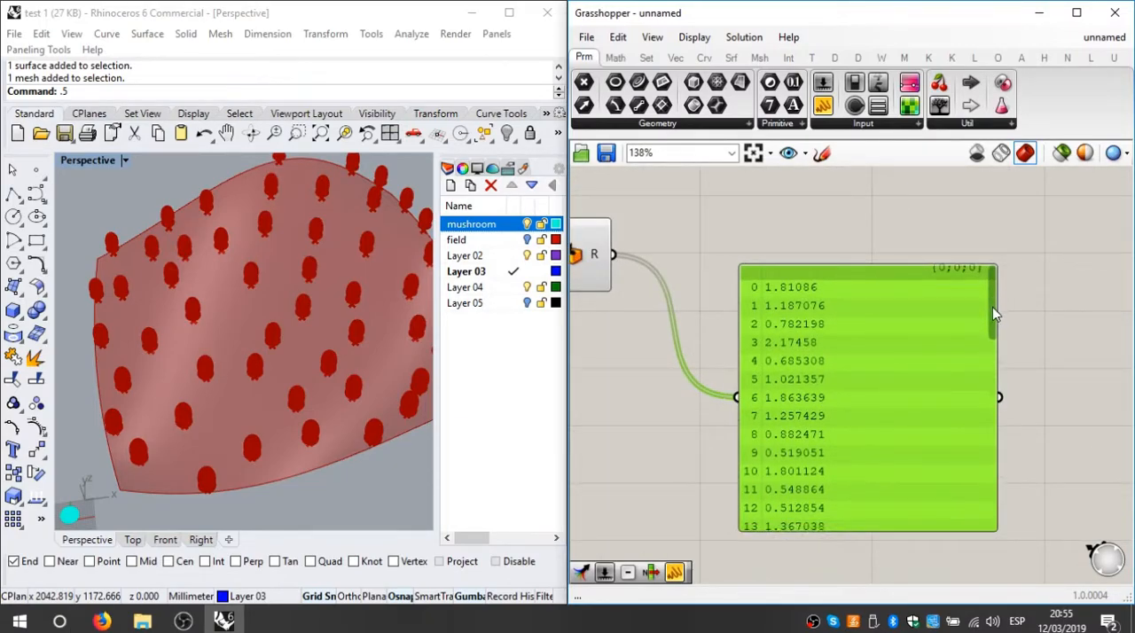
Step: Examine the random values listed in the panel against the domain's A and B limits
{"action": "left_click_drag", "start_coordinate": [994, 282], "coordinate": [976, 314]}
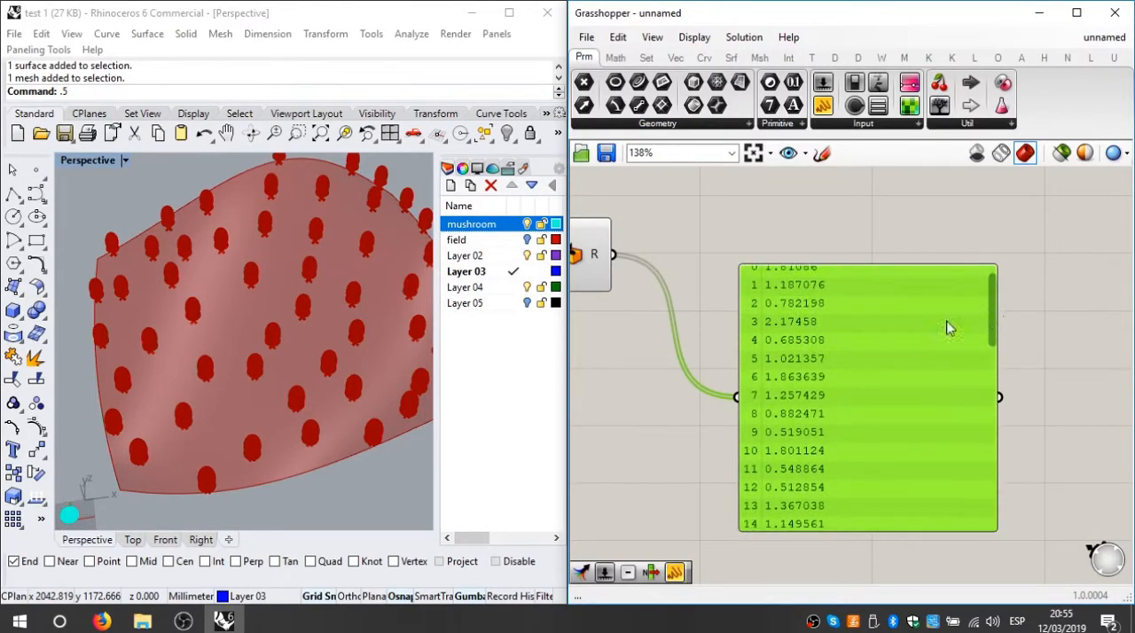
{"action": "right_click_drag", "start_coordinate": [763, 364], "coordinate": [996, 348]}
{"action": "scroll", "coordinate": [688, 302], "scroll_direction": "down", "scroll_amount": 2}
{"action": "right_click_drag", "start_coordinate": [688, 301], "coordinate": [844, 342]}
{"action": "scroll", "coordinate": [747, 249], "scroll_direction": "up", "scroll_amount": 4}
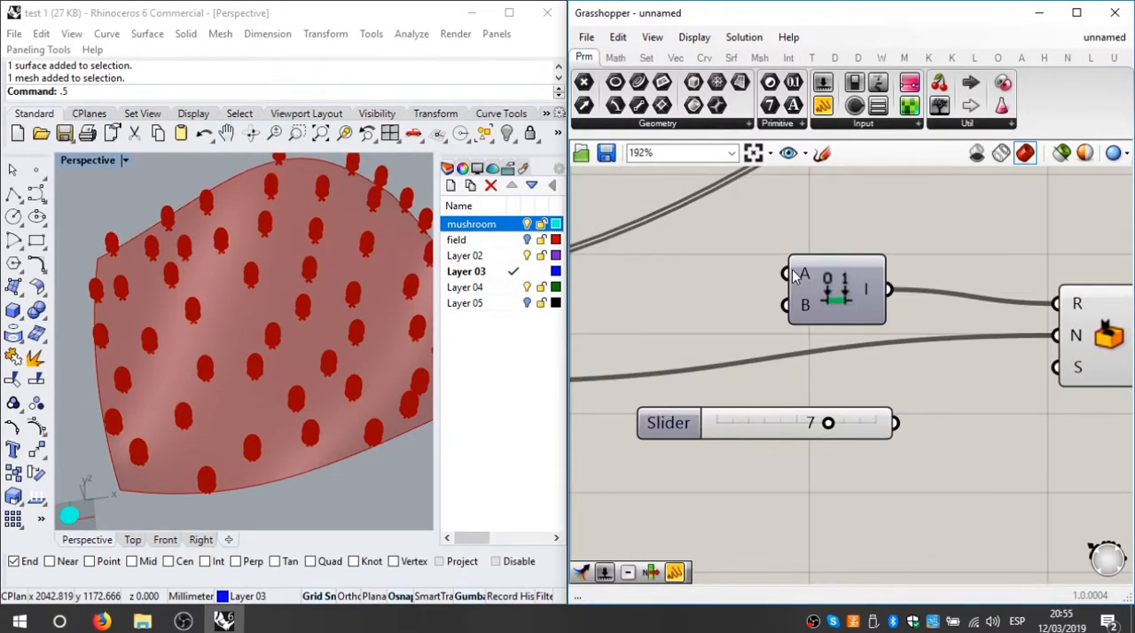
{"action": "mouse_move", "coordinate": [798, 306]}
{"action": "scroll", "coordinate": [853, 341], "scroll_direction": "down", "scroll_amount": 4}
{"action": "right_click_drag", "start_coordinate": [862, 347], "coordinate": [679, 295]}
{"action": "scroll", "coordinate": [834, 307], "scroll_direction": "up", "scroll_amount": 1}
{"action": "right_click_drag", "start_coordinate": [842, 310], "coordinate": [708, 285]}
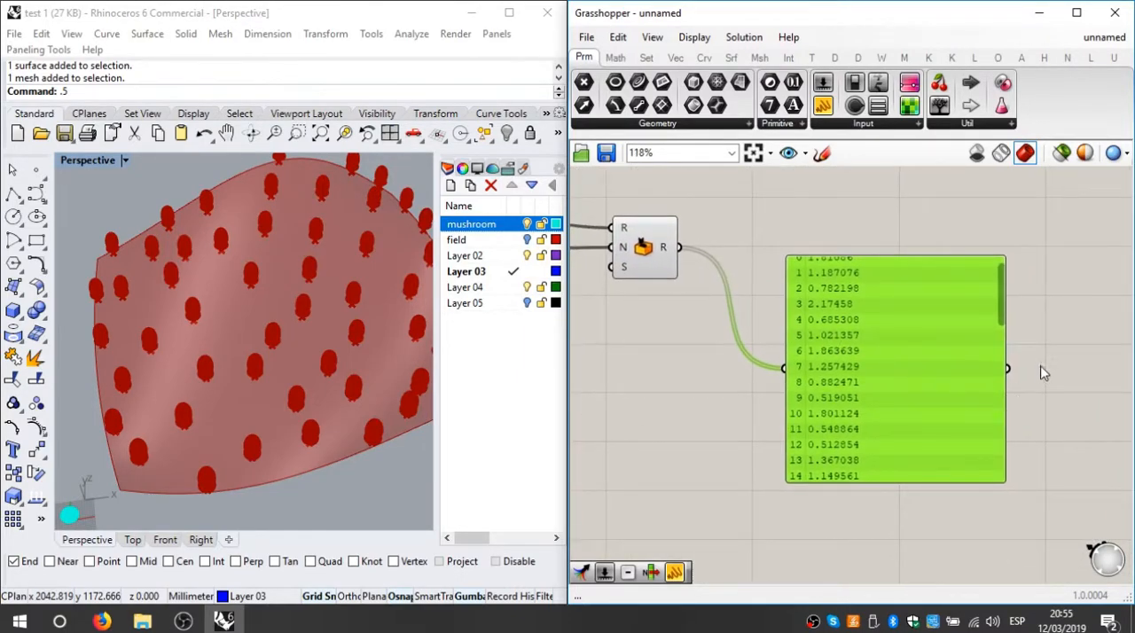
{"action": "left_click_drag", "start_coordinate": [1000, 308], "coordinate": [1004, 528]}
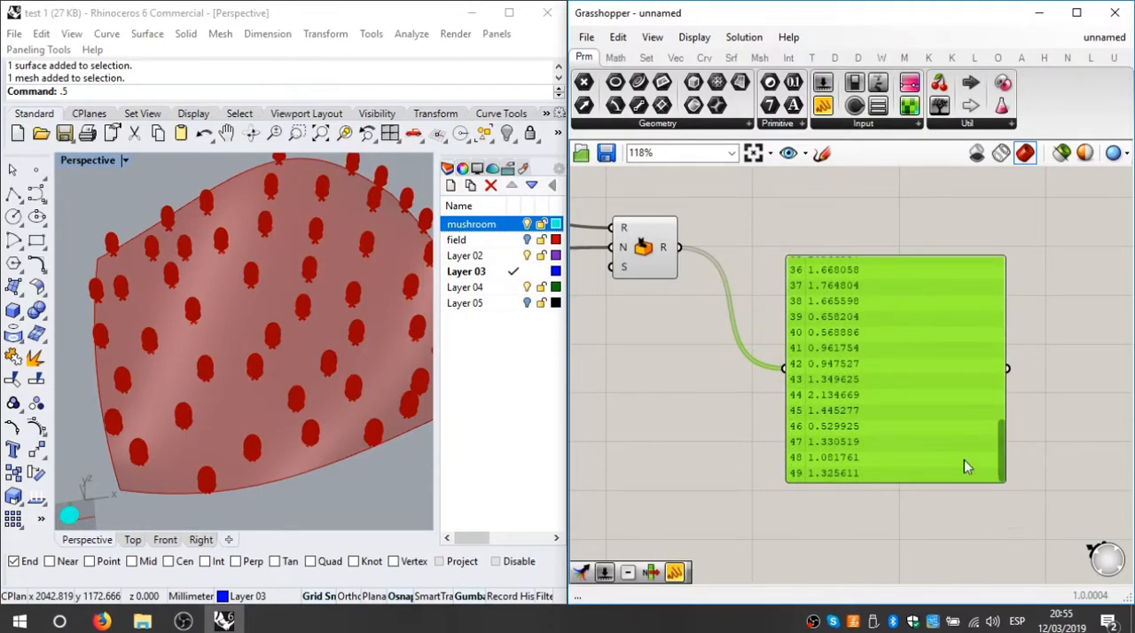
{"action": "scroll", "coordinate": [931, 400], "scroll_direction": "down", "scroll_amount": 5}
{"action": "right_click_drag", "start_coordinate": [950, 349], "coordinate": [830, 439]}
Step: Connect the Random output to Scale NU's Z factor in place of the Scale Z slider, and remove that slider
{"action": "scroll", "coordinate": [765, 371], "scroll_direction": "up", "scroll_amount": 3}
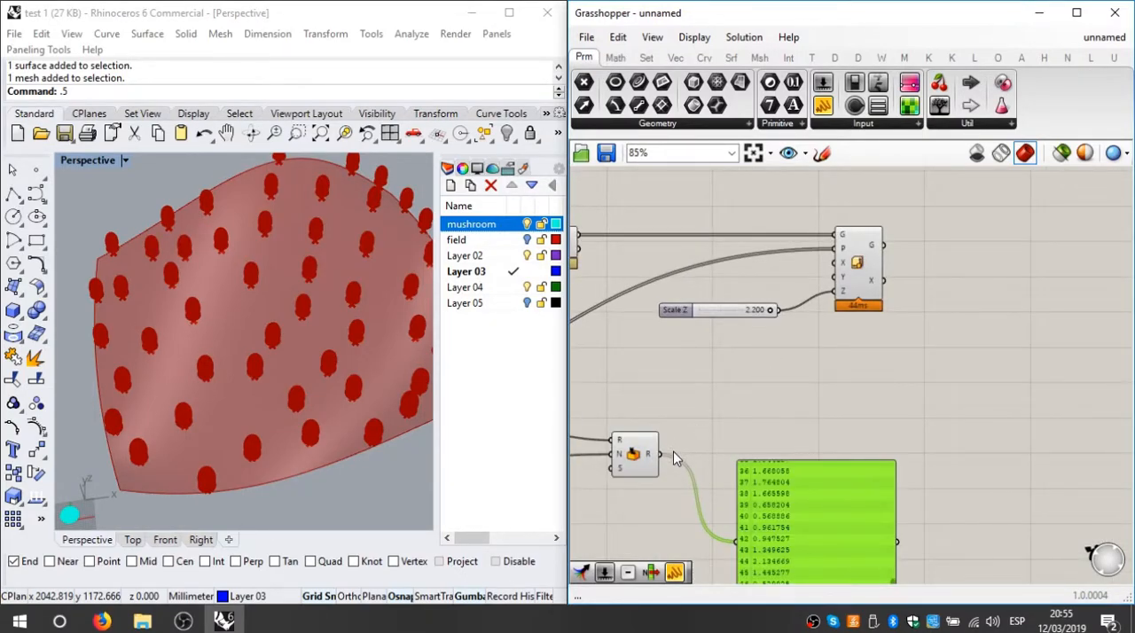
{"action": "left_click_drag", "start_coordinate": [685, 454], "coordinate": [835, 291]}
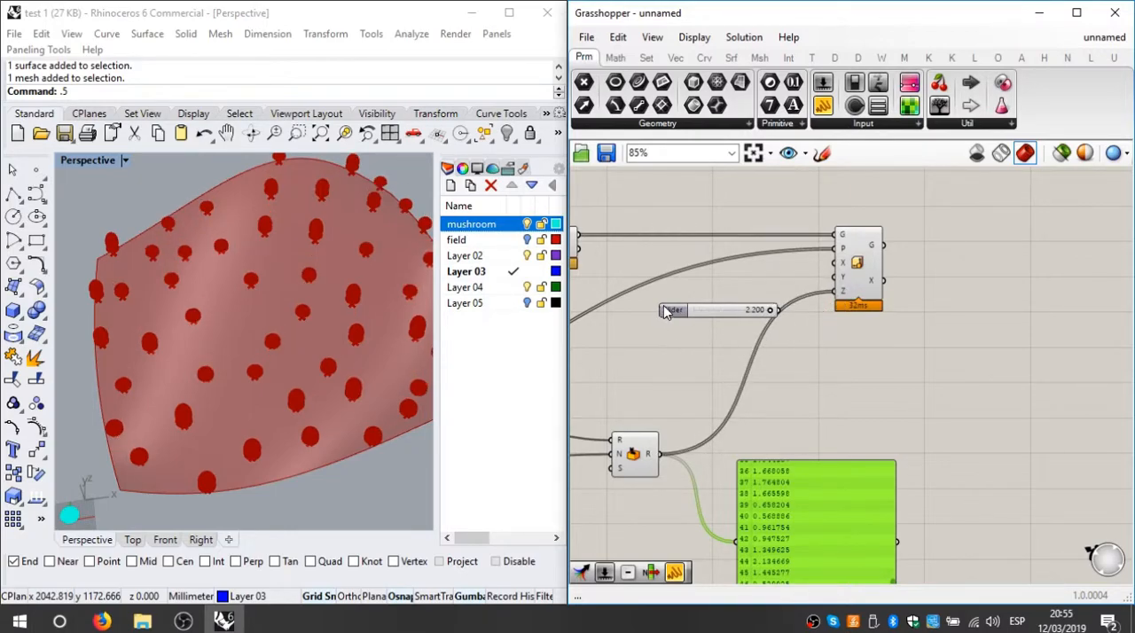
{"action": "left_click", "coordinate": [664, 307]}
Step: Turn off the preview of the intermediate components between the mushroom and field inputs and Scale NU
{"action": "scroll", "coordinate": [745, 310], "scroll_direction": "down", "scroll_amount": 3}
{"action": "scroll", "coordinate": [743, 306], "scroll_direction": "up", "scroll_amount": 3}
{"action": "scroll", "coordinate": [772, 352], "scroll_direction": "down", "scroll_amount": 3}
{"action": "right_click_drag", "start_coordinate": [961, 300], "coordinate": [926, 305]}
{"action": "left_click", "coordinate": [1032, 270]}
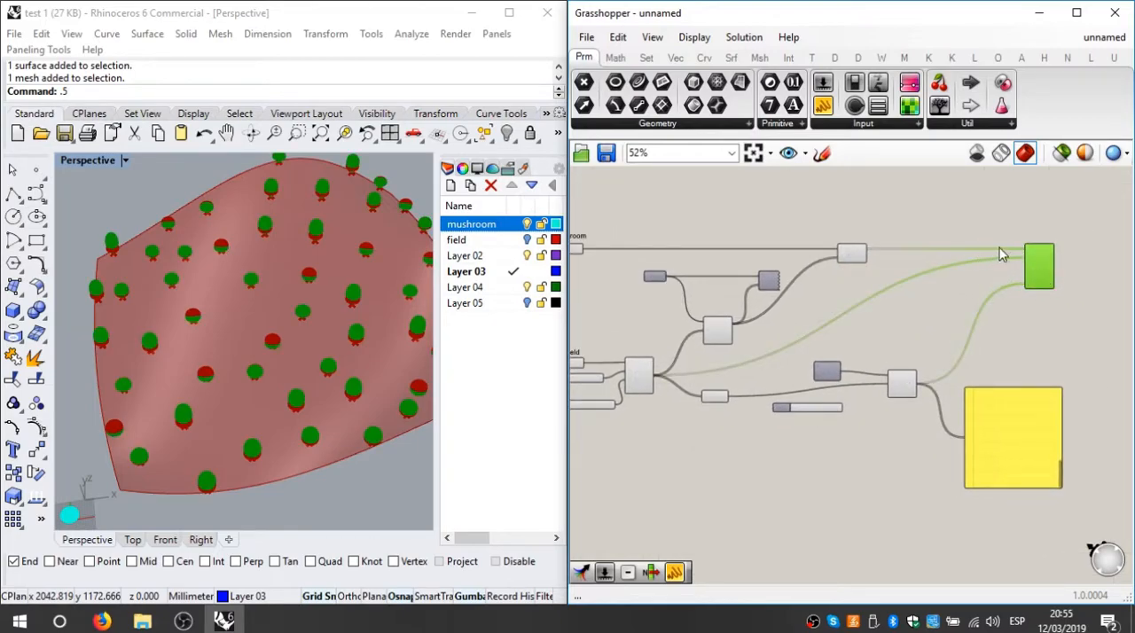
{"action": "scroll", "coordinate": [992, 255], "scroll_direction": "down", "scroll_amount": 2}
{"action": "left_click", "coordinate": [929, 266]}
{"action": "left_click_drag", "start_coordinate": [938, 201], "coordinate": [697, 423]}
{"action": "right_click", "coordinate": [788, 231]}
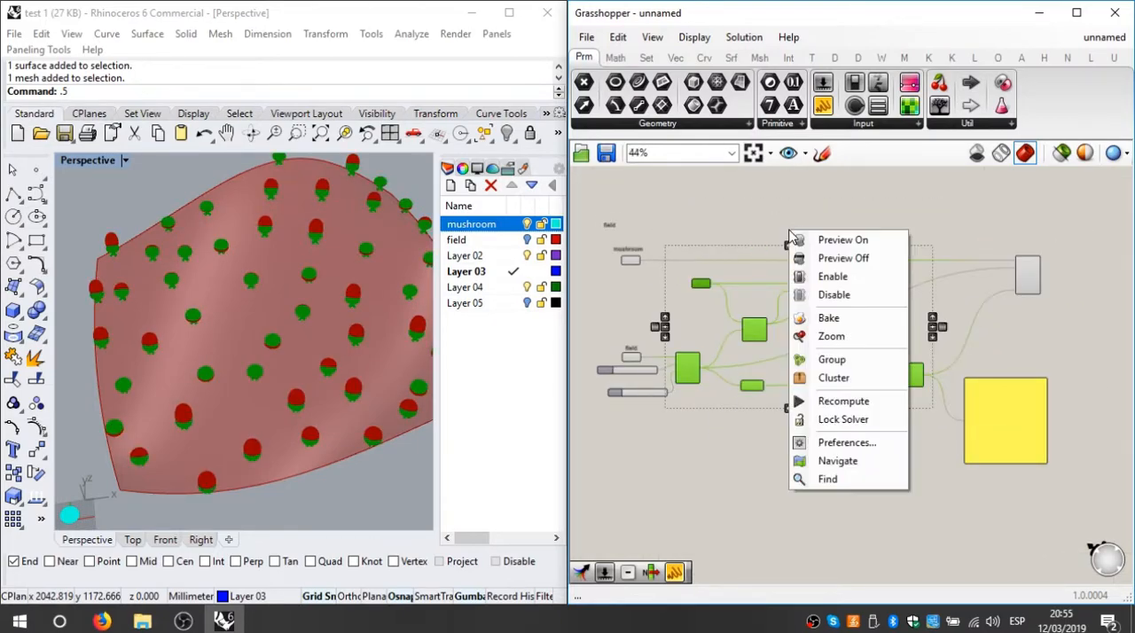
{"action": "left_click", "coordinate": [829, 257]}
Step: Connect the spare slider to the Random component's seed input and set the seed to 4
{"action": "left_click", "coordinate": [238, 440]}
{"action": "right_click_drag", "start_coordinate": [236, 433], "coordinate": [242, 352]}
{"action": "scroll", "coordinate": [349, 466], "scroll_direction": "up", "scroll_amount": 7}
{"action": "right_click_drag", "start_coordinate": [325, 419], "coordinate": [292, 417]}
{"action": "scroll", "coordinate": [131, 440], "scroll_direction": "down", "scroll_amount": 5}
{"action": "scroll", "coordinate": [841, 442], "scroll_direction": "up", "scroll_amount": 3}
{"action": "scroll", "coordinate": [839, 346], "scroll_direction": "up", "scroll_amount": 3}
{"action": "right_click_drag", "start_coordinate": [669, 389], "coordinate": [733, 383]}
{"action": "scroll", "coordinate": [730, 380], "scroll_direction": "down", "scroll_amount": 3}
{"action": "scroll", "coordinate": [899, 382], "scroll_direction": "up", "scroll_amount": 4}
{"action": "left_click_drag", "start_coordinate": [849, 378], "coordinate": [965, 339]}
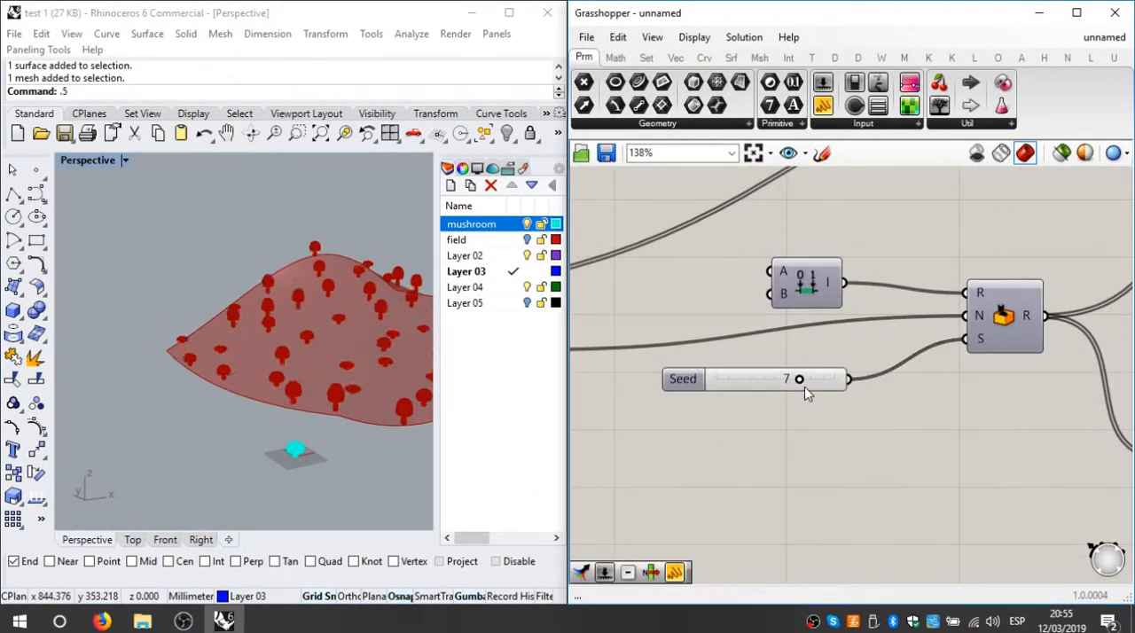
{"action": "right_click_drag", "start_coordinate": [434, 381], "coordinate": [375, 387]}
{"action": "left_click_drag", "start_coordinate": [798, 379], "coordinate": [763, 379]}
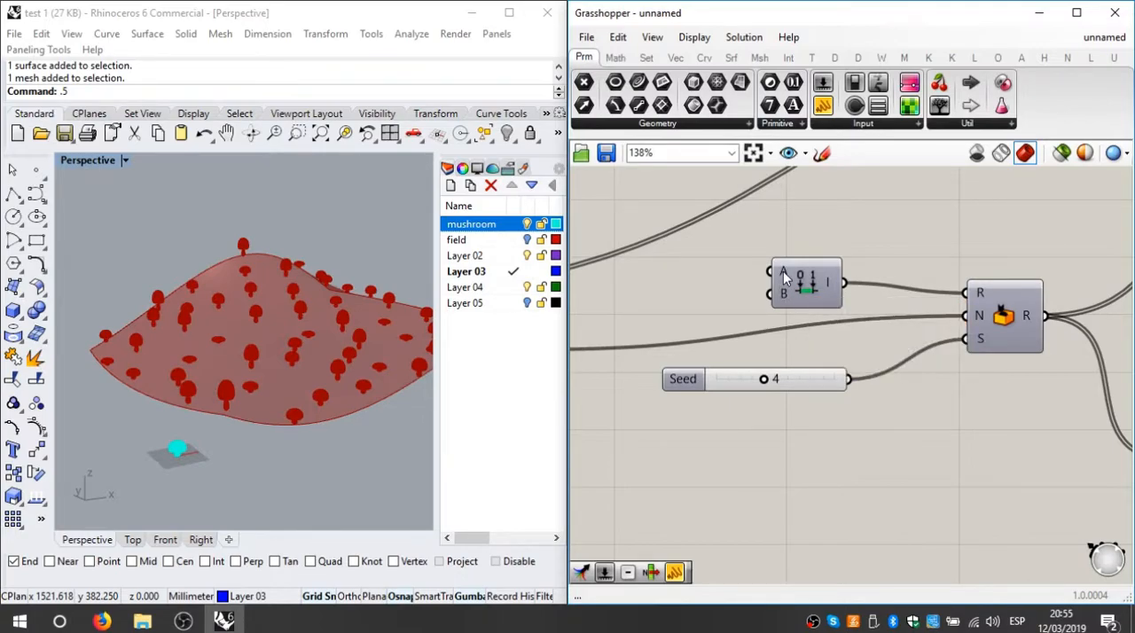
Step: Try to enter a new number for the A limit of the domain that feeds Random
{"action": "right_click", "coordinate": [783, 271]}
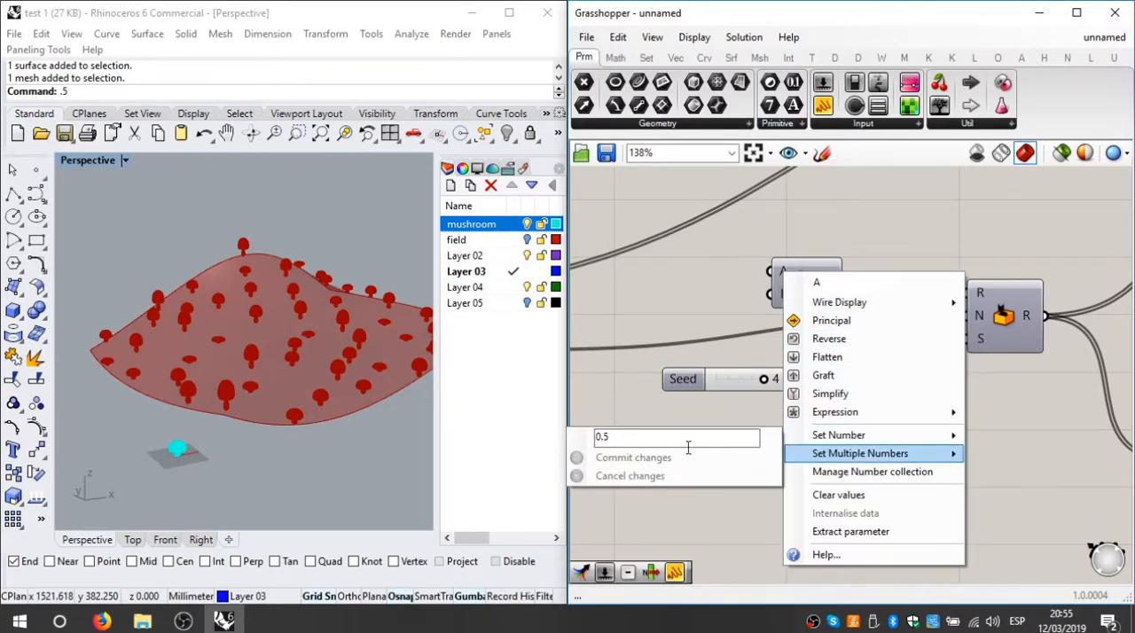
{"action": "mouse_move", "coordinate": [851, 434]}
{"action": "left_click_drag", "start_coordinate": [633, 434], "coordinate": [548, 436]}
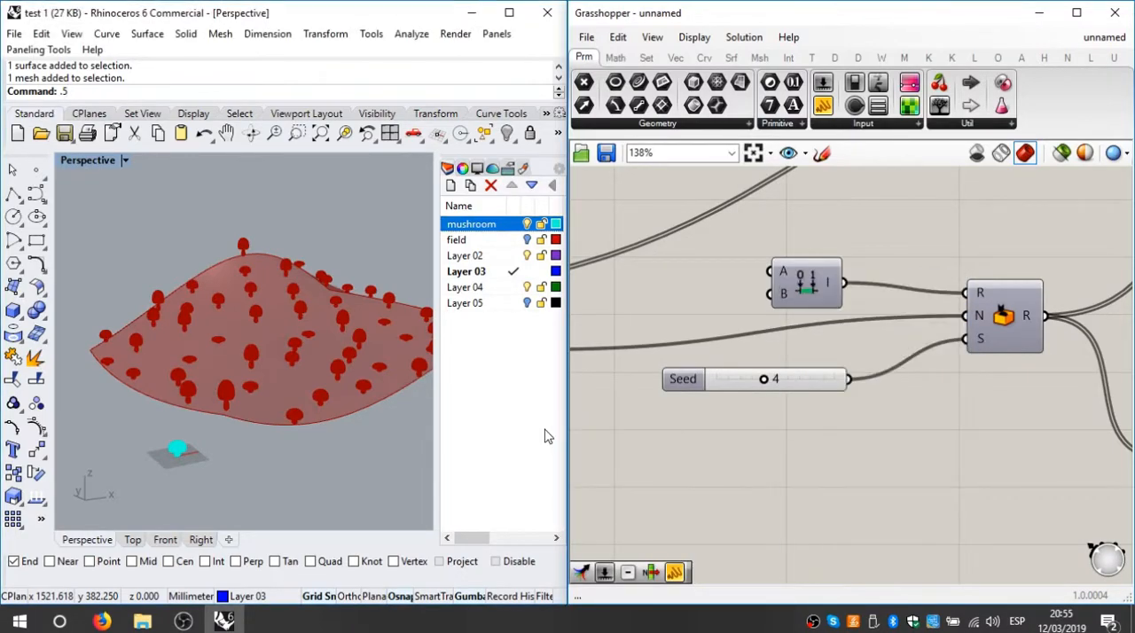
{"action": "type", "text": "1."}
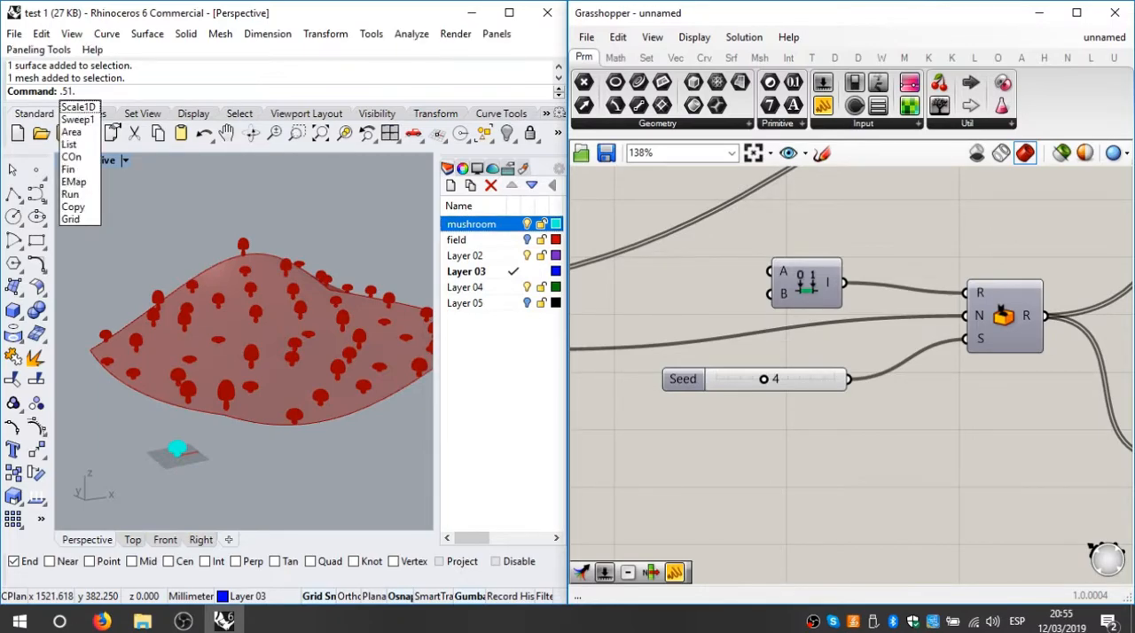
{"action": "right_click", "coordinate": [776, 274]}
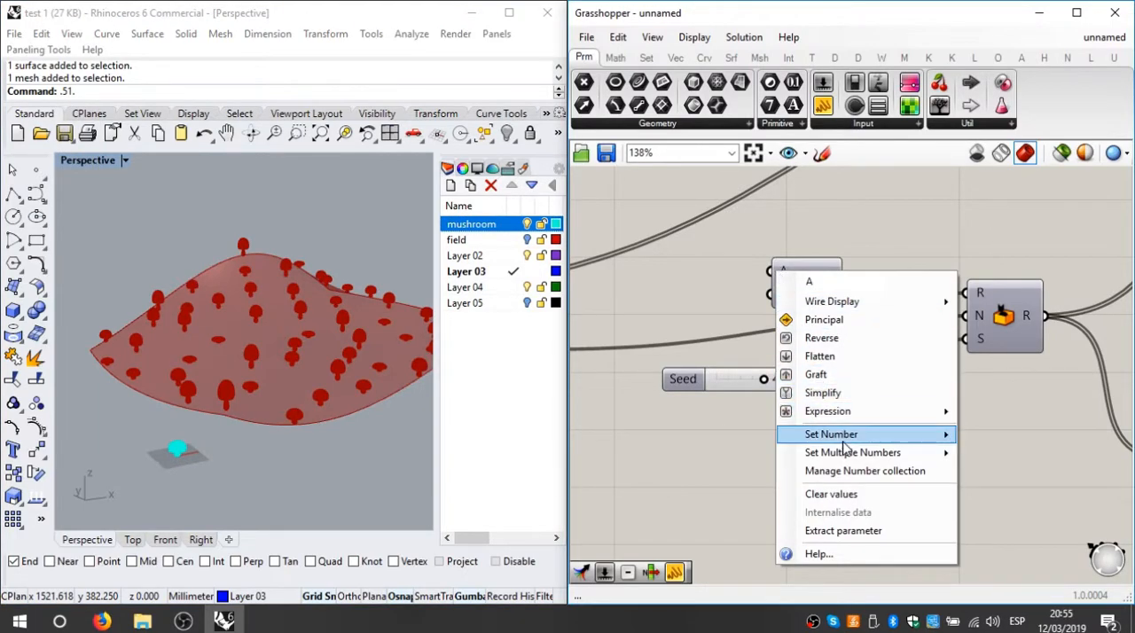
{"action": "mouse_move", "coordinate": [851, 435]}
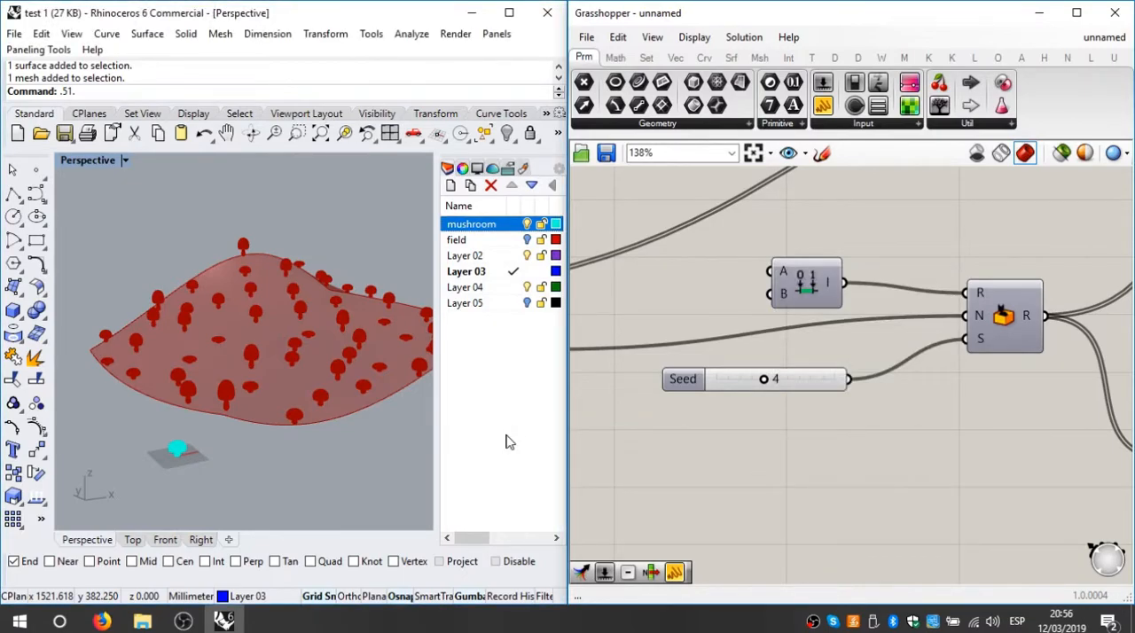
{"action": "type", "text": ".8"}
{"action": "right_click", "coordinate": [779, 275]}
{"action": "mouse_move", "coordinate": [857, 434]}
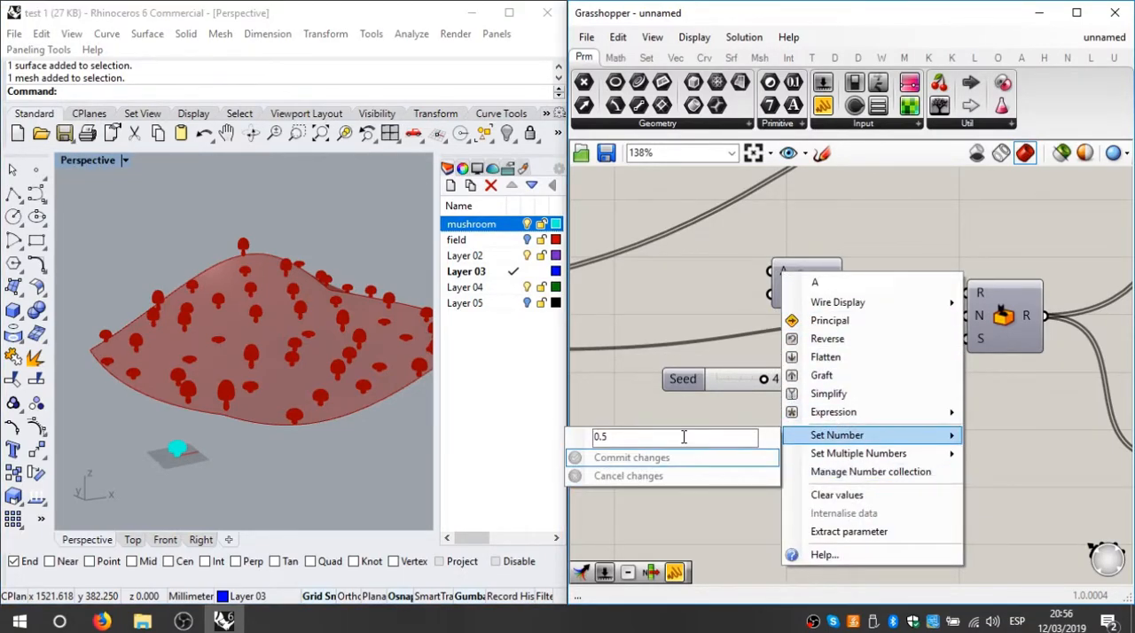
{"action": "right_click", "coordinate": [784, 294]}
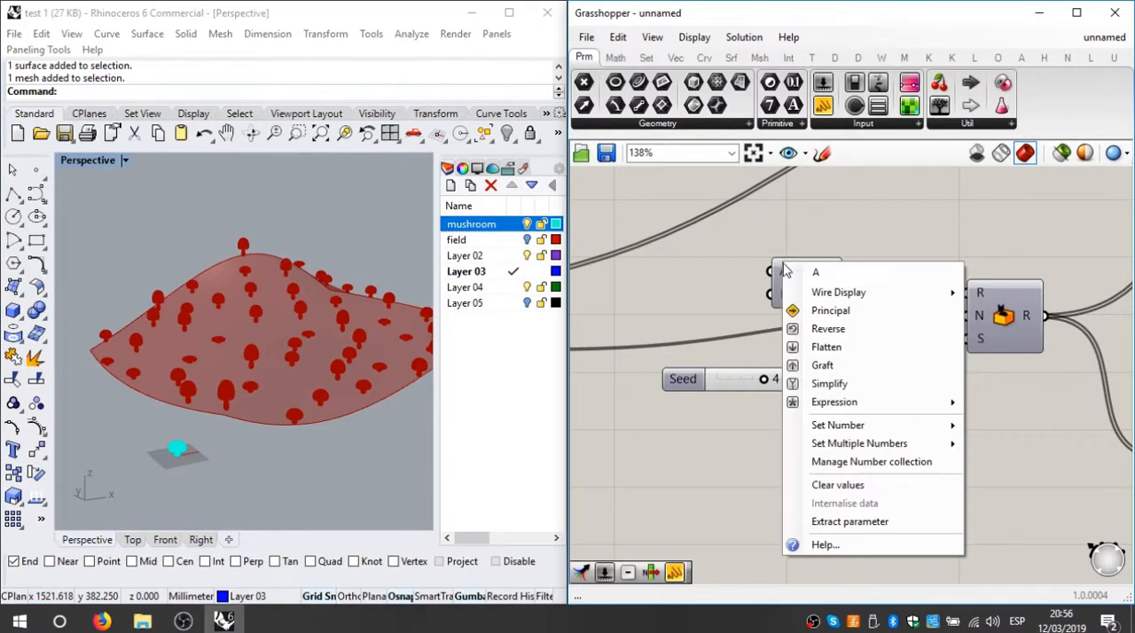
{"action": "right_click", "coordinate": [772, 269]}
{"action": "left_click", "coordinate": [807, 250]}
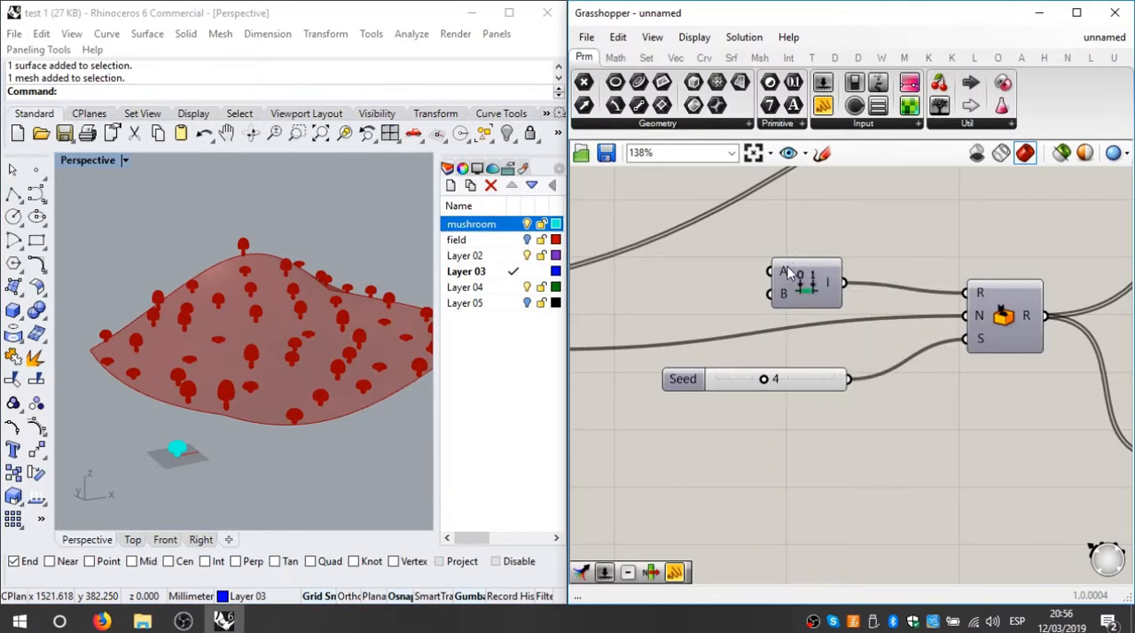
Step: Set the domain's A limit to 0.8
{"action": "right_click", "coordinate": [784, 272]}
{"action": "mouse_move", "coordinate": [866, 441]}
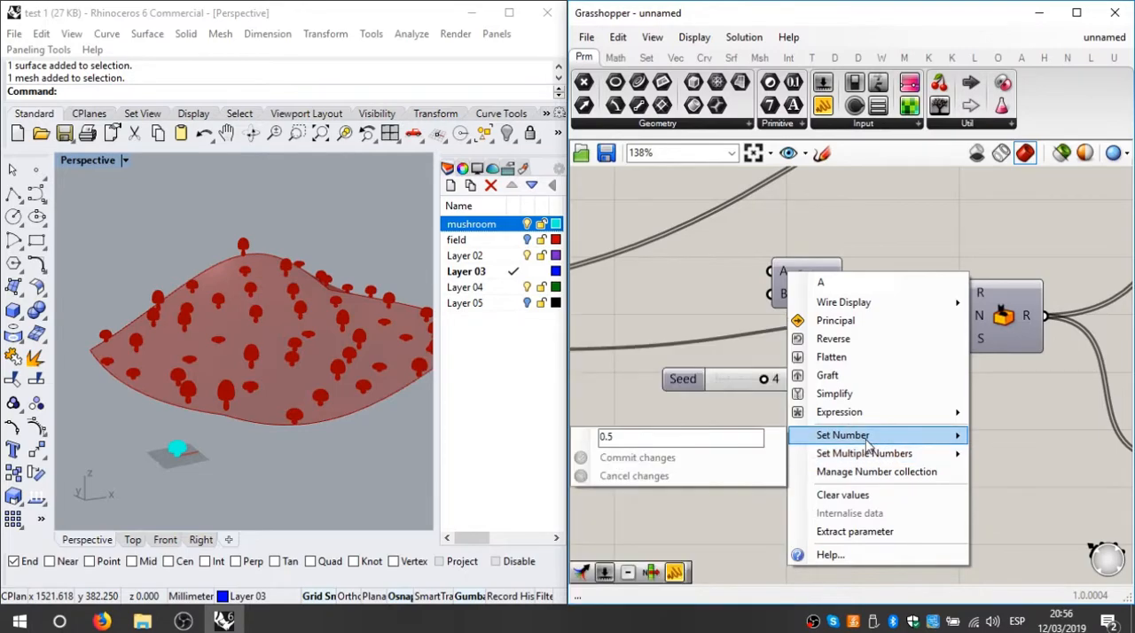
{"action": "left_click", "coordinate": [685, 438]}
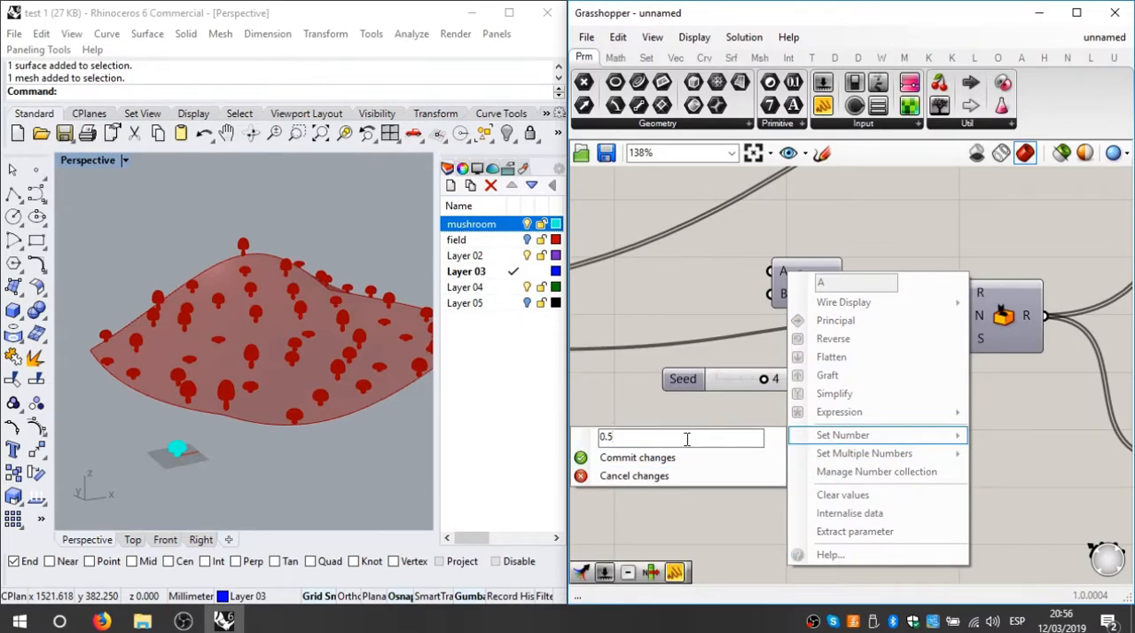
{"action": "left_click", "coordinate": [684, 457]}
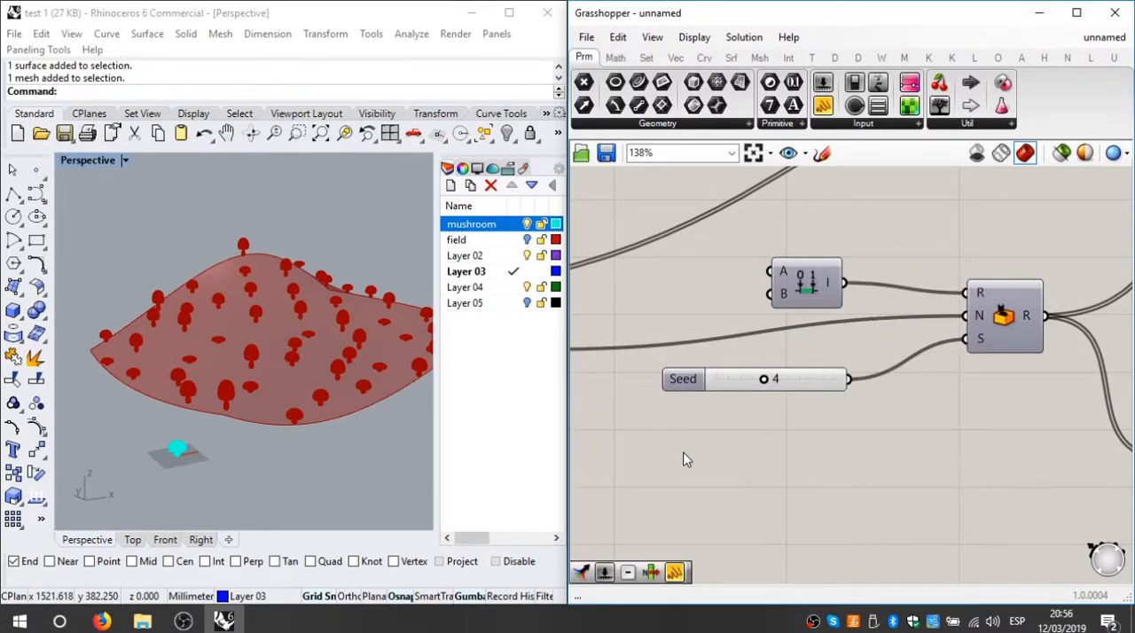
Step: Try to replace the domain's A limit with 1.2
{"action": "right_click", "coordinate": [792, 279]}
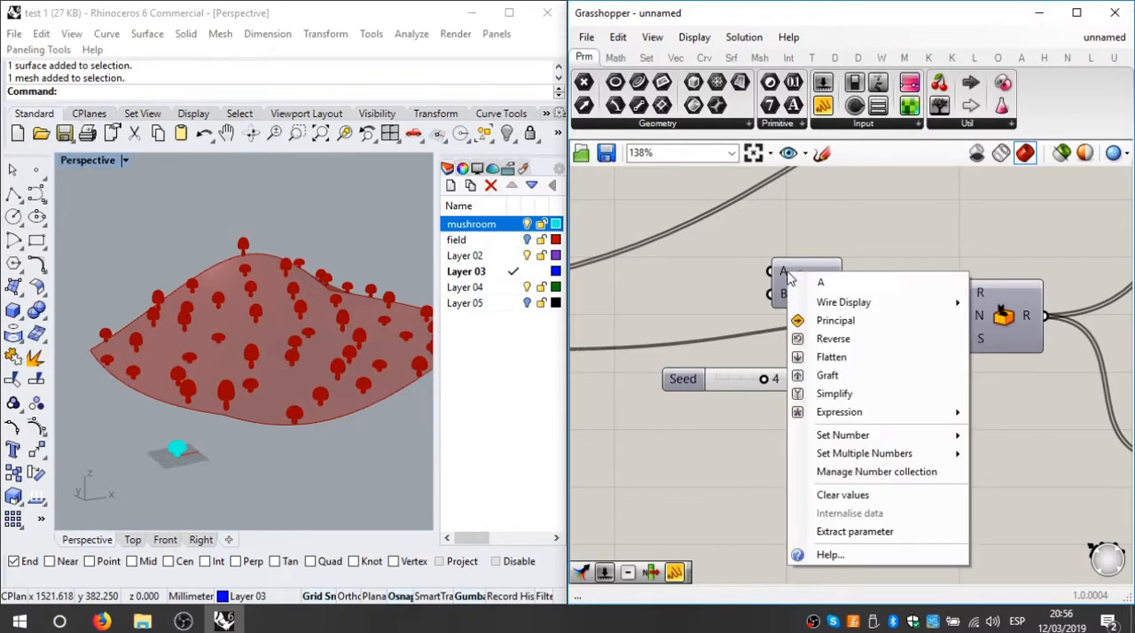
{"action": "mouse_move", "coordinate": [842, 435]}
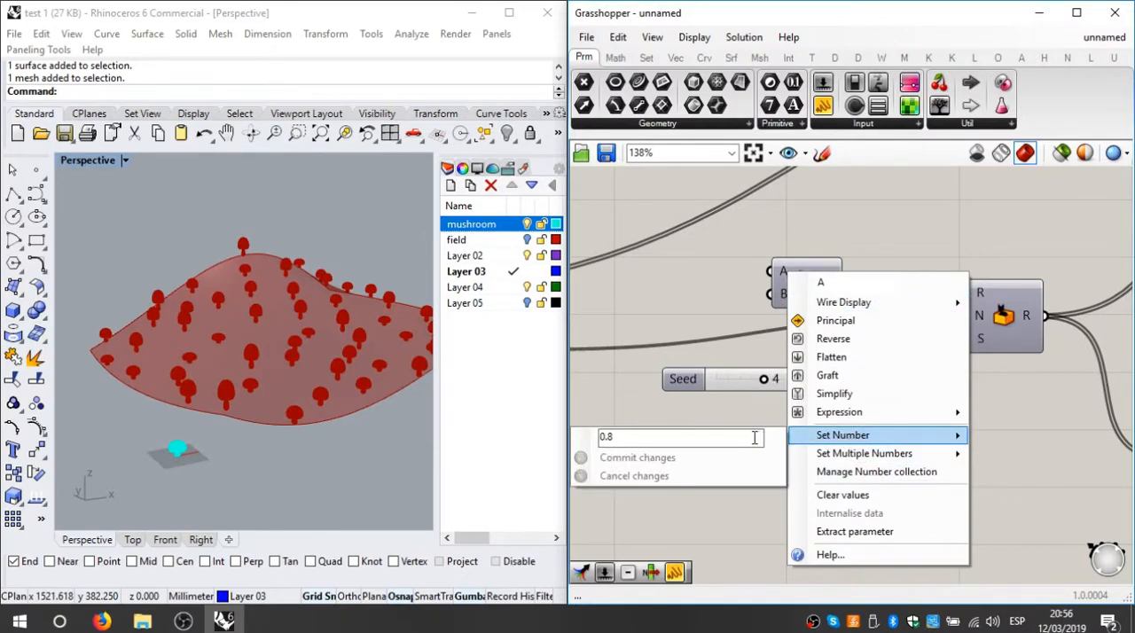
{"action": "left_click", "coordinate": [552, 435]}
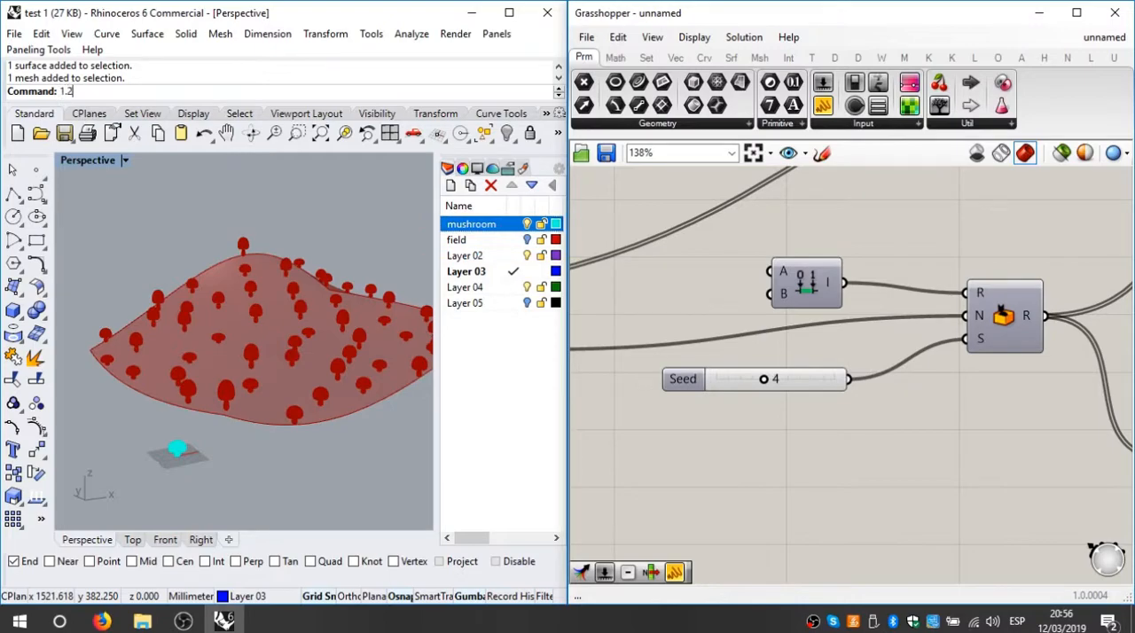
{"action": "right_click", "coordinate": [779, 276]}
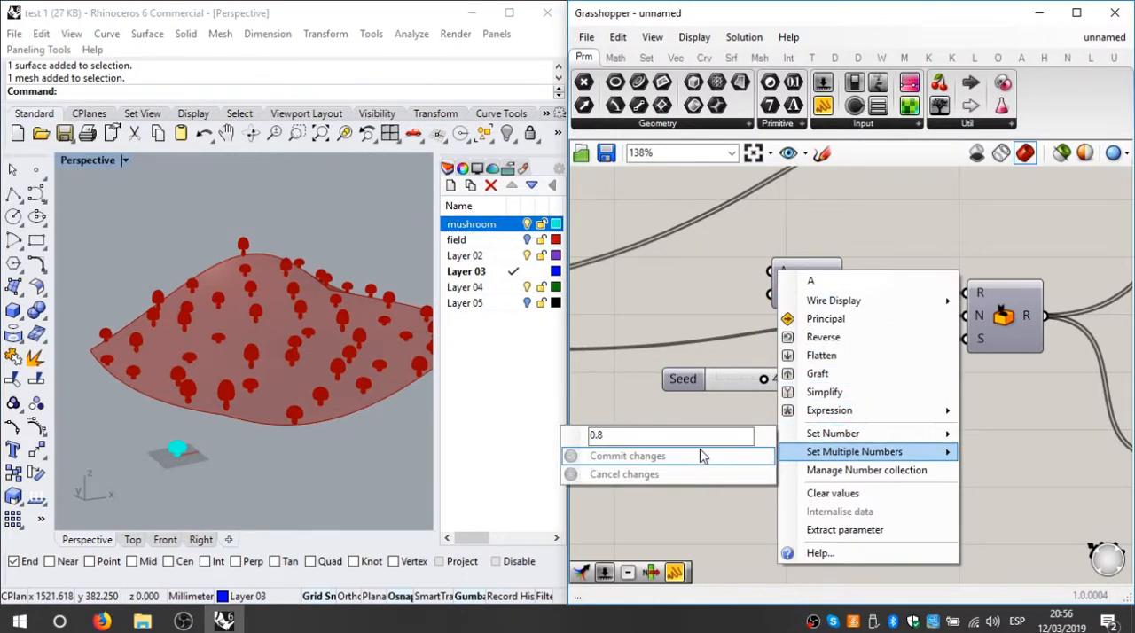
{"action": "left_click", "coordinate": [662, 436]}
{"action": "type", "text": "0.8"}
{"action": "key", "text": "Return"}
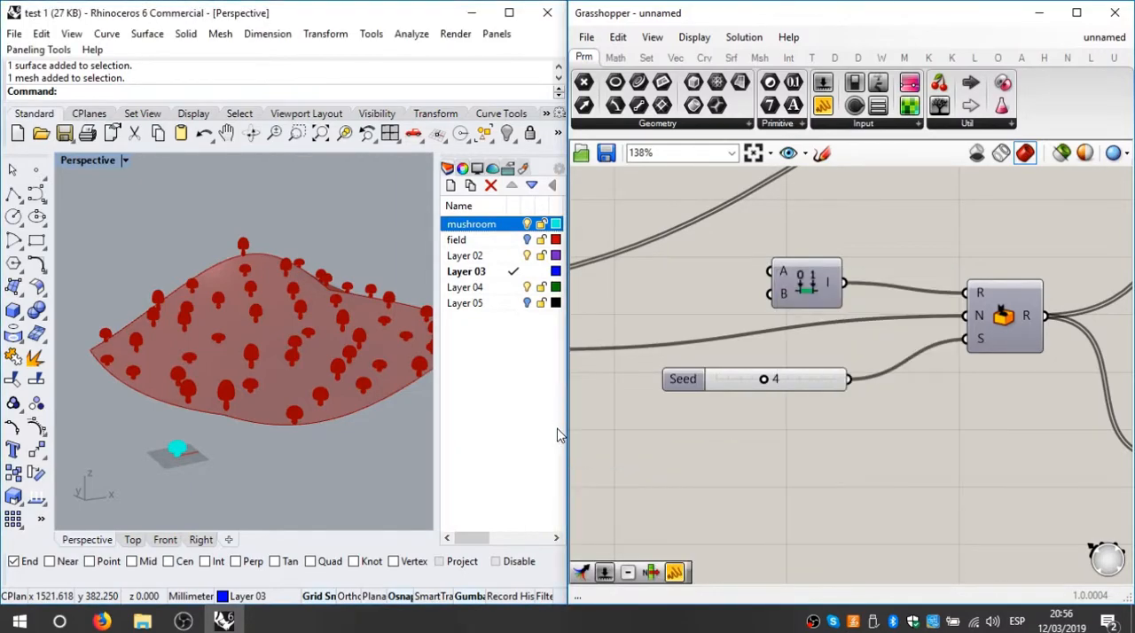
{"action": "key", "text": "BackSpace"}
Step: Add a new Panel in the empty canvas area below the list length component and enter 1.2 in it
{"action": "right_click_drag", "start_coordinate": [707, 303], "coordinate": [876, 352]}
{"action": "scroll", "coordinate": [766, 346], "scroll_direction": "down", "scroll_amount": 2}
{"action": "scroll", "coordinate": [766, 344], "scroll_direction": "up", "scroll_amount": 2}
{"action": "scroll", "coordinate": [780, 357], "scroll_direction": "down", "scroll_amount": 3}
{"action": "scroll", "coordinate": [883, 346], "scroll_direction": "up", "scroll_amount": 2}
{"action": "double_click", "coordinate": [823, 315]}
{"action": "key", "text": "Escape"}
{"action": "scroll", "coordinate": [793, 240], "scroll_direction": "down", "scroll_amount": 4}
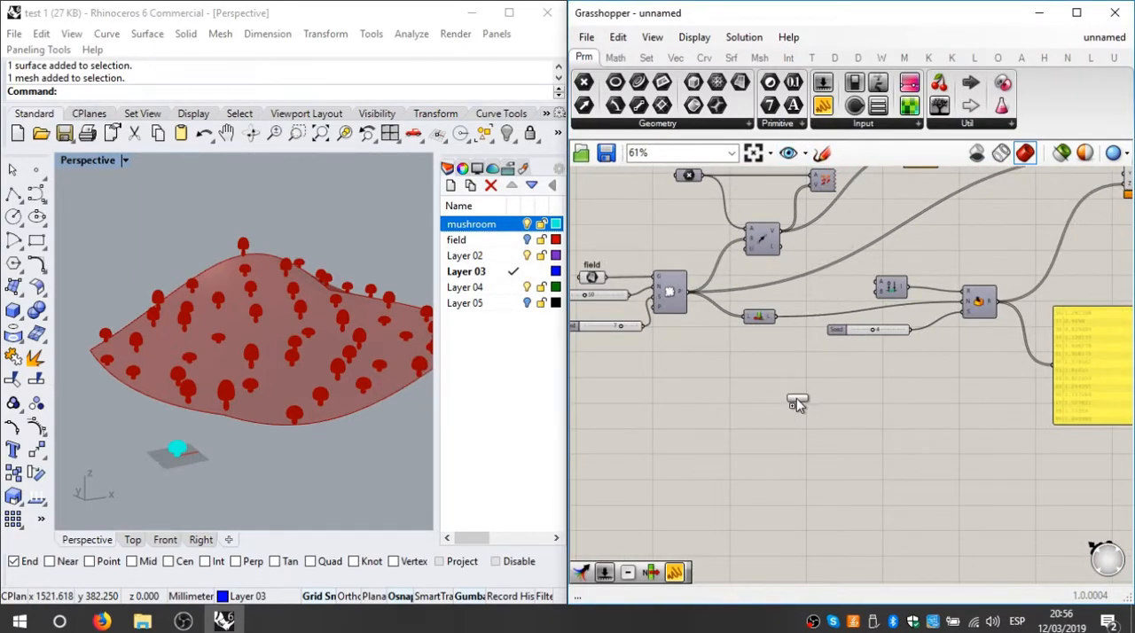
{"action": "left_click_drag", "start_coordinate": [797, 403], "coordinate": [793, 384]}
{"action": "scroll", "coordinate": [792, 384], "scroll_direction": "up", "scroll_amount": 4}
{"action": "double_click", "coordinate": [792, 395]}
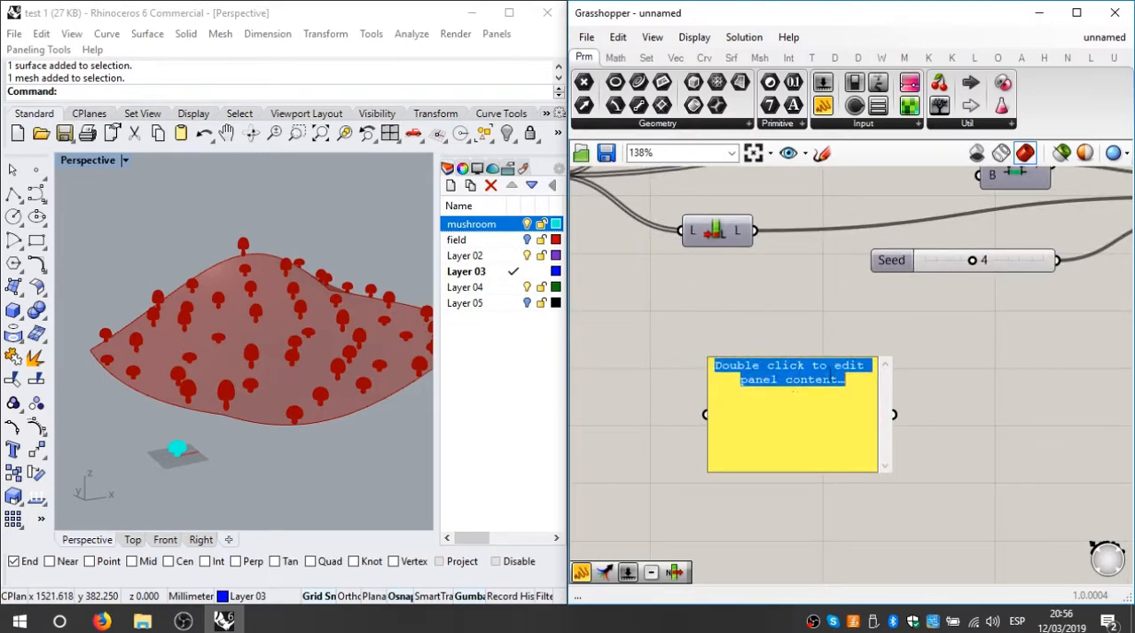
{"action": "type", "text": "1.2"}
{"action": "left_click", "coordinate": [993, 340]}
Step: Turn off Multiline Data for the 1.2 panel and shrink the panel
{"action": "right_click", "coordinate": [833, 414]}
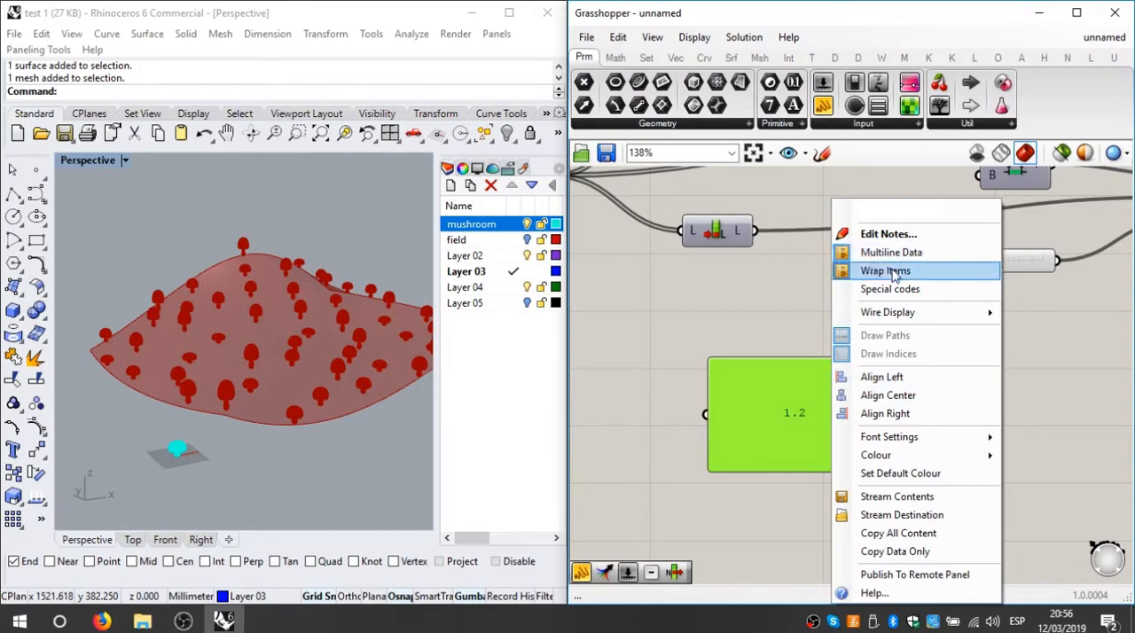
{"action": "left_click", "coordinate": [907, 251]}
{"action": "left_click_drag", "start_coordinate": [884, 468], "coordinate": [760, 441]}
Step: Duplicate the 1.2 panel and change the copy's content to 2.2
{"action": "key", "text": "ctrl+c"}
{"action": "key", "text": "ctrl+v"}
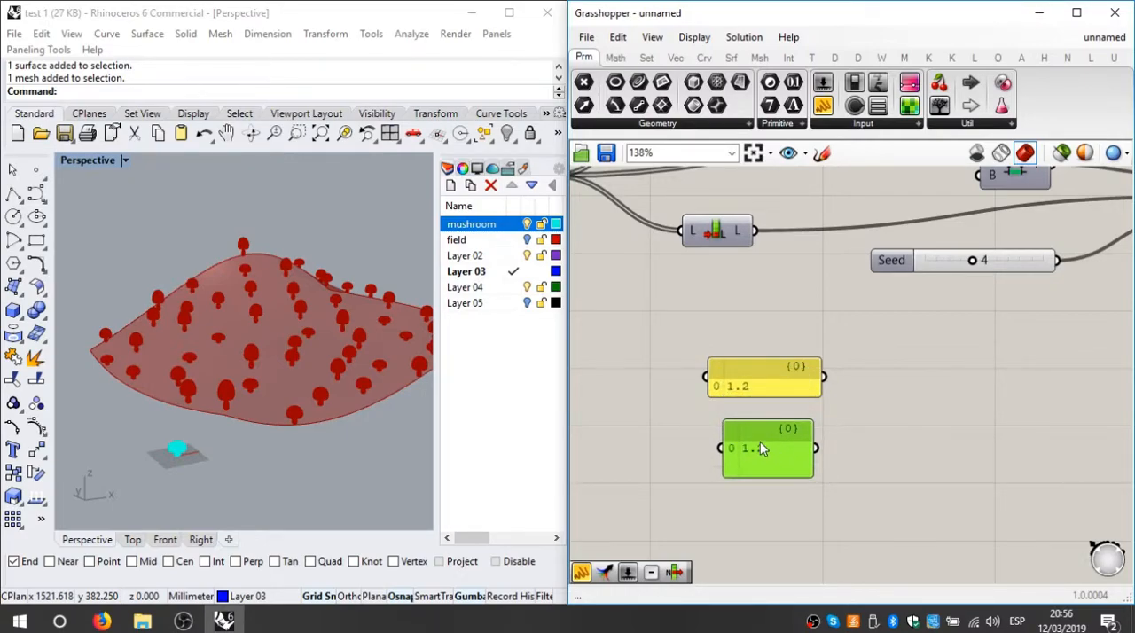
{"action": "double_click", "coordinate": [760, 441]}
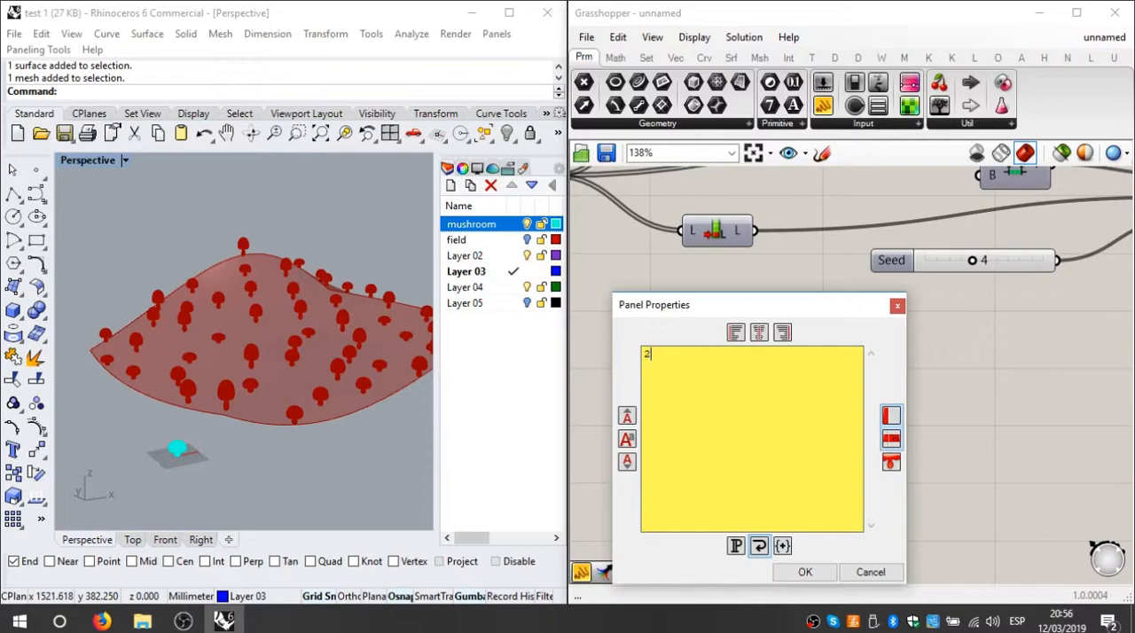
{"action": "left_click", "coordinate": [826, 574]}
Step: Connect the 1.2 panel to the domain's A input and the 2.2 panel to B, and place both panels beside the domain
{"action": "right_click_drag", "start_coordinate": [914, 367], "coordinate": [855, 449]}
{"action": "left_click_drag", "start_coordinate": [765, 458], "coordinate": [918, 234]}
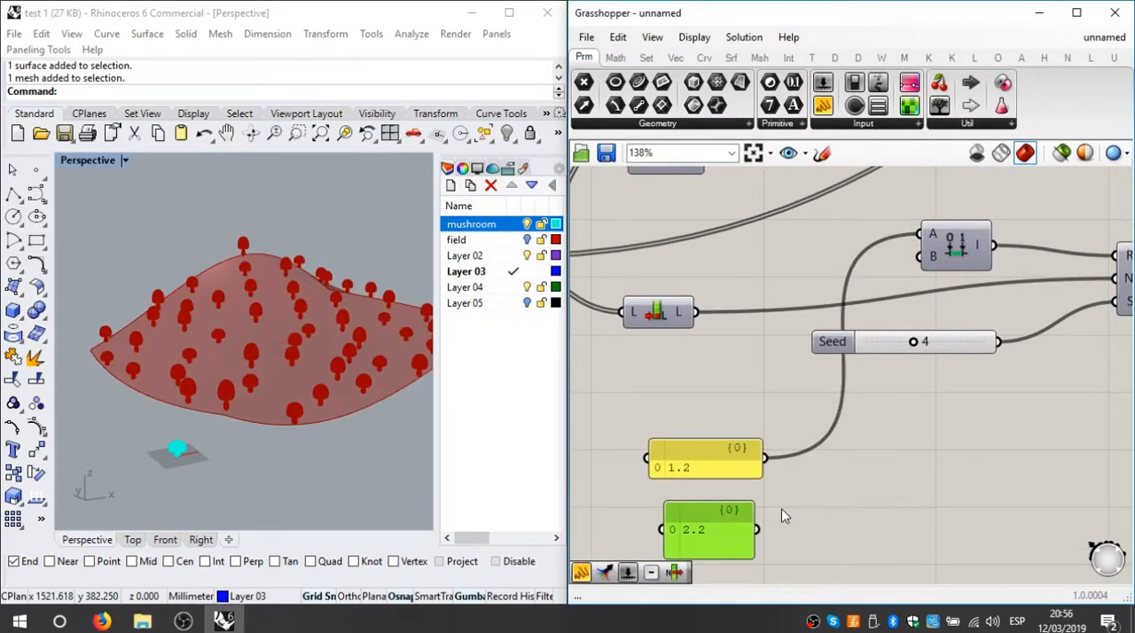
{"action": "left_click_drag", "start_coordinate": [757, 529], "coordinate": [918, 257]}
{"action": "left_click_drag", "start_coordinate": [720, 461], "coordinate": [797, 251]}
{"action": "left_click_drag", "start_coordinate": [717, 530], "coordinate": [771, 262]}
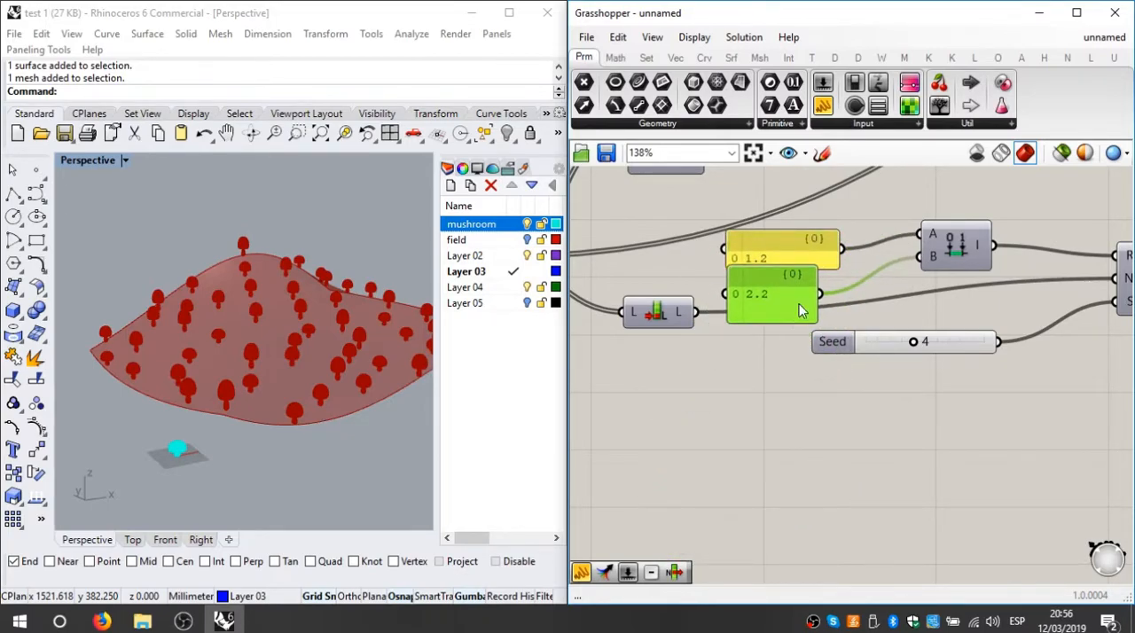
Step: Move Random's Seed slider below the domain panels and set the seed to 6
{"action": "scroll", "coordinate": [791, 441], "scroll_direction": "down", "scroll_amount": 5}
{"action": "scroll", "coordinate": [727, 397], "scroll_direction": "up", "scroll_amount": 3}
{"action": "left_click_drag", "start_coordinate": [727, 396], "coordinate": [811, 504]}
{"action": "right_click_drag", "start_coordinate": [253, 383], "coordinate": [308, 391], "text": "shift"}
{"action": "scroll", "coordinate": [219, 350], "scroll_direction": "up", "scroll_amount": 3}
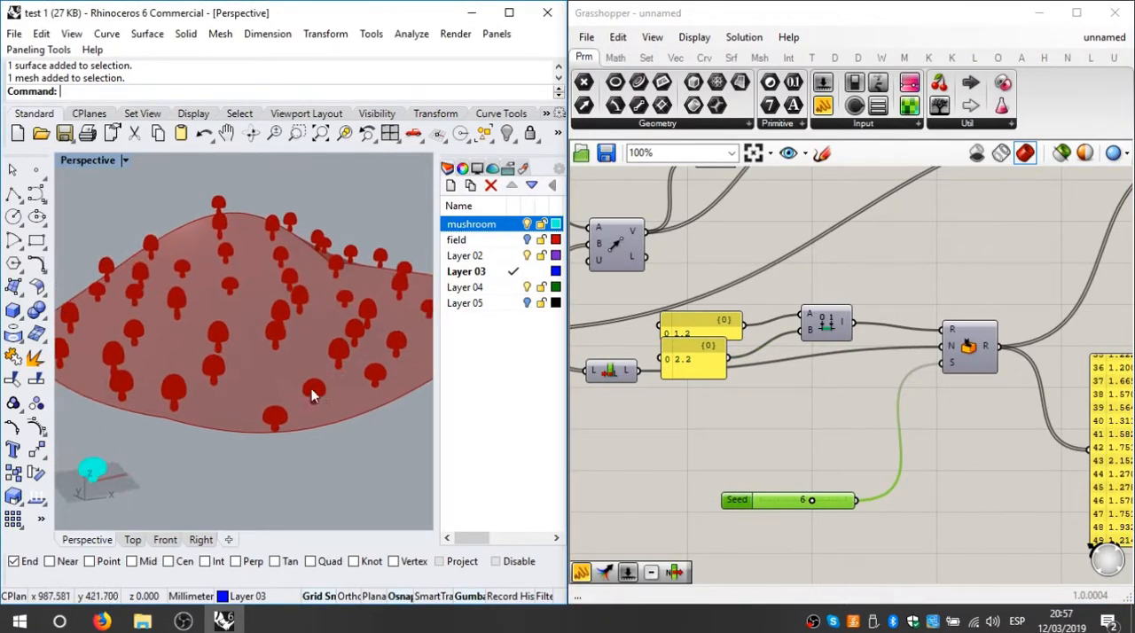
Step: Raise the Count slider of the field's point population to 188 and view the mushrooms from another angle
{"action": "right_click_drag", "start_coordinate": [686, 421], "coordinate": [857, 407]}
{"action": "scroll", "coordinate": [855, 410], "scroll_direction": "down", "scroll_amount": 6}
{"action": "scroll", "coordinate": [720, 388], "scroll_direction": "up", "scroll_amount": 7}
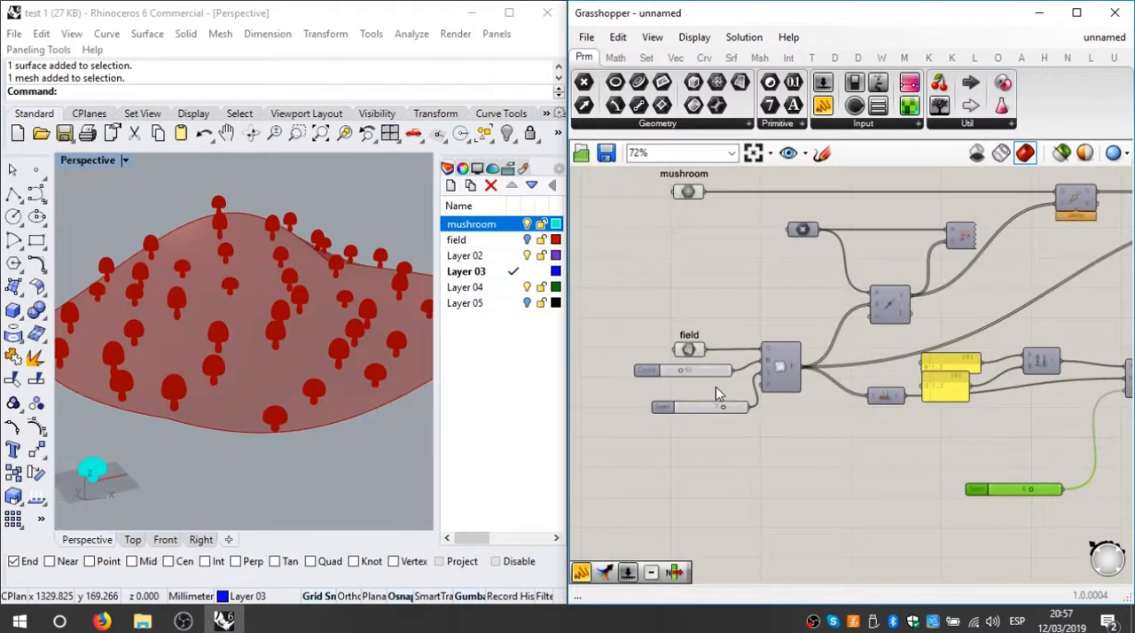
{"action": "scroll", "coordinate": [665, 363], "scroll_direction": "up", "scroll_amount": 3}
{"action": "left_click_drag", "start_coordinate": [663, 363], "coordinate": [753, 362]}
{"action": "left_click_drag", "start_coordinate": [450, 416], "coordinate": [331, 433]}
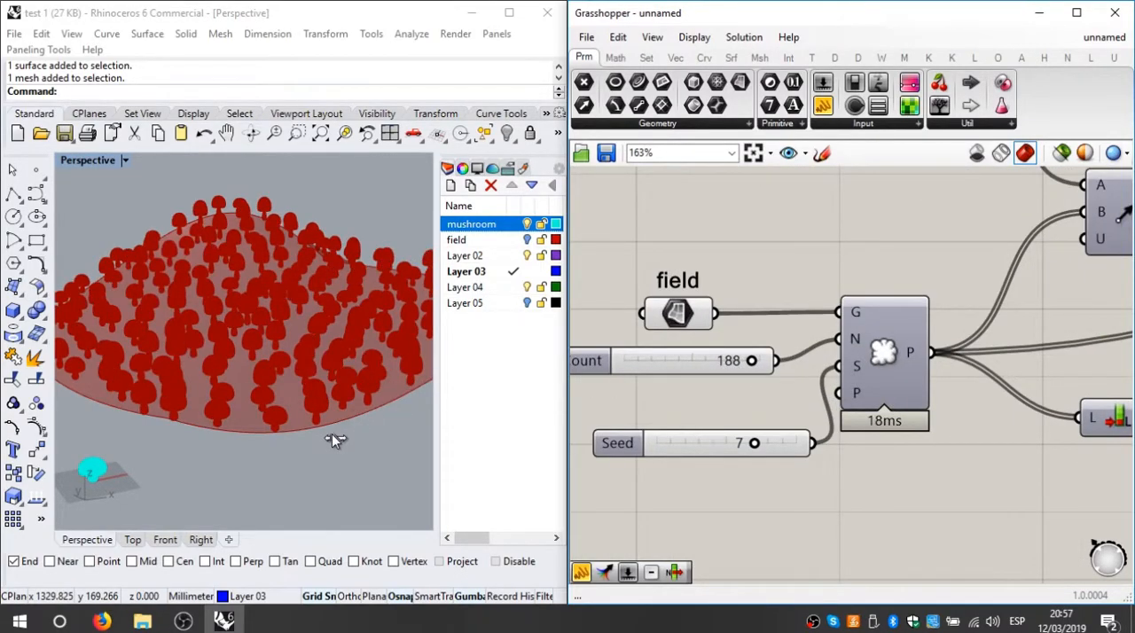
{"action": "right_click_drag", "start_coordinate": [278, 424], "coordinate": [400, 404]}
Step: Set the Count of points populated on the field to 150
{"action": "scroll", "coordinate": [730, 396], "scroll_direction": "down", "scroll_amount": 2}
{"action": "scroll", "coordinate": [693, 372], "scroll_direction": "up", "scroll_amount": 2}
{"action": "double_click", "coordinate": [732, 367]}
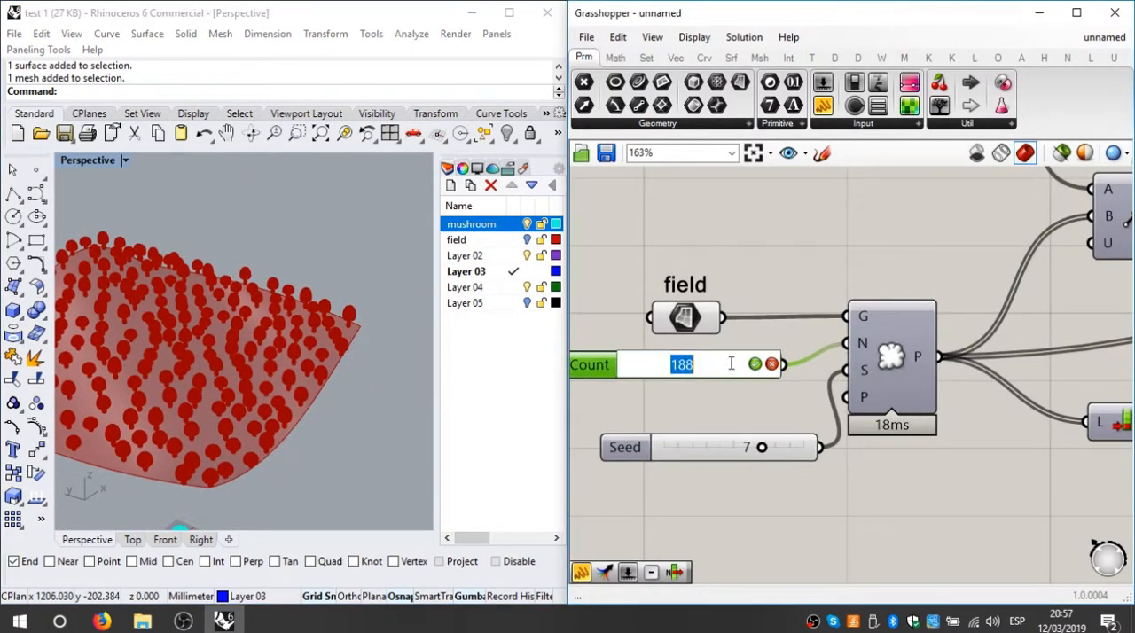
{"action": "type", "text": "150"}
{"action": "key", "text": "Return"}
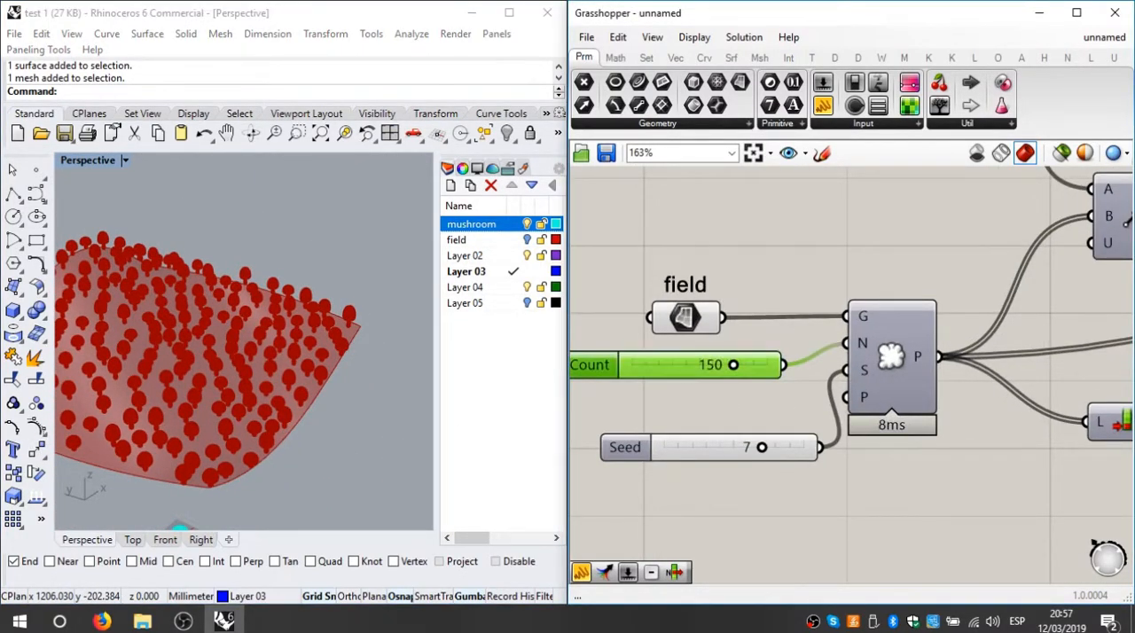
Step: Turn on the field layer in Rhino and view the mushrooms on the surface from above
{"action": "right_click_drag", "start_coordinate": [368, 438], "coordinate": [258, 470]}
{"action": "scroll", "coordinate": [255, 459], "scroll_direction": "up", "scroll_amount": 4}
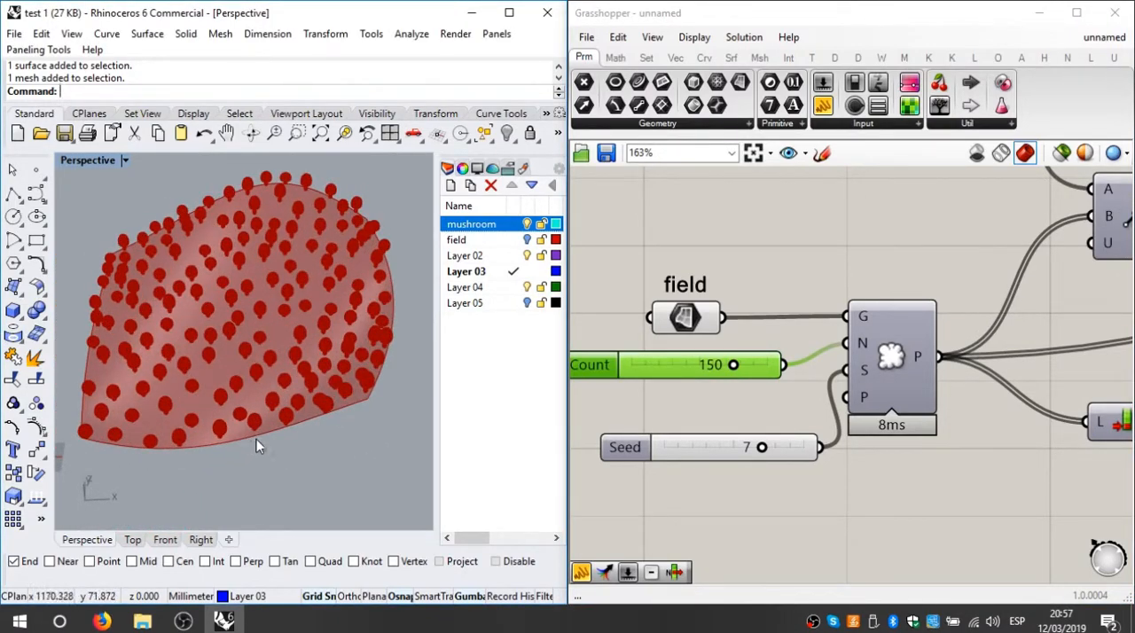
{"action": "scroll", "coordinate": [256, 439], "scroll_direction": "down", "scroll_amount": 2}
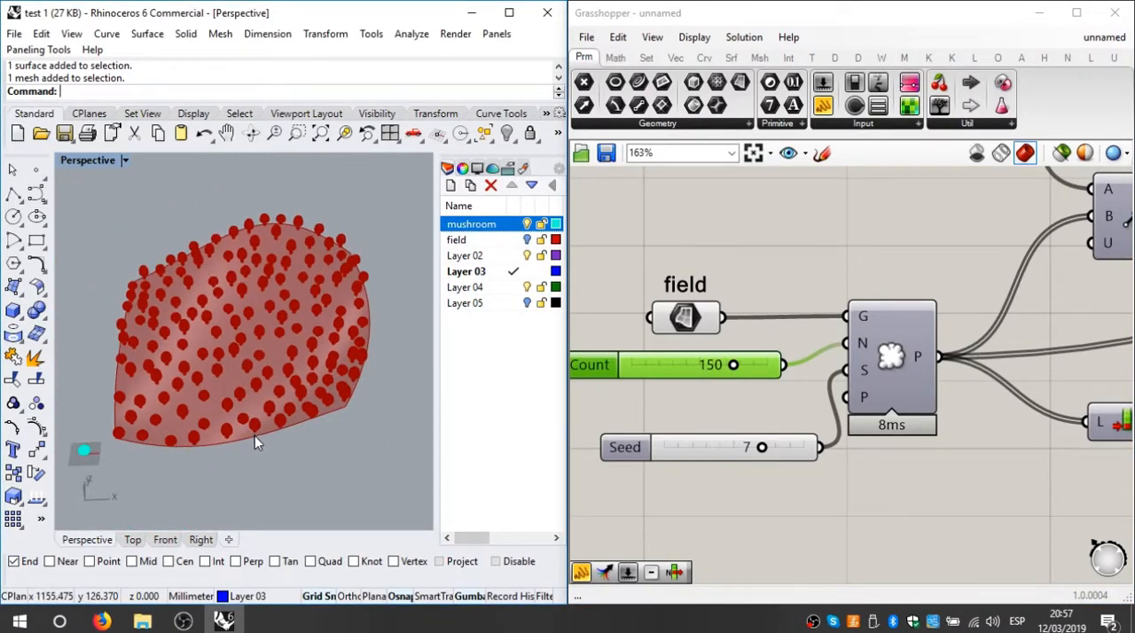
{"action": "left_click", "coordinate": [527, 240]}
{"action": "right_click_drag", "start_coordinate": [354, 429], "coordinate": [312, 415]}
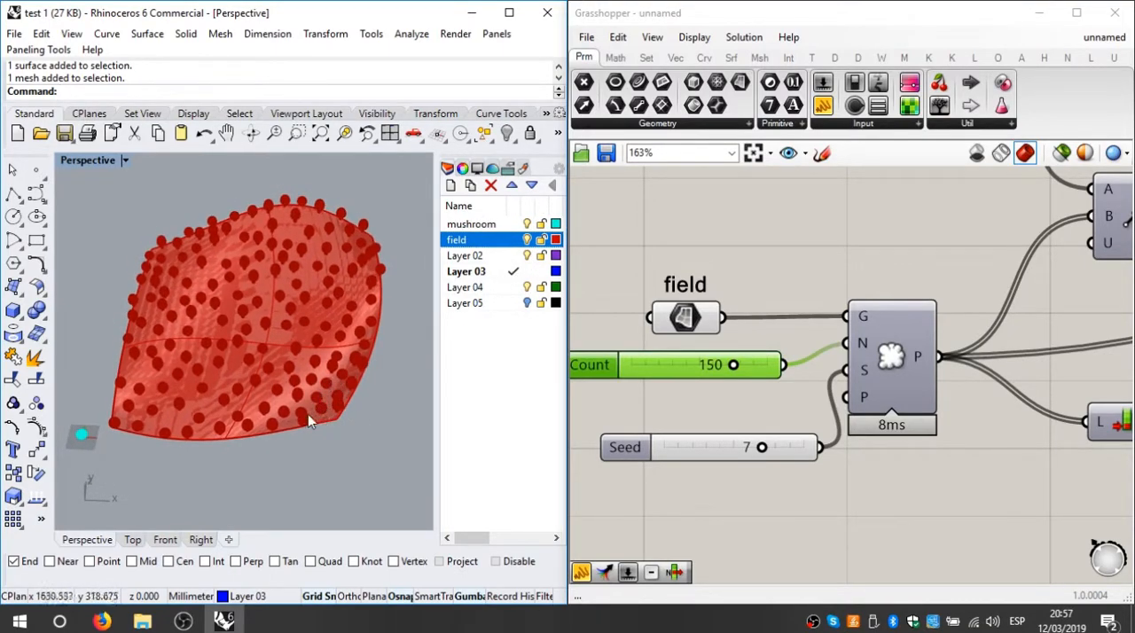
Step: Delete the field surface in Rhino and undo the deletion to test how the mushrooms depend on it
{"action": "left_click", "coordinate": [284, 309]}
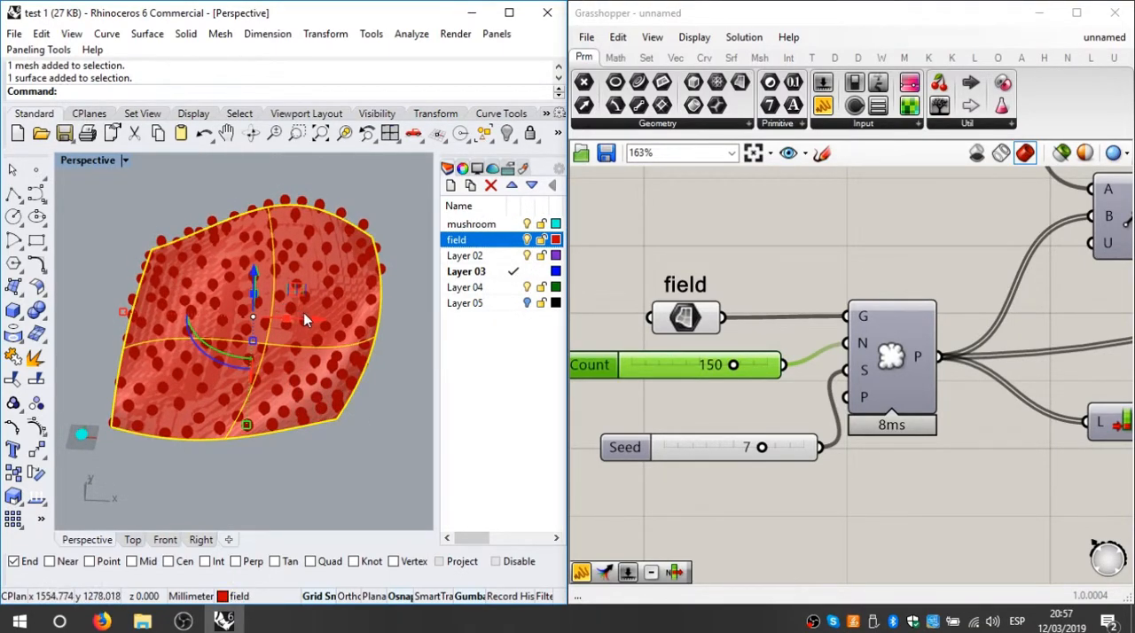
{"action": "key", "text": "Delete"}
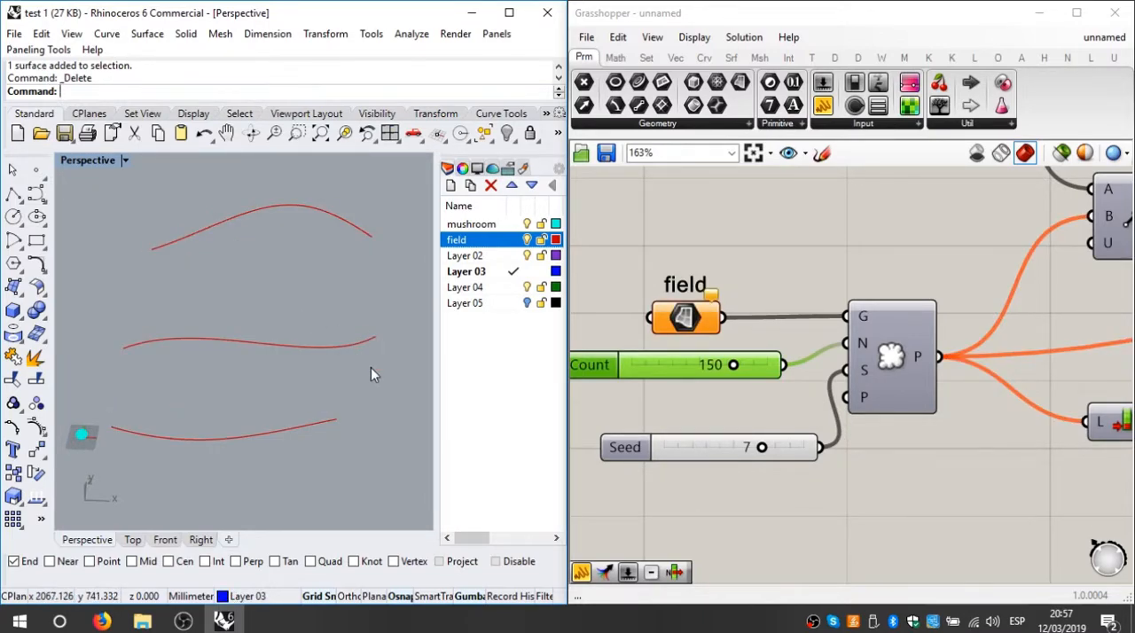
{"action": "key", "text": "ctrl+z"}
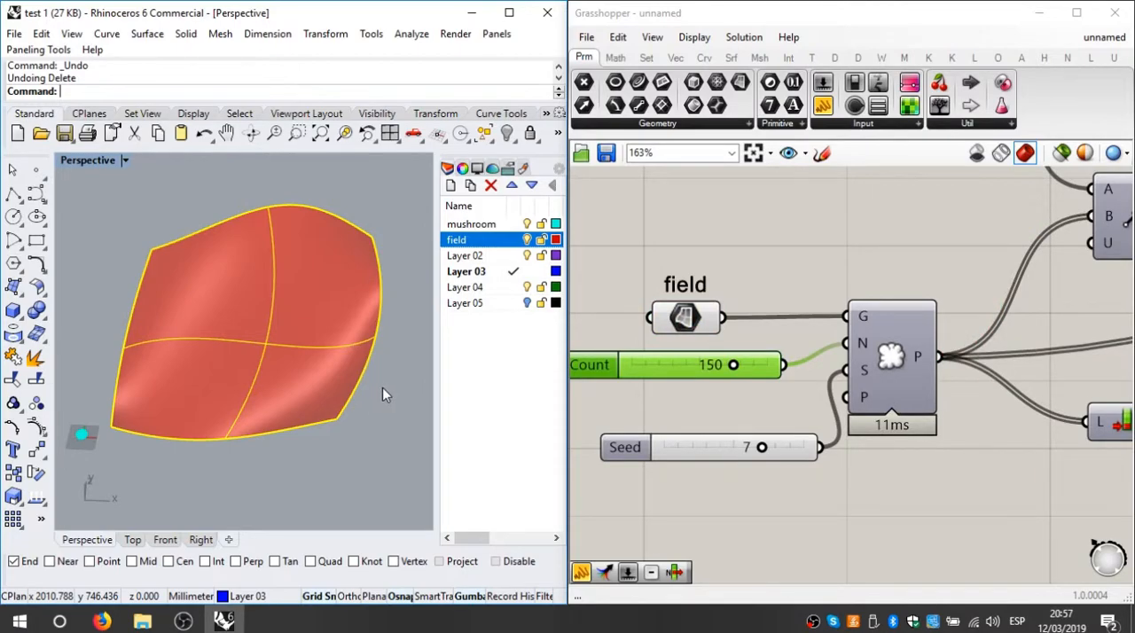
{"action": "left_click", "coordinate": [829, 234]}
{"action": "left_click", "coordinate": [328, 495]}
{"action": "right_click_drag", "start_coordinate": [304, 324], "coordinate": [216, 404]}
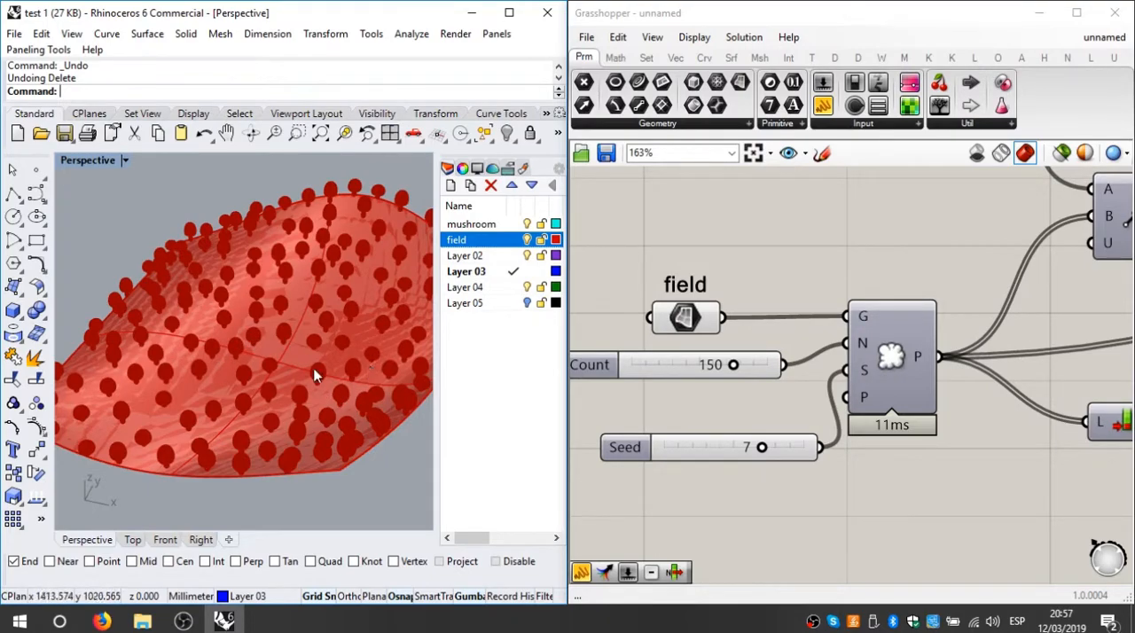
Step: Add a Loft component to the canvas above the field surface parameter
{"action": "scroll", "coordinate": [710, 268], "scroll_direction": "down", "scroll_amount": 3}
{"action": "scroll", "coordinate": [750, 266], "scroll_direction": "up", "scroll_amount": 2}
{"action": "double_click", "coordinate": [749, 251]}
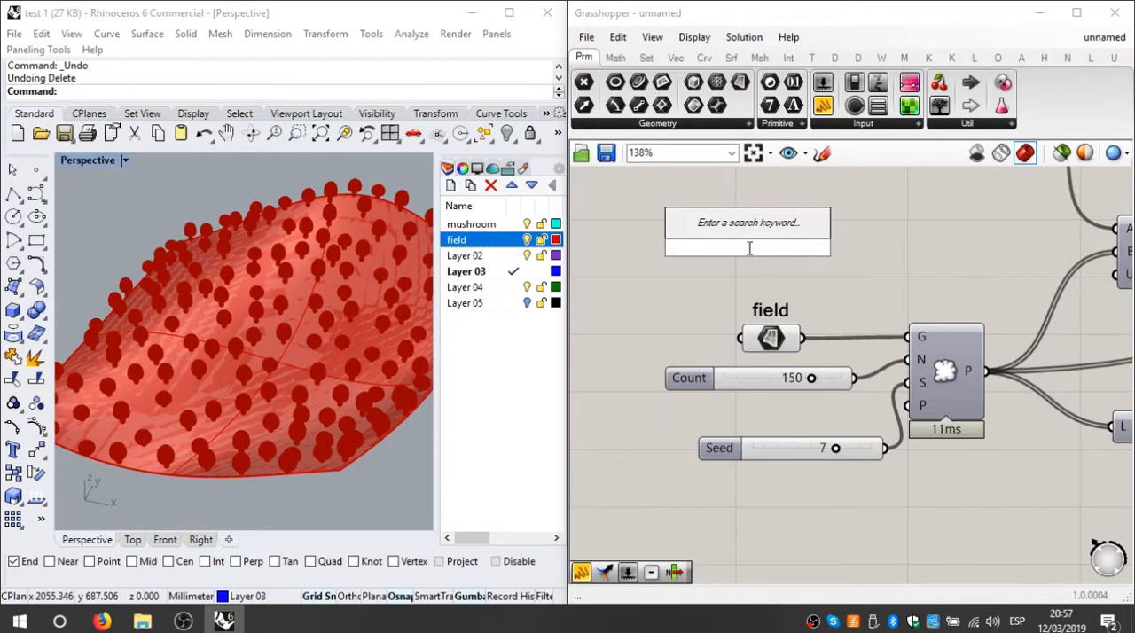
{"action": "type", "text": "loft"}
{"action": "left_click", "coordinate": [705, 226]}
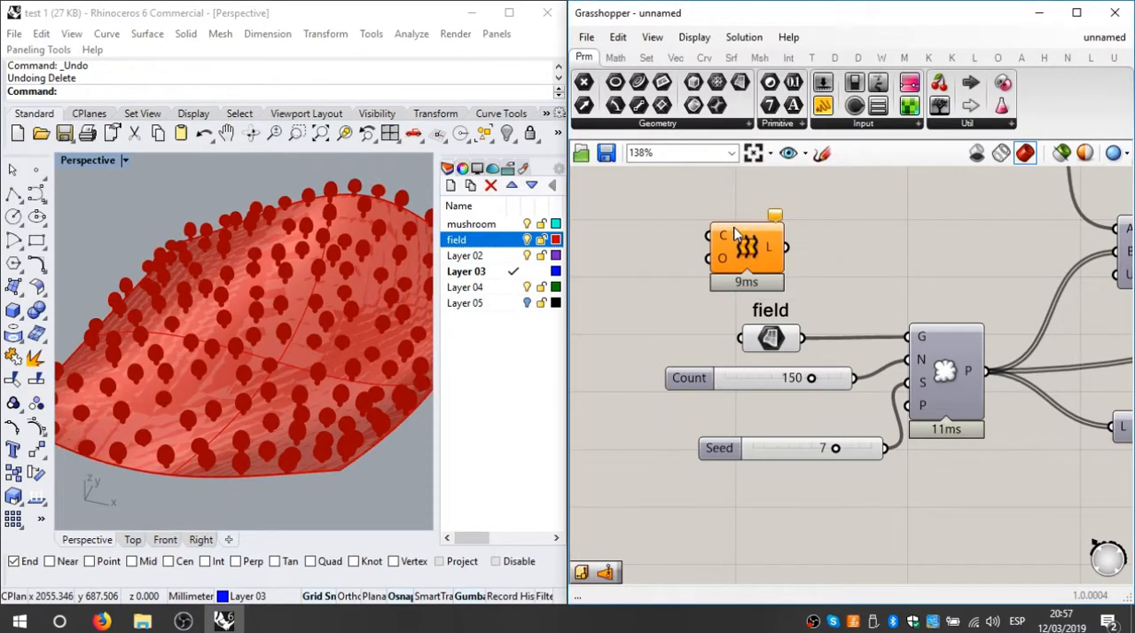
Step: Delete the field surface in Rhino and reference its three remaining curves as the Loft component's curve input
{"action": "left_click", "coordinate": [343, 338]}
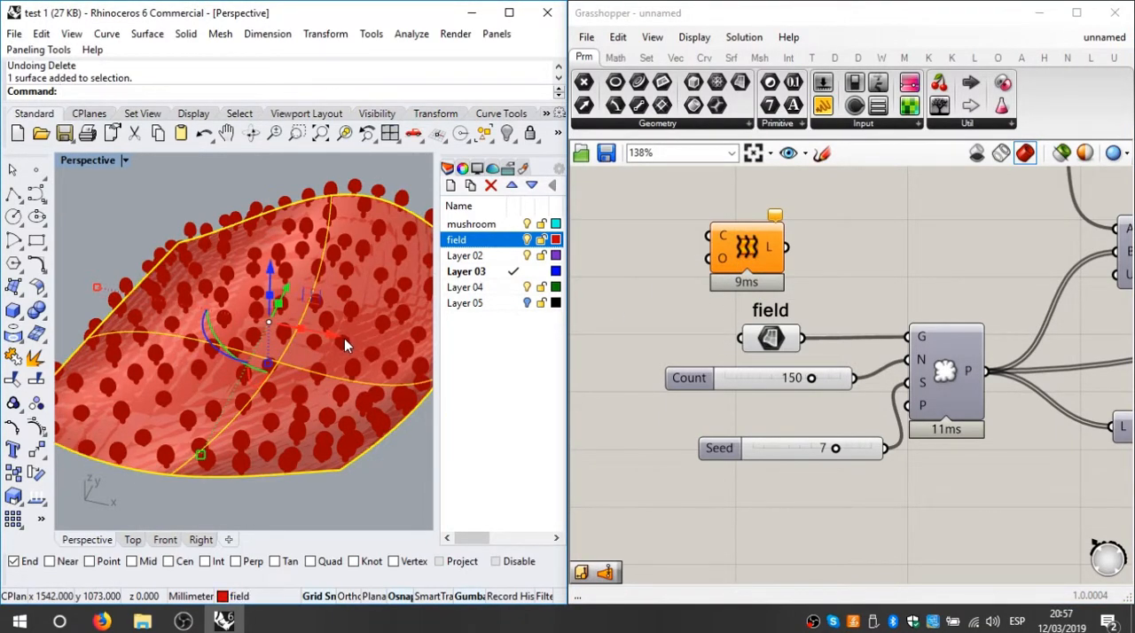
{"action": "key", "text": "Delete"}
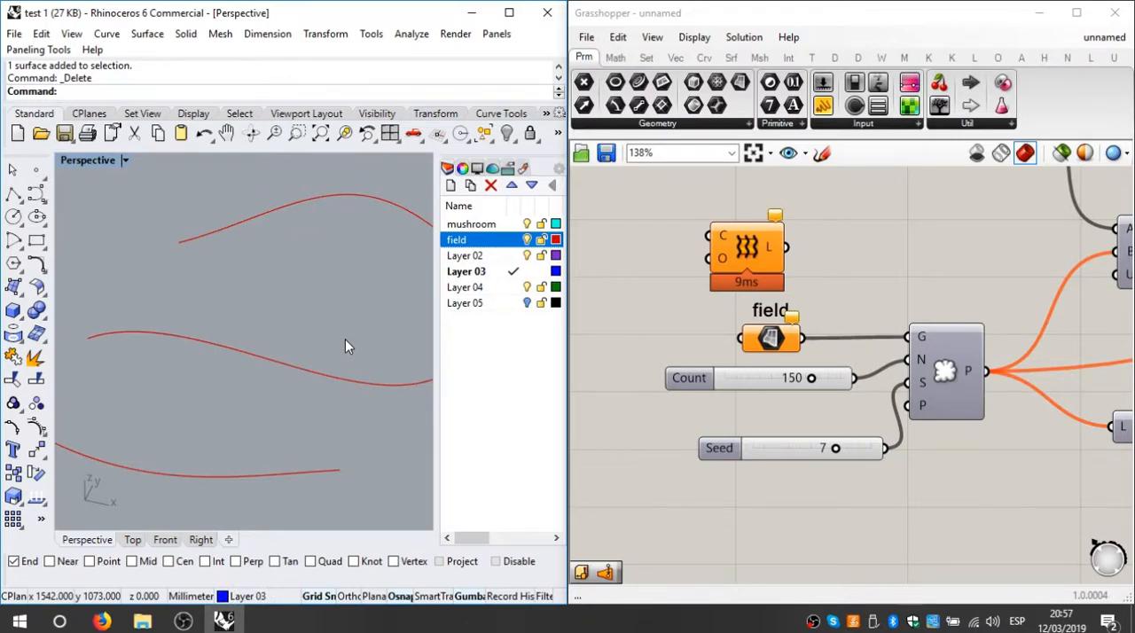
{"action": "right_click", "coordinate": [726, 234]}
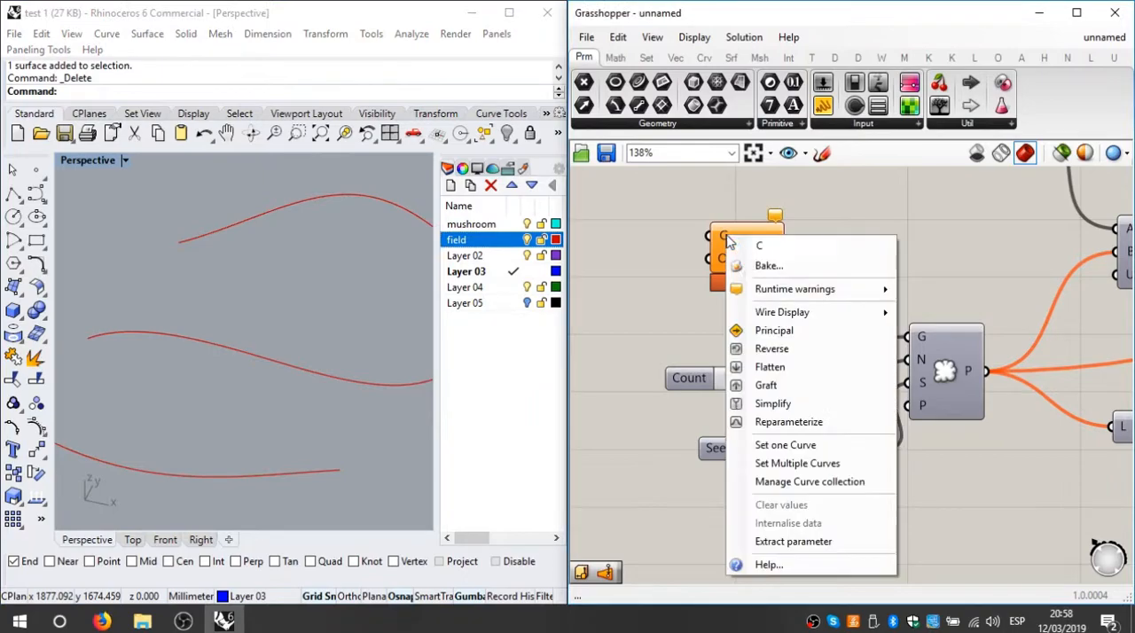
{"action": "left_click", "coordinate": [801, 463]}
{"action": "left_click", "coordinate": [292, 473]}
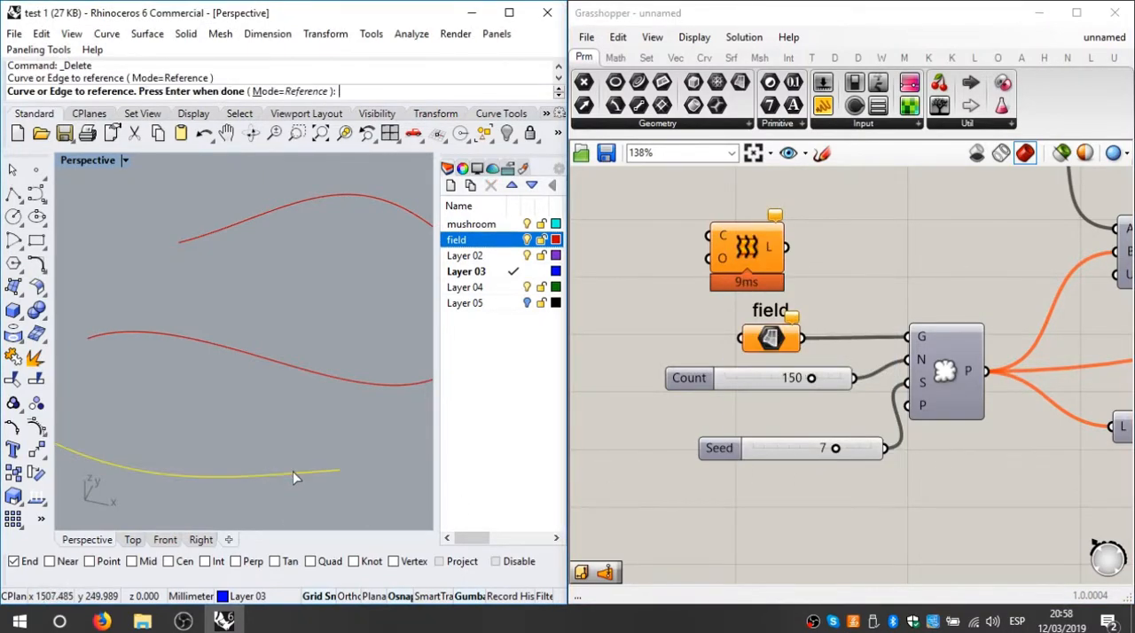
{"action": "left_click", "coordinate": [362, 386]}
{"action": "left_click", "coordinate": [378, 197]}
{"action": "key", "text": "Return"}
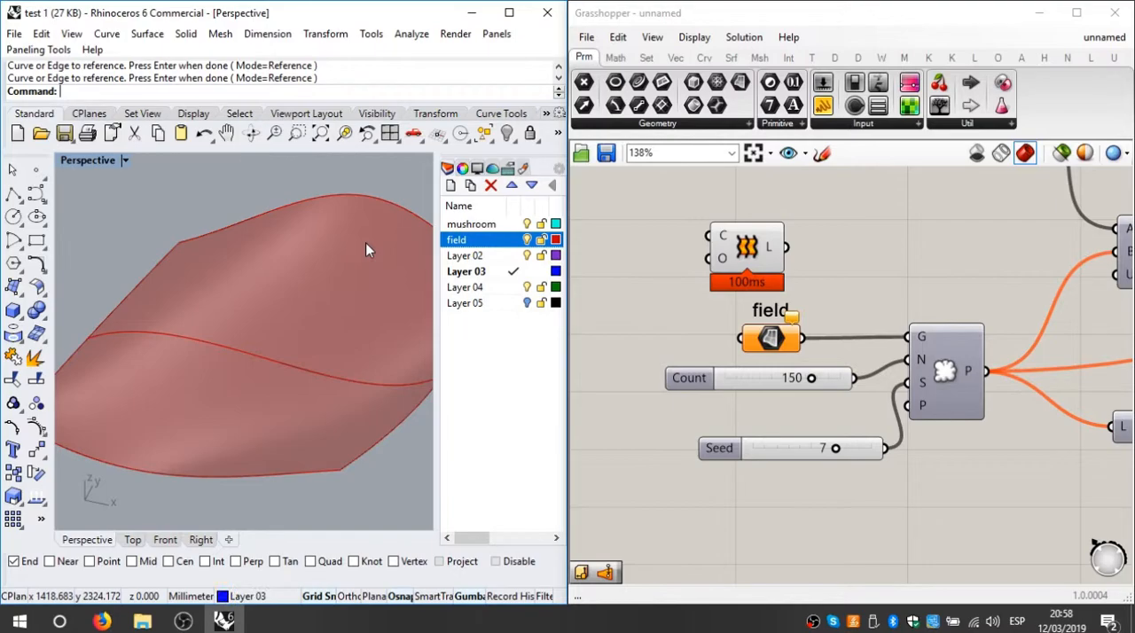
Step: Connect Loft's output to the point population's G input, delete the field surface parameter and place Loft beneath the field label
{"action": "left_click_drag", "start_coordinate": [714, 244], "coordinate": [708, 239]}
{"action": "left_click_drag", "start_coordinate": [780, 242], "coordinate": [908, 337]}
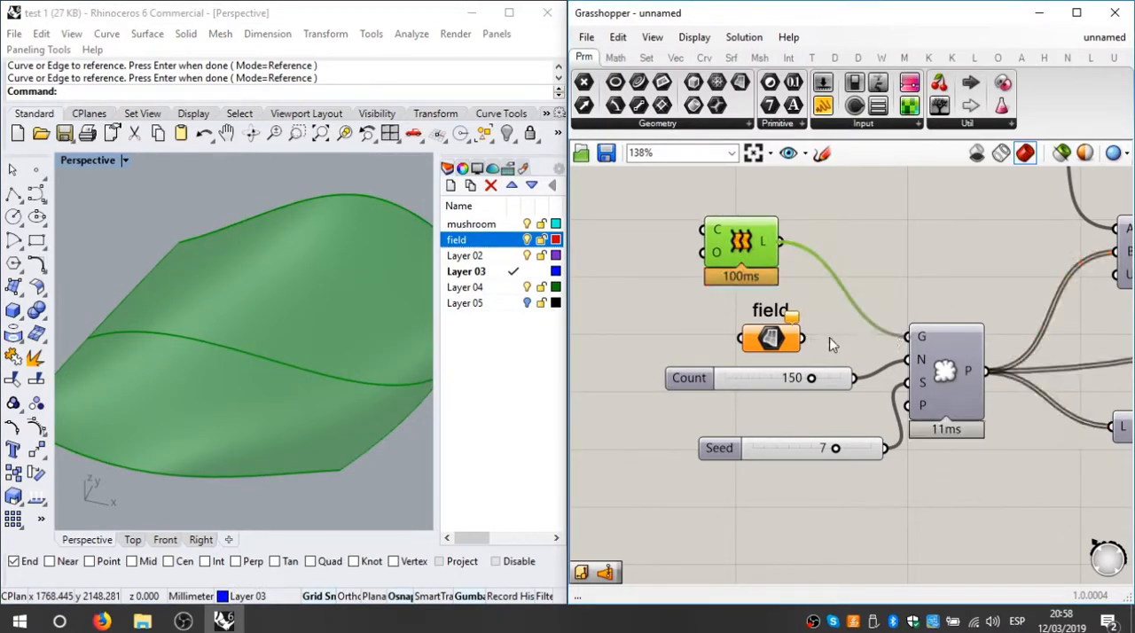
{"action": "left_click", "coordinate": [768, 341]}
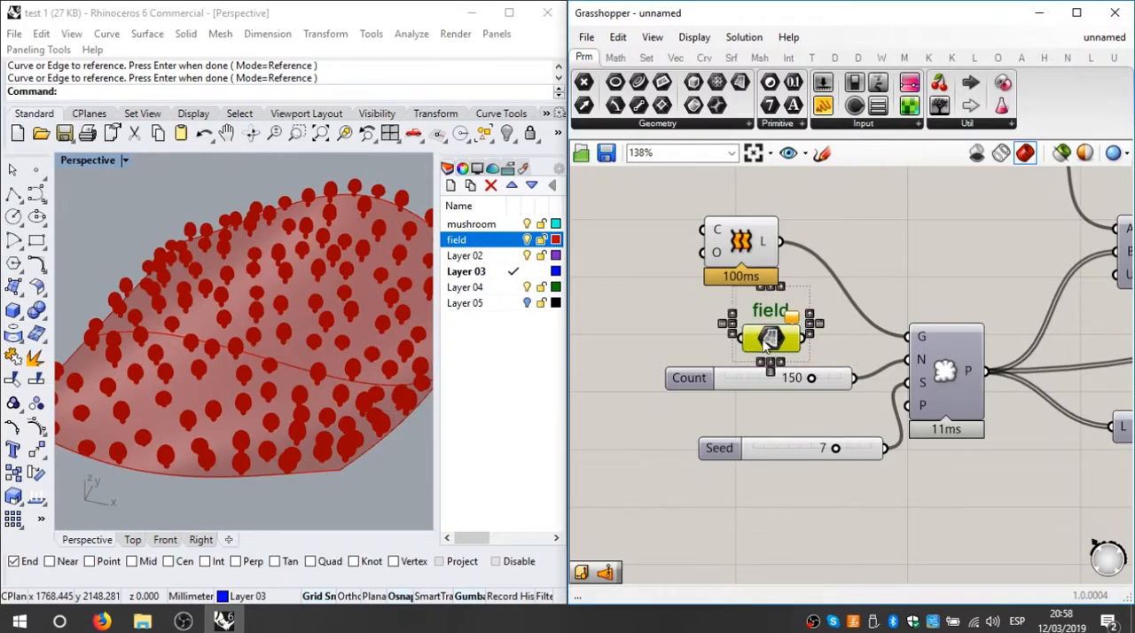
{"action": "left_click", "coordinate": [841, 339]}
{"action": "key", "text": "Delete"}
{"action": "left_click_drag", "start_coordinate": [757, 241], "coordinate": [757, 197]}
{"action": "left_click", "coordinate": [851, 204]}
{"action": "scroll", "coordinate": [840, 270], "scroll_direction": "down", "scroll_amount": 4}
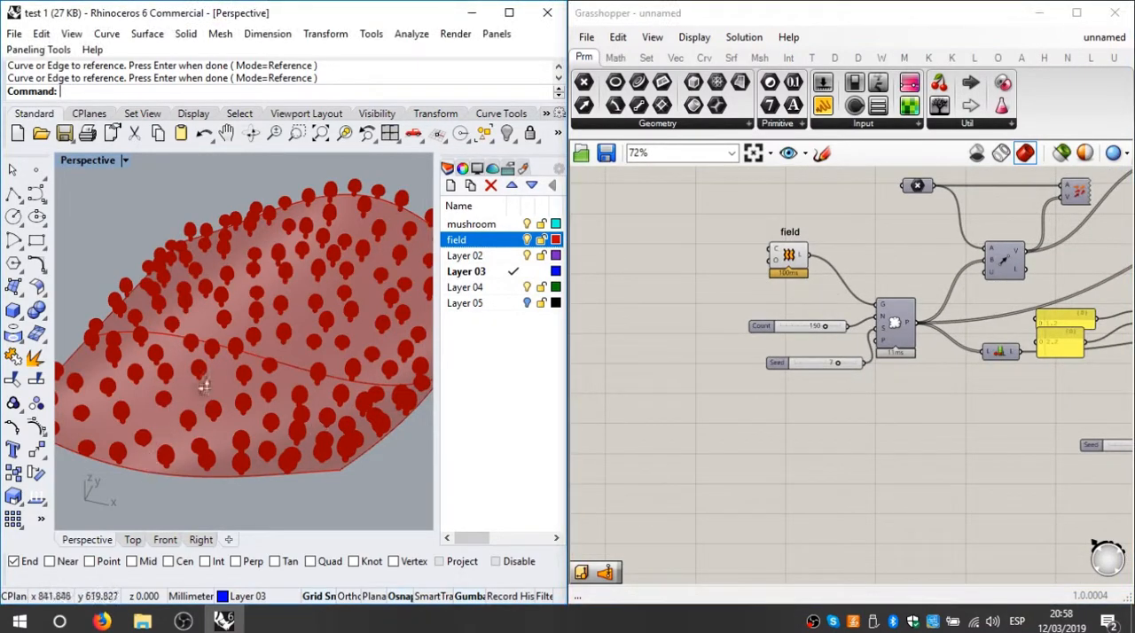
Step: Reshape the field's front curve in Rhino by moving its end control point outward
{"action": "right_click_drag", "start_coordinate": [188, 389], "coordinate": [219, 398]}
{"action": "scroll", "coordinate": [219, 397], "scroll_direction": "down", "scroll_amount": 5}
{"action": "left_click", "coordinate": [291, 450]}
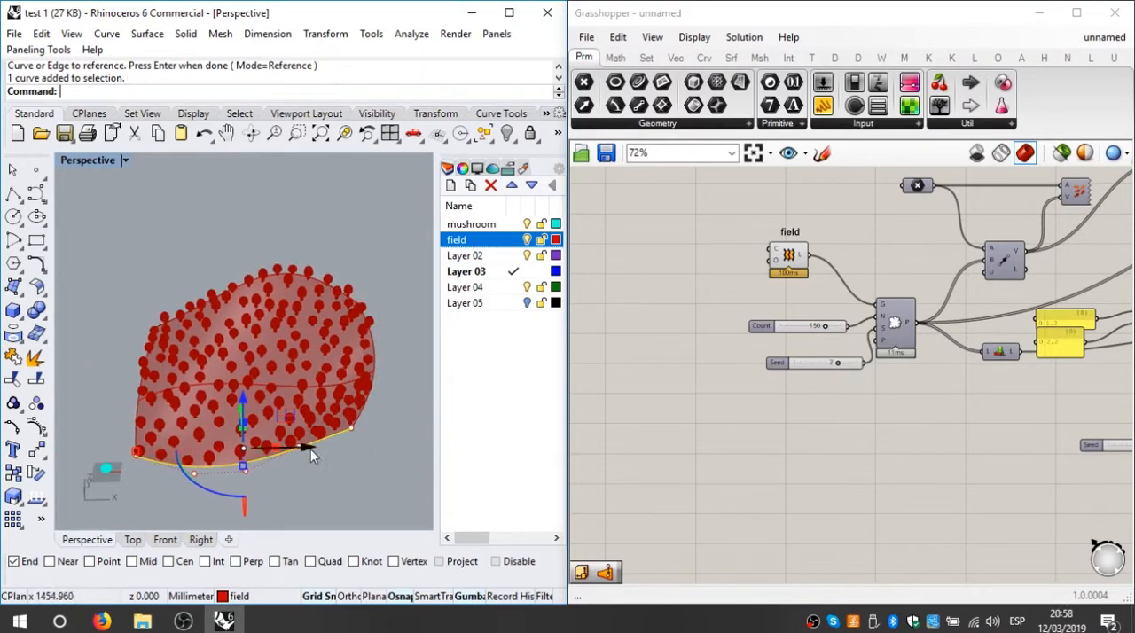
{"action": "scroll", "coordinate": [301, 446], "scroll_direction": "up", "scroll_amount": 3}
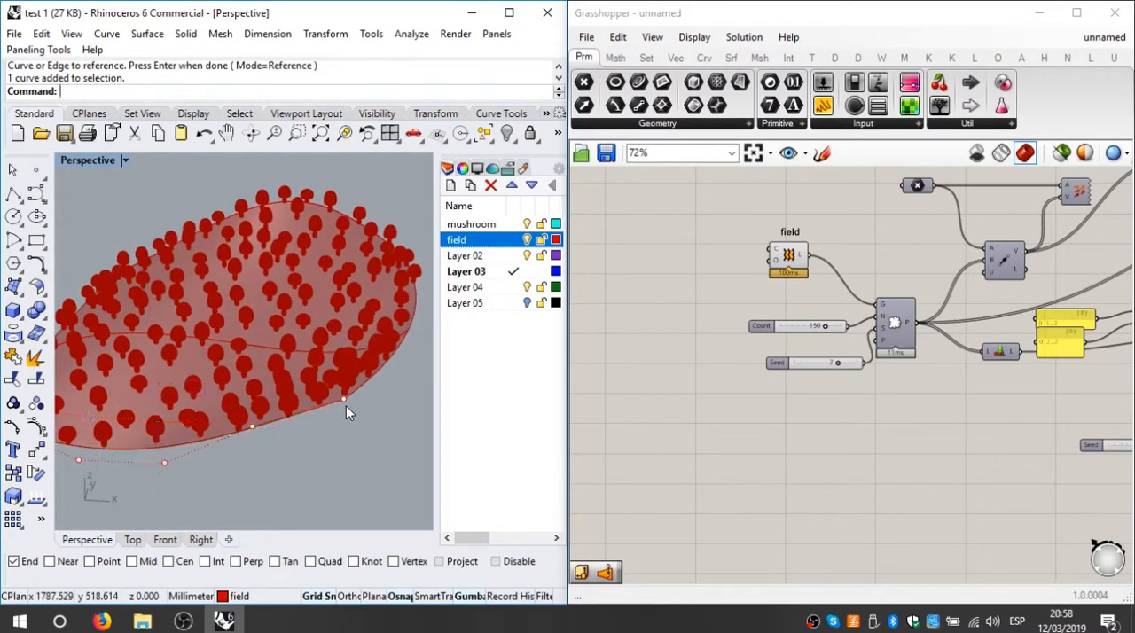
{"action": "left_click", "coordinate": [346, 405]}
{"action": "left_click", "coordinate": [342, 399]}
{"action": "left_click_drag", "start_coordinate": [347, 342], "coordinate": [357, 461]}
{"action": "scroll", "coordinate": [355, 410], "scroll_direction": "down", "scroll_amount": 7}
{"action": "right_click_drag", "start_coordinate": [282, 437], "coordinate": [326, 469]}
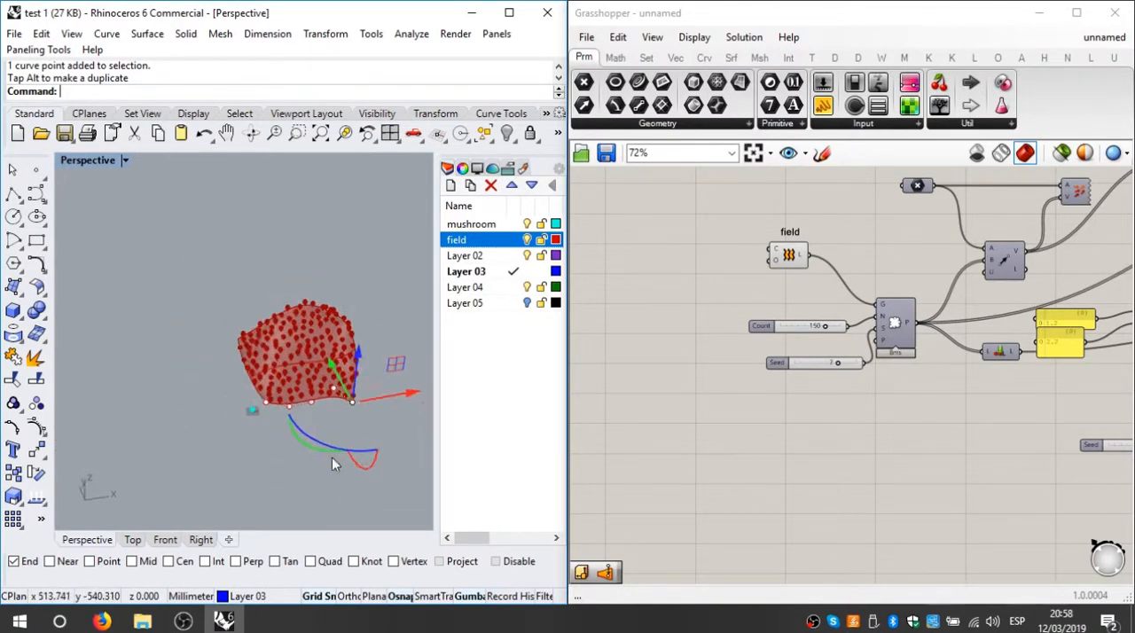
{"action": "left_click_drag", "start_coordinate": [390, 397], "coordinate": [416, 403]}
Step: Select the field's back edge curve and move it farther from the middle curve to lengthen the lofted field
{"action": "left_click", "coordinate": [301, 417]}
{"action": "right_click_drag", "start_coordinate": [330, 321], "coordinate": [185, 364]}
{"action": "left_click", "coordinate": [354, 324]}
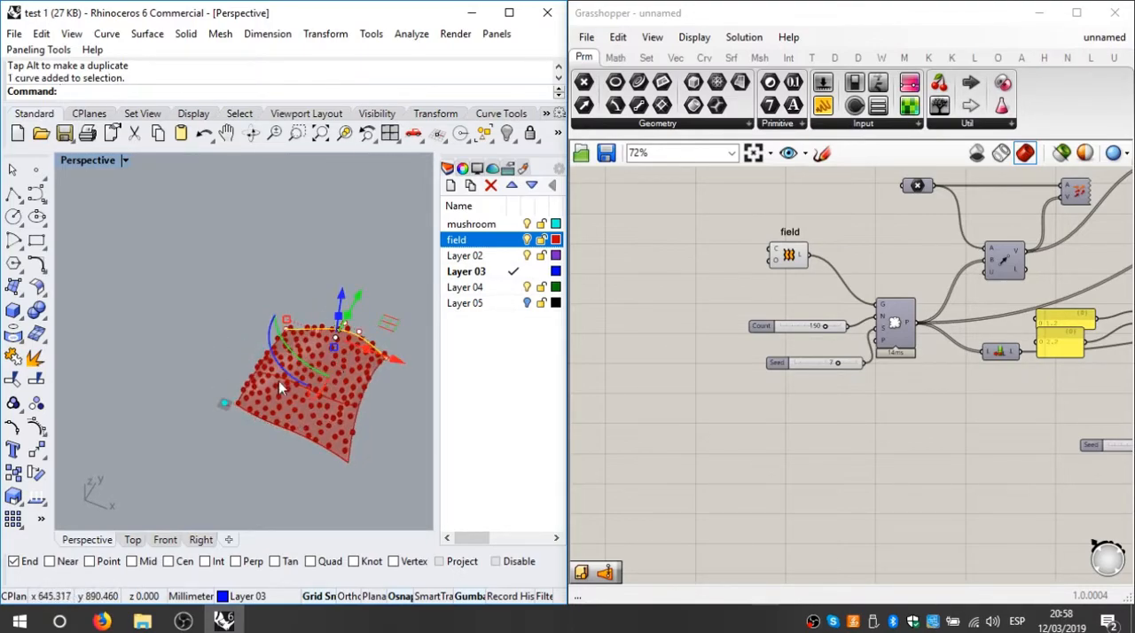
{"action": "right_click_drag", "start_coordinate": [289, 385], "coordinate": [185, 405], "text": "shift"}
{"action": "left_click_drag", "start_coordinate": [250, 354], "coordinate": [282, 306]}
{"action": "left_click_drag", "start_coordinate": [249, 376], "coordinate": [248, 378]}
{"action": "left_click_drag", "start_coordinate": [260, 325], "coordinate": [287, 289]}
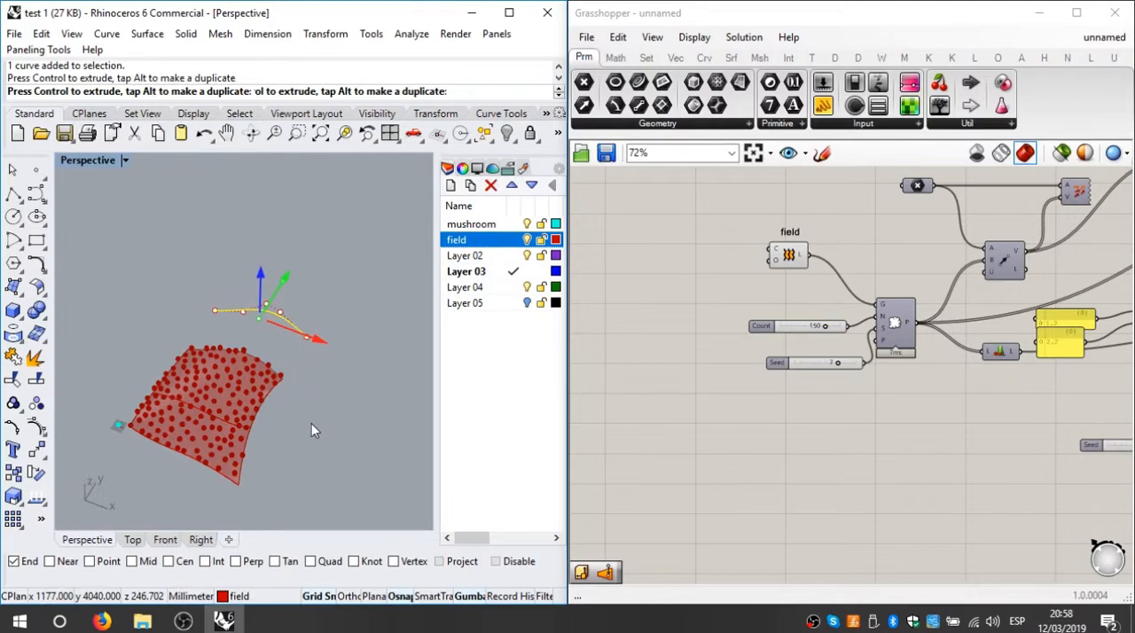
{"action": "left_click", "coordinate": [287, 432]}
{"action": "right_click_drag", "start_coordinate": [286, 432], "coordinate": [428, 419]}
{"action": "scroll", "coordinate": [220, 416], "scroll_direction": "up", "scroll_amount": 5}
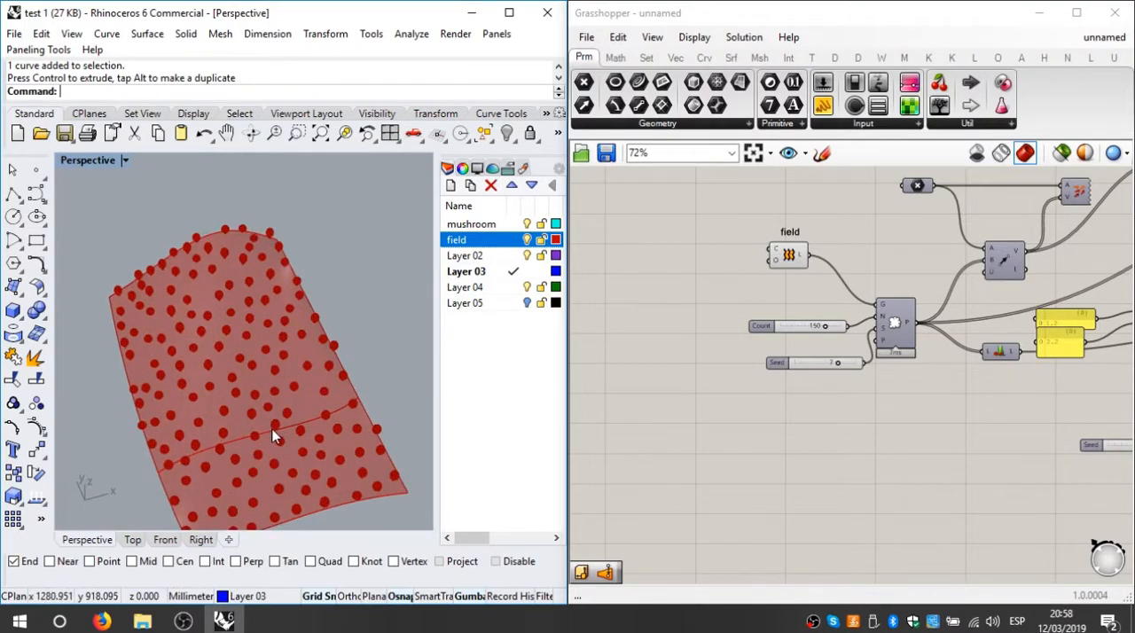
Step: Raise the field's middle curve and view the mushrooms on the arched surface from several angles
{"action": "left_click", "coordinate": [258, 434]}
{"action": "right_click_drag", "start_coordinate": [258, 434], "coordinate": [260, 329]}
{"action": "left_click_drag", "start_coordinate": [256, 299], "coordinate": [258, 198]}
{"action": "right_click_drag", "start_coordinate": [224, 435], "coordinate": [422, 501]}
{"action": "left_click", "coordinate": [337, 444]}
{"action": "mouse_move", "coordinate": [279, 374]}
{"action": "right_mouse_down", "text": "shift"}
{"action": "mouse_move", "coordinate": [351, 369]}
{"action": "mouse_move", "coordinate": [373, 390]}
{"action": "mouse_move", "coordinate": [257, 374]}
{"action": "right_mouse_up", "text": "shift"}
{"action": "scroll", "coordinate": [249, 392], "scroll_direction": "up", "scroll_amount": 10}
{"action": "scroll", "coordinate": [257, 390], "scroll_direction": "down", "scroll_amount": 10}
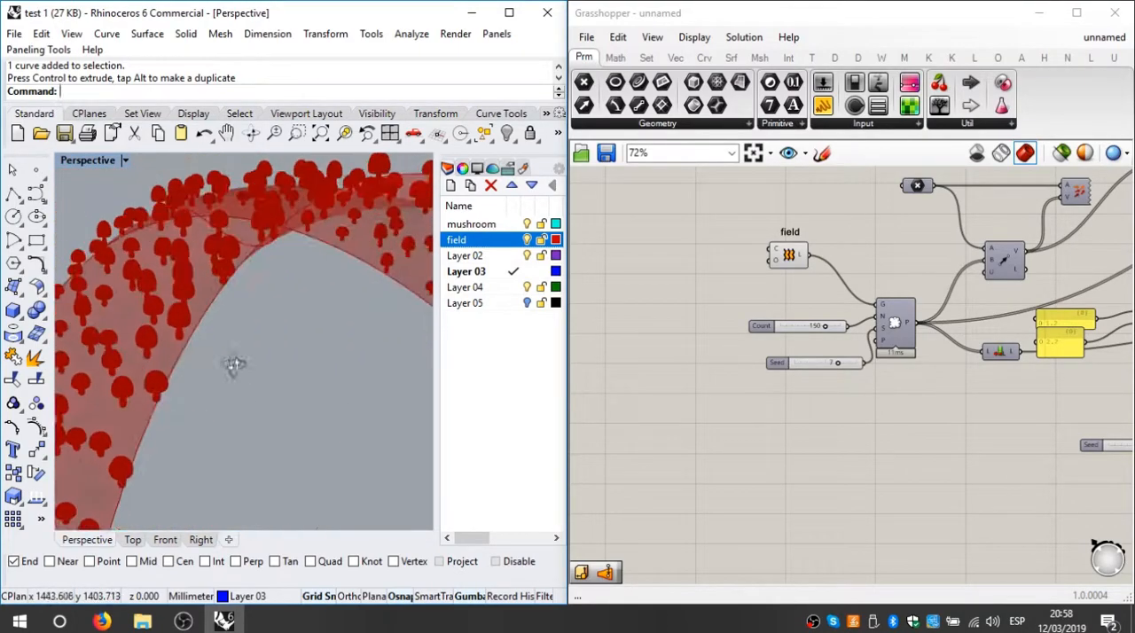
{"action": "scroll", "coordinate": [343, 419], "scroll_direction": "down", "scroll_amount": 5}
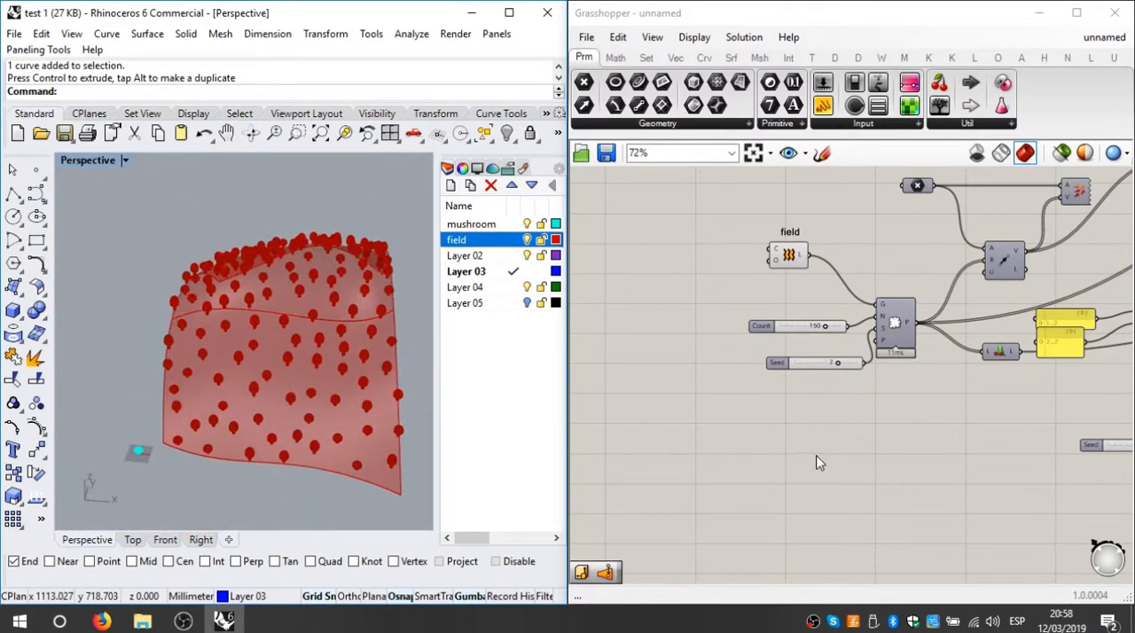
Step: Undo the last move of the field's middle curve and view the mushroom field from other angles
{"action": "right_click_drag", "start_coordinate": [923, 429], "coordinate": [856, 440]}
{"action": "right_click_drag", "start_coordinate": [298, 405], "coordinate": [383, 394]}
{"action": "key", "text": "ctrl+z"}
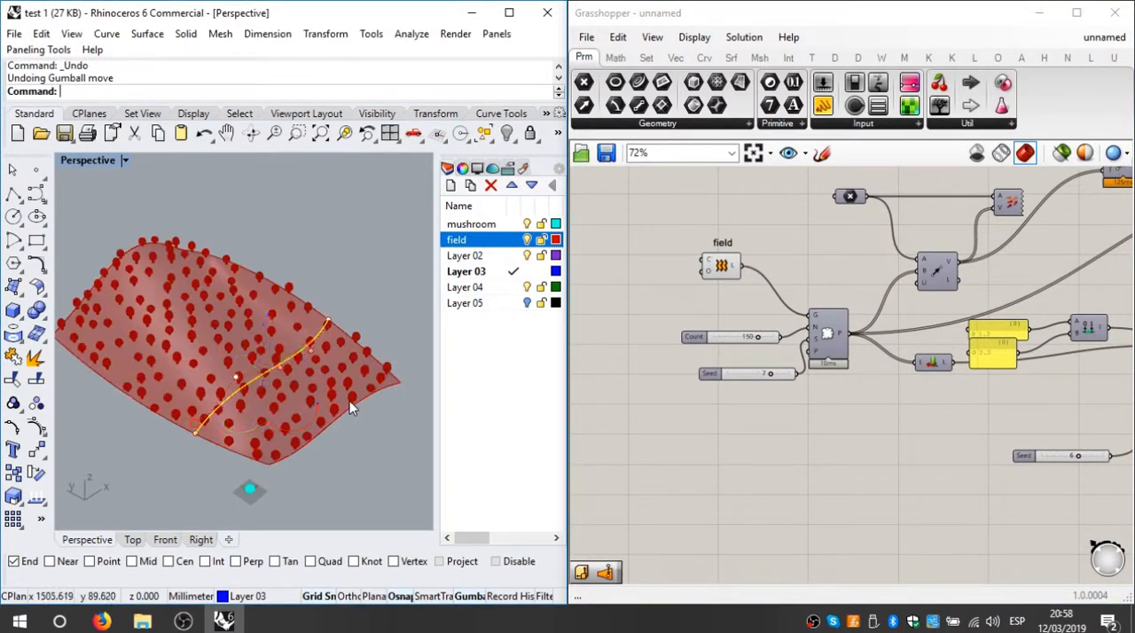
{"action": "right_click_drag", "start_coordinate": [377, 431], "coordinate": [397, 305]}
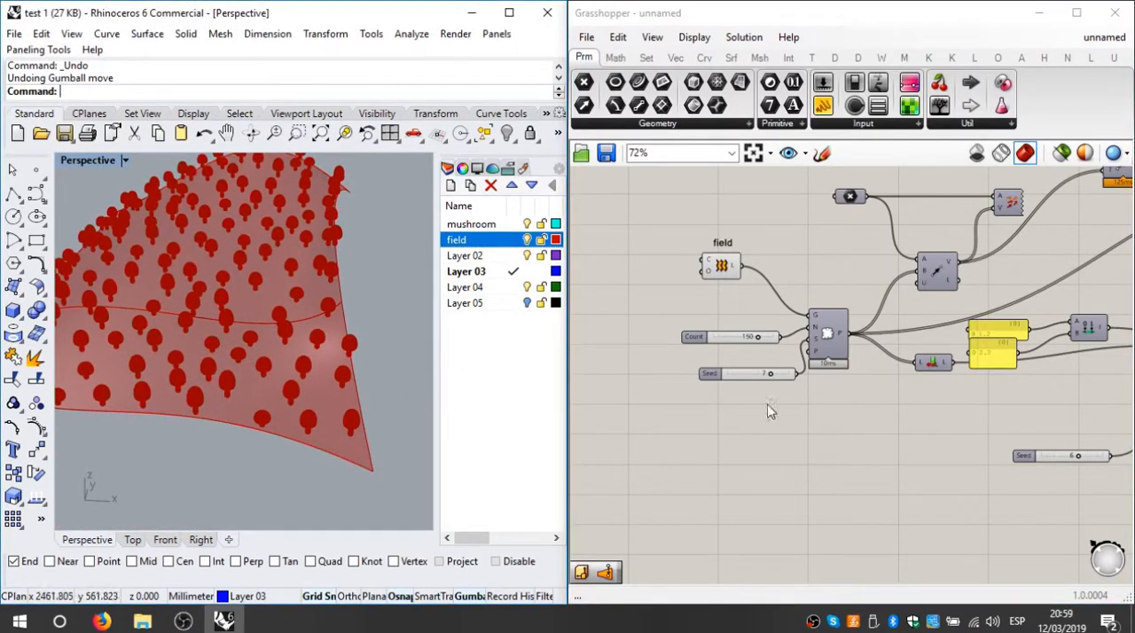
{"action": "scroll", "coordinate": [420, 403], "scroll_direction": "down", "scroll_amount": 6}
{"action": "right_click_drag", "start_coordinate": [334, 370], "coordinate": [315, 385]}
{"action": "scroll", "coordinate": [319, 388], "scroll_direction": "down", "scroll_amount": 6}
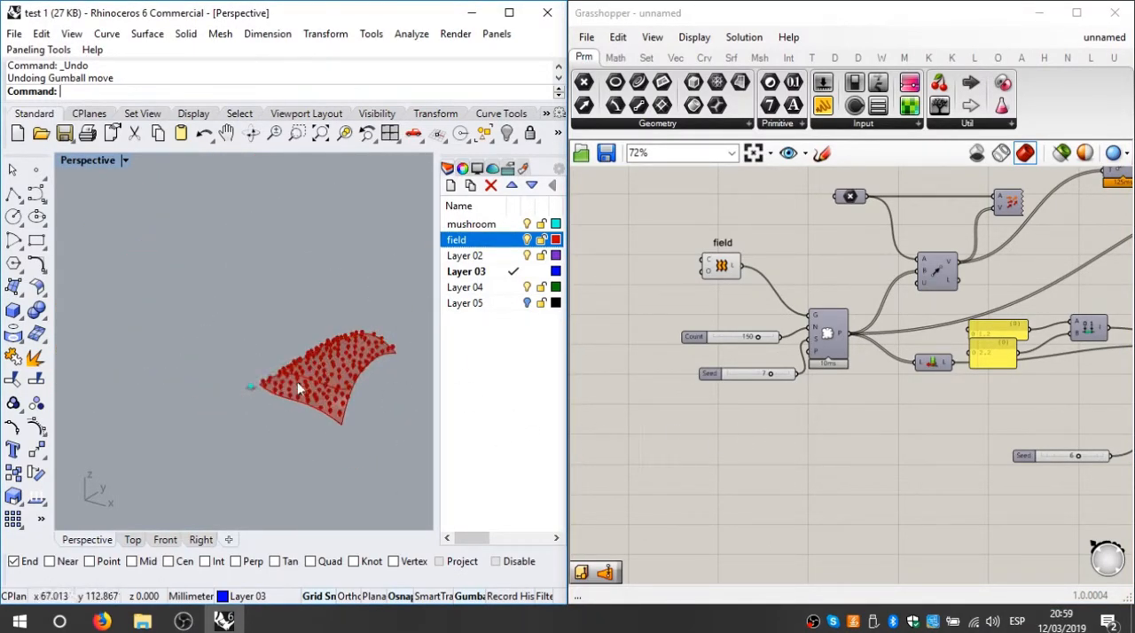
Step: Examine the field's front curve, the original mushroom beside it and the Loft component that builds the field
{"action": "scroll", "coordinate": [319, 408], "scroll_direction": "up", "scroll_amount": 6}
{"action": "left_click", "coordinate": [344, 407]}
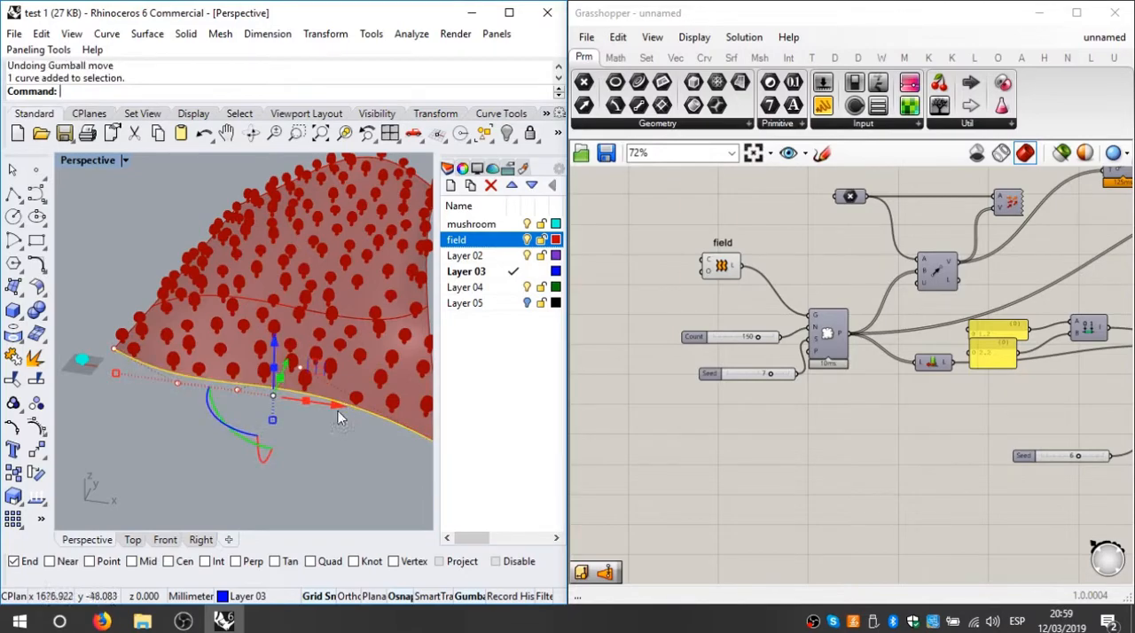
{"action": "scroll", "coordinate": [203, 286], "scroll_direction": "up", "scroll_amount": 3}
{"action": "scroll", "coordinate": [89, 373], "scroll_direction": "up", "scroll_amount": 4}
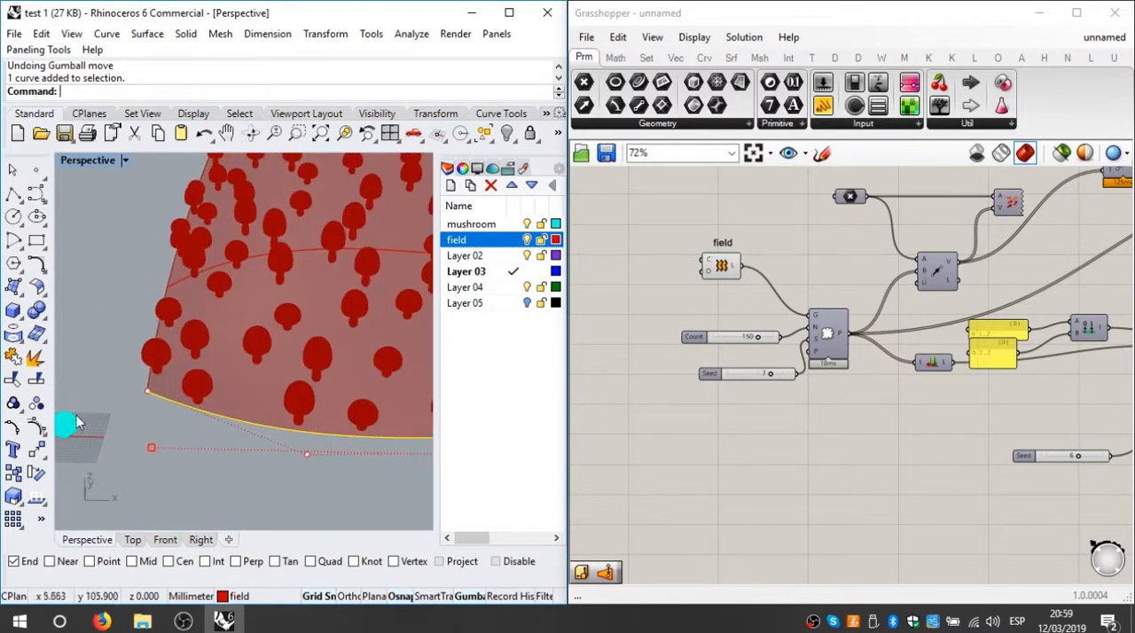
{"action": "left_click", "coordinate": [121, 429]}
{"action": "left_click", "coordinate": [131, 406]}
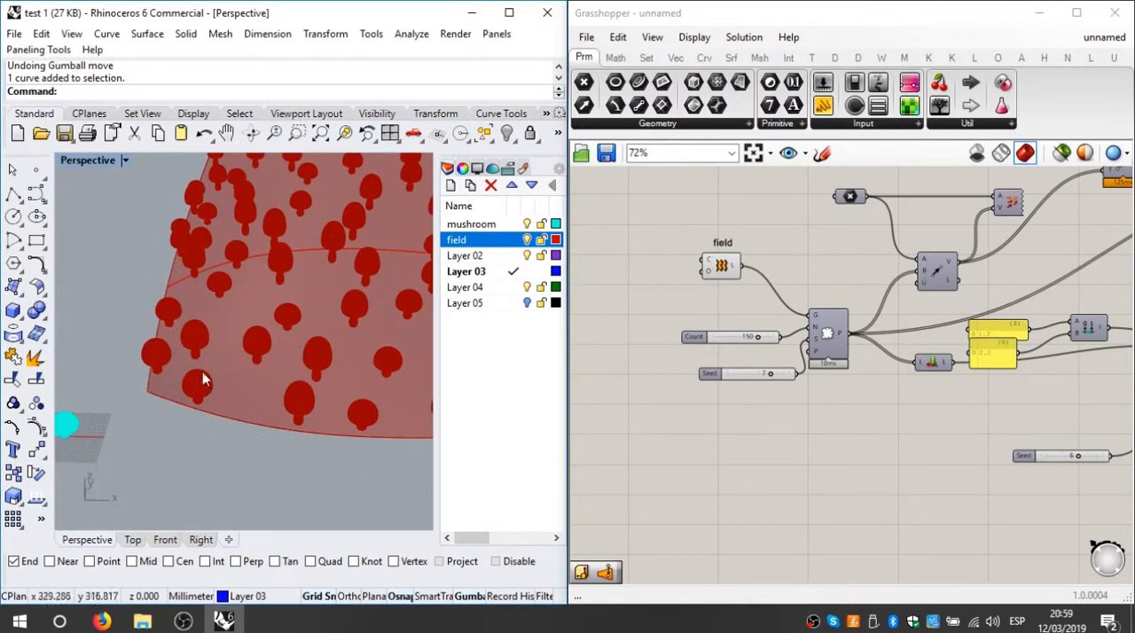
{"action": "right_click_drag", "start_coordinate": [241, 460], "coordinate": [254, 469], "text": "shift"}
{"action": "scroll", "coordinate": [107, 452], "scroll_direction": "up", "scroll_amount": 8}
{"action": "scroll", "coordinate": [185, 365], "scroll_direction": "down", "scroll_amount": 10}
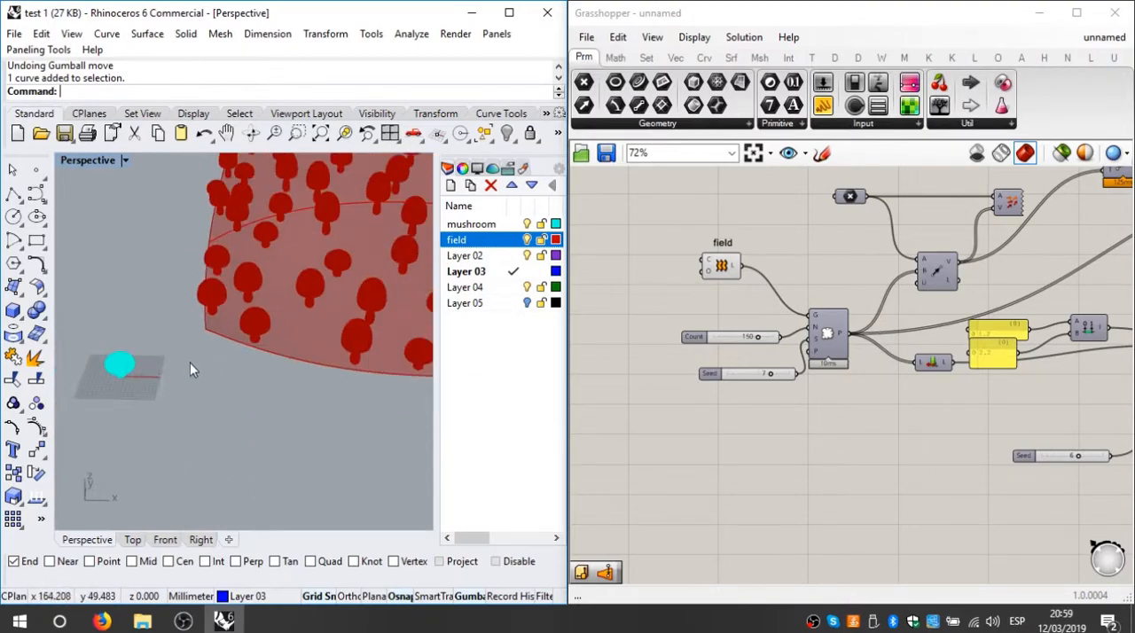
{"action": "scroll", "coordinate": [204, 341], "scroll_direction": "up", "scroll_amount": 4}
{"action": "scroll", "coordinate": [165, 350], "scroll_direction": "down", "scroll_amount": 5}
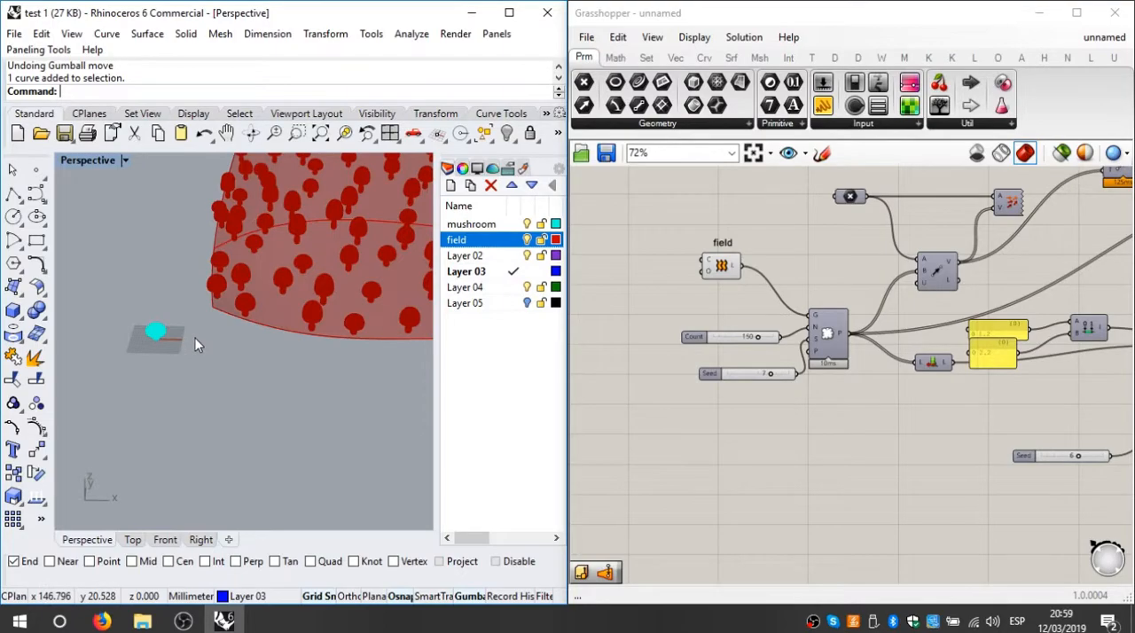
{"action": "right_click_drag", "start_coordinate": [278, 337], "coordinate": [235, 331], "text": "shift"}
{"action": "left_click", "coordinate": [260, 372]}
{"action": "scroll", "coordinate": [727, 300], "scroll_direction": "up", "scroll_amount": 5}
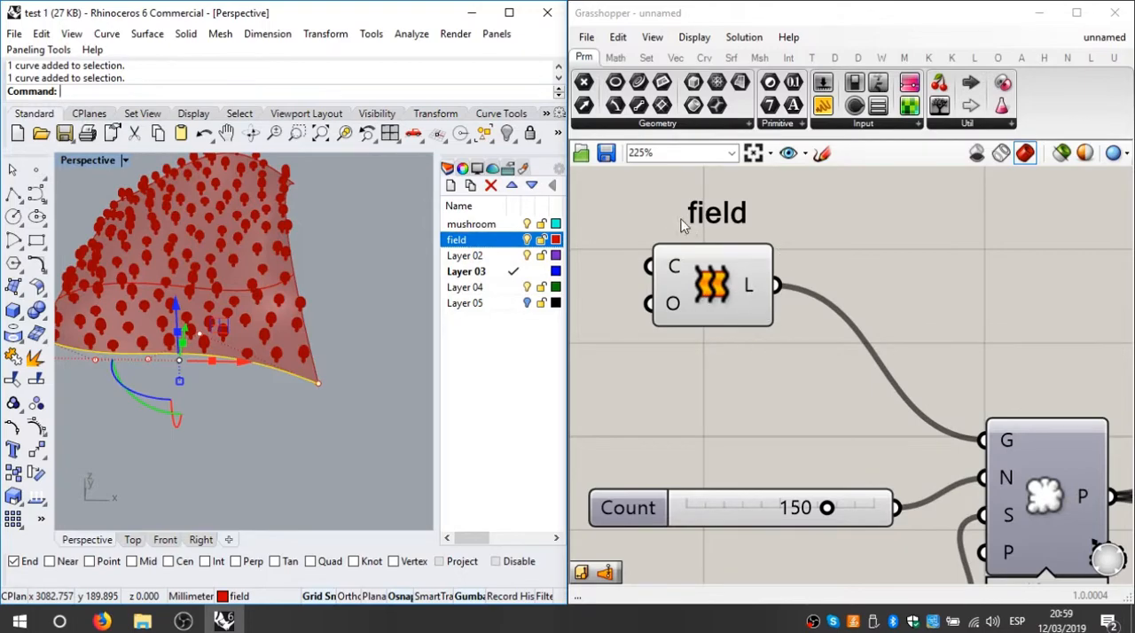
{"action": "scroll", "coordinate": [680, 218], "scroll_direction": "down", "scroll_amount": 1}
Step: Bake the Scale NU component's mushrooms onto Layer 02 as a group
{"action": "scroll", "coordinate": [501, 266], "scroll_direction": "down", "scroll_amount": 1}
{"action": "scroll", "coordinate": [352, 307], "scroll_direction": "down", "scroll_amount": 5}
{"action": "left_click", "coordinate": [329, 400]}
{"action": "right_click_drag", "start_coordinate": [367, 317], "coordinate": [231, 372]}
{"action": "scroll", "coordinate": [914, 276], "scroll_direction": "down", "scroll_amount": 7}
{"action": "scroll", "coordinate": [995, 291], "scroll_direction": "up", "scroll_amount": 7}
{"action": "left_click", "coordinate": [866, 222]}
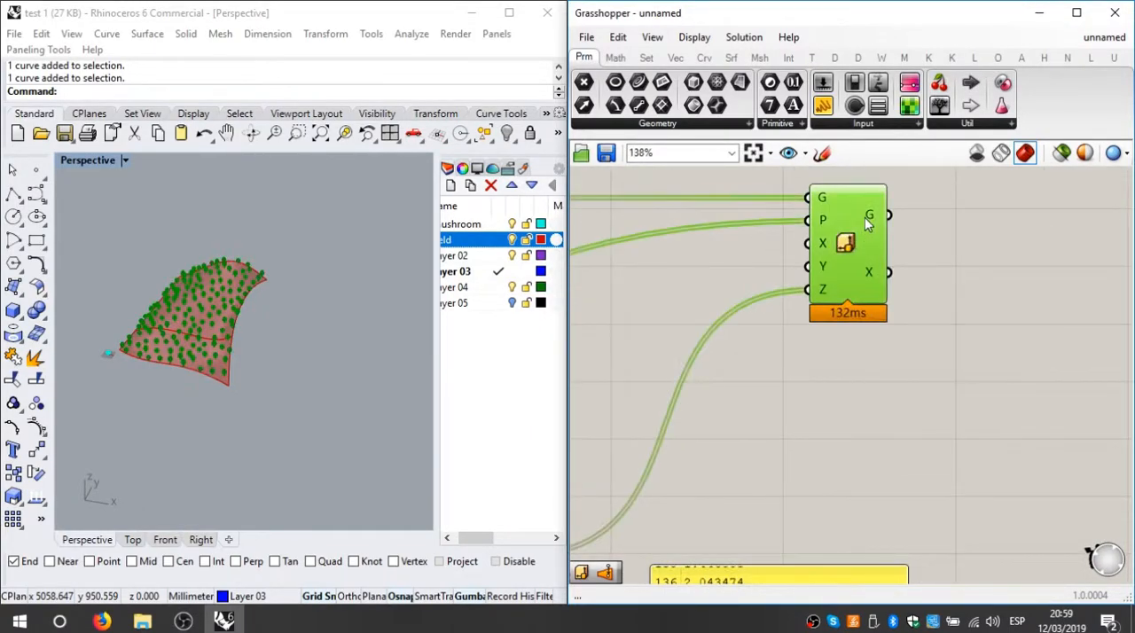
{"action": "right_click_drag", "start_coordinate": [852, 211], "coordinate": [849, 216]}
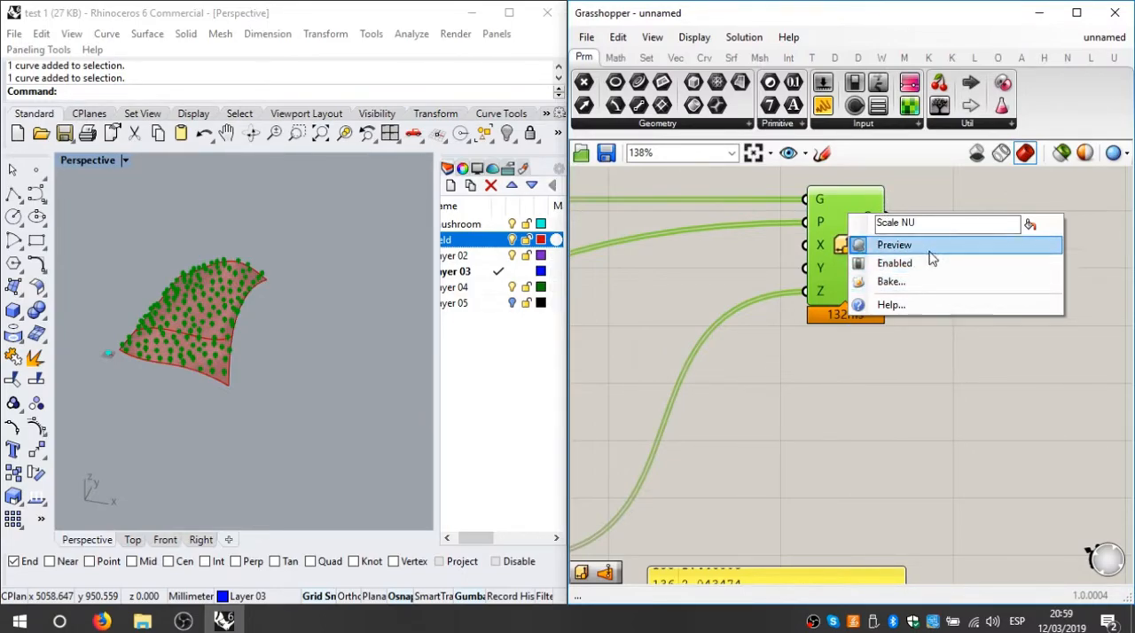
{"action": "left_click", "coordinate": [903, 280]}
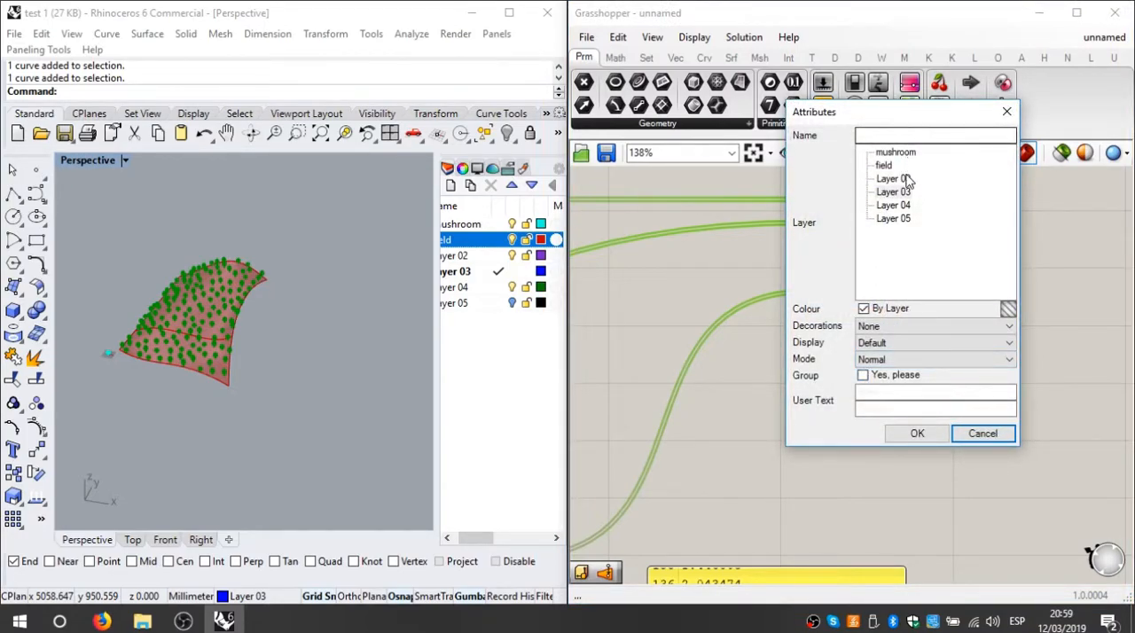
{"action": "left_click", "coordinate": [893, 179]}
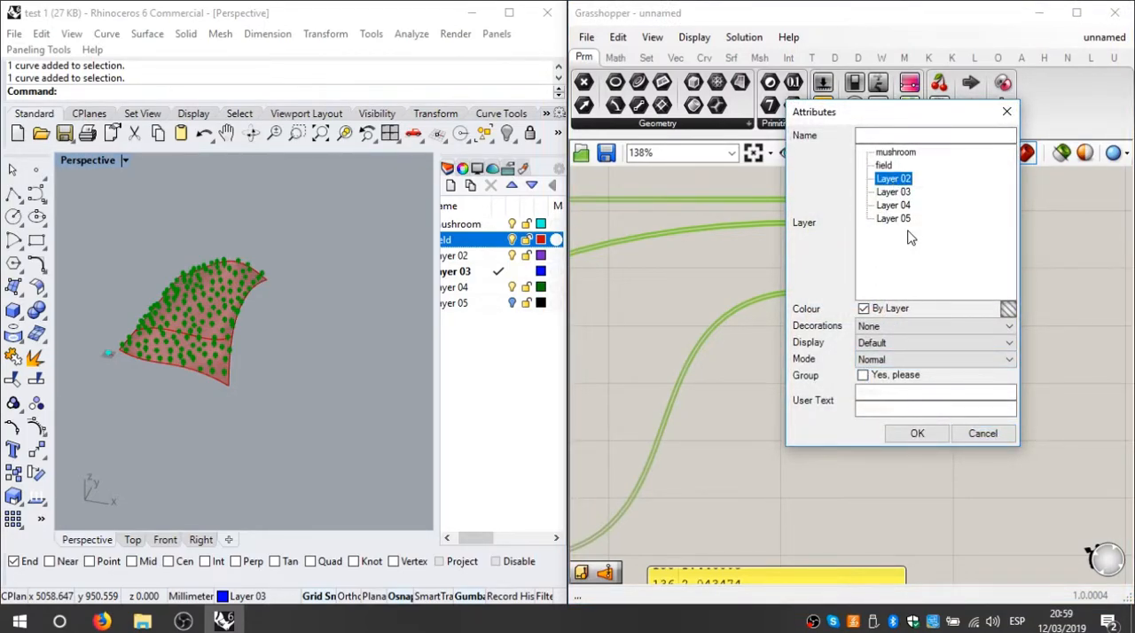
{"action": "left_click", "coordinate": [862, 375]}
{"action": "left_click", "coordinate": [923, 434]}
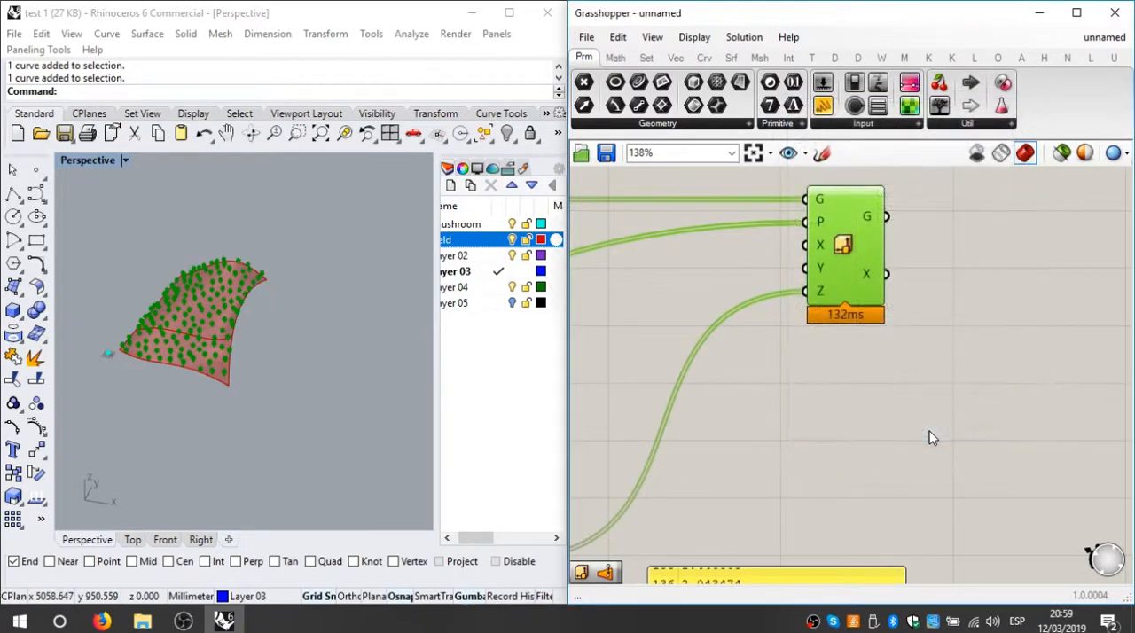
Step: Bake the field's Loft surface onto the field layer without grouping
{"action": "scroll", "coordinate": [979, 337], "scroll_direction": "down", "scroll_amount": 5}
{"action": "scroll", "coordinate": [825, 282], "scroll_direction": "up", "scroll_amount": 6}
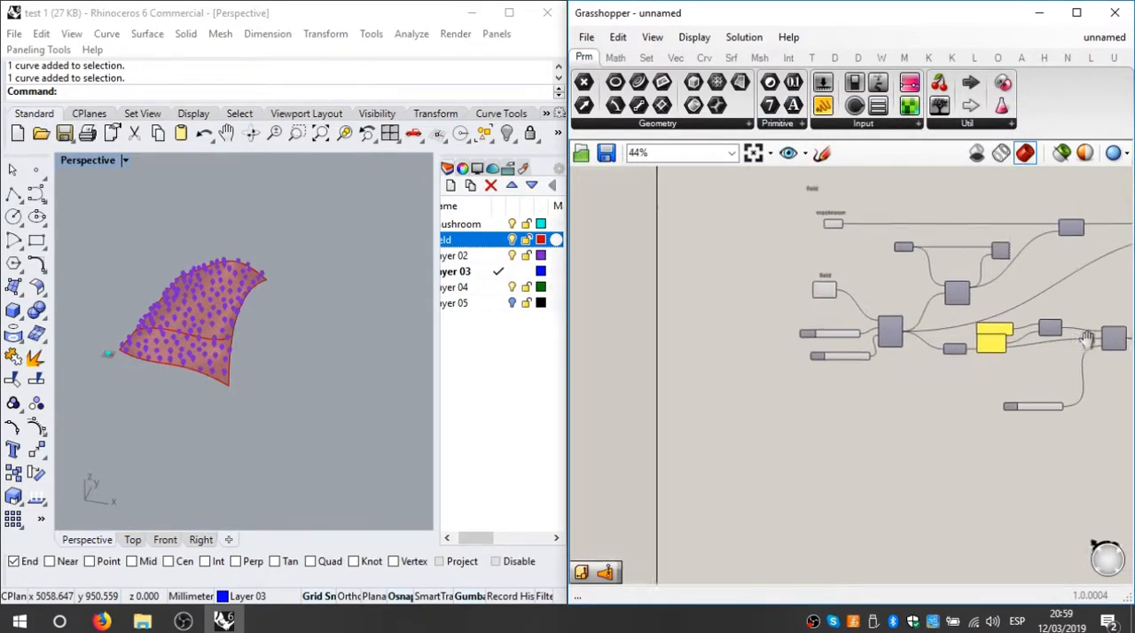
{"action": "right_click", "coordinate": [798, 296]}
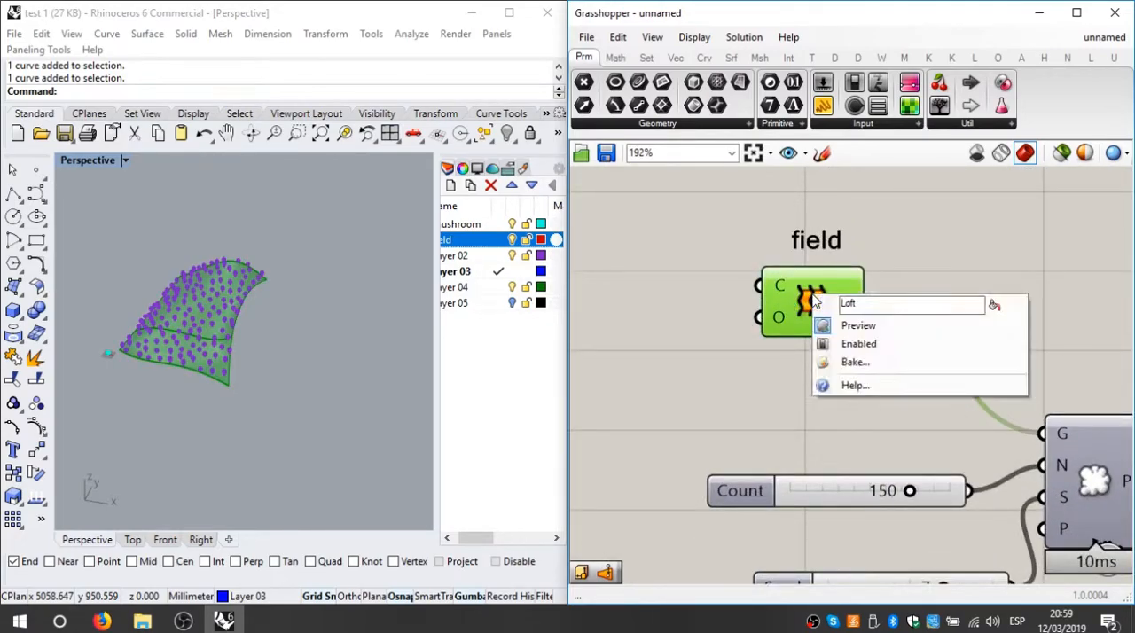
{"action": "left_click", "coordinate": [874, 365]}
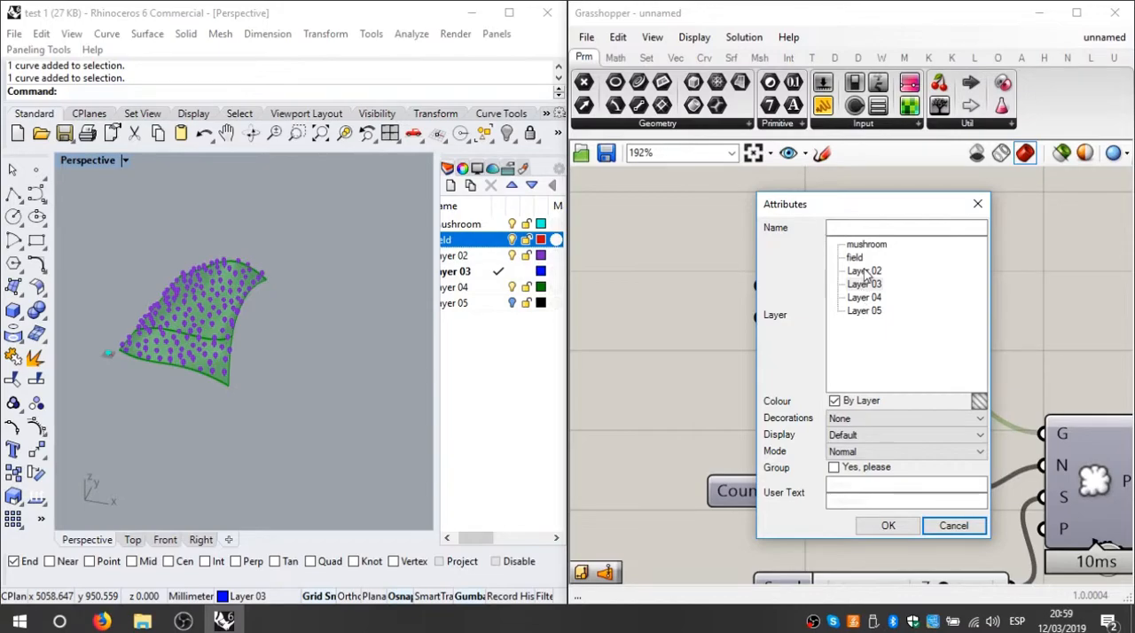
{"action": "left_click", "coordinate": [888, 527]}
{"action": "left_click", "coordinate": [849, 377]}
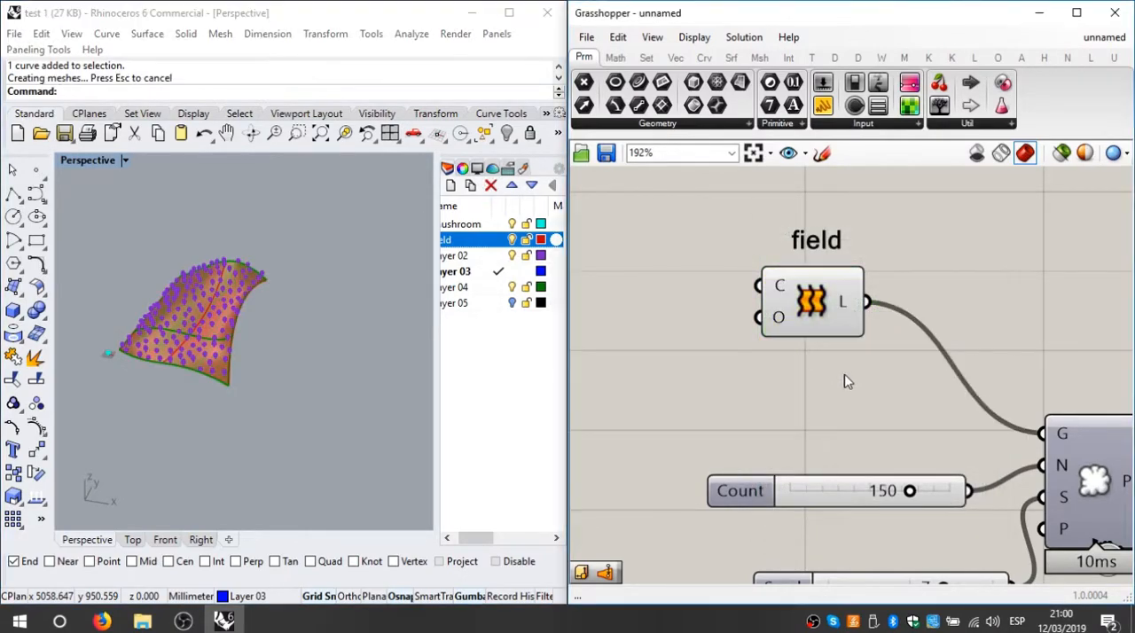
Step: Turn off the Grasshopper preview for all components of the mushroom definition
{"action": "left_click", "coordinate": [803, 303]}
{"action": "scroll", "coordinate": [854, 279], "scroll_direction": "down", "scroll_amount": 12}
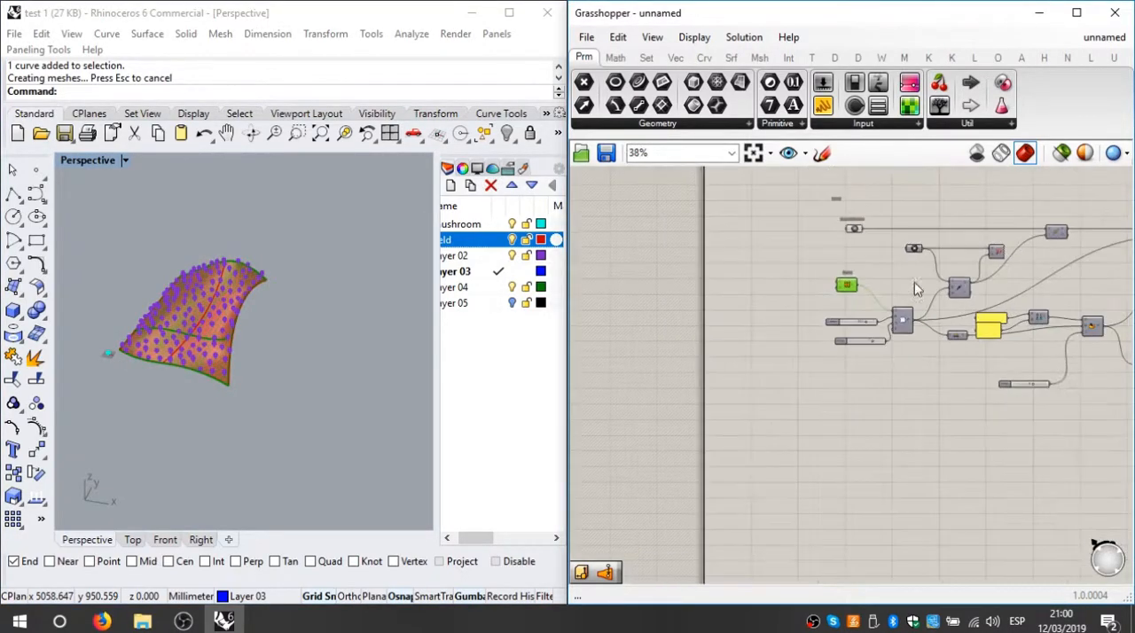
{"action": "right_click_drag", "start_coordinate": [965, 332], "coordinate": [859, 335]}
{"action": "left_click", "coordinate": [995, 240]}
{"action": "left_click_drag", "start_coordinate": [1000, 227], "coordinate": [695, 449]}
{"action": "right_click", "coordinate": [1016, 216]}
{"action": "left_click", "coordinate": [1056, 241]}
{"action": "left_click", "coordinate": [1054, 237]}
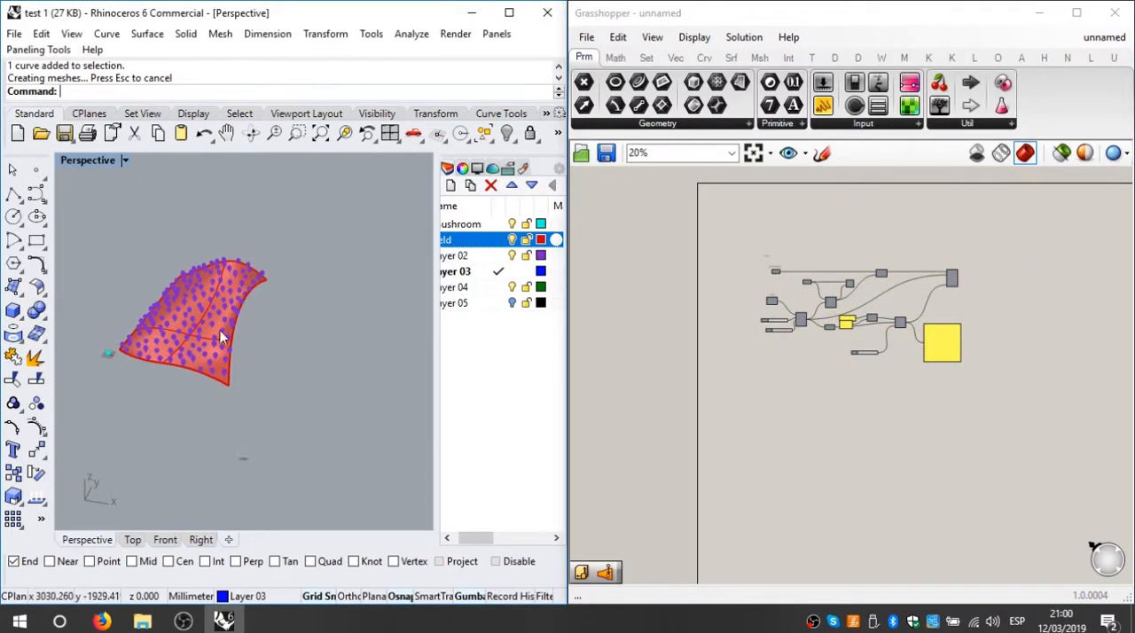
Step: Minimize Grasshopper, maximize Rhino and frame the baked mushroom field in the Perspective view
{"action": "scroll", "coordinate": [227, 355], "scroll_direction": "up", "scroll_amount": 4}
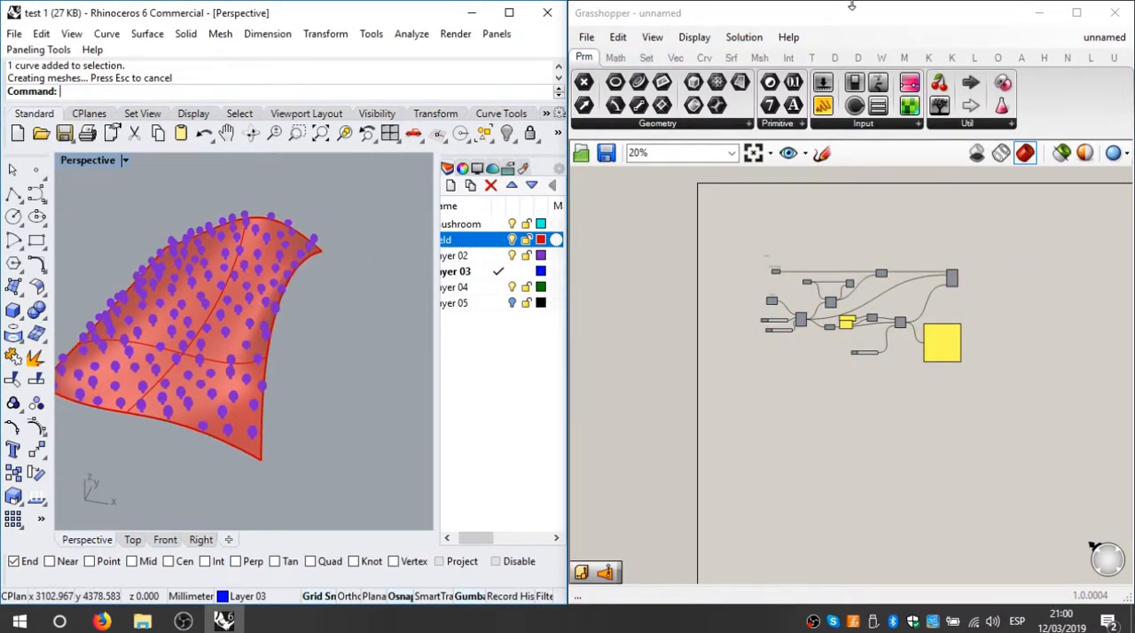
{"action": "left_click", "coordinate": [1042, 13]}
{"action": "left_click_drag", "start_coordinate": [386, 12], "coordinate": [633, 4]}
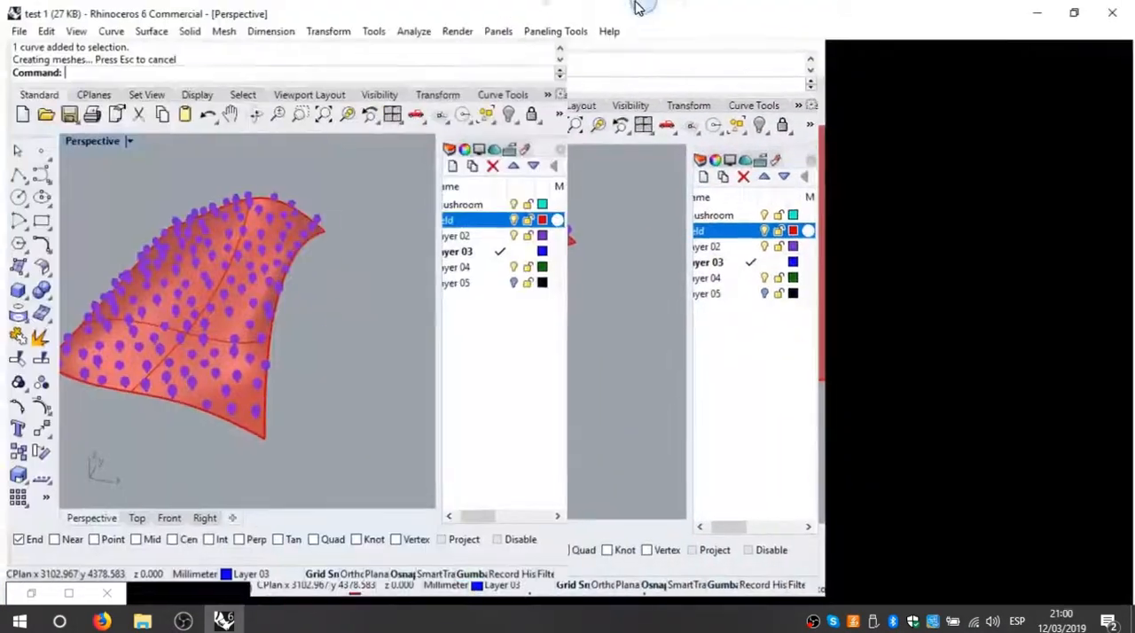
{"action": "right_click_drag", "start_coordinate": [446, 409], "coordinate": [449, 342]}
{"action": "scroll", "coordinate": [488, 352], "scroll_direction": "up", "scroll_amount": 9}
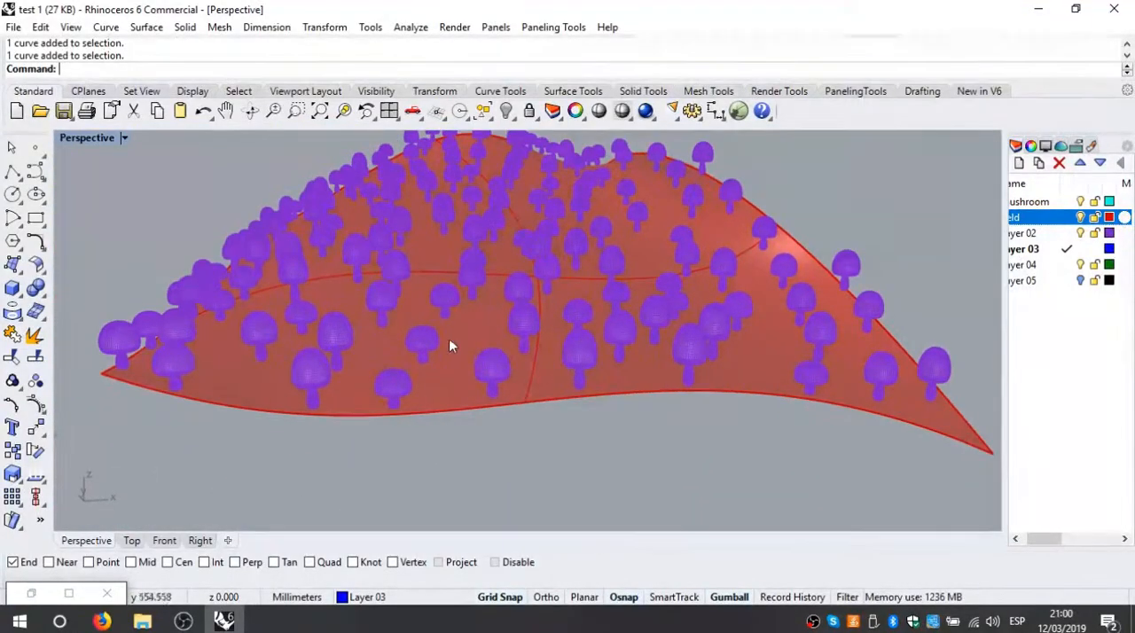
Step: Select the baked mushroom group to check it and examine its meshes close up and across the field
{"action": "left_click", "coordinate": [443, 297]}
{"action": "left_click_drag", "start_coordinate": [466, 155], "coordinate": [465, 156]}
{"action": "left_click", "coordinate": [444, 426]}
{"action": "scroll", "coordinate": [457, 448], "scroll_direction": "up", "scroll_amount": 5}
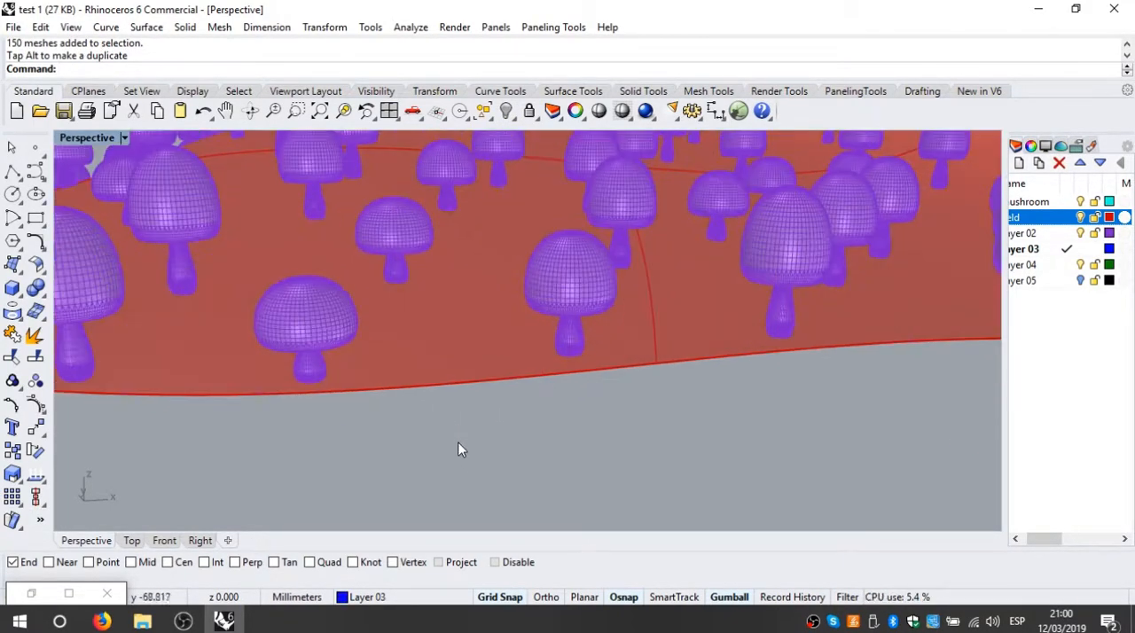
{"action": "scroll", "coordinate": [606, 343], "scroll_direction": "up", "scroll_amount": 5}
{"action": "right_click_drag", "start_coordinate": [586, 353], "coordinate": [543, 377]}
{"action": "scroll", "coordinate": [544, 377], "scroll_direction": "down", "scroll_amount": 7}
{"action": "scroll", "coordinate": [544, 377], "scroll_direction": "down", "scroll_amount": 5}
{"action": "scroll", "coordinate": [530, 405], "scroll_direction": "up", "scroll_amount": 2}
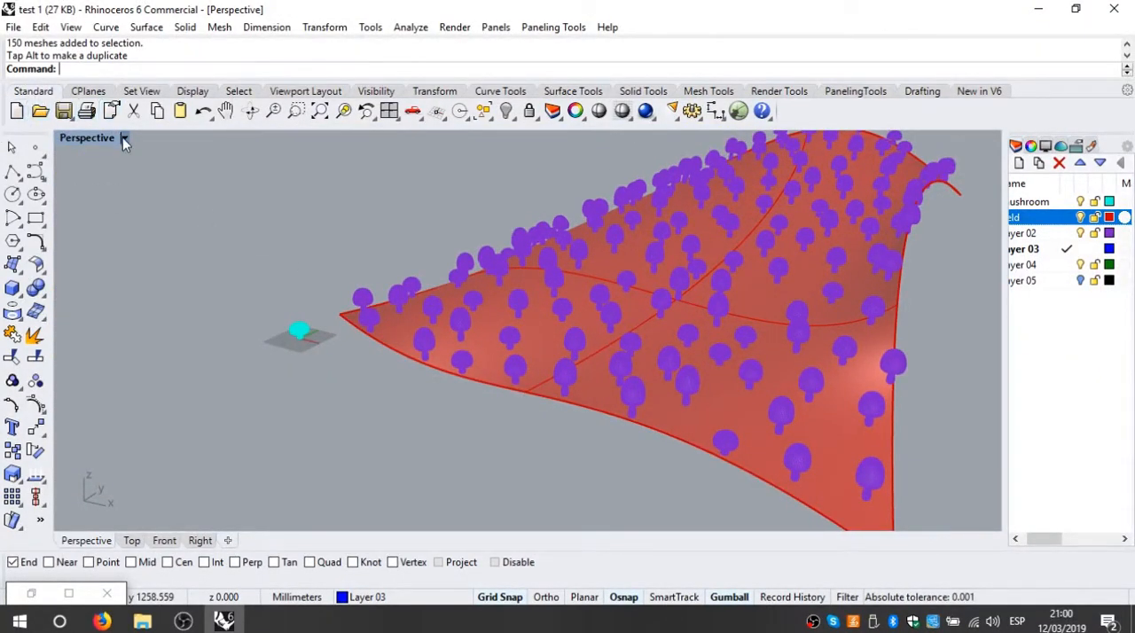
Step: Set the Perspective view's display mode to Rendered and look over the mushroom field
{"action": "left_click", "coordinate": [124, 138]}
{"action": "left_click", "coordinate": [208, 131]}
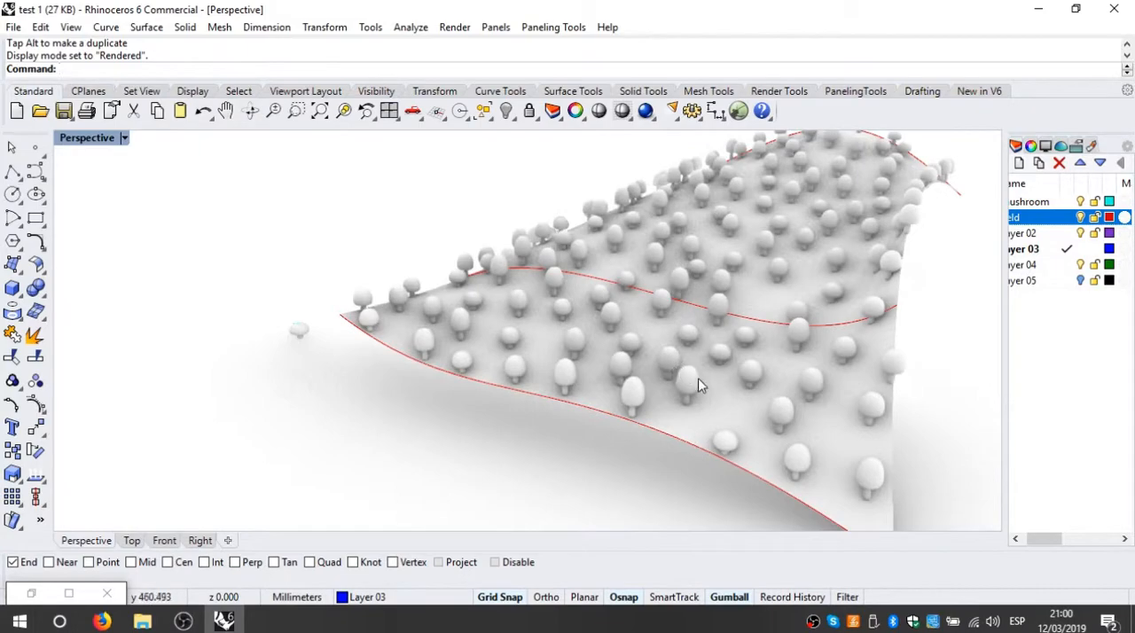
{"action": "right_click_drag", "start_coordinate": [698, 386], "coordinate": [408, 348]}
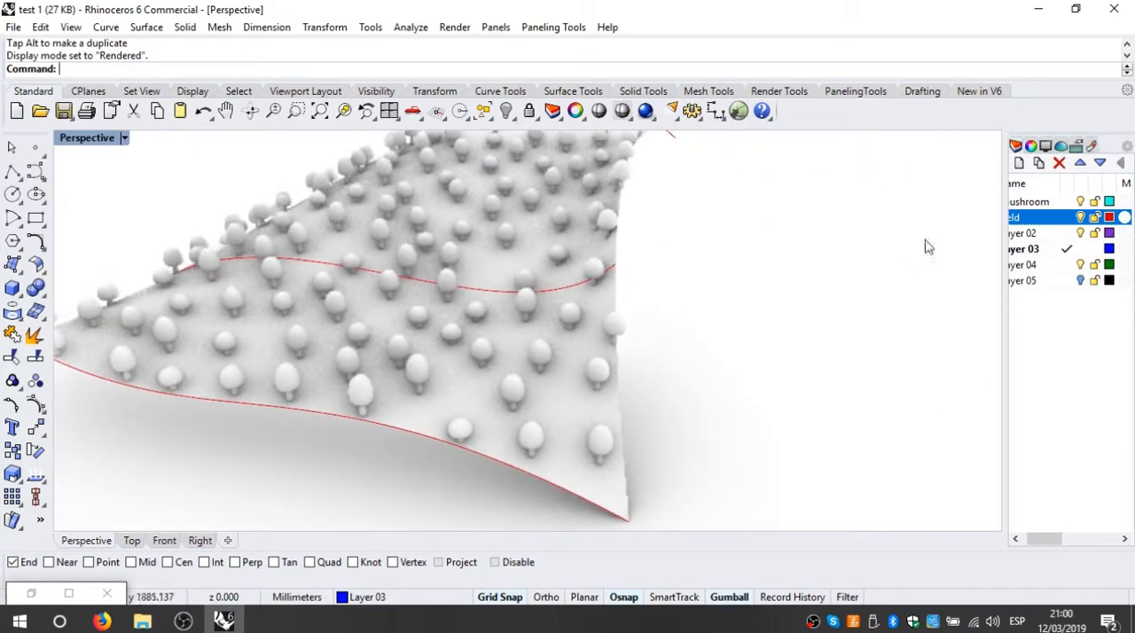
Step: Move the baked field surface to Layer 04 and hide the field layer that holds the curves
{"action": "left_click_drag", "start_coordinate": [1064, 545], "coordinate": [1031, 545]}
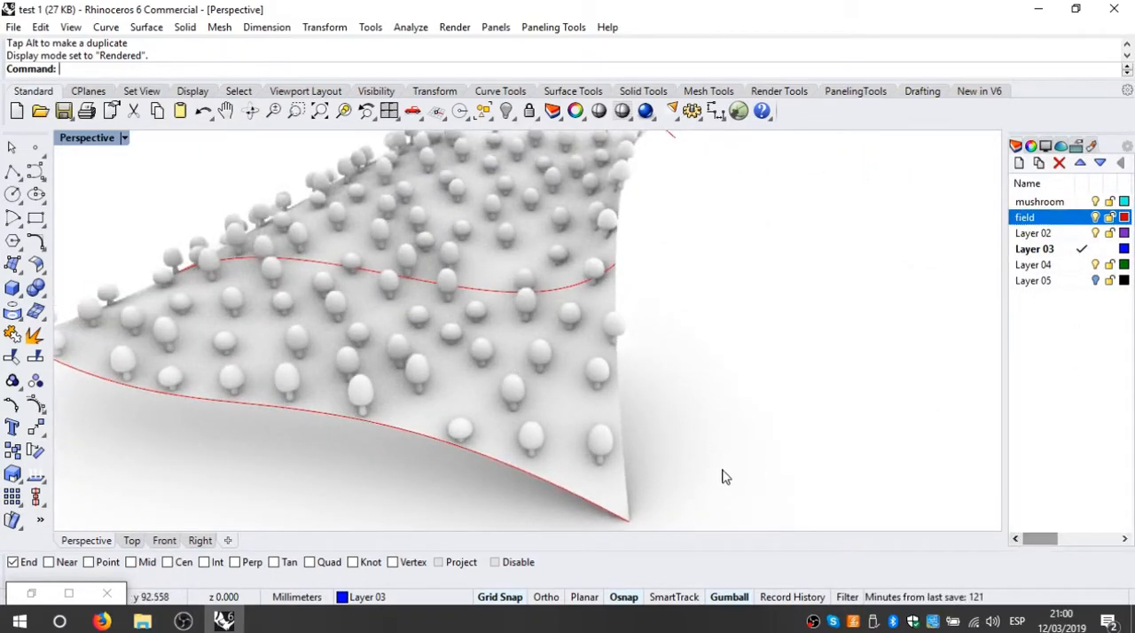
{"action": "left_click", "coordinate": [572, 494]}
{"action": "key", "text": "Escape"}
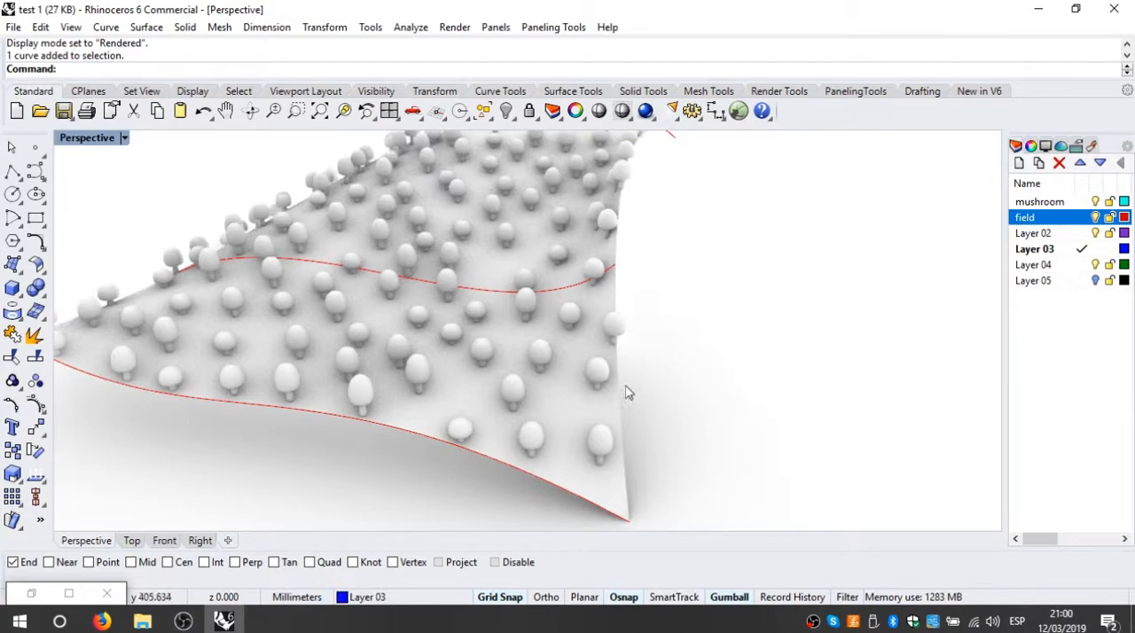
{"action": "left_click", "coordinate": [581, 441]}
{"action": "left_click", "coordinate": [374, 597]}
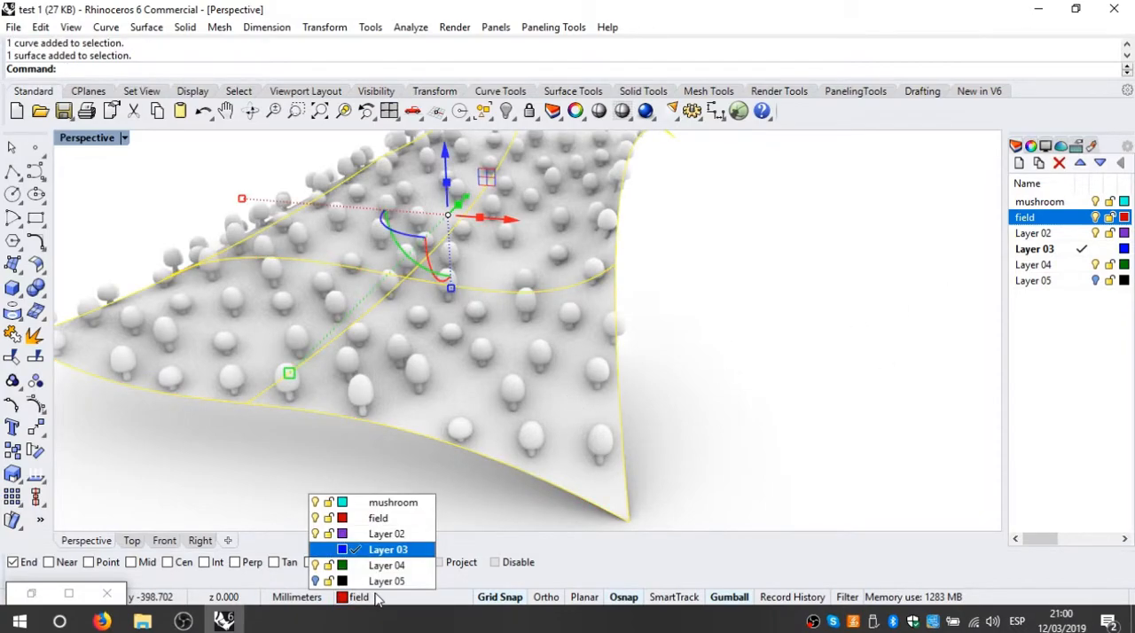
{"action": "left_click", "coordinate": [390, 566]}
{"action": "left_click", "coordinate": [782, 416]}
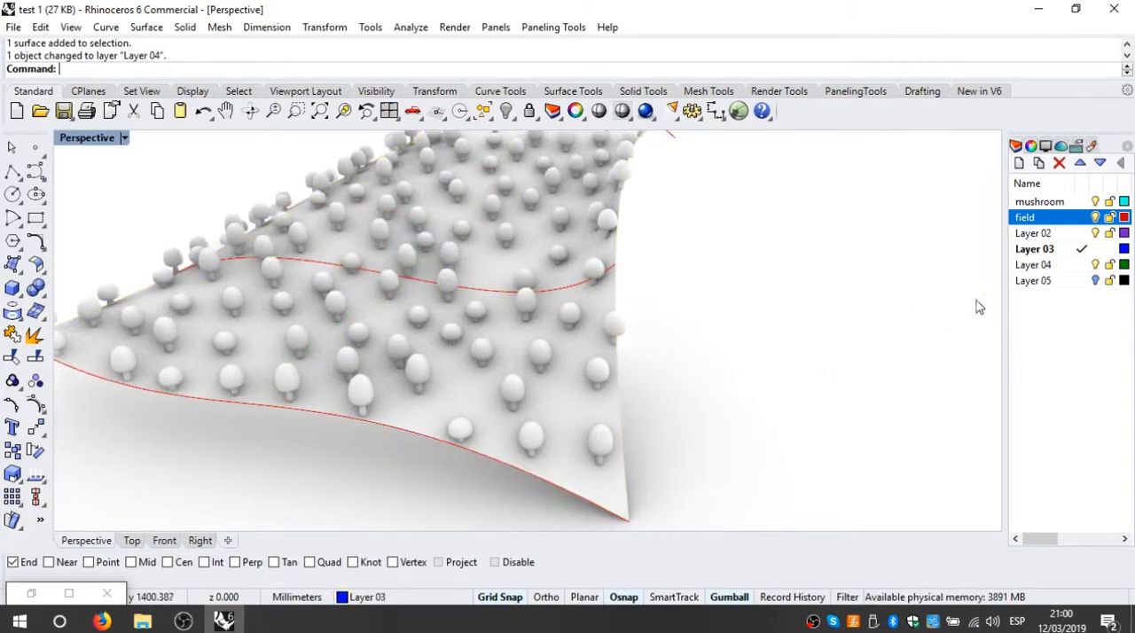
{"action": "left_click", "coordinate": [1096, 217]}
{"action": "right_click_drag", "start_coordinate": [727, 350], "coordinate": [569, 388]}
{"action": "scroll", "coordinate": [569, 383], "scroll_direction": "up", "scroll_amount": 3}
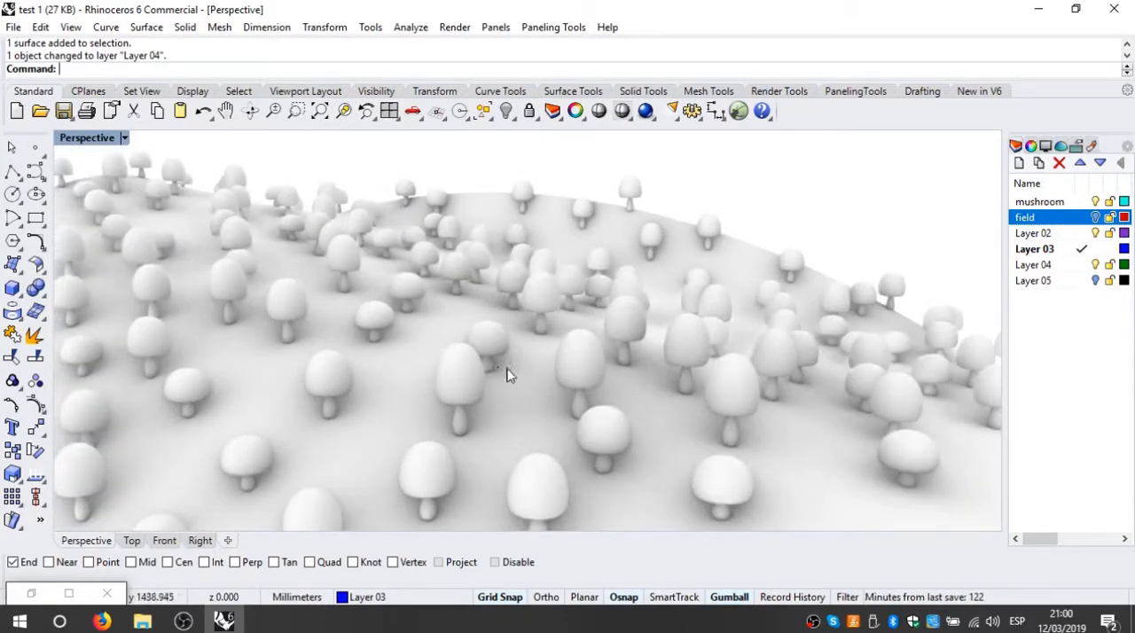
Step: Widen the side panel, open the material editor and add a Custom material
{"action": "left_click_drag", "start_coordinate": [1002, 195], "coordinate": [914, 193]}
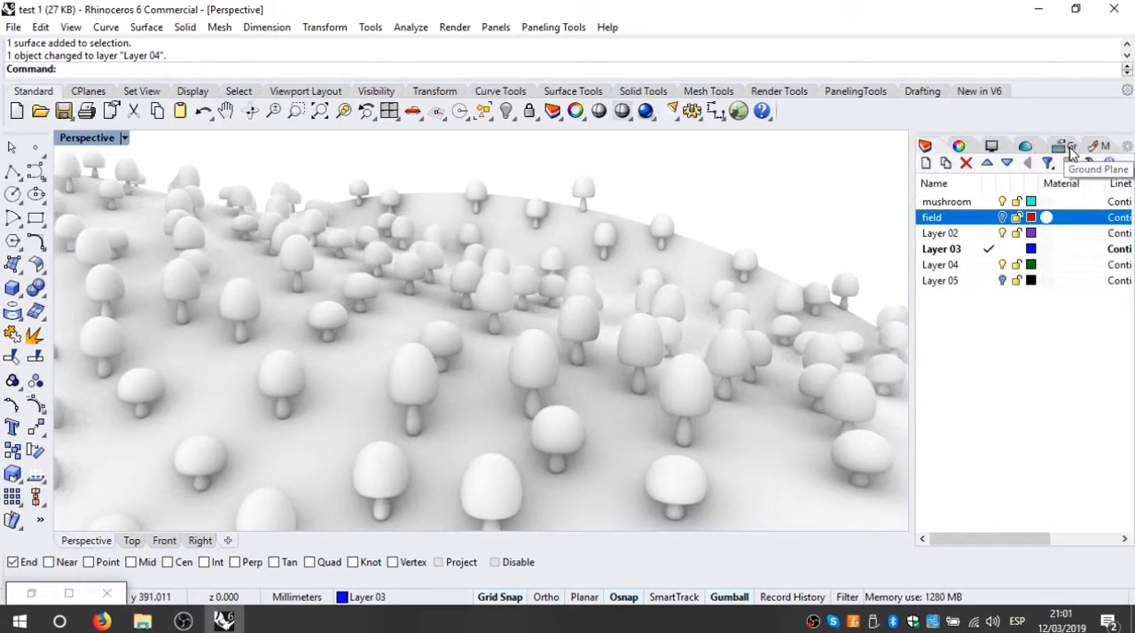
{"action": "left_click", "coordinate": [1098, 146]}
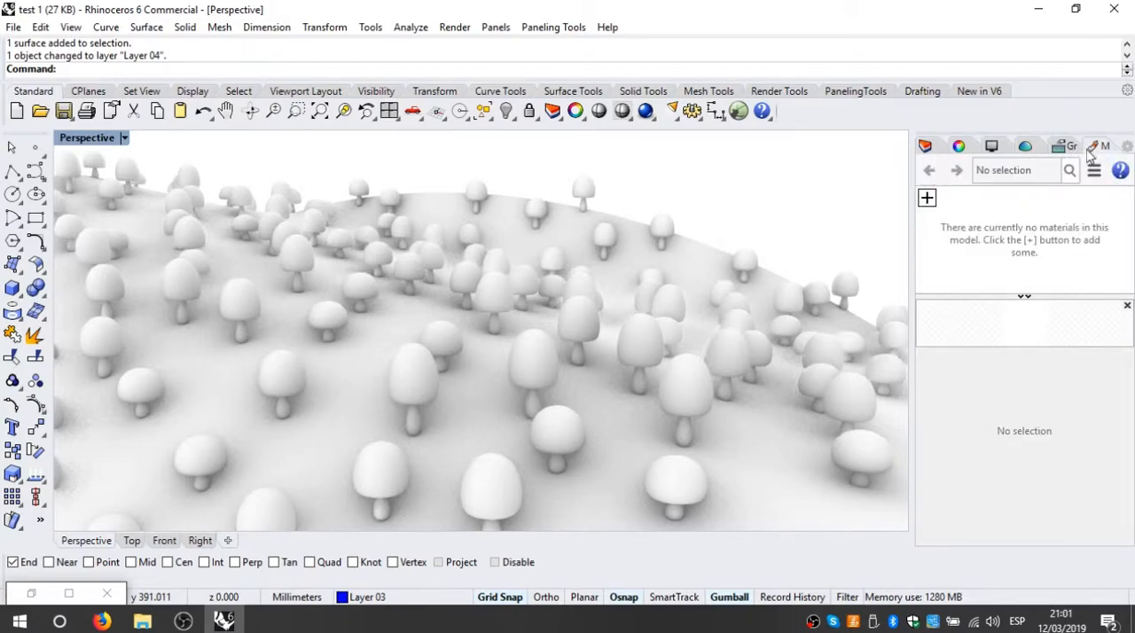
{"action": "left_click", "coordinate": [928, 198]}
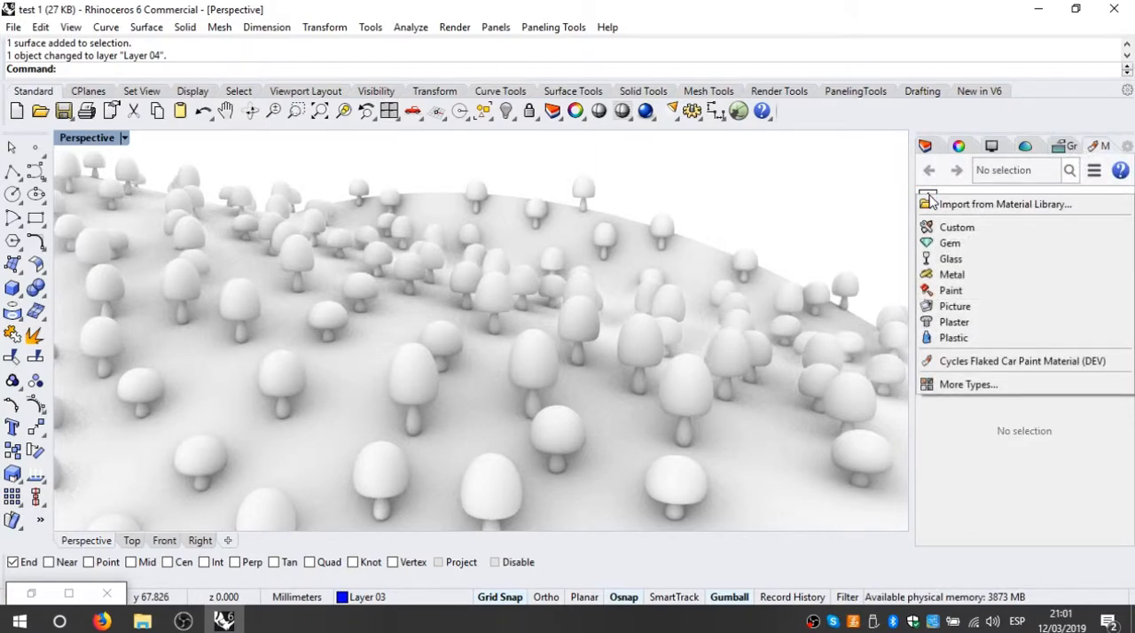
{"action": "left_click", "coordinate": [992, 232]}
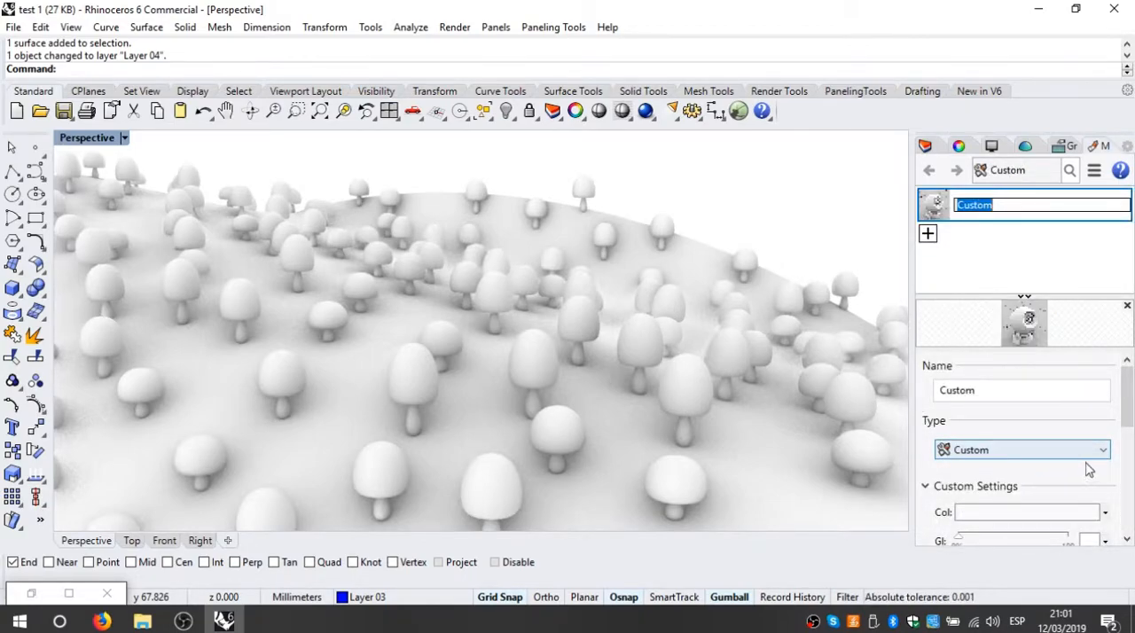
Step: Set the Custom material's color to pale khaki (RGB 232, 227, 167) and assign it to the field surface
{"action": "left_click", "coordinate": [1018, 512]}
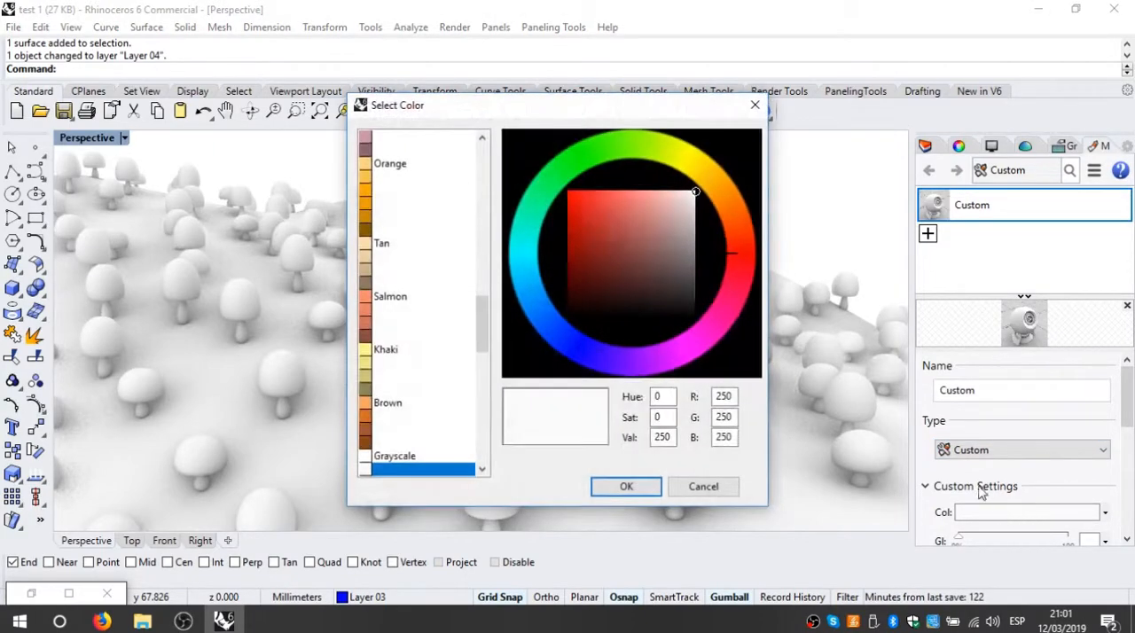
{"action": "left_click", "coordinate": [366, 259]}
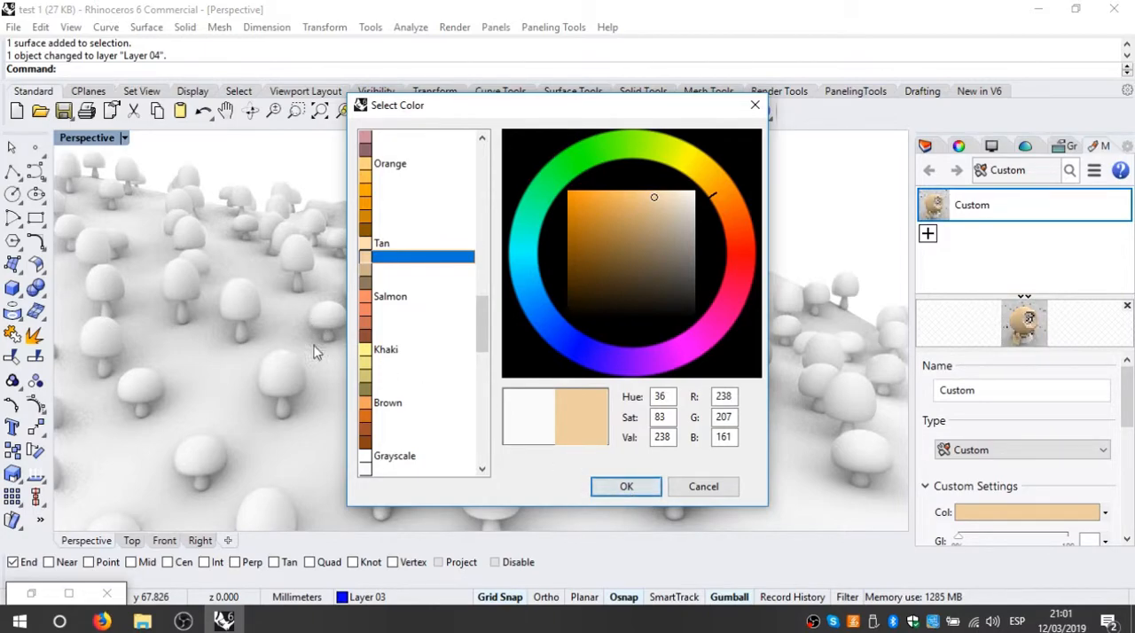
{"action": "left_click", "coordinate": [370, 352]}
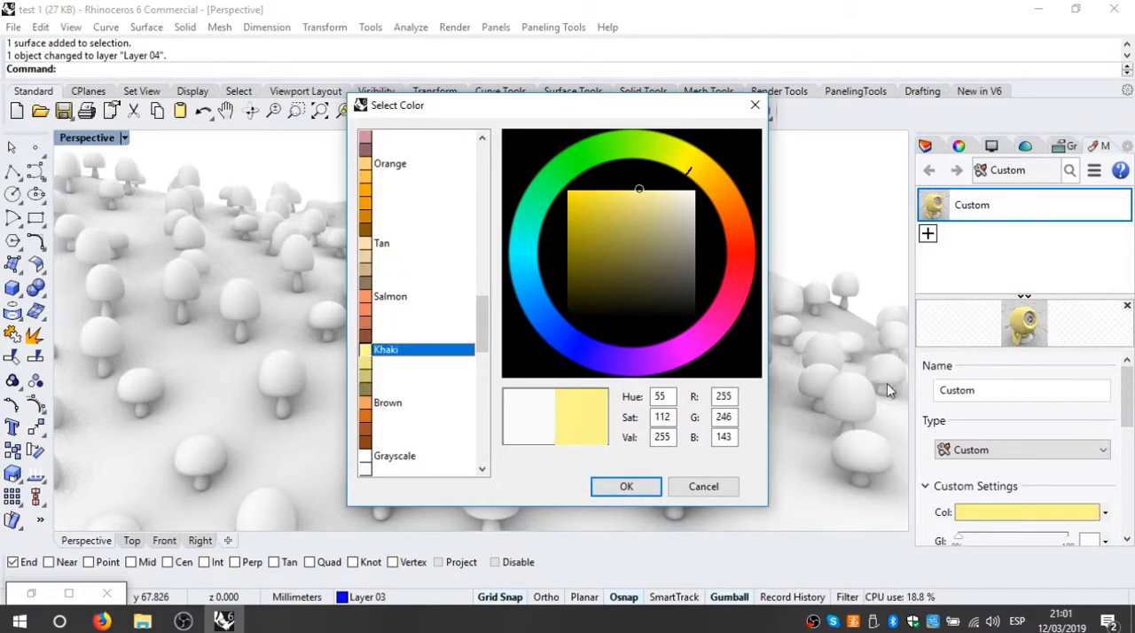
{"action": "mouse_move", "coordinate": [642, 200]}
{"action": "left_mouse_down"}
{"action": "mouse_move", "coordinate": [675, 198]}
{"action": "mouse_move", "coordinate": [641, 213]}
{"action": "mouse_move", "coordinate": [660, 201]}
{"action": "left_mouse_up"}
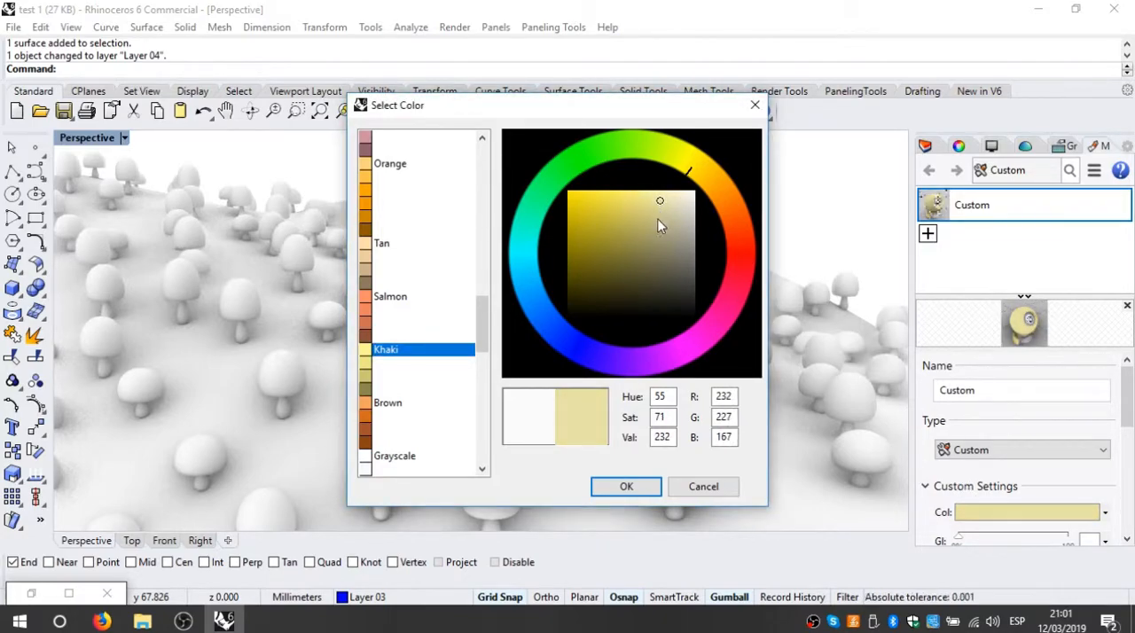
{"action": "left_click", "coordinate": [626, 486]}
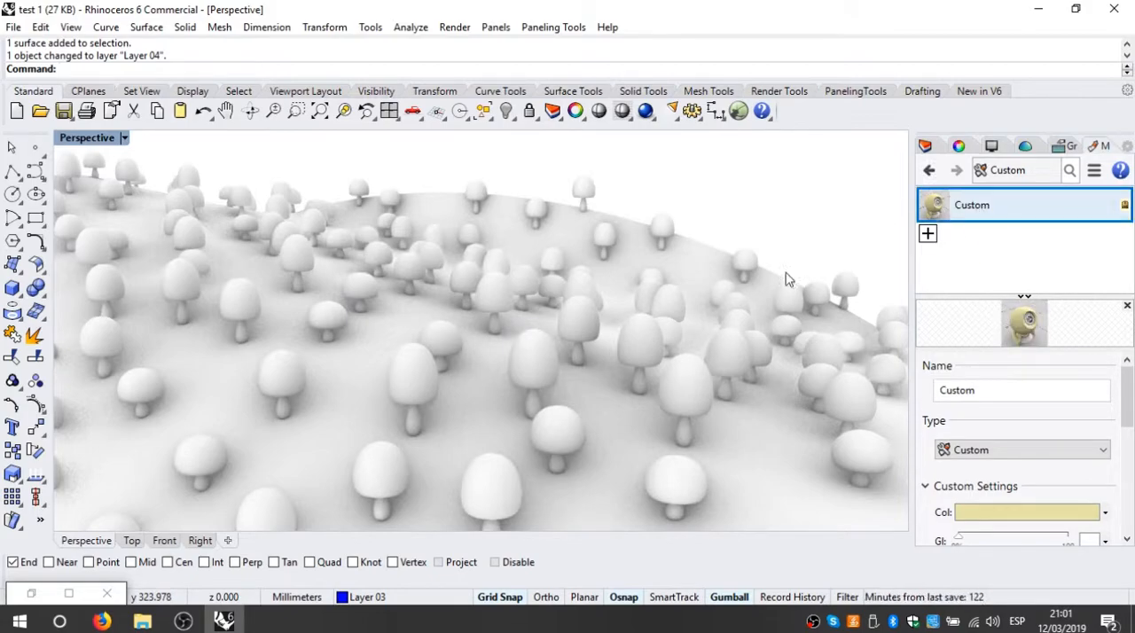
{"action": "left_click_drag", "start_coordinate": [609, 414], "coordinate": [608, 414]}
{"action": "left_click", "coordinate": [820, 180]}
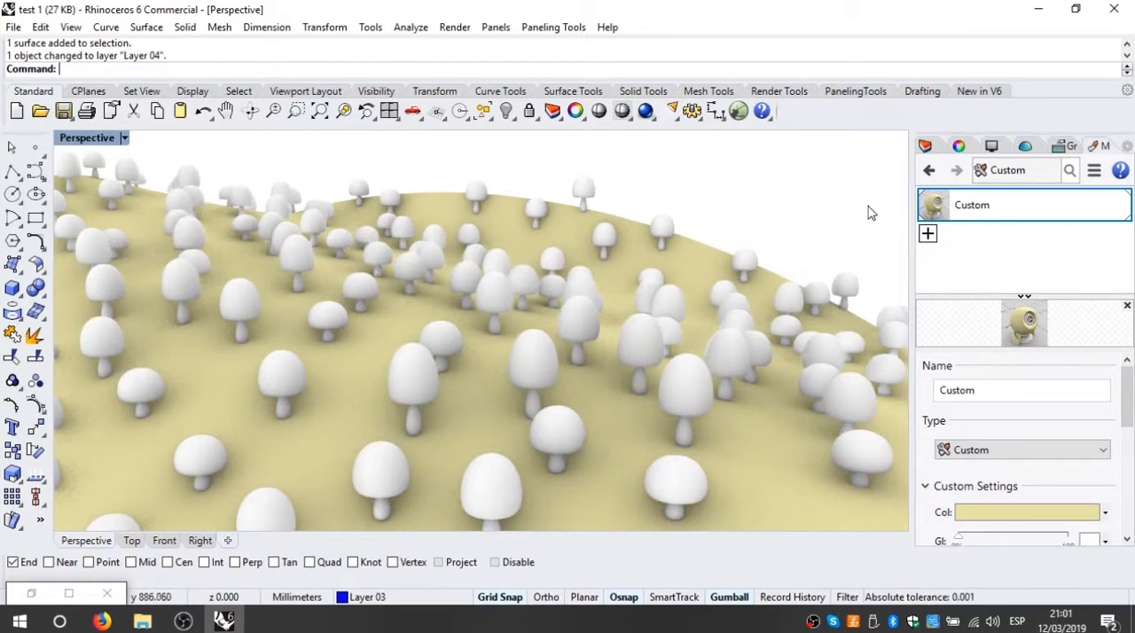
Step: Add a second material, set its type to Metal and assign it to the baked mushrooms
{"action": "left_click", "coordinate": [929, 234]}
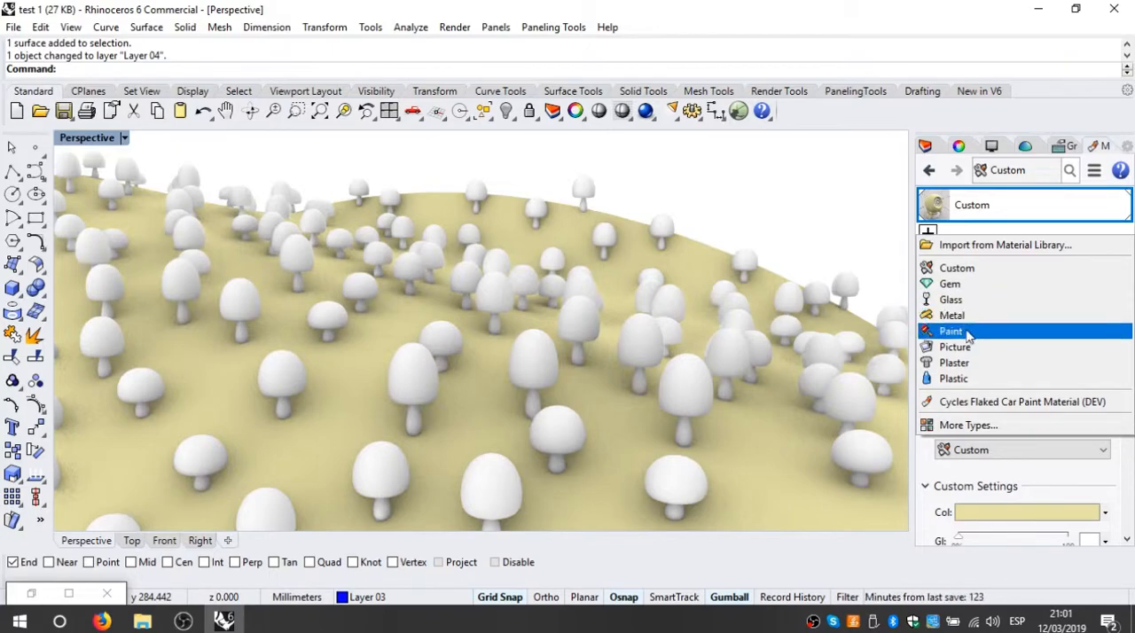
{"action": "left_click", "coordinate": [972, 268]}
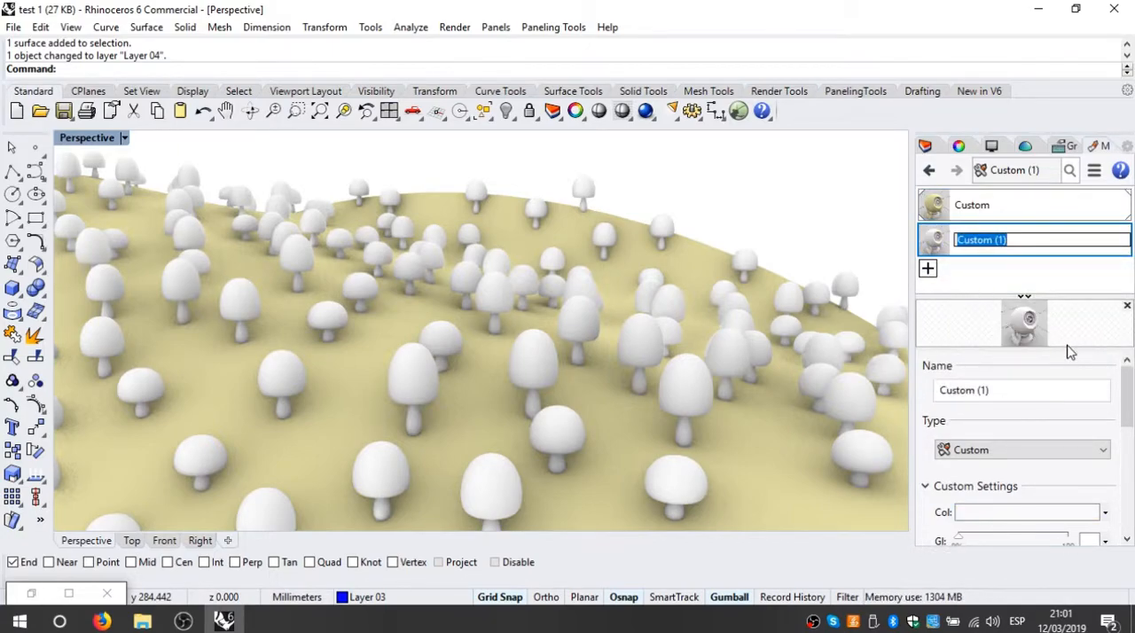
{"action": "left_click", "coordinate": [1100, 452]}
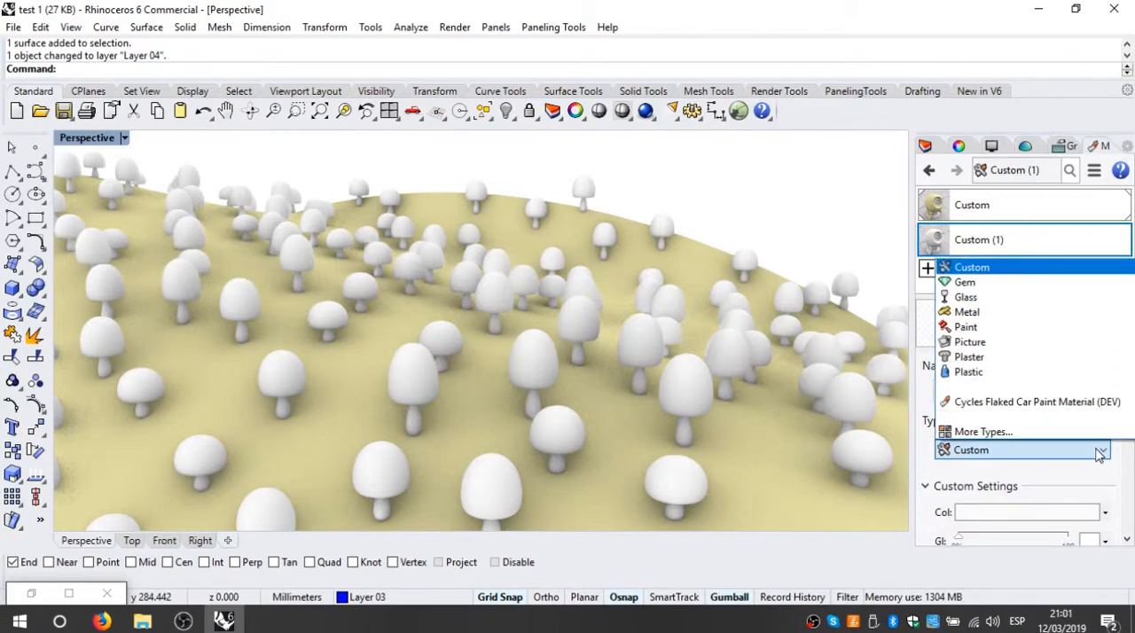
{"action": "left_click", "coordinate": [1008, 312]}
{"action": "left_click_drag", "start_coordinate": [1008, 253], "coordinate": [649, 332]}
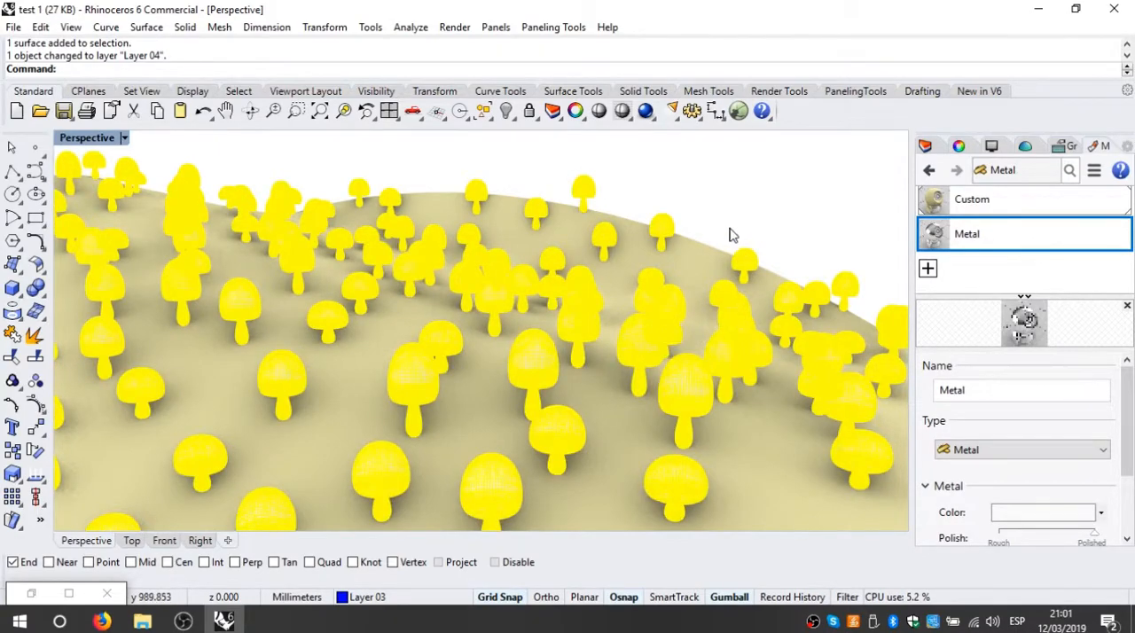
Step: Delete the baked field surface and all baked mushrooms, and set the Perspective view's display mode to Shaded
{"action": "right_click_drag", "start_coordinate": [671, 405], "coordinate": [602, 330]}
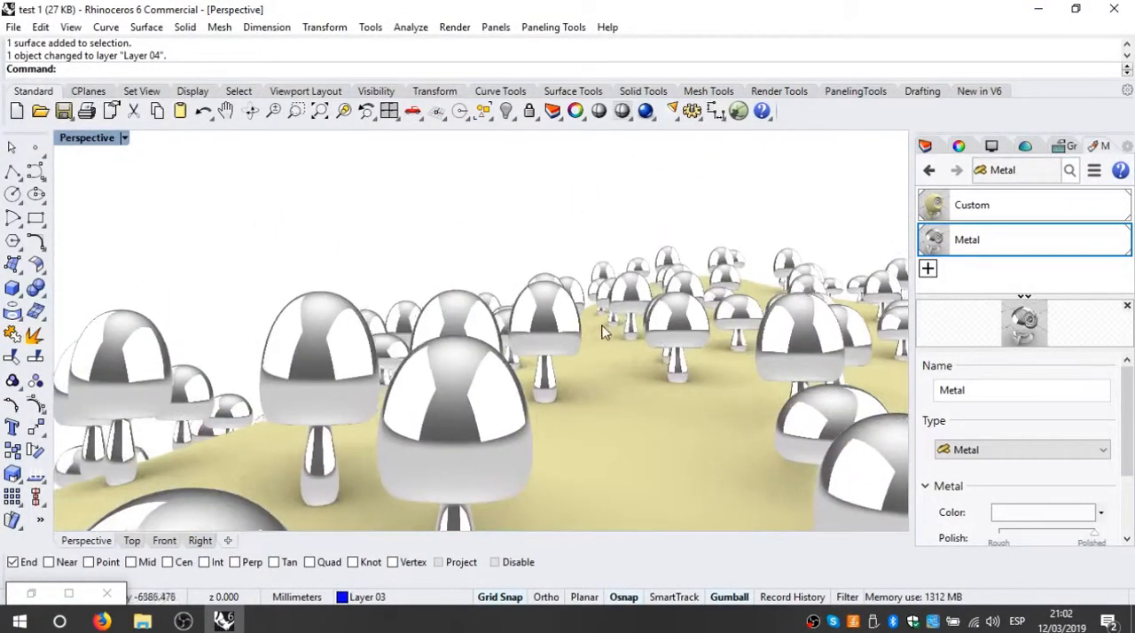
{"action": "scroll", "coordinate": [586, 340], "scroll_direction": "down", "scroll_amount": 5}
{"action": "right_click_drag", "start_coordinate": [415, 388], "coordinate": [721, 393]}
{"action": "right_click_drag", "start_coordinate": [579, 331], "coordinate": [493, 369], "text": "shift"}
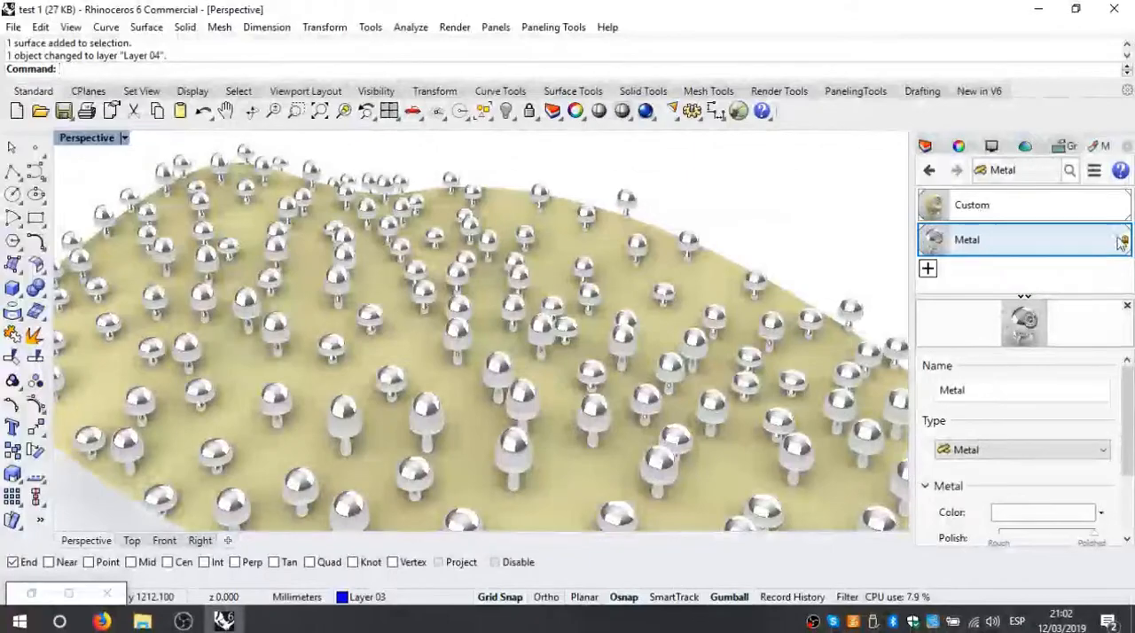
{"action": "right_click_drag", "start_coordinate": [680, 363], "coordinate": [603, 399]}
{"action": "scroll", "coordinate": [638, 421], "scroll_direction": "down", "scroll_amount": 5}
{"action": "left_click_drag", "start_coordinate": [745, 191], "coordinate": [484, 453]}
{"action": "key", "text": "Delete"}
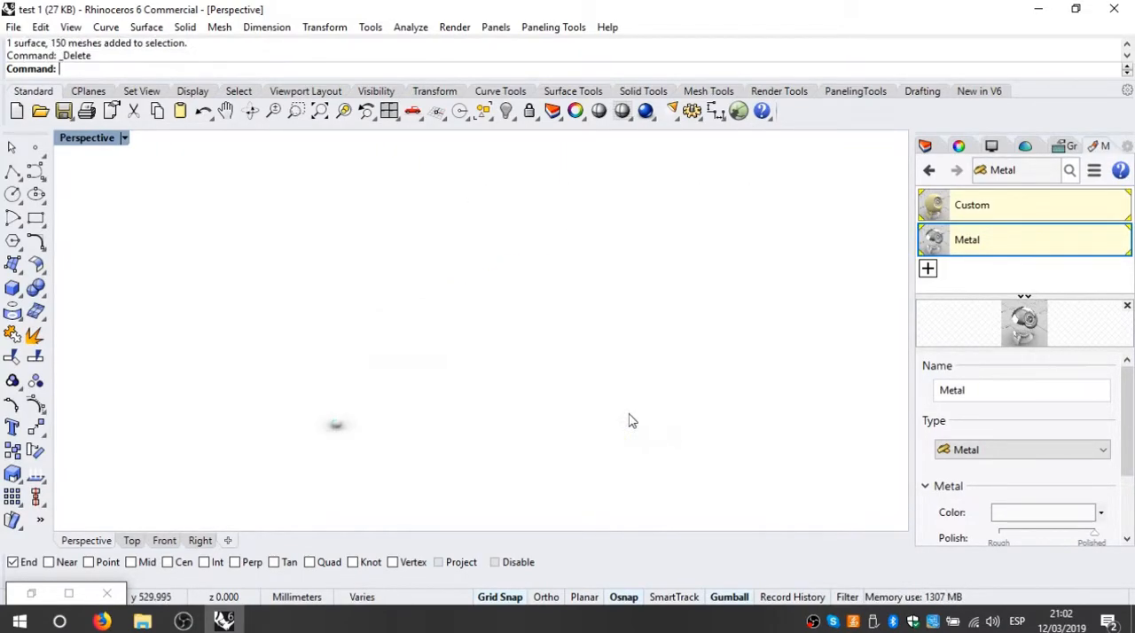
{"action": "left_click", "coordinate": [124, 139]}
{"action": "left_click", "coordinate": [174, 111]}
Step: Fit the Rhino window to half of the screen with a narrower side panel and reopen Grasshopper beside it
{"action": "double_click", "coordinate": [452, 12]}
{"action": "left_click_drag", "start_coordinate": [461, 12], "coordinate": [3, 18]}
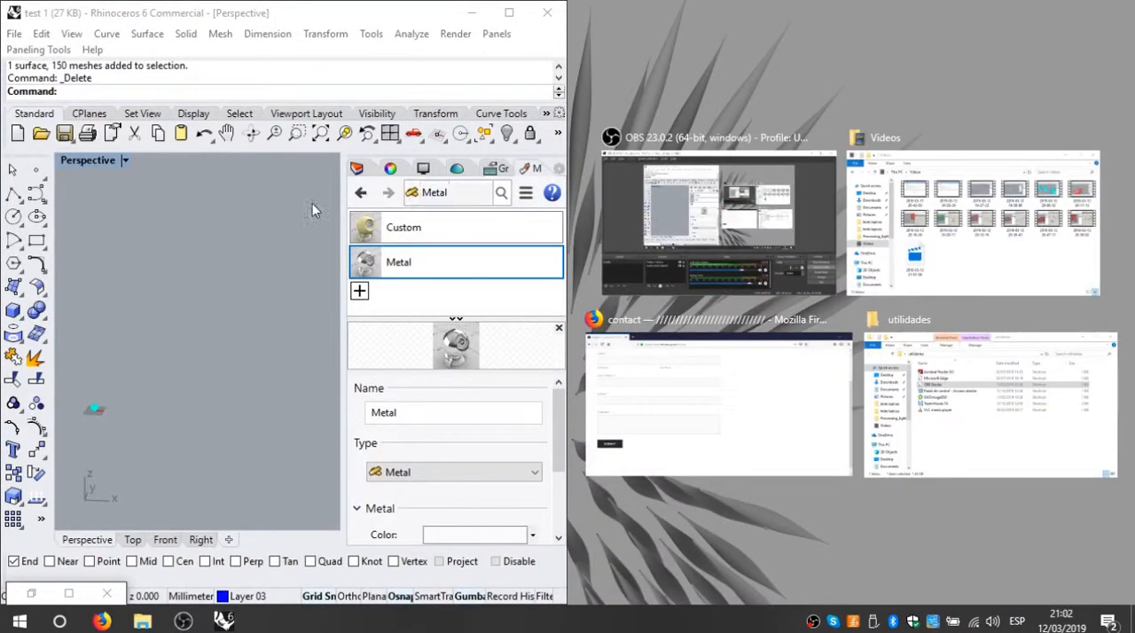
{"action": "left_click", "coordinate": [313, 203]}
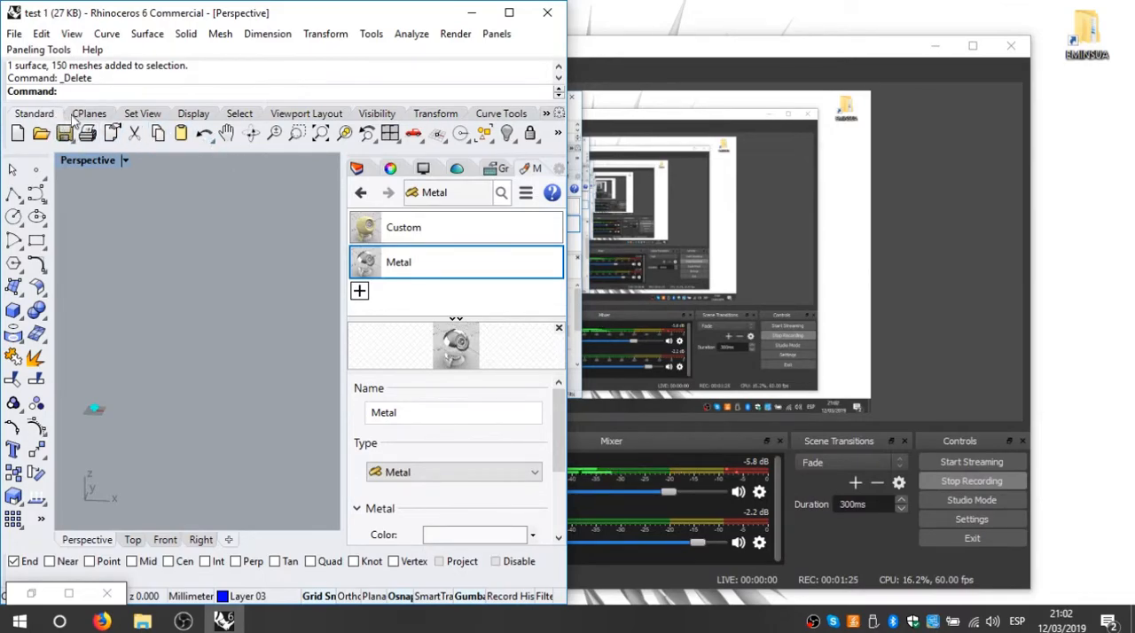
{"action": "left_click_drag", "start_coordinate": [496, 258], "coordinate": [493, 261]}
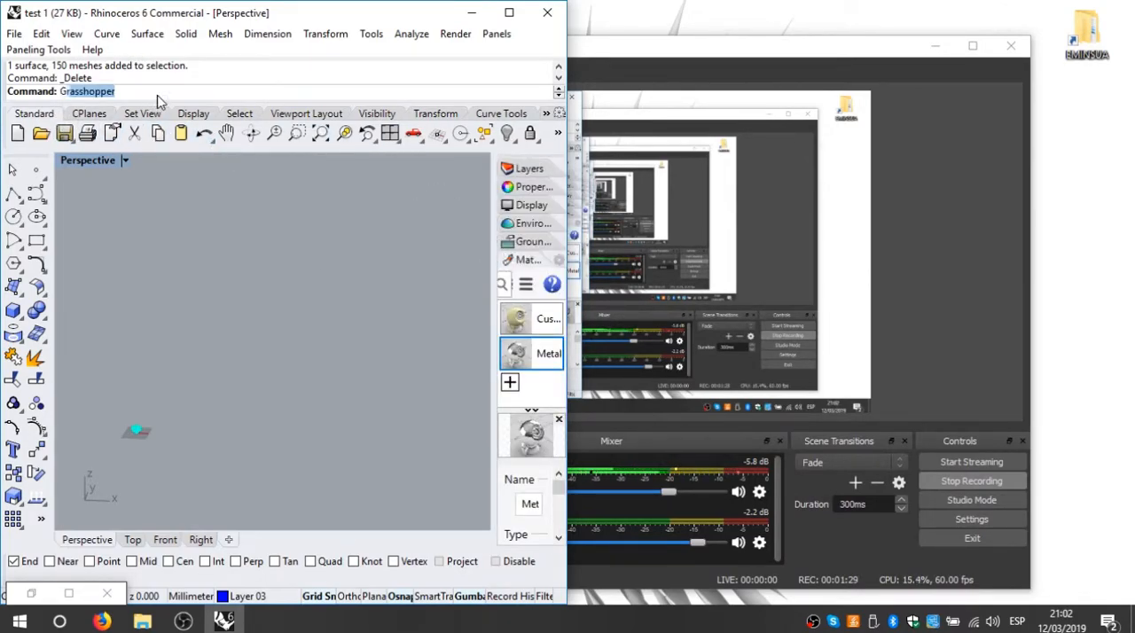
{"action": "key", "text": "Return"}
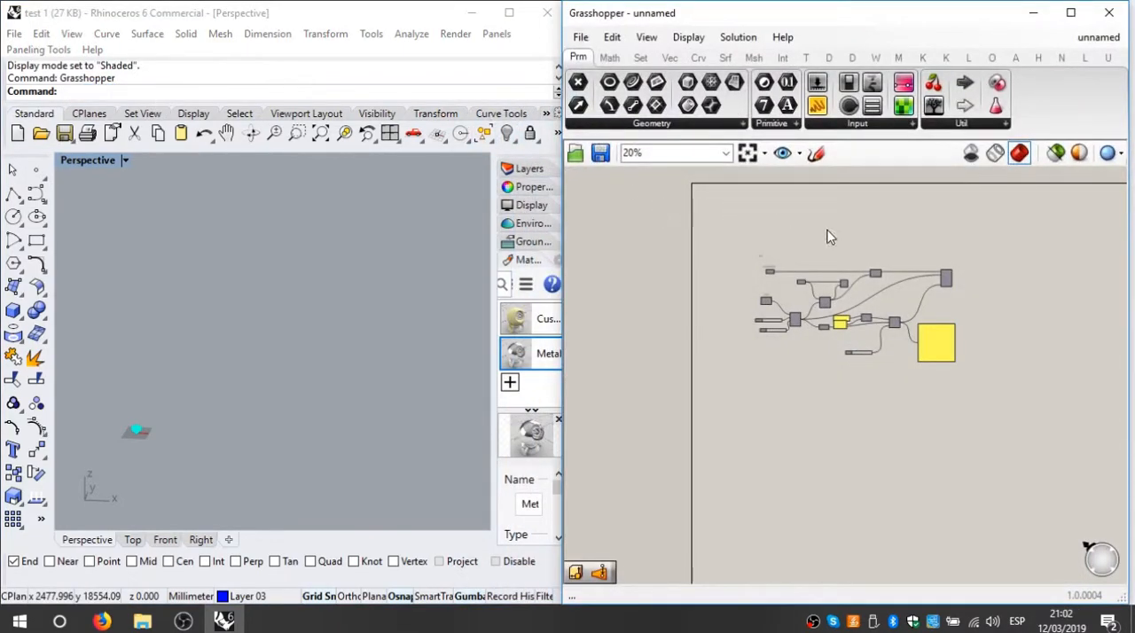
Step: Turn on the preview of the non-uniform scale component that produces the scaled mushrooms
{"action": "scroll", "coordinate": [849, 348], "scroll_direction": "up", "scroll_amount": 6}
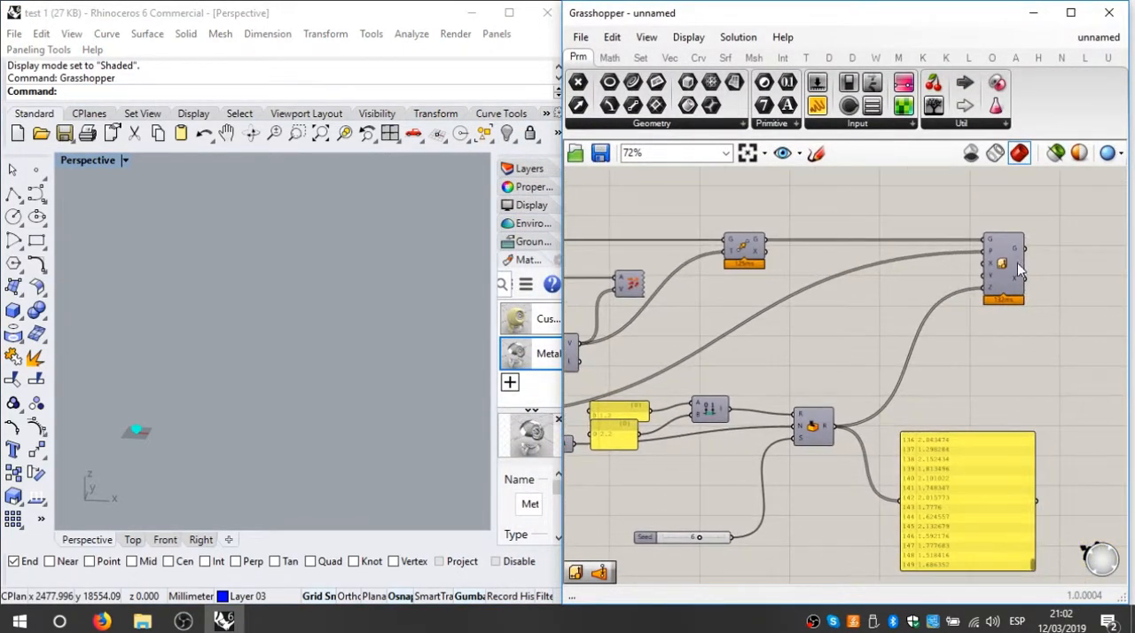
{"action": "right_click", "coordinate": [1017, 272]}
{"action": "left_click", "coordinate": [944, 298]}
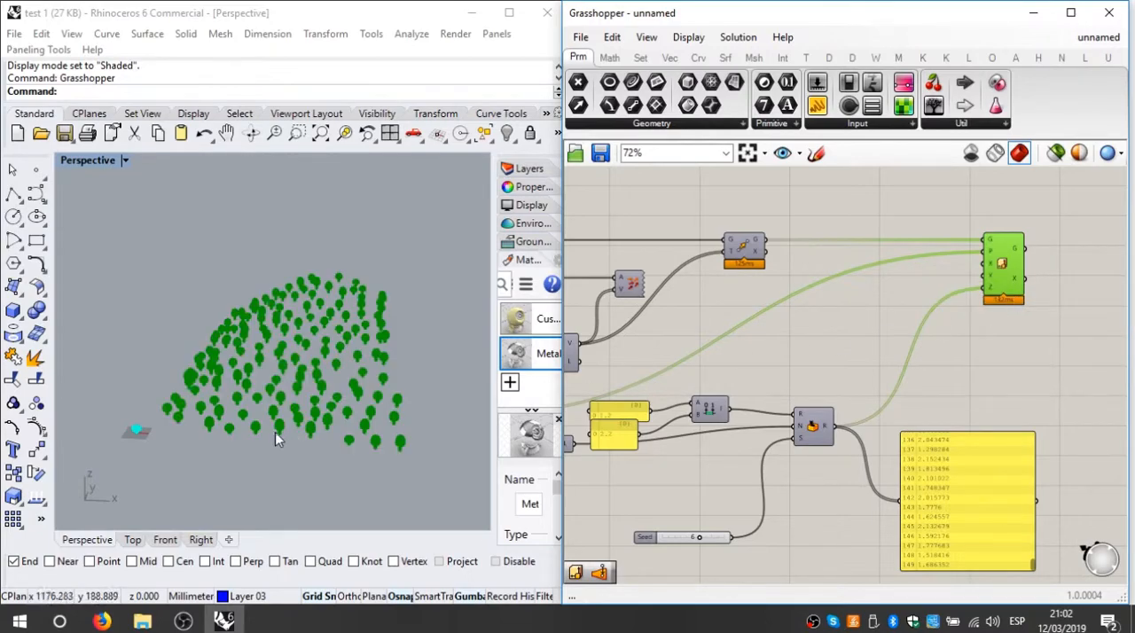
Step: Widen the side panel, open the layer list and make the field layer with the curves visible
{"action": "right_click_drag", "start_coordinate": [285, 469], "coordinate": [346, 471]}
{"action": "scroll", "coordinate": [760, 370], "scroll_direction": "down", "scroll_amount": 4}
{"action": "right_click_drag", "start_coordinate": [620, 400], "coordinate": [816, 398]}
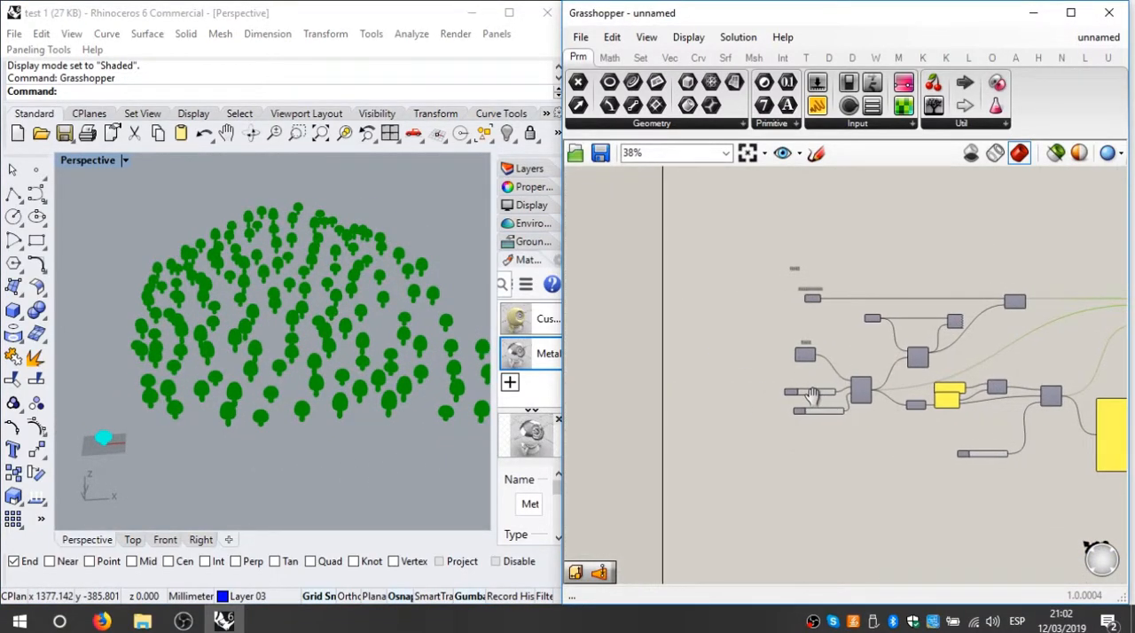
{"action": "scroll", "coordinate": [747, 330], "scroll_direction": "up", "scroll_amount": 1}
{"action": "left_click_drag", "start_coordinate": [490, 415], "coordinate": [459, 415]}
{"action": "left_click", "coordinate": [477, 187]}
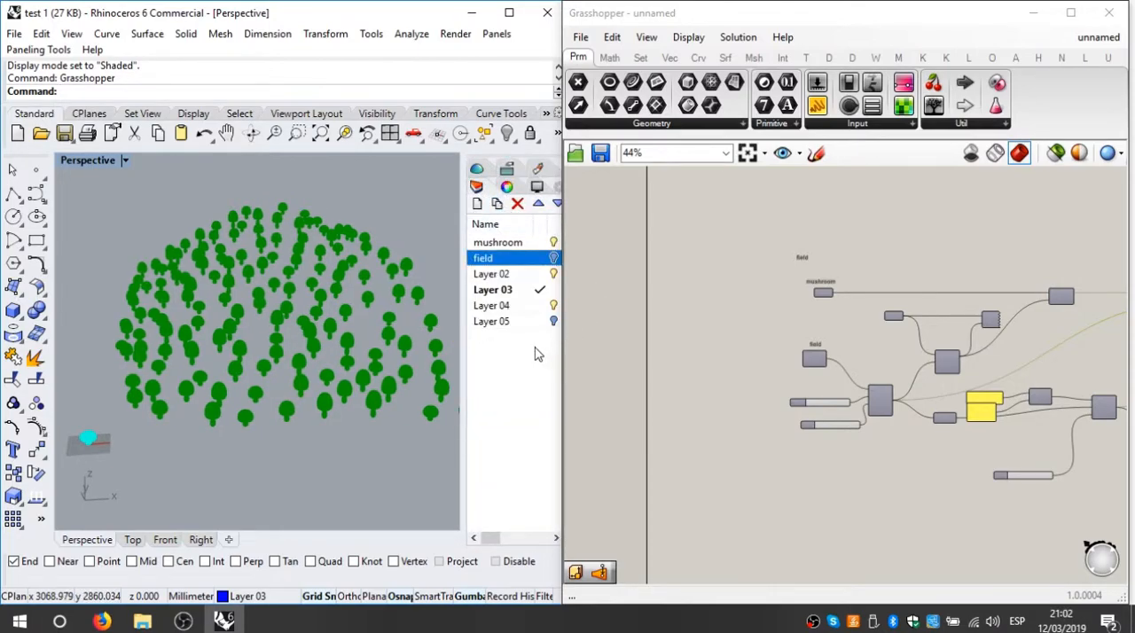
{"action": "left_click", "coordinate": [537, 354]}
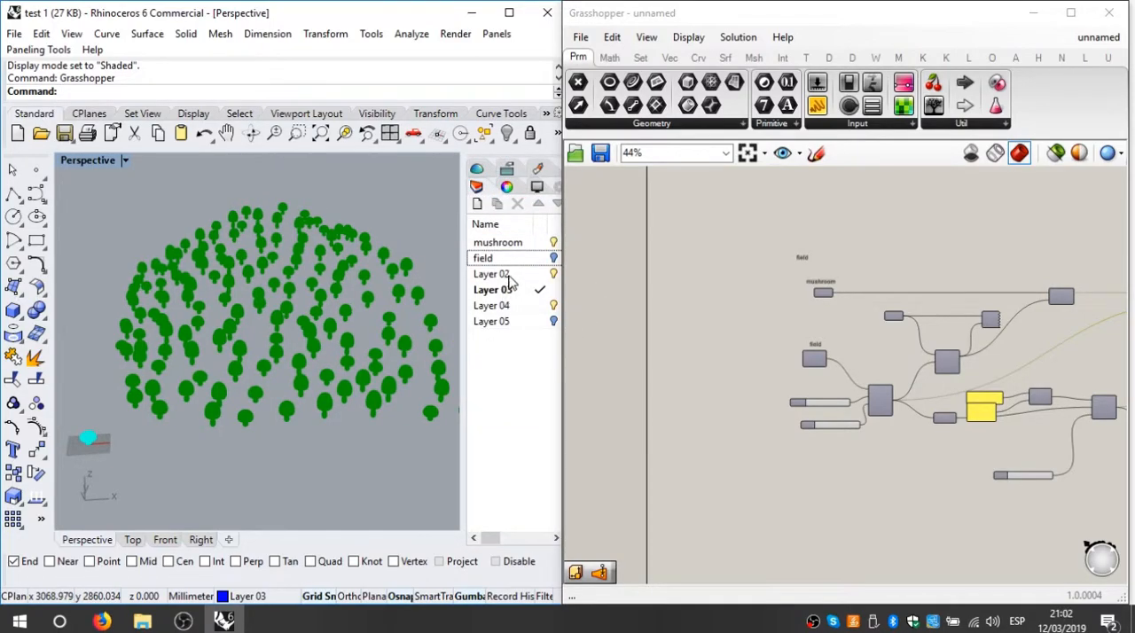
{"action": "left_click", "coordinate": [553, 258]}
Step: Select the rear field curve and move its highest control point vertically downward to reshape the lofted field
{"action": "right_click_drag", "start_coordinate": [315, 461], "coordinate": [272, 404]}
{"action": "scroll", "coordinate": [275, 399], "scroll_direction": "up", "scroll_amount": 2}
{"action": "left_click", "coordinate": [387, 257]}
{"action": "right_click_drag", "start_coordinate": [275, 355], "coordinate": [126, 338]}
{"action": "left_click_drag", "start_coordinate": [373, 289], "coordinate": [225, 313]}
{"action": "right_click_drag", "start_coordinate": [260, 399], "coordinate": [292, 324]}
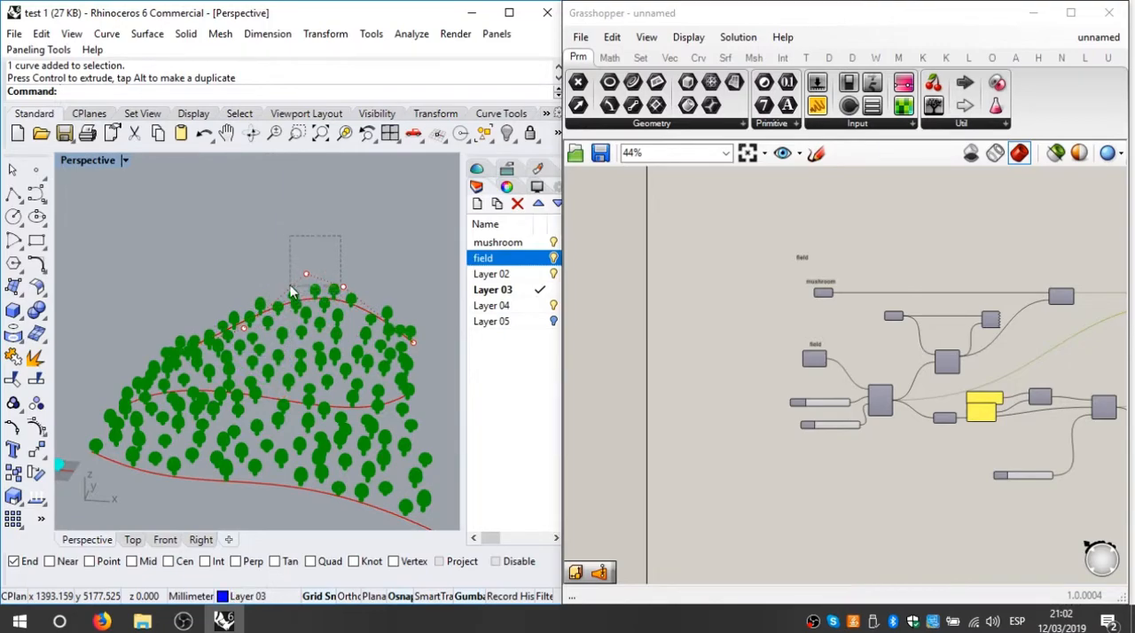
{"action": "left_click_drag", "start_coordinate": [339, 237], "coordinate": [293, 293]}
{"action": "left_click_drag", "start_coordinate": [304, 232], "coordinate": [316, 338]}
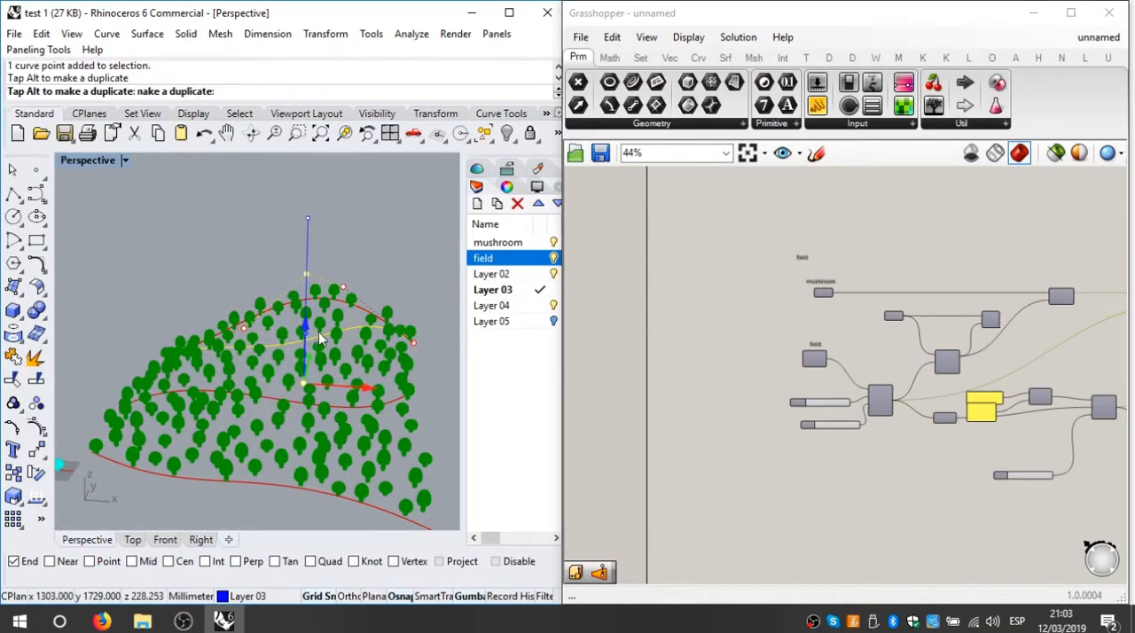
{"action": "left_click_drag", "start_coordinate": [421, 420], "coordinate": [421, 417]}
{"action": "right_click_drag", "start_coordinate": [386, 394], "coordinate": [497, 377]}
Step: Set the Count slider for the points on the field to 120 and deselect the curve's control point
{"action": "left_click", "coordinate": [820, 408]}
{"action": "scroll", "coordinate": [823, 408], "scroll_direction": "up", "scroll_amount": 8}
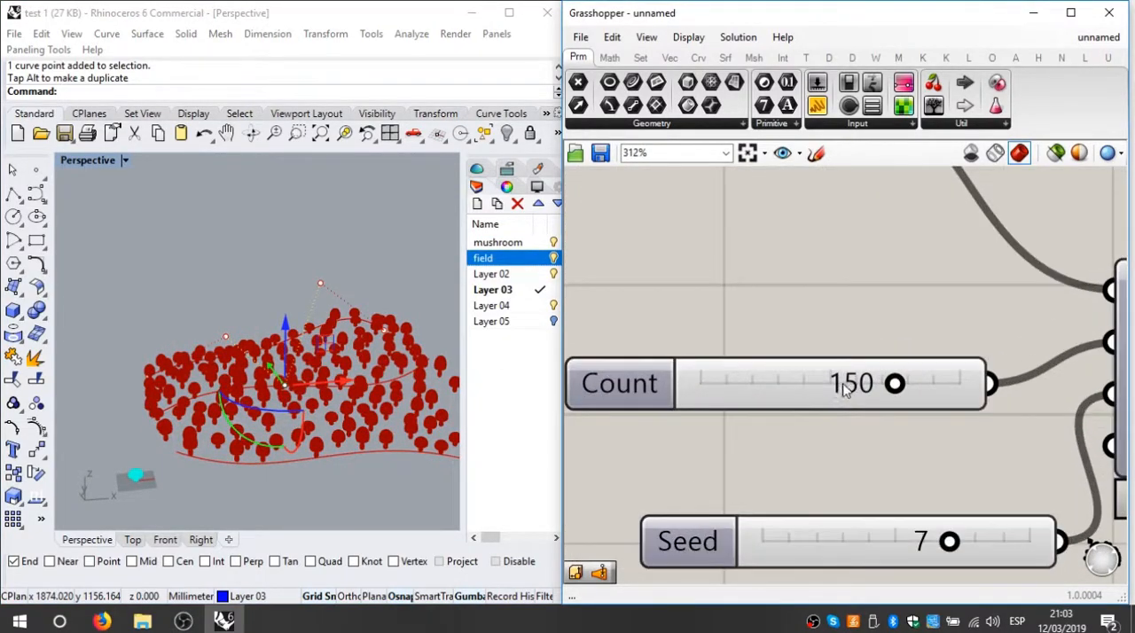
{"action": "double_click", "coordinate": [843, 383]}
{"action": "type", "text": "1"}
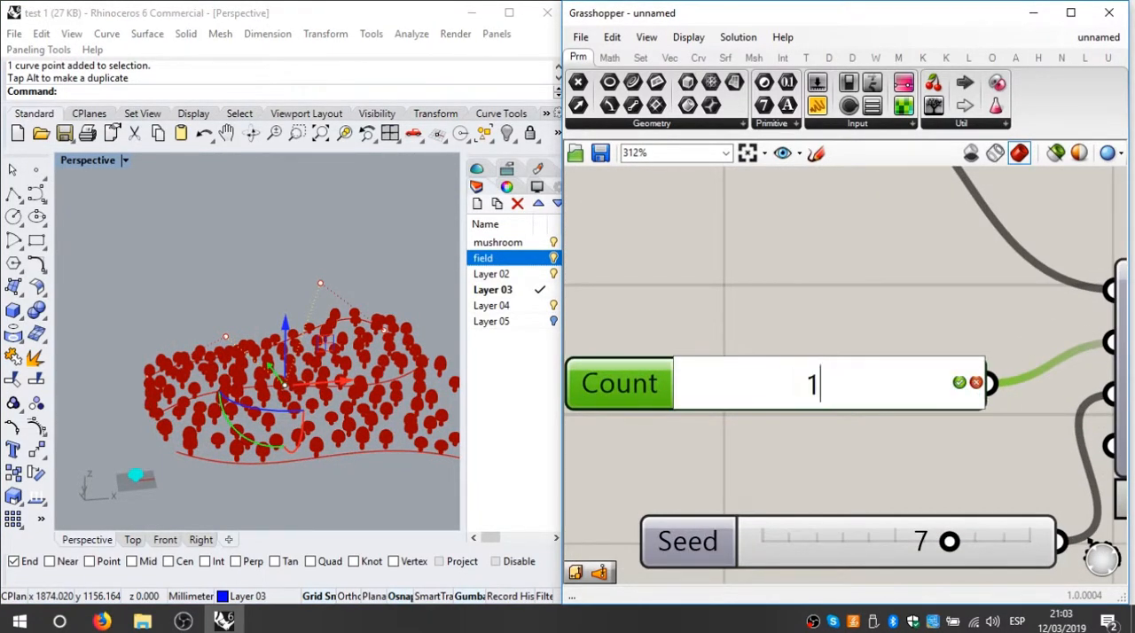
{"action": "type", "text": "20"}
{"action": "key", "text": "Return"}
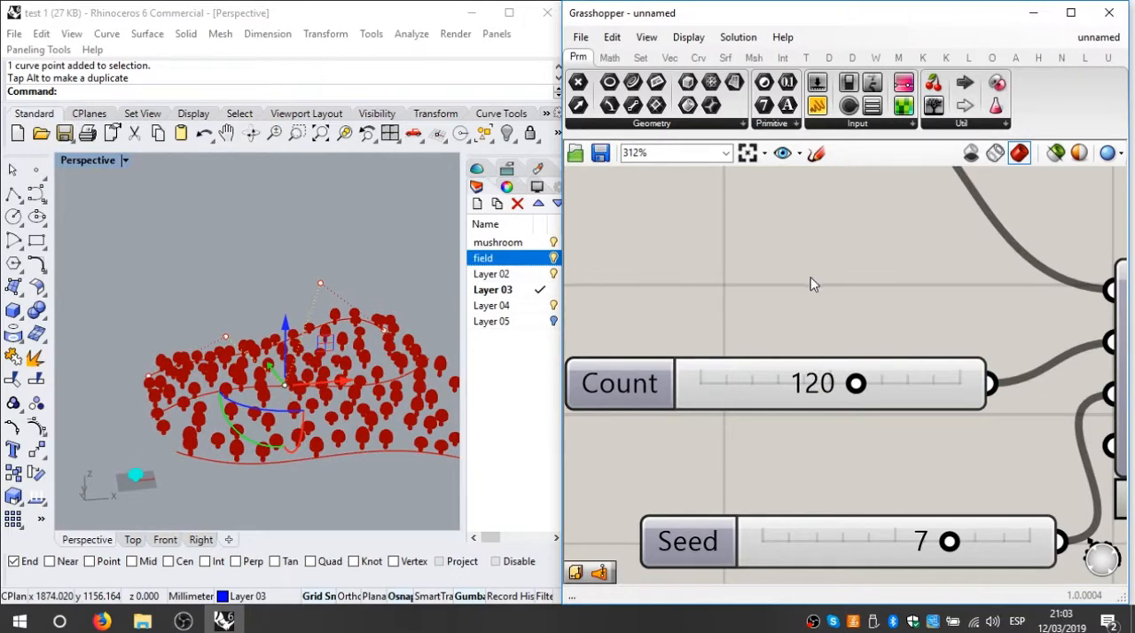
{"action": "scroll", "coordinate": [814, 284], "scroll_direction": "down", "scroll_amount": 8}
{"action": "left_click", "coordinate": [301, 332]}
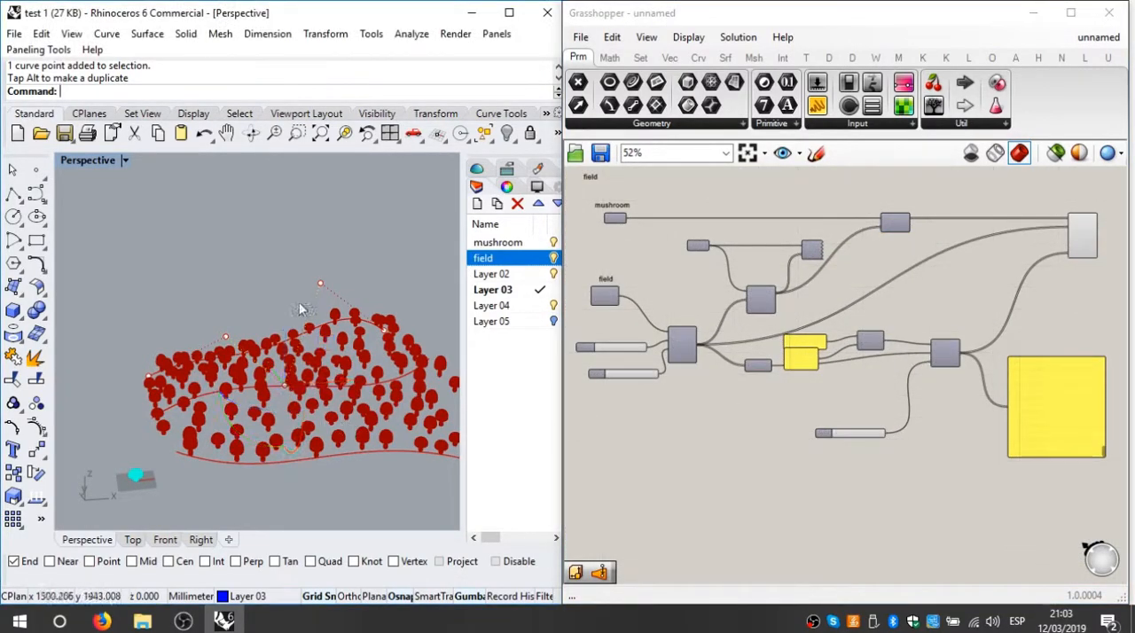
Step: Set the panel holding the upper bound of the random scale domain to 5
{"action": "scroll", "coordinate": [798, 364], "scroll_direction": "up", "scroll_amount": 5}
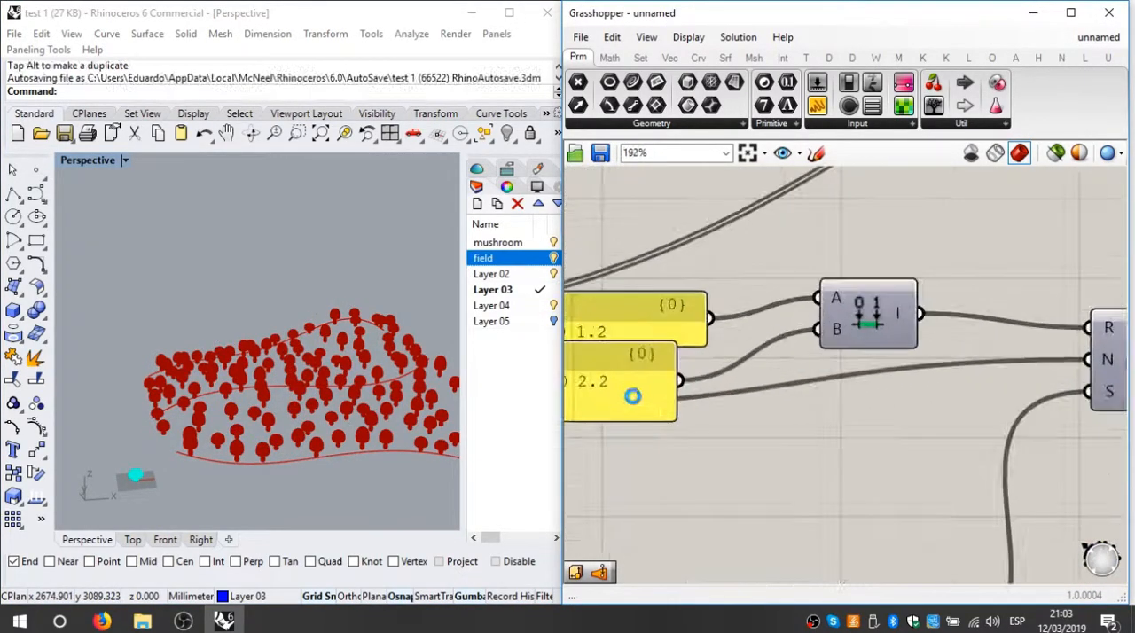
{"action": "left_click", "coordinate": [729, 397]}
{"action": "double_click", "coordinate": [729, 397]}
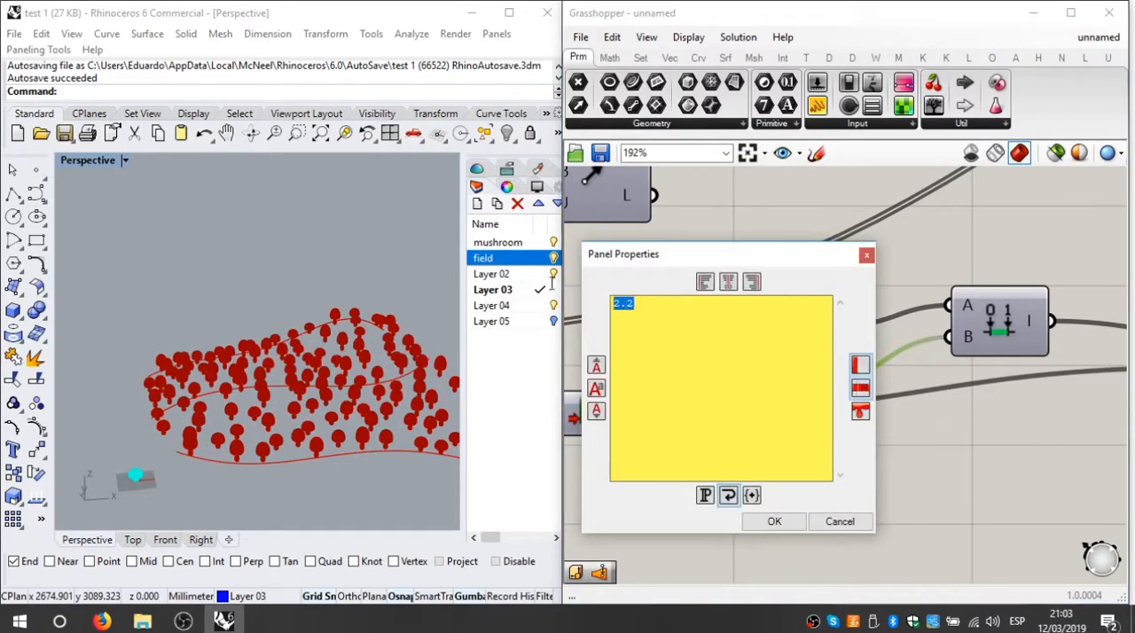
{"action": "left_click", "coordinate": [777, 523]}
{"action": "scroll", "coordinate": [780, 475], "scroll_direction": "down", "scroll_amount": 4}
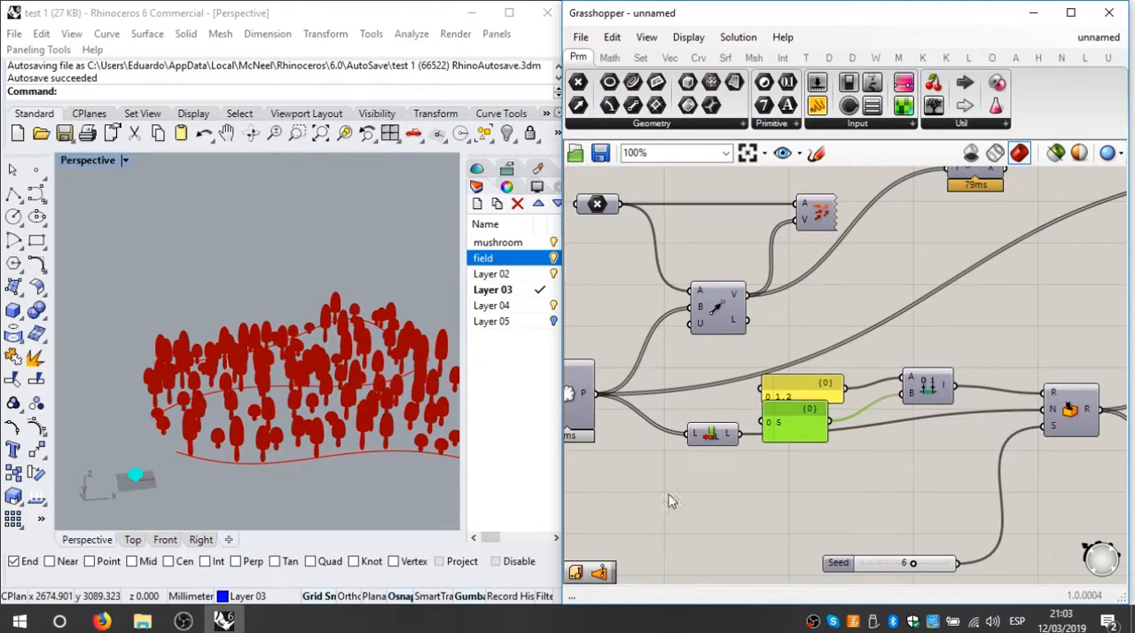
Step: Bake the scaled mushrooms from the non-uniform scale component onto Layer 03 with the colour by layer
{"action": "right_click_drag", "start_coordinate": [284, 399], "coordinate": [328, 399]}
{"action": "scroll", "coordinate": [390, 426], "scroll_direction": "up", "scroll_amount": 5}
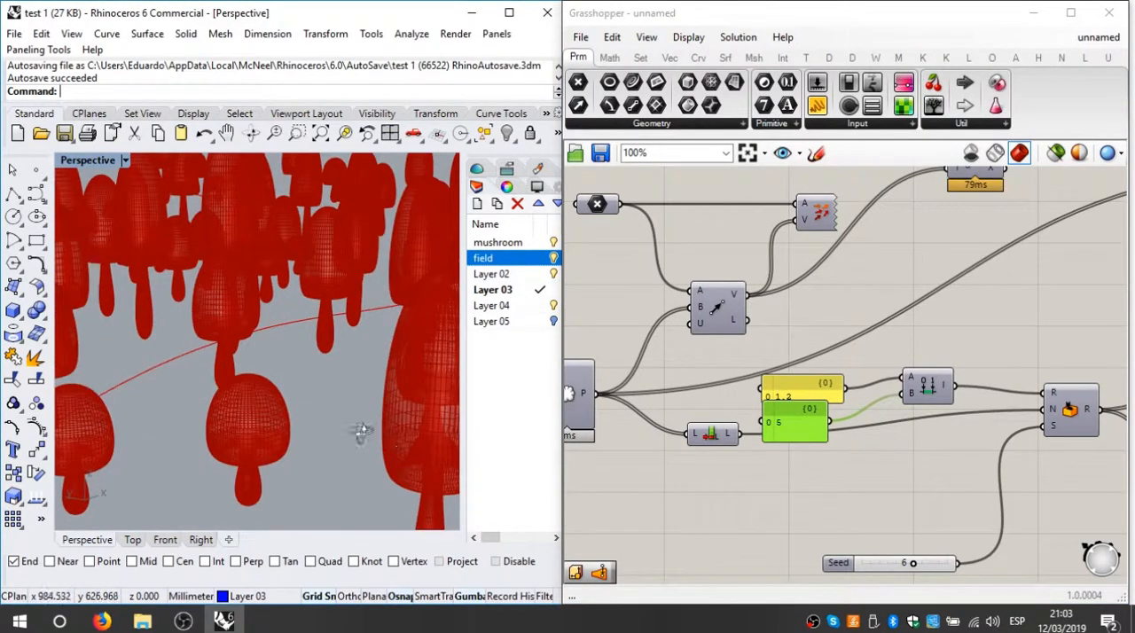
{"action": "scroll", "coordinate": [339, 435], "scroll_direction": "down", "scroll_amount": 6}
{"action": "right_click_drag", "start_coordinate": [352, 444], "coordinate": [306, 454]}
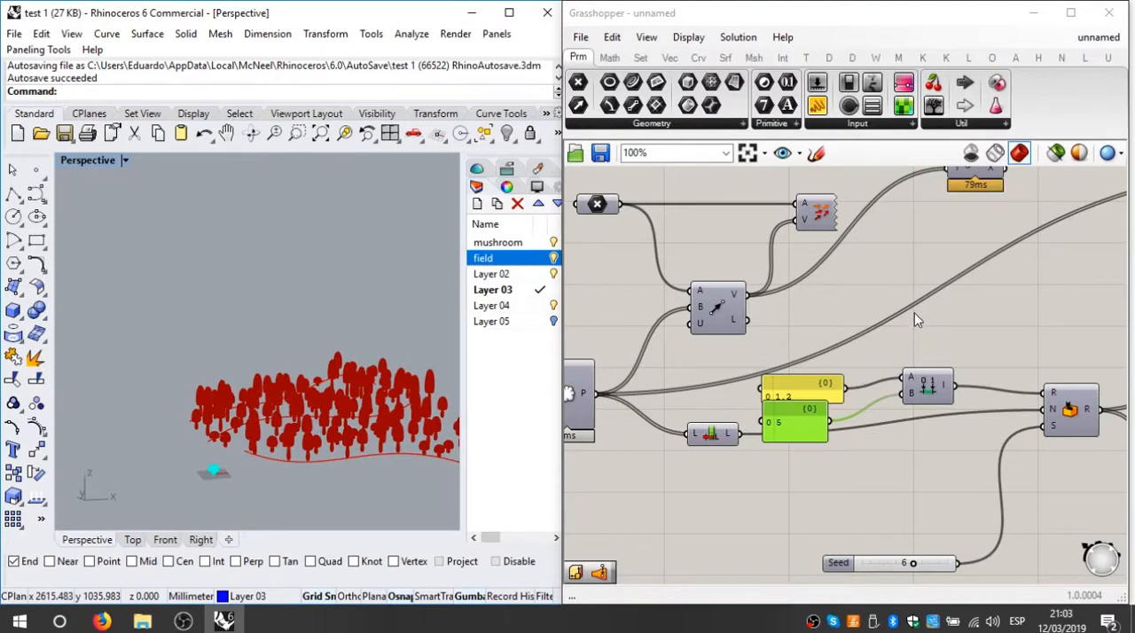
{"action": "right_click_drag", "start_coordinate": [918, 314], "coordinate": [819, 325]}
{"action": "scroll", "coordinate": [821, 326], "scroll_direction": "down", "scroll_amount": 3}
{"action": "right_click_drag", "start_coordinate": [954, 348], "coordinate": [841, 344]}
{"action": "scroll", "coordinate": [940, 258], "scroll_direction": "up", "scroll_amount": 4}
{"action": "left_click", "coordinate": [986, 227]}
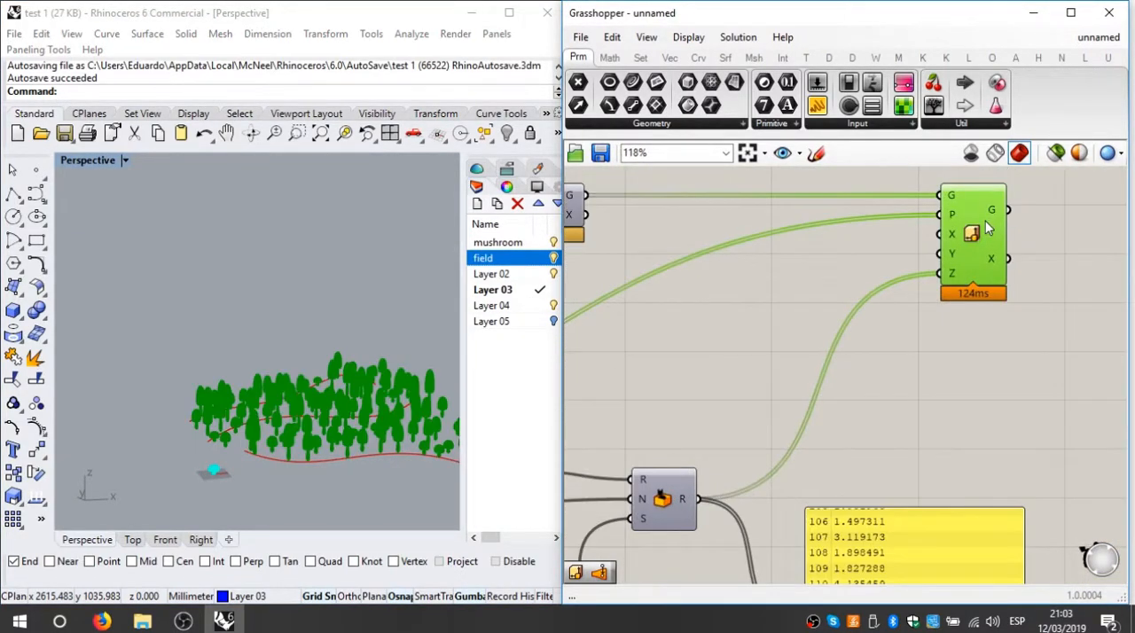
{"action": "right_click", "coordinate": [990, 227]}
{"action": "left_click", "coordinate": [949, 289]}
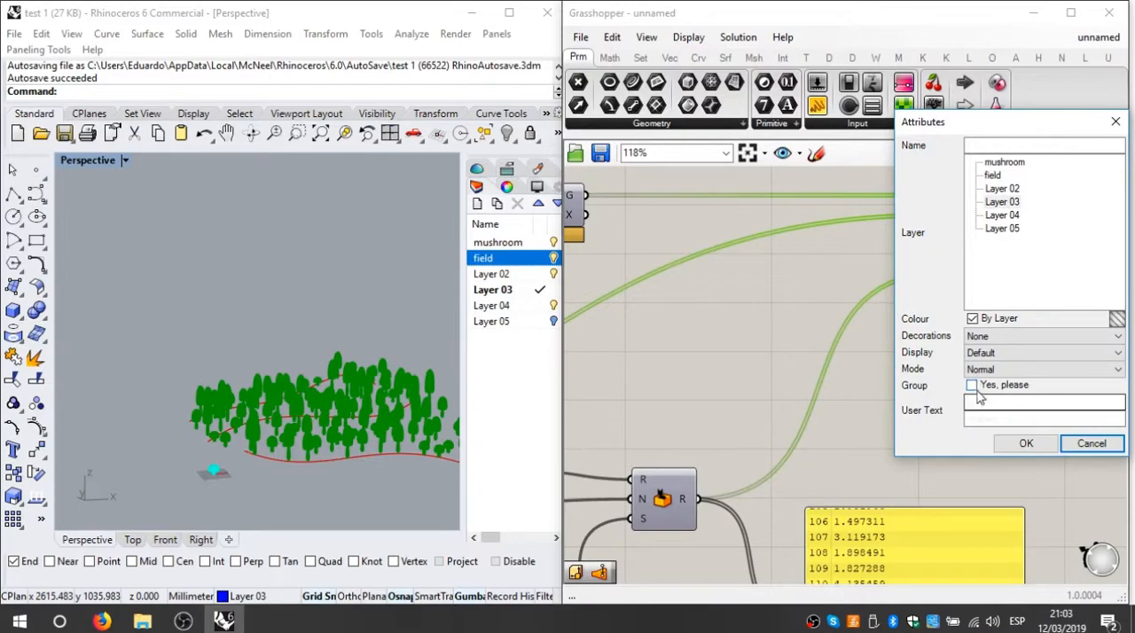
{"action": "left_click", "coordinate": [1024, 441]}
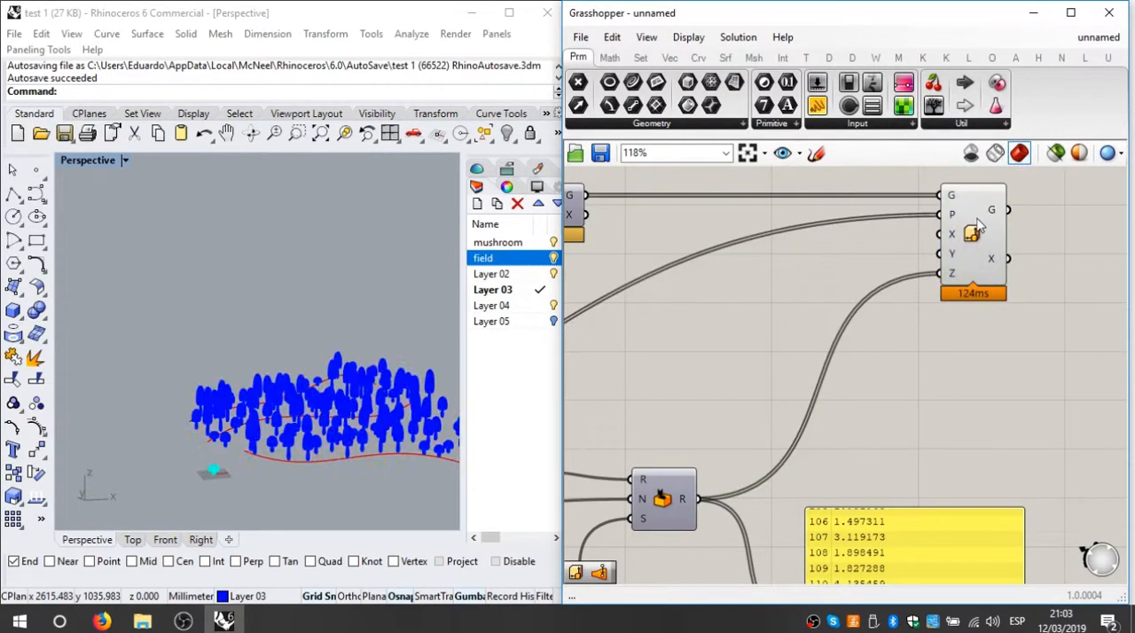
{"action": "left_click", "coordinate": [945, 413]}
Step: Bake the field's Loft surface from Grasshopper onto Layer 03
{"action": "right_click_drag", "start_coordinate": [376, 492], "coordinate": [341, 429]}
{"action": "scroll", "coordinate": [340, 429], "scroll_direction": "up", "scroll_amount": 8}
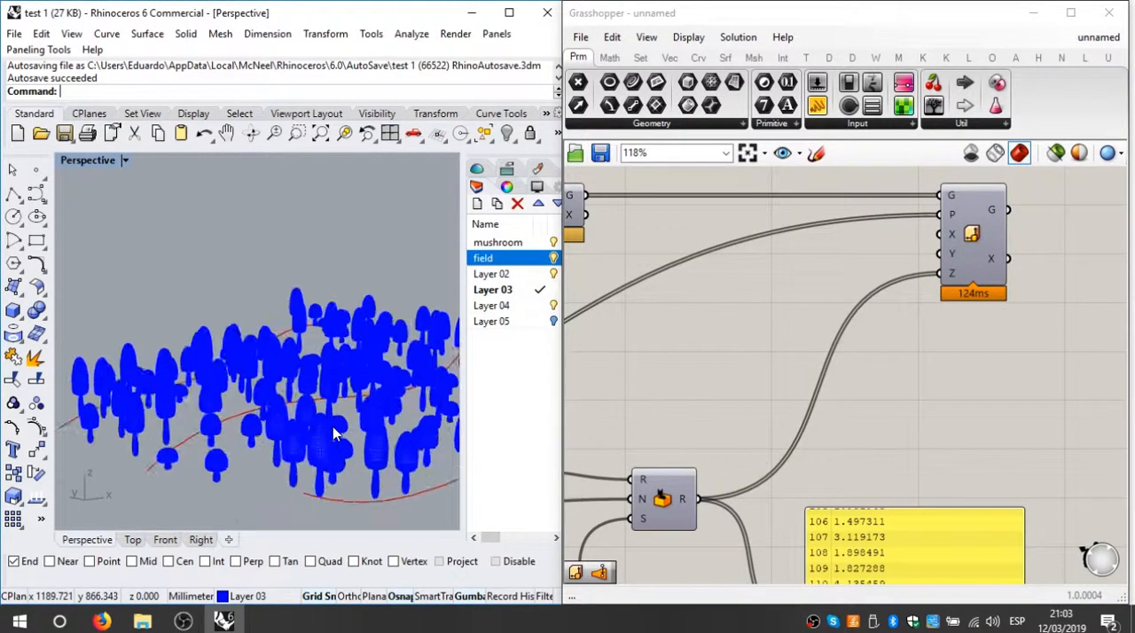
{"action": "scroll", "coordinate": [702, 378], "scroll_direction": "down", "scroll_amount": 6}
{"action": "right_click_drag", "start_coordinate": [702, 379], "coordinate": [920, 344]}
{"action": "right_click_drag", "start_coordinate": [654, 395], "coordinate": [864, 387]}
{"action": "scroll", "coordinate": [906, 336], "scroll_direction": "up", "scroll_amount": 3}
{"action": "scroll", "coordinate": [948, 308], "scroll_direction": "up", "scroll_amount": 3}
{"action": "right_click", "coordinate": [904, 344]}
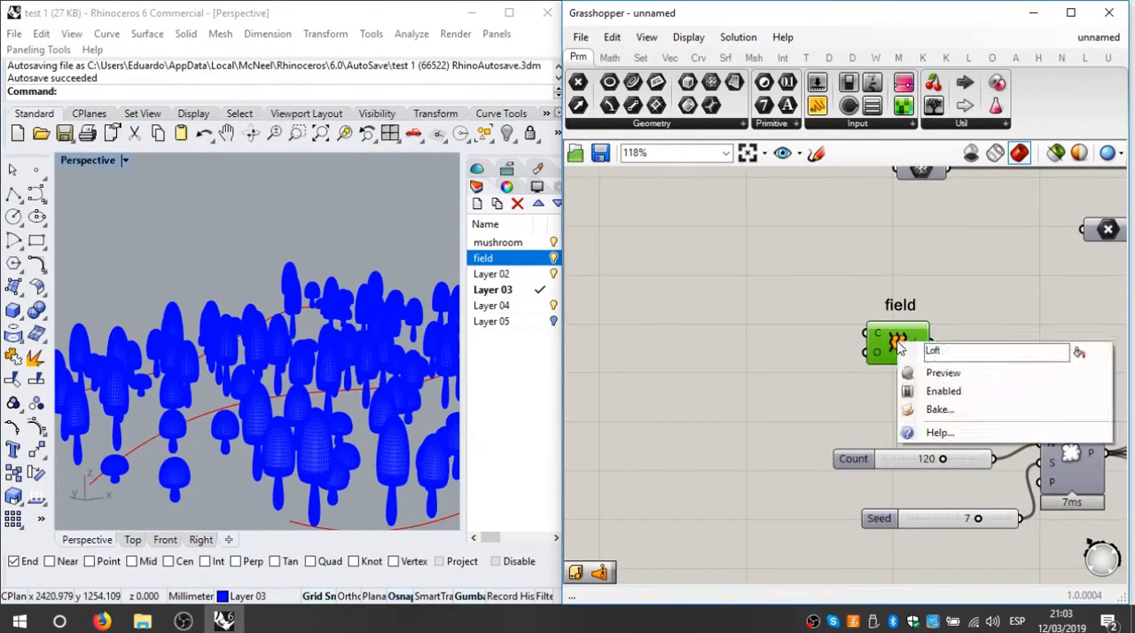
{"action": "left_click", "coordinate": [989, 409]}
{"action": "left_click", "coordinate": [1000, 566]}
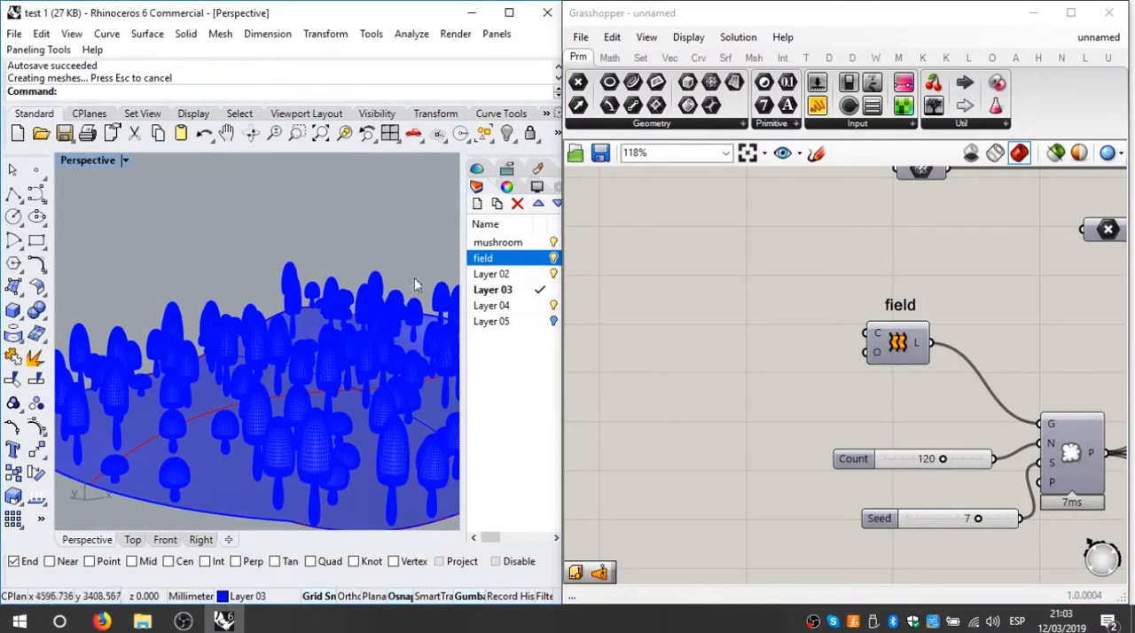
Step: Minimize Grasshopper and maximize the Rhino window
{"action": "left_click", "coordinate": [1033, 13]}
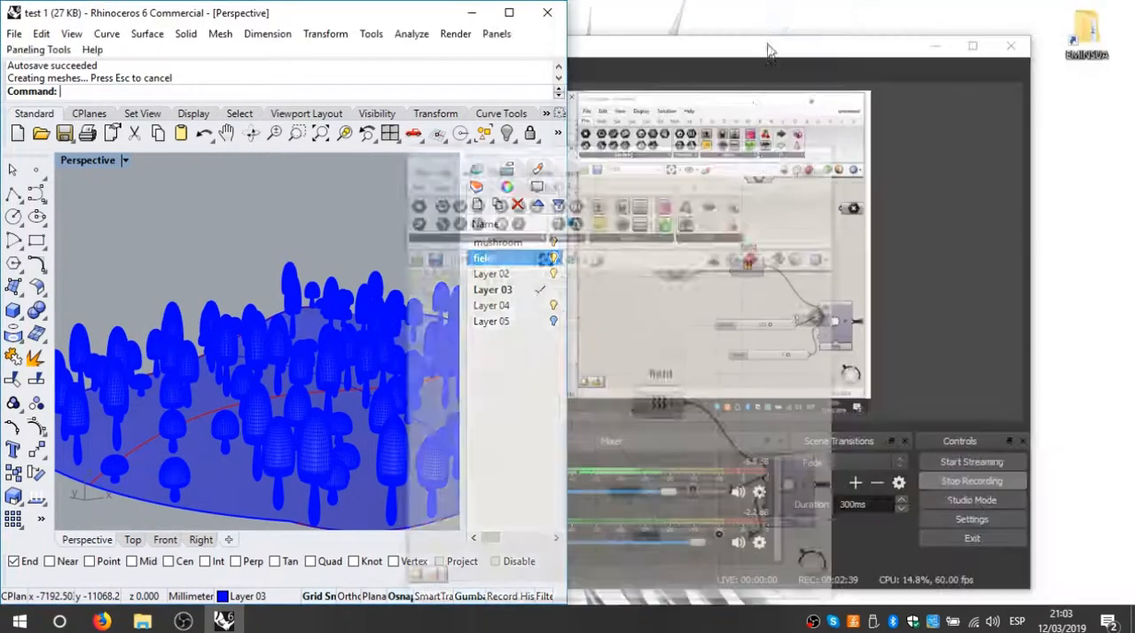
{"action": "left_click_drag", "start_coordinate": [356, 13], "coordinate": [611, 0]}
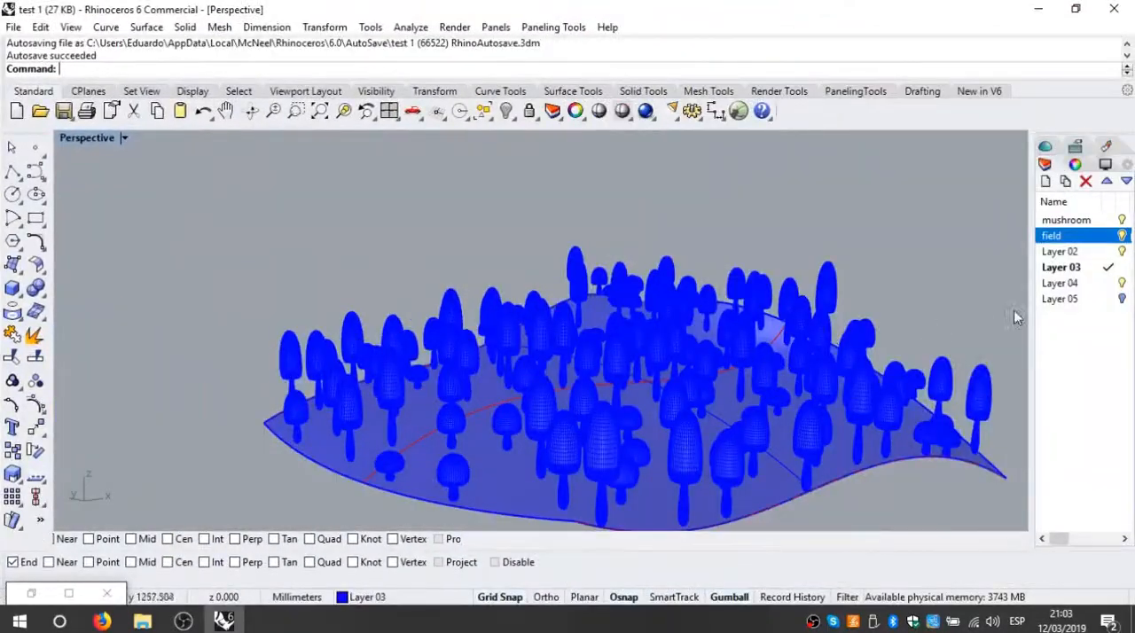
Step: Switch the Perspective viewport to Rendered display mode
{"action": "left_click", "coordinate": [125, 137]}
{"action": "left_click", "coordinate": [177, 133]}
{"action": "right_click_drag", "start_coordinate": [401, 363], "coordinate": [985, 303]}
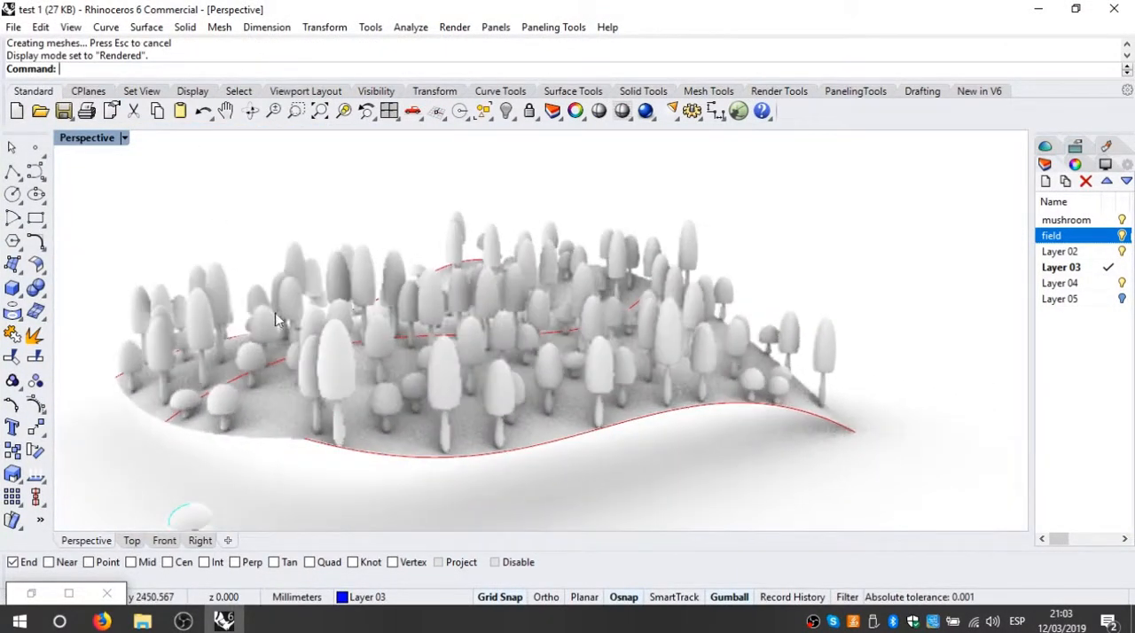
{"action": "left_click", "coordinate": [683, 414]}
{"action": "left_click", "coordinate": [644, 461]}
{"action": "right_click_drag", "start_coordinate": [474, 463], "coordinate": [487, 481]}
Step: Widen the side panel area and assign the existing Custom material to the baked field surface
{"action": "left_click", "coordinate": [455, 310]}
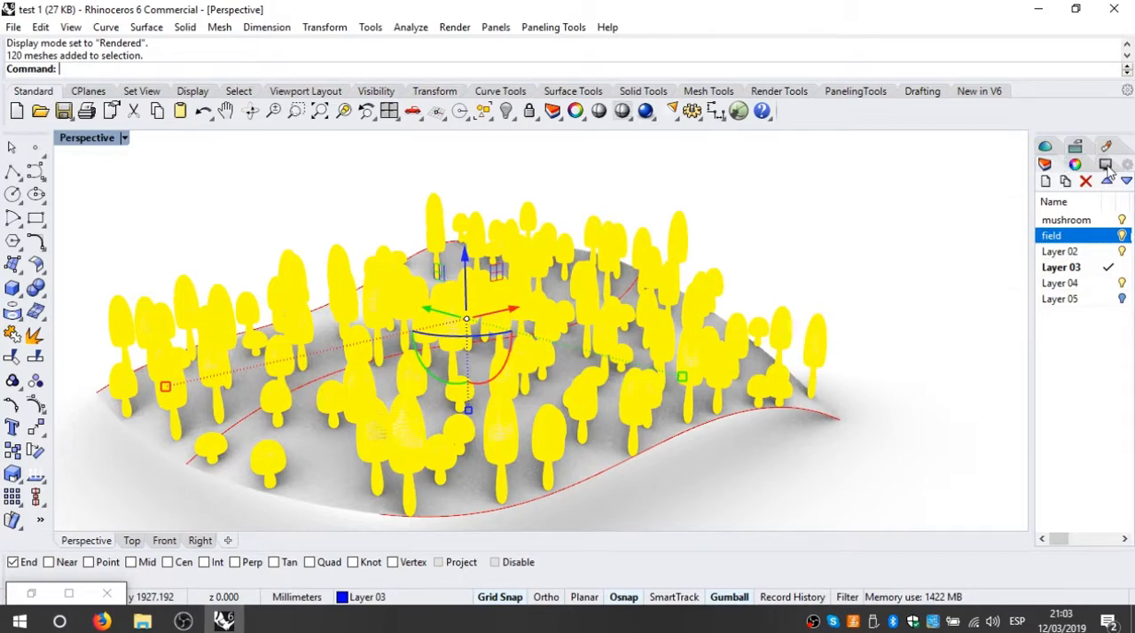
{"action": "left_click_drag", "start_coordinate": [1032, 187], "coordinate": [945, 182]}
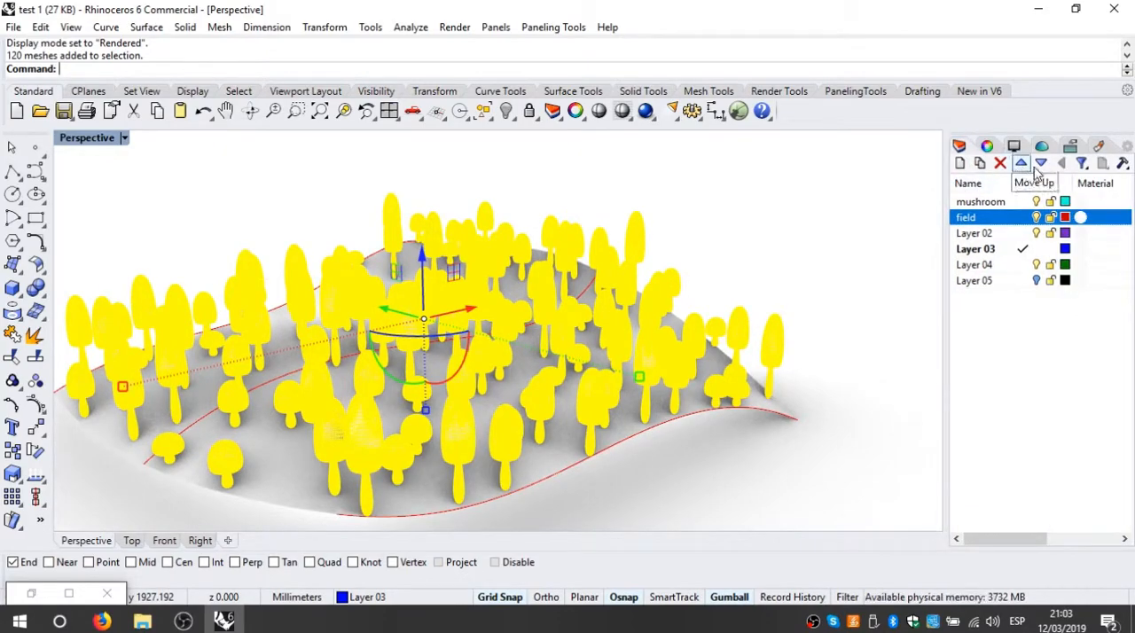
{"action": "key", "text": "Escape"}
{"action": "left_click", "coordinate": [1101, 146]}
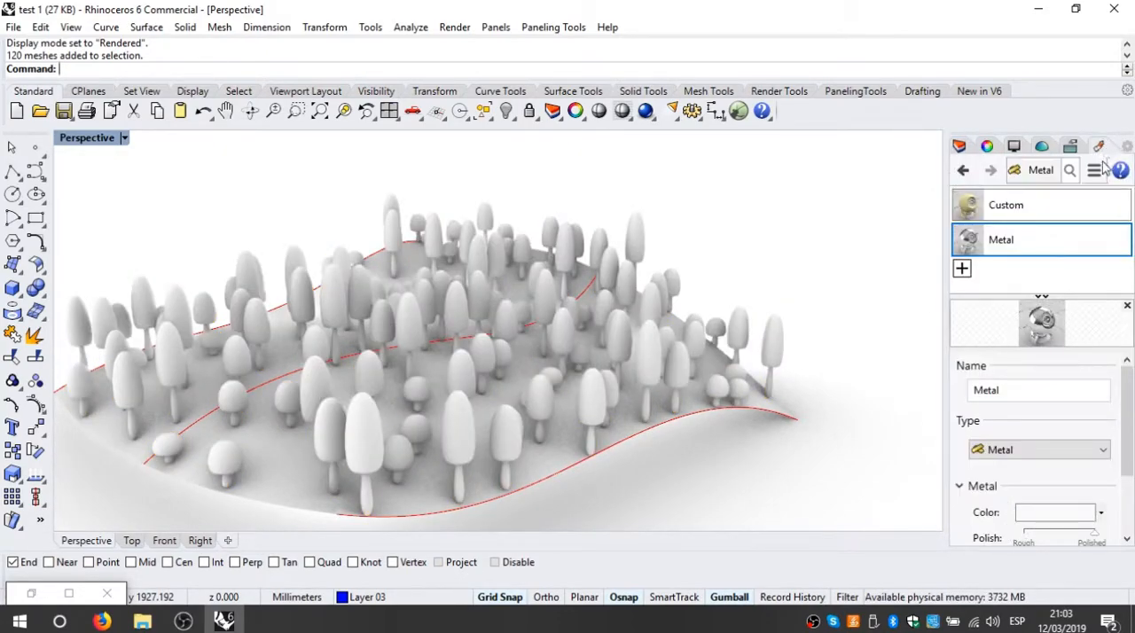
{"action": "left_click", "coordinate": [962, 268]}
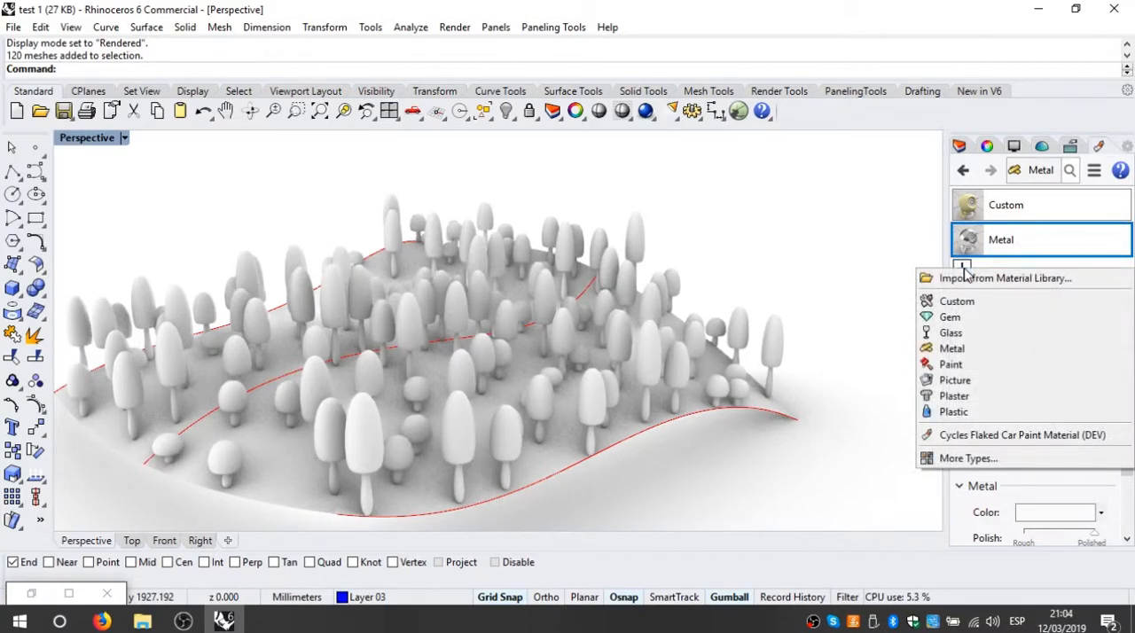
{"action": "left_click", "coordinate": [1034, 213]}
{"action": "left_click_drag", "start_coordinate": [621, 430], "coordinate": [625, 431]}
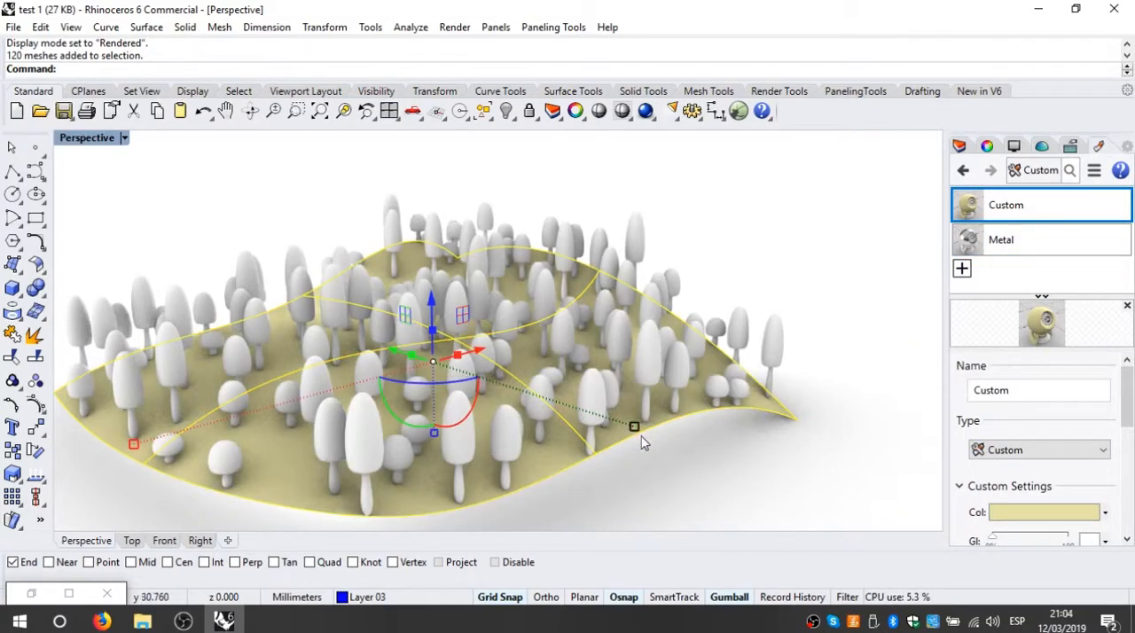
{"action": "left_click", "coordinate": [845, 284]}
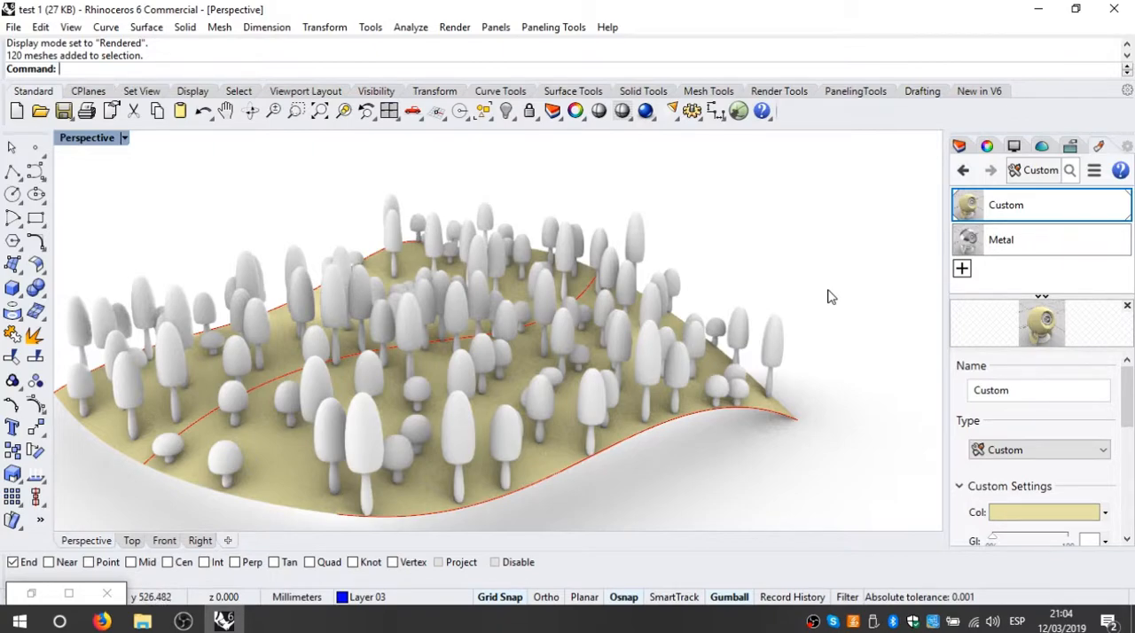
Step: Change the type of the Metal material to Custom
{"action": "left_click", "coordinate": [1027, 244]}
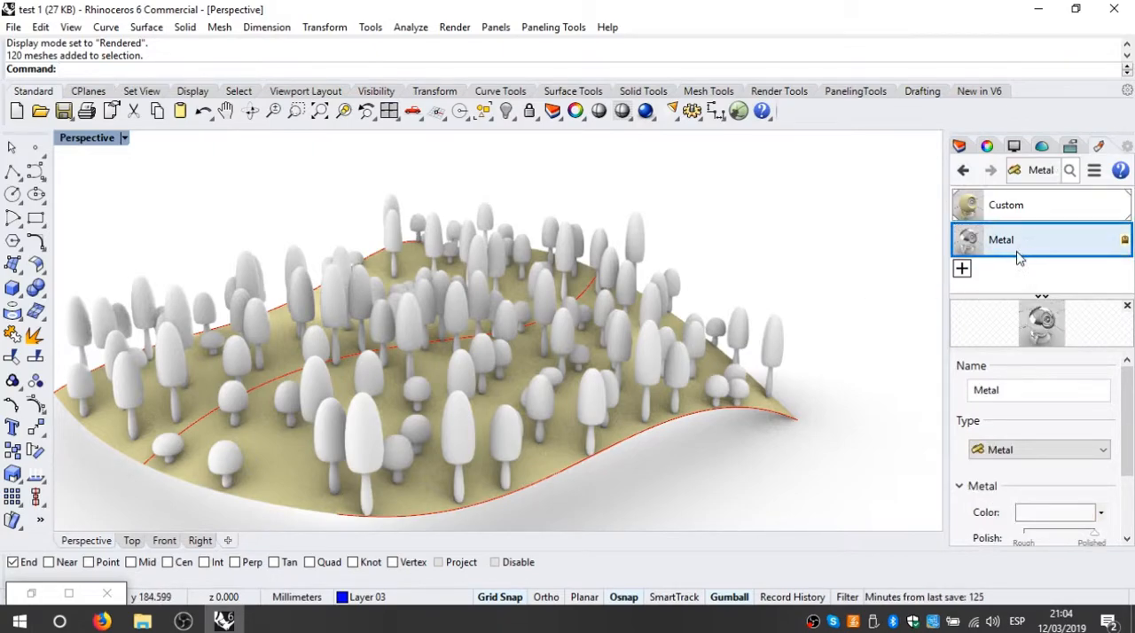
{"action": "left_click", "coordinate": [1054, 455]}
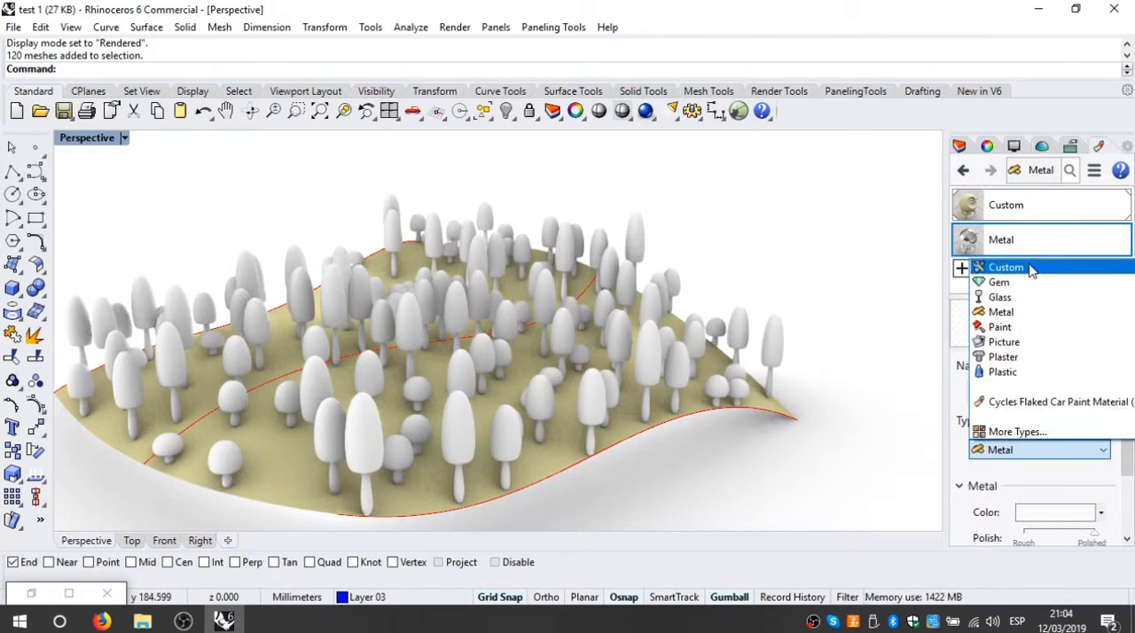
{"action": "left_click", "coordinate": [1031, 266]}
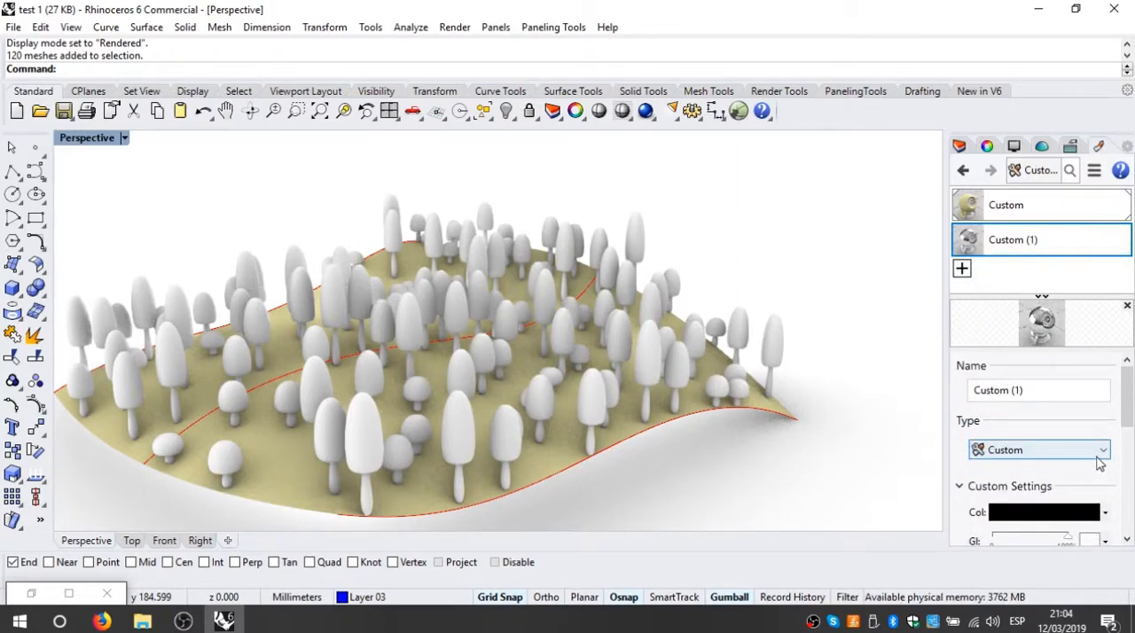
{"action": "mouse_move", "coordinate": [1126, 418]}
{"action": "left_mouse_down"}
{"action": "mouse_move", "coordinate": [1127, 467]}
{"action": "mouse_move", "coordinate": [1126, 412]}
{"action": "left_mouse_up"}
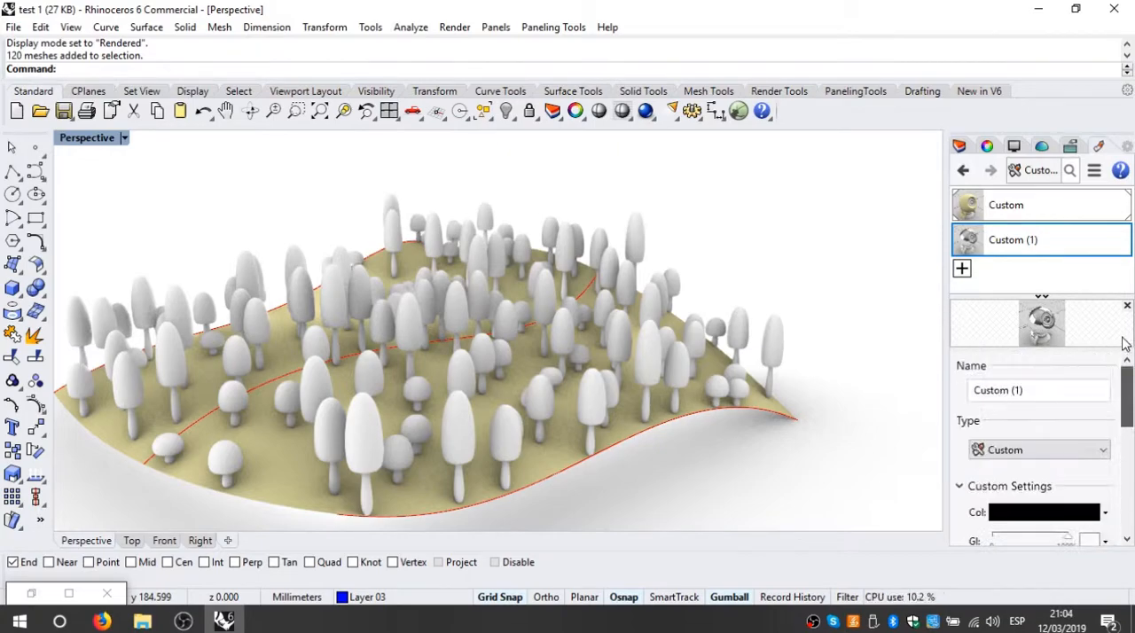
Step: Delete the Custom (1) material from the document's materials
{"action": "right_click", "coordinate": [1033, 241]}
{"action": "left_click", "coordinate": [1021, 249]}
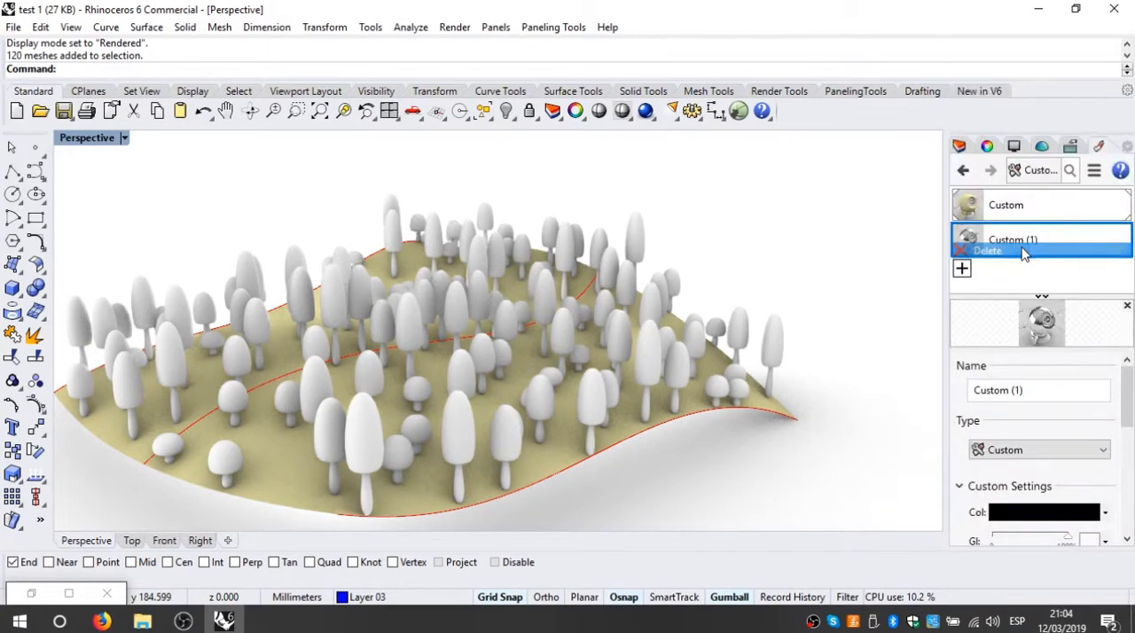
{"action": "left_click", "coordinate": [671, 318]}
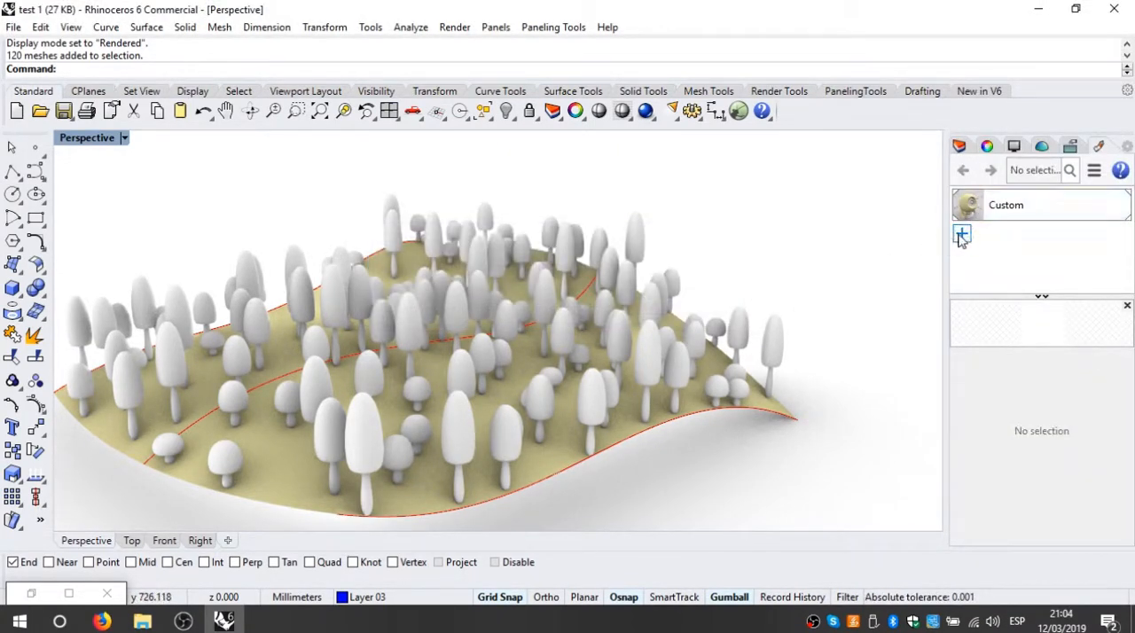
Step: Create a new Custom material with the green colour RGB 175, 209, 182 and assign it to the baked mushrooms
{"action": "left_click", "coordinate": [962, 234]}
{"action": "left_click", "coordinate": [955, 264]}
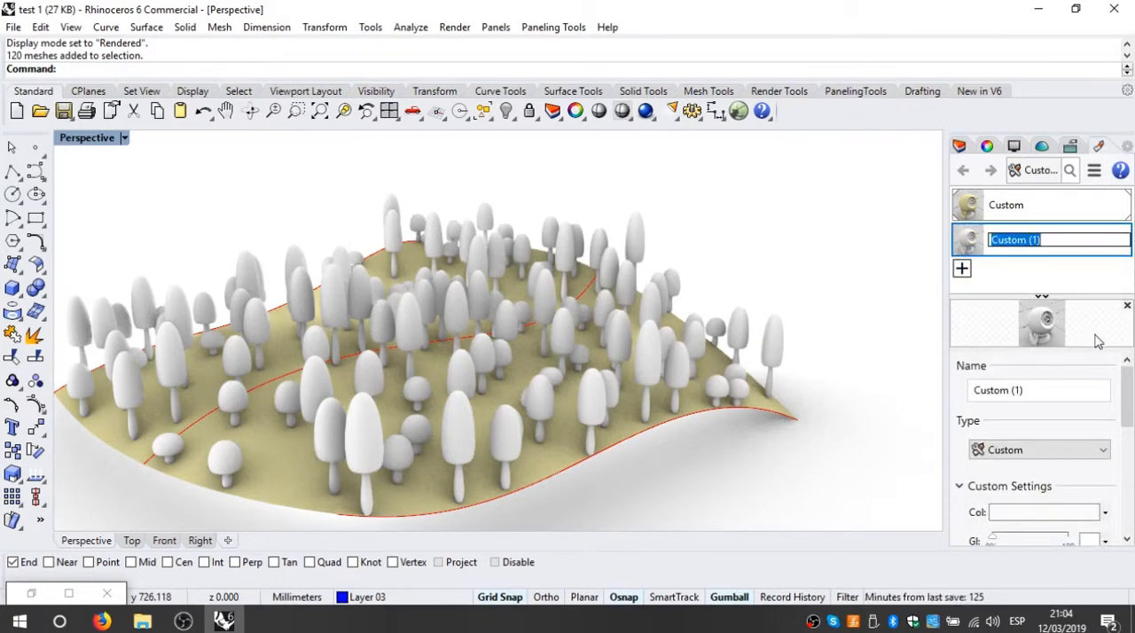
{"action": "left_click", "coordinate": [1048, 514]}
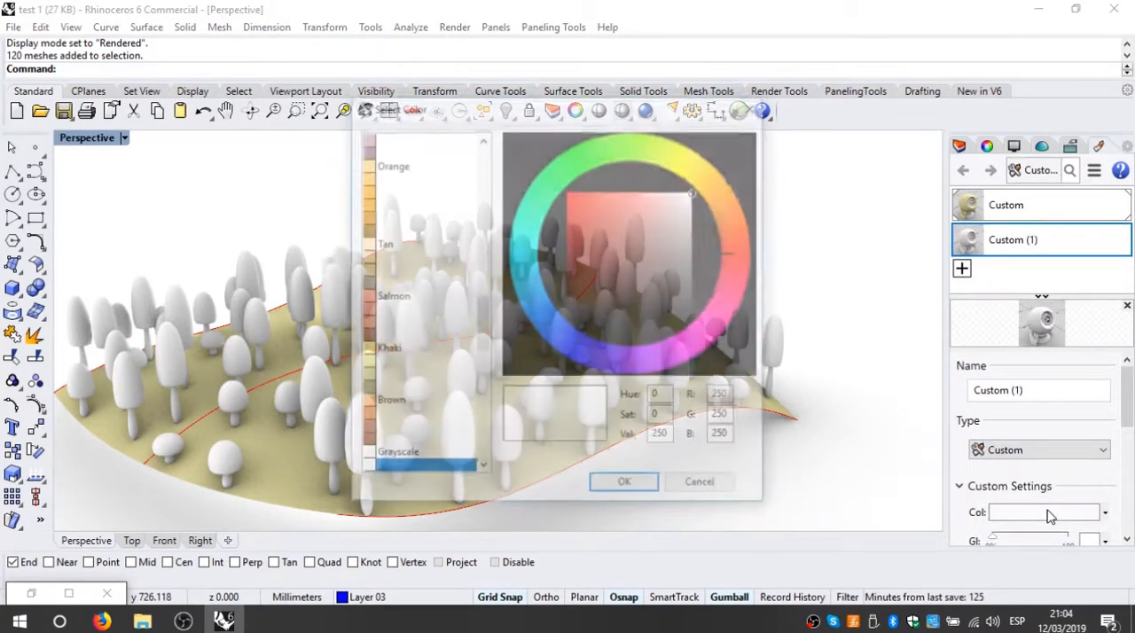
{"action": "left_click", "coordinate": [525, 230]}
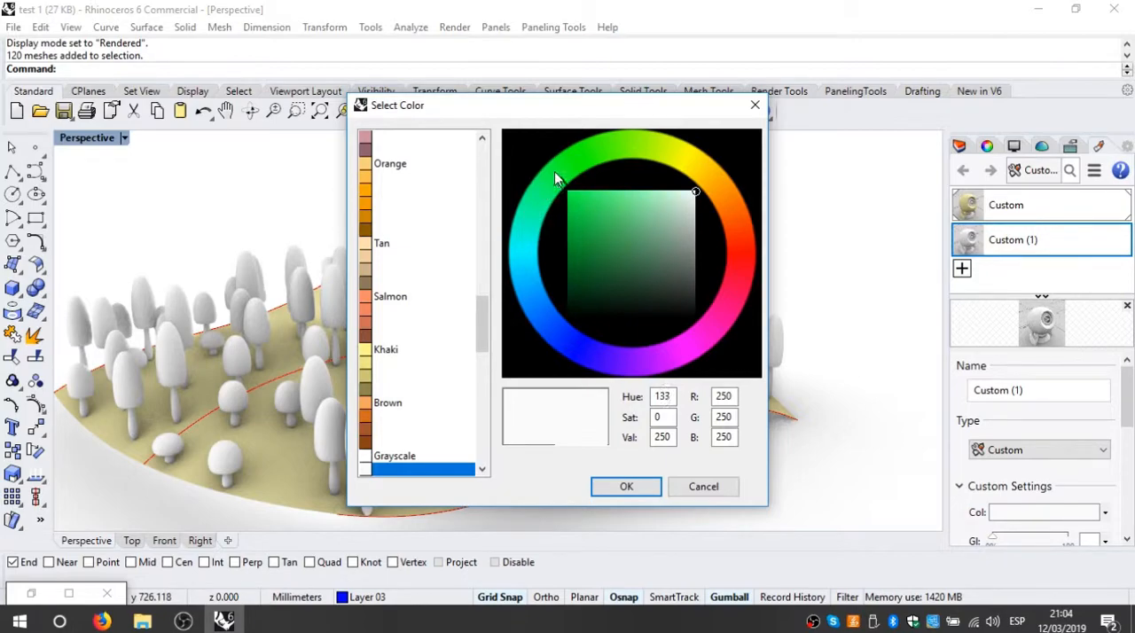
{"action": "mouse_move", "coordinate": [676, 230]}
{"action": "left_mouse_down"}
{"action": "mouse_move", "coordinate": [653, 190]}
{"action": "mouse_move", "coordinate": [722, 240]}
{"action": "mouse_move", "coordinate": [683, 245]}
{"action": "mouse_move", "coordinate": [675, 216]}
{"action": "left_mouse_up"}
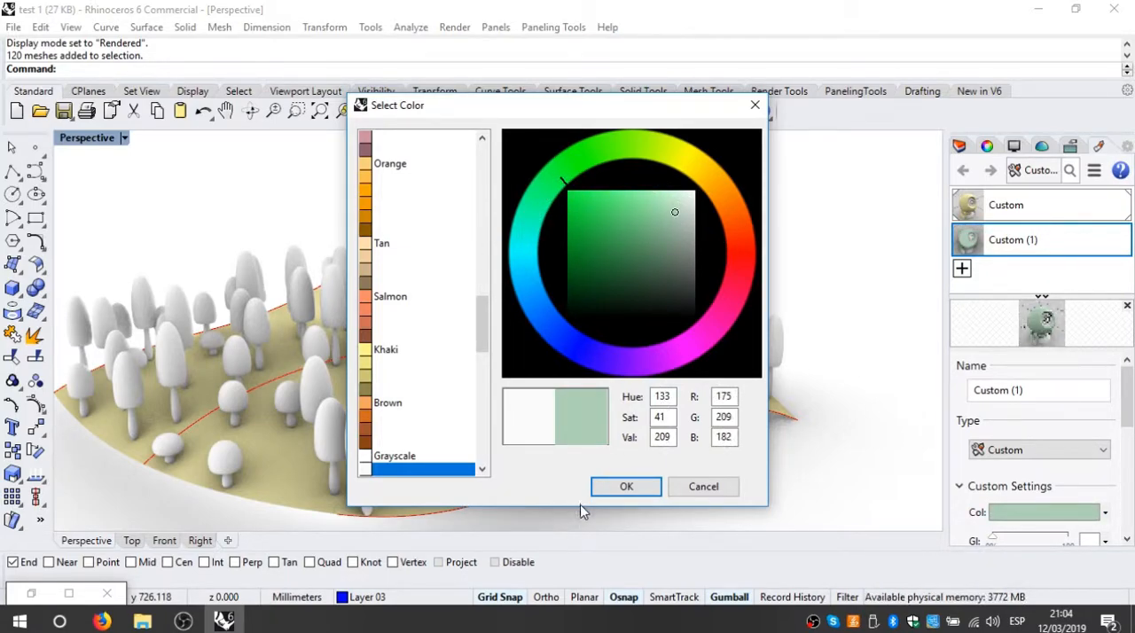
{"action": "left_click", "coordinate": [622, 489]}
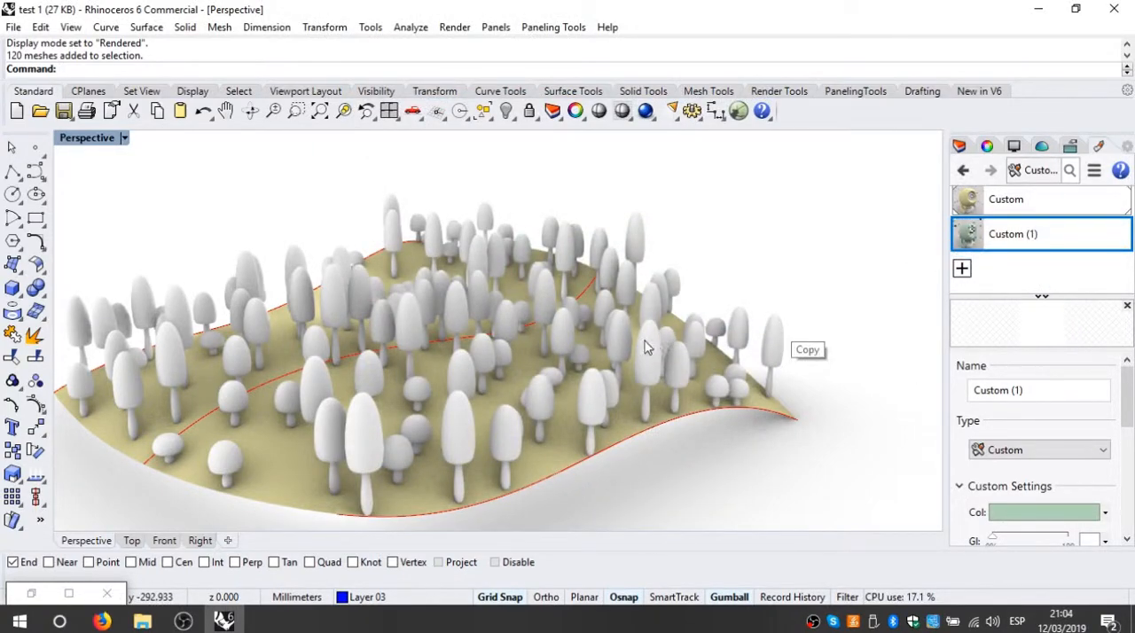
{"action": "left_click", "coordinate": [828, 281]}
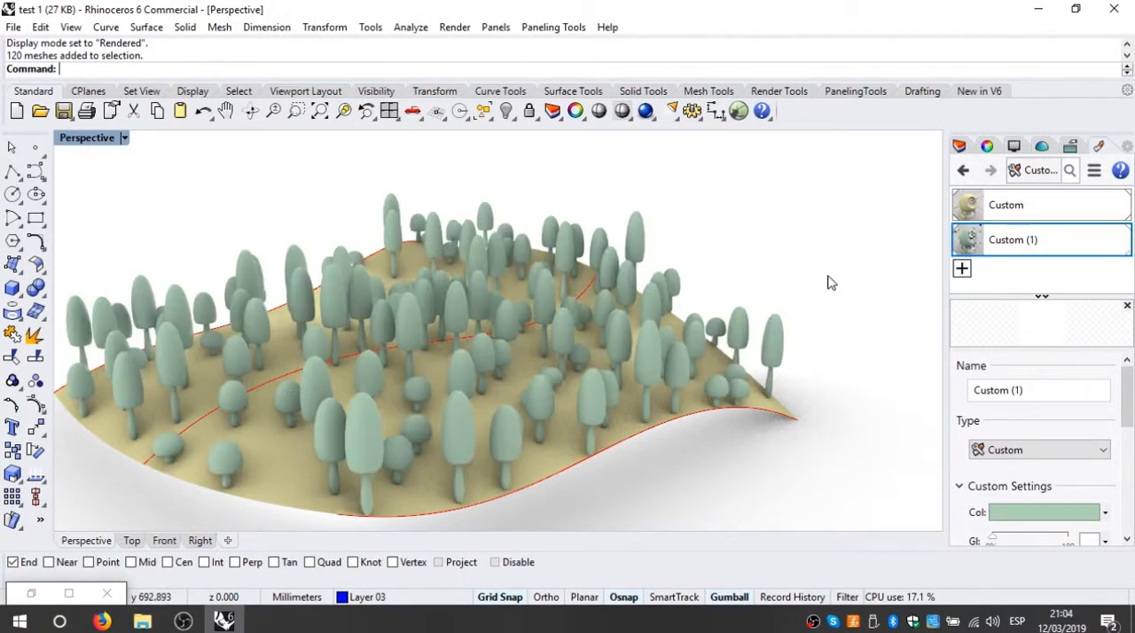
Step: Examine the rendered mushrooms and field from several angles and distances
{"action": "scroll", "coordinate": [455, 357], "scroll_direction": "up", "scroll_amount": 5}
{"action": "right_click_drag", "start_coordinate": [580, 384], "coordinate": [619, 381]}
{"action": "scroll", "coordinate": [599, 463], "scroll_direction": "down", "scroll_amount": 10}
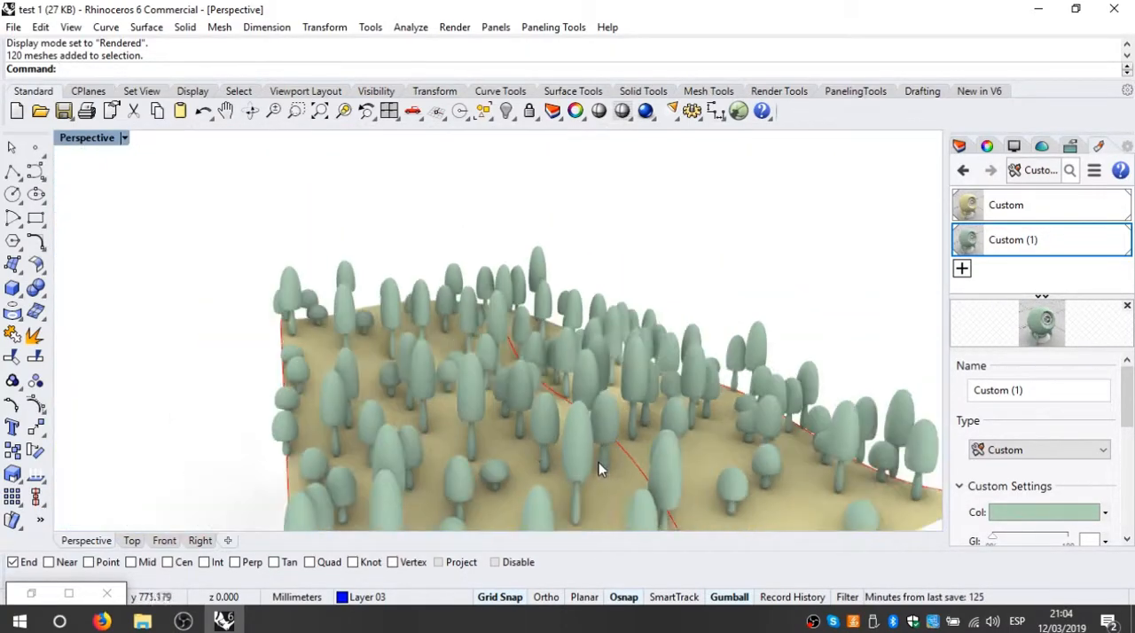
{"action": "scroll", "coordinate": [621, 435], "scroll_direction": "up", "scroll_amount": 4}
{"action": "right_click_drag", "start_coordinate": [620, 424], "coordinate": [423, 374], "text": "shift"}
{"action": "scroll", "coordinate": [423, 373], "scroll_direction": "down", "scroll_amount": 2}
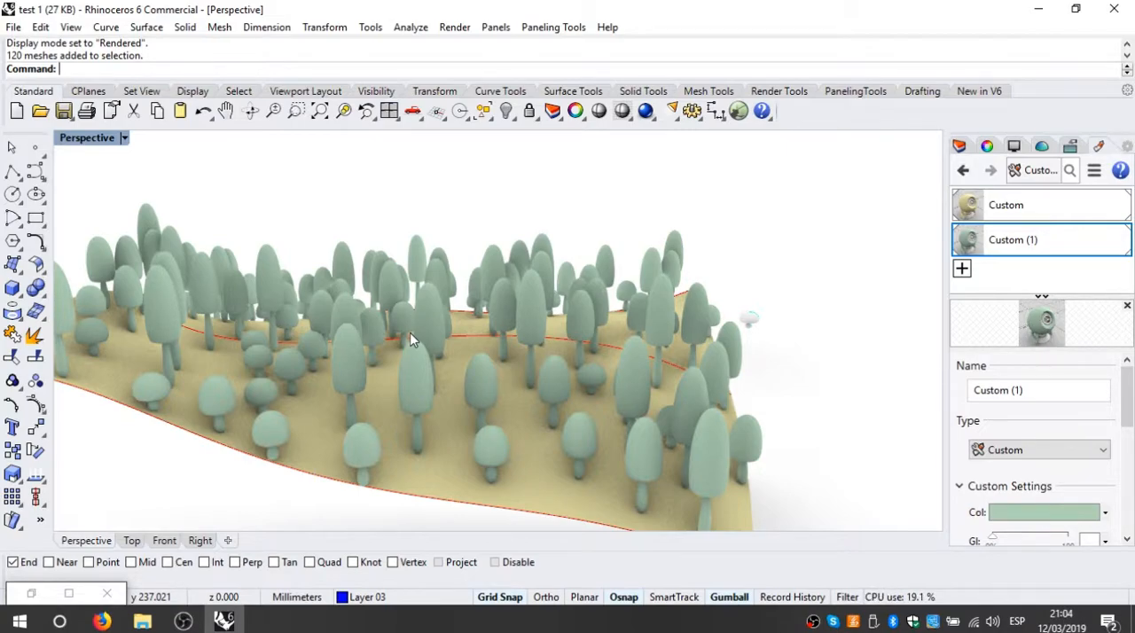
{"action": "right_click_drag", "start_coordinate": [565, 213], "coordinate": [575, 317]}
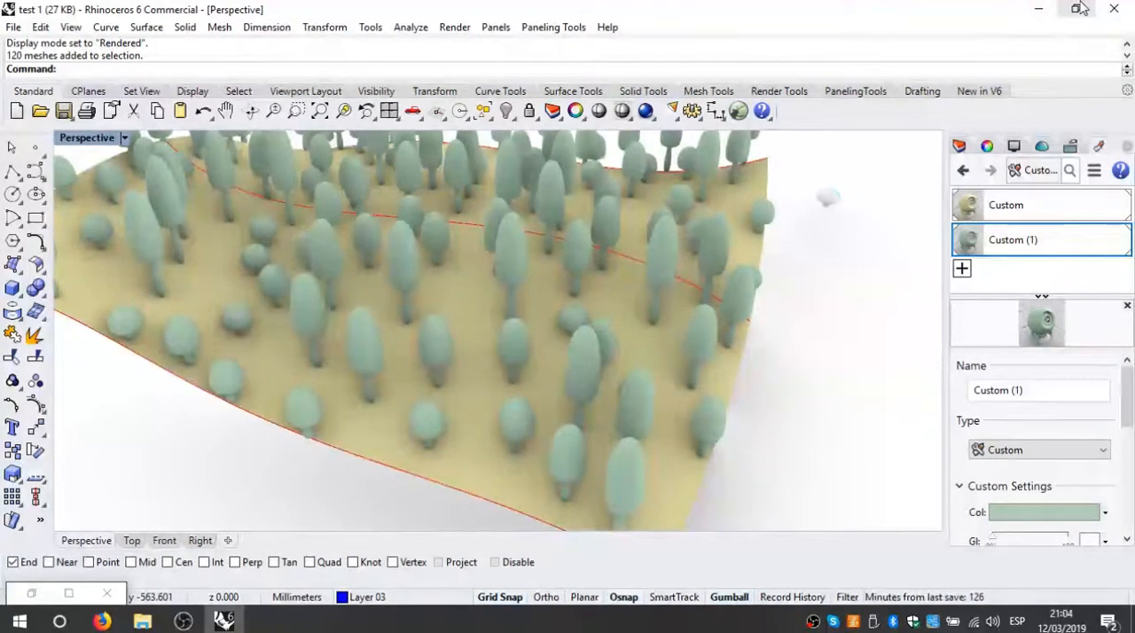